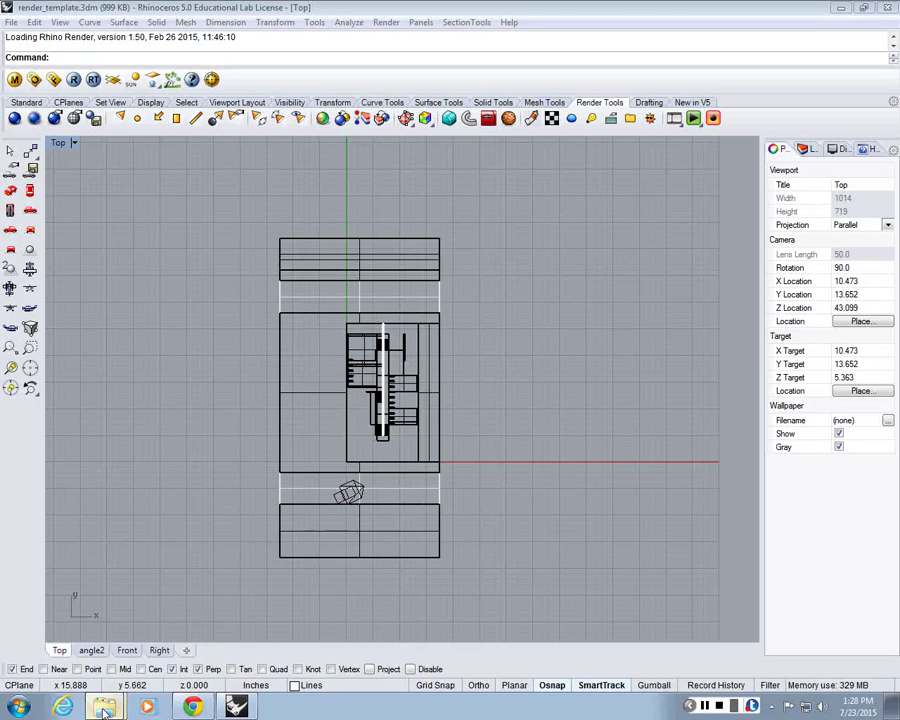
Restore the four-viewport layout, view angle2 maximized, and return to the four-viewport layout
mouse_move(706, 708)
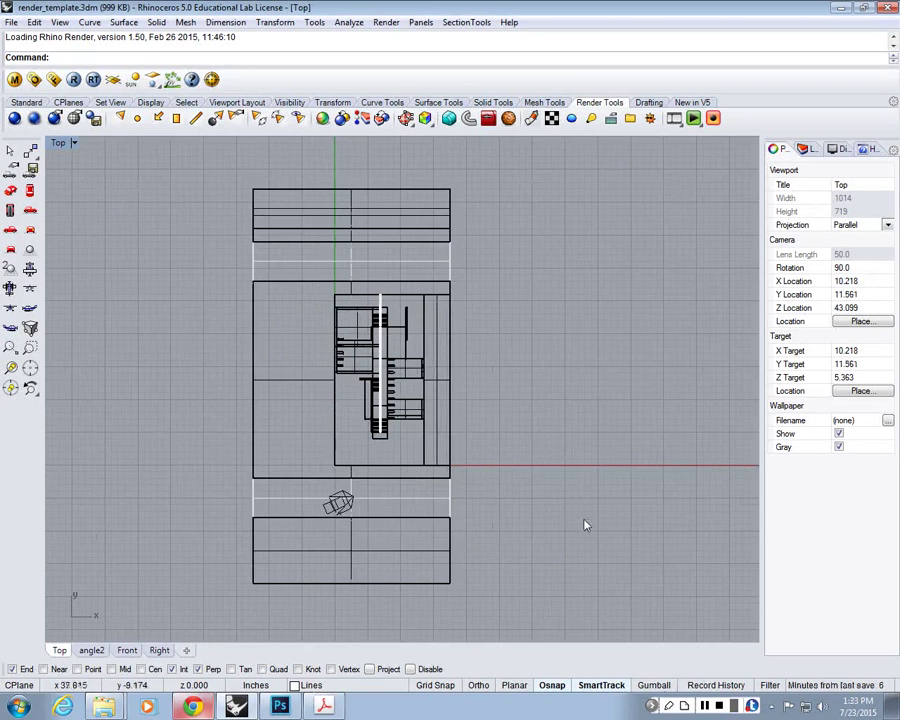
right_drag(484, 416, 530, 457)
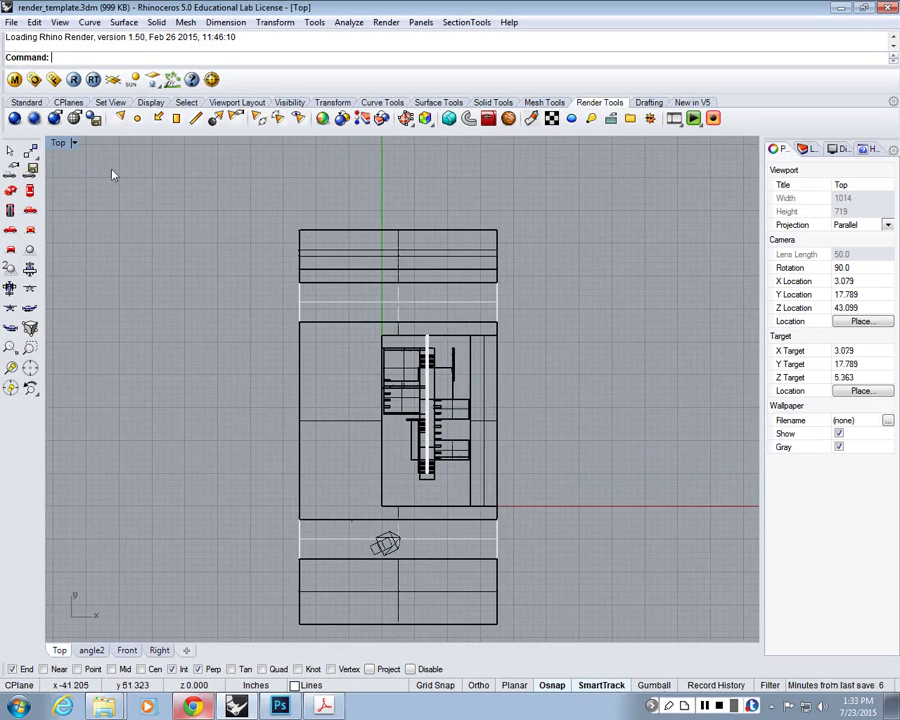
double_click(55, 144)
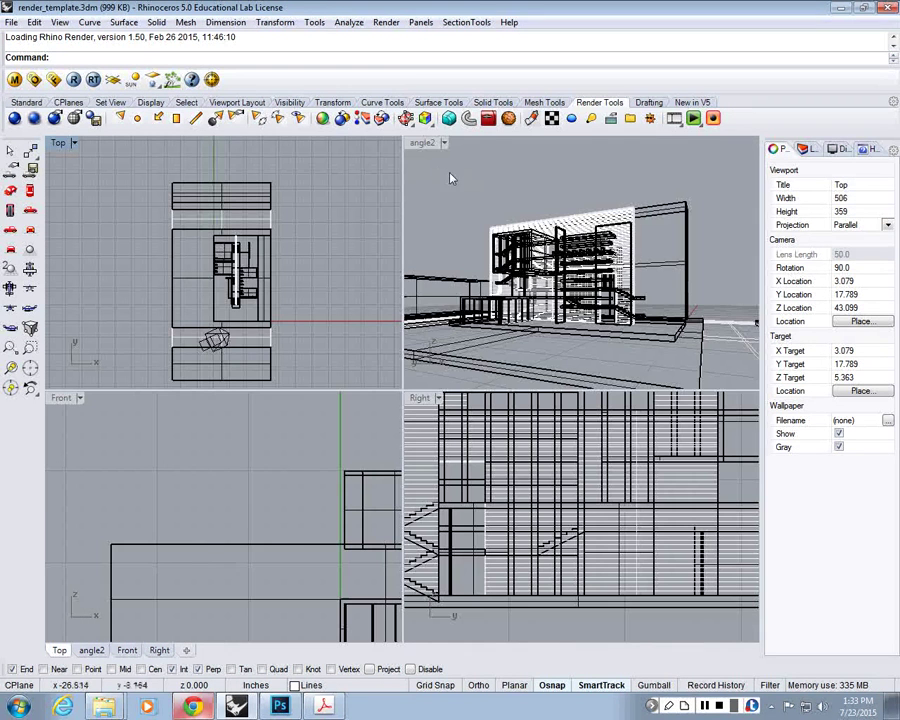
double_click(422, 143)
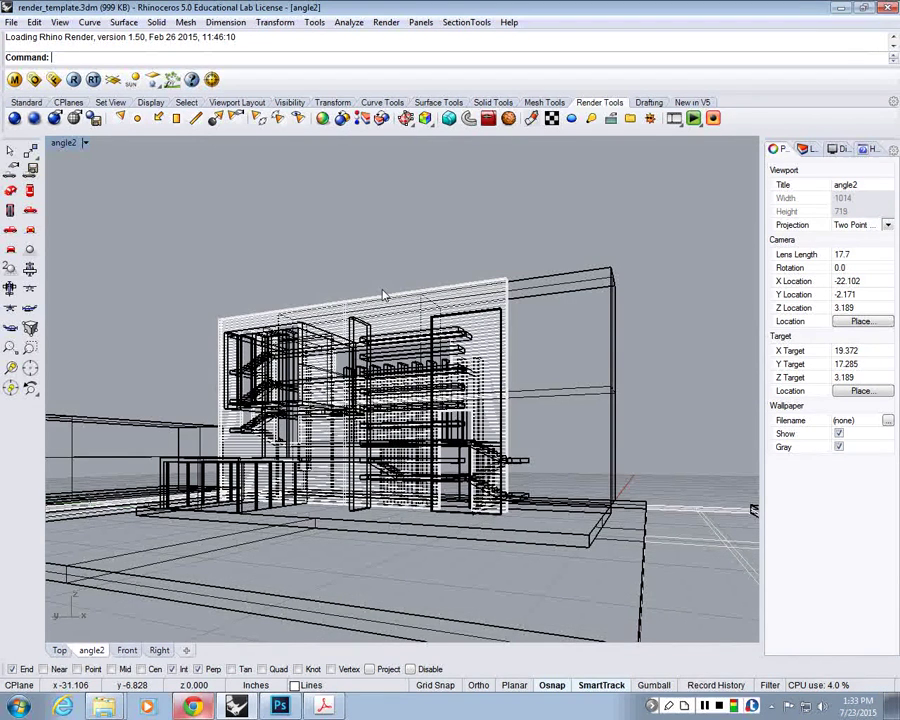
double_click(82, 145)
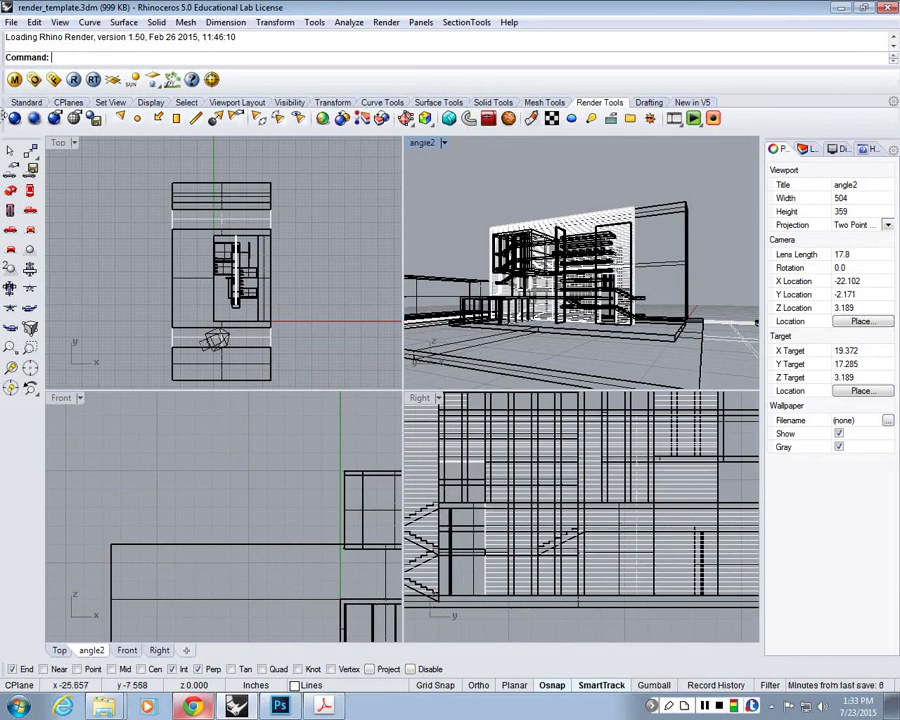
Show the layer list and widen its panel so the material column is easier to read
click(806, 148)
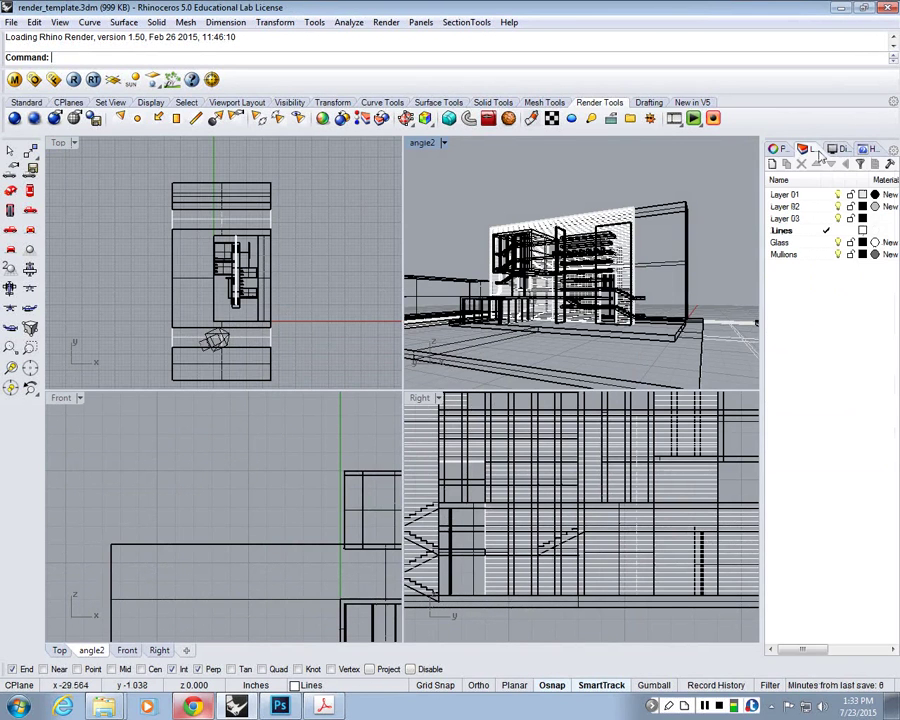
drag(768, 267, 752, 267)
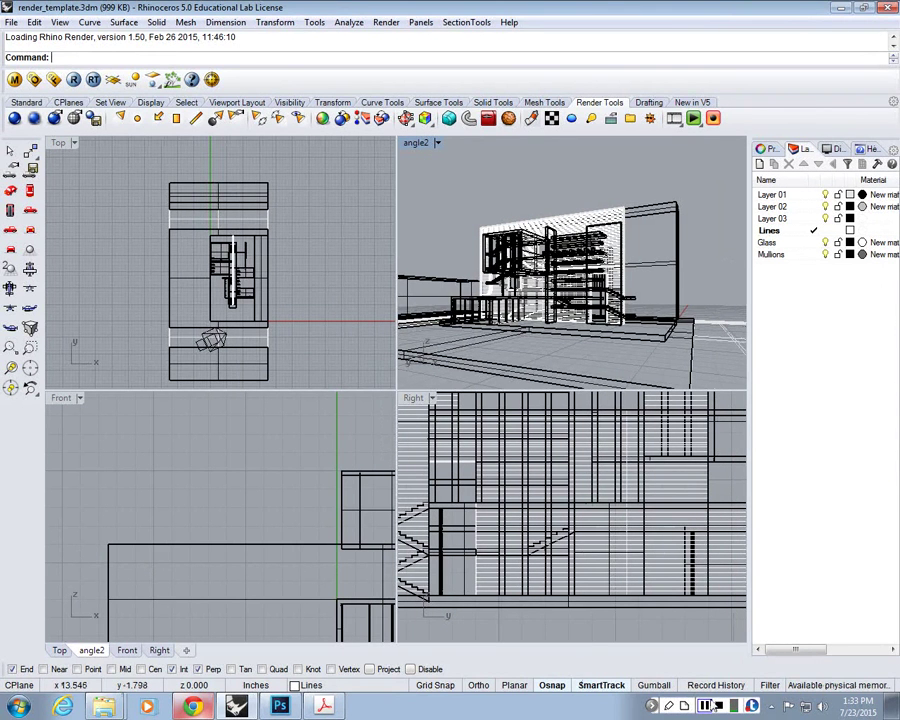
Maximize the angle2 viewport and set it to the NE isometric view
click(412, 143)
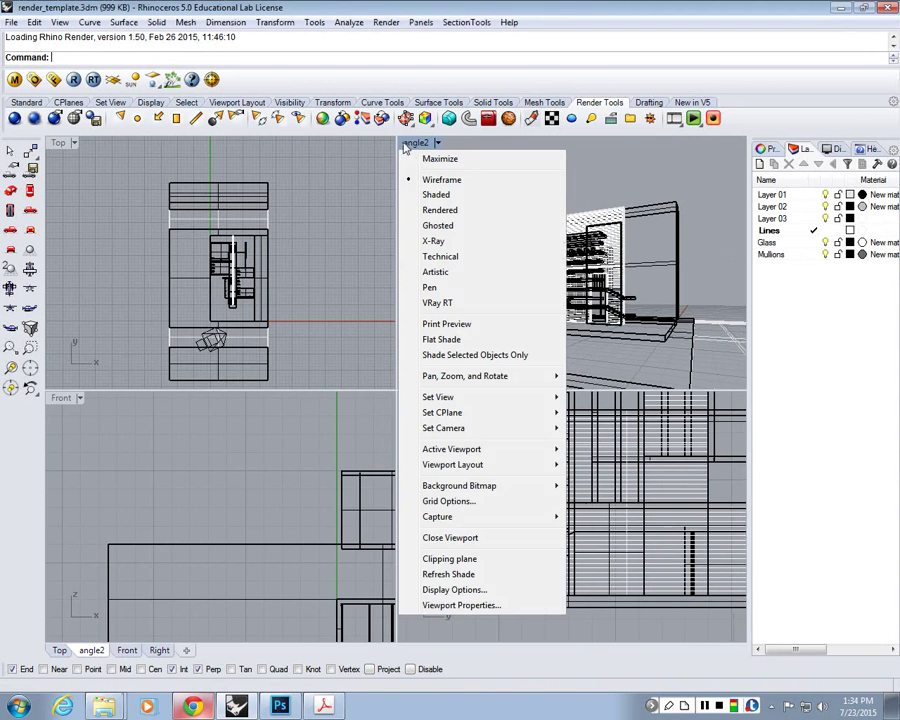
click(428, 145)
click(426, 144)
click(440, 158)
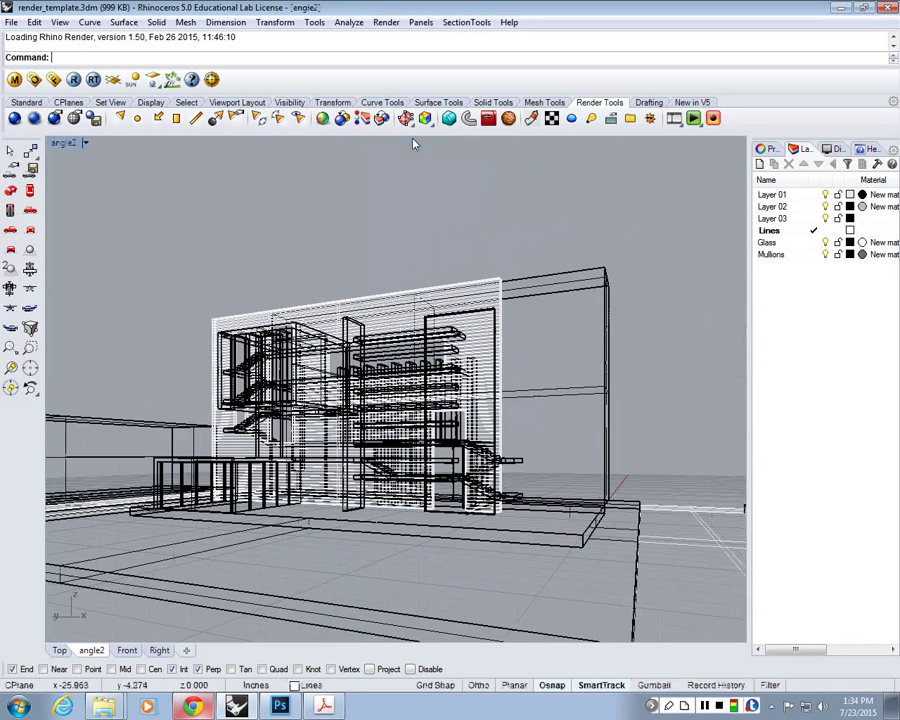
click(62, 143)
mouse_move(190, 398)
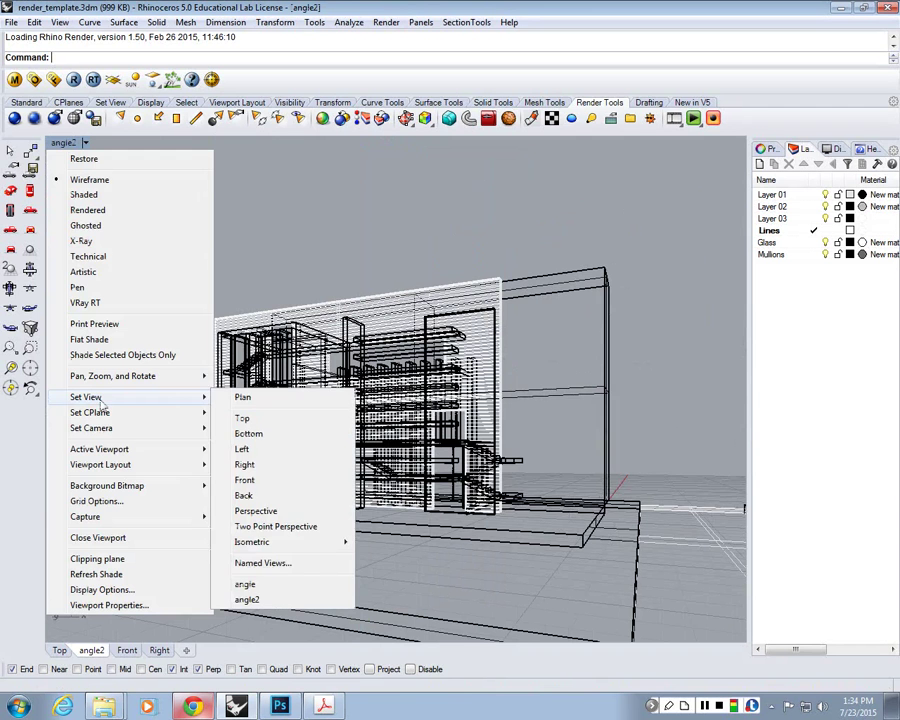
mouse_move(301, 545)
click(165, 541)
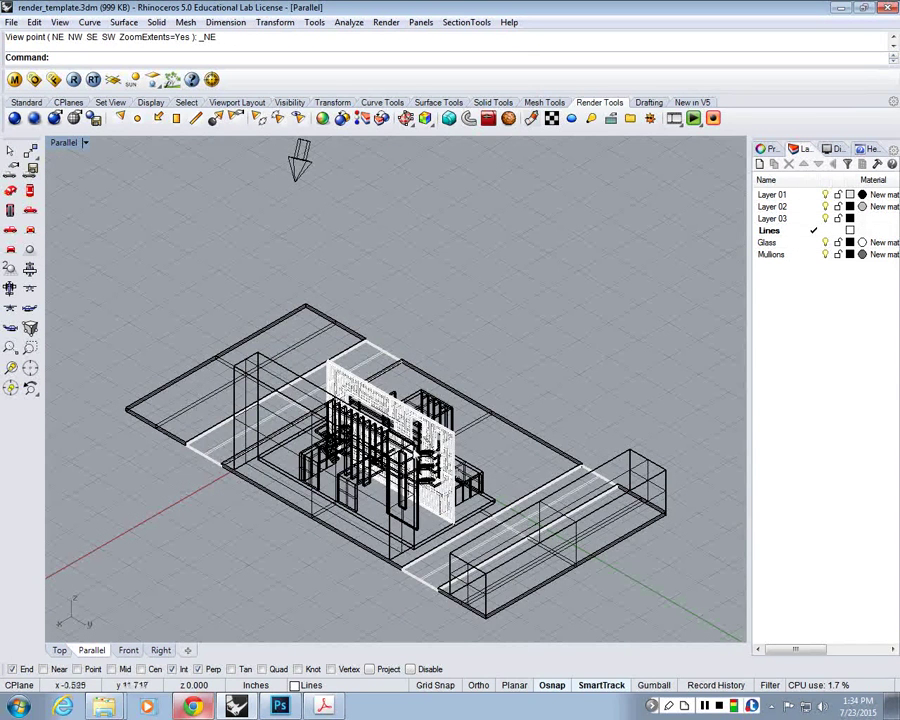
Try the X-Ray and Rendered display modes on the isometric view of the building
click(55, 143)
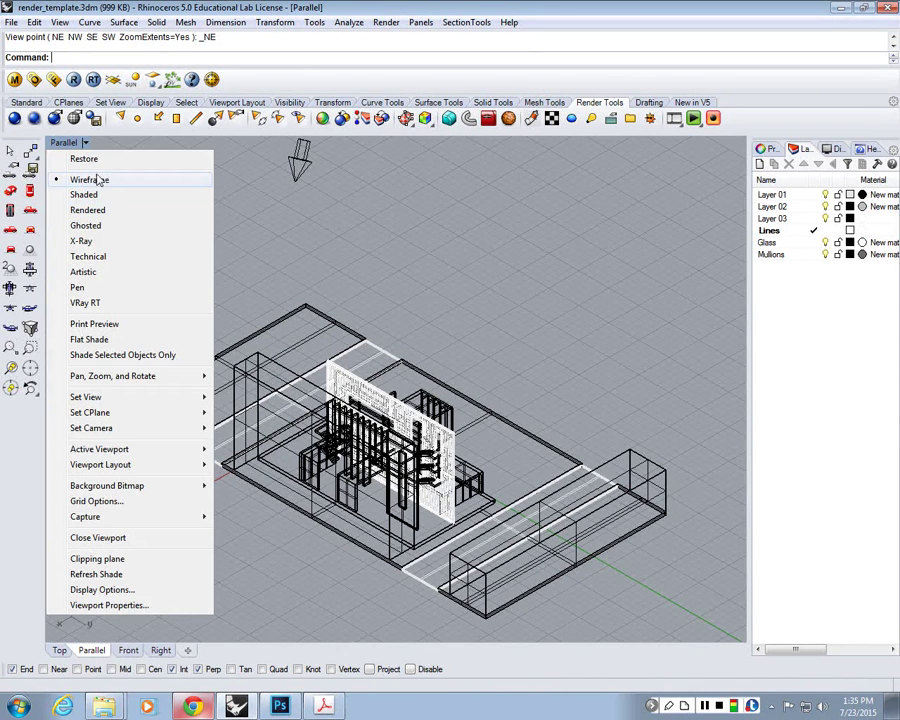
click(82, 272)
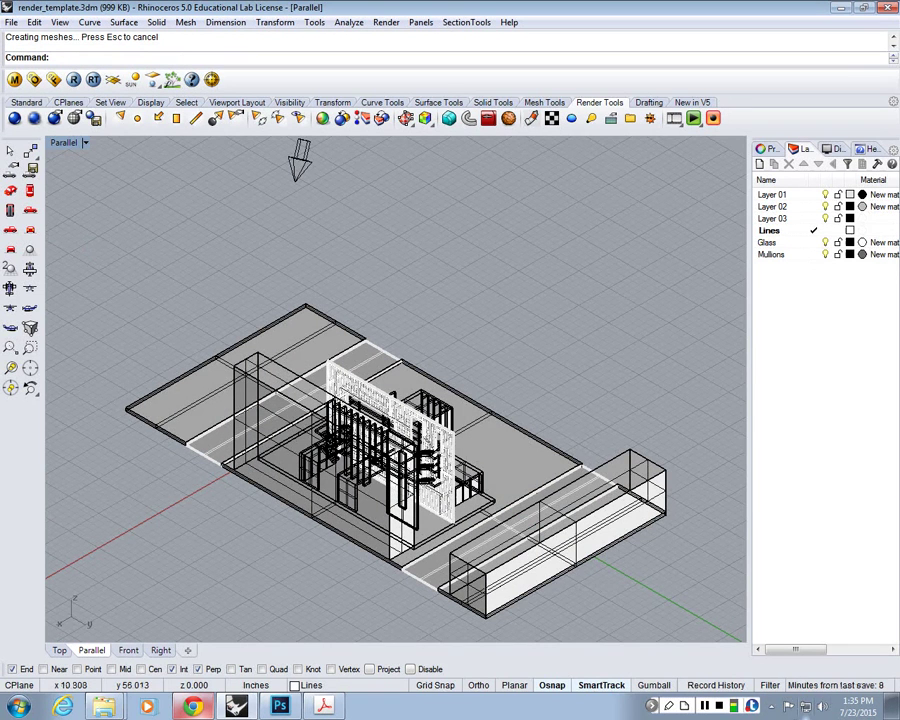
click(86, 142)
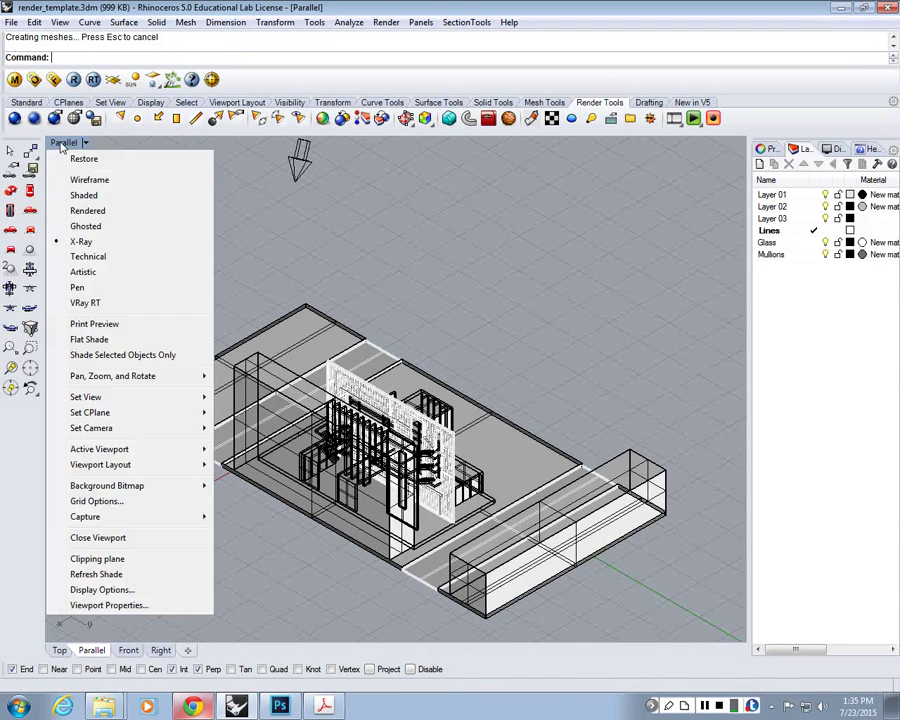
click(95, 209)
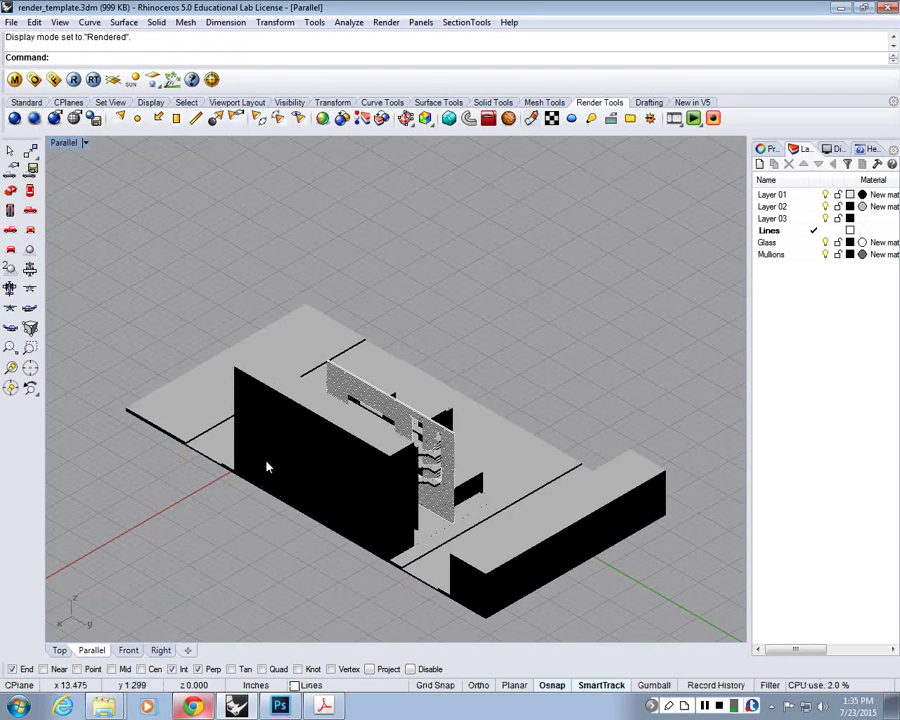
scroll(379, 447, up, 4)
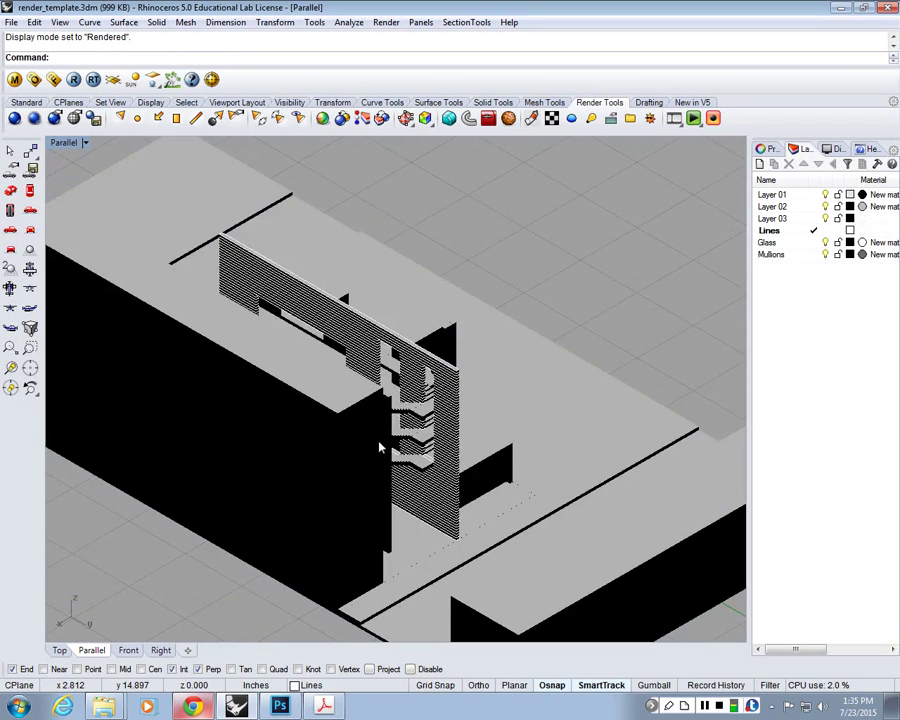
scroll(379, 447, down, 4)
Try the Artistic and Pen display modes on the isometric view
click(64, 142)
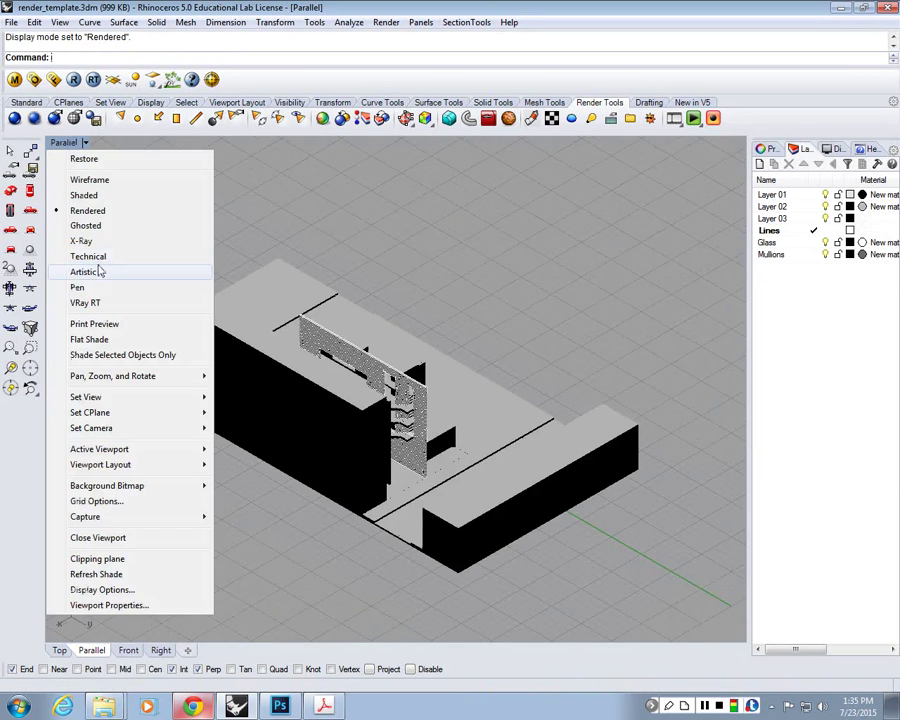
click(99, 271)
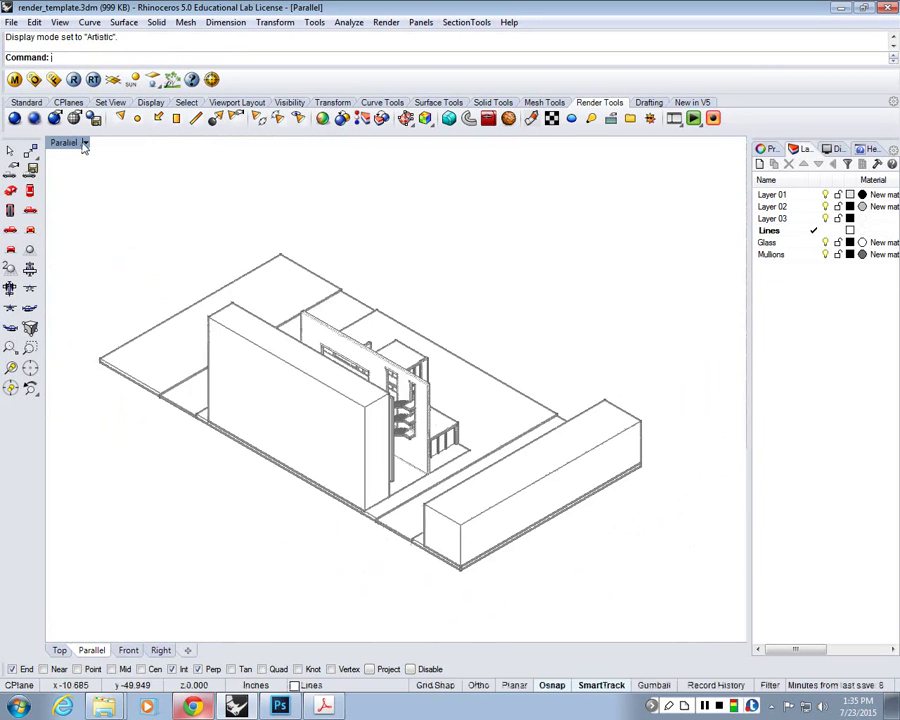
click(85, 143)
click(108, 286)
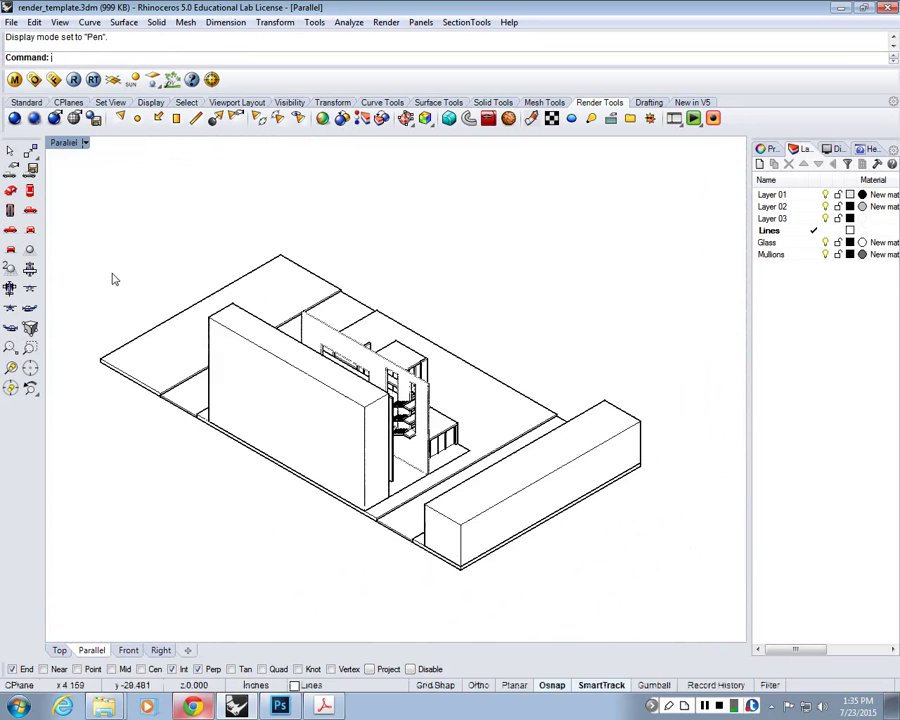
Set the isometric viewport's display mode to Ghosted and inspect the model
click(64, 142)
click(86, 231)
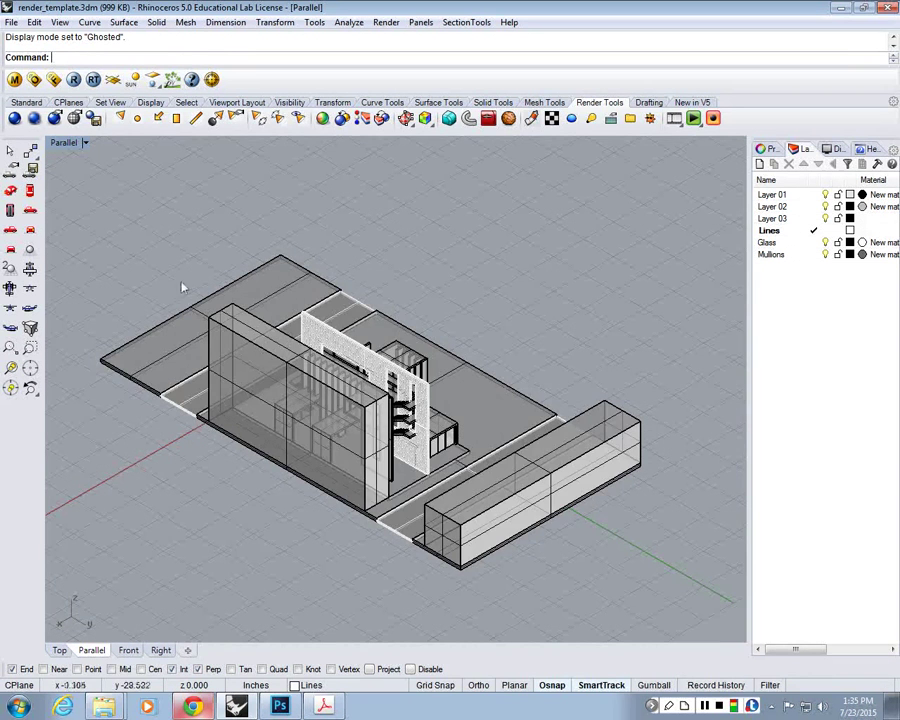
scroll(210, 266, up, 5)
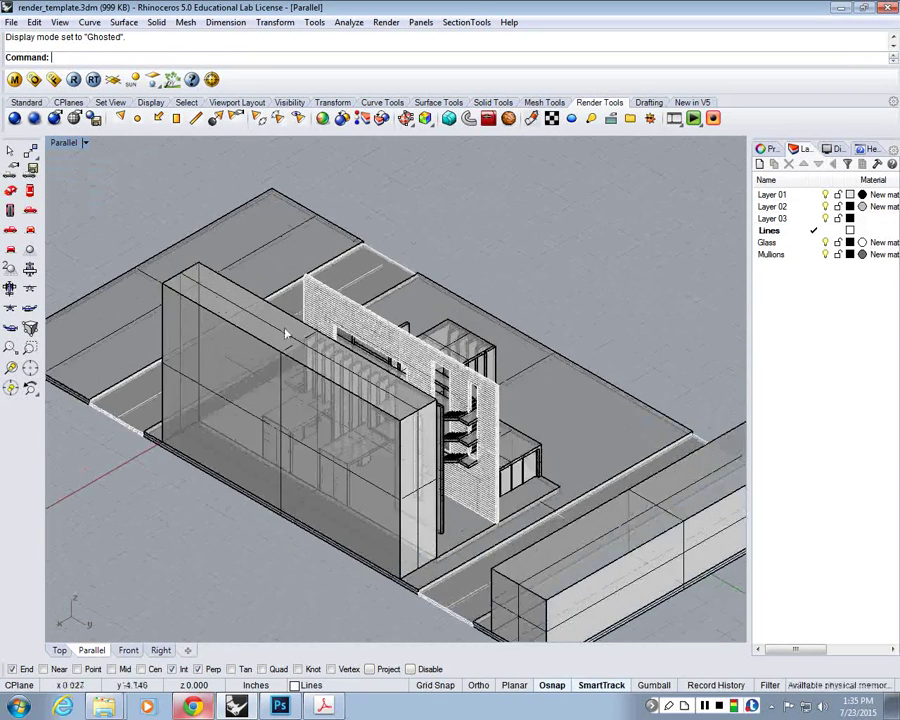
scroll(186, 336, down, 2)
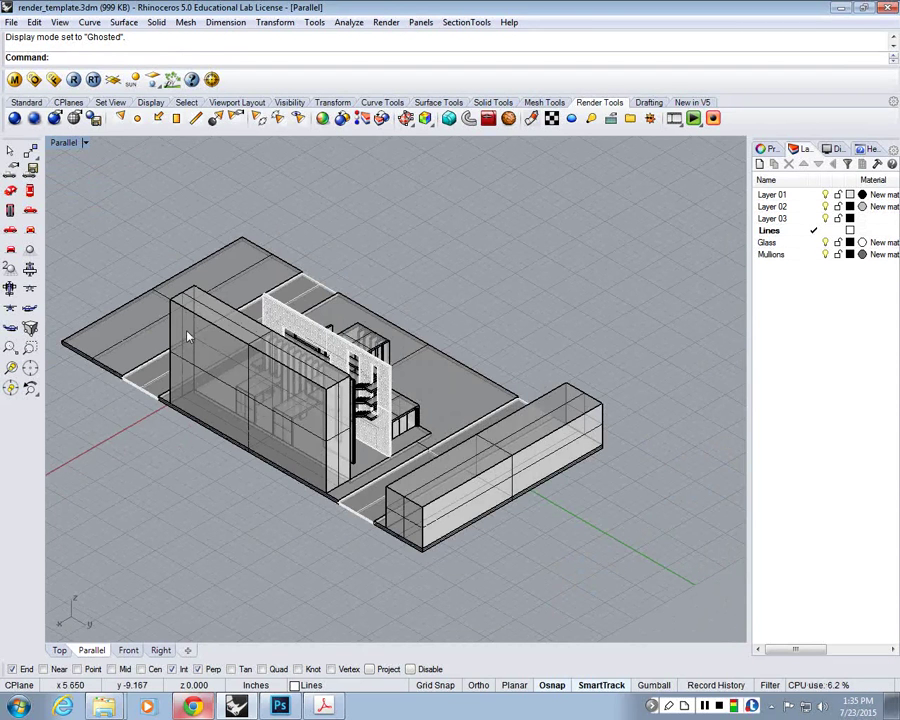
scroll(358, 349, down, 2)
scroll(282, 356, up, 2)
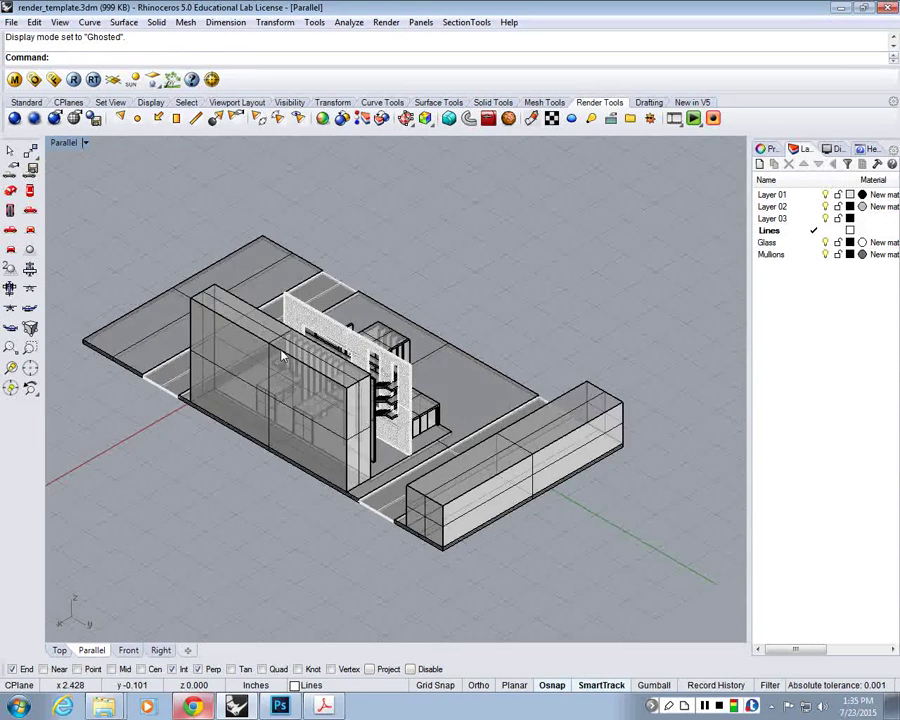
scroll(282, 356, up, 2)
scroll(388, 374, down, 4)
scroll(368, 367, up, 2)
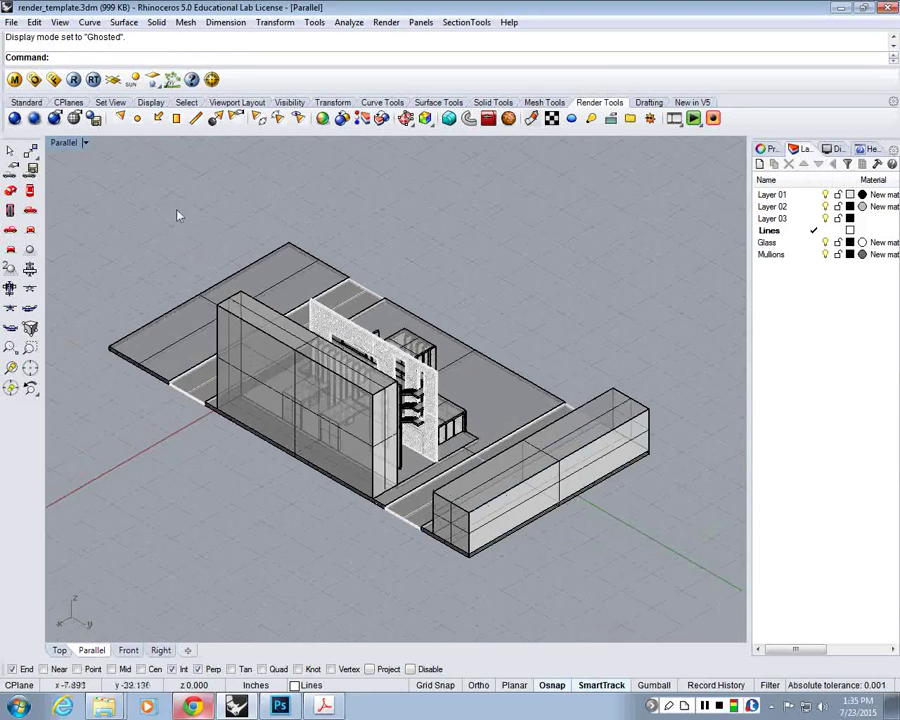
Change the viewport's projection from Parallel to Perspective in its viewport properties
right_click(63, 148)
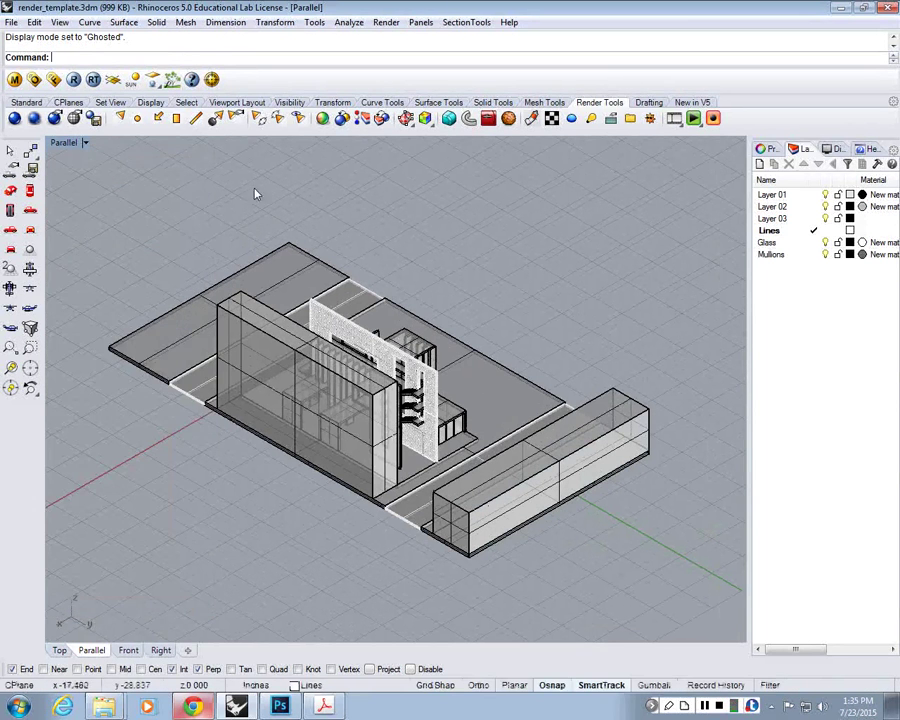
click(68, 142)
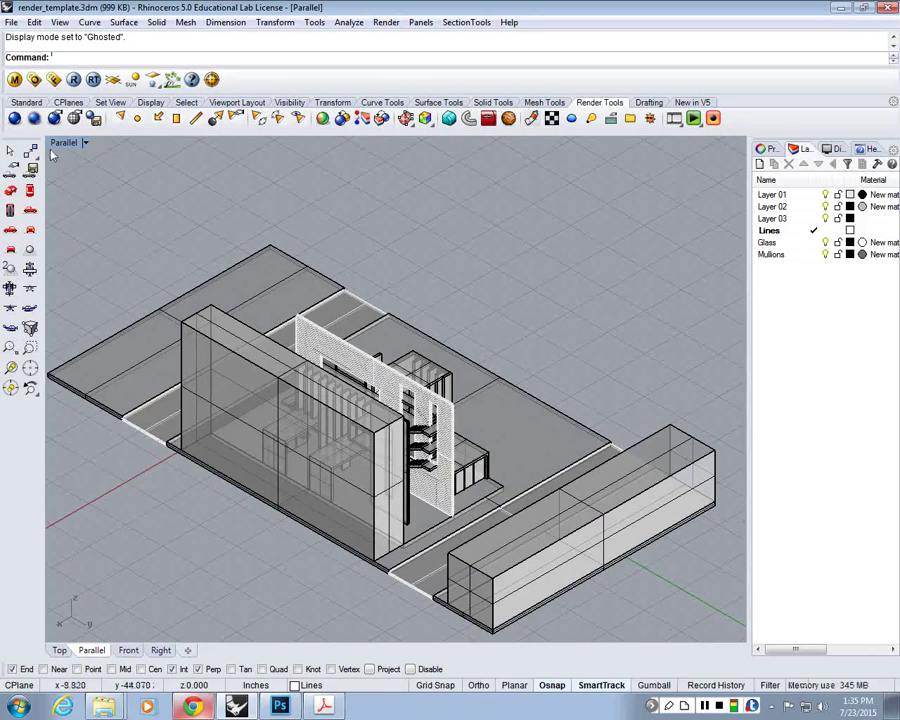
click(64, 143)
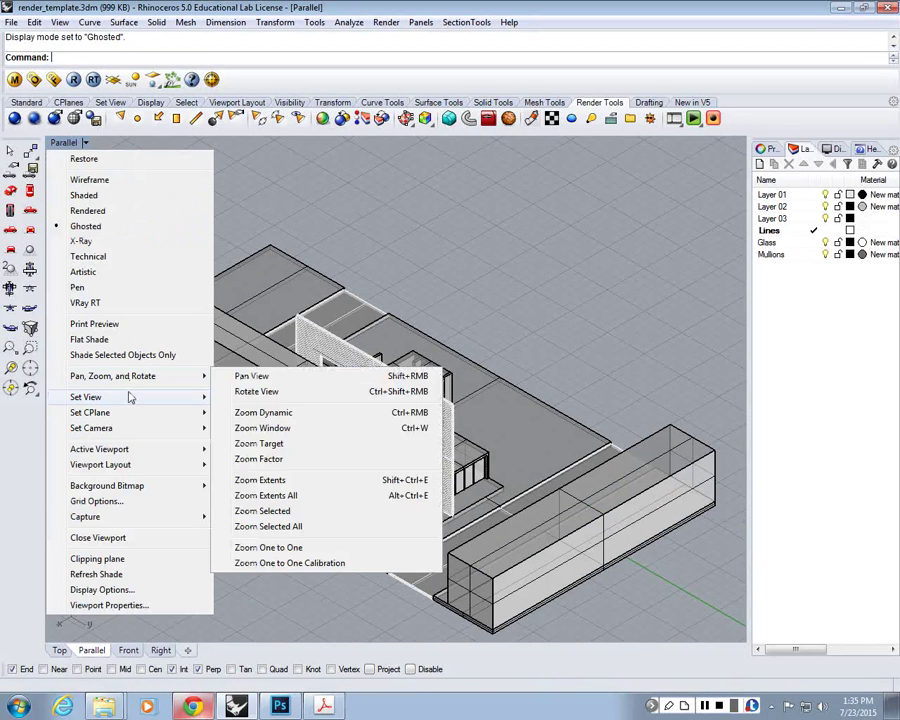
mouse_move(131, 400)
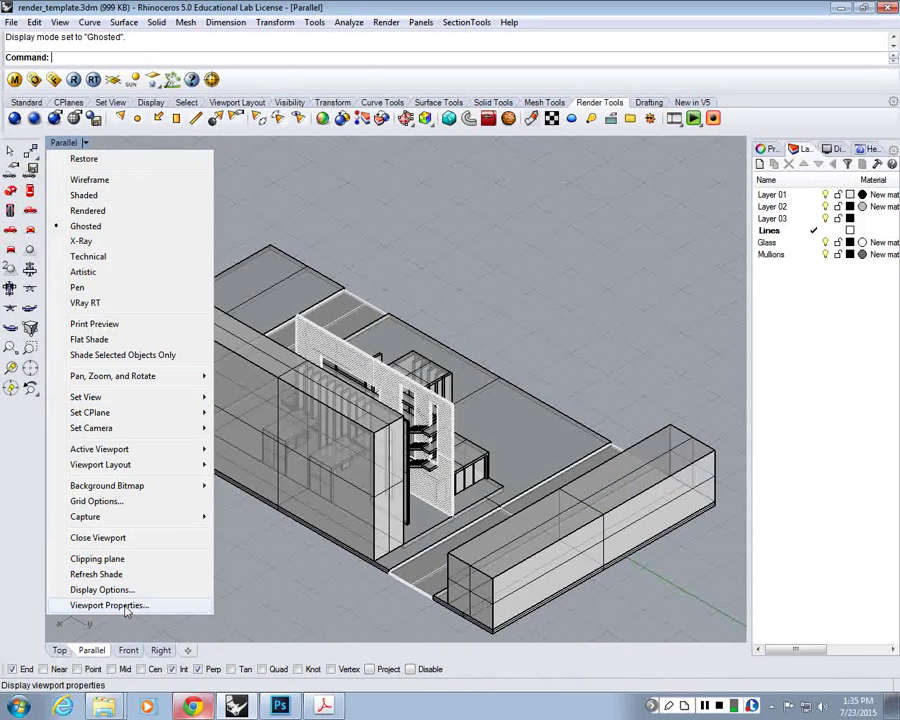
click(127, 606)
drag(345, 185, 345, 165)
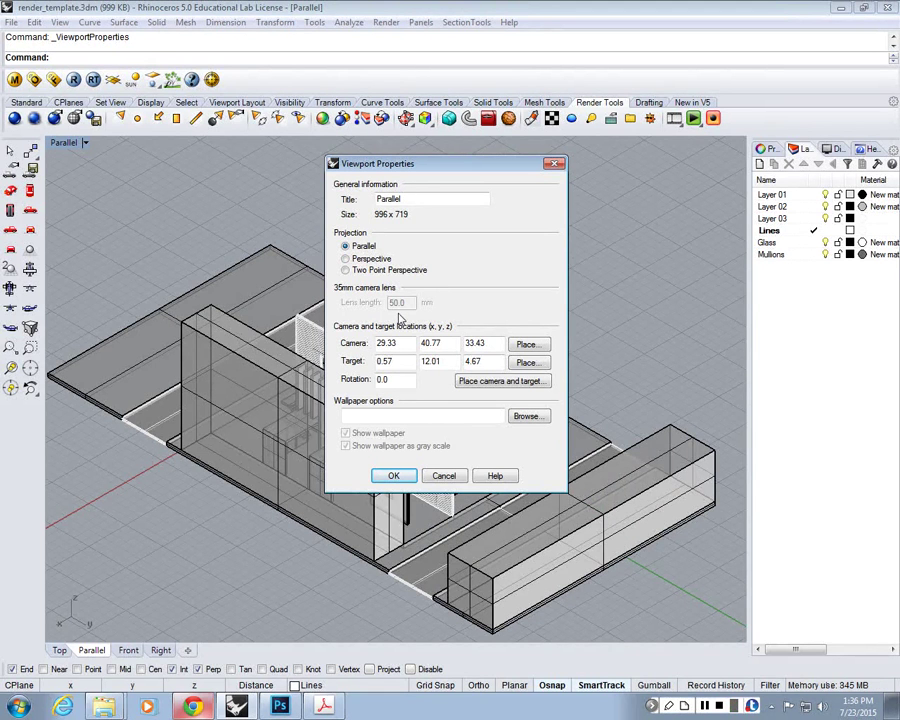
click(369, 261)
click(394, 476)
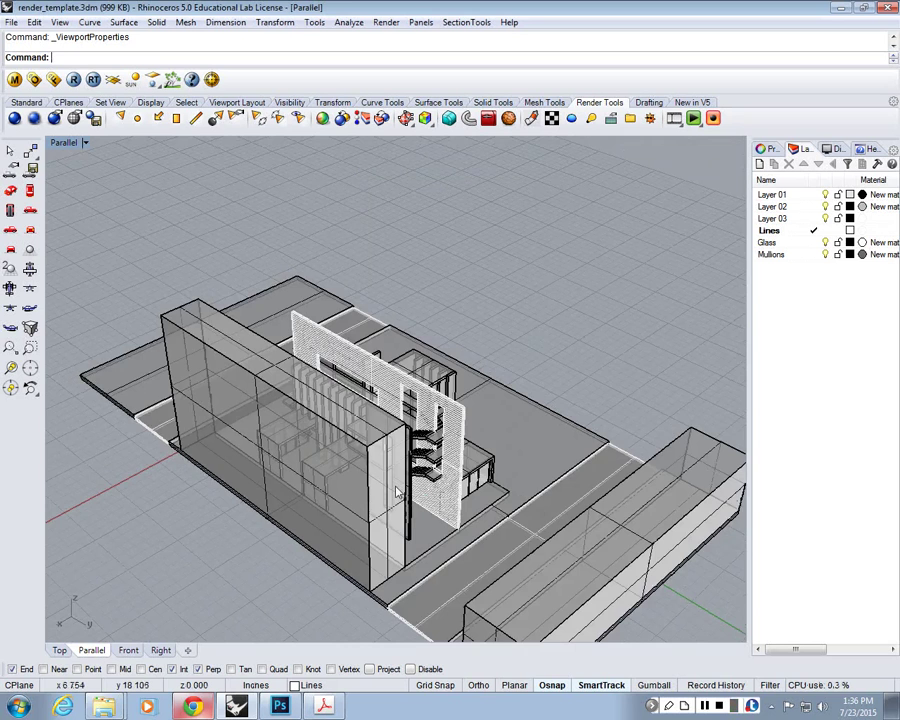
Examine the building in perspective from several angles, ending at a low view of the stair and louver facade
right_drag(396, 487, 390, 383)
scroll(386, 381, down, 5)
scroll(366, 582, up, 4)
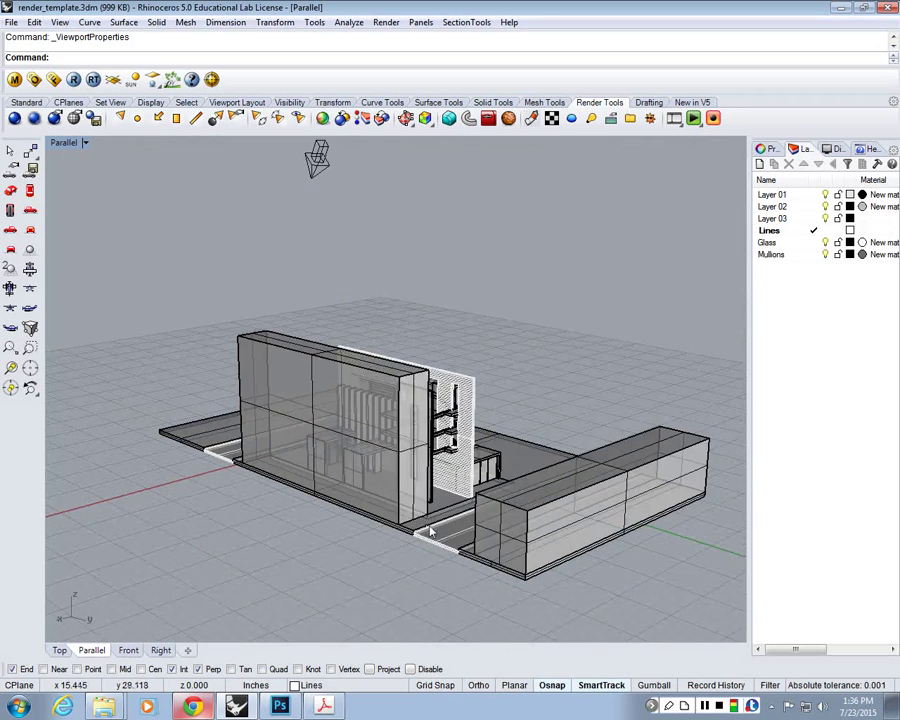
shift+right_drag(430, 531, 414, 419)
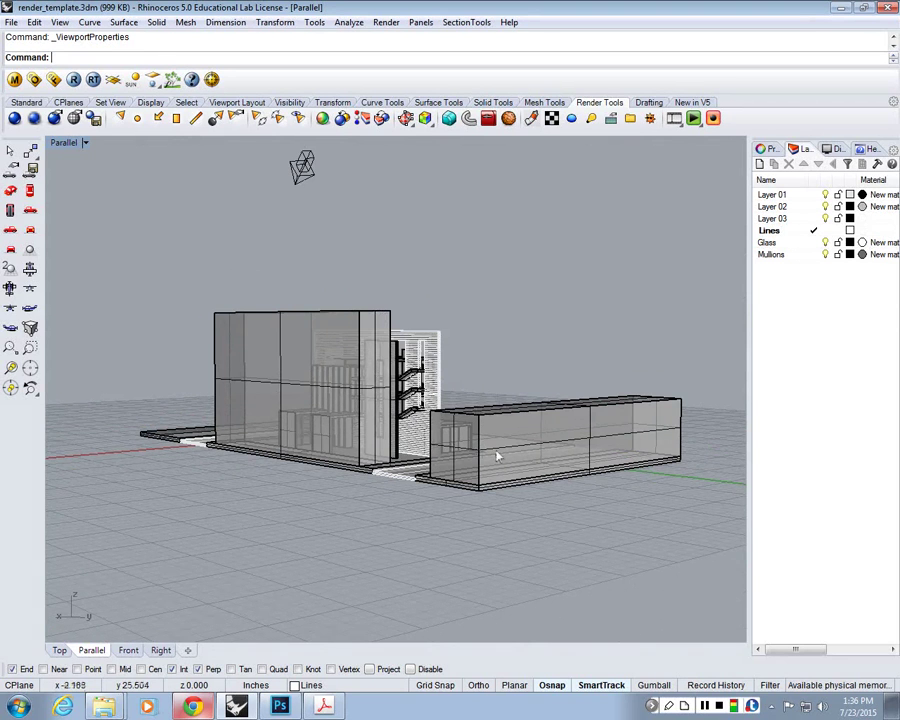
right_drag(496, 454, 430, 480)
scroll(590, 426, up, 5)
scroll(650, 439, down, 5)
scroll(486, 433, up, 4)
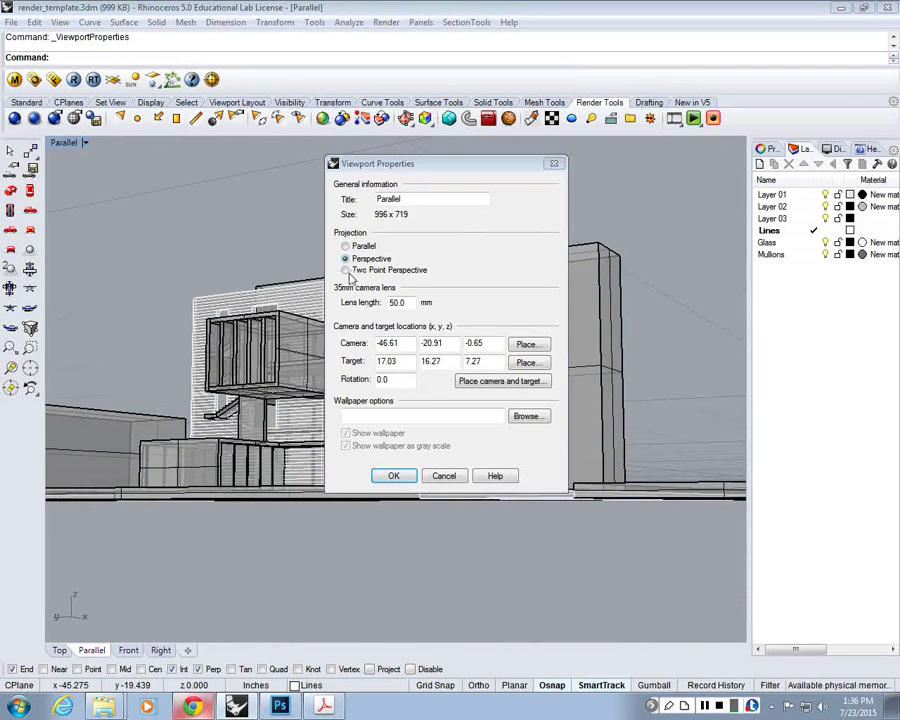
Set the viewport's projection to Two Point Perspective and slightly adjust the view of the facade
click(352, 270)
key(Return)
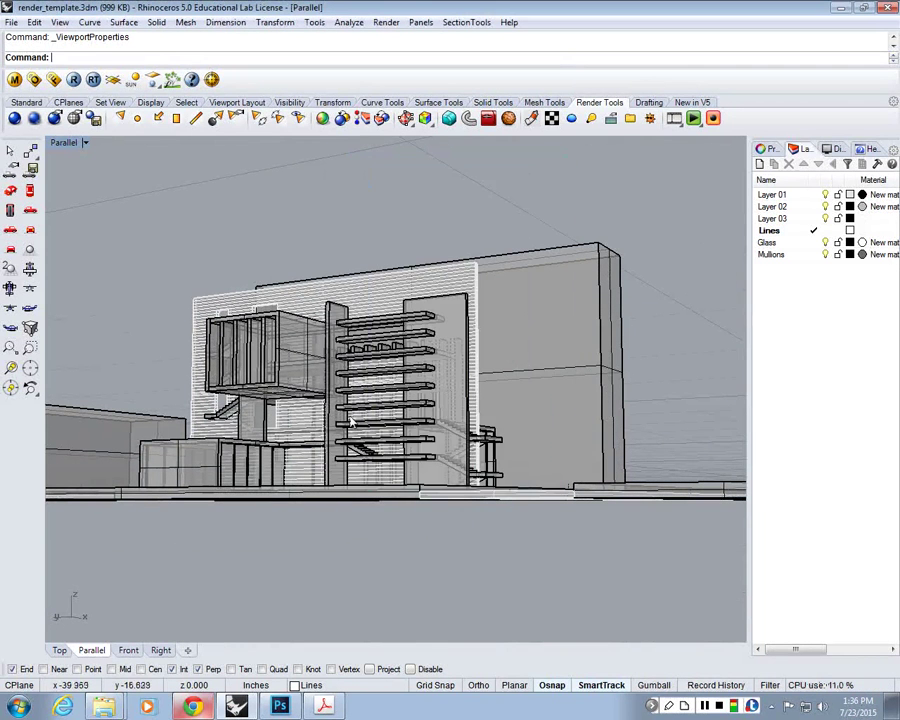
right_drag(350, 422, 368, 430)
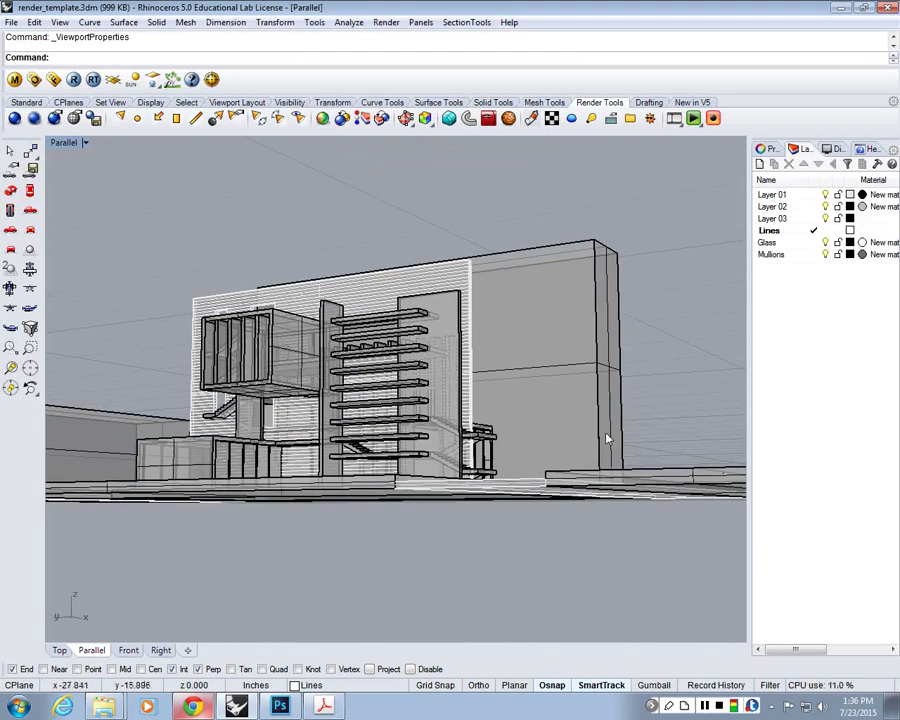
Switch the viewport's projection from Perspective to Two Point Perspective in its viewport properties
right_drag(444, 491, 463, 481)
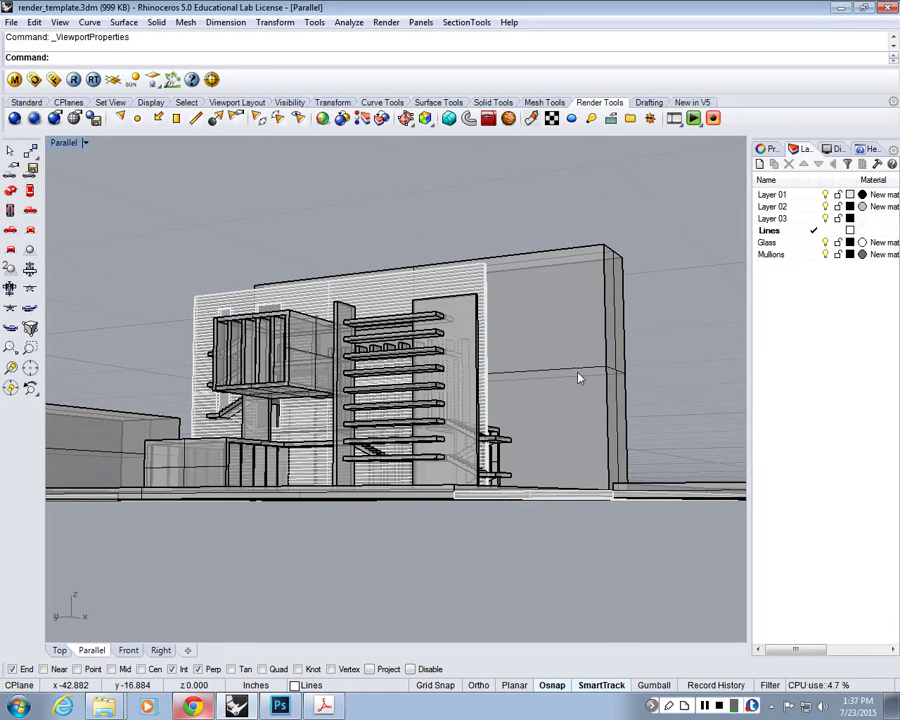
click(68, 142)
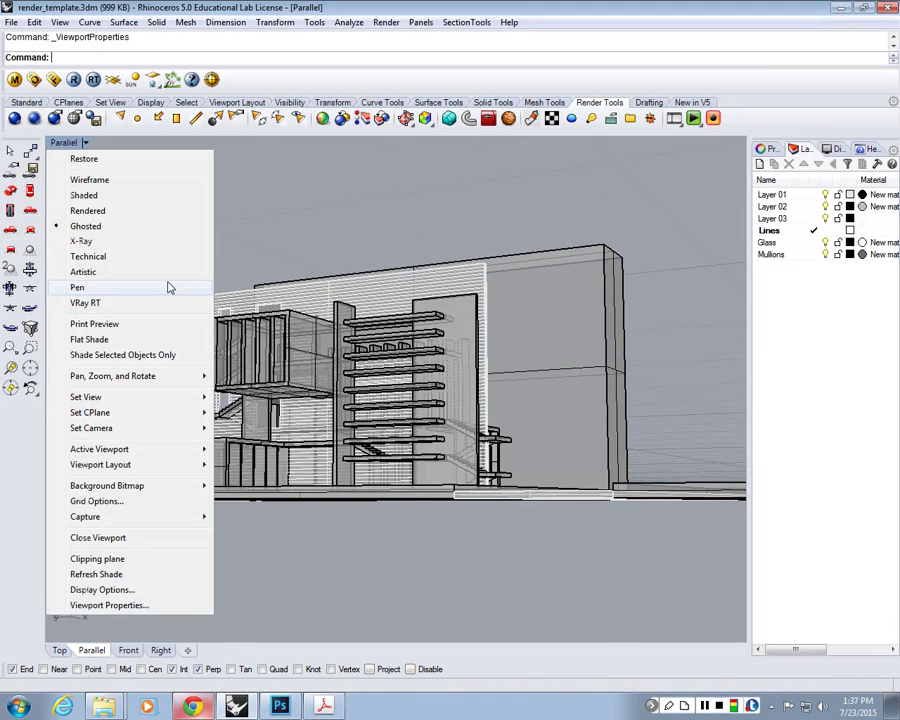
click(138, 605)
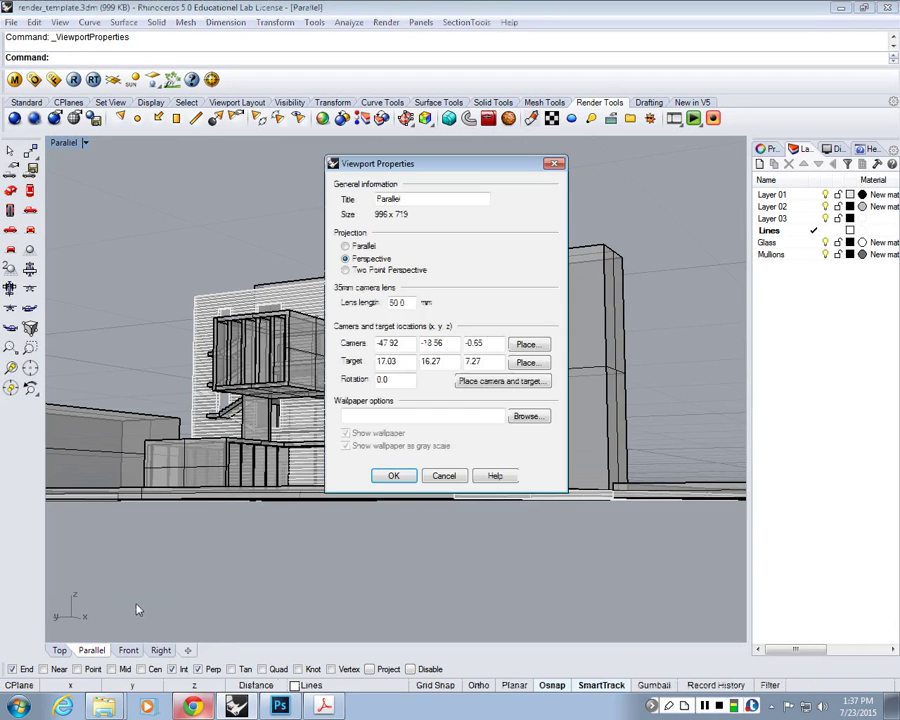
click(384, 272)
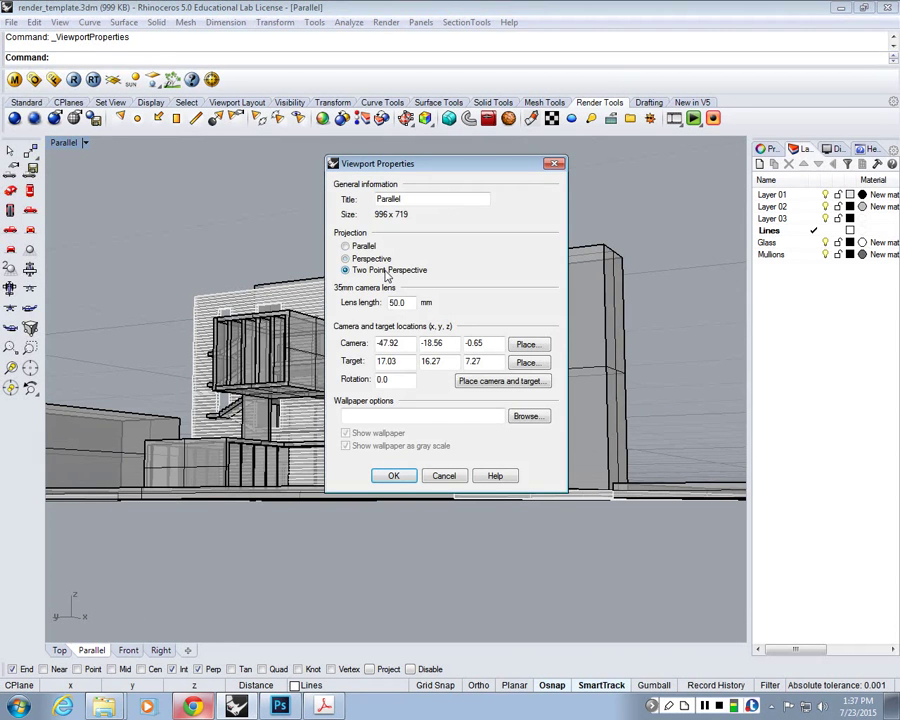
click(394, 475)
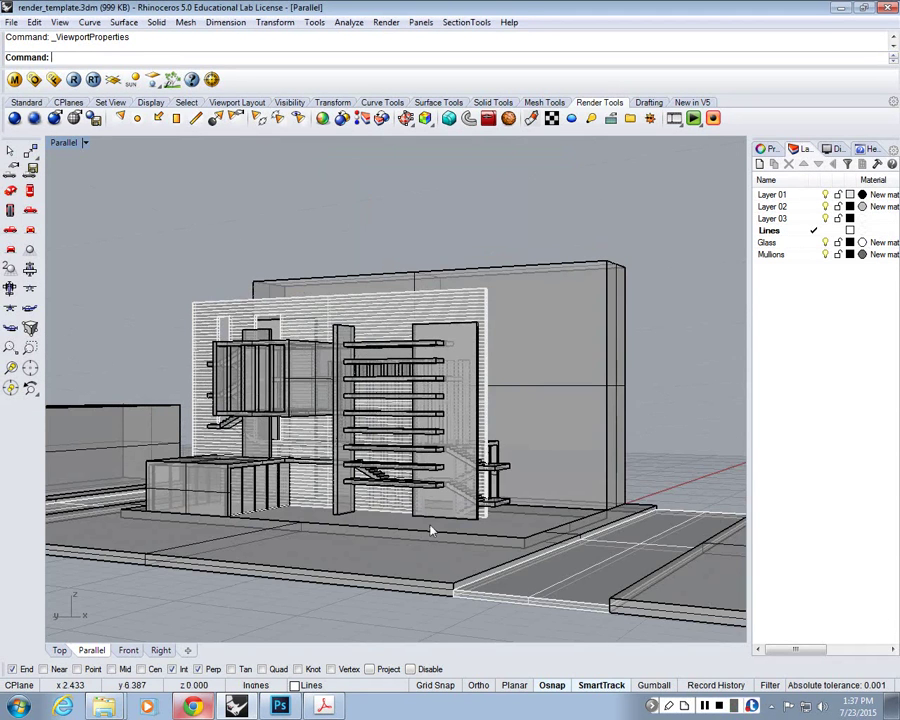
Examine the building's louver and stair facade in two-point perspective from several angles and distances, checking how its vertical edges appear
right_drag(430, 525, 435, 512)
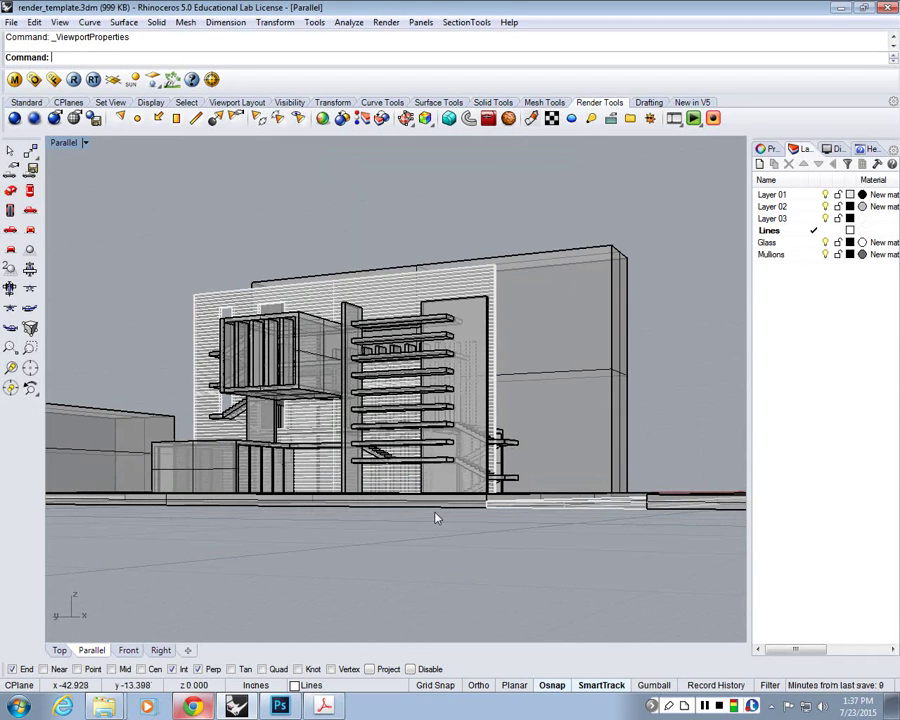
right_drag(374, 362, 516, 338)
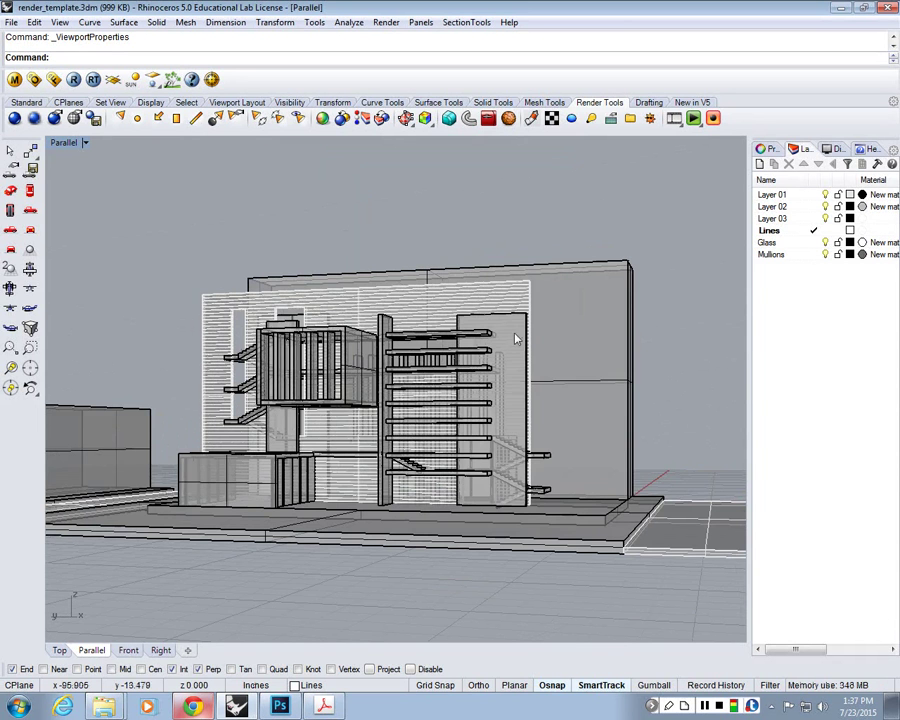
right_drag(569, 509, 574, 511)
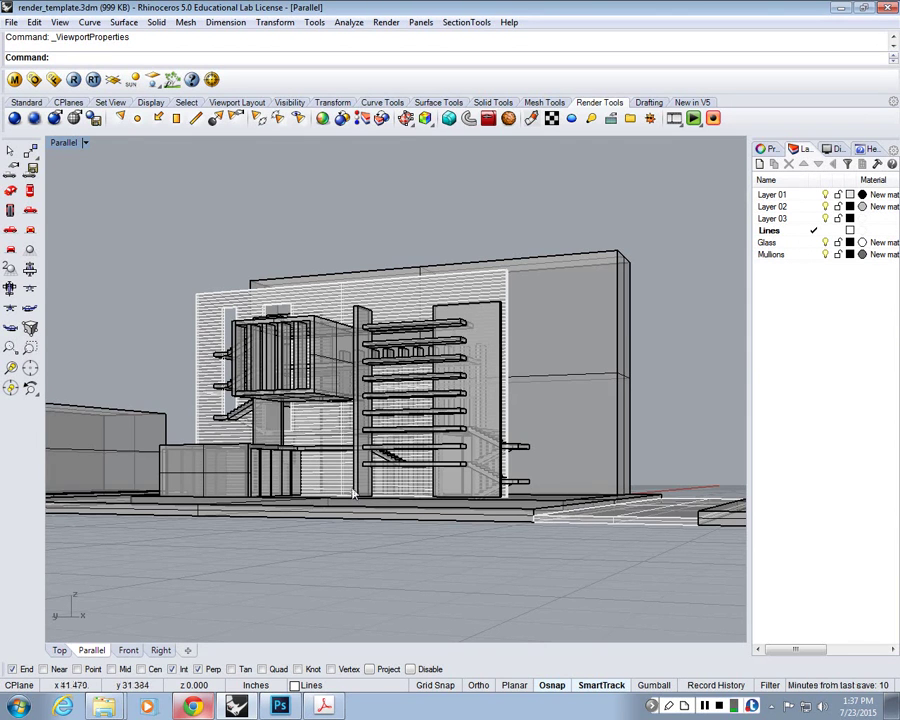
right_drag(350, 488, 400, 502)
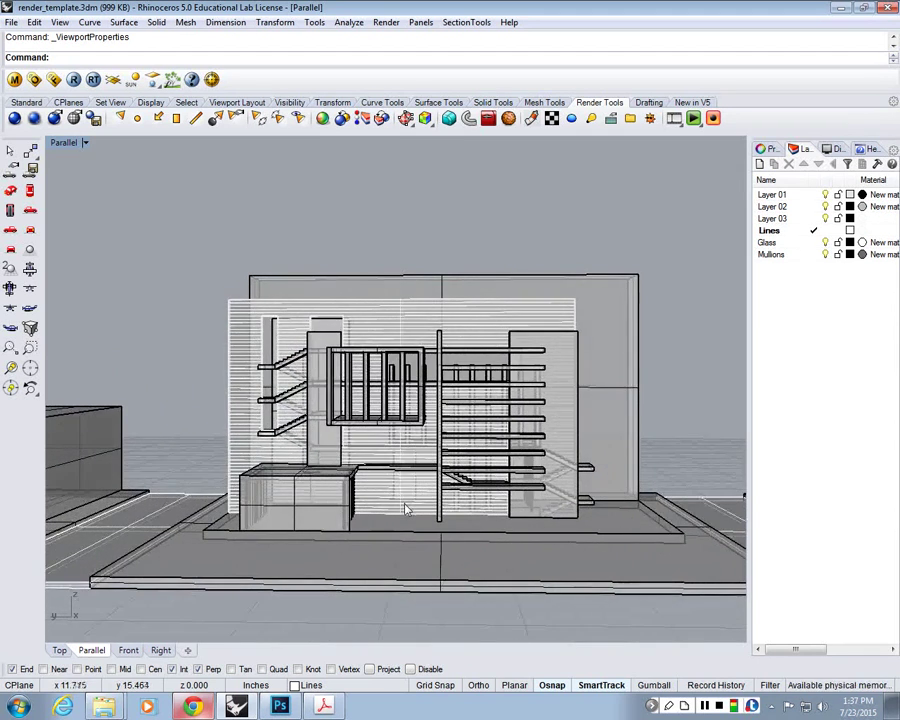
right_drag(405, 506, 517, 483)
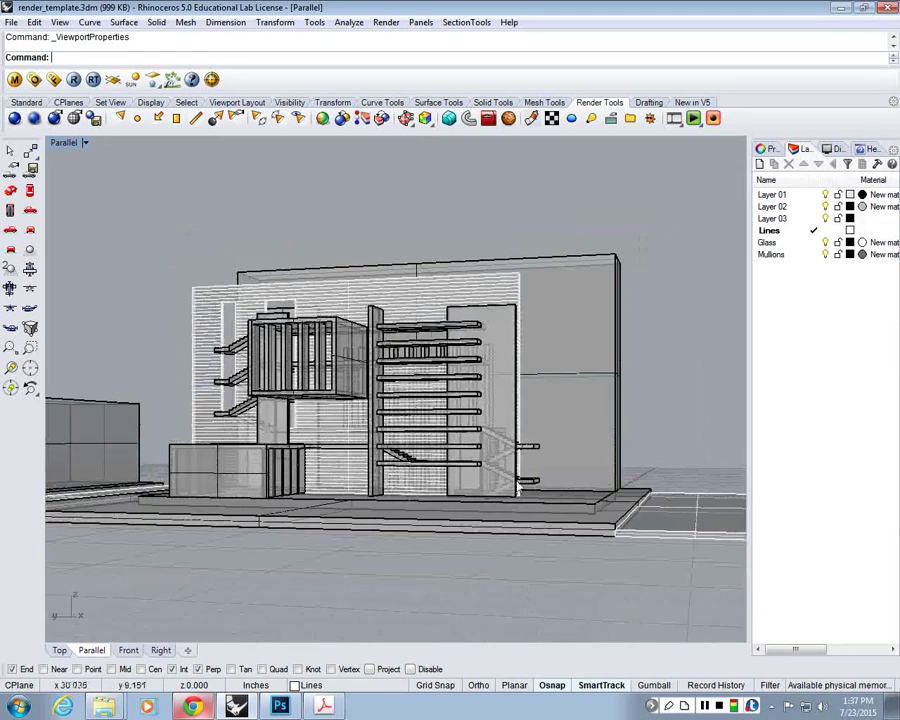
click(85, 142)
click(601, 239)
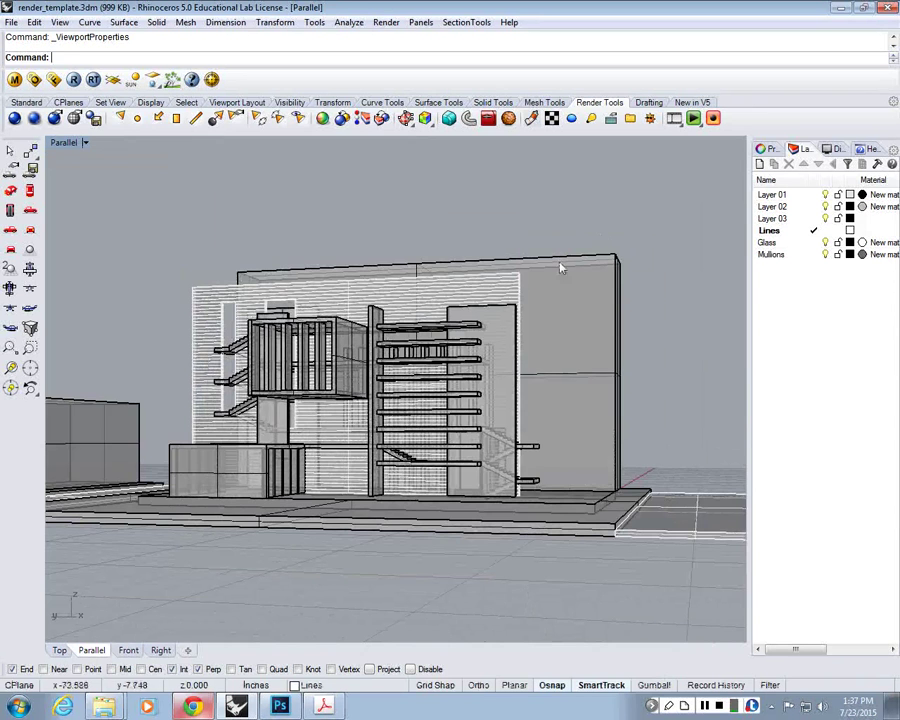
scroll(515, 300, up, 2)
scroll(505, 315, down, 3)
scroll(500, 328, up, 2)
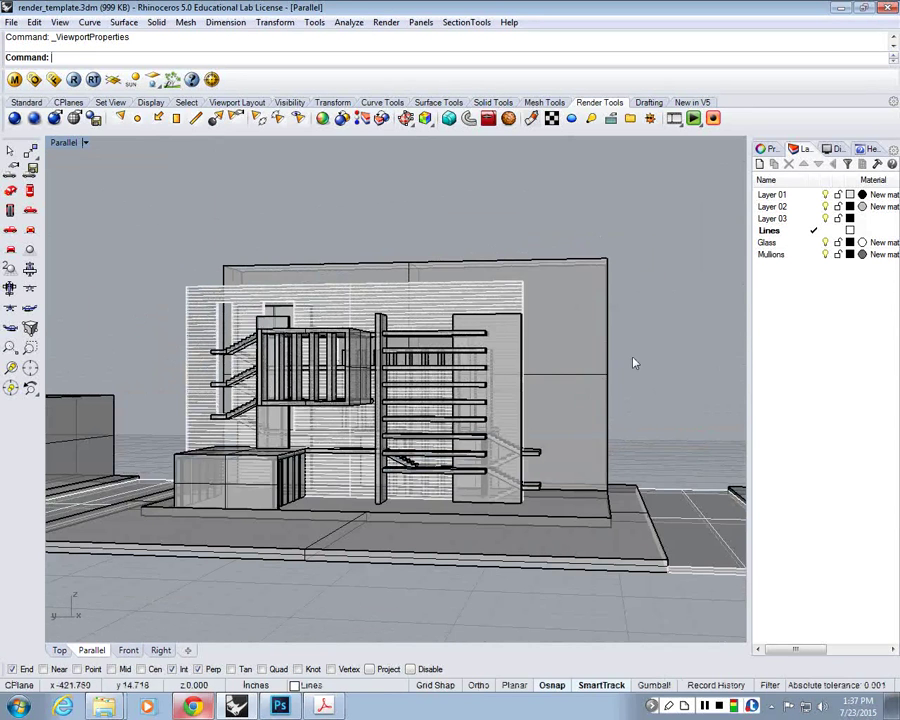
right_drag(633, 362, 598, 348)
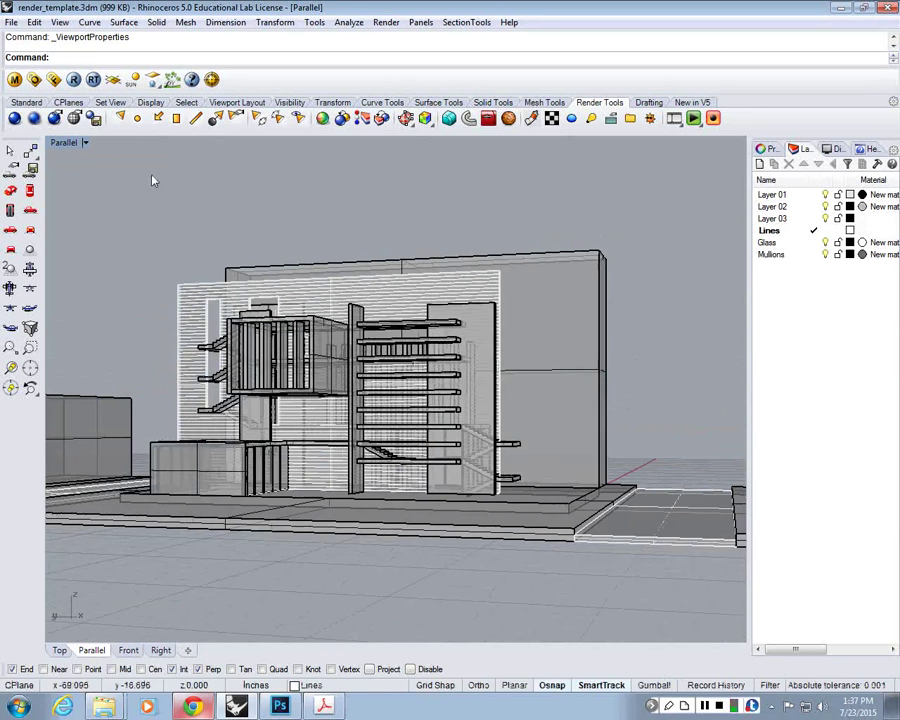
Set the viewport camera's lens length to 100 mm while keeping Two Point Perspective projection
click(64, 142)
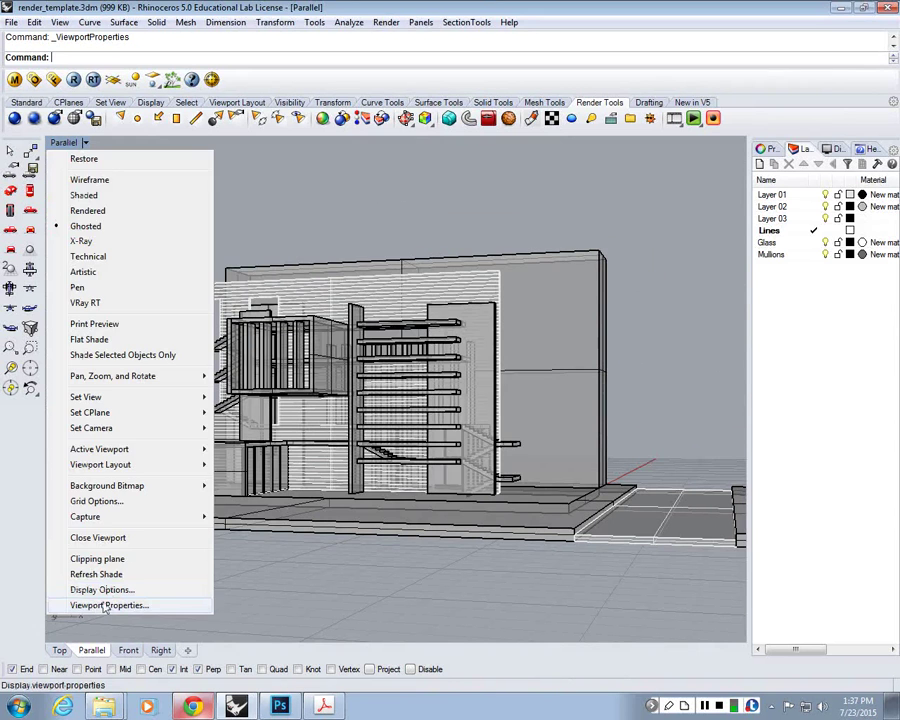
click(98, 606)
drag(454, 173, 764, 53)
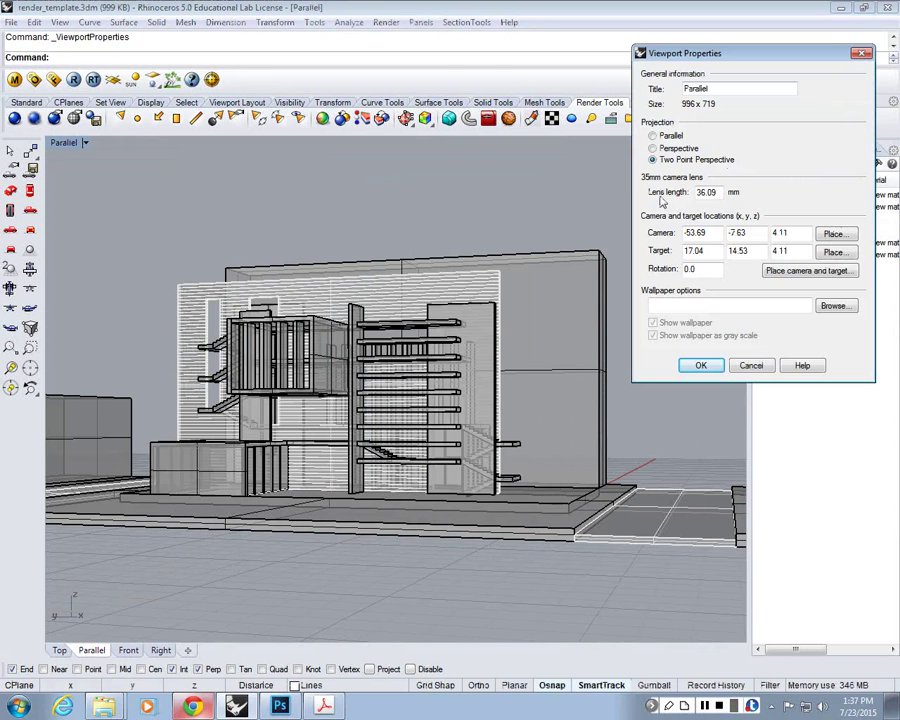
drag(727, 198, 676, 201)
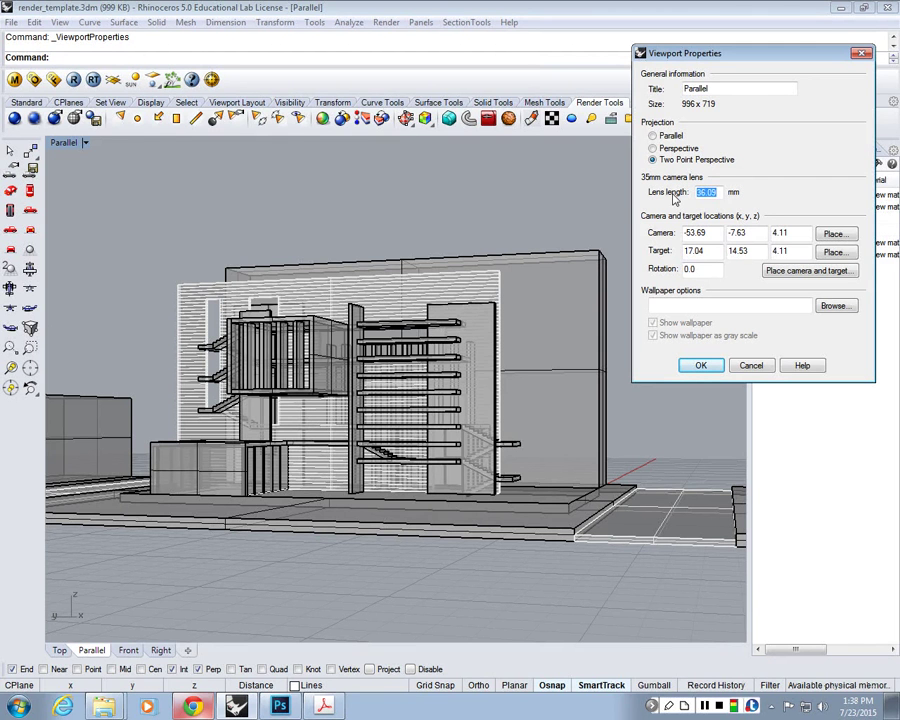
text(100)
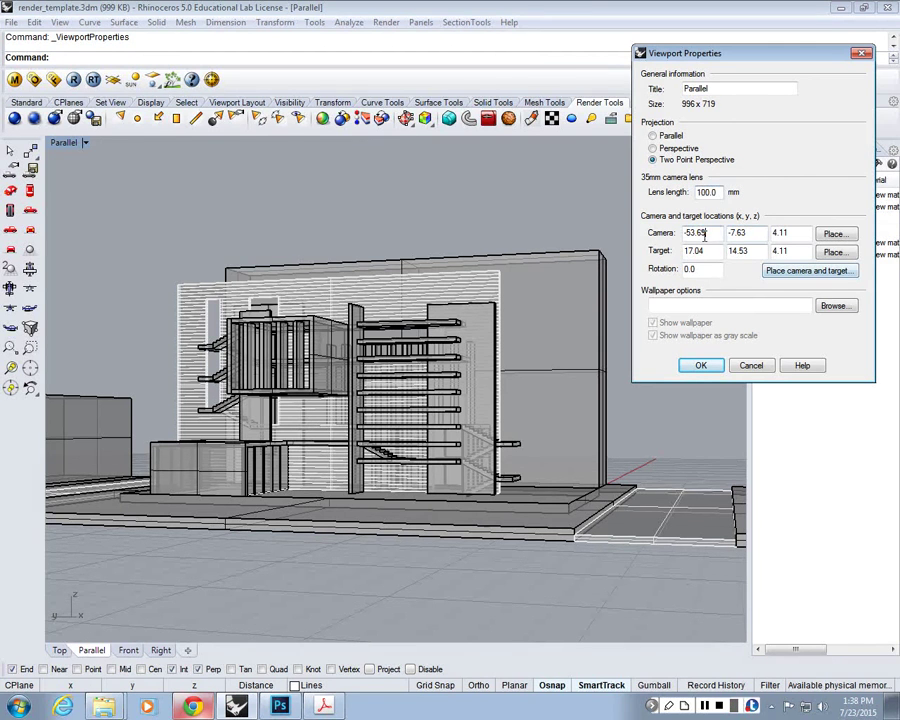
click(701, 365)
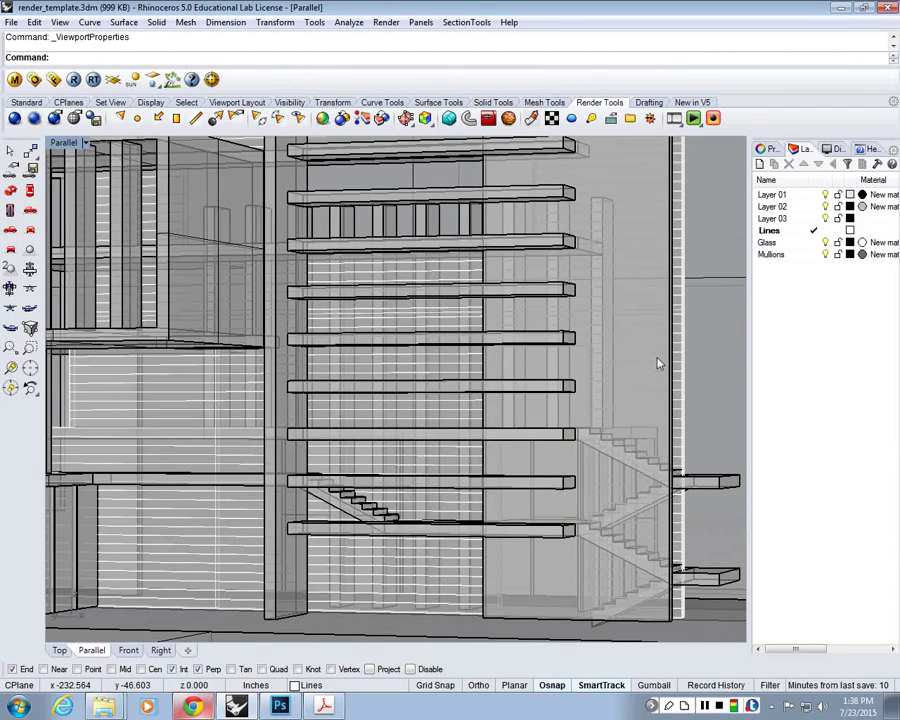
Set the camera's lens length to 20 mm and inspect the building through the wide-angle lens from near and far
click(86, 143)
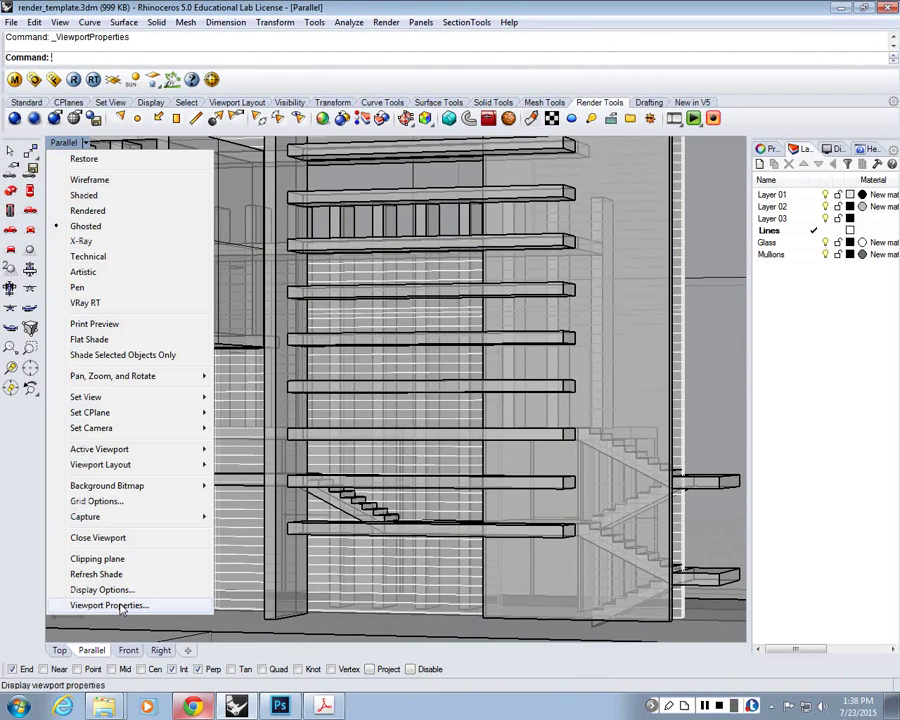
click(112, 605)
text(2)
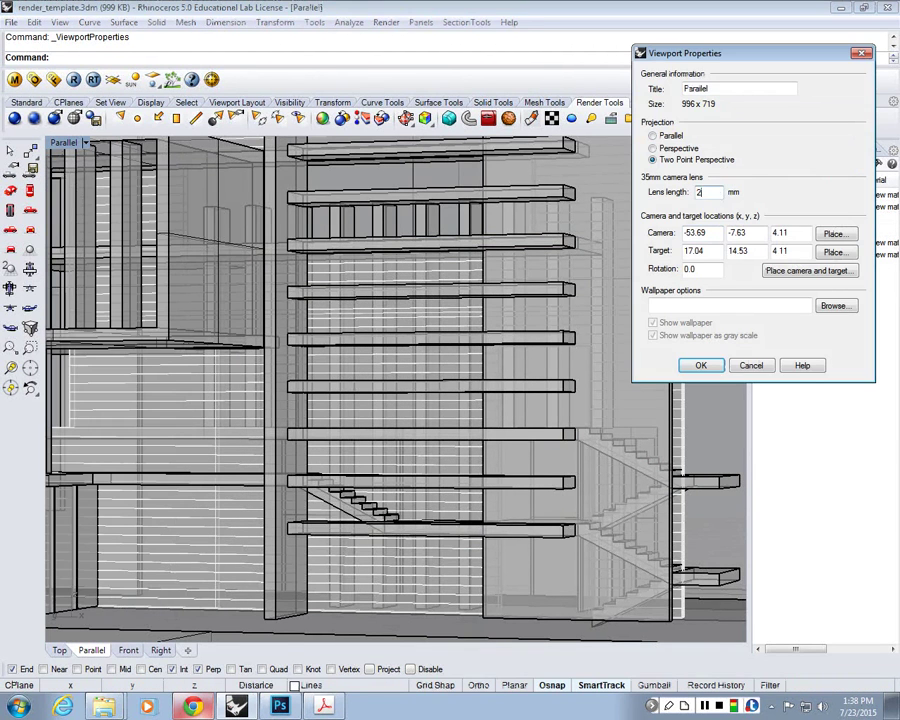
key(Return)
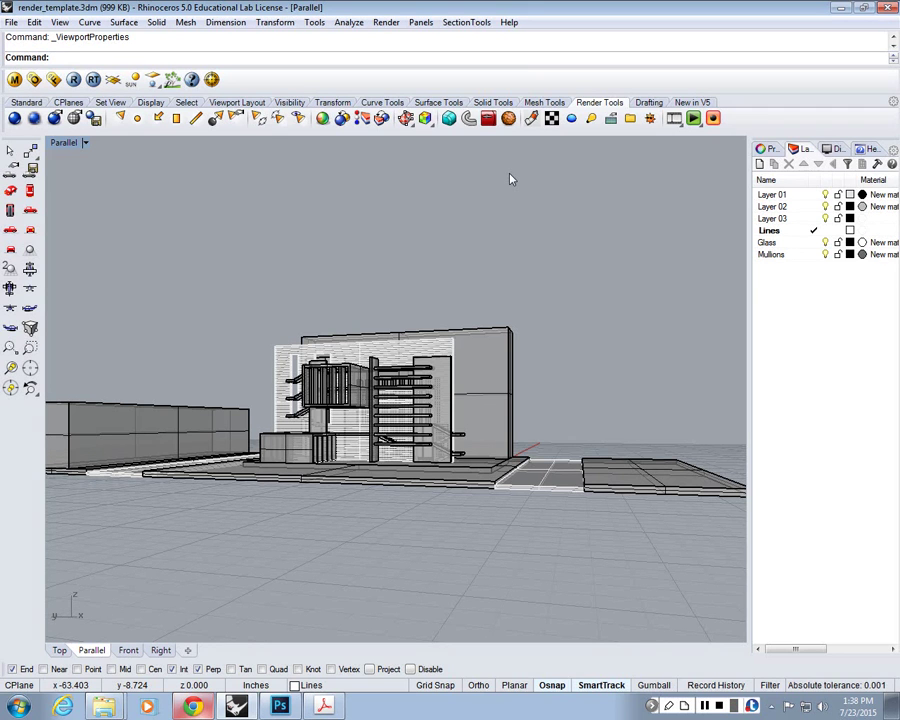
scroll(520, 382, up, 4)
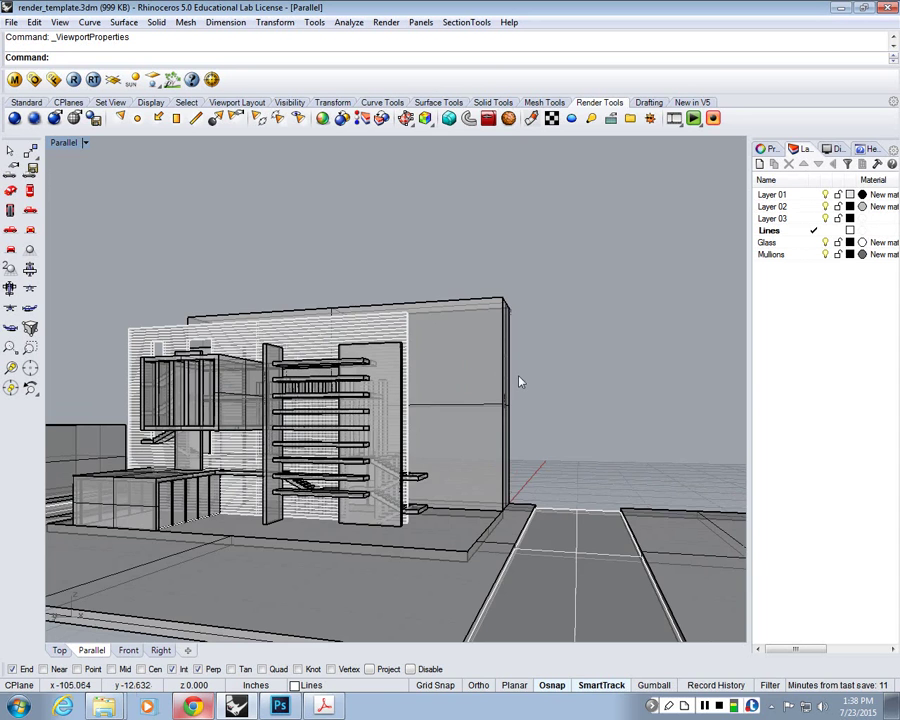
scroll(503, 397, down, 4)
mouse_move(400, 493)
right_down()
mouse_move(427, 498)
mouse_move(410, 489)
right_up()
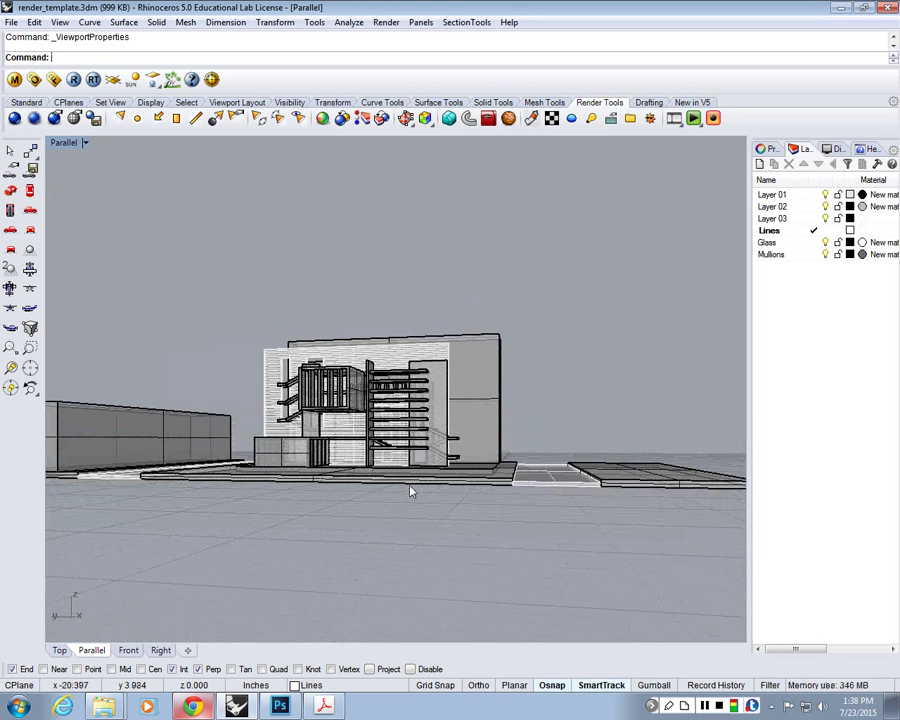
scroll(424, 422, up, 5)
Change the viewport's projection from Two Point Perspective back to Perspective
click(64, 142)
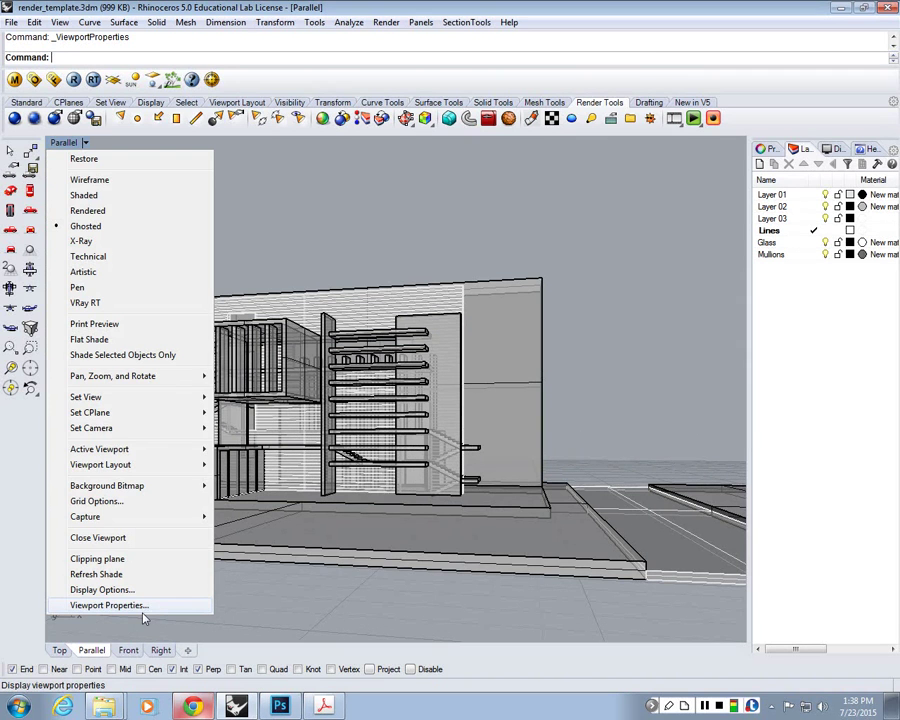
click(134, 610)
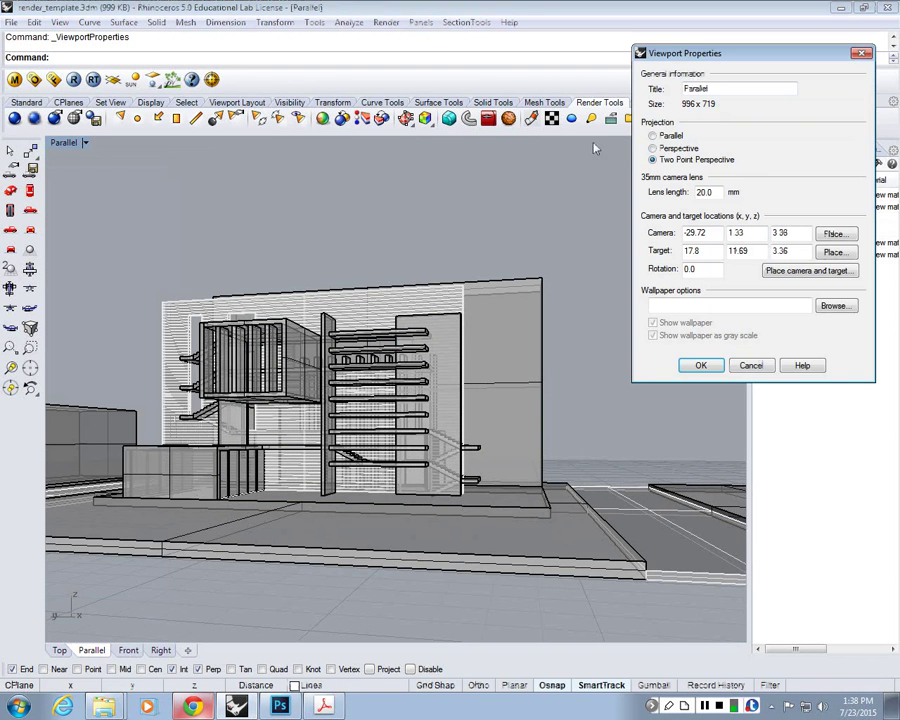
click(652, 148)
click(701, 365)
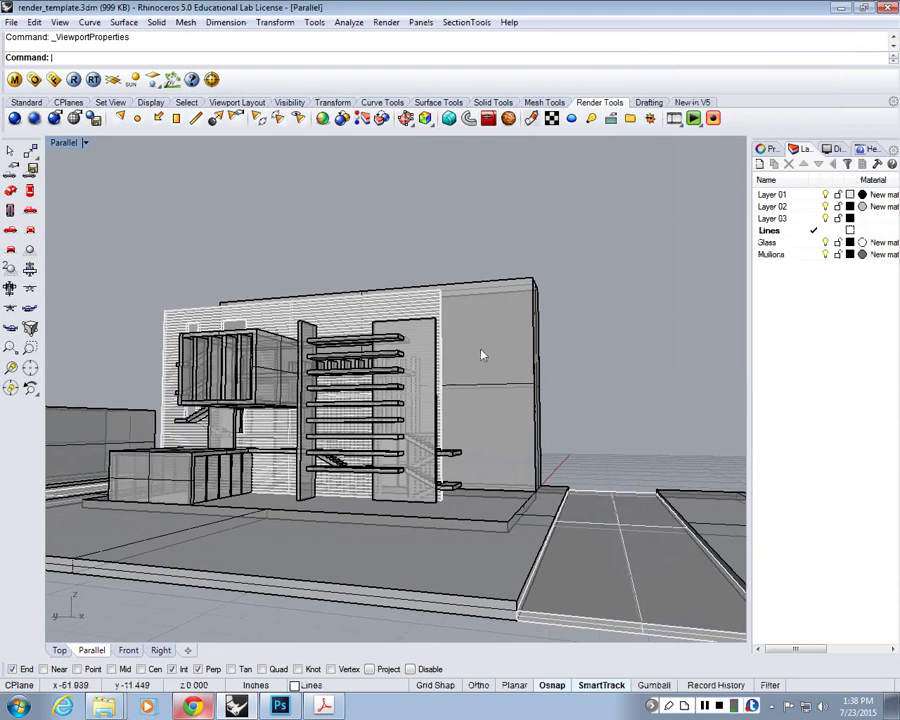
Set the perspective camera's lens length to 50 mm in the viewport properties and reframe the building
click(64, 142)
click(109, 605)
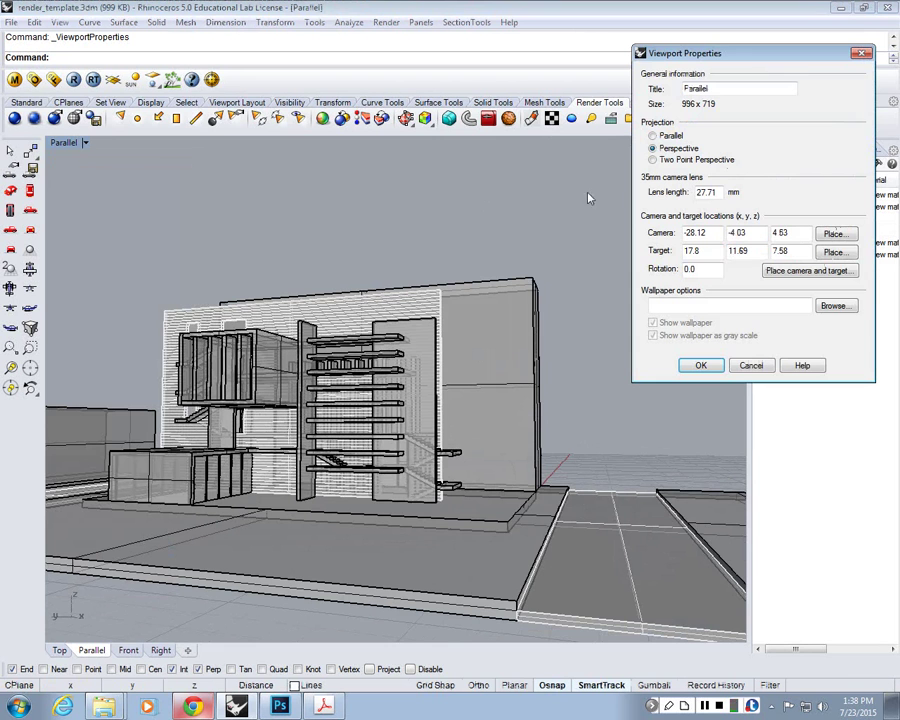
double_click(706, 192)
text(10)
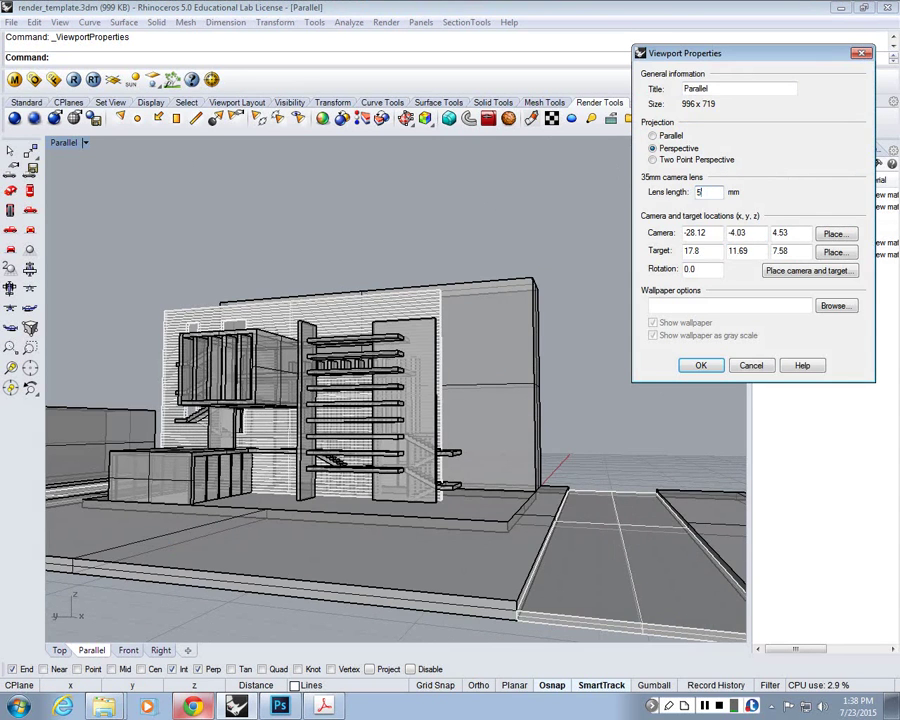
key(Return)
mouse_move(420, 317)
right_down()
mouse_move(490, 392)
mouse_move(524, 321)
mouse_move(387, 347)
mouse_move(405, 324)
right_up()
scroll(396, 325, up, 5)
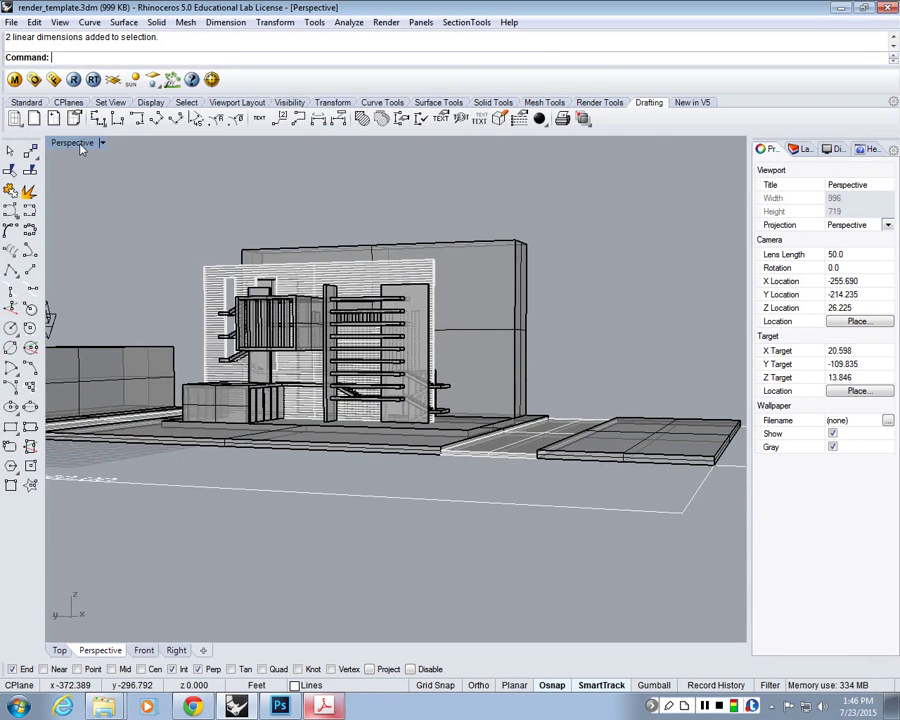
Review the Perspective viewport's projection, lens and camera properties without changing them, and view the building from a low angle
right_drag(490, 398, 440, 420)
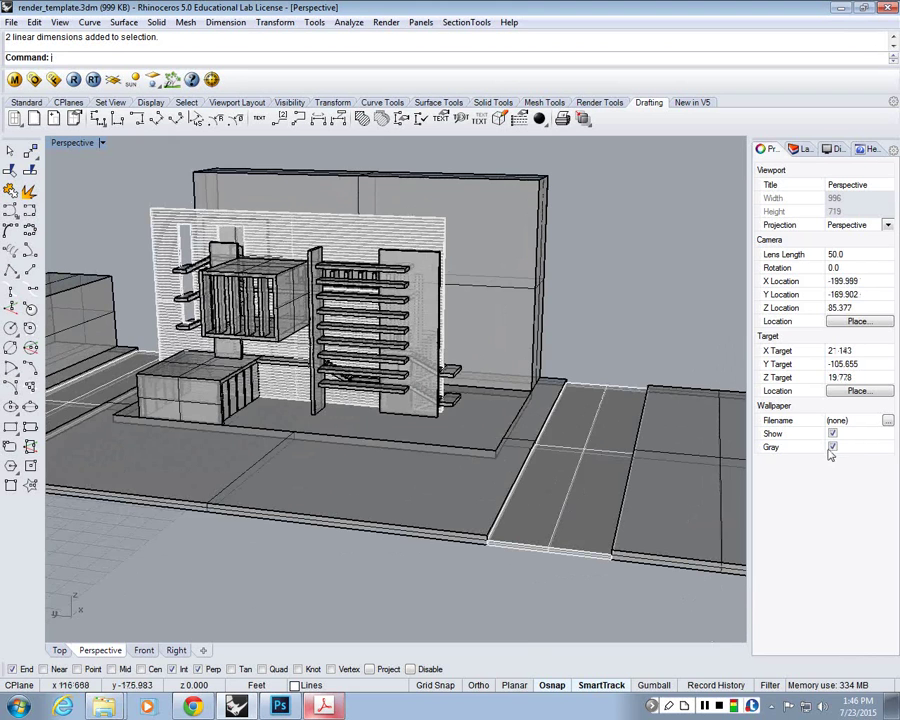
scroll(494, 388, down, 4)
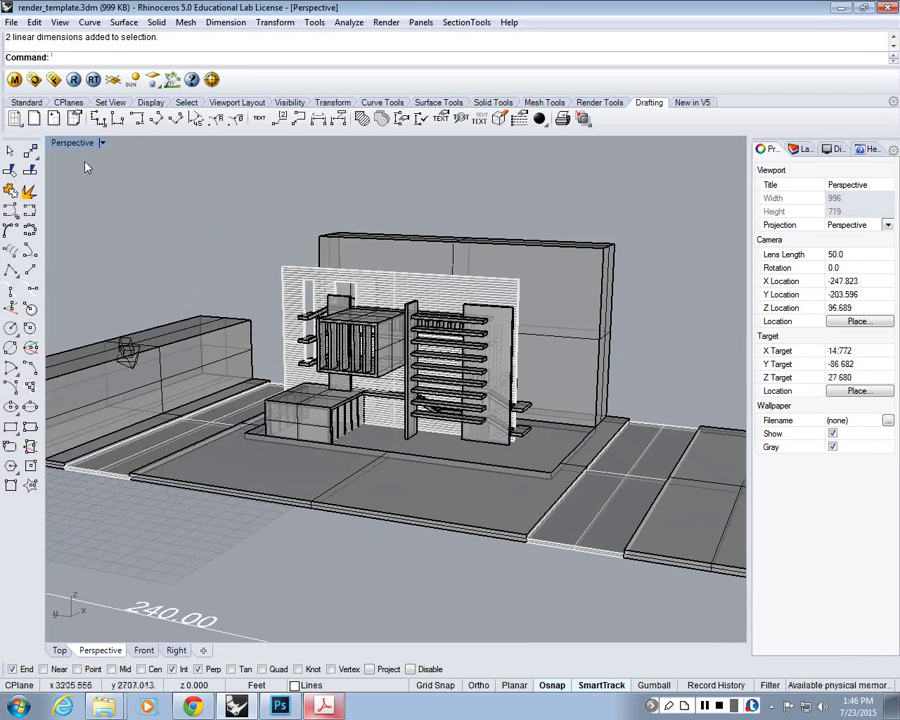
click(68, 142)
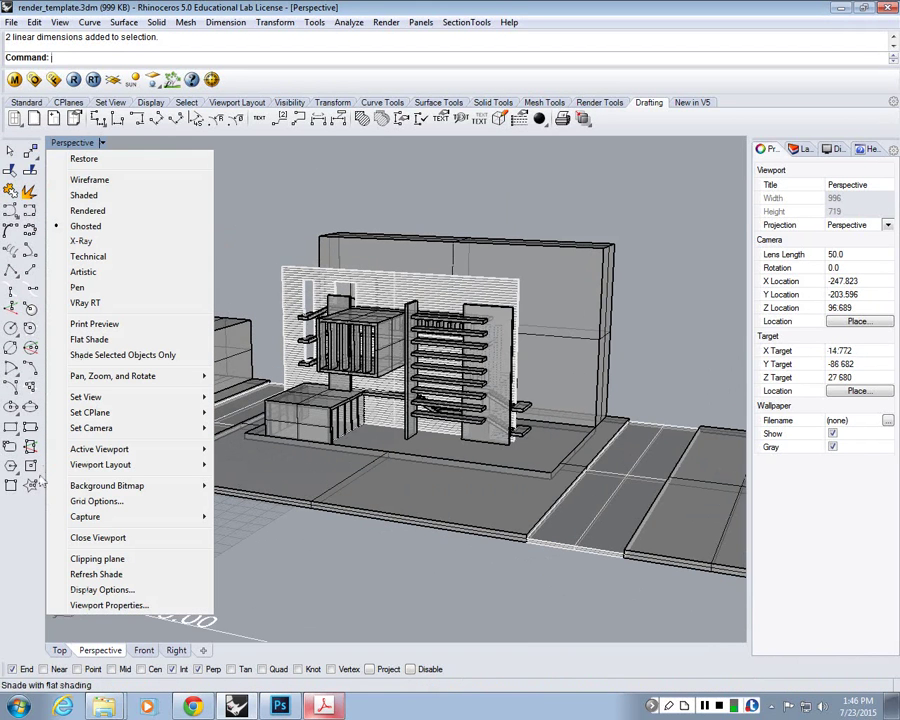
click(103, 606)
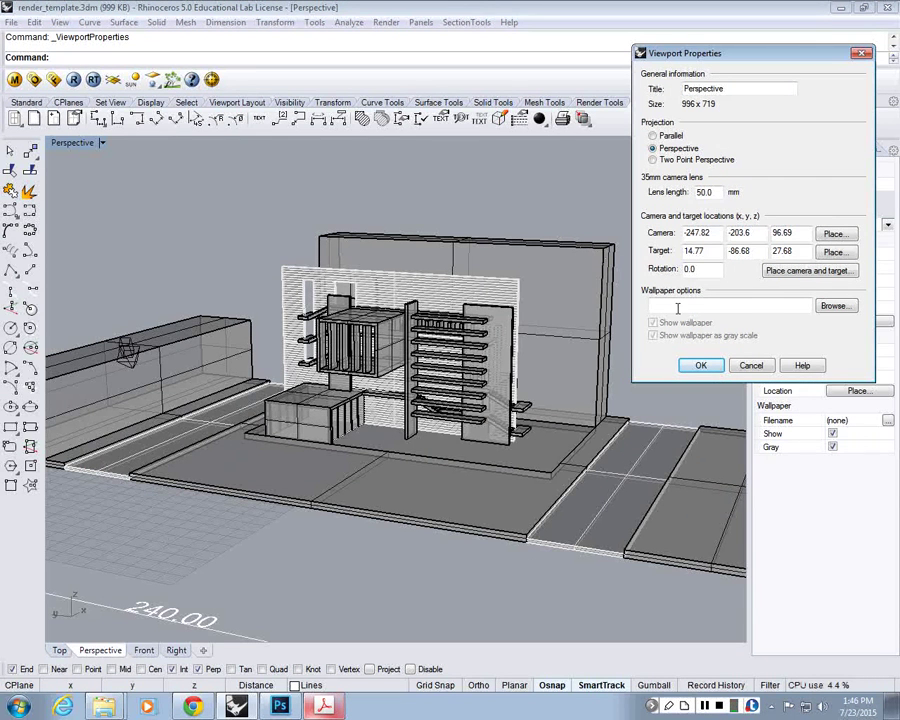
click(751, 366)
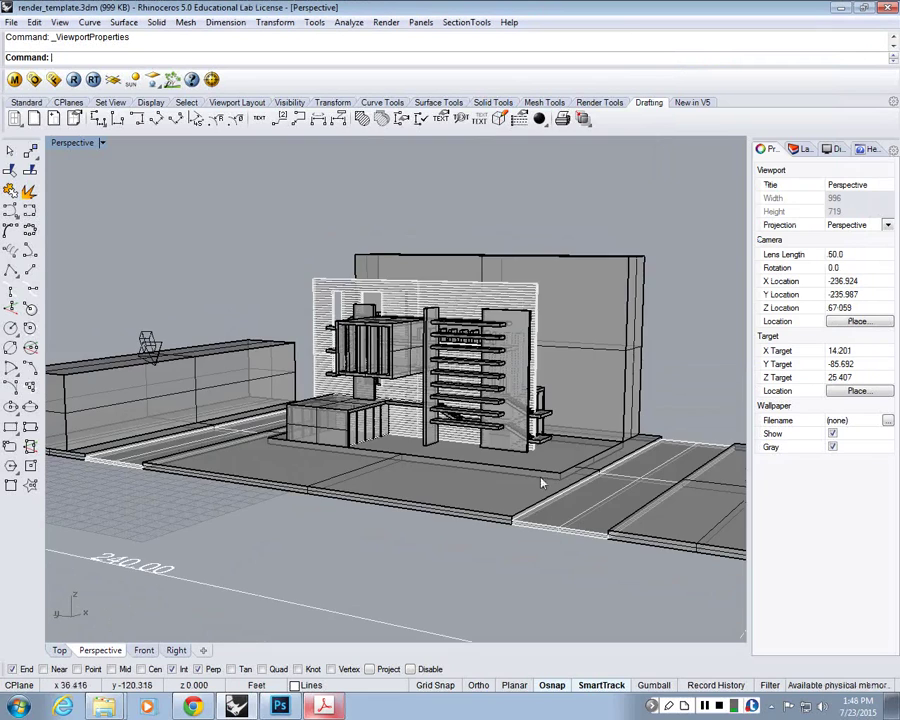
right_drag(540, 476, 452, 391)
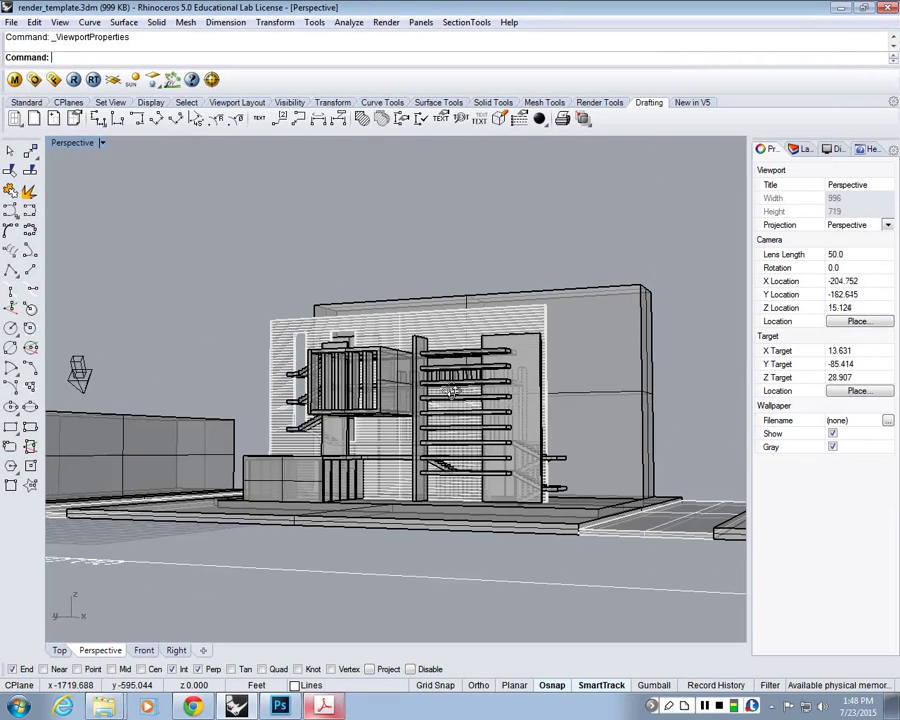
Reframe the building closer and set the viewport to Two Point Perspective projection with a 25 mm lens length
scroll(450, 389, up, 3)
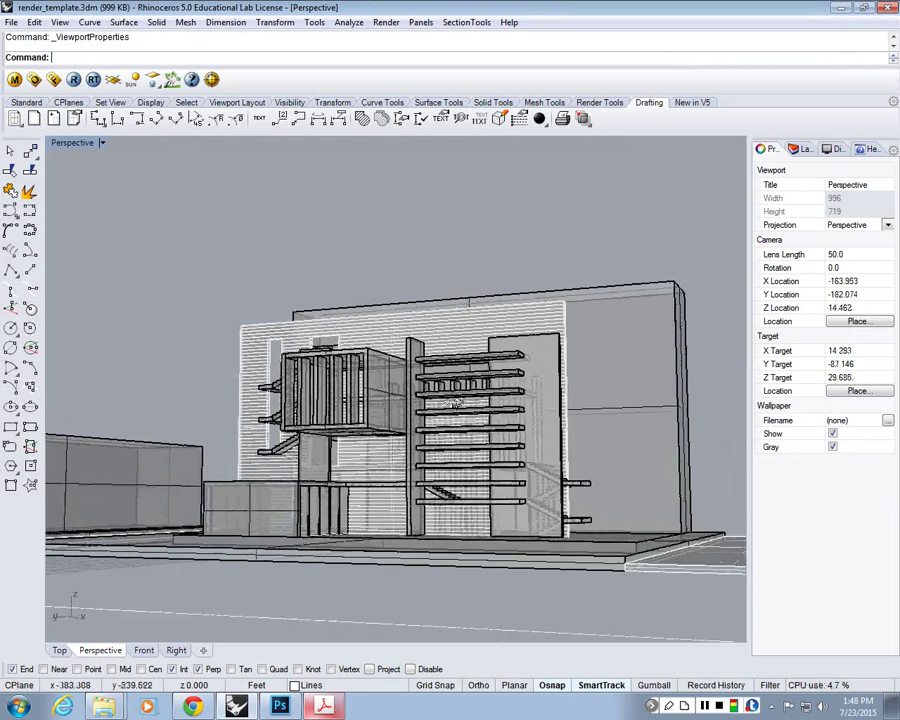
right_drag(450, 404, 460, 402)
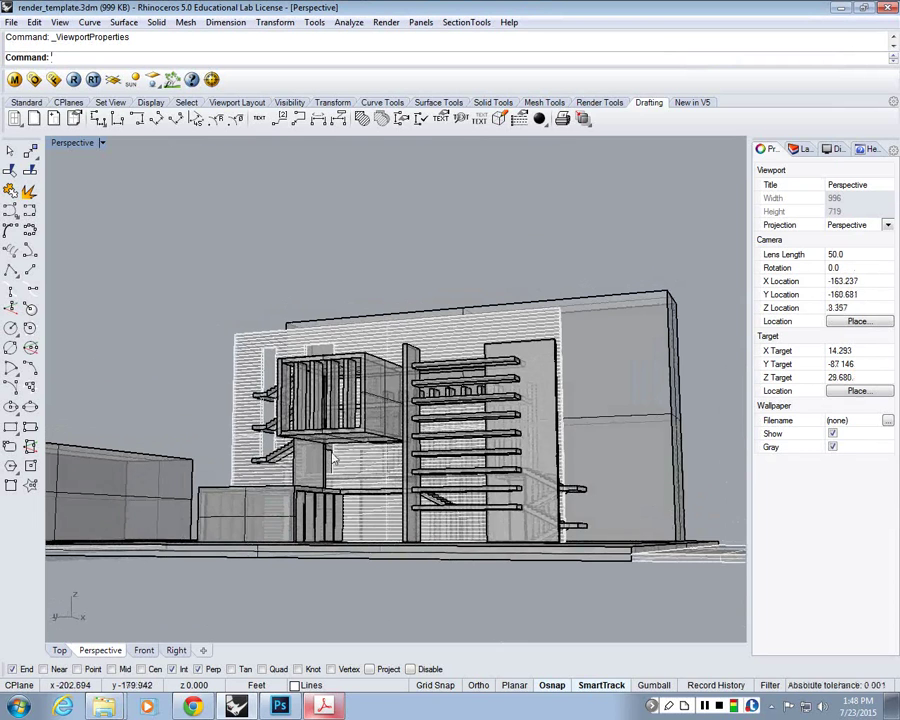
right_drag(333, 459, 265, 324)
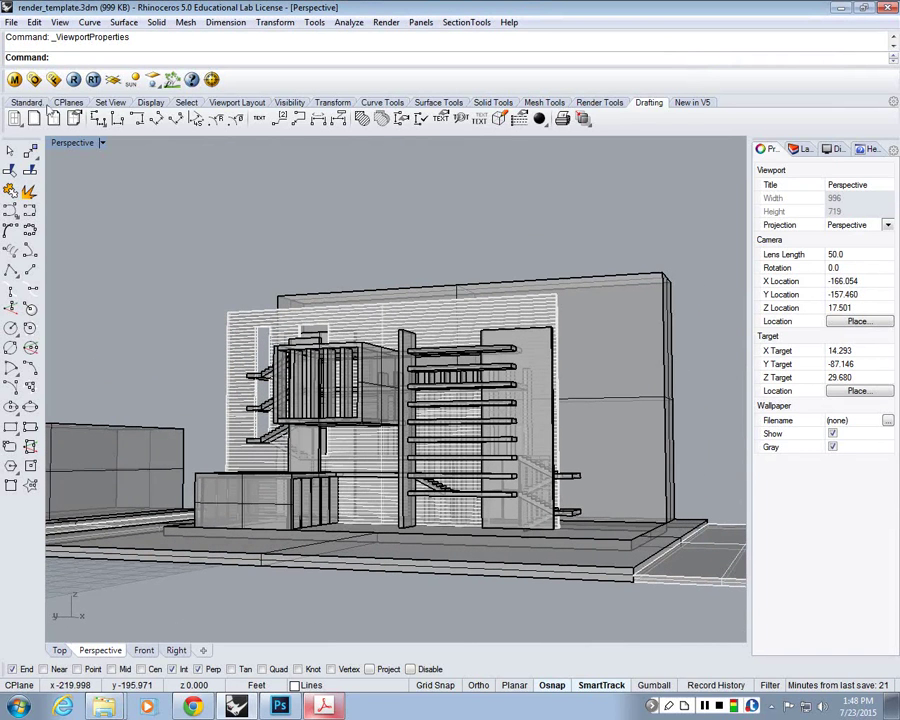
click(78, 145)
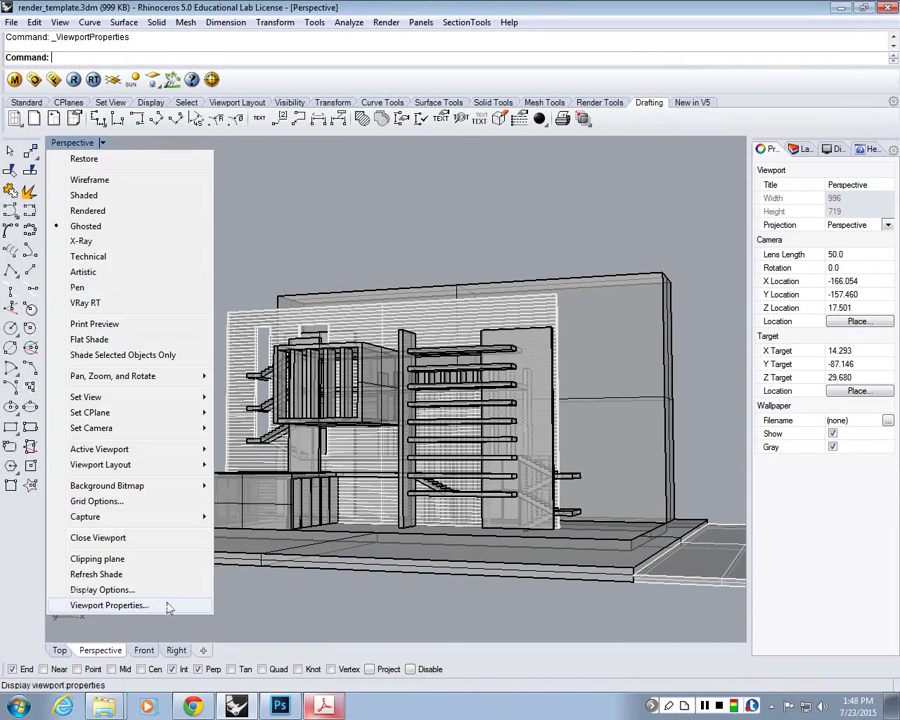
click(108, 605)
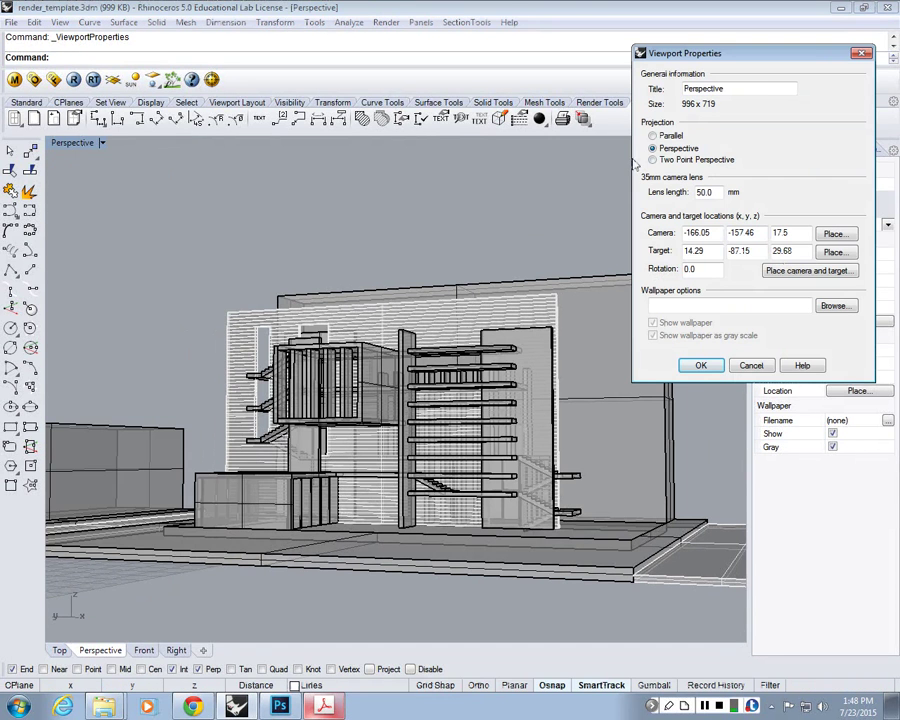
click(662, 161)
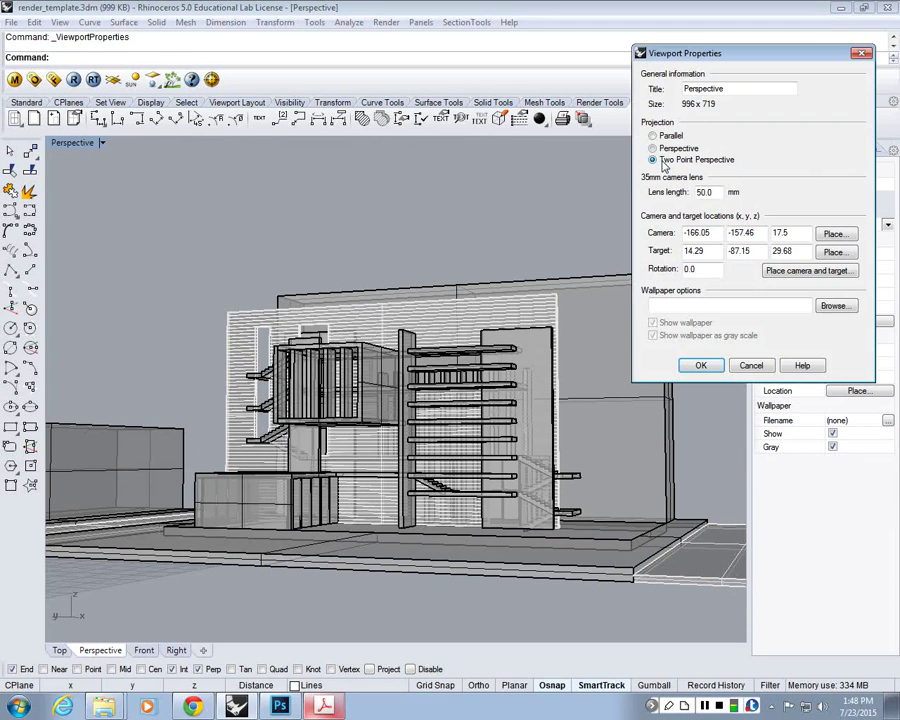
drag(714, 192, 676, 190)
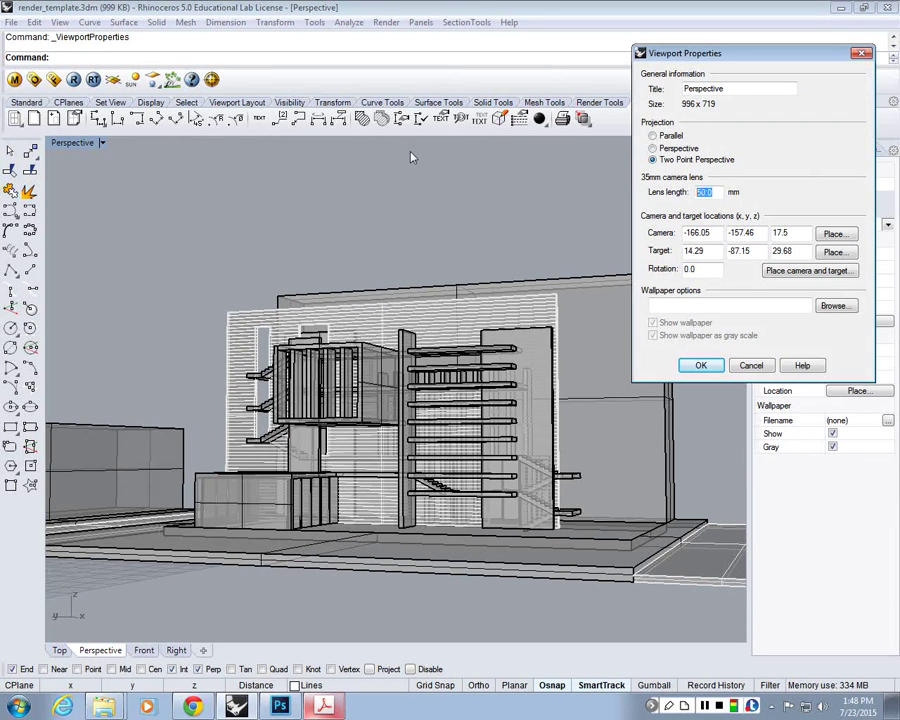
text(25)
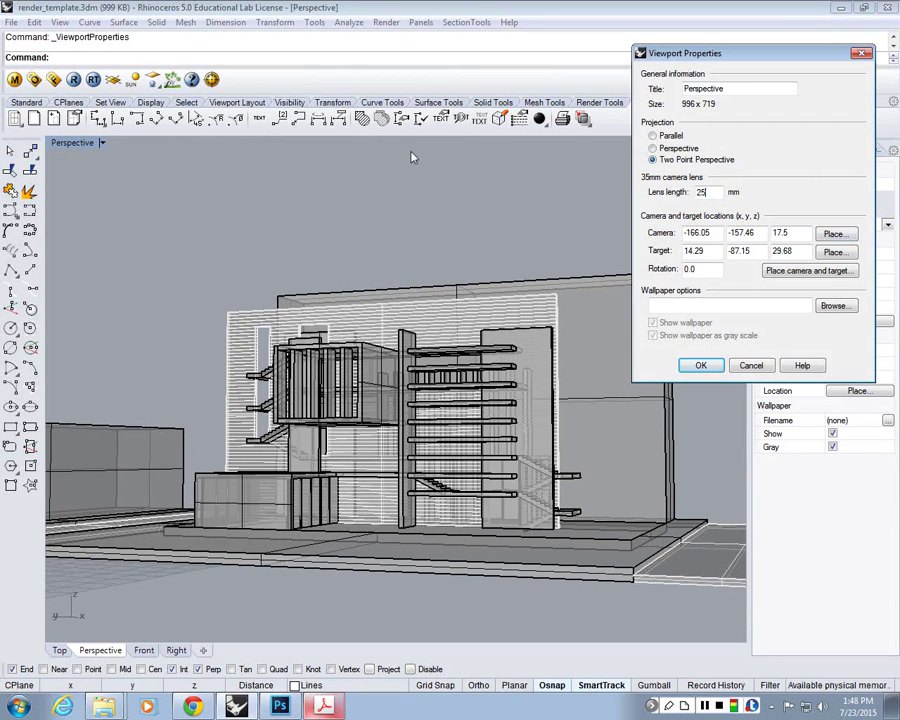
click(792, 234)
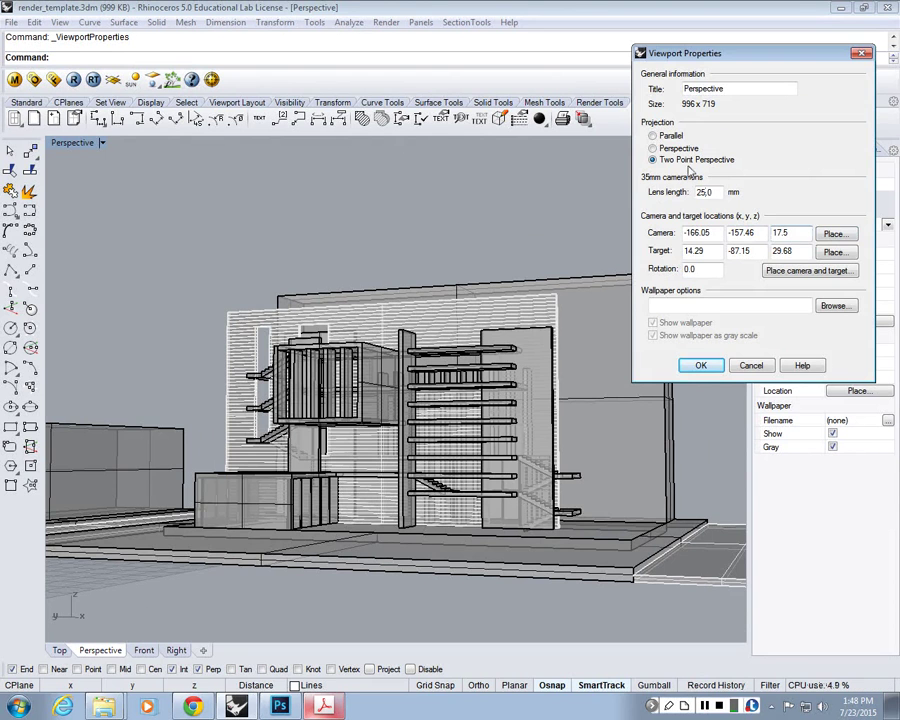
click(708, 367)
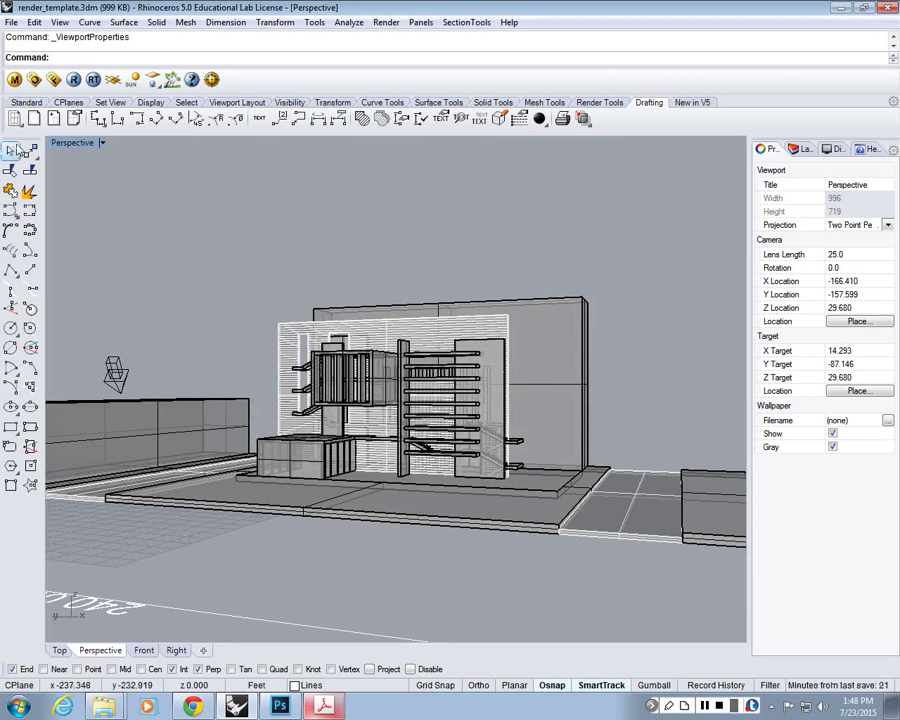
Set the two-point perspective camera's Z location to 6 feet in the viewport properties
click(66, 143)
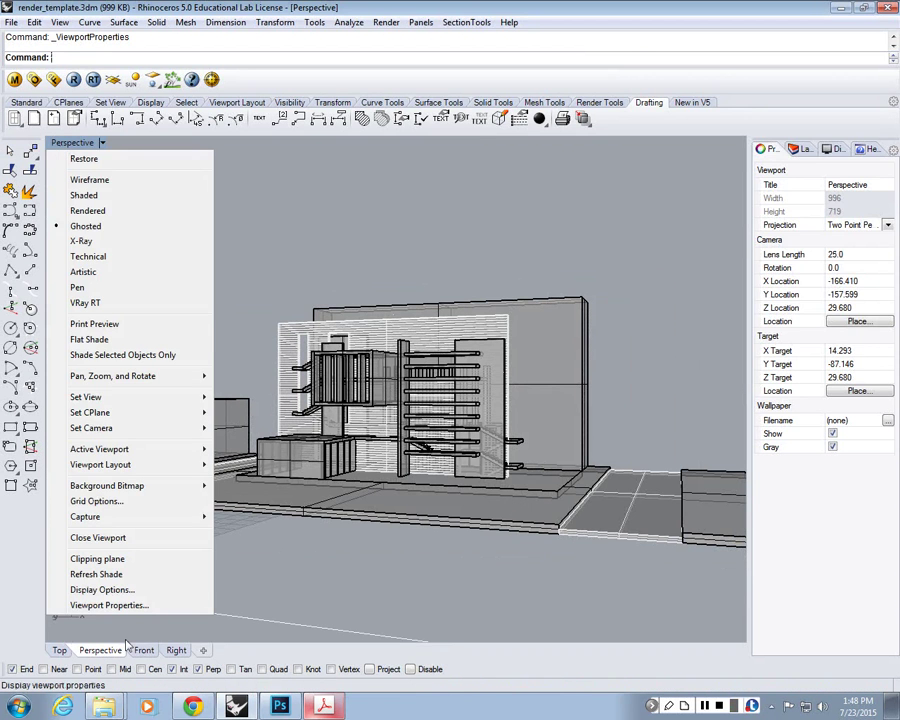
click(105, 605)
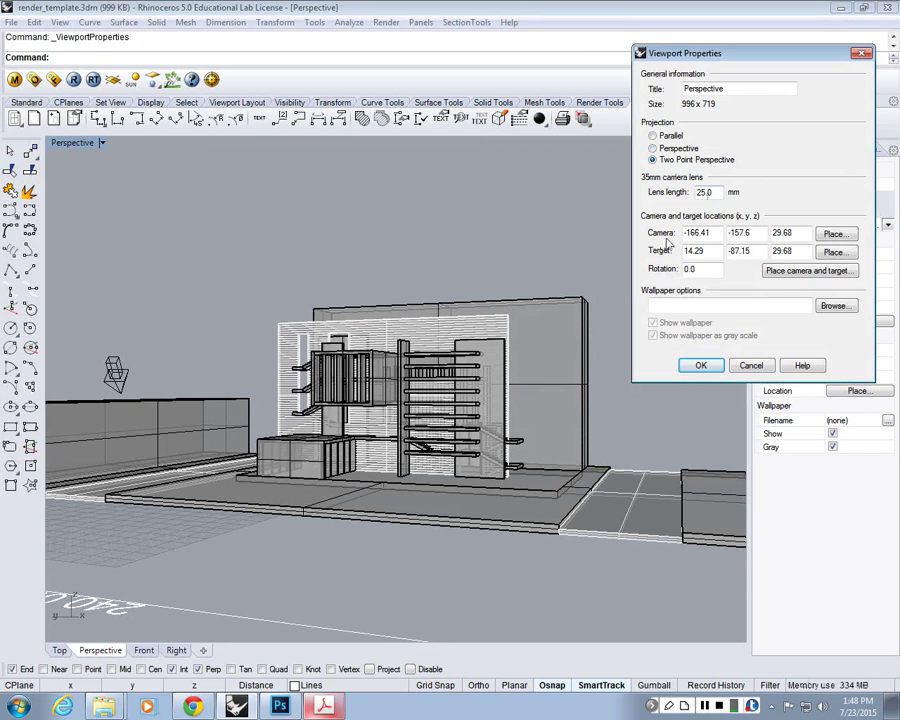
drag(809, 231, 683, 227)
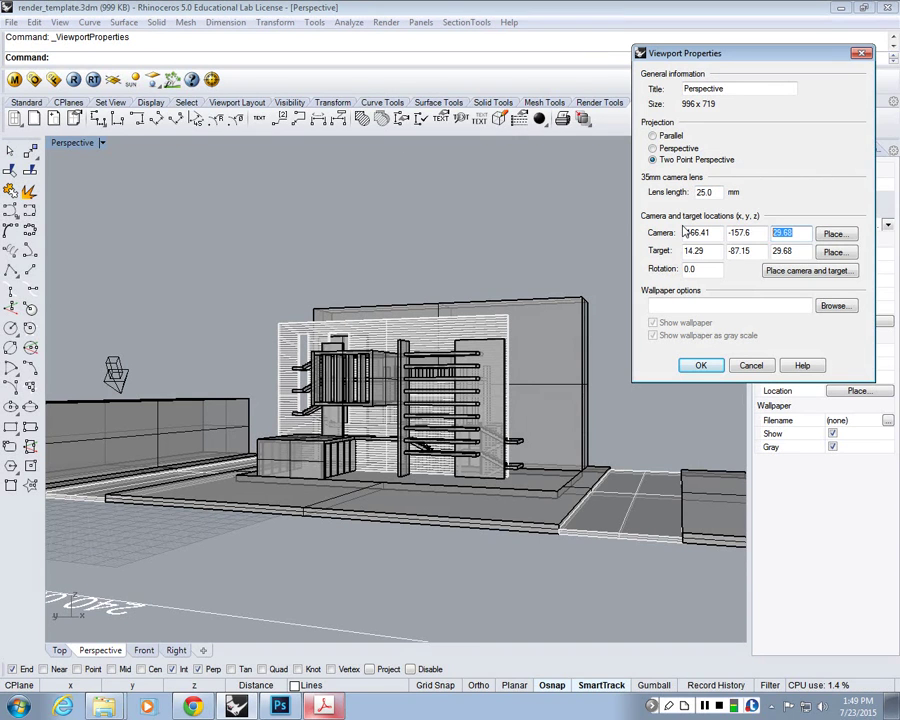
text(6)
click(734, 233)
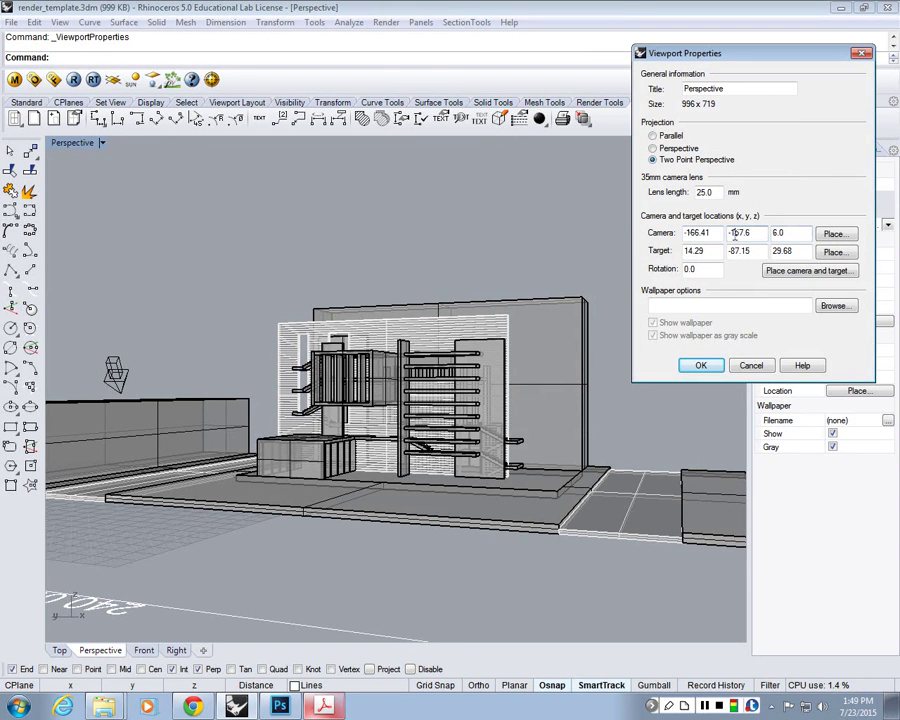
click(838, 240)
key(Escape)
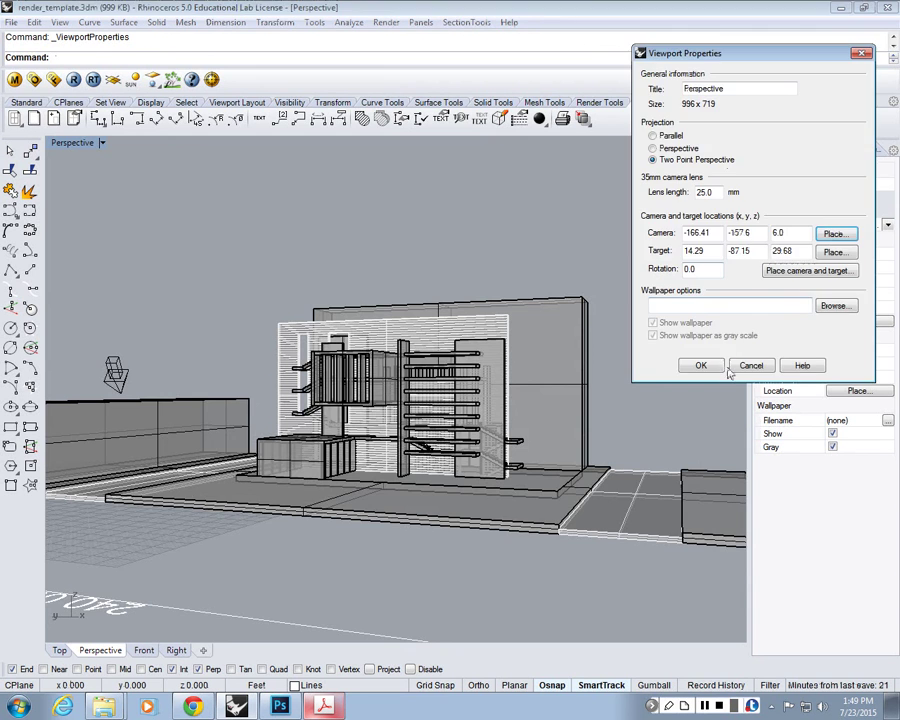
click(714, 369)
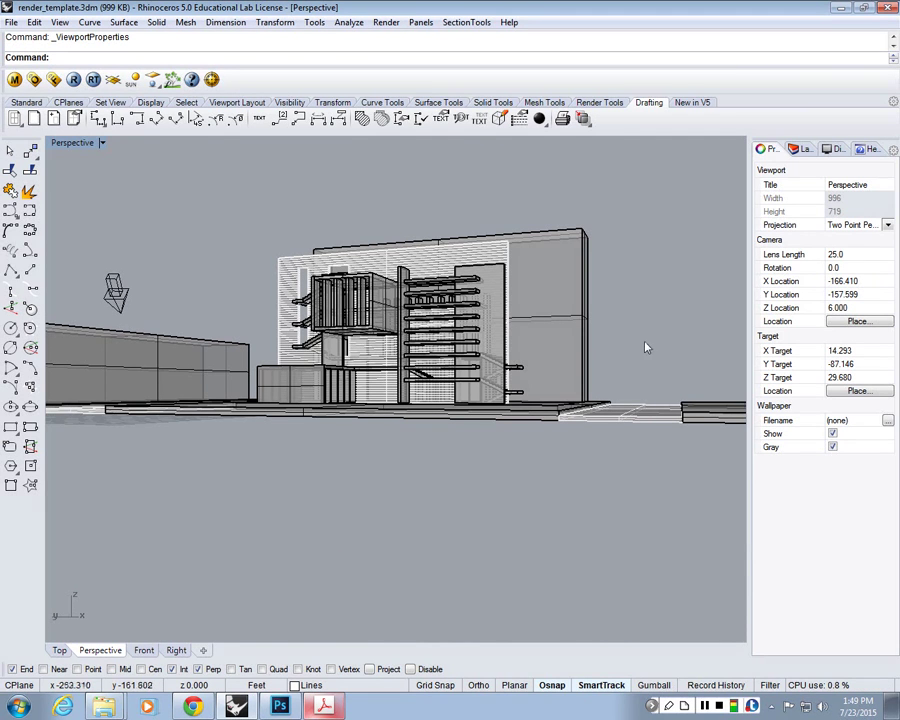
Undo the last edit and raise the camera's Z location to 15 feet, accepting the resulting camera position
key(ctrl+z)
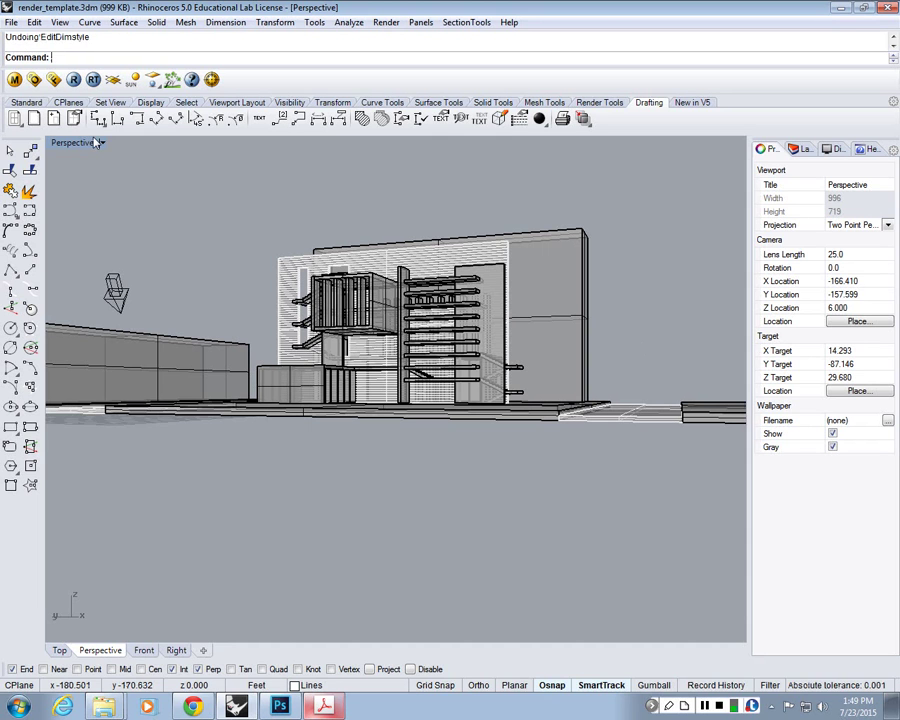
click(97, 143)
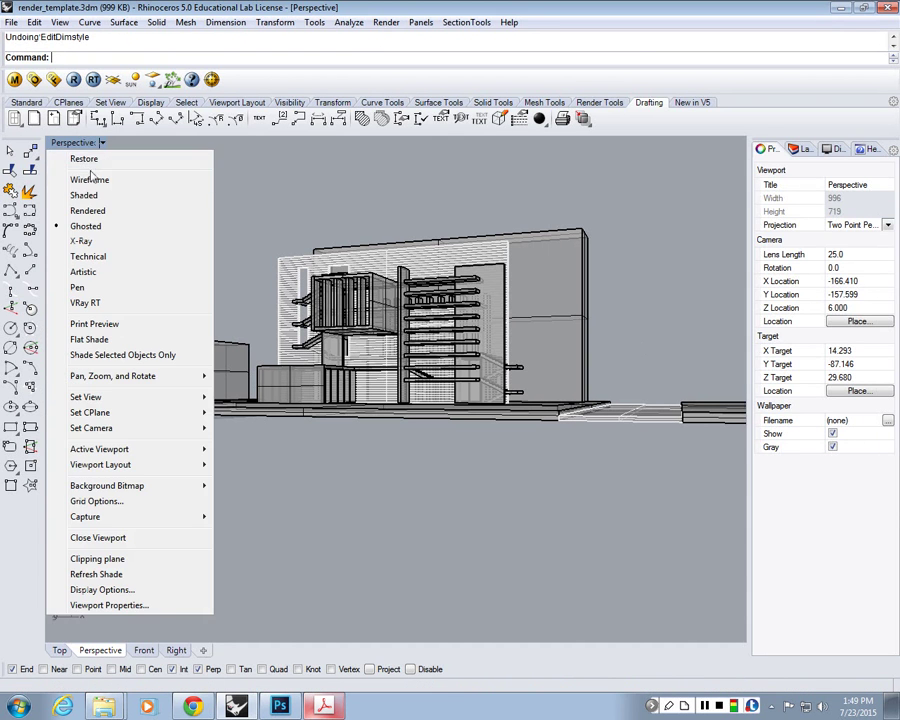
click(122, 600)
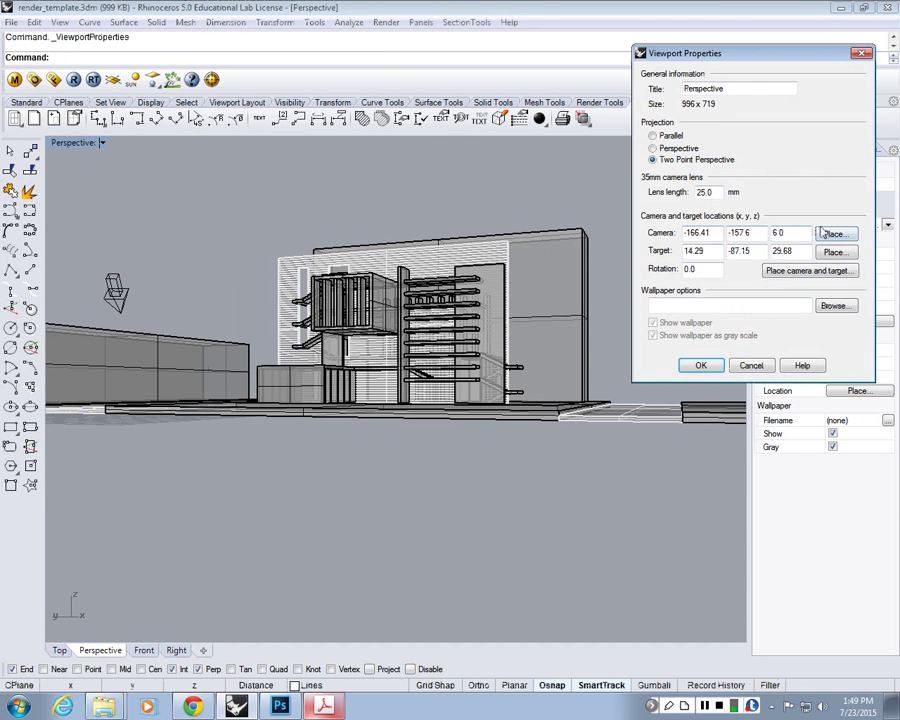
drag(792, 233, 664, 212)
text(15)
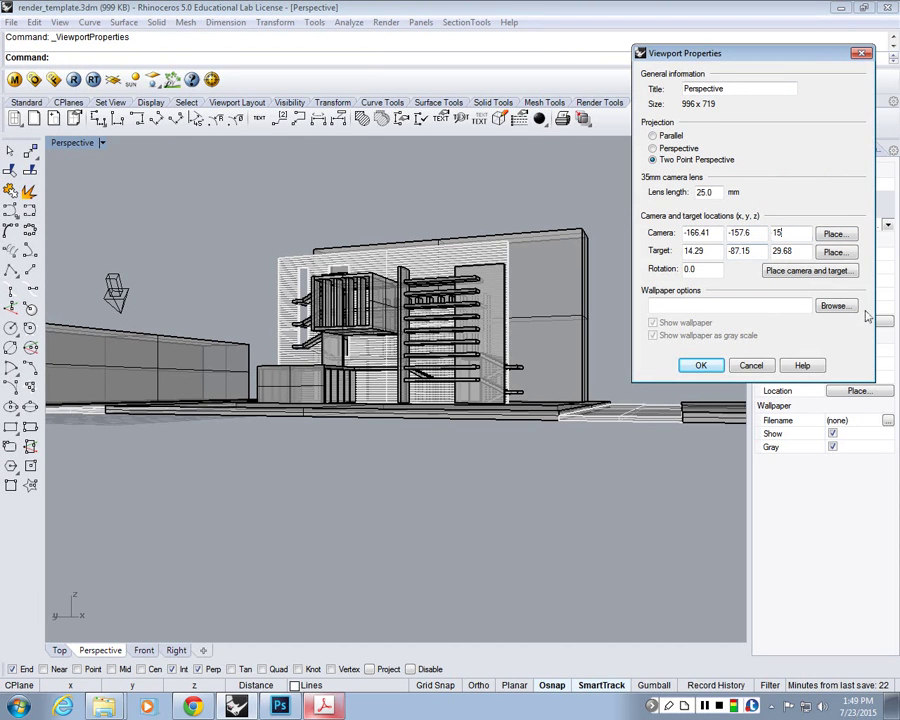
click(828, 234)
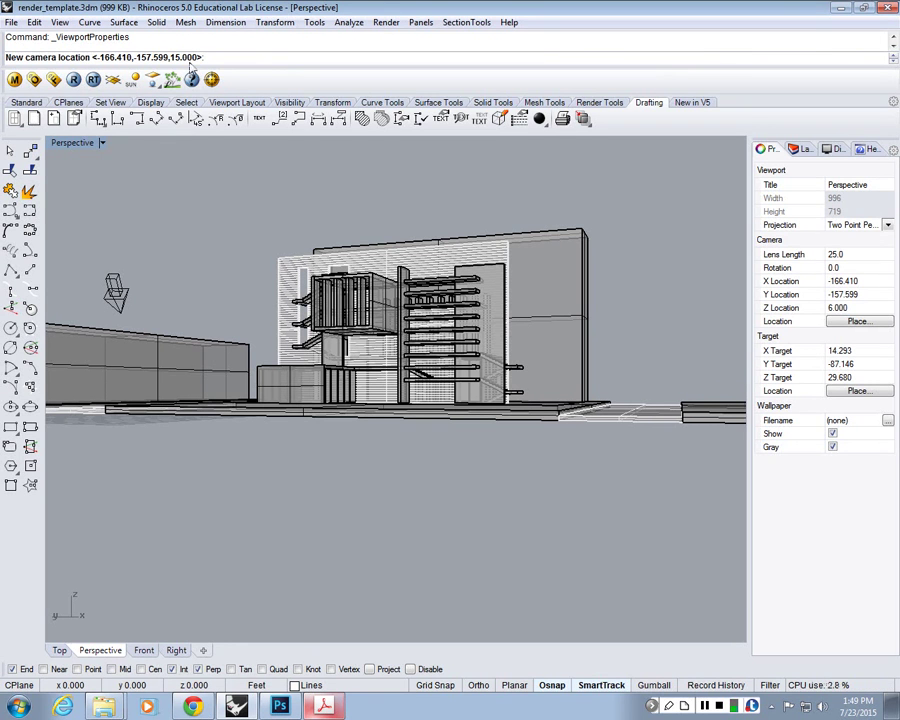
right_click(197, 252)
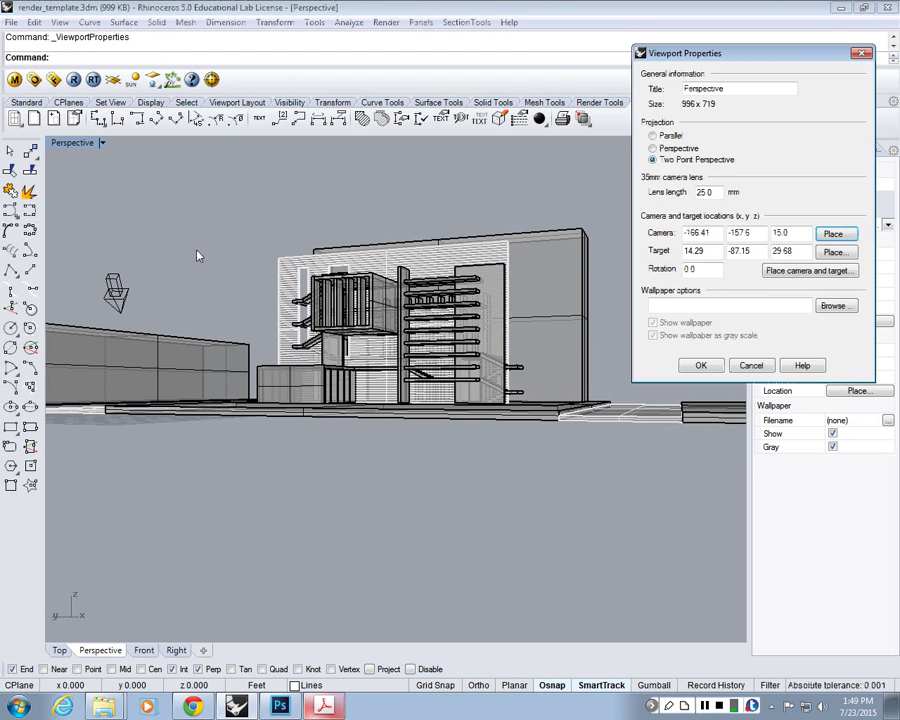
click(714, 368)
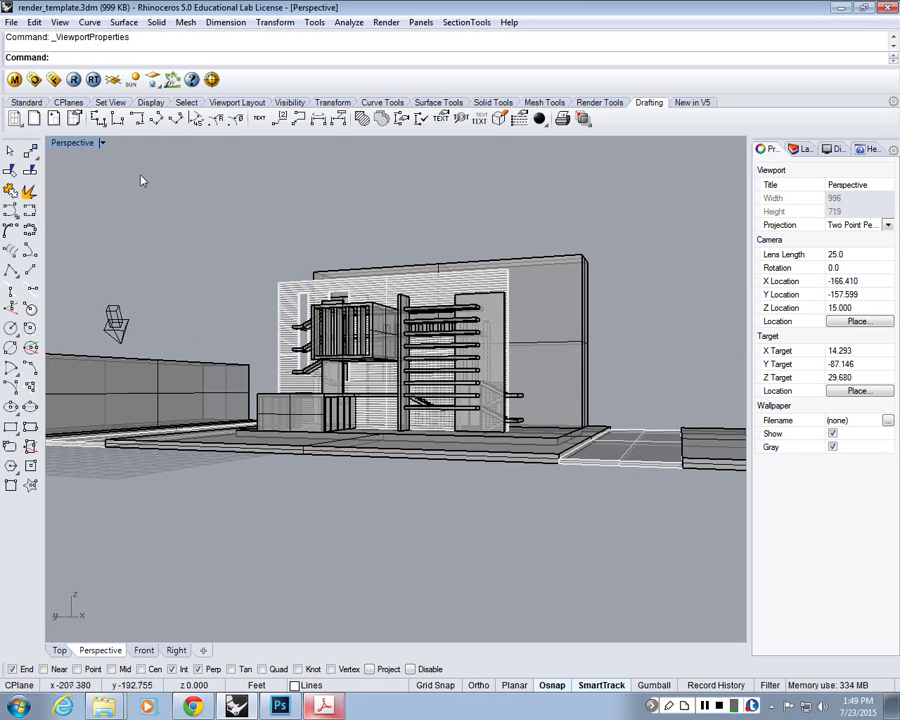
Pan, zoom and orbit the two-point perspective to view the building from its opposite front corner
shift+right_drag(445, 361, 440, 418)
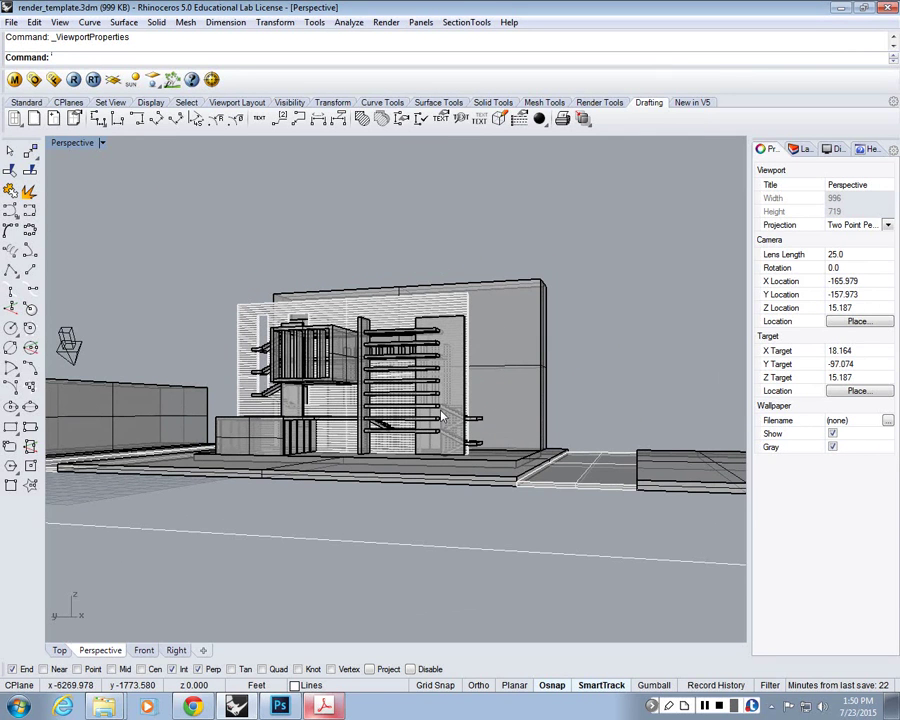
ctrl+right_drag(494, 523, 480, 448)
scroll(474, 447, down, 3)
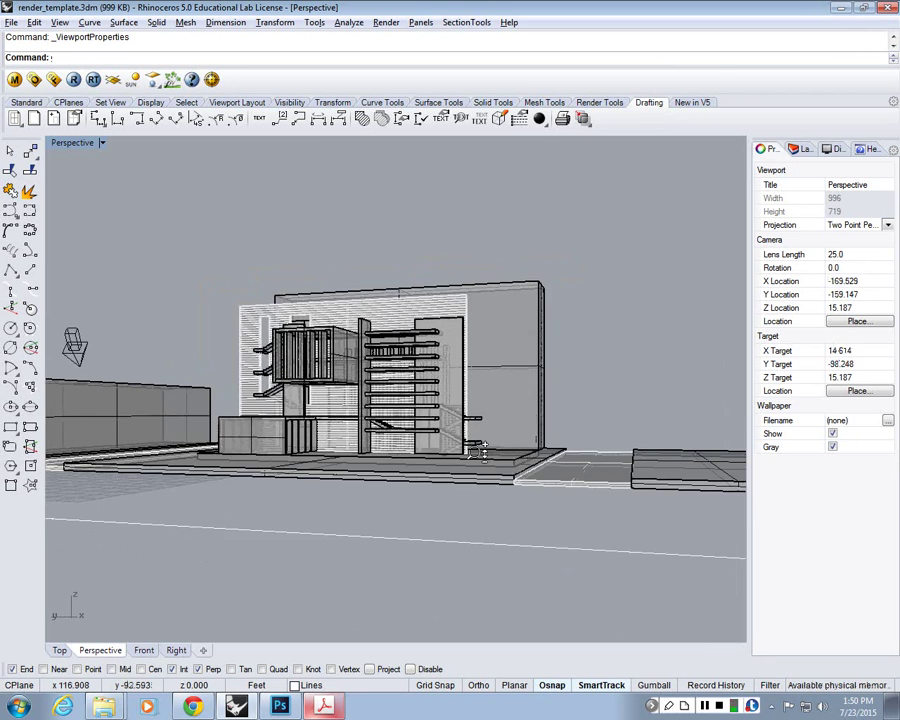
scroll(481, 449, up, 3)
scroll(485, 452, down, 2)
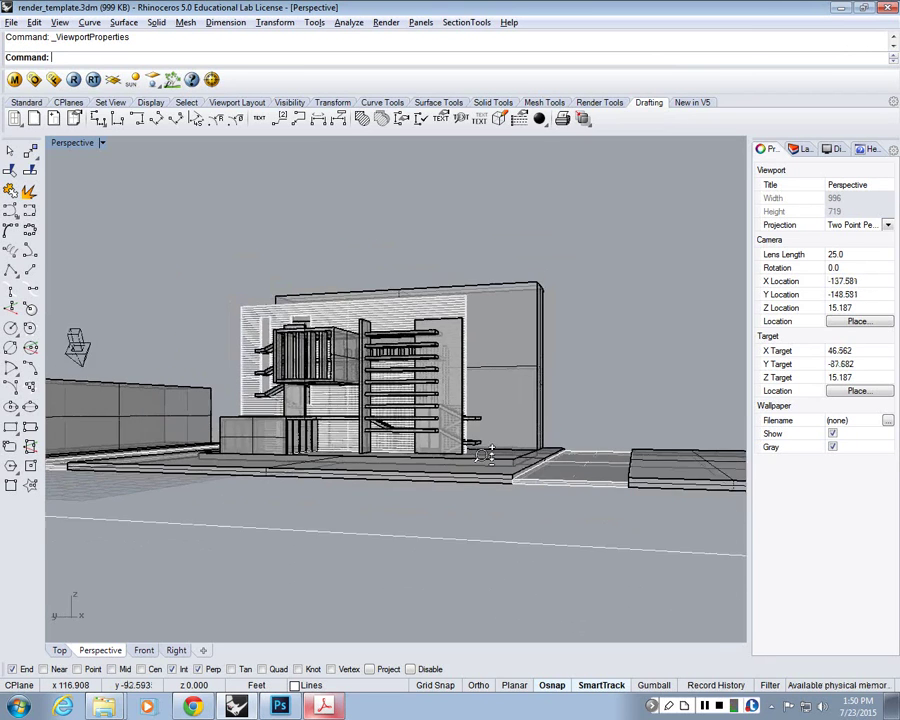
scroll(490, 455, up, 3)
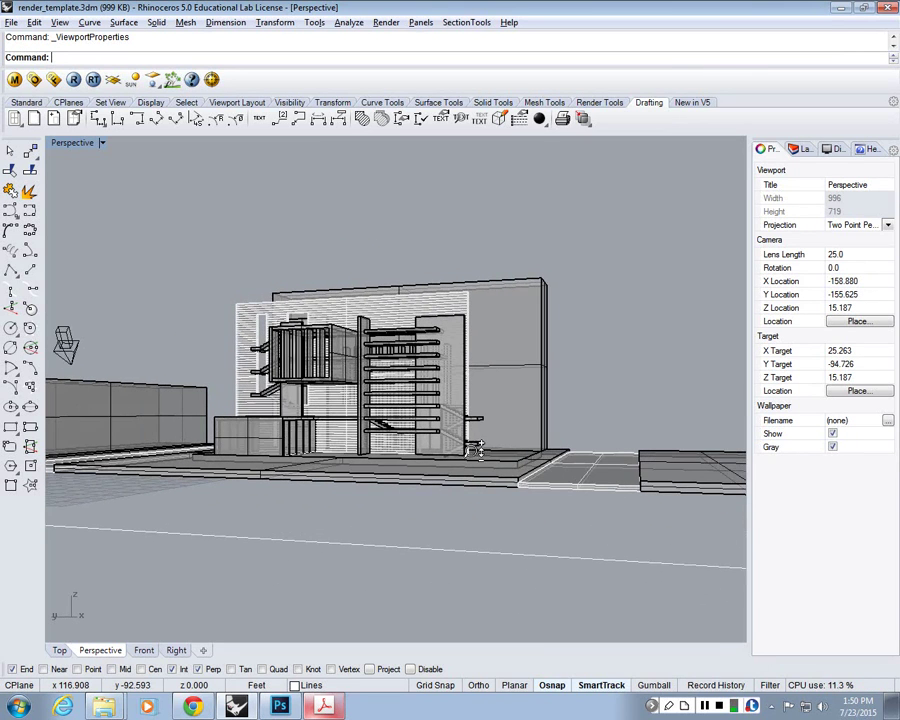
scroll(476, 449, down, 3)
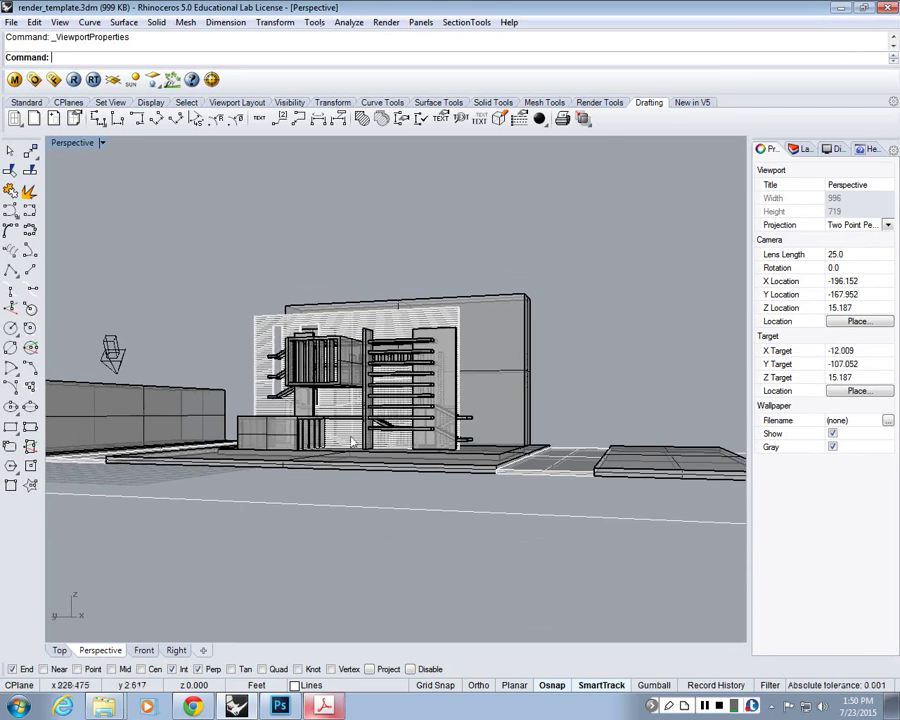
right_drag(361, 442, 478, 464)
scroll(478, 464, up, 3)
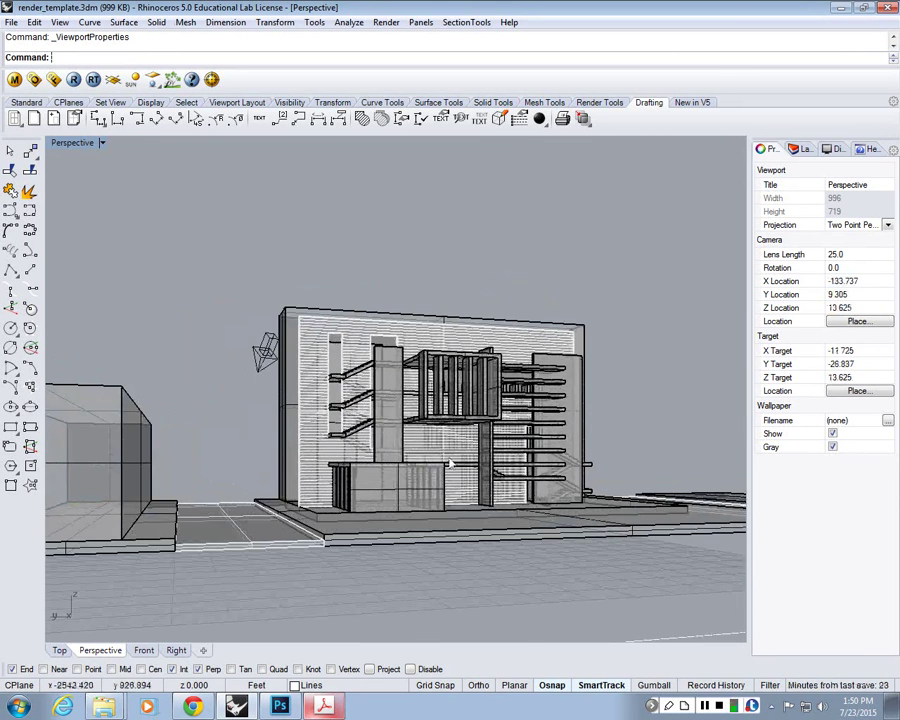
scroll(440, 352, down, 2)
mouse_move(411, 404)
right_down()
mouse_move(414, 422)
mouse_move(411, 408)
right_up()
Set the camera's Z location to 6.0 feet for an eye-level view of the building from the new angle
click(73, 144)
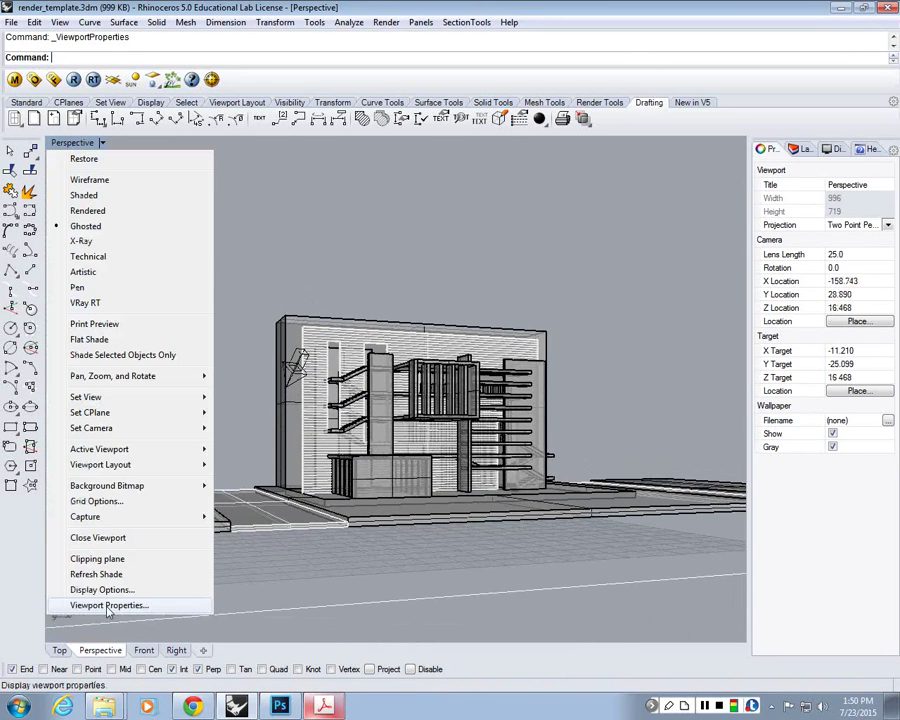
click(108, 606)
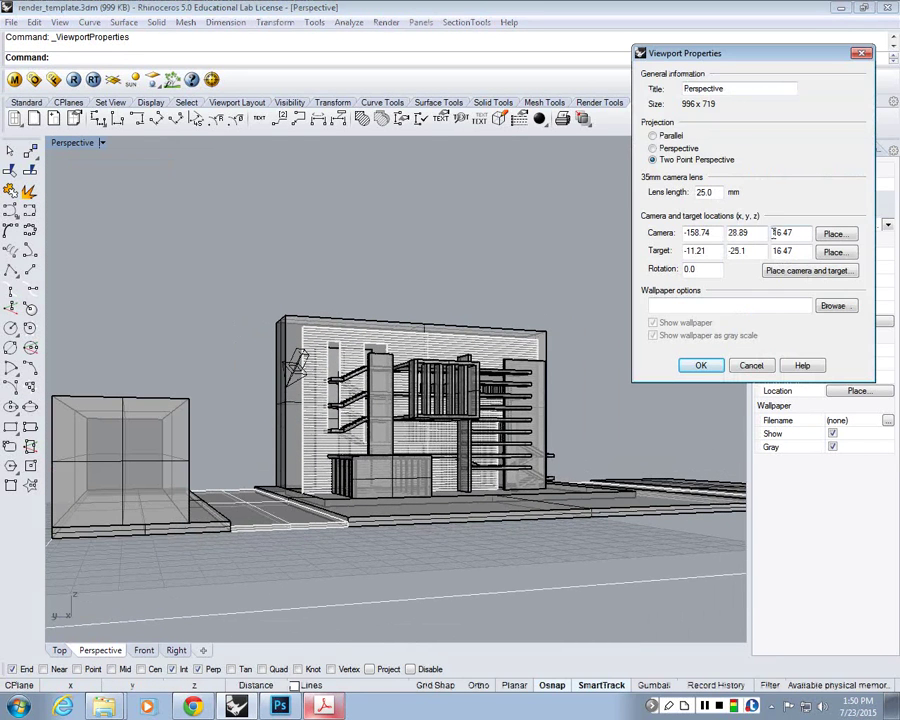
drag(792, 234, 681, 224)
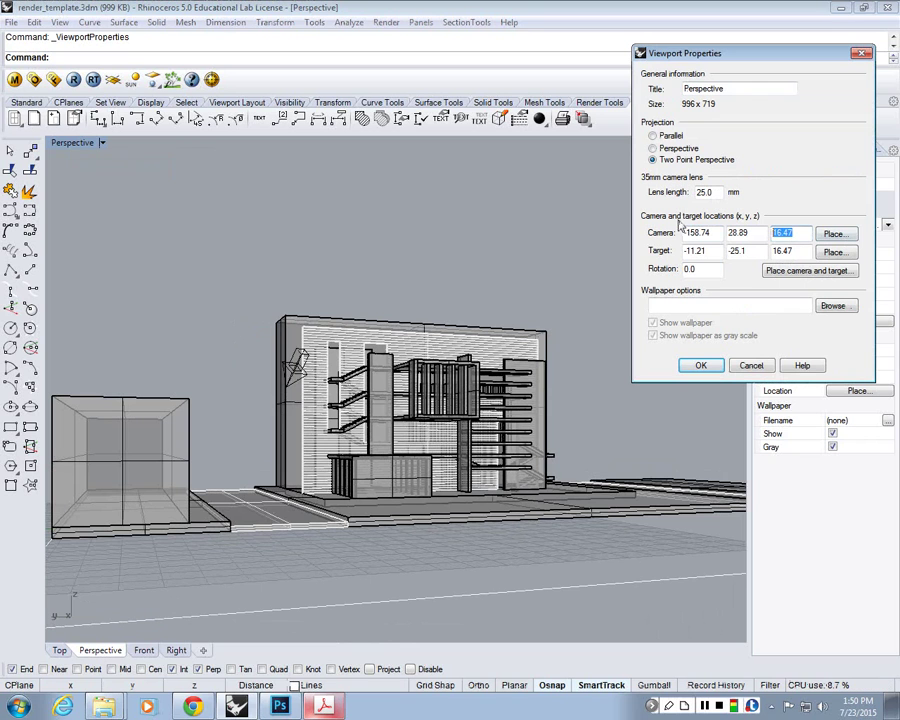
text(6.0)
key(Tab)
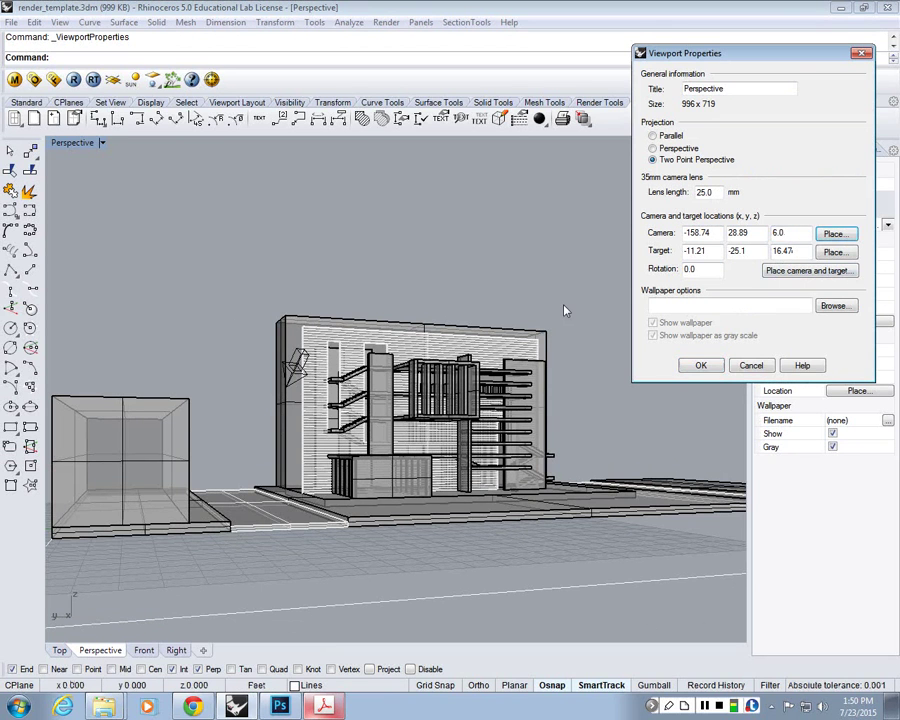
click(708, 366)
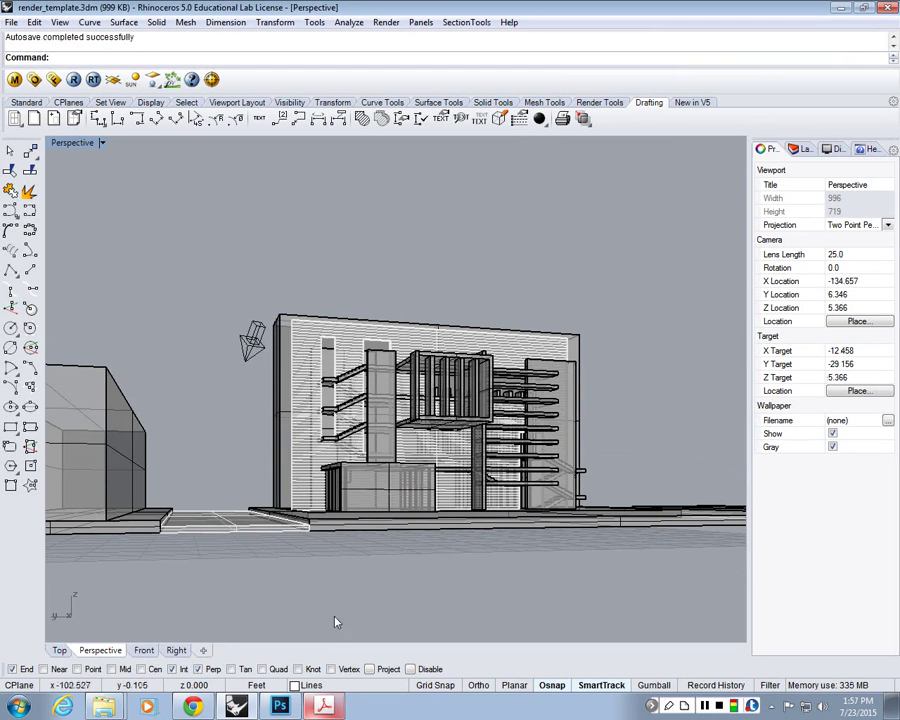
Switch from the Perspective viewport to a maximized Top viewport showing the whole site and the camera in plan
double_click(72, 148)
double_click(57, 141)
scroll(333, 312, down, 3)
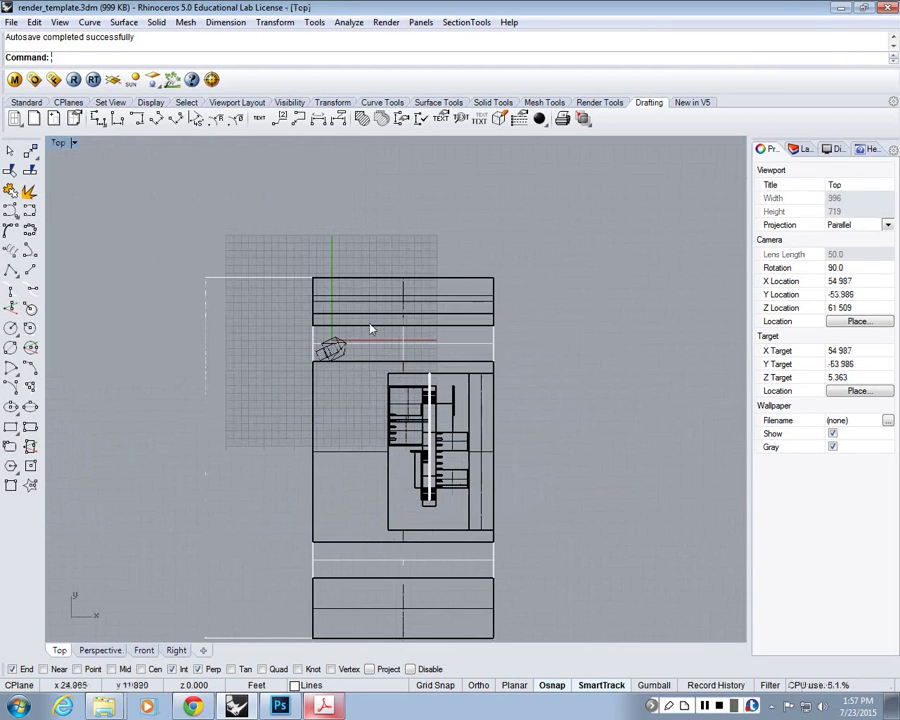
click(378, 324)
key(Return)
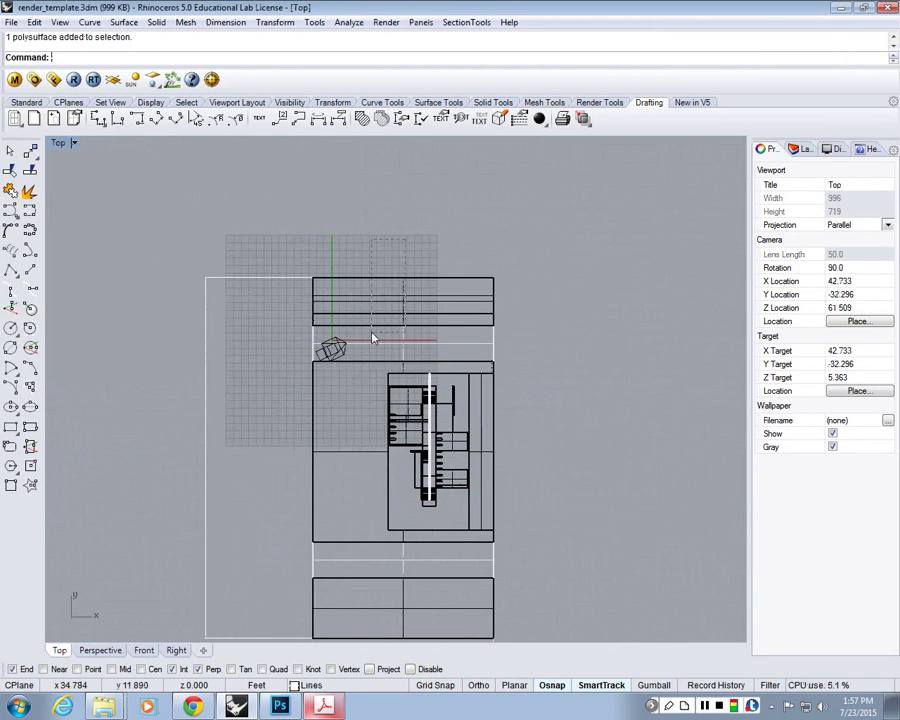
drag(372, 333, 372, 335)
scroll(389, 308, down, 4)
shift+drag(443, 599, 396, 485)
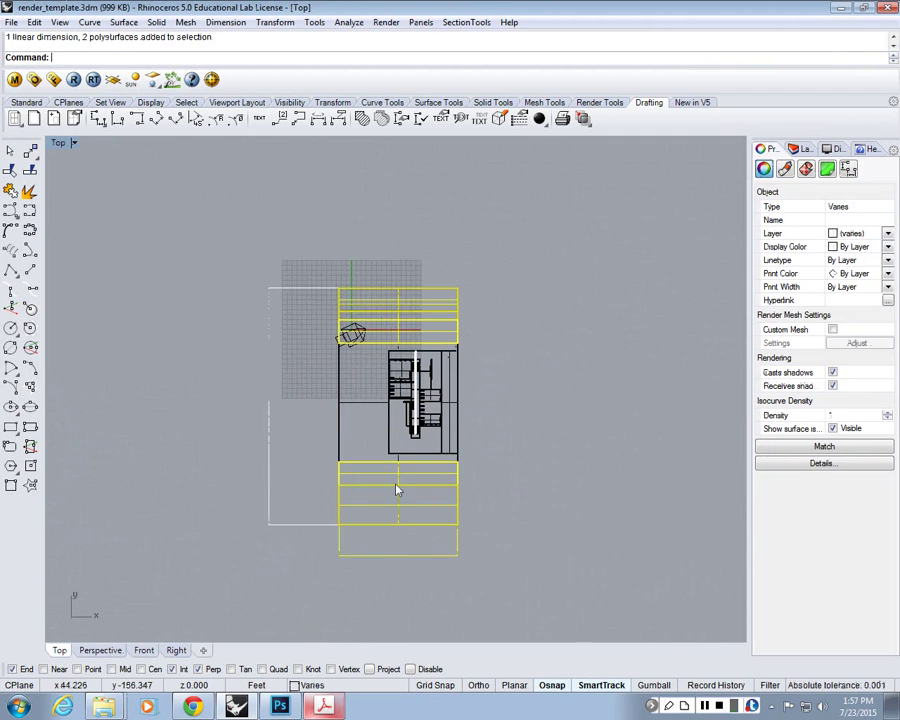
text(Scale1D)
key(Return)
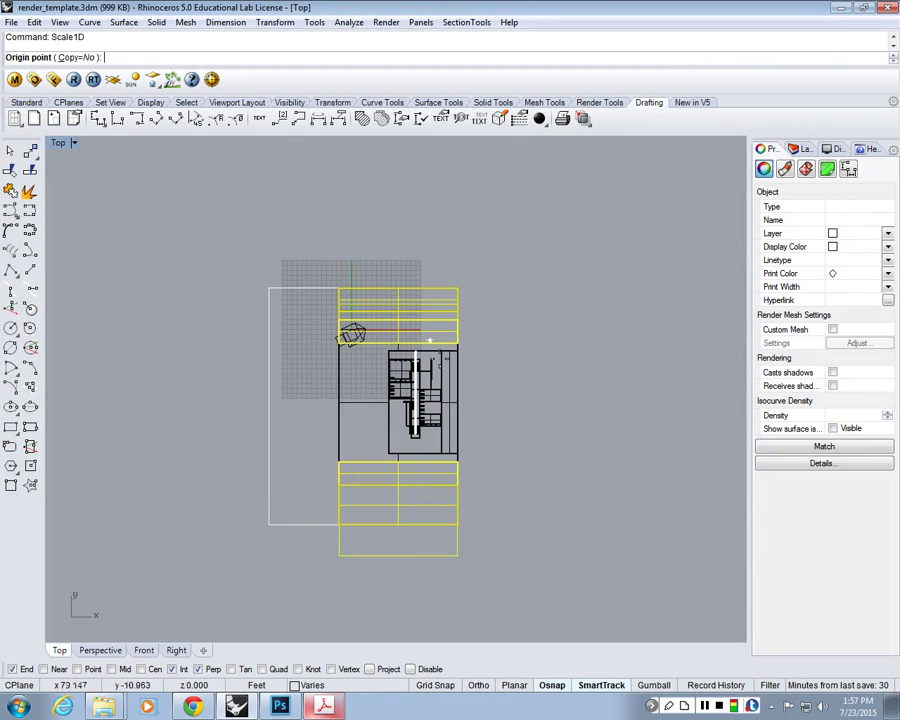
click(457, 552)
click(338, 552)
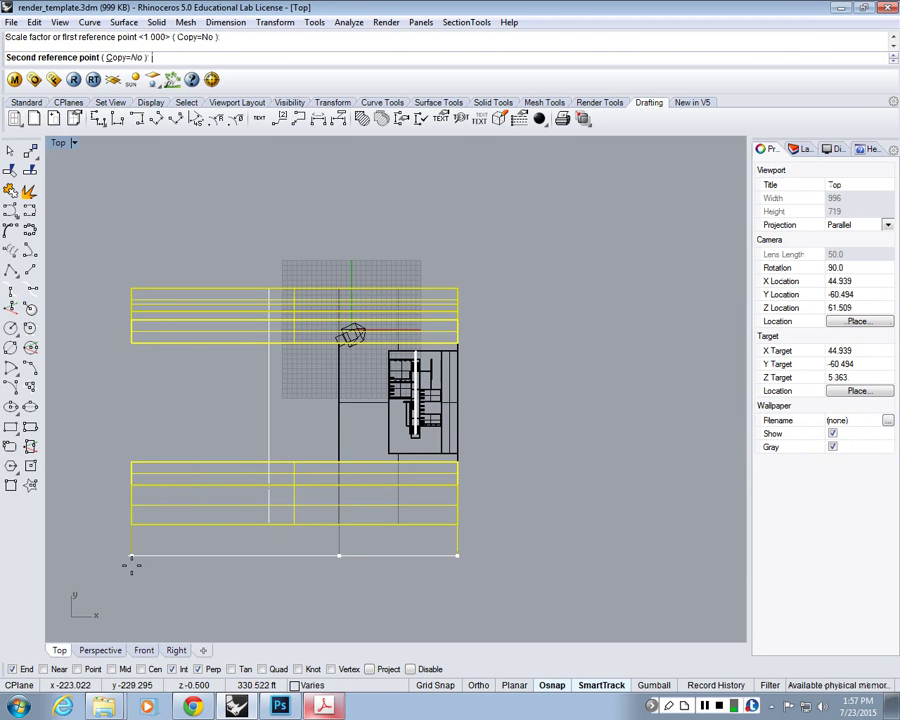
key(Escape)
key(Escape)
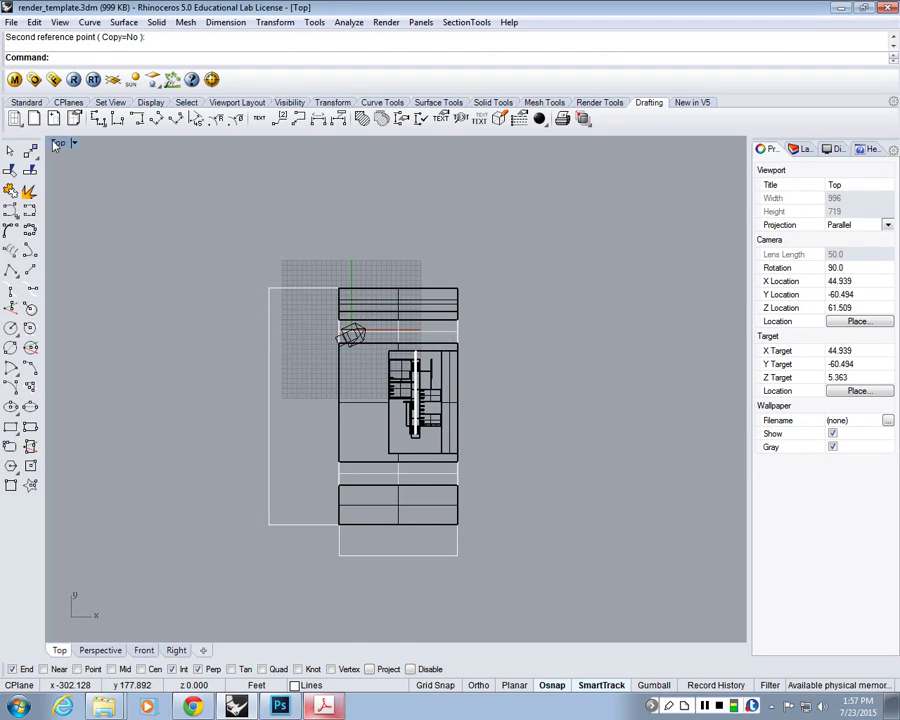
Delete the two linear dimensions along the west and south sides of the site plan
double_click(58, 143)
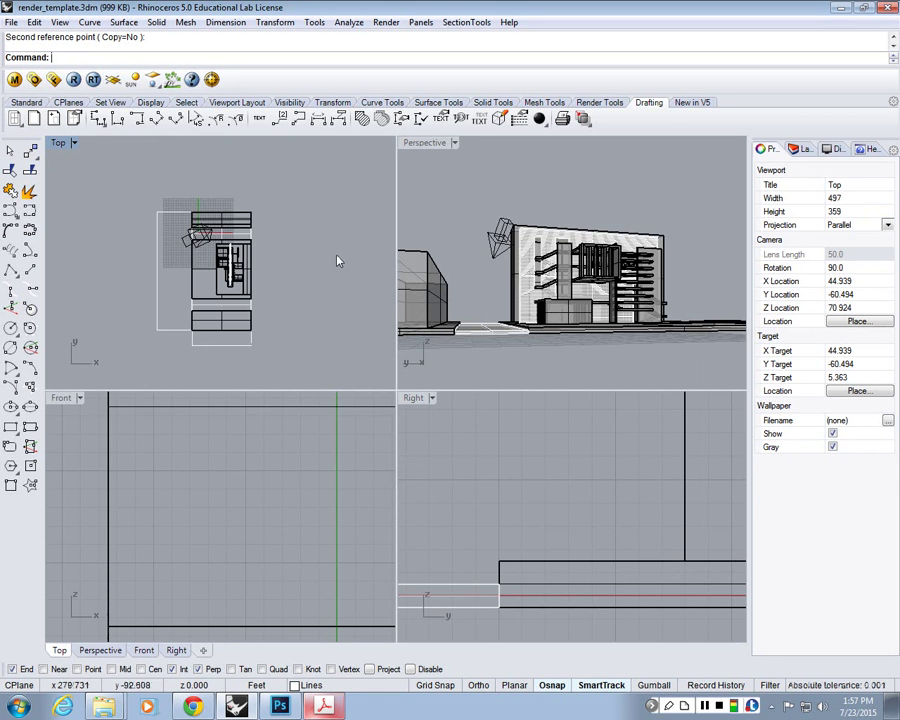
key(ctrl+F1)
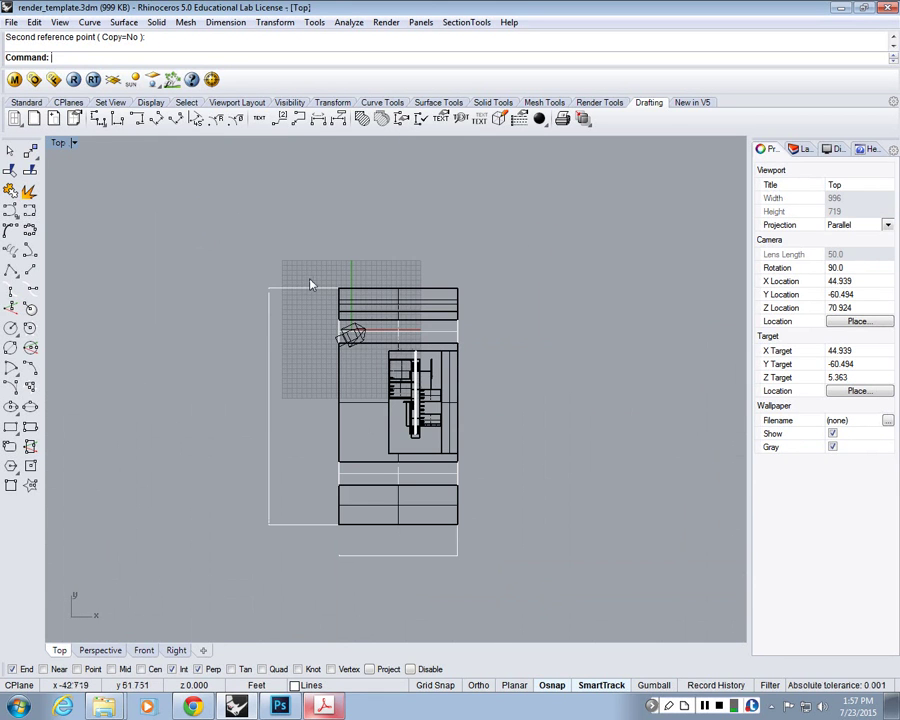
key(Delete)
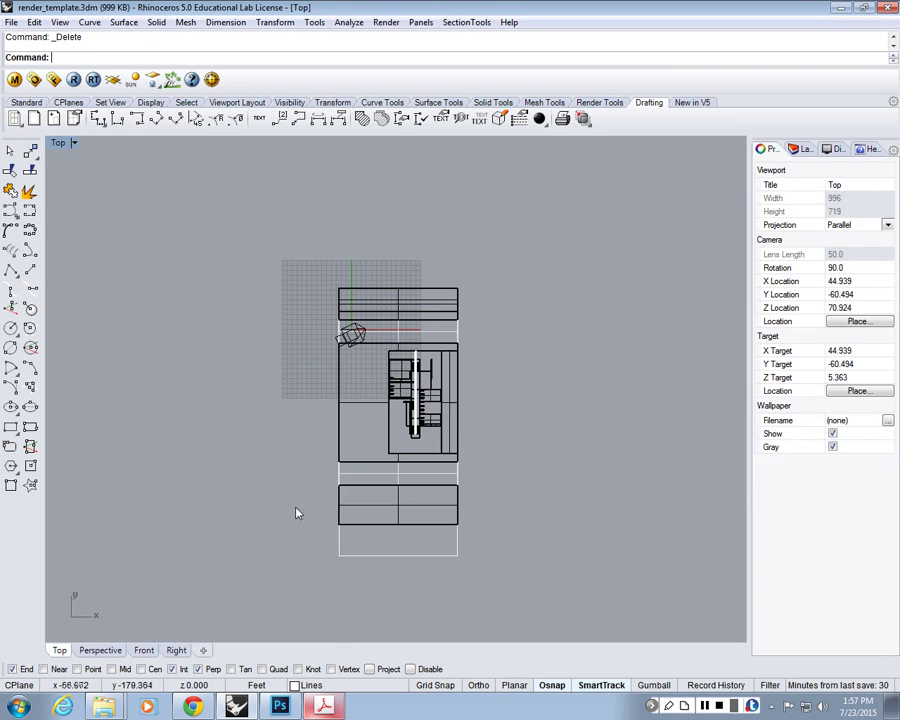
click(341, 548)
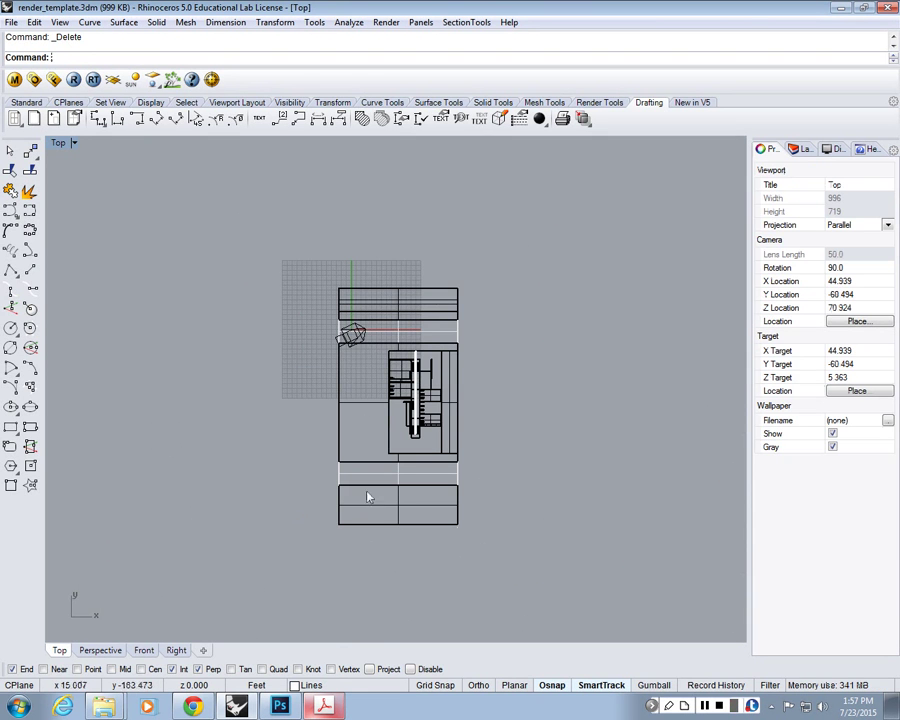
scroll(367, 320, up, 1)
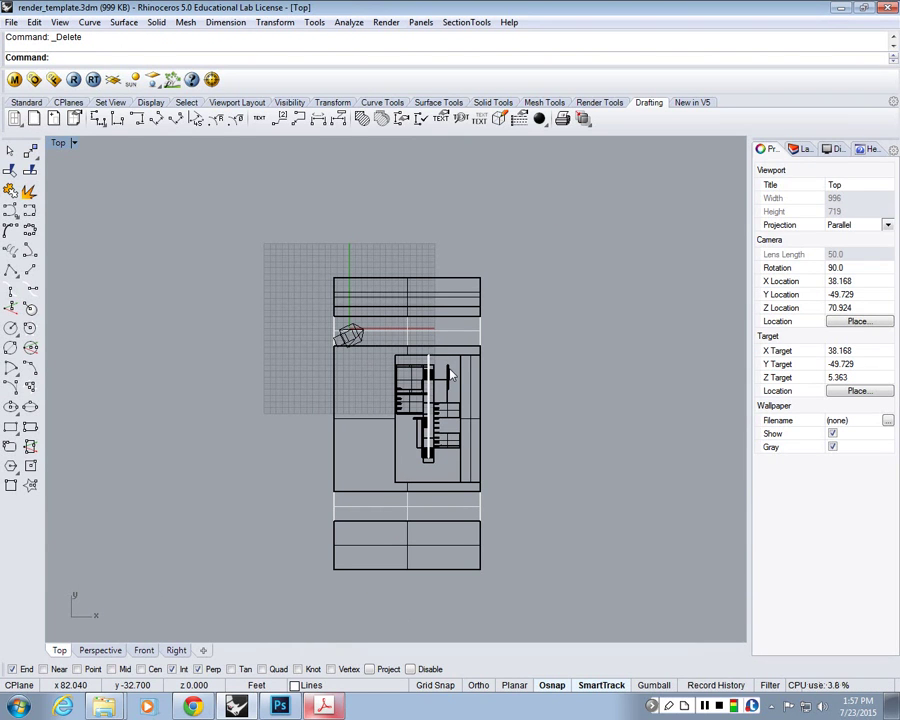
Stretch the street and neighbouring building solids north and south of the site westward with Scale1D, from their southeast corner to over twice their length
key(ctrl+m)
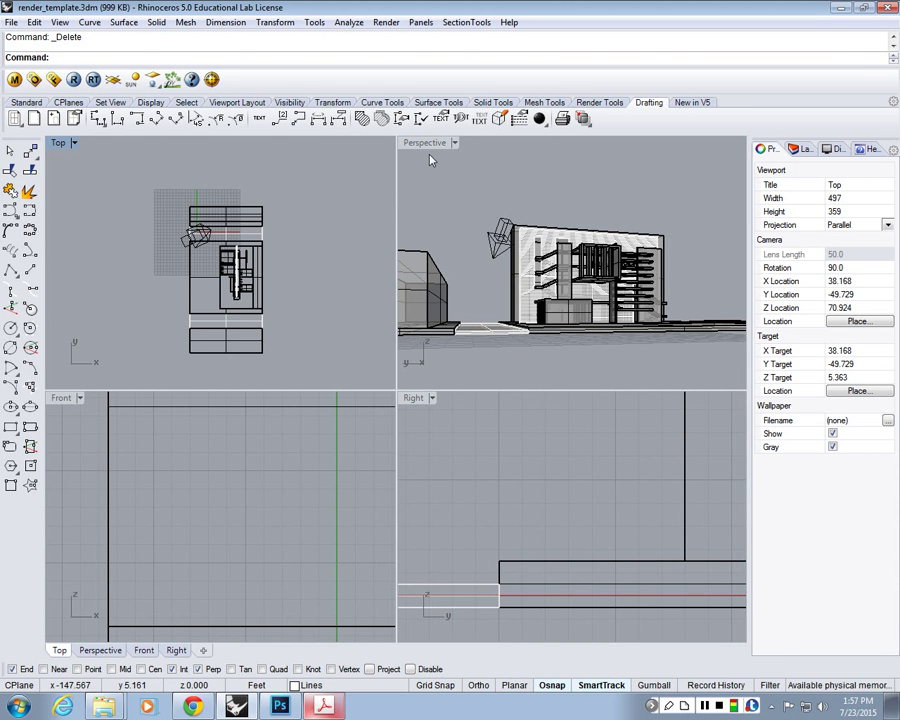
double_click(68, 145)
click(398, 297)
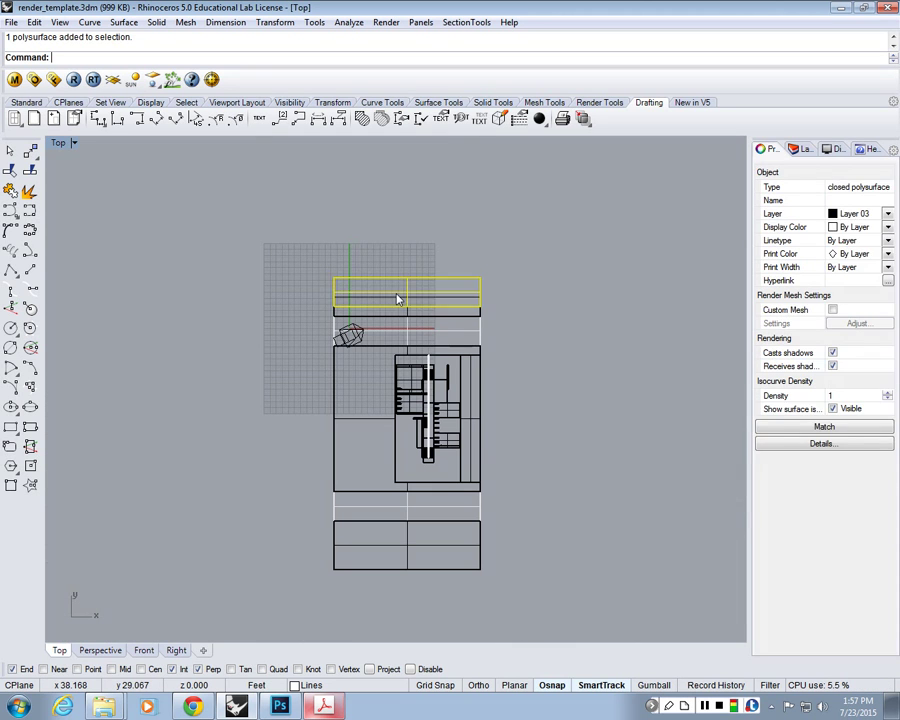
click(419, 254)
drag(522, 201, 466, 321)
drag(476, 536, 457, 509)
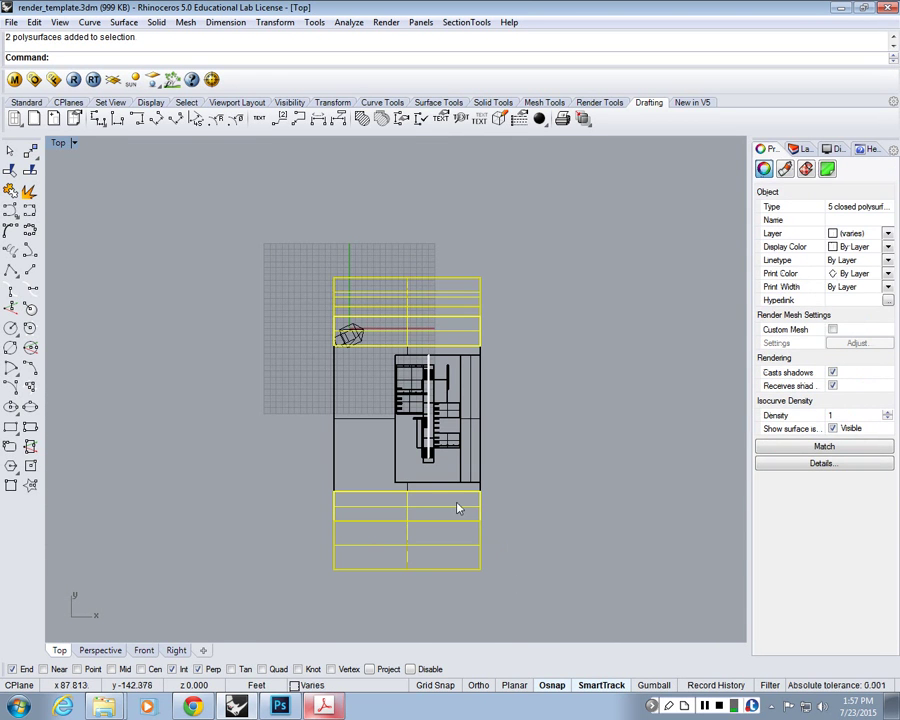
text(scale1d)
key(Return)
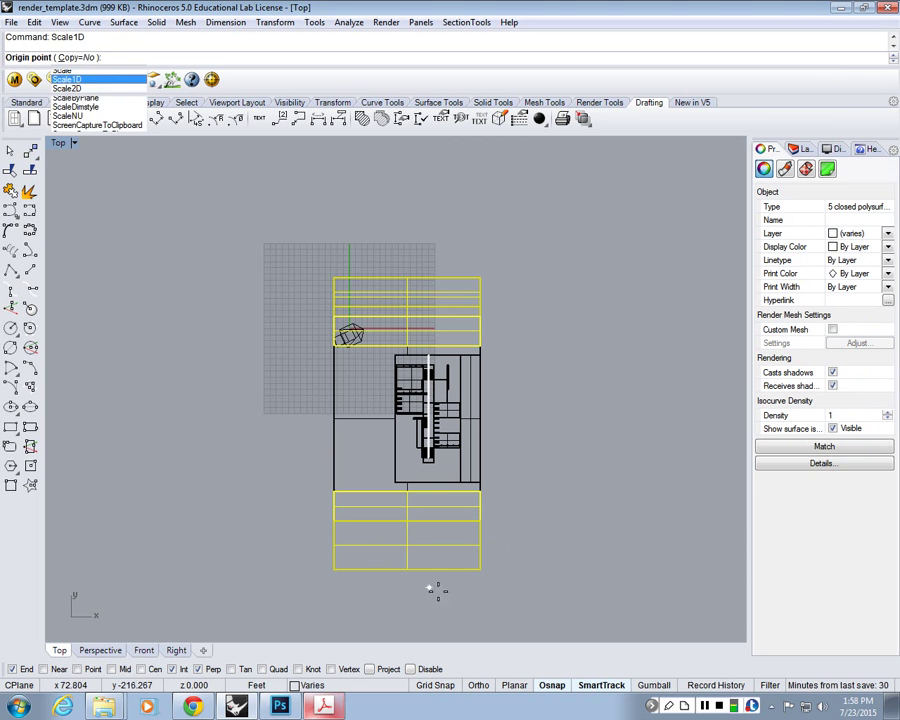
click(474, 569)
click(354, 581)
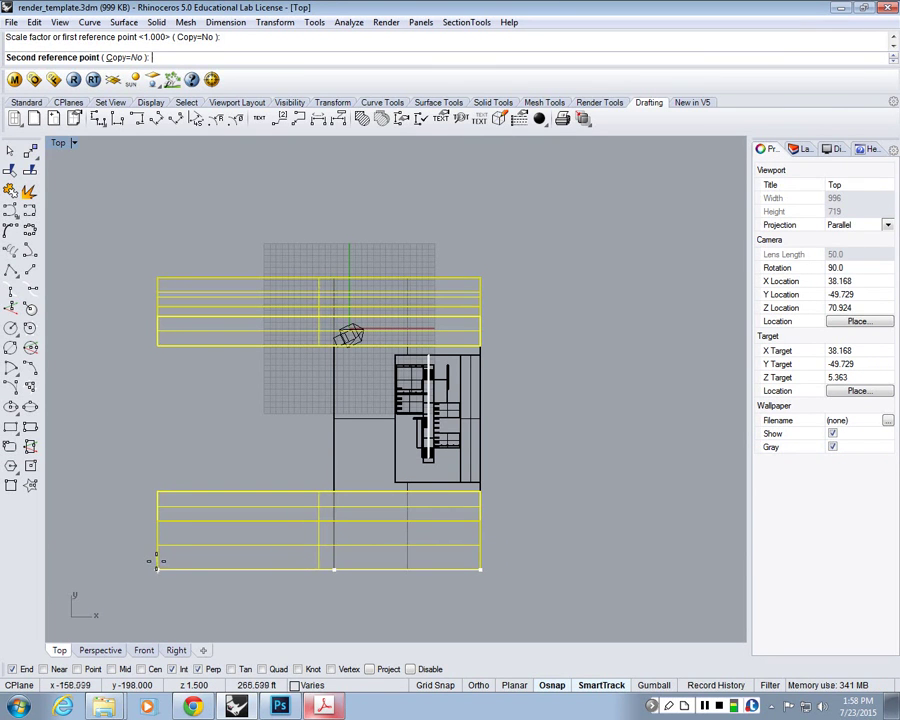
click(141, 565)
Examine the extended streets and neighbouring buildings in the maximized Perspective viewport and return to the maximized Top viewport
double_click(57, 141)
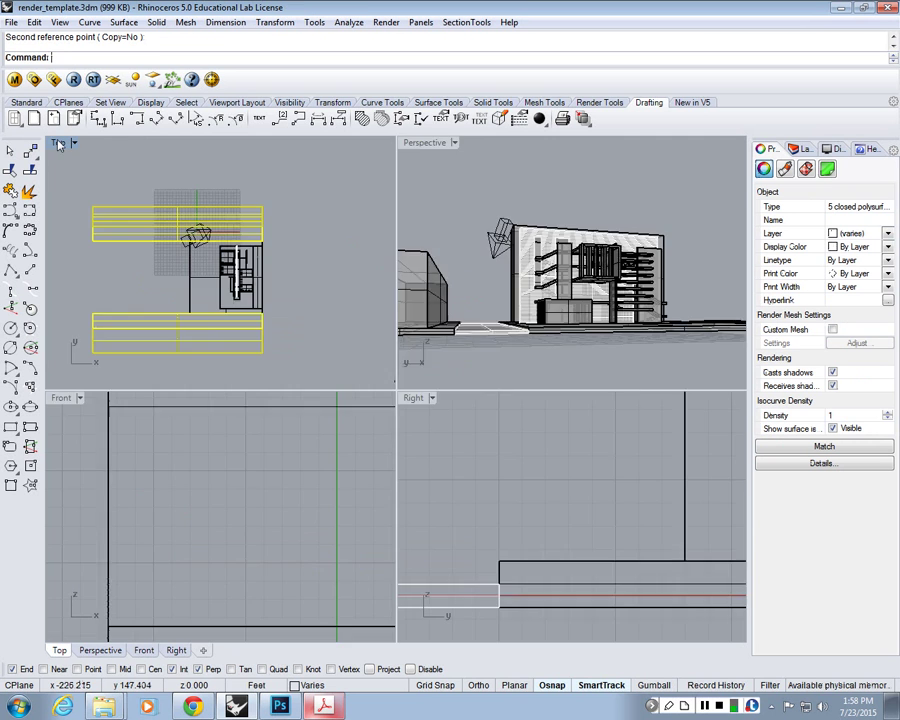
double_click(57, 141)
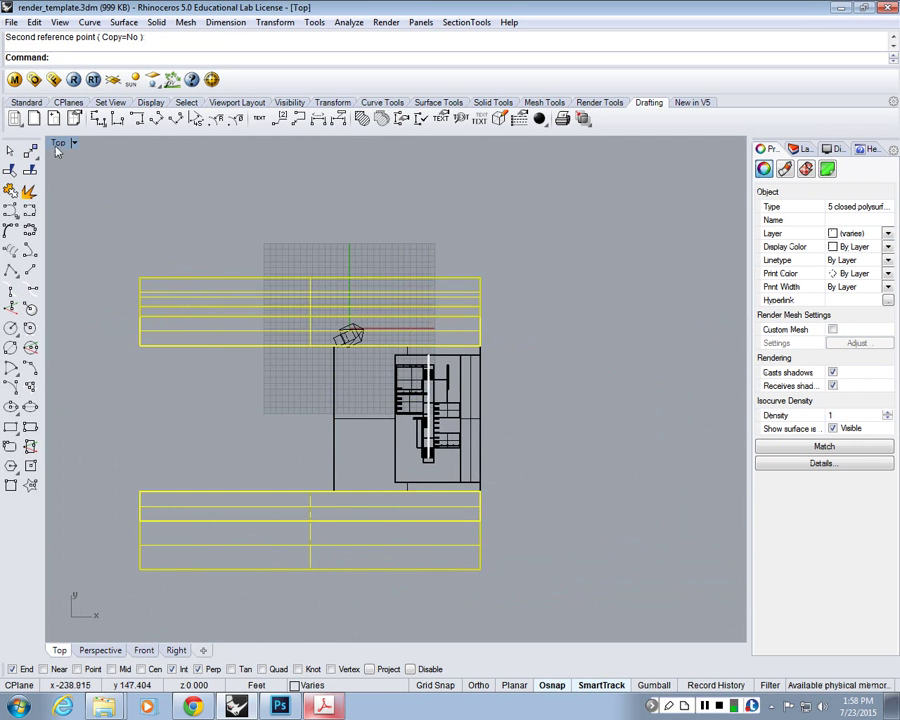
key(ctrl+m)
click(446, 163)
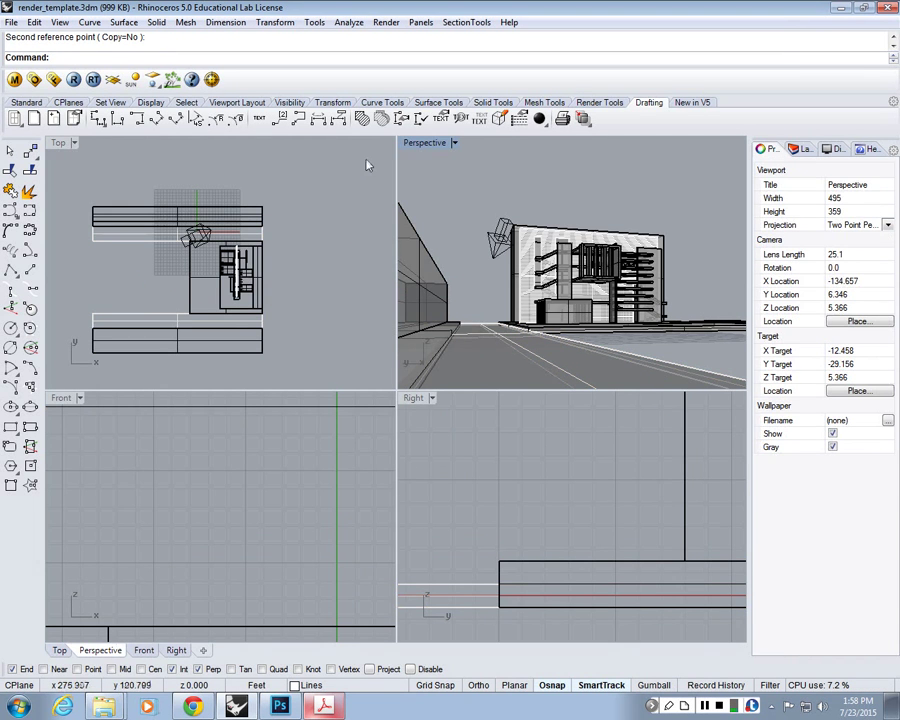
double_click(436, 143)
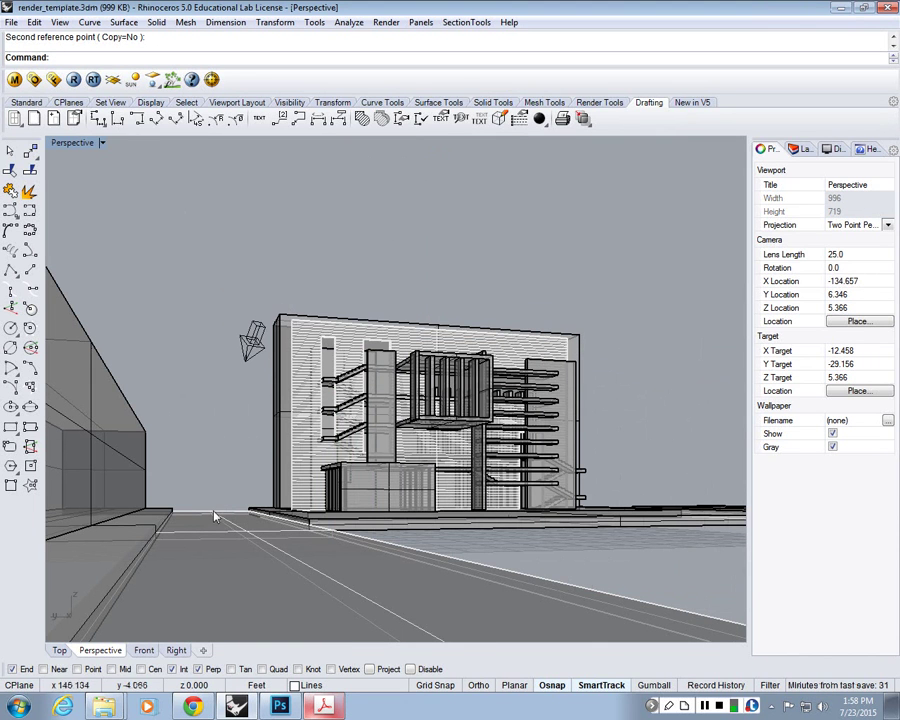
click(172, 127)
double_click(73, 143)
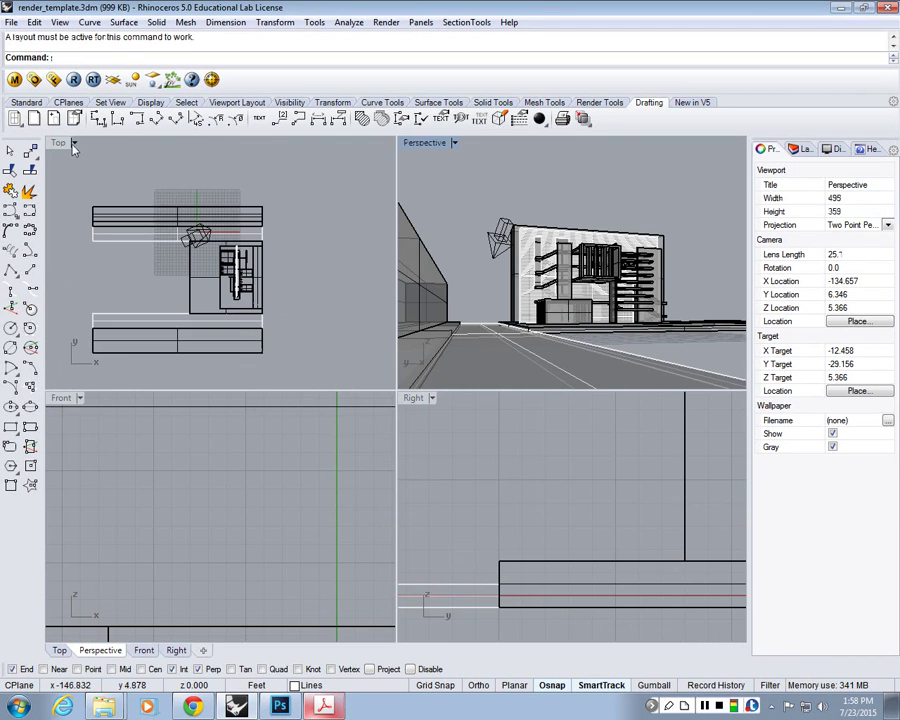
double_click(70, 144)
Model a 1 ft high box filling the empty lot west of the building's site, between the two extended streets
click(330, 392)
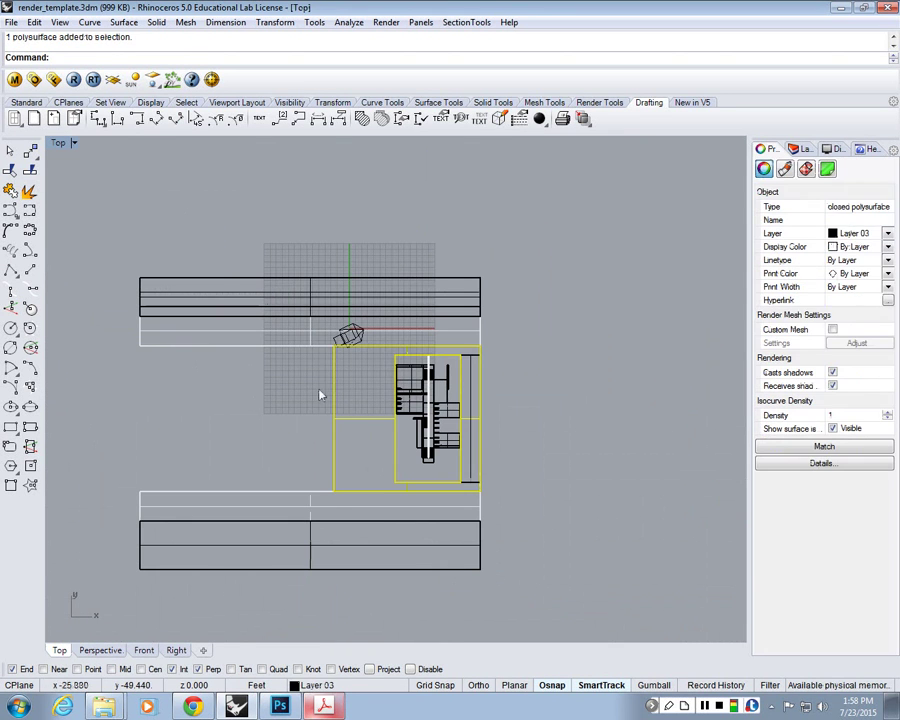
click(155, 376)
click(26, 102)
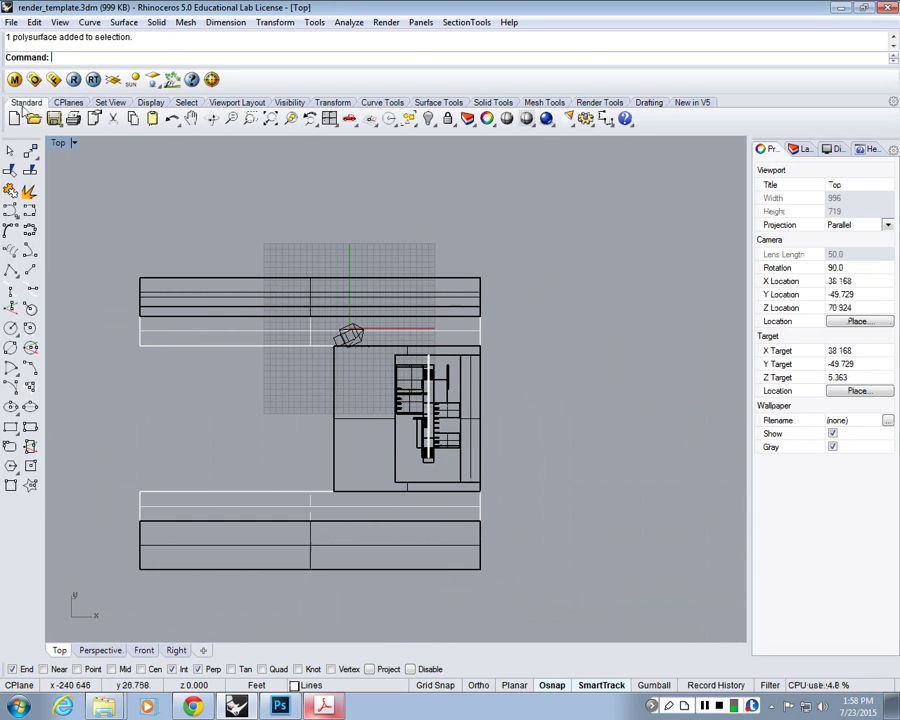
click(10, 270)
click(140, 490)
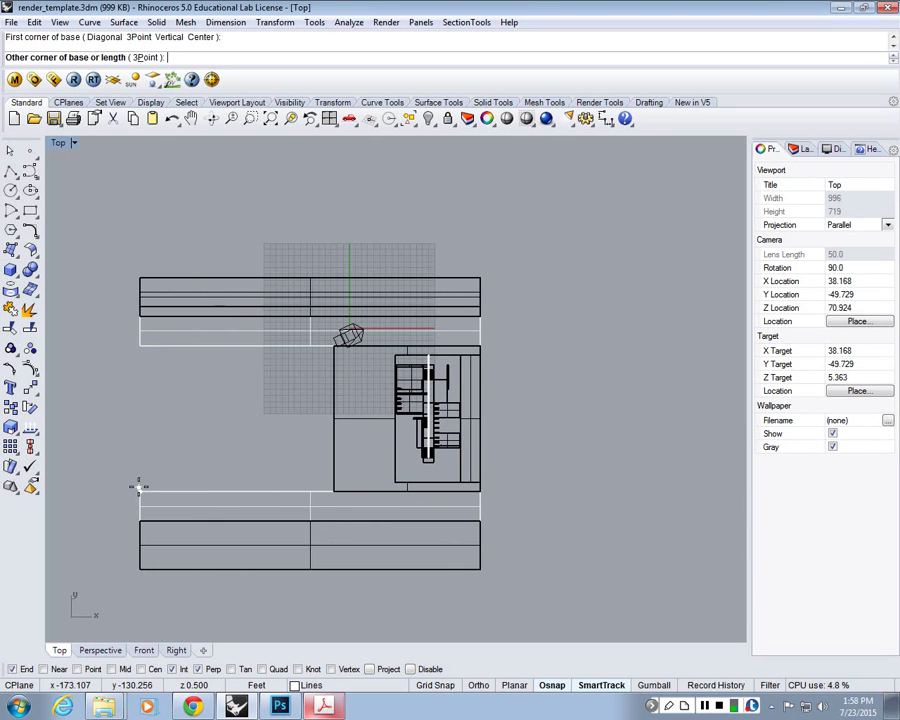
click(269, 341)
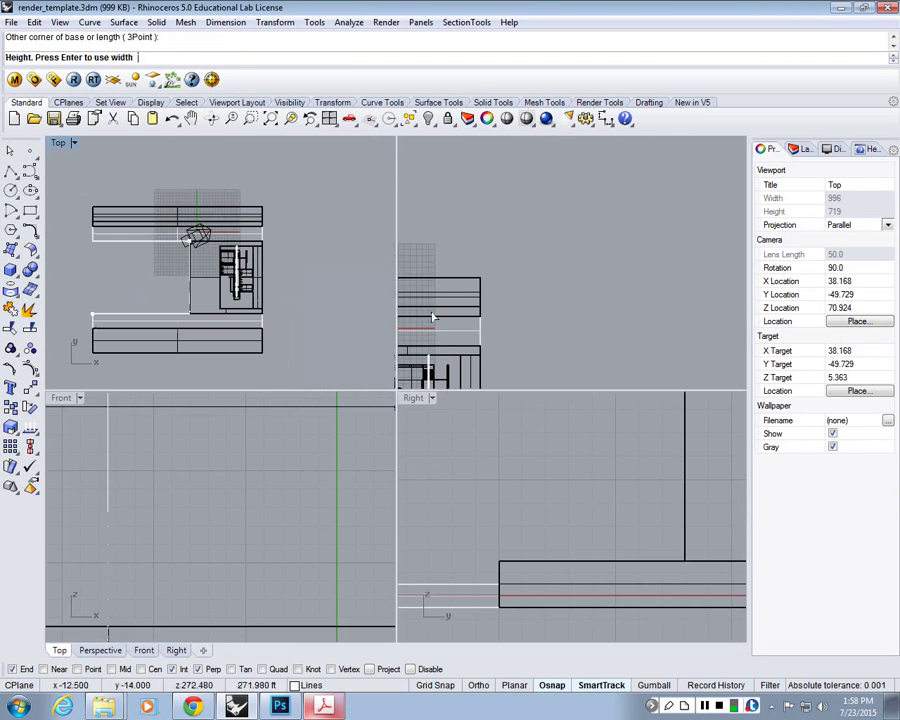
key(ctrl+m)
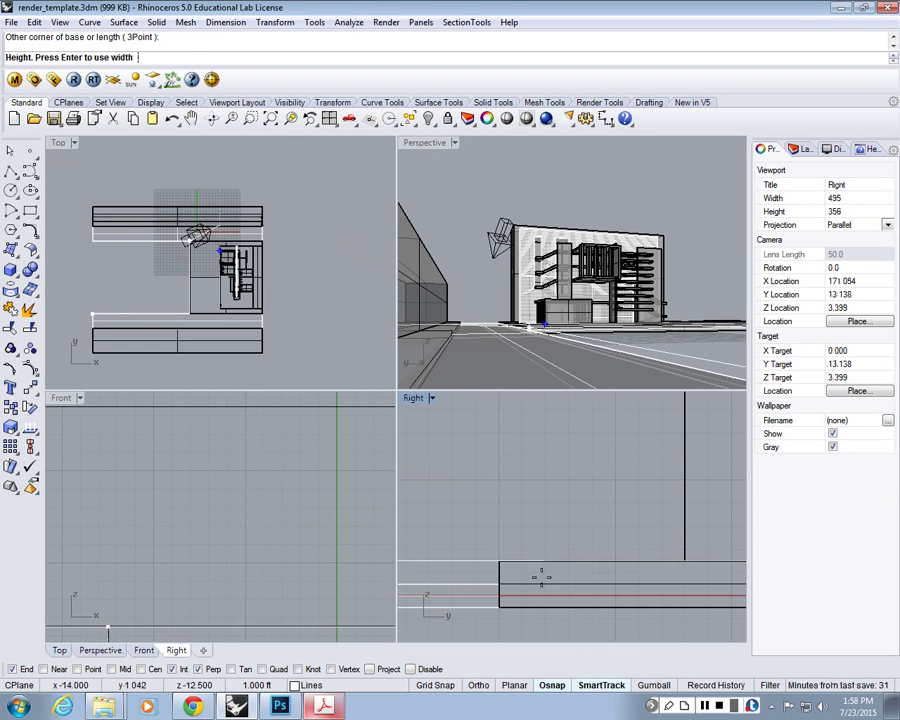
key(Return)
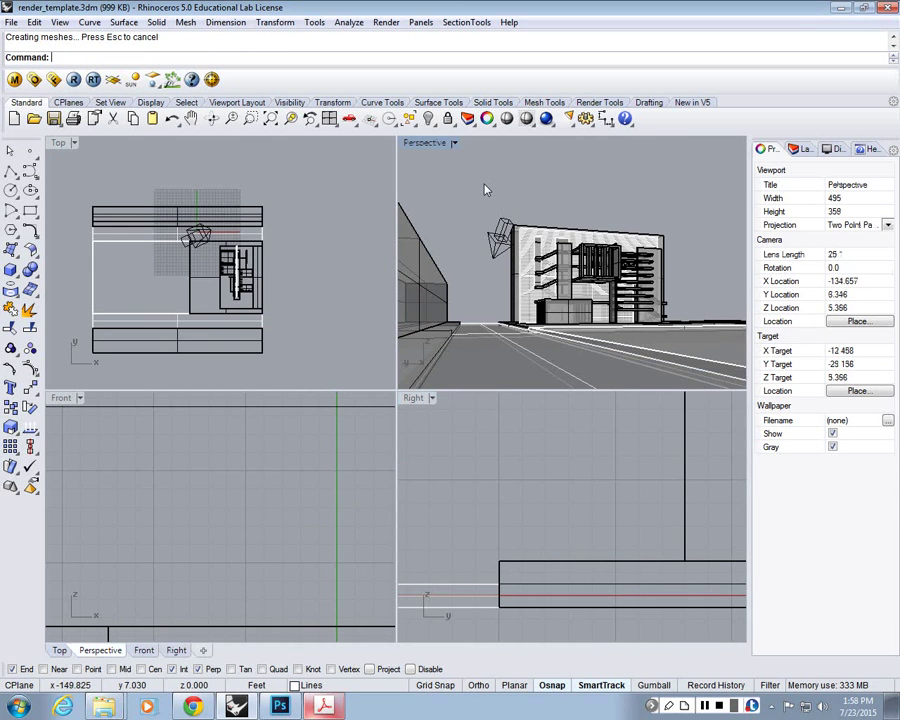
Set the Perspective viewport to the Rendered display mode and maximize it
click(425, 145)
click(440, 211)
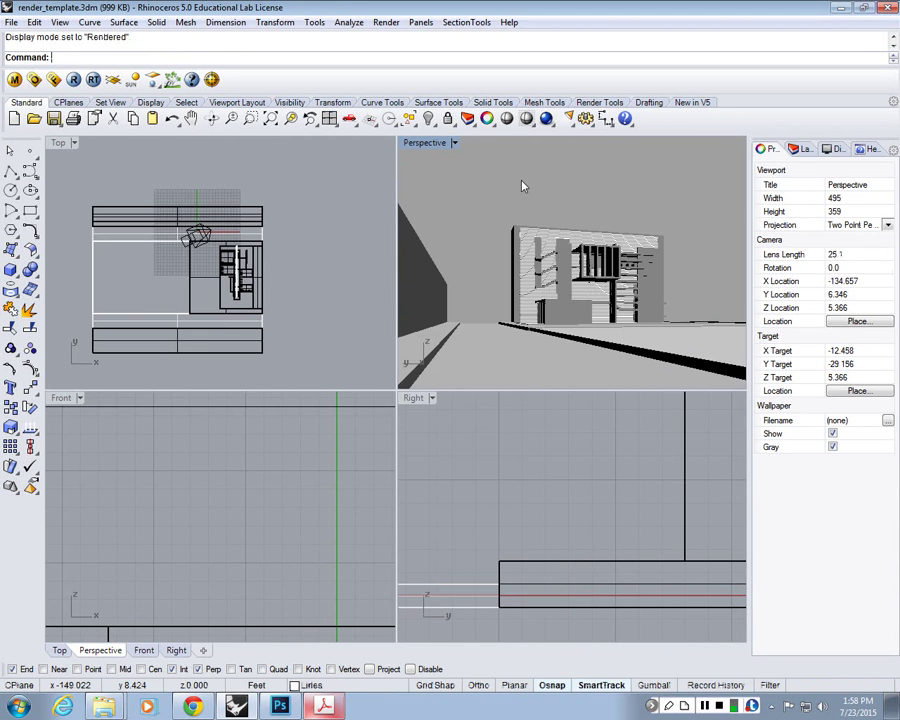
double_click(425, 144)
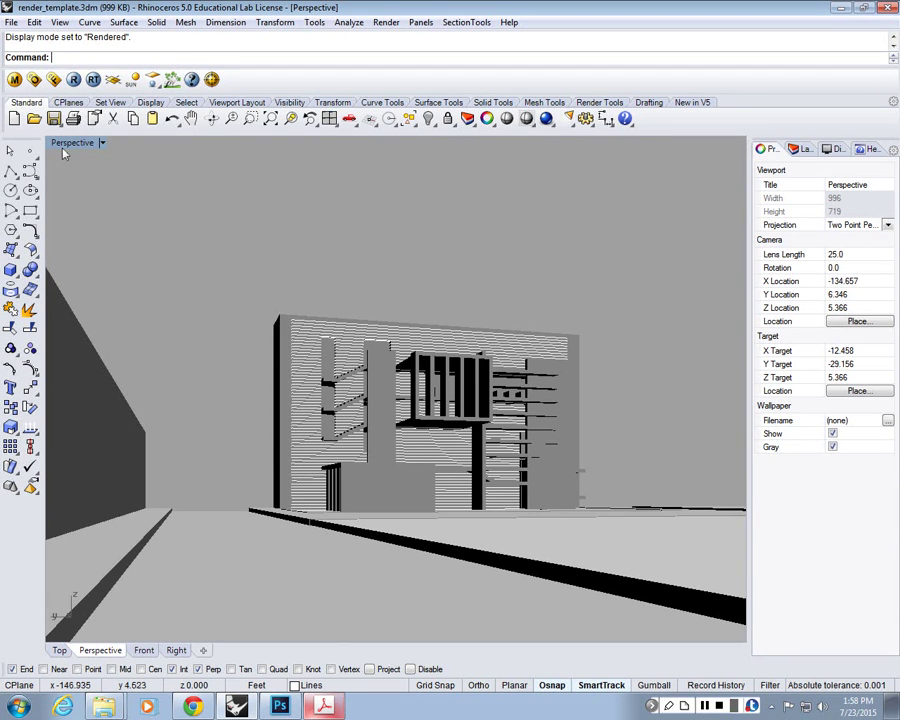
double_click(64, 148)
double_click(427, 145)
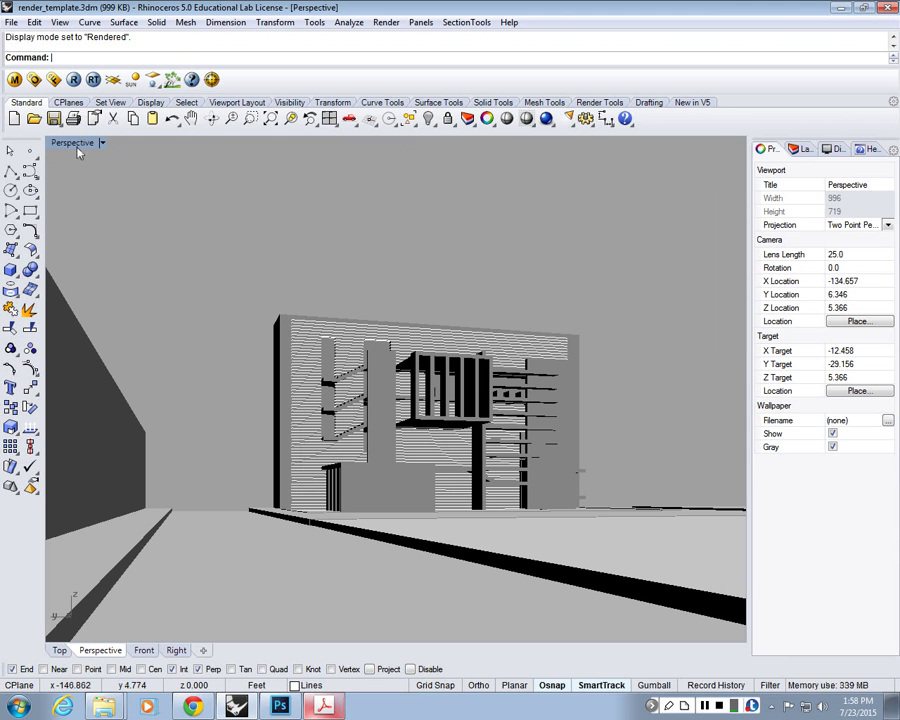
Save the current perspective as a named view called Perspective_1
click(74, 144)
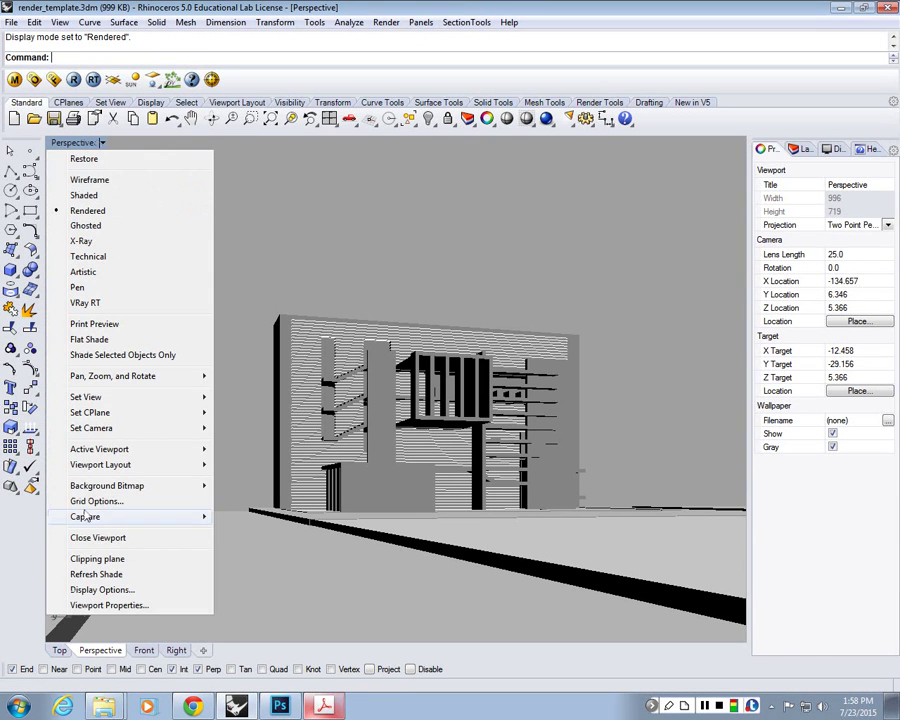
mouse_move(107, 397)
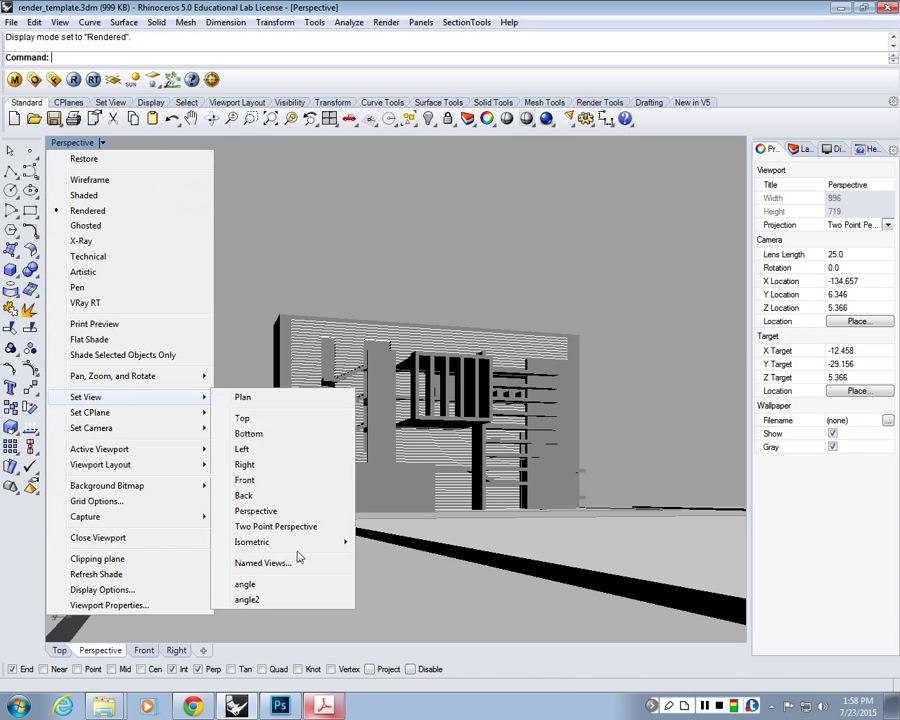
click(274, 566)
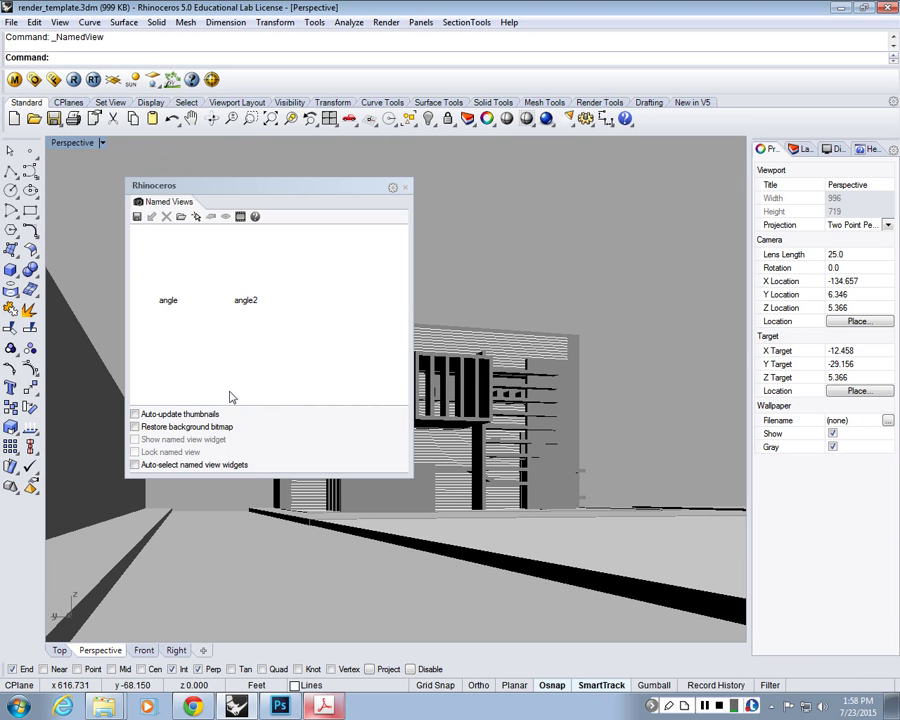
click(144, 221)
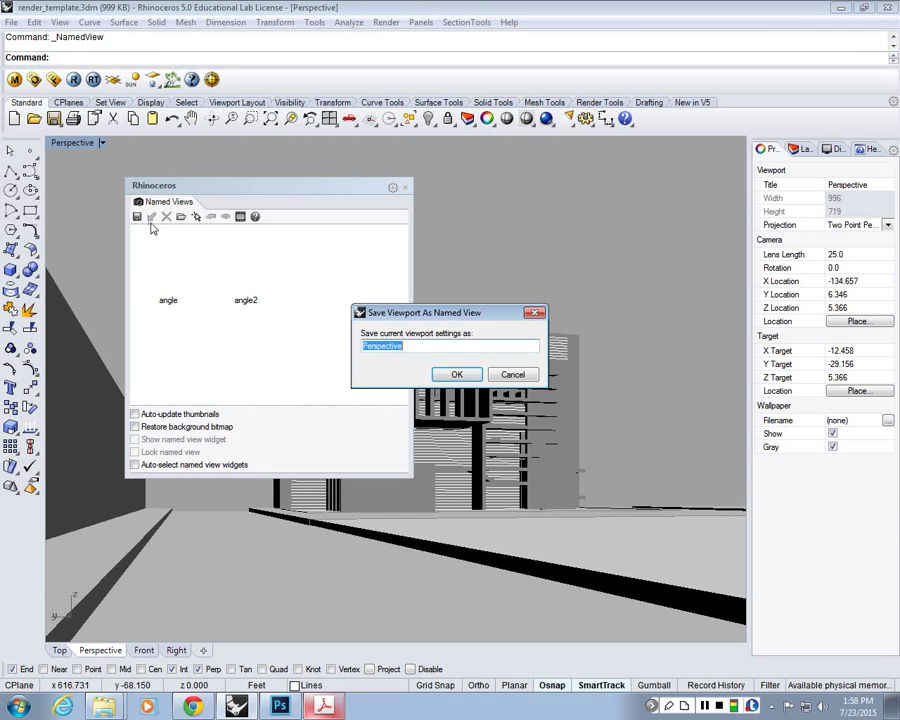
text(Perspect)
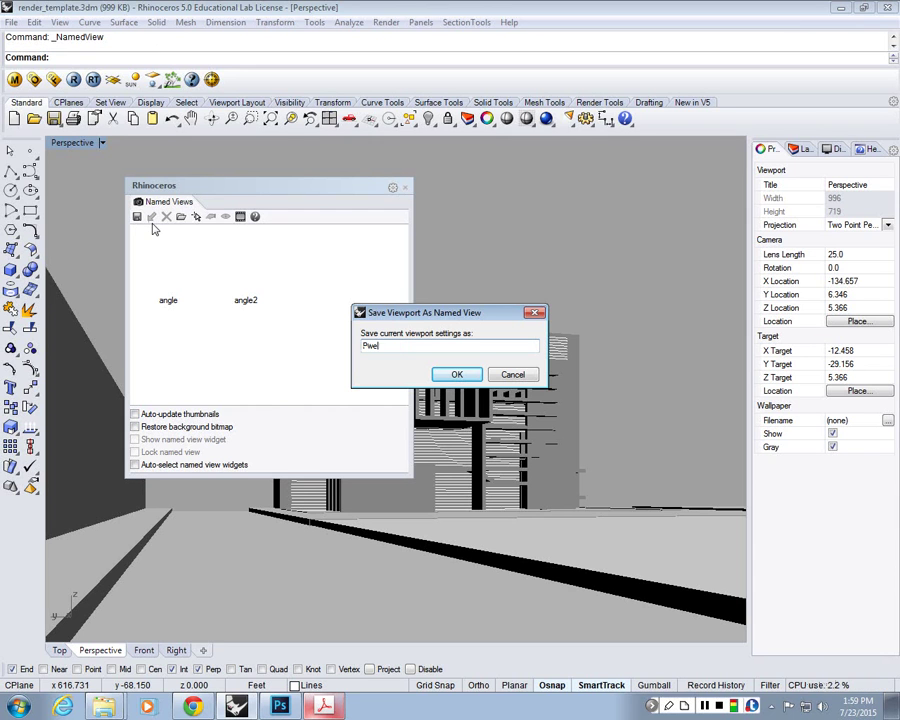
text(ive_1)
key(Return)
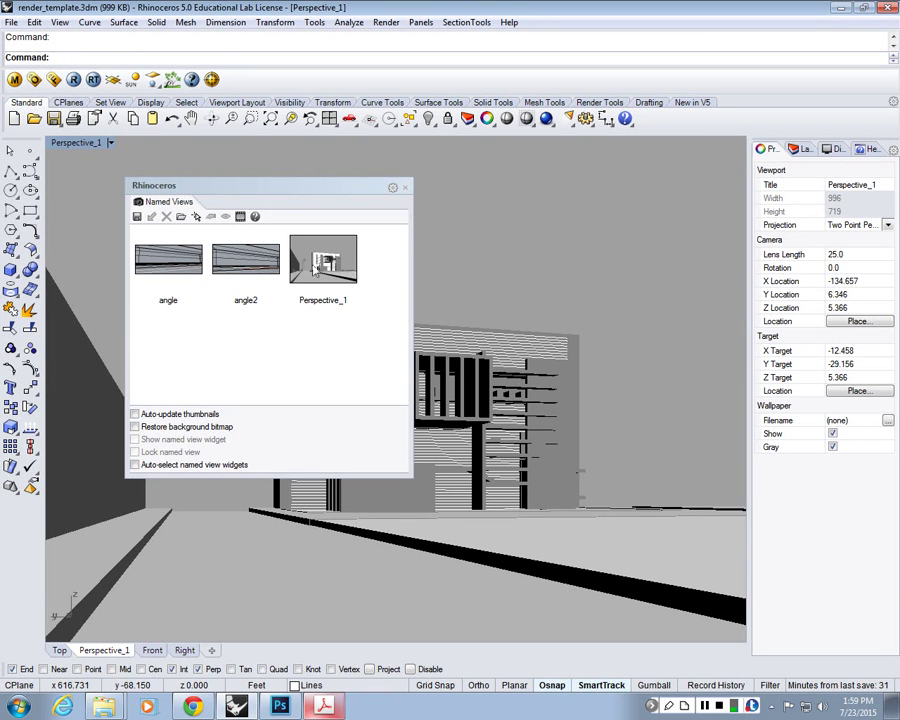
Close the named views list, orbit away from the saved angle and restore the named view Perspective_1
click(405, 187)
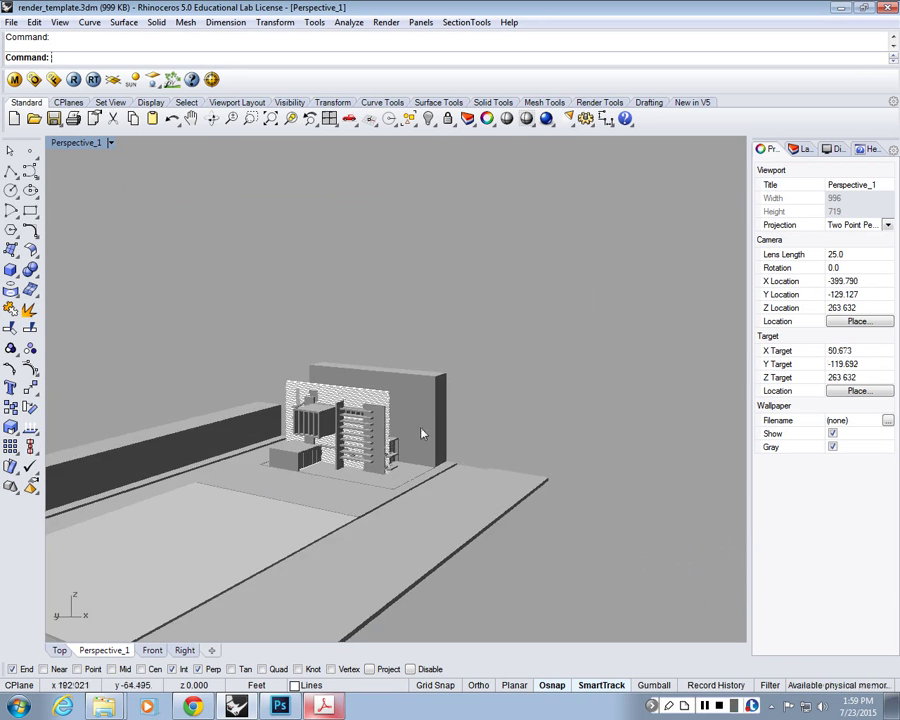
click(76, 143)
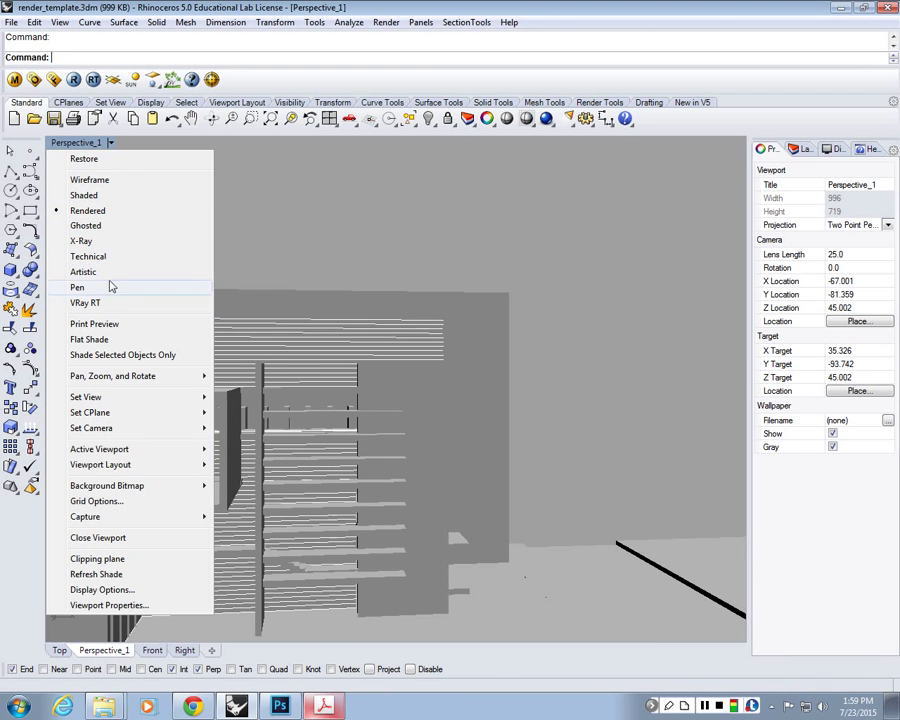
mouse_move(102, 398)
click(259, 615)
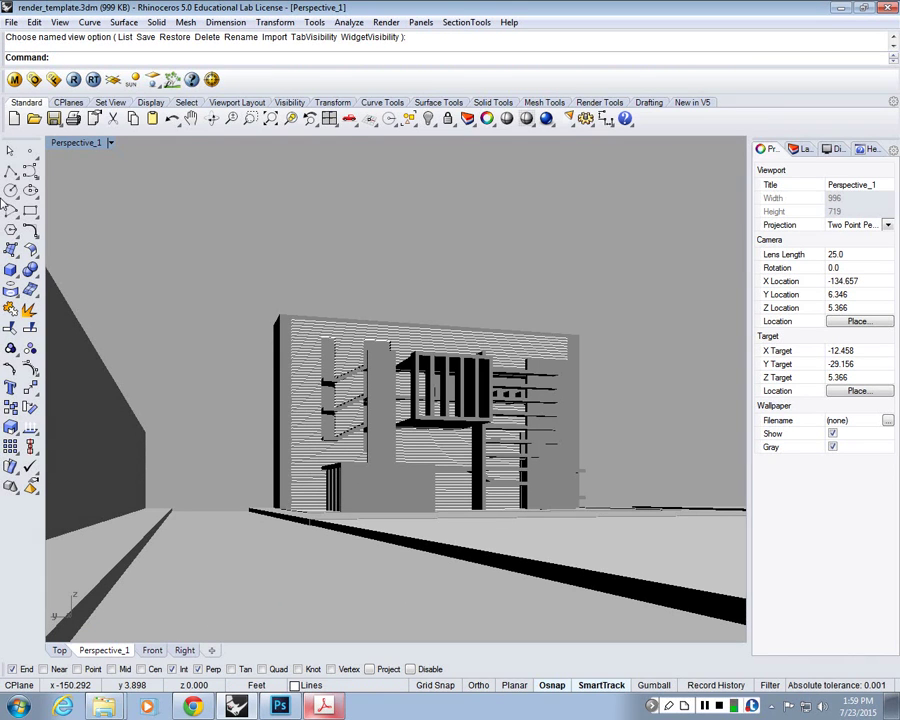
Review the list of saved named views, close it and look over the building model from other angles
click(70, 144)
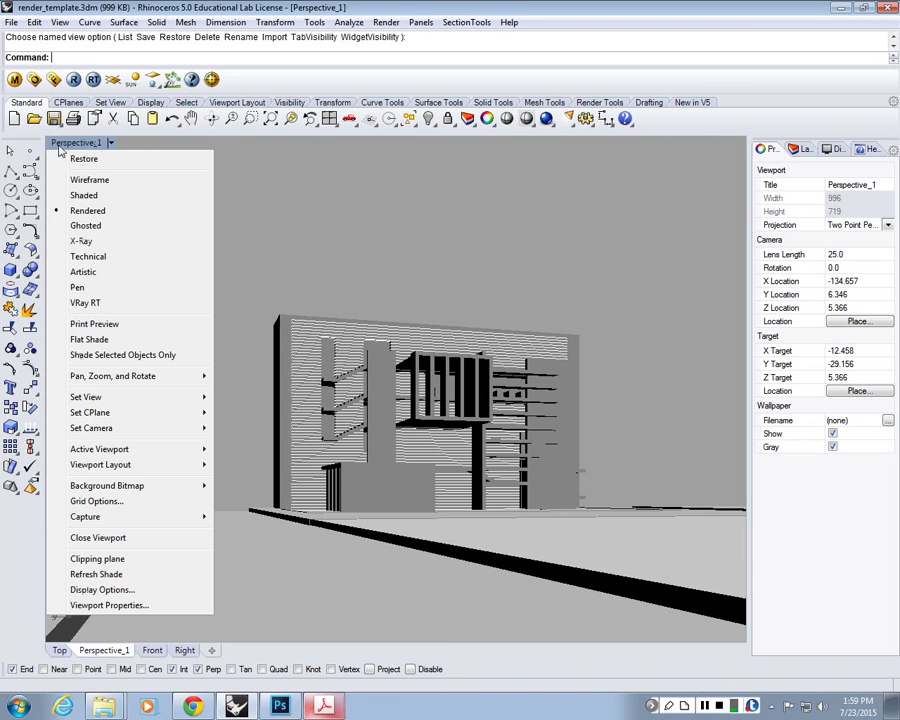
mouse_move(150, 397)
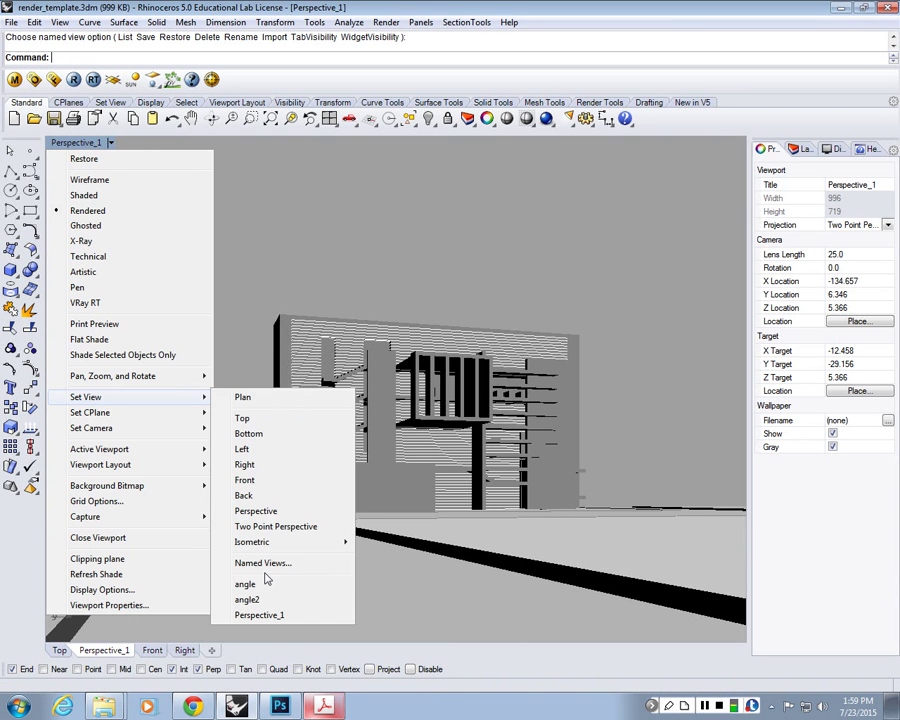
click(262, 563)
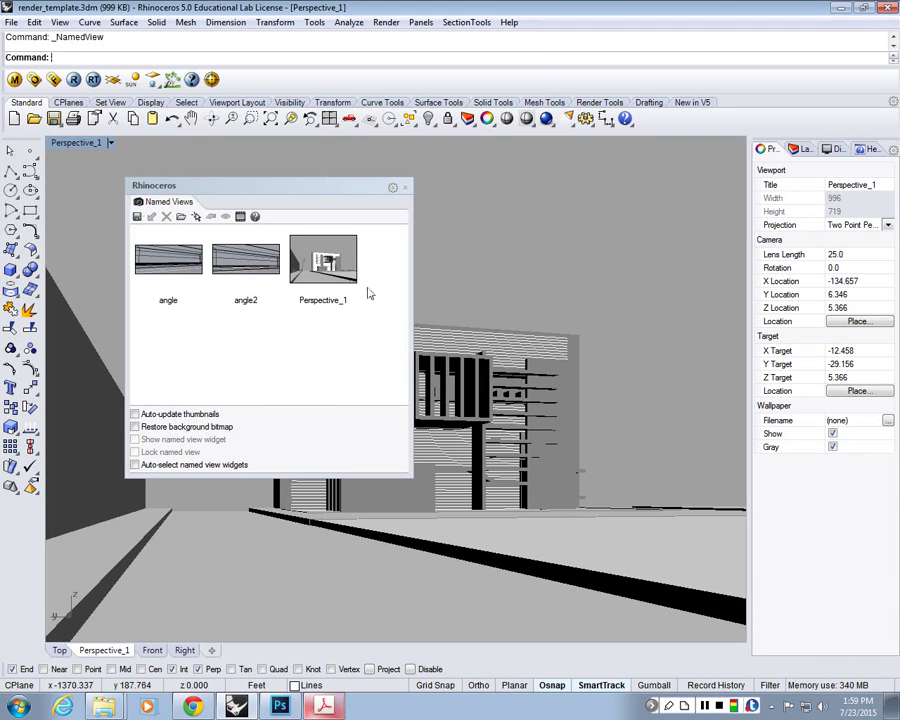
click(405, 188)
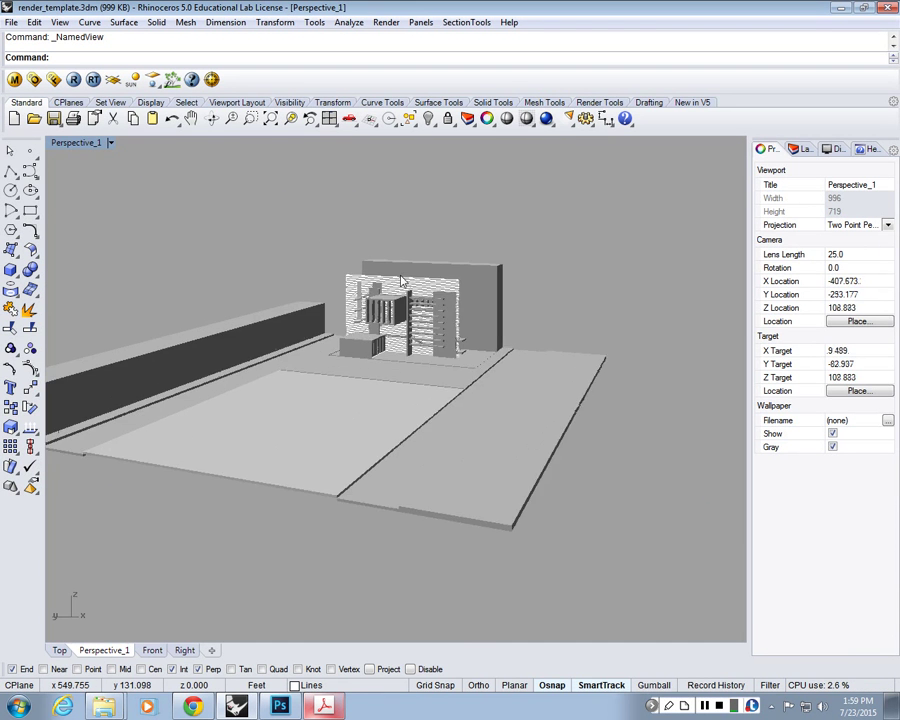
right_drag(400, 280, 478, 250)
scroll(442, 346, up, 2)
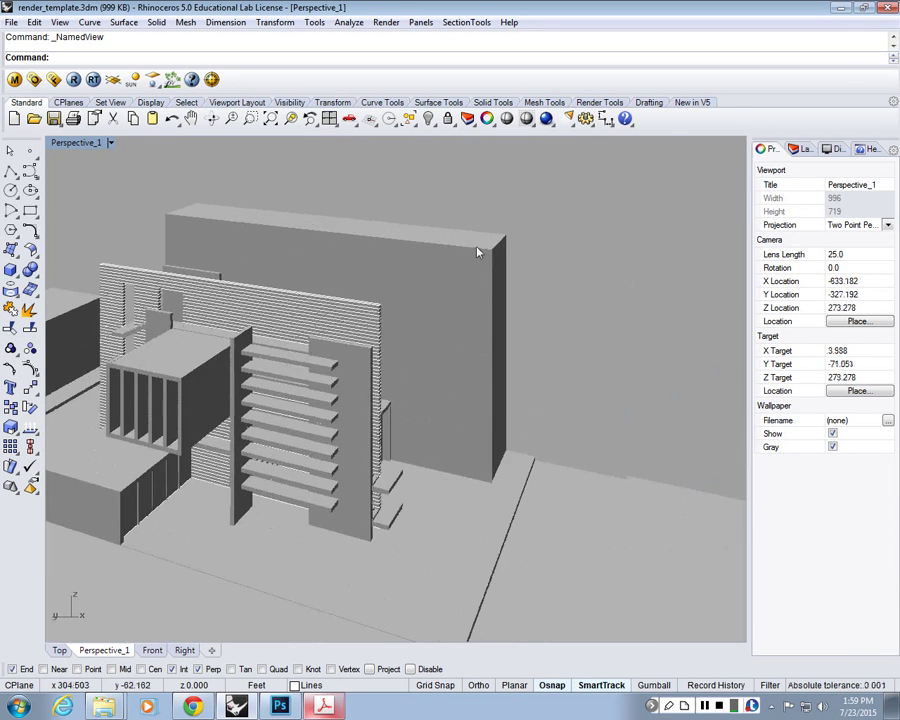
scroll(448, 426, up, 3)
scroll(464, 476, down, 5)
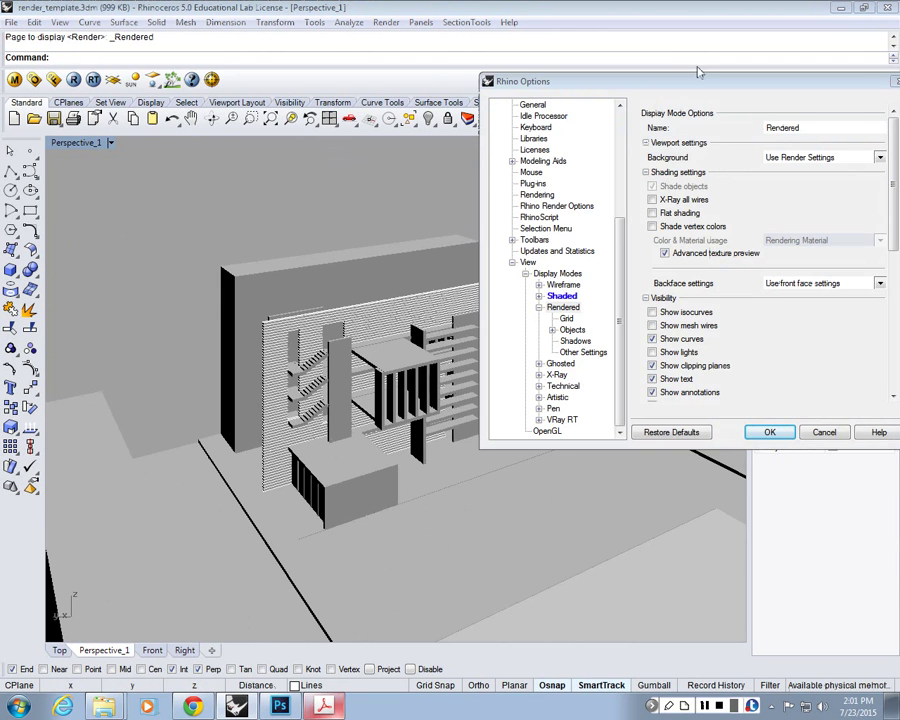
Close the Rendered display mode options, reopen the Rhino options at the Display Modes page and collapse the Rendered entry
drag(860, 79, 797, 82)
click(839, 82)
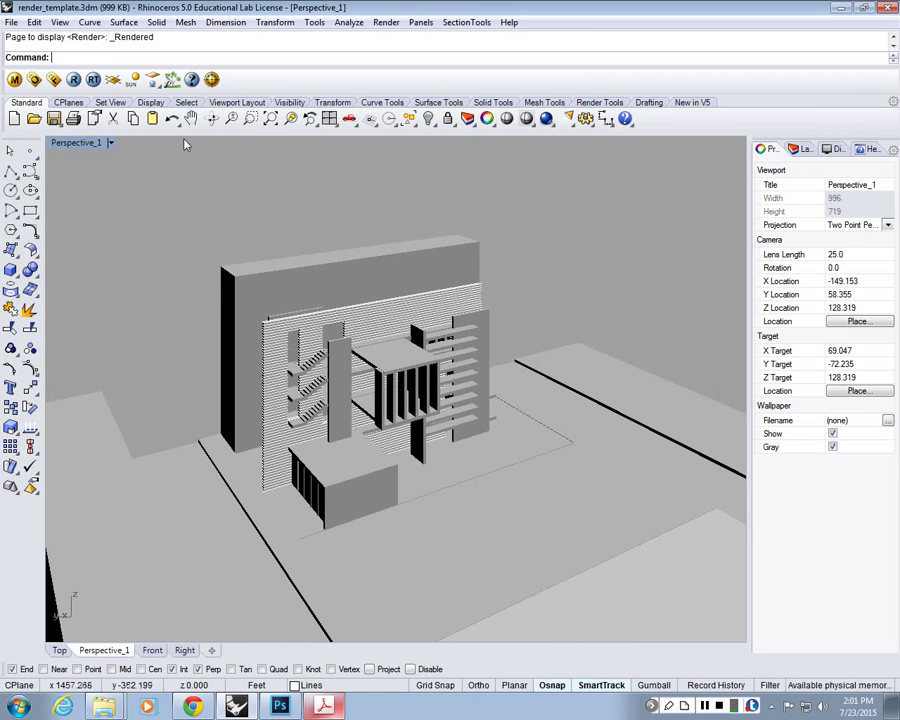
click(80, 143)
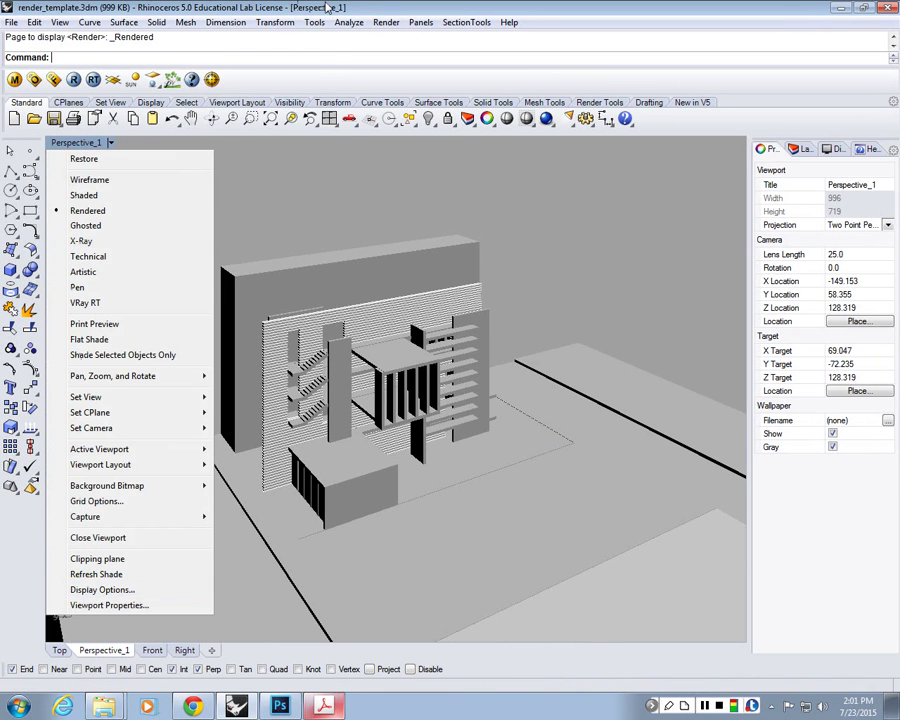
click(318, 24)
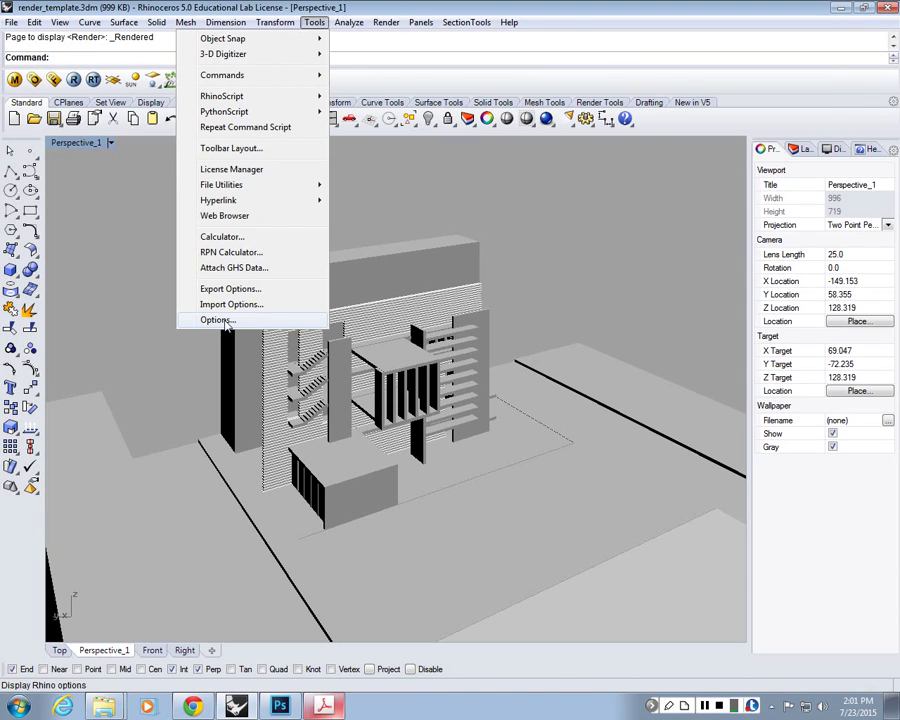
click(226, 325)
drag(541, 89, 623, 62)
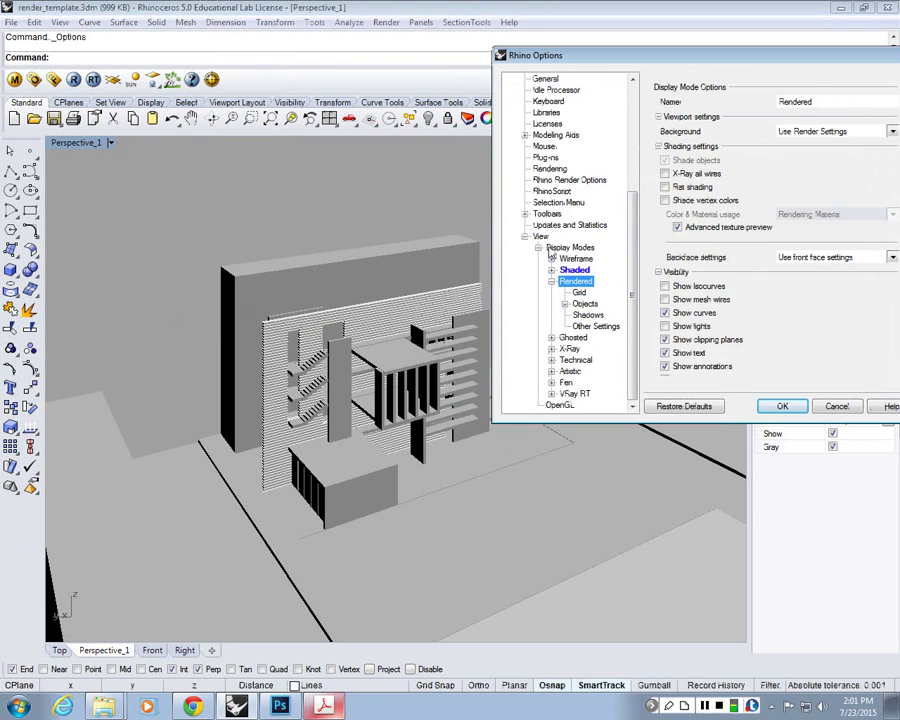
click(541, 236)
click(578, 248)
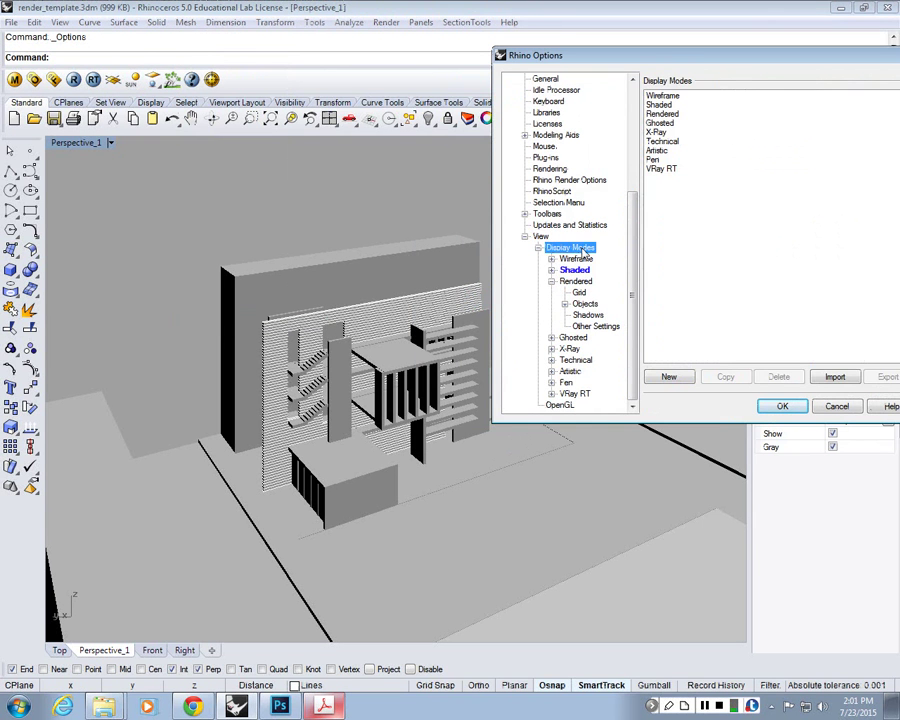
drag(692, 57, 615, 35)
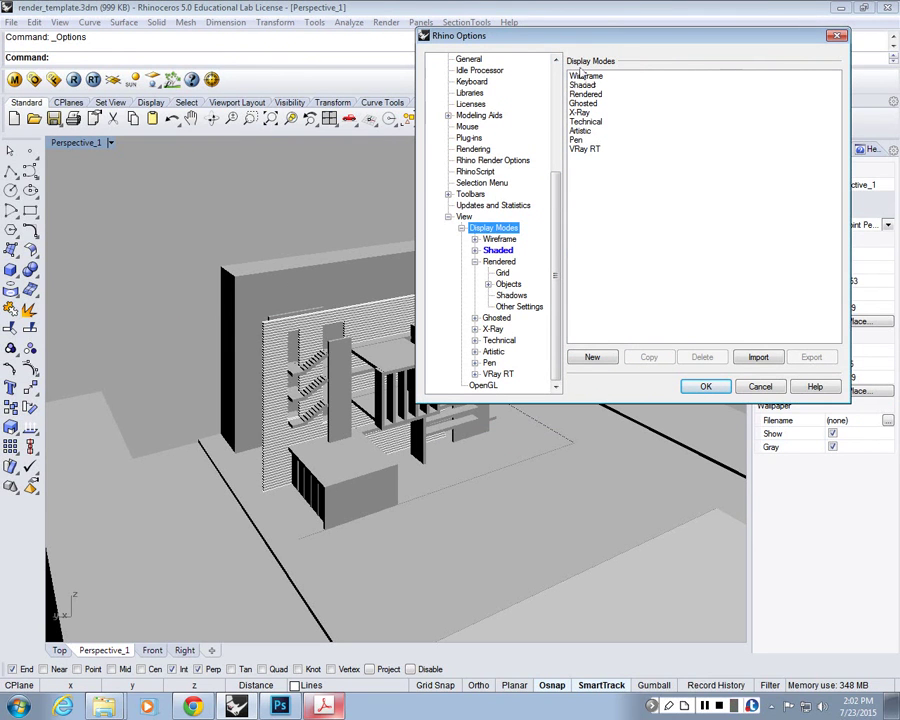
click(476, 261)
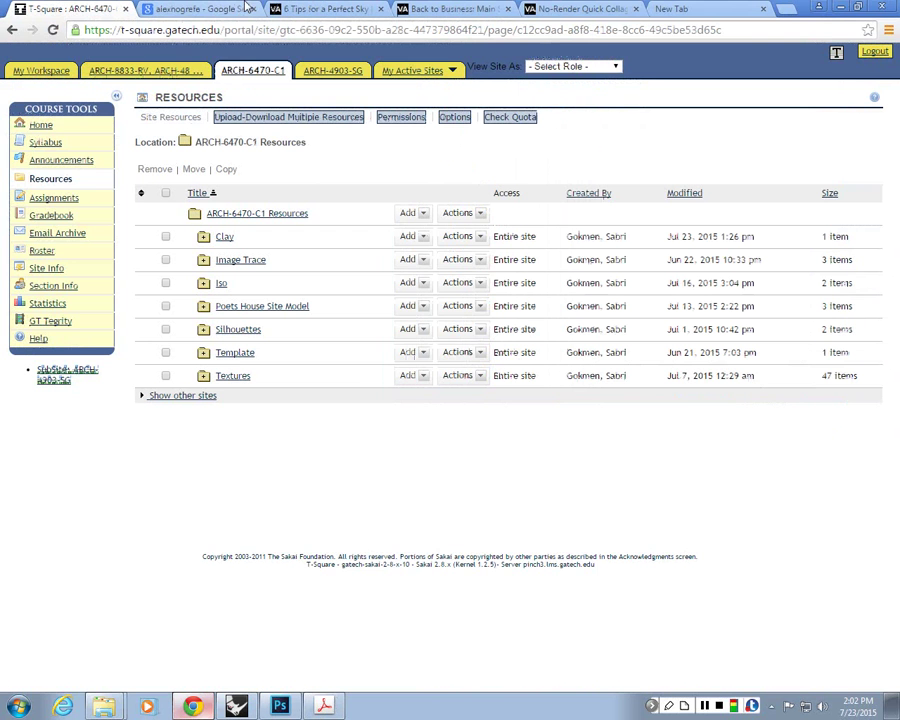
Switch to Chrome, search for "additional display modes for rhino" and open the McNeel Wiki page on Advanced Rhino 5 Display Modes
click(193, 706)
click(683, 9)
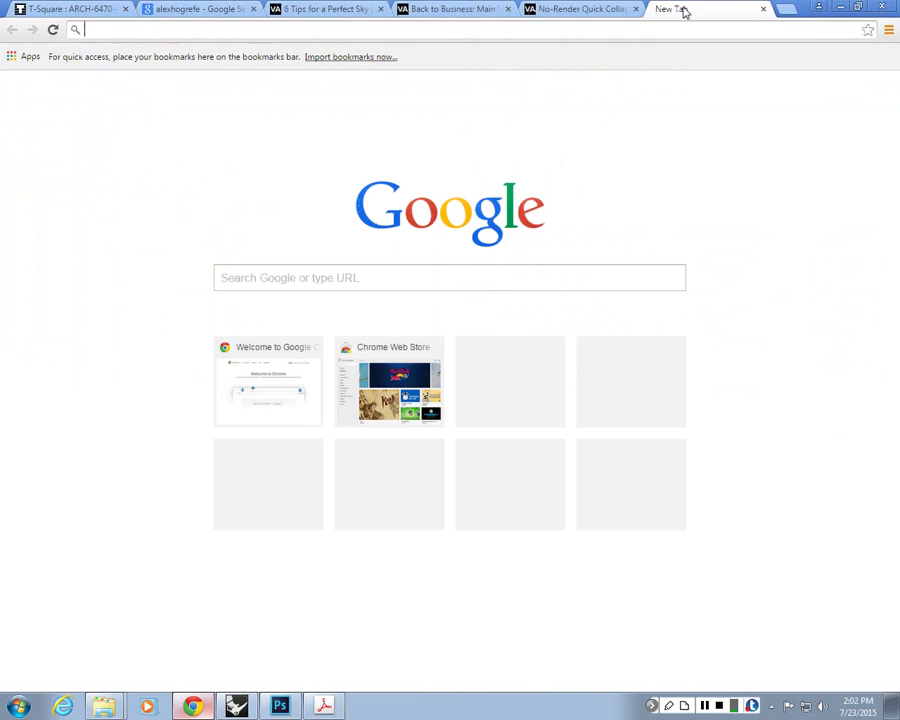
text(addition)
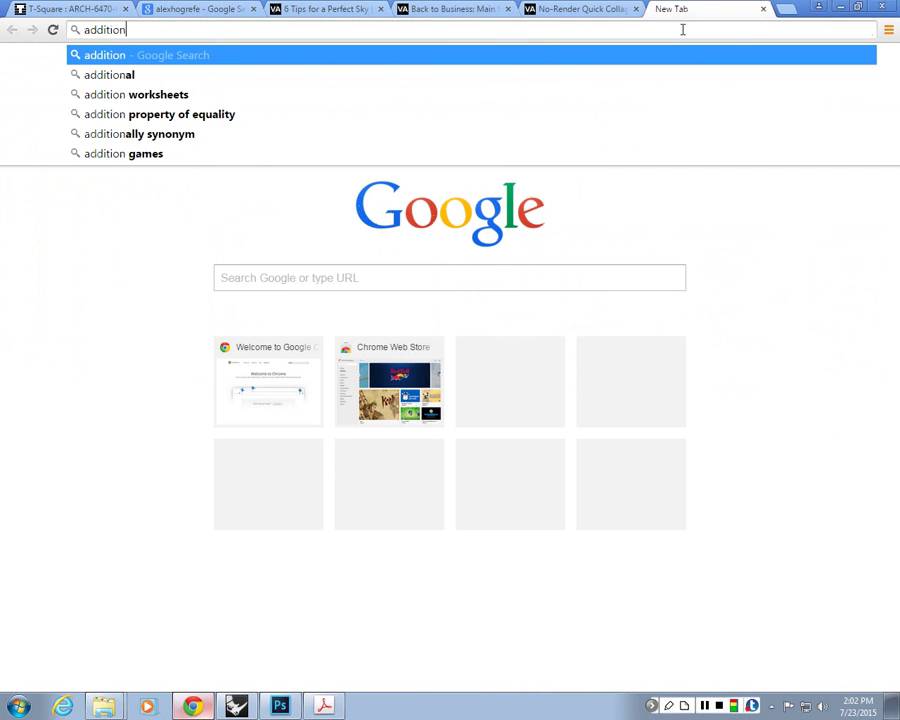
text(al display modes )
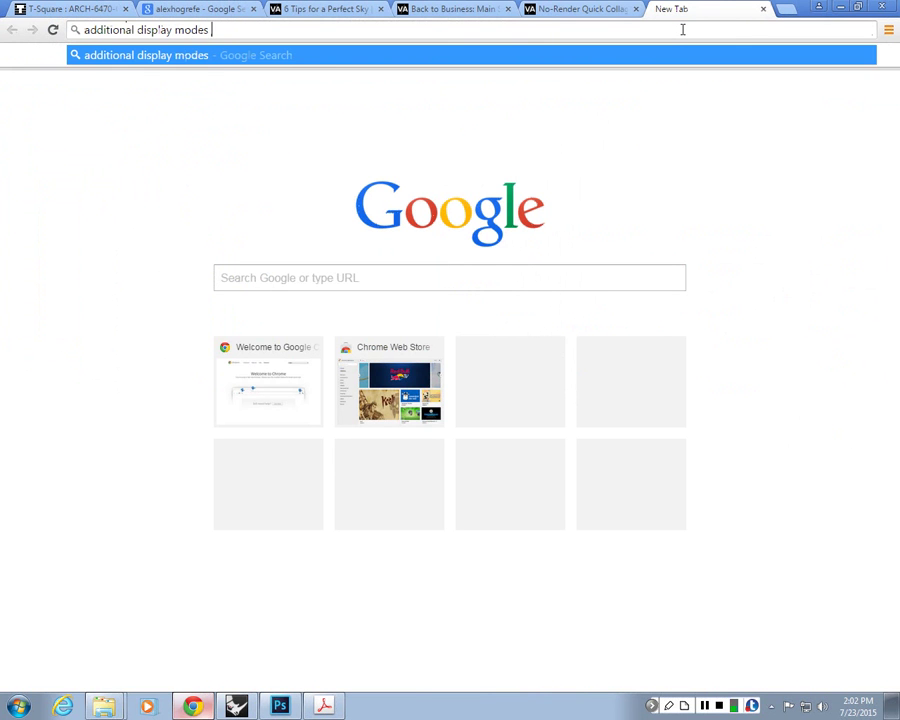
text(for rhino)
key(Return)
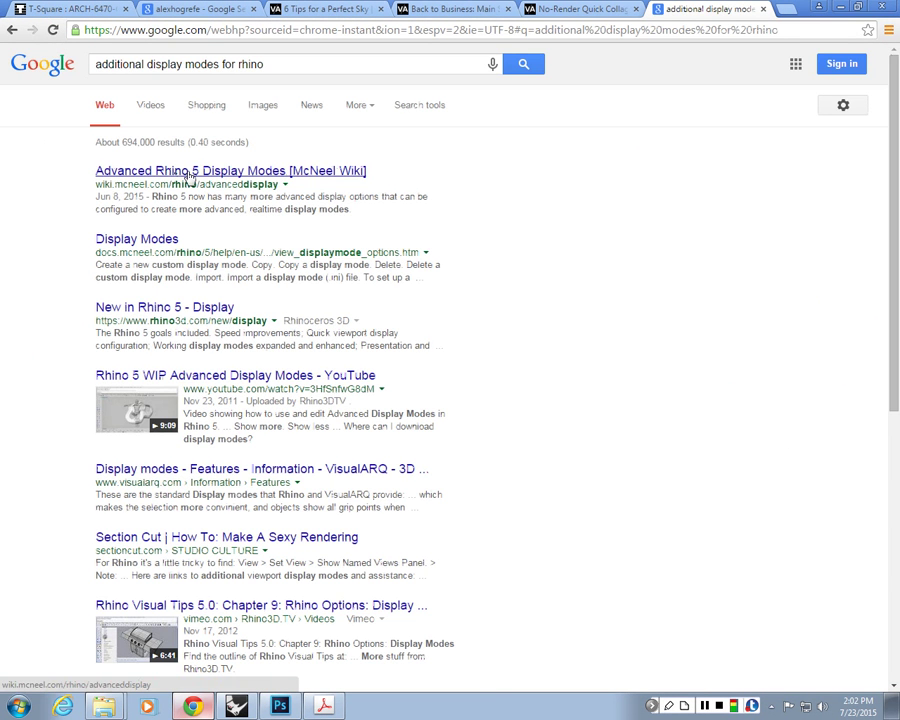
click(190, 177)
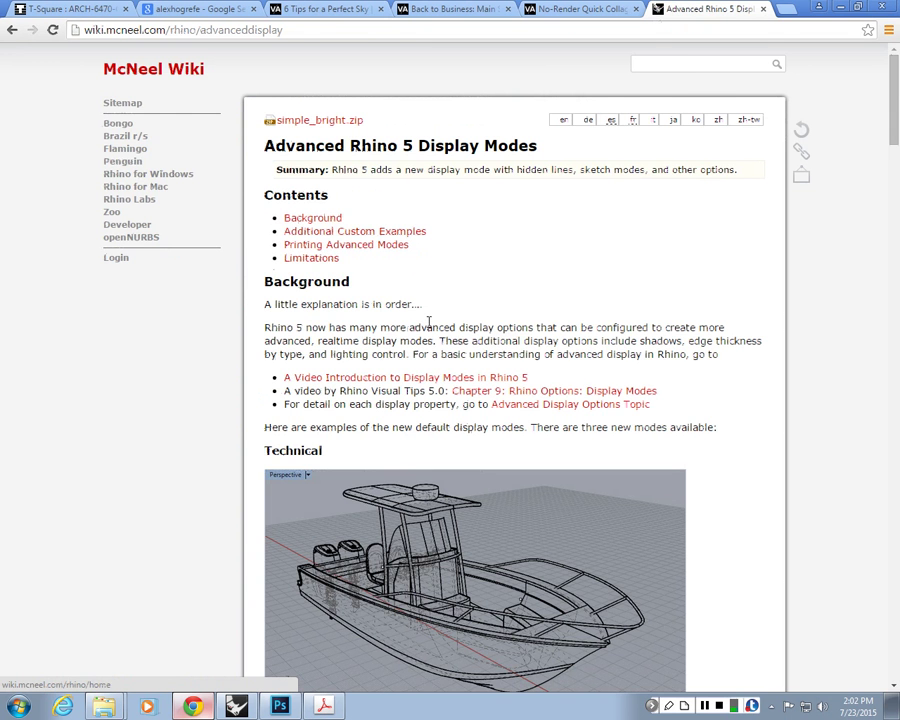
Examine the wiki's examples of the default Technical, Pen, Artistic and Rendered modes, briefly checking them against Rhino's display mode list
scroll(430, 318, down, 3)
scroll(435, 313, up, 2)
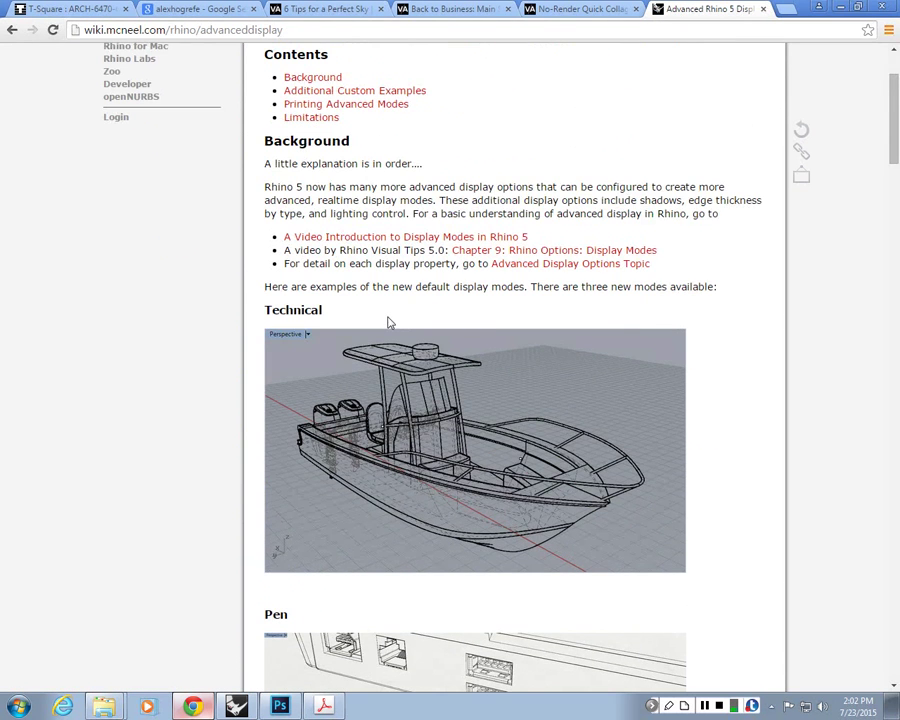
scroll(390, 322, up, 2)
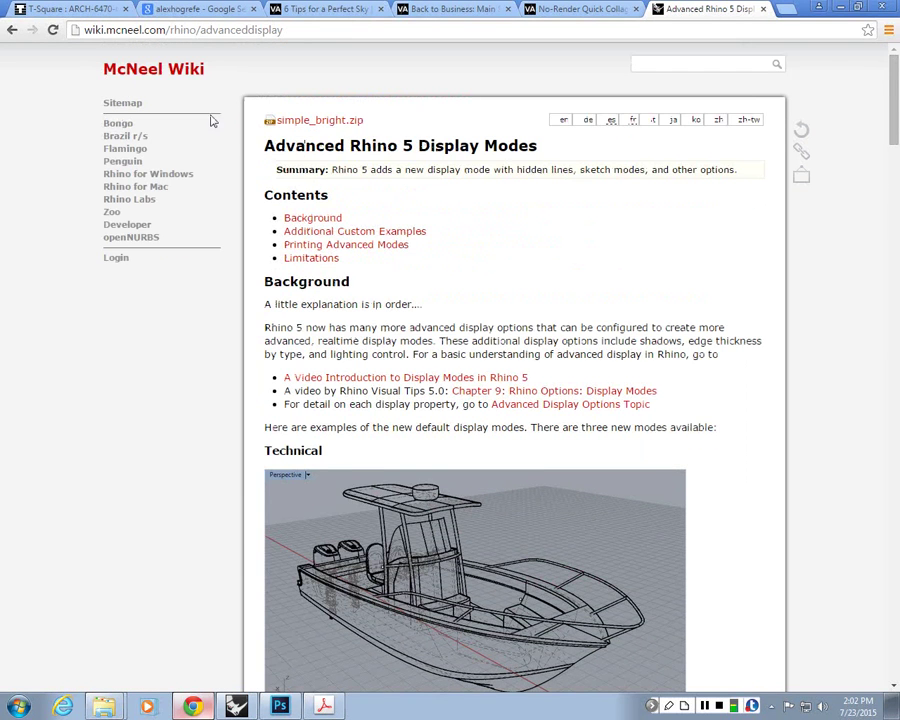
scroll(295, 180, down, 12)
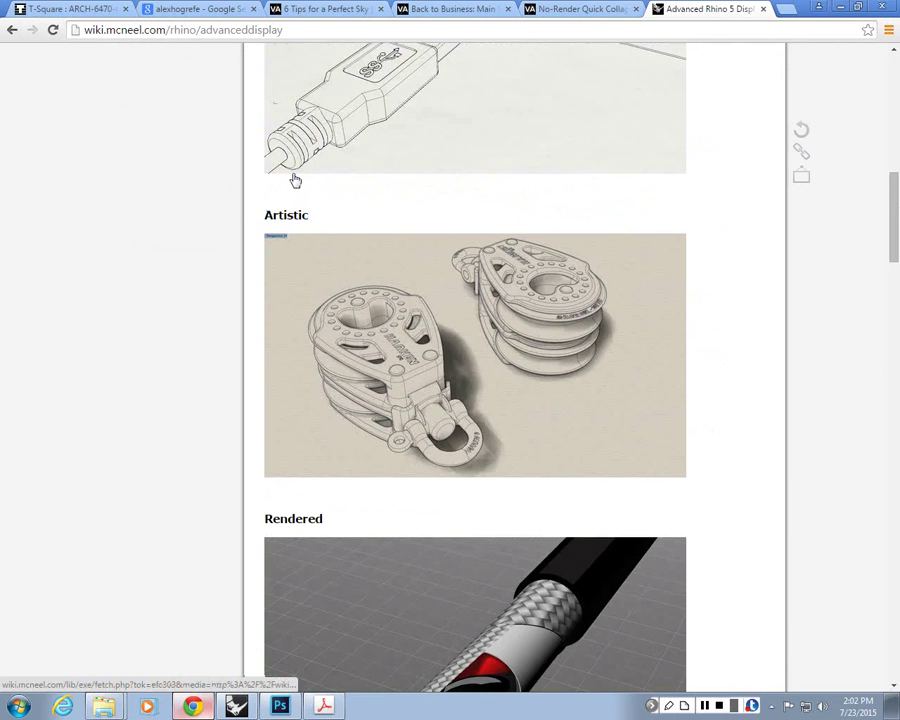
scroll(295, 180, down, 6)
scroll(330, 436, up, 10)
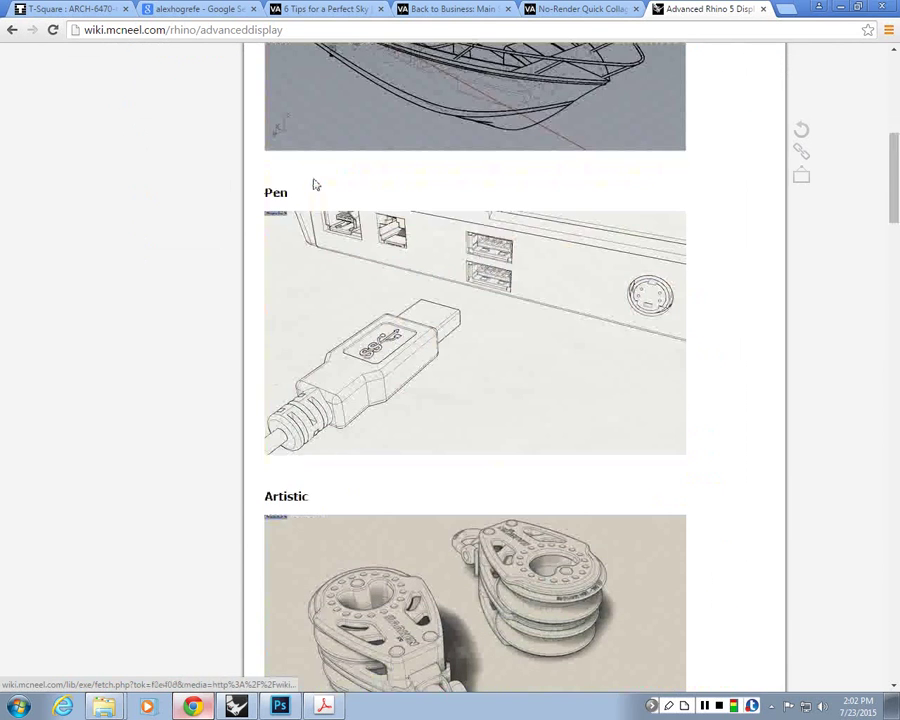
scroll(367, 261, up, 3)
scroll(367, 261, down, 7)
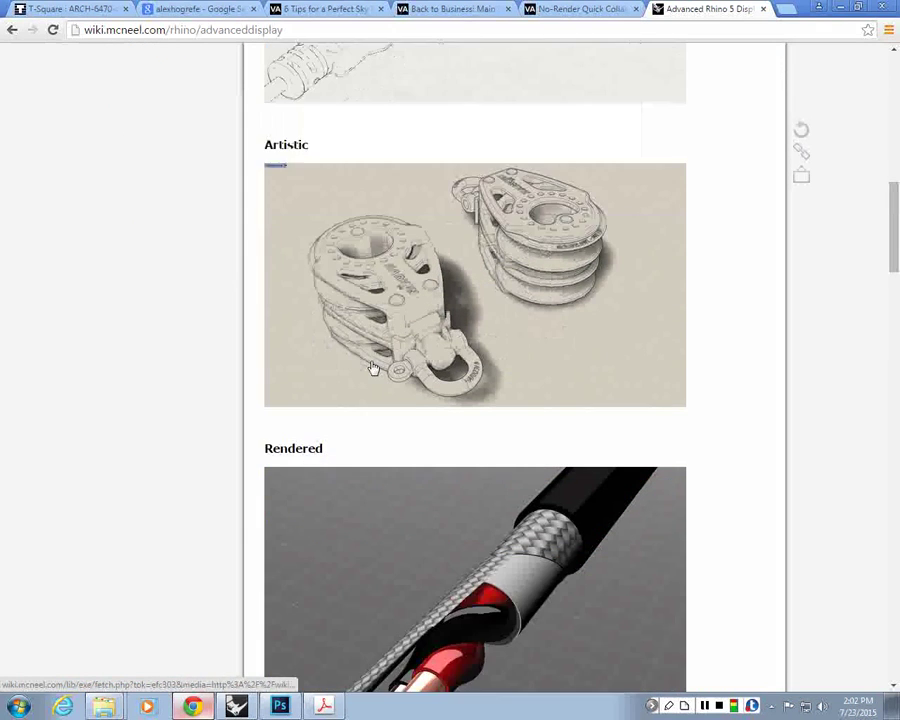
scroll(372, 368, down, 2)
key(alt+Tab)
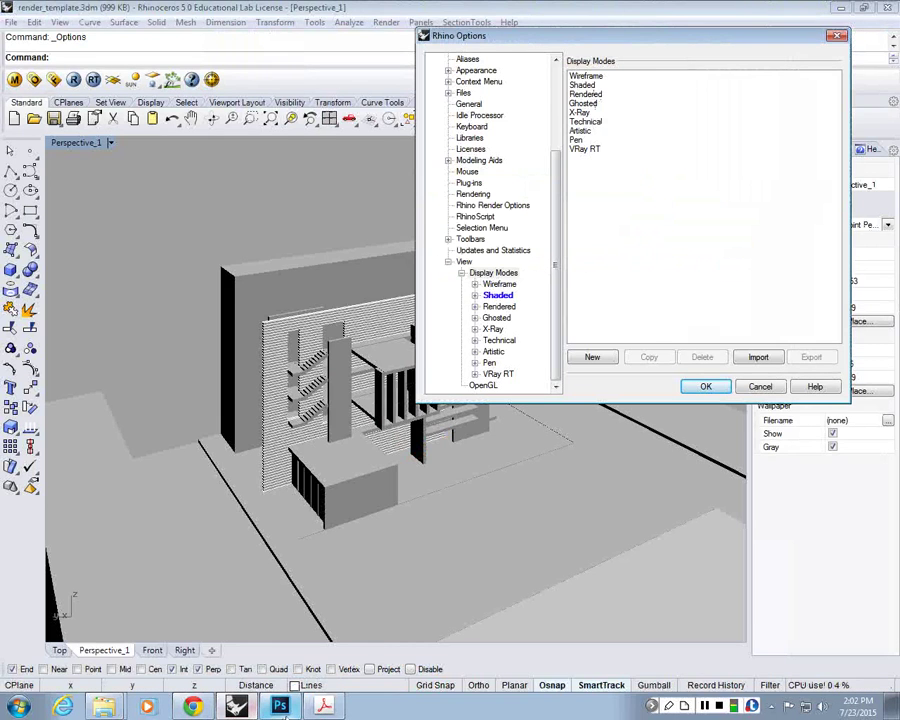
key(alt+Tab)
Examine the wiki's importable custom display modes from Patent through Ghosted Blueprinting, returning to the Simple Bright example
scroll(200, 355, down, 6)
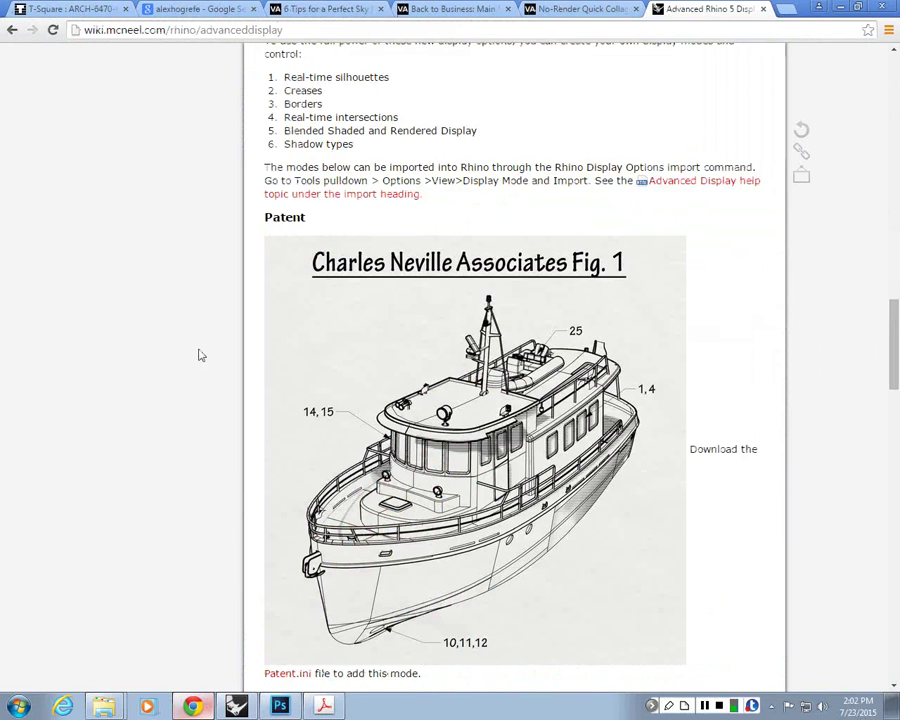
scroll(206, 341, down, 2)
scroll(476, 80, up, 1)
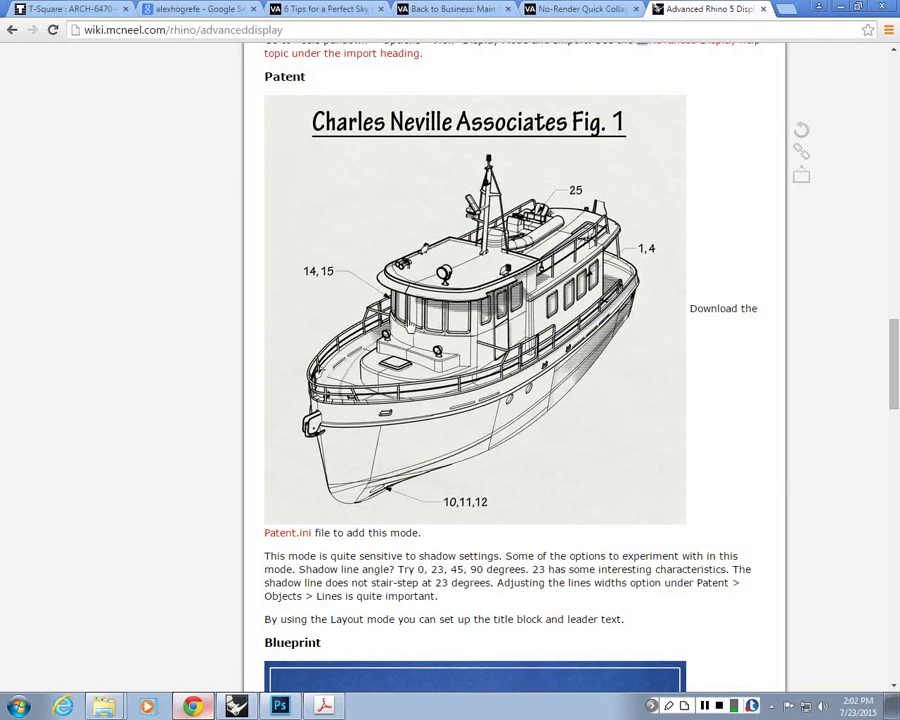
scroll(289, 231, down, 3)
scroll(330, 235, down, 2)
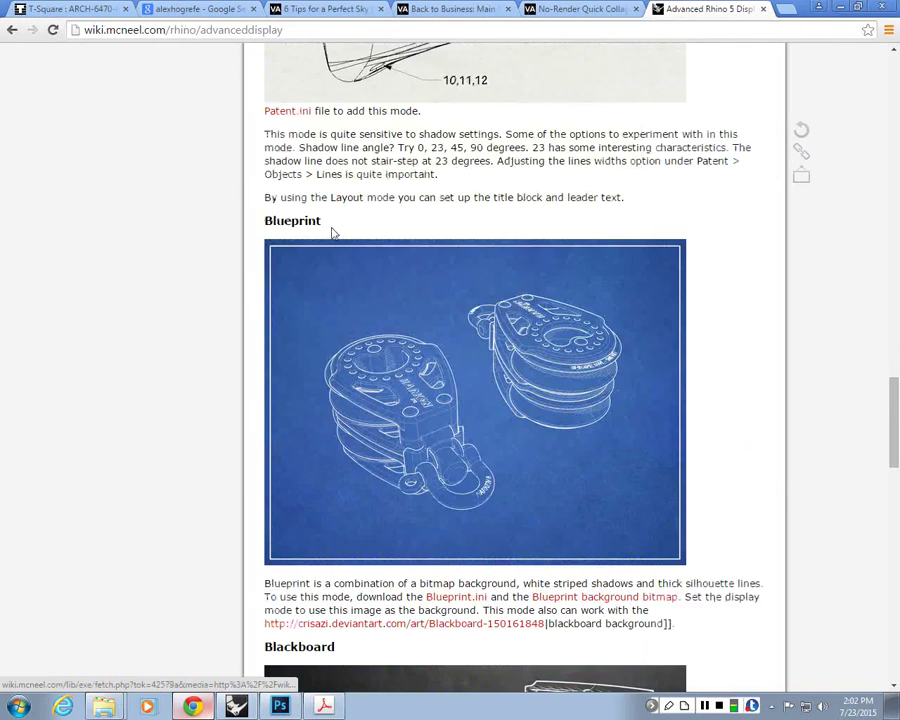
scroll(332, 236, down, 3)
scroll(330, 344, down, 4)
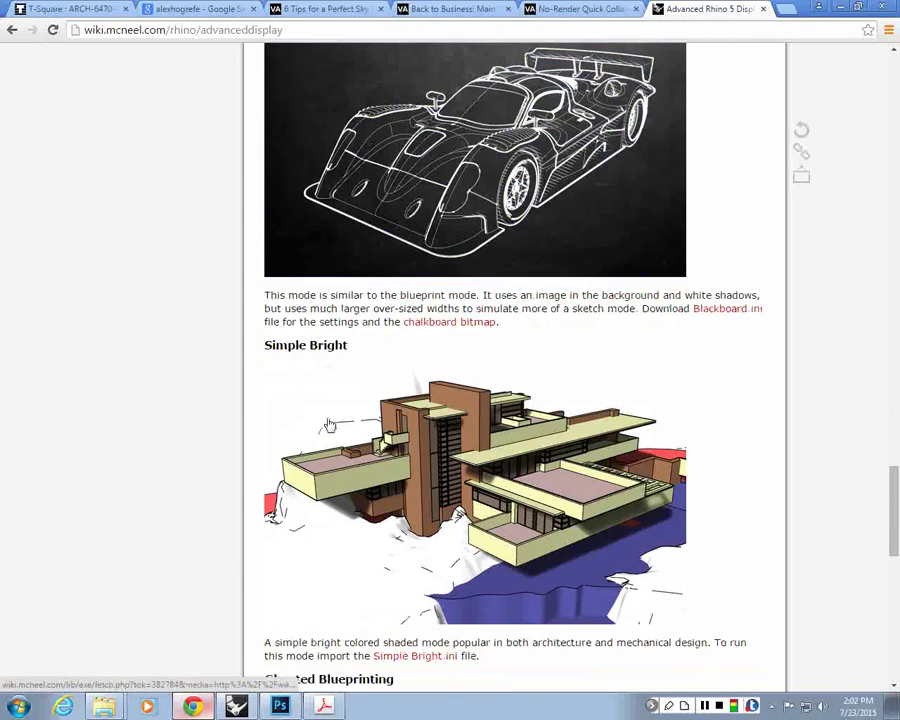
scroll(408, 454, down, 3)
scroll(407, 457, down, 5)
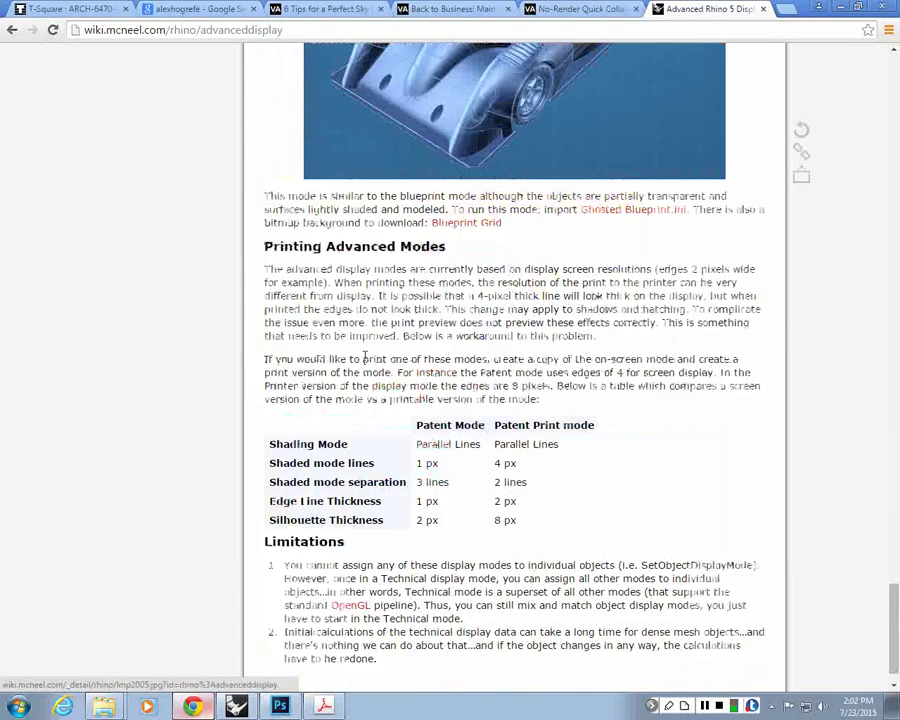
scroll(368, 364, up, 2)
scroll(378, 362, up, 4)
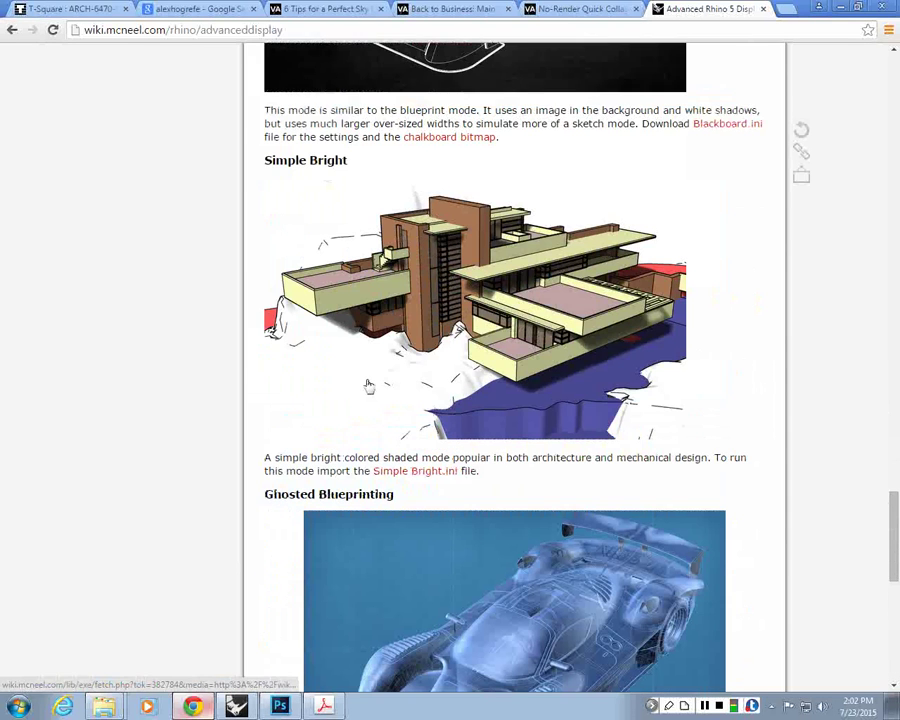
scroll(368, 385, down, 1)
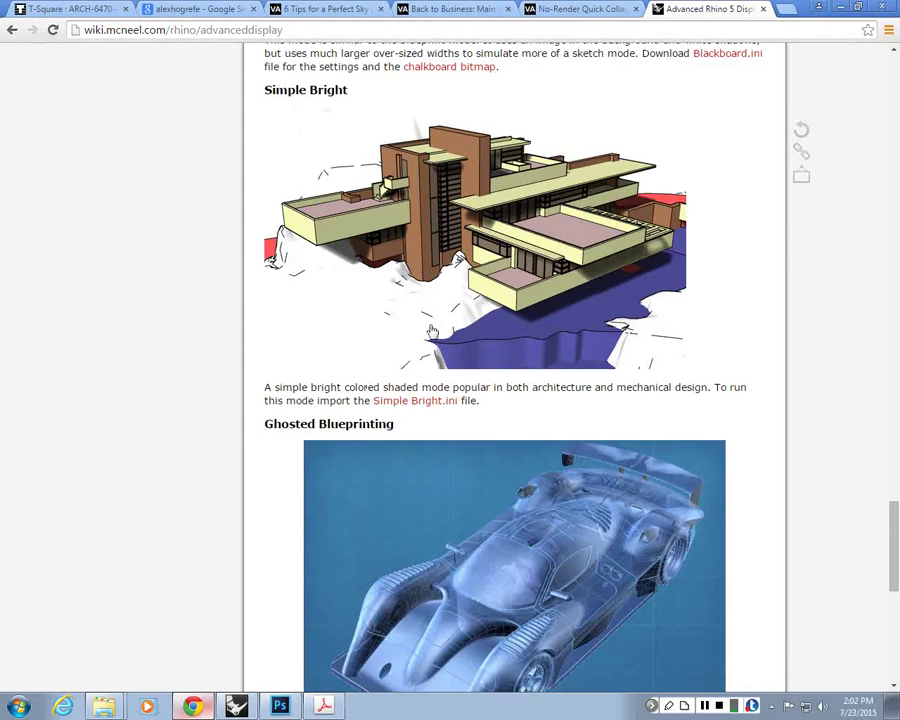
scroll(435, 350, up, 2)
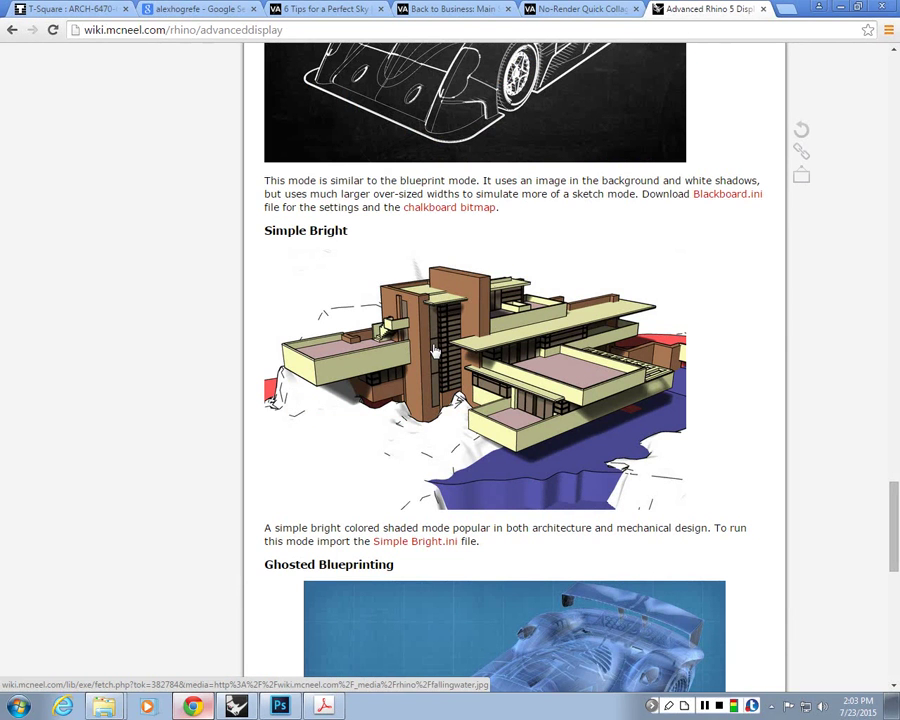
Download the Patent.ini display mode from the wiki's Patent section and read its notes on shadow line angle and line widths
scroll(435, 350, up, 8)
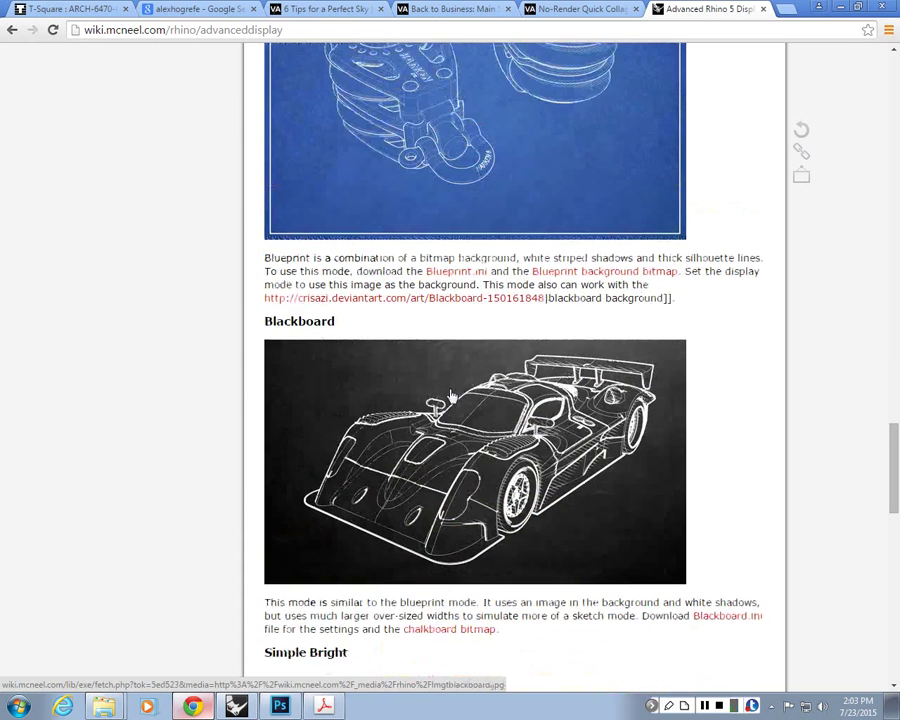
scroll(300, 360, up, 3)
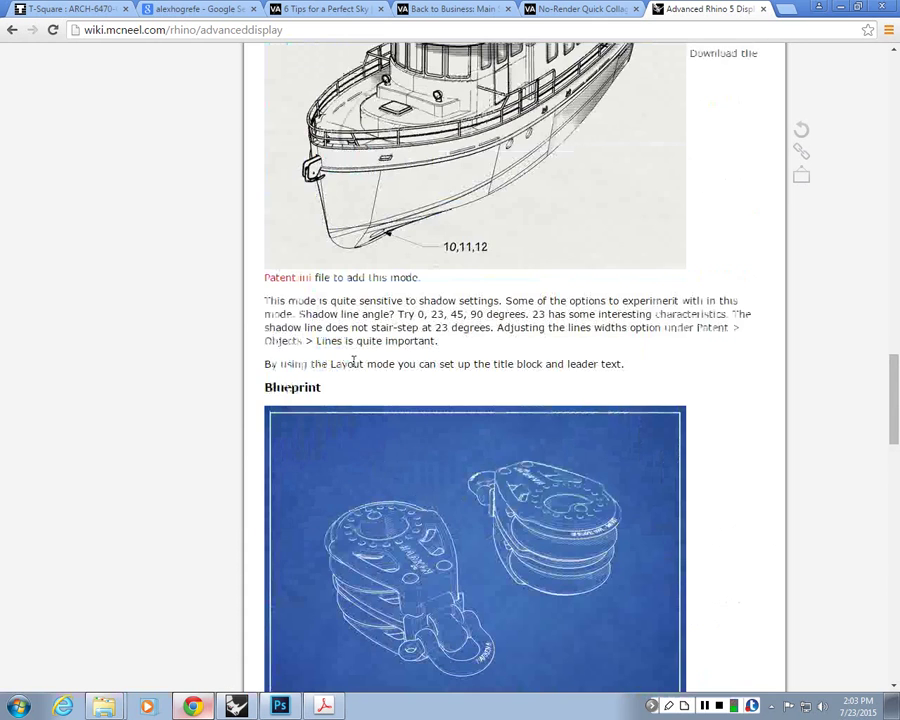
scroll(353, 364, up, 3)
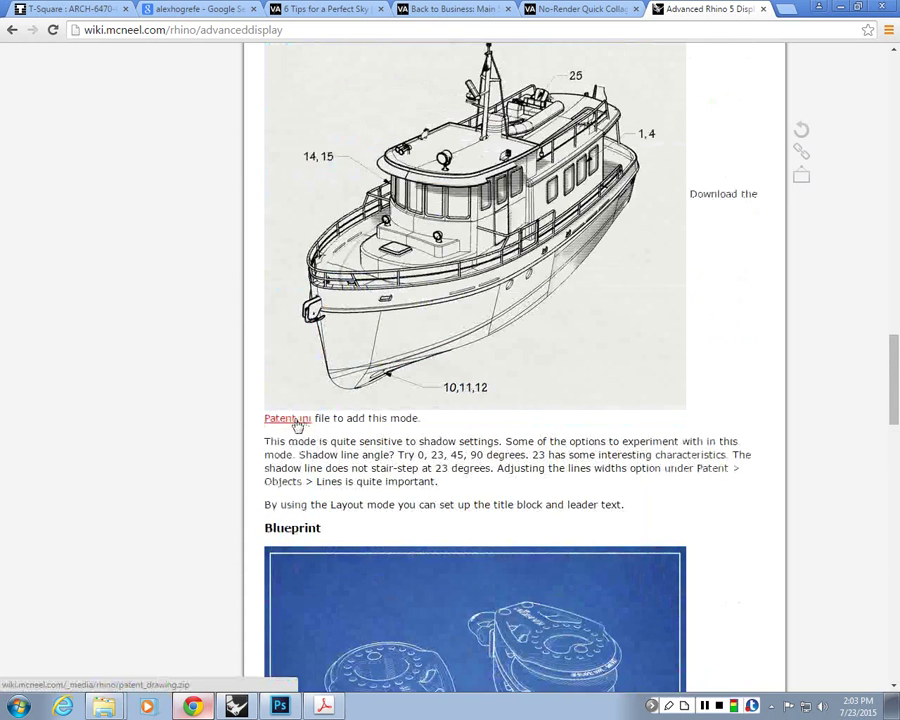
scroll(297, 441, up, 1)
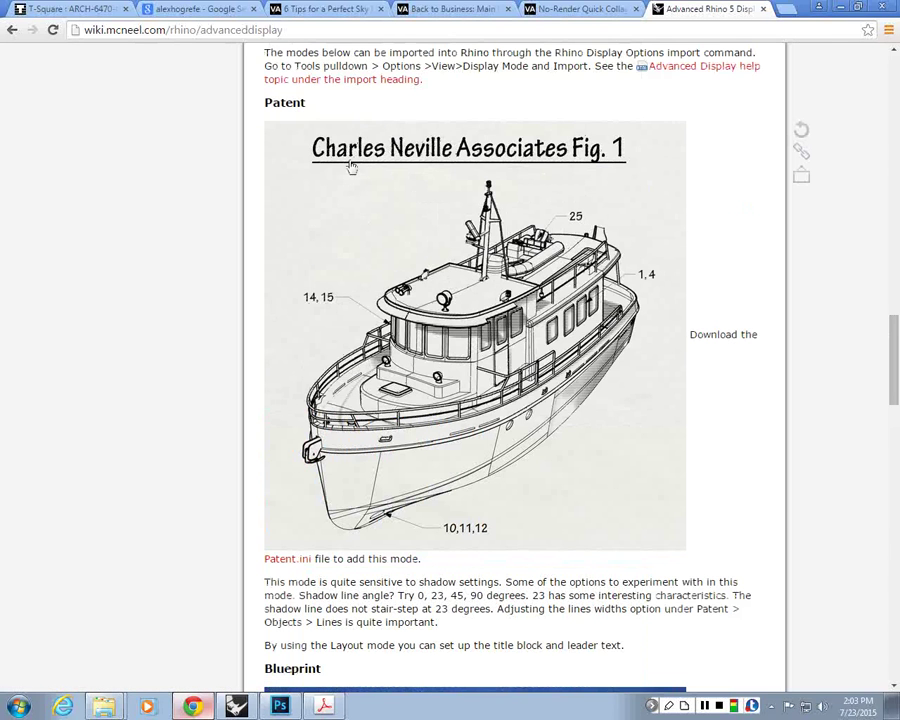
click(305, 559)
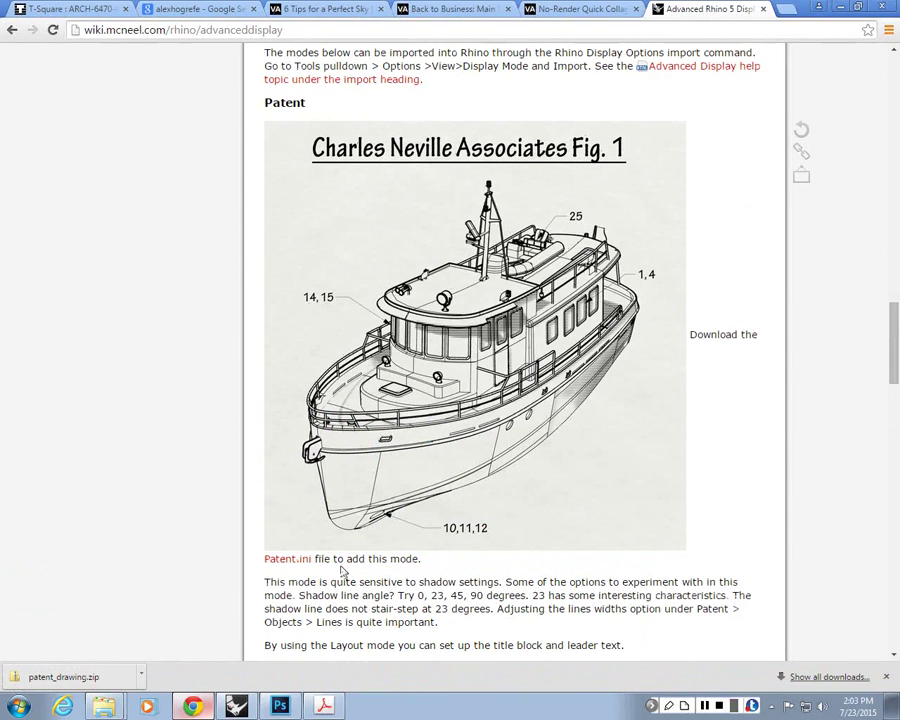
scroll(326, 573, down, 1)
drag(265, 511, 376, 539)
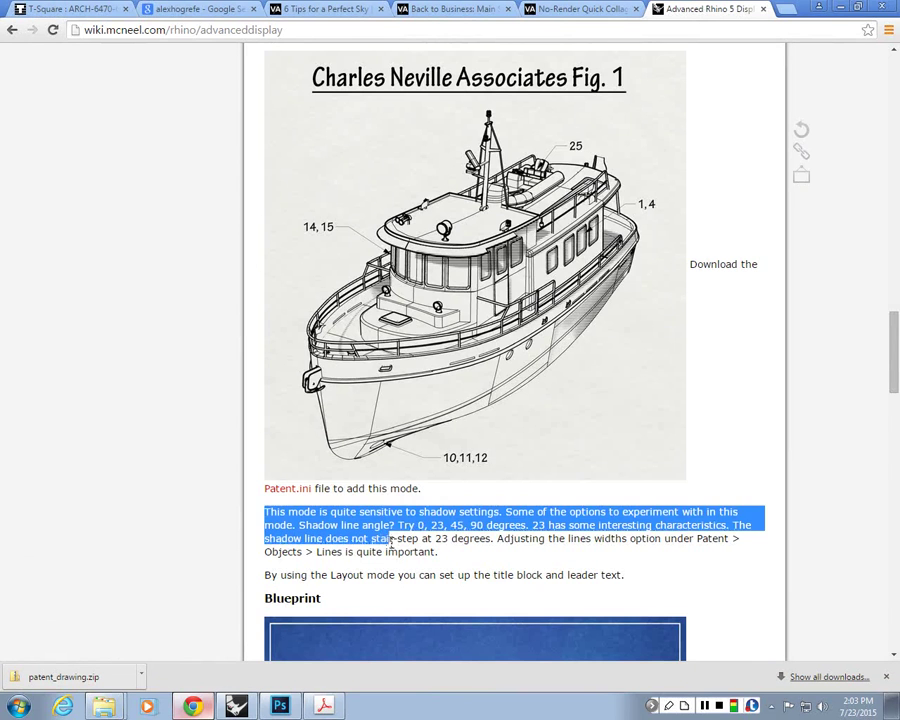
mouse_move(320, 512)
mouse_down()
mouse_move(671, 513)
mouse_move(354, 539)
mouse_move(302, 525)
mouse_move(321, 526)
mouse_up()
drag(398, 525, 440, 552)
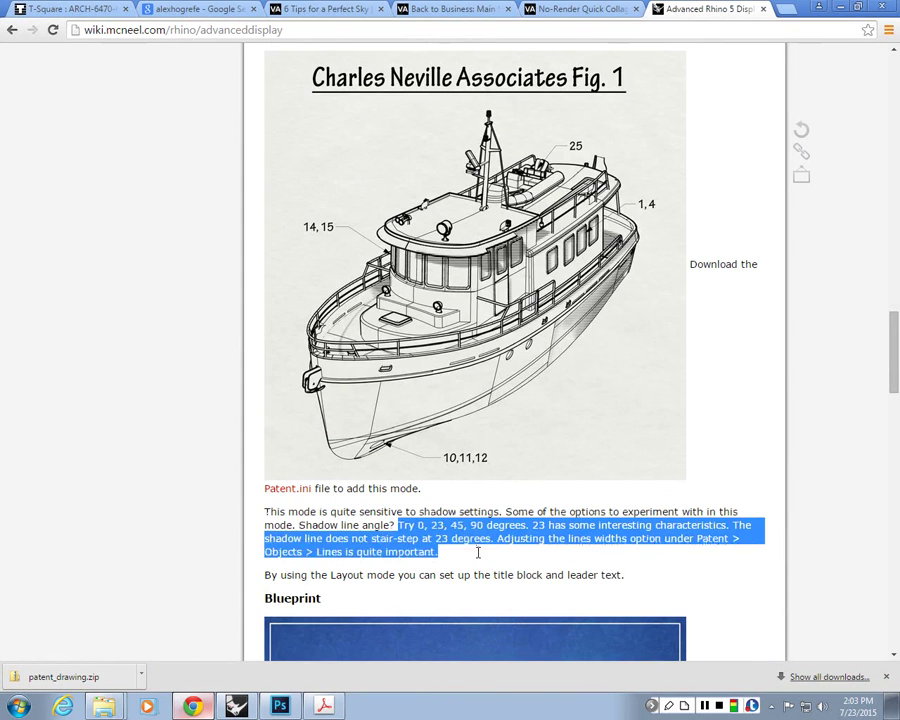
click(225, 577)
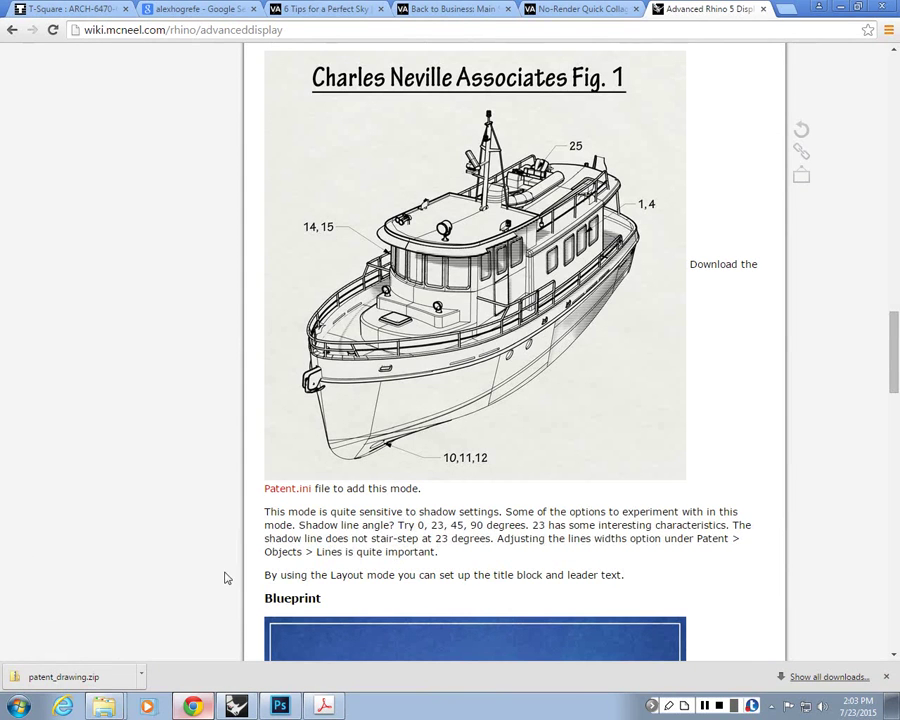
Open the downloaded patent_drawing.zip, clear the windows covering the desktop and copy Patent Drawing.ini onto it
click(130, 675)
click(840, 7)
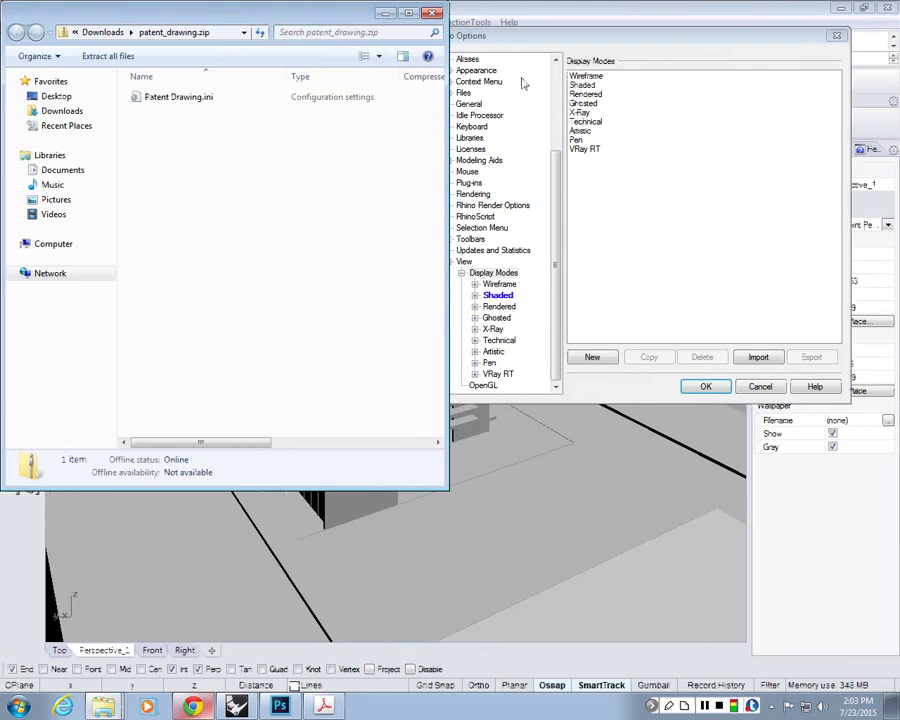
click(866, 5)
click(836, 37)
click(841, 7)
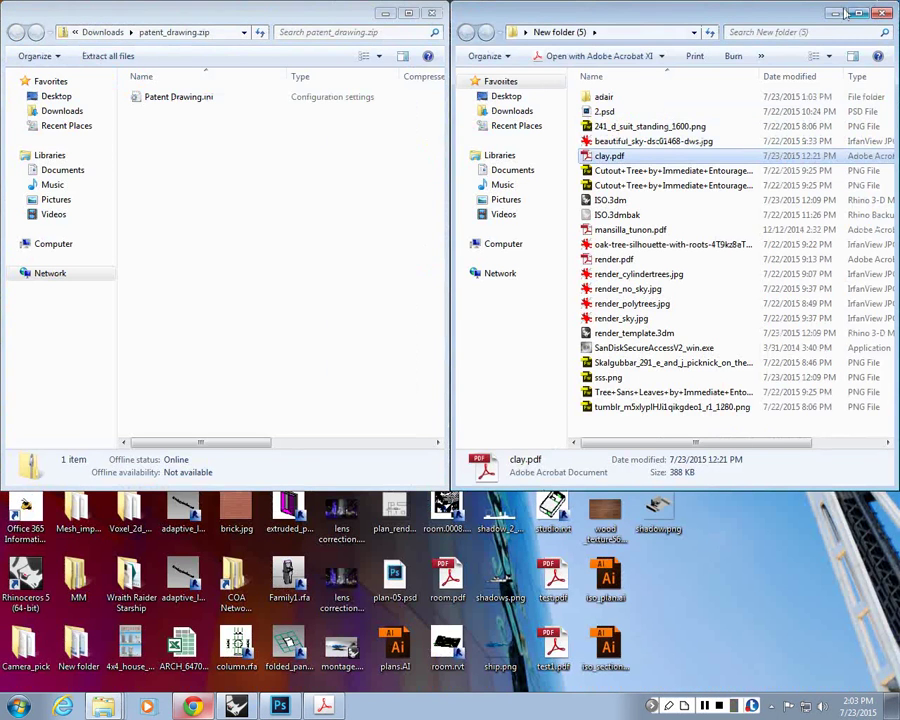
click(840, 12)
drag(173, 97, 727, 80)
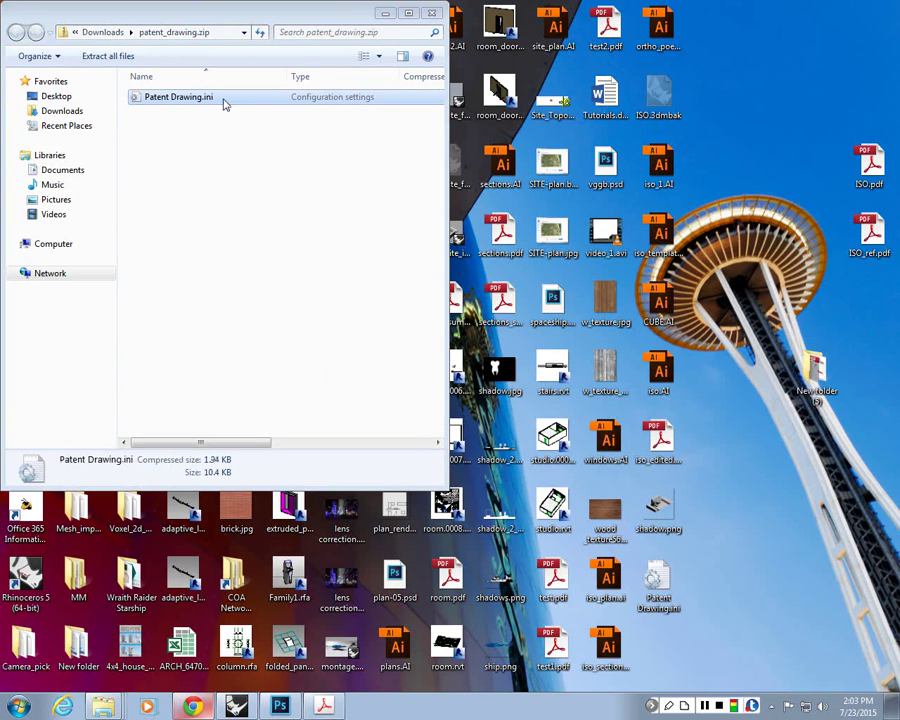
click(233, 115)
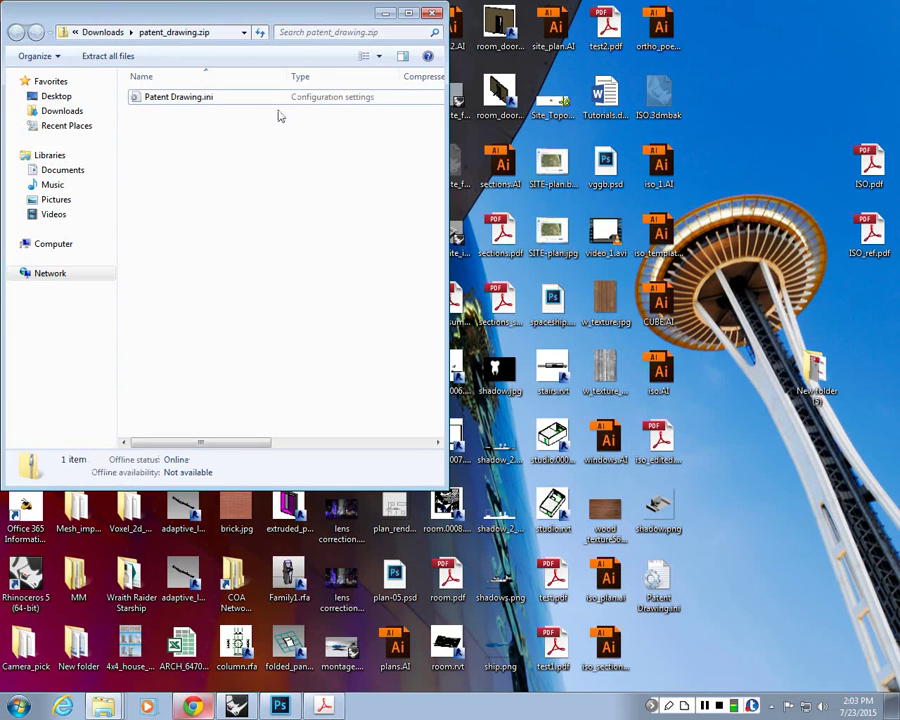
click(795, 622)
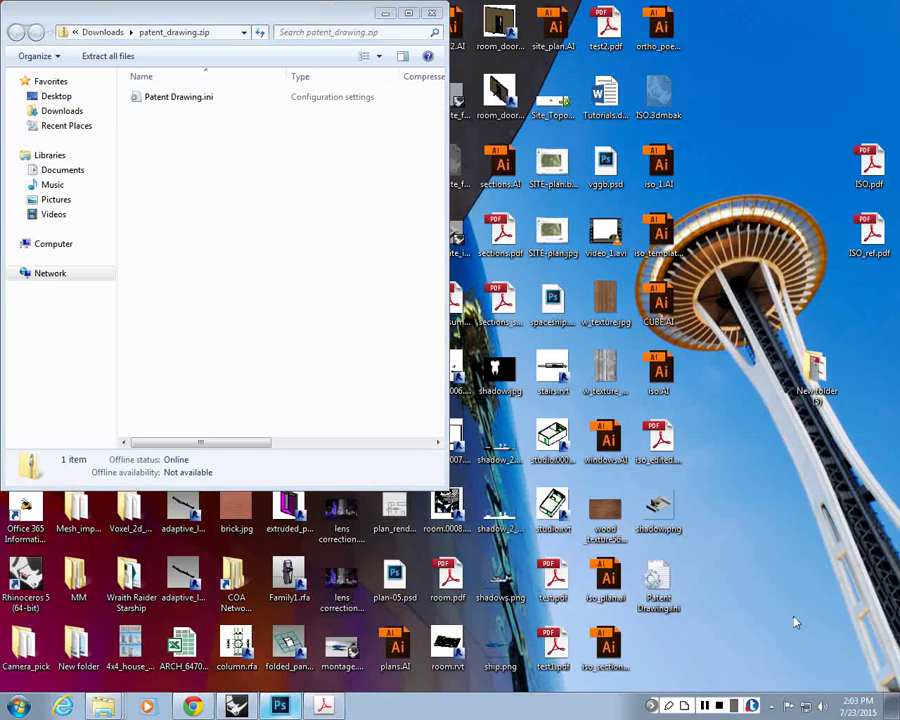
Switch back to Chrome and download the Blueprint.ini display mode from the wiki's Blueprint section
click(234, 706)
click(199, 706)
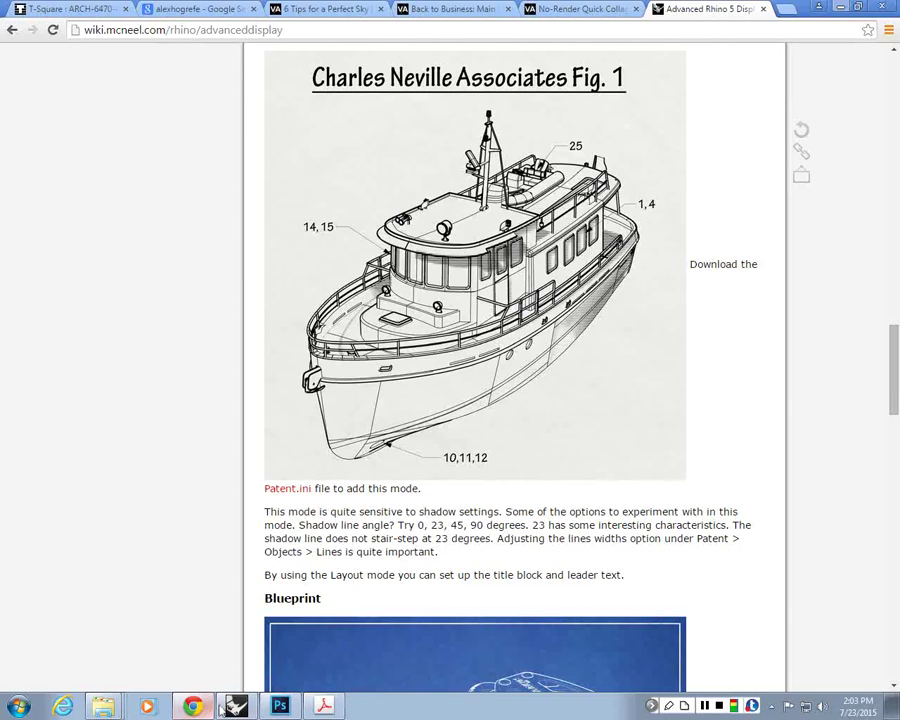
scroll(340, 517, down, 5)
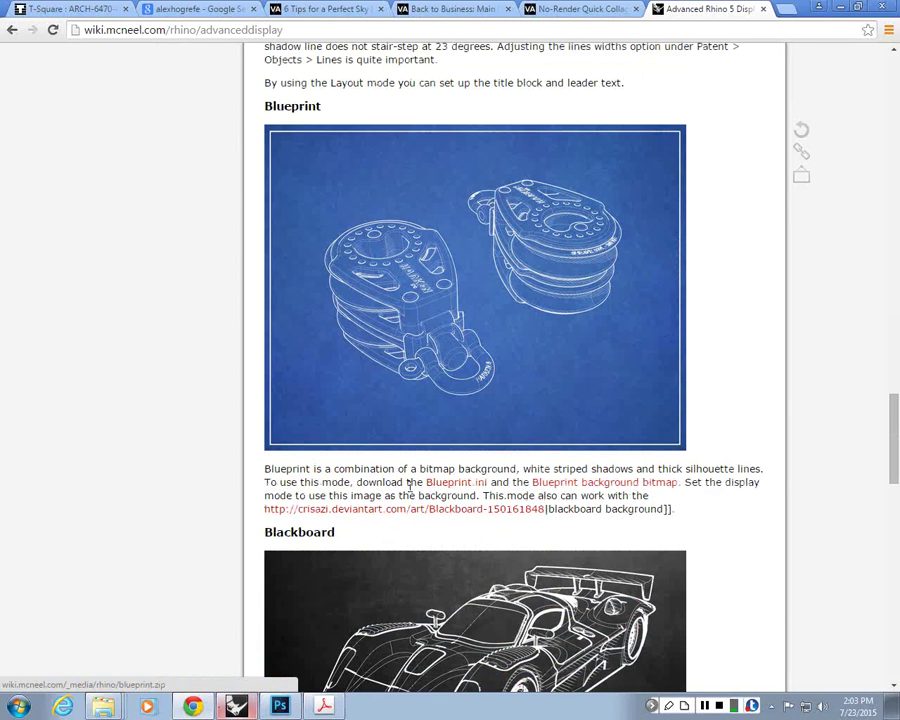
click(456, 484)
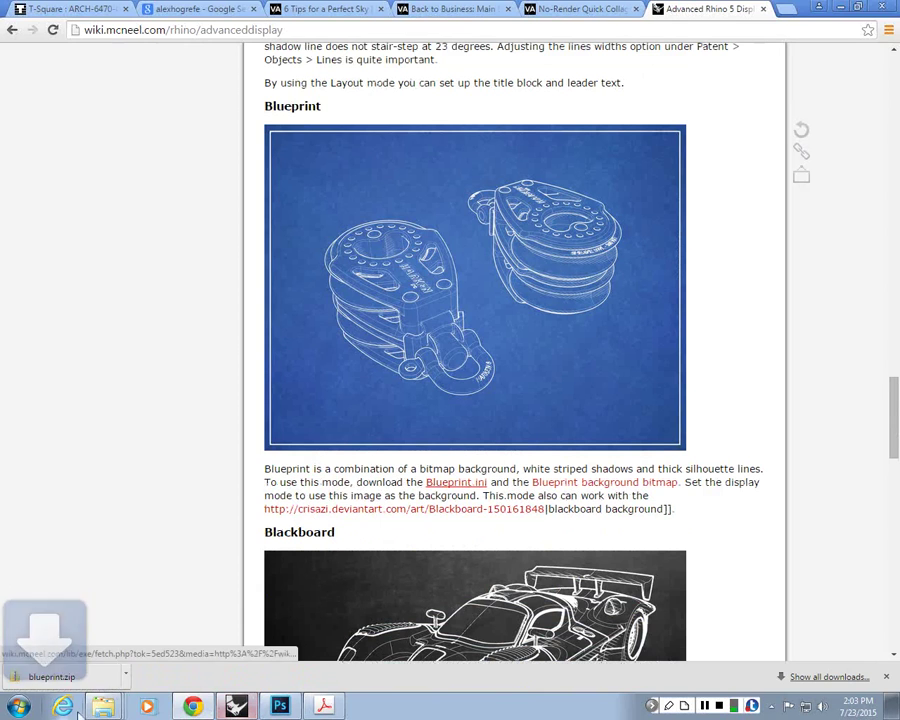
Copy Blueprint.ini from the opened blueprint.zip onto the desktop and close the archive window
click(843, 7)
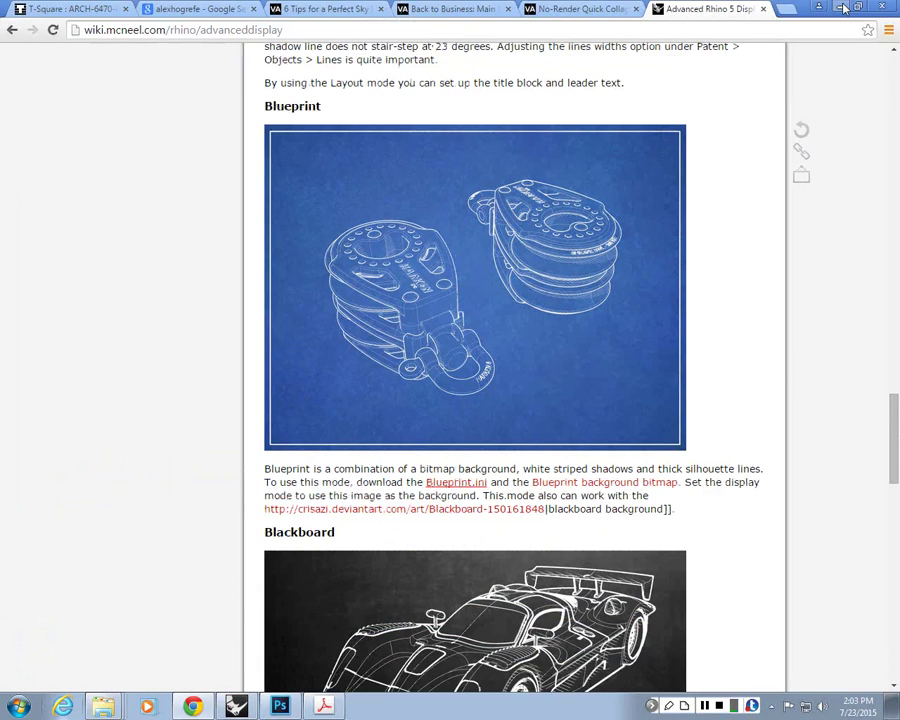
click(843, 8)
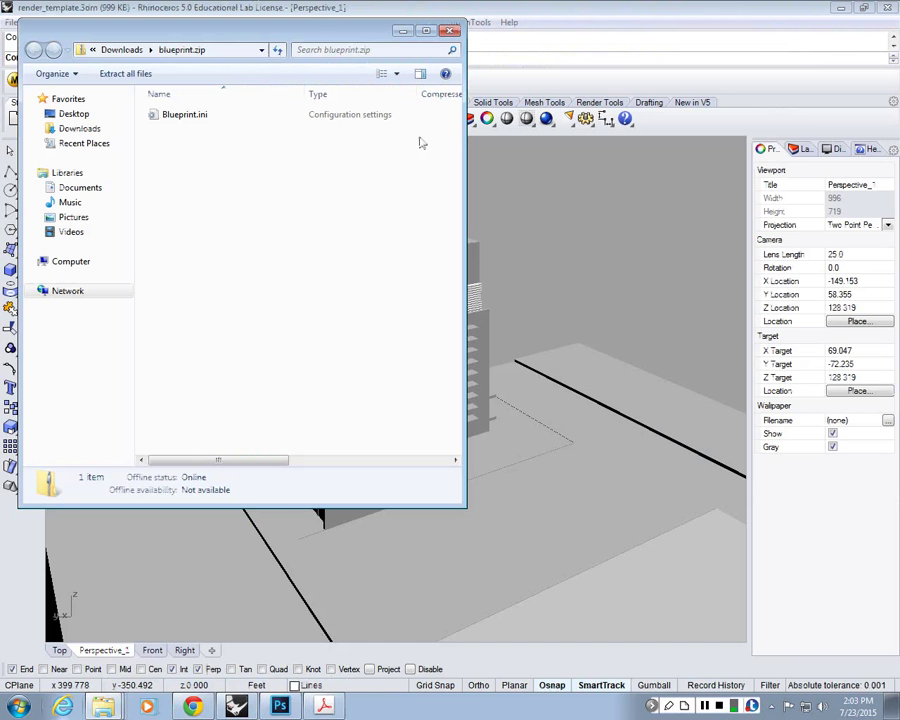
click(843, 8)
click(184, 114)
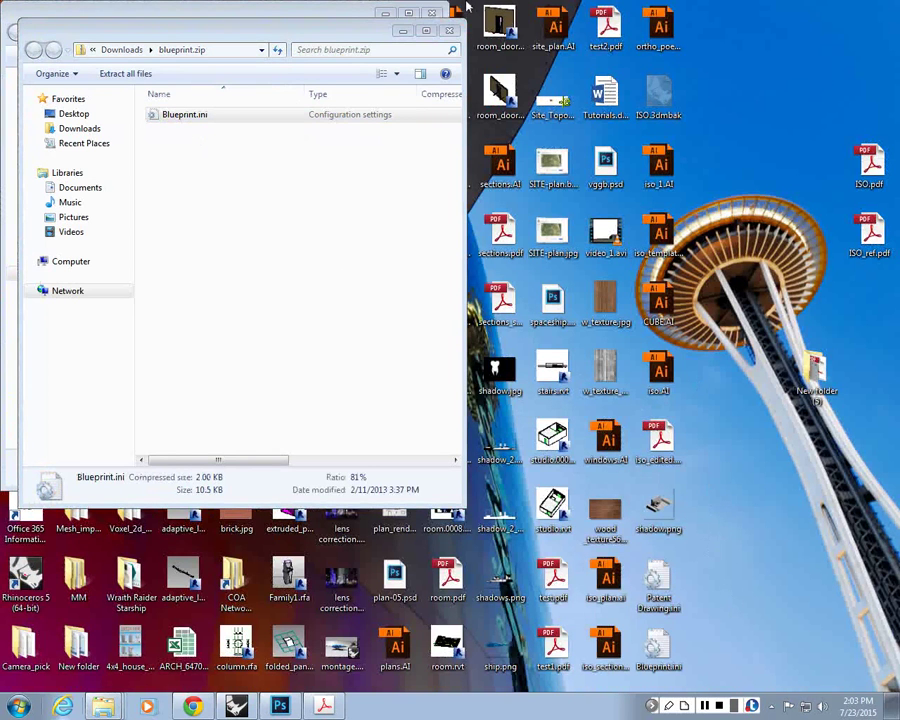
click(449, 30)
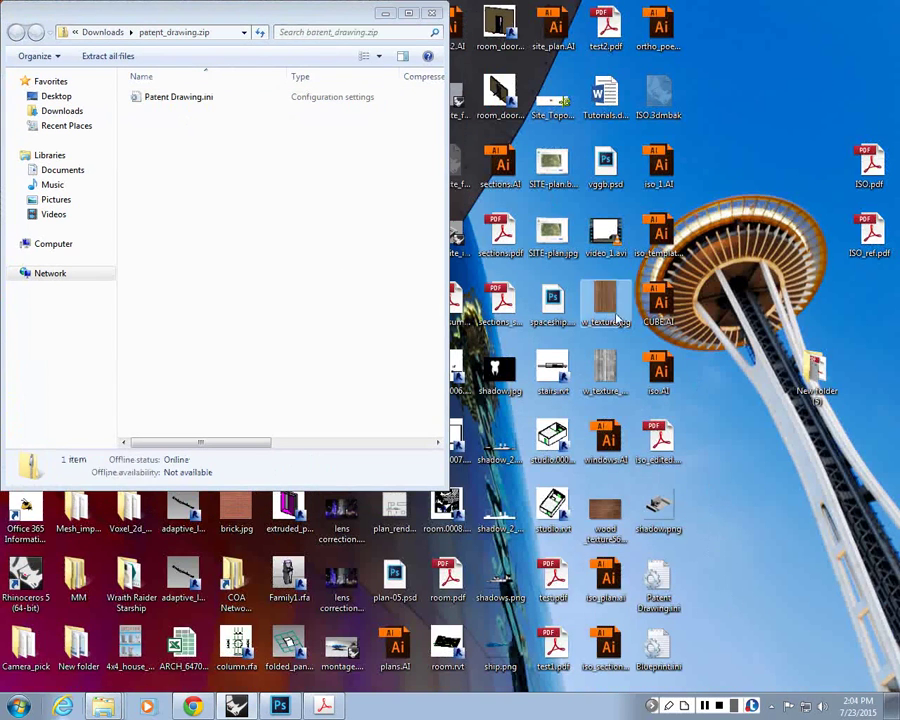
Switch to Rhino and open the Rhino options at the Display Modes page
click(236, 706)
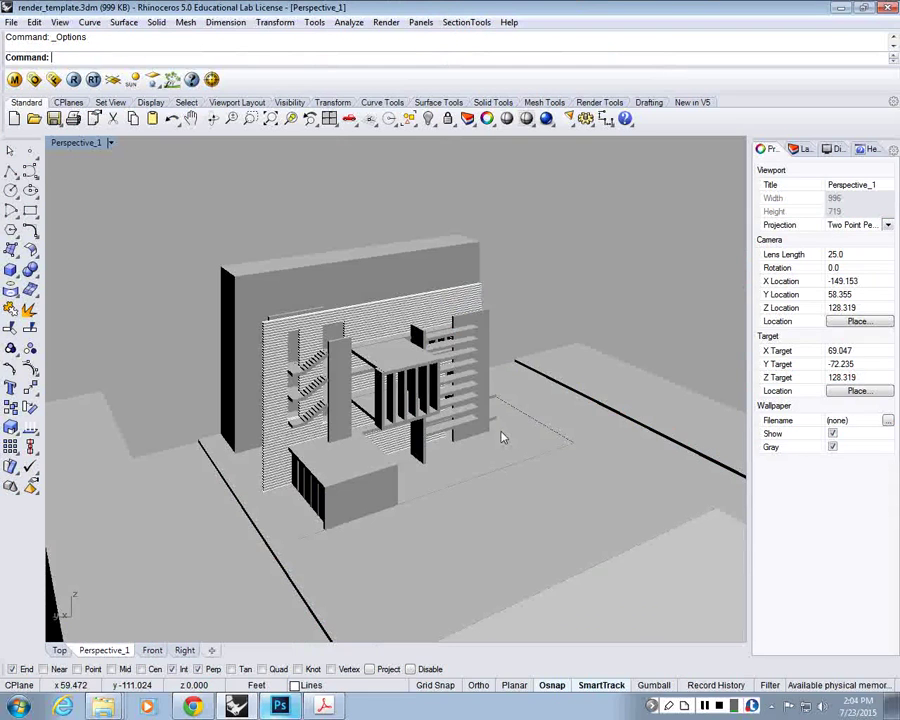
click(314, 22)
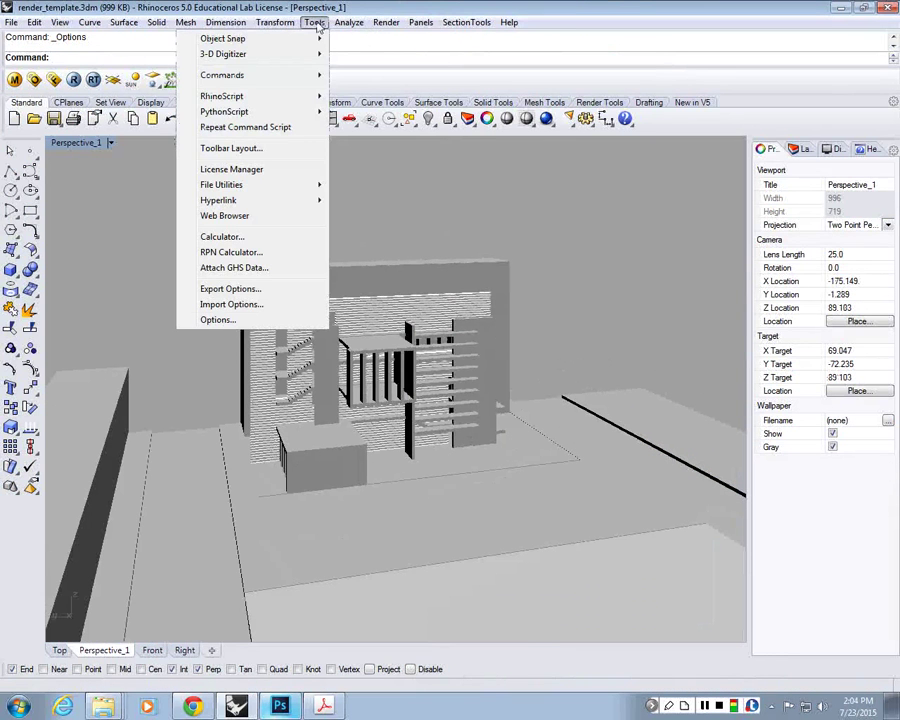
click(218, 320)
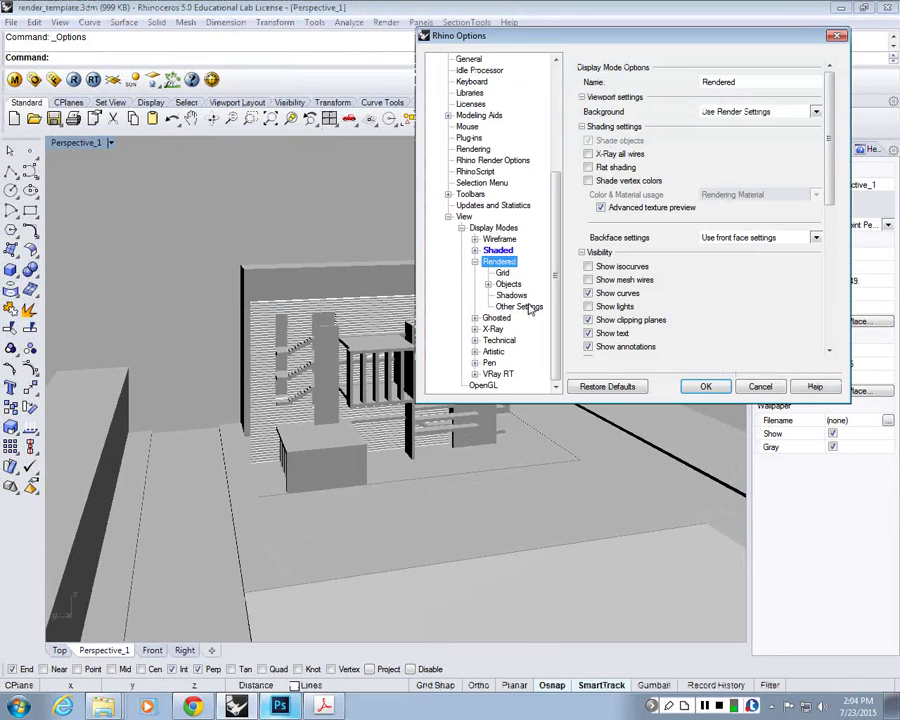
scroll(475, 285, up, 2)
click(480, 274)
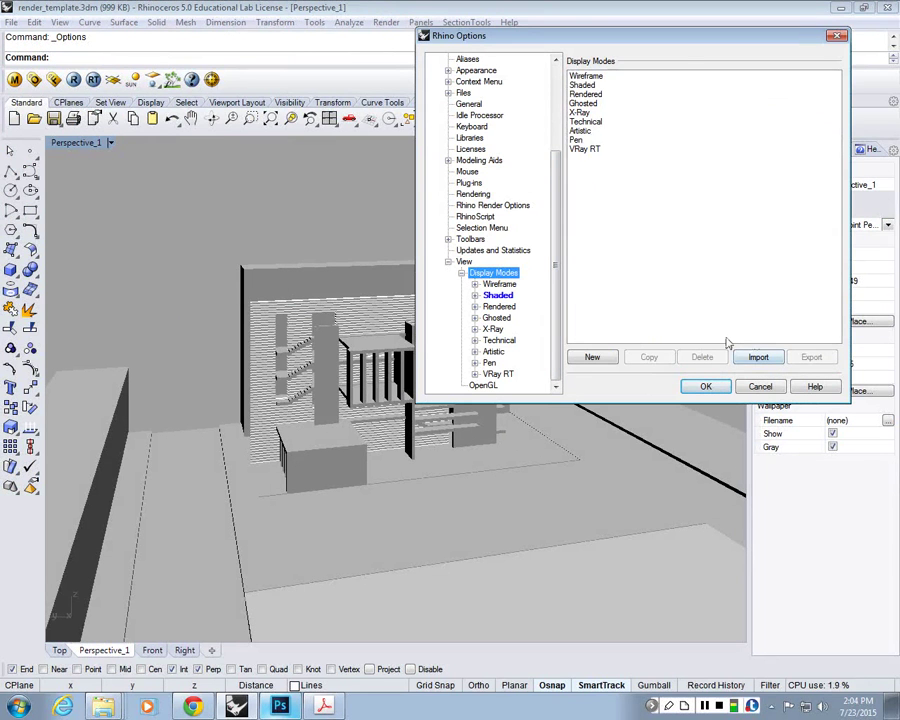
Import the Blueprint display mode from Blueprint.ini on the desktop and accept the options
click(757, 358)
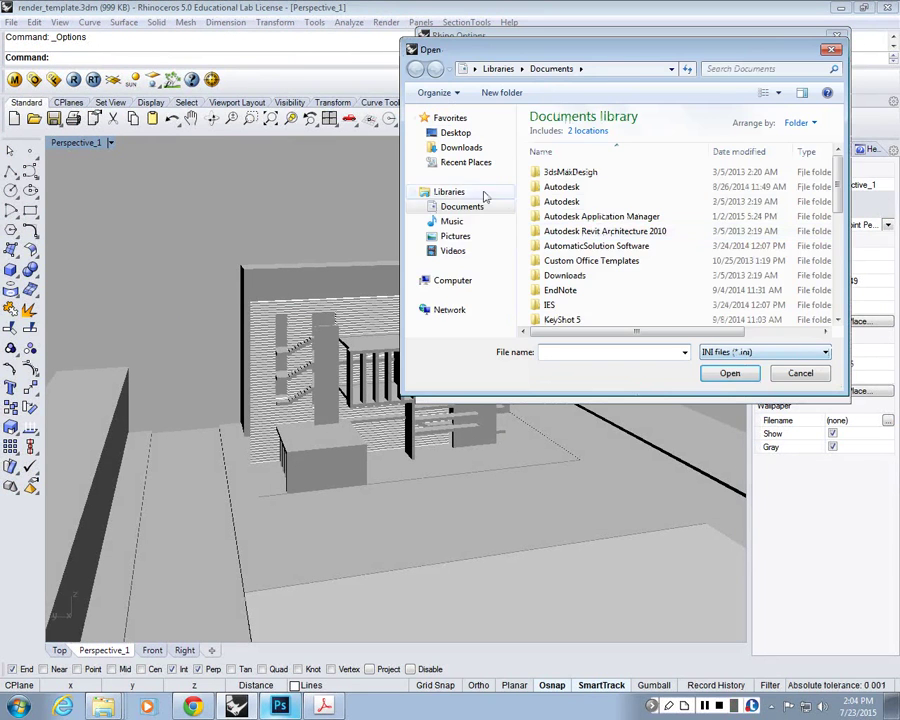
click(455, 152)
scroll(822, 275, down, 5)
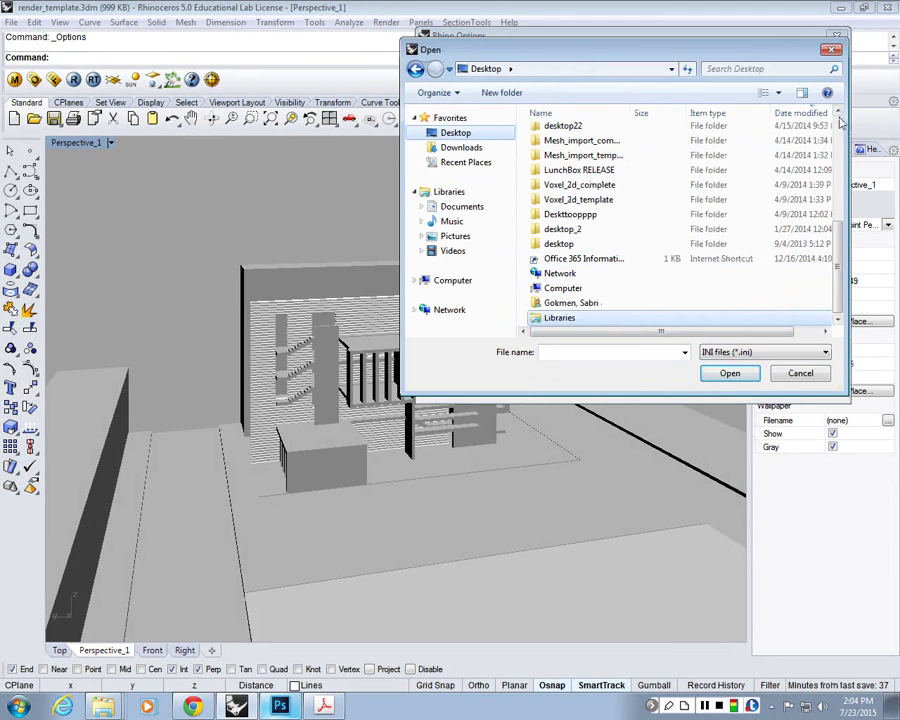
scroll(566, 127, up, 5)
click(566, 132)
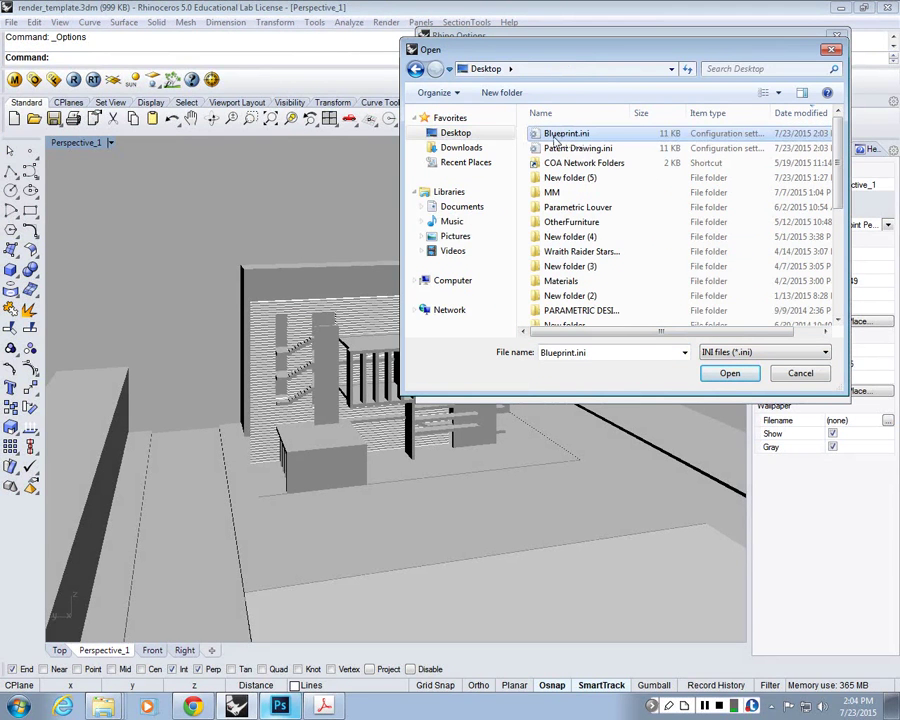
click(729, 373)
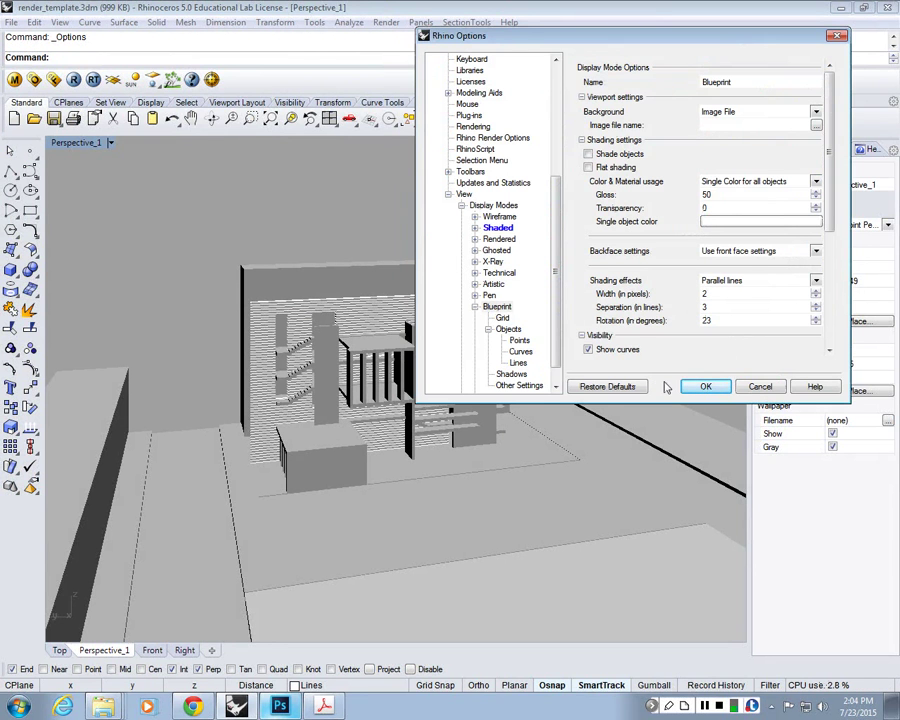
click(705, 386)
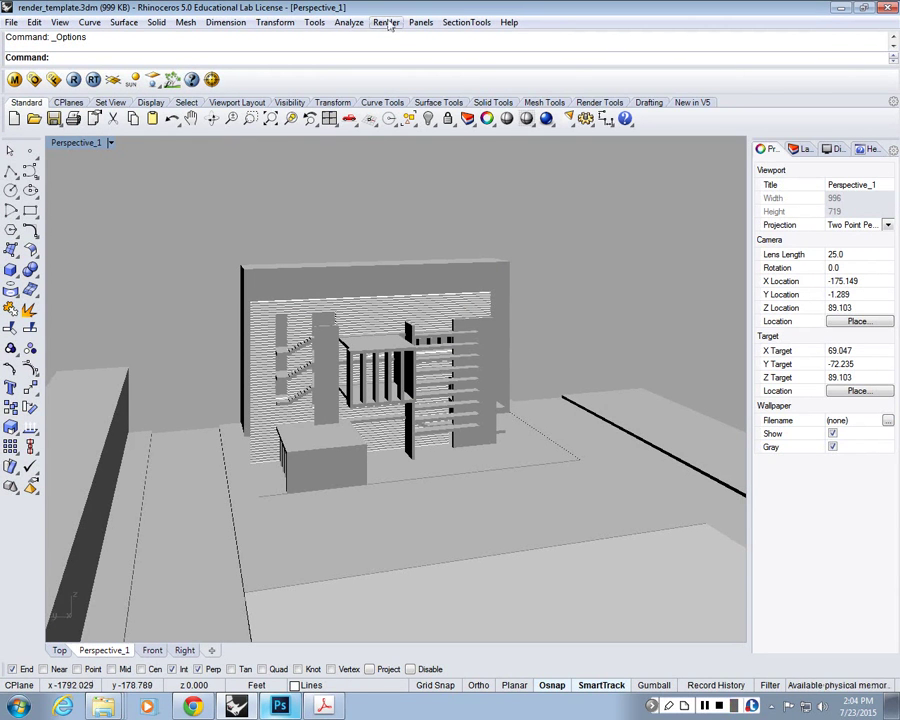
Reopen the Display Modes options, import Patent Drawing.ini from the desktop and accept the options
click(314, 22)
click(217, 320)
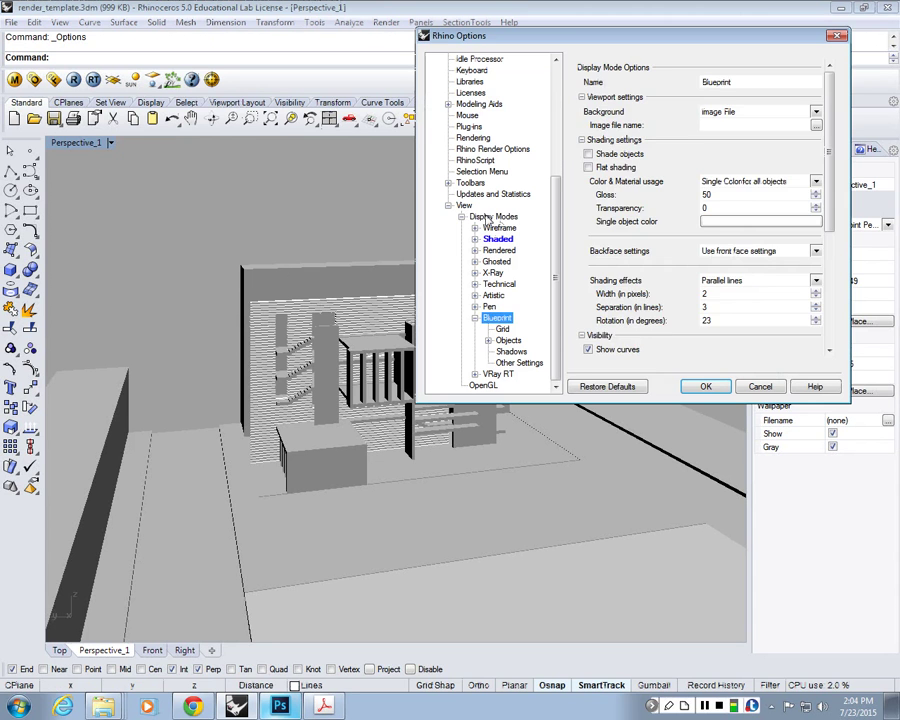
click(500, 217)
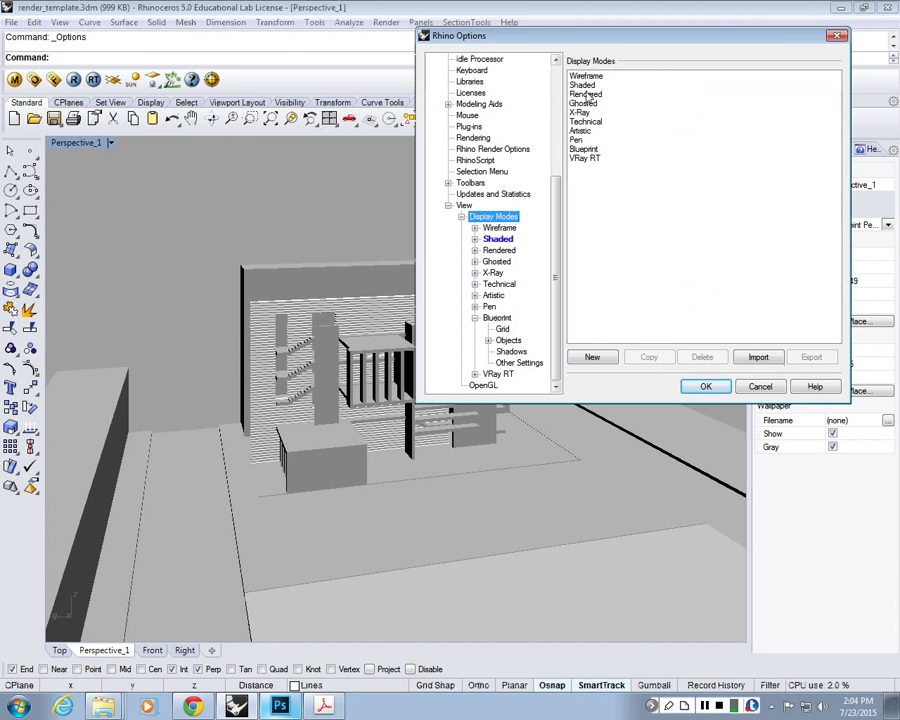
click(758, 357)
drag(620, 52, 205, 16)
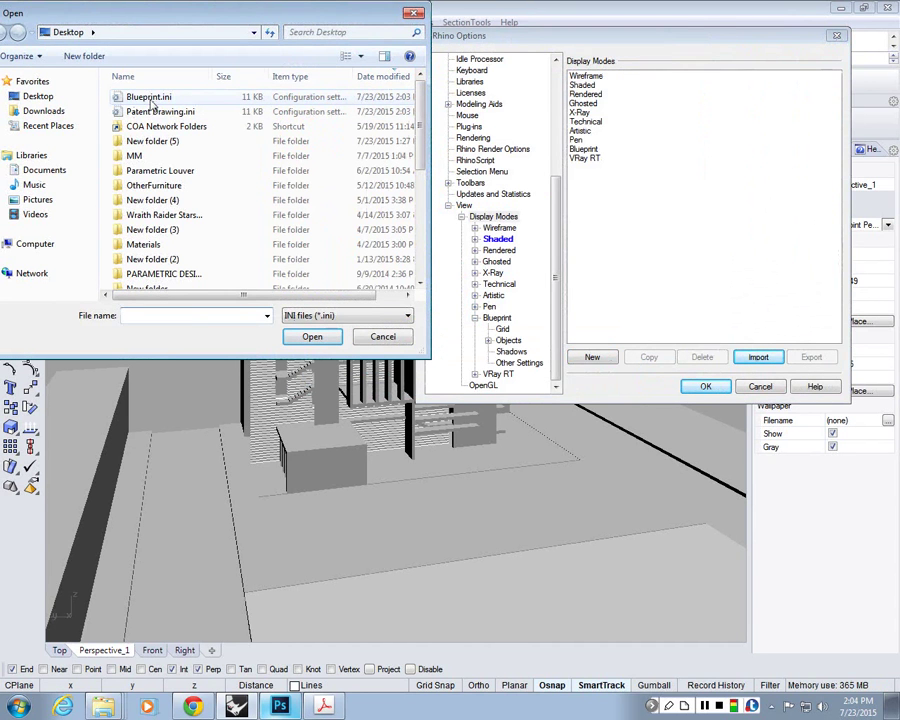
click(155, 112)
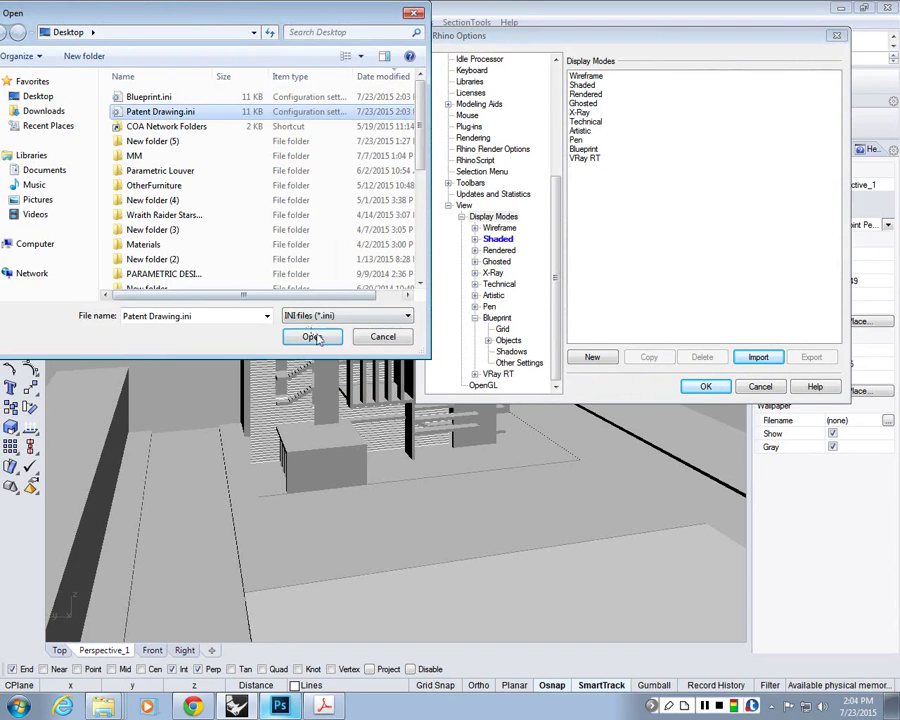
click(312, 337)
click(500, 193)
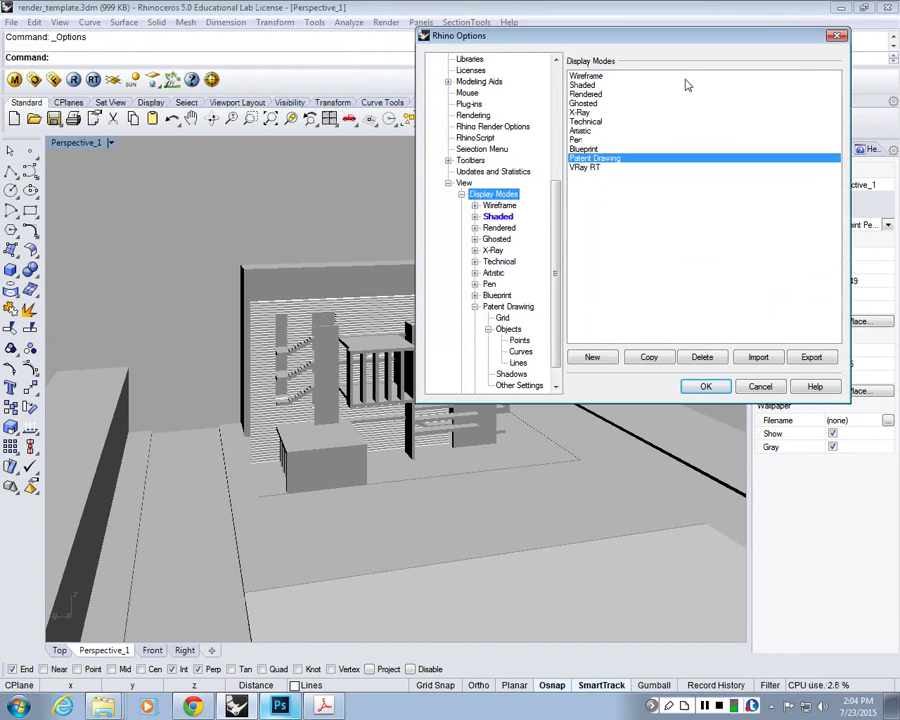
click(705, 386)
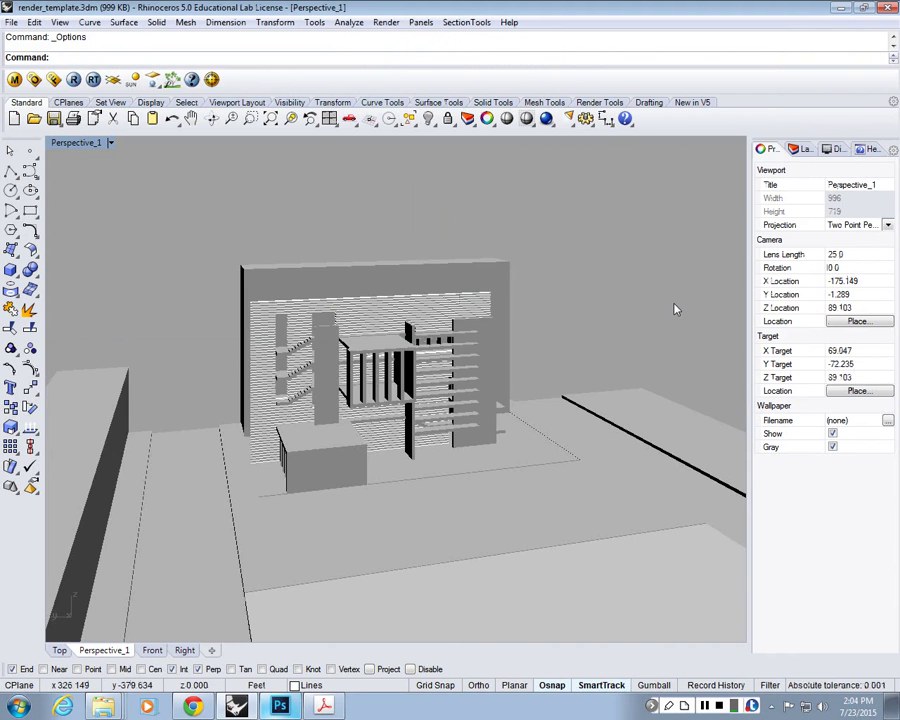
Set the Perspective_1 viewport's display mode to Blueprint and view the building model in it
right_drag(675, 310, 585, 519)
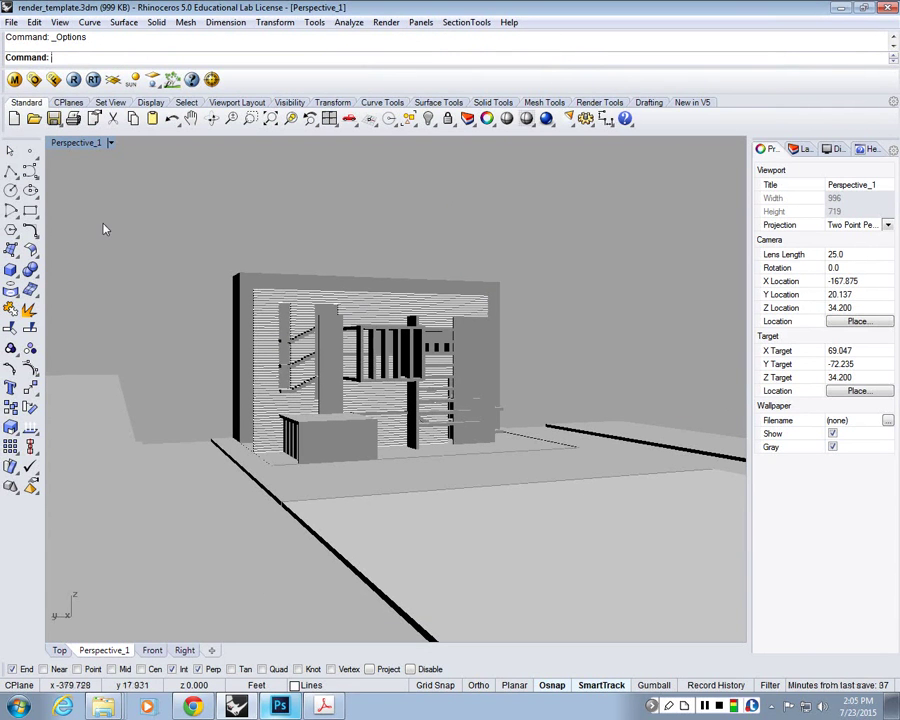
click(76, 144)
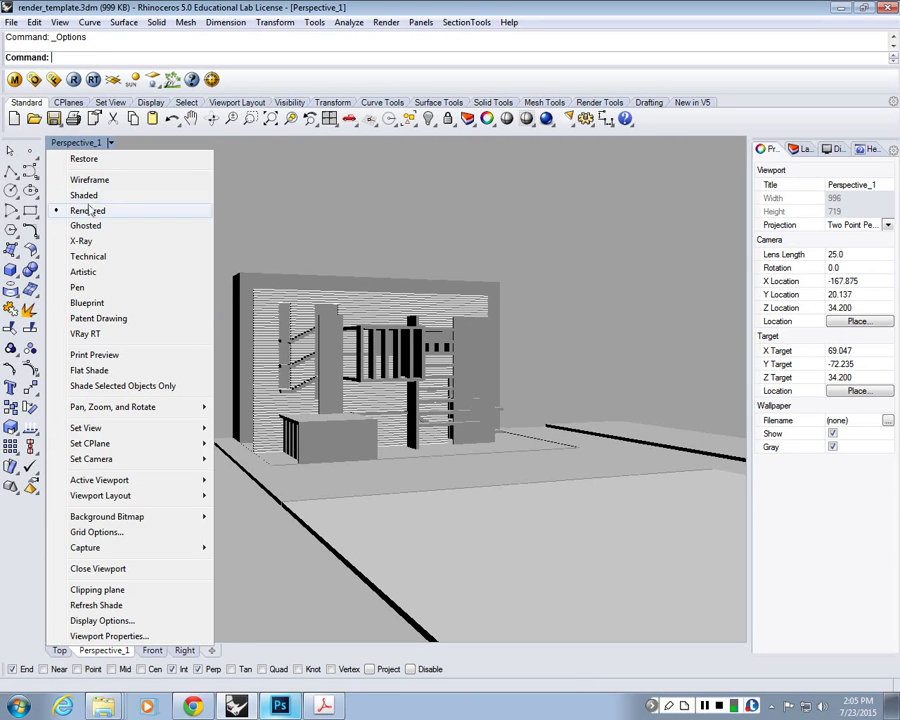
click(105, 308)
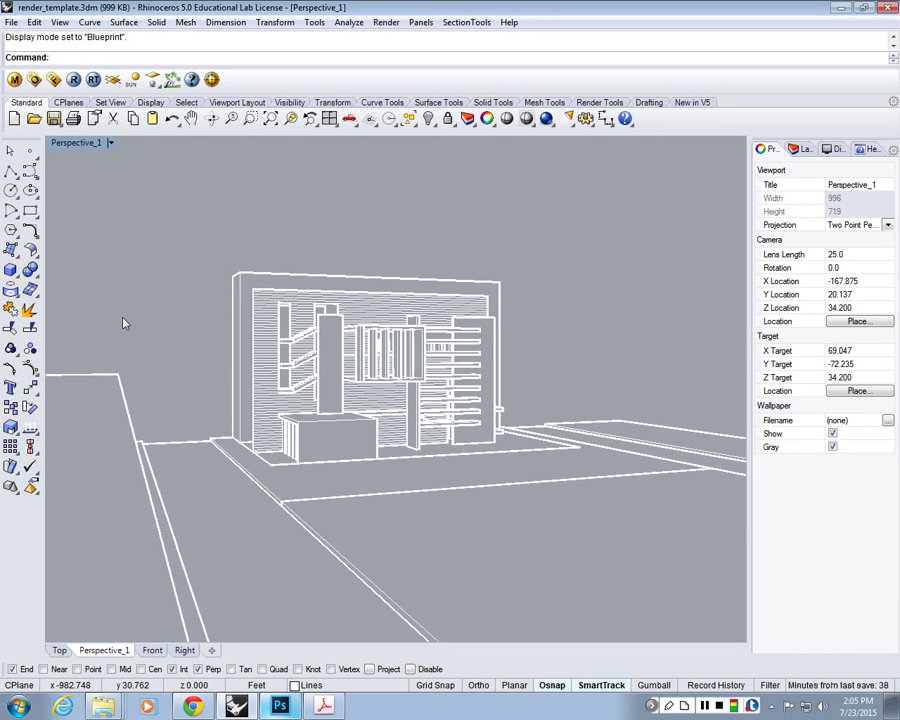
right_drag(123, 323, 358, 305)
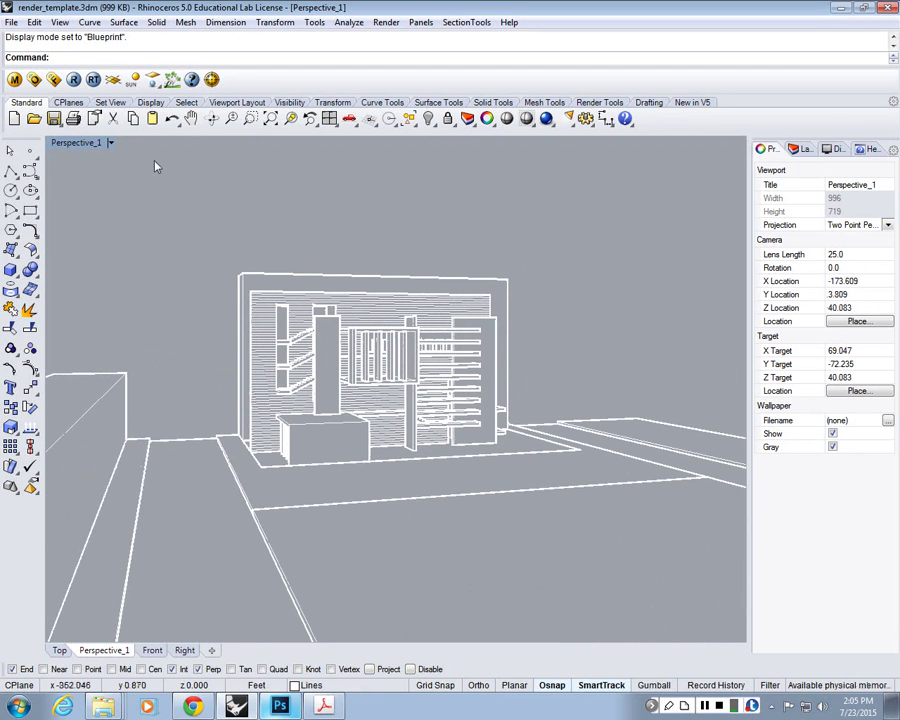
Change the Perspective_1 viewport's display mode to Patent Drawing and view the building model from another angle
click(110, 142)
click(92, 319)
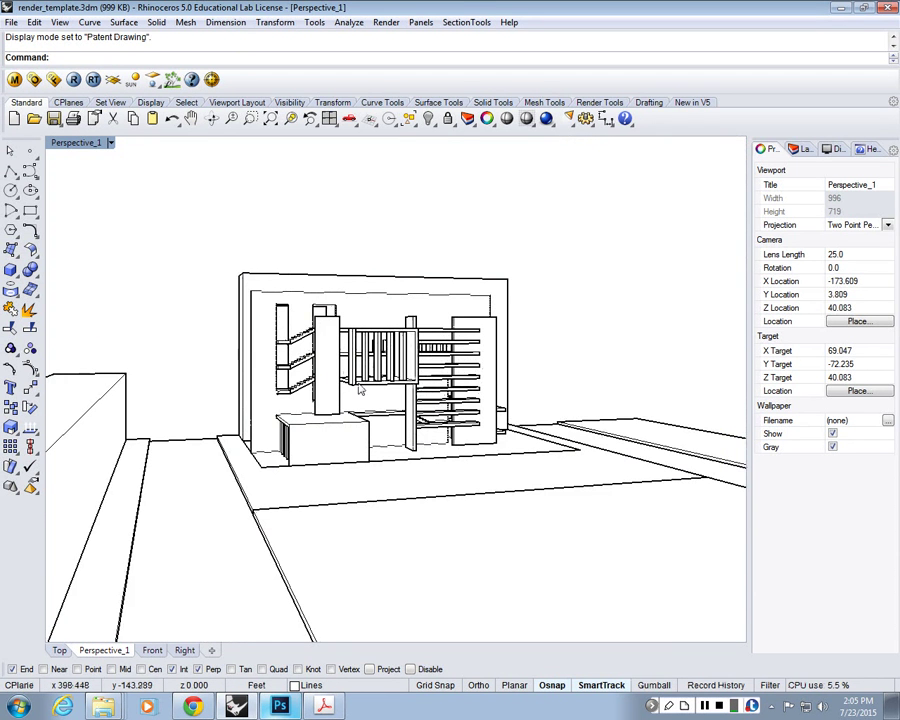
right_drag(356, 384, 380, 372)
scroll(398, 369, up, 4)
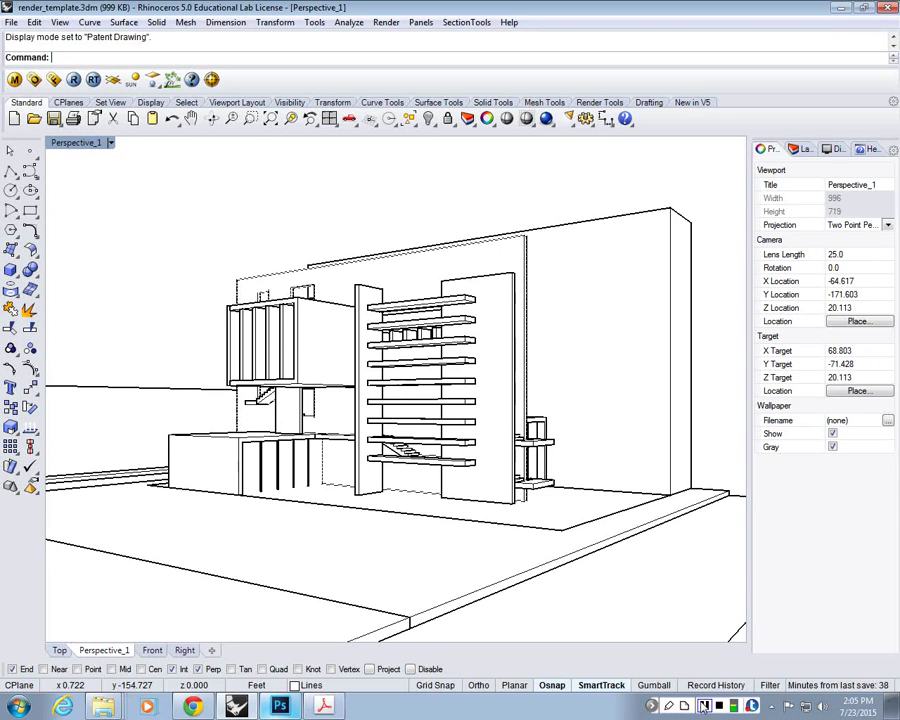
Restore the saved named view Perspective_1 in the viewport
click(101, 144)
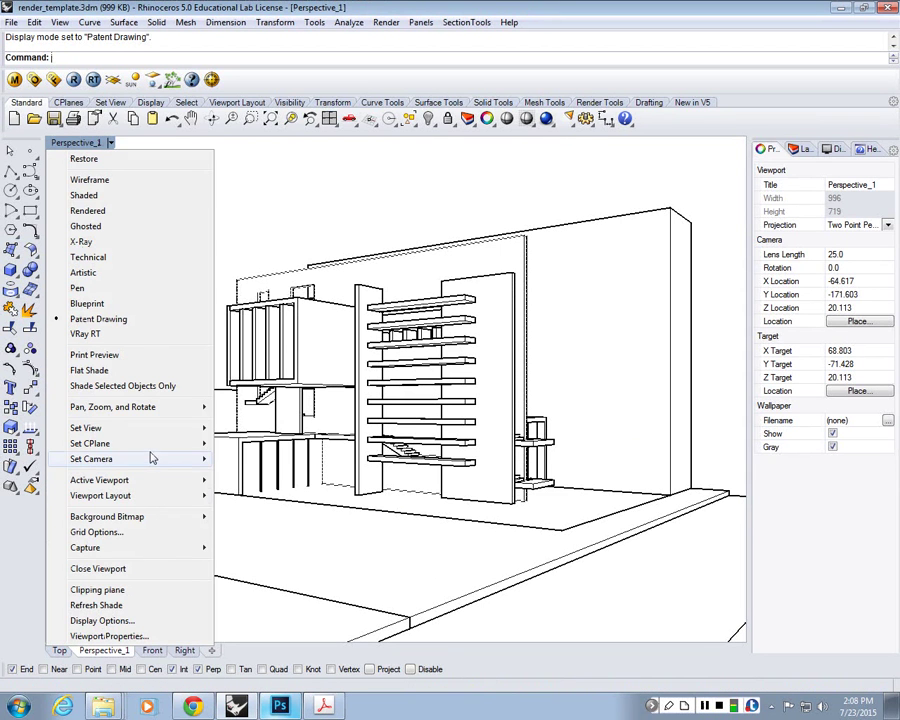
mouse_move(150, 428)
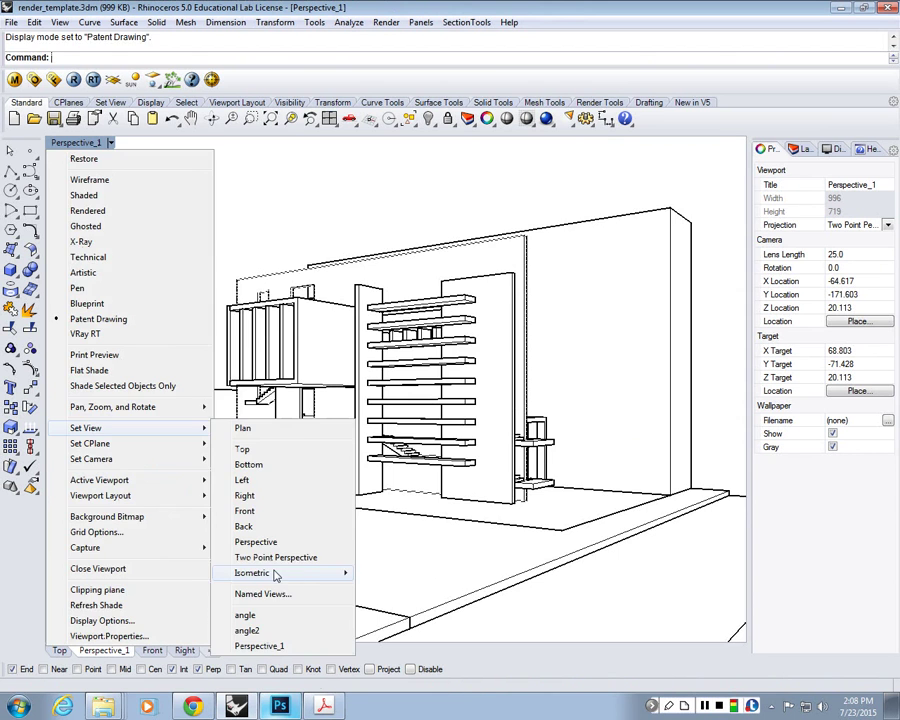
click(268, 647)
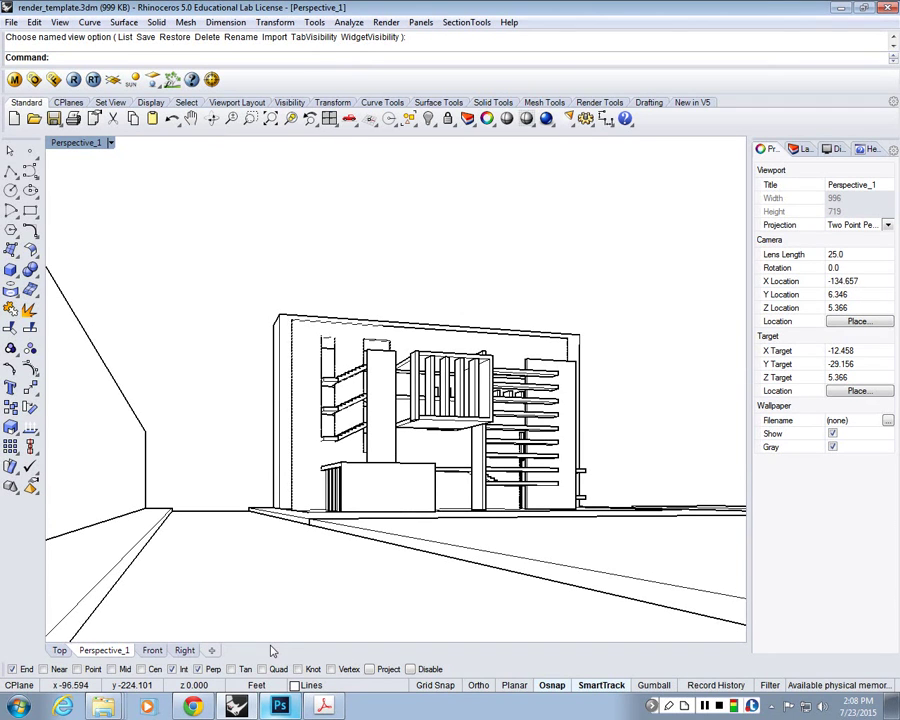
Start the -ViewCaptureToFile command and browse to the desktop as the save location for the capture
text(v)
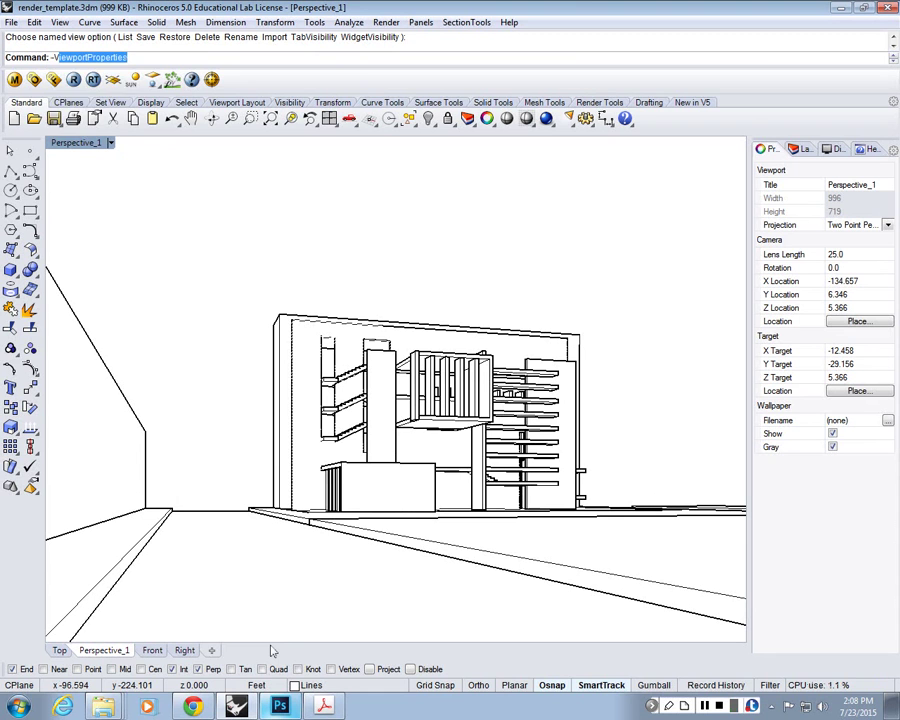
text(ie)
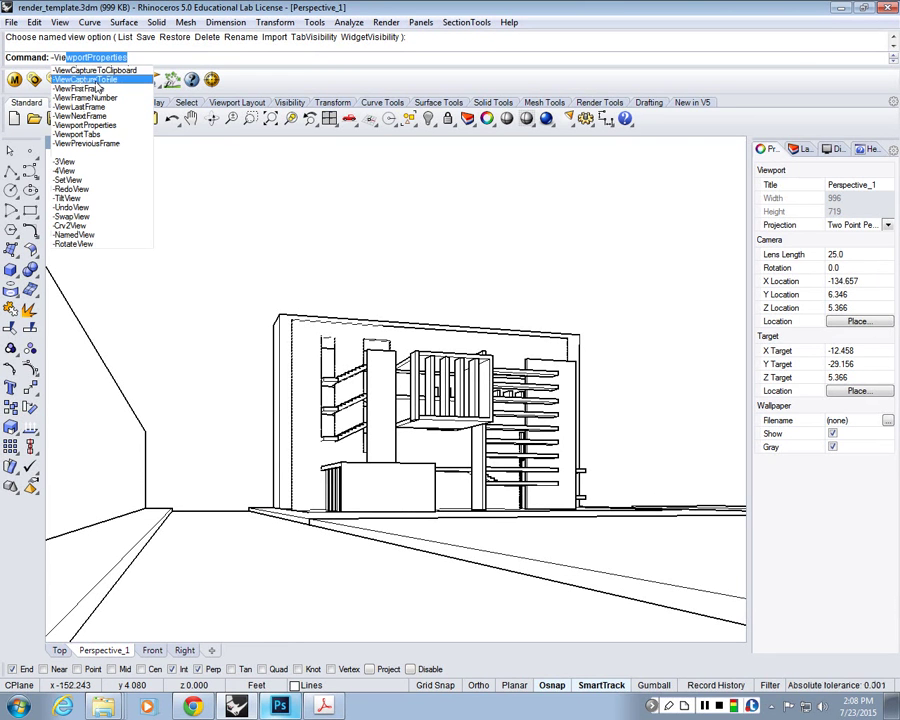
click(96, 80)
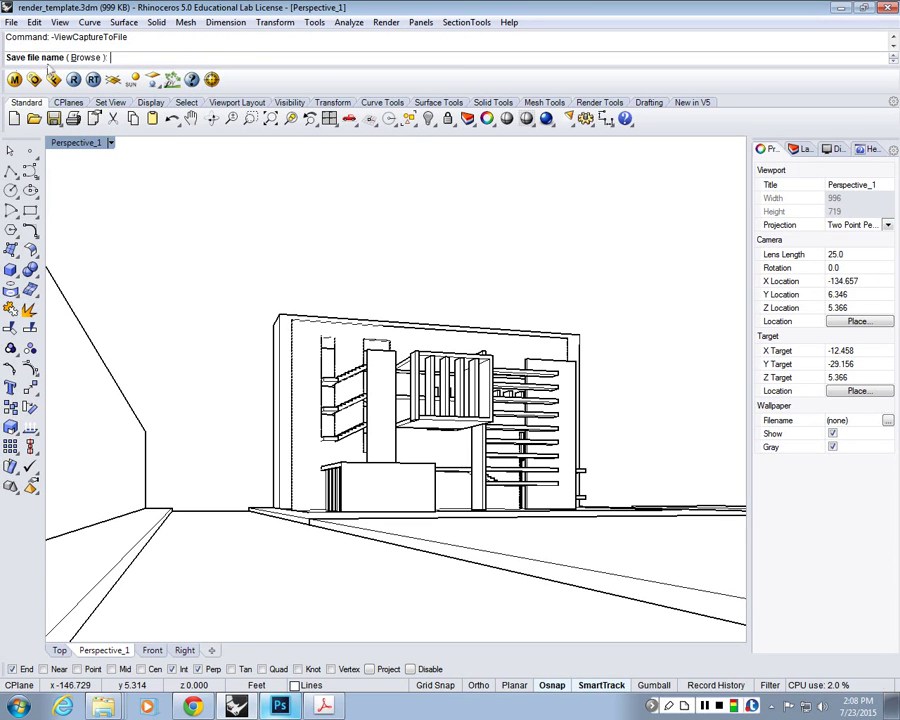
click(86, 58)
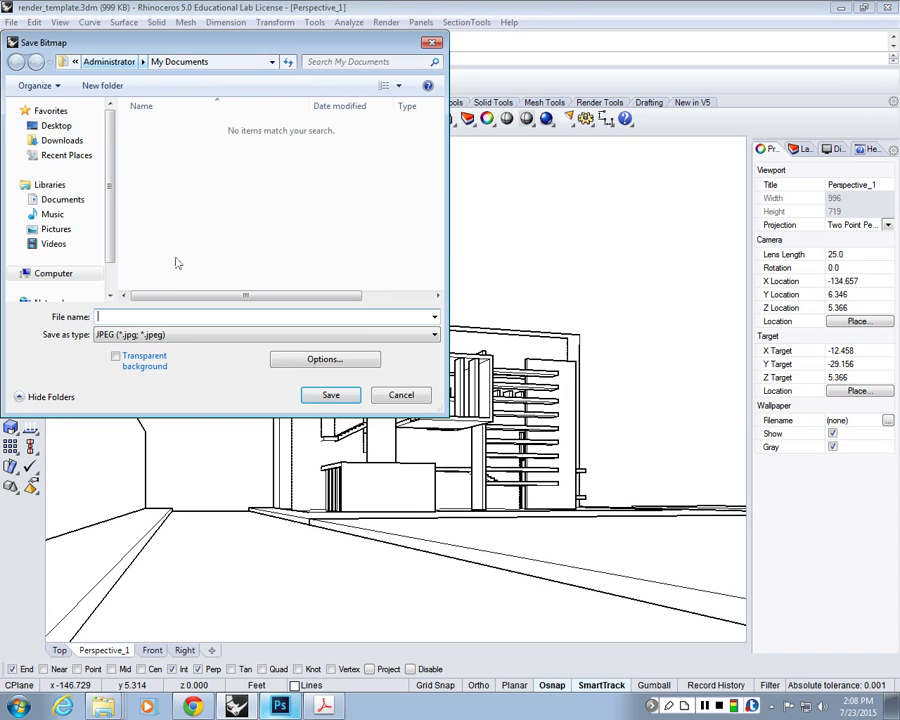
click(80, 127)
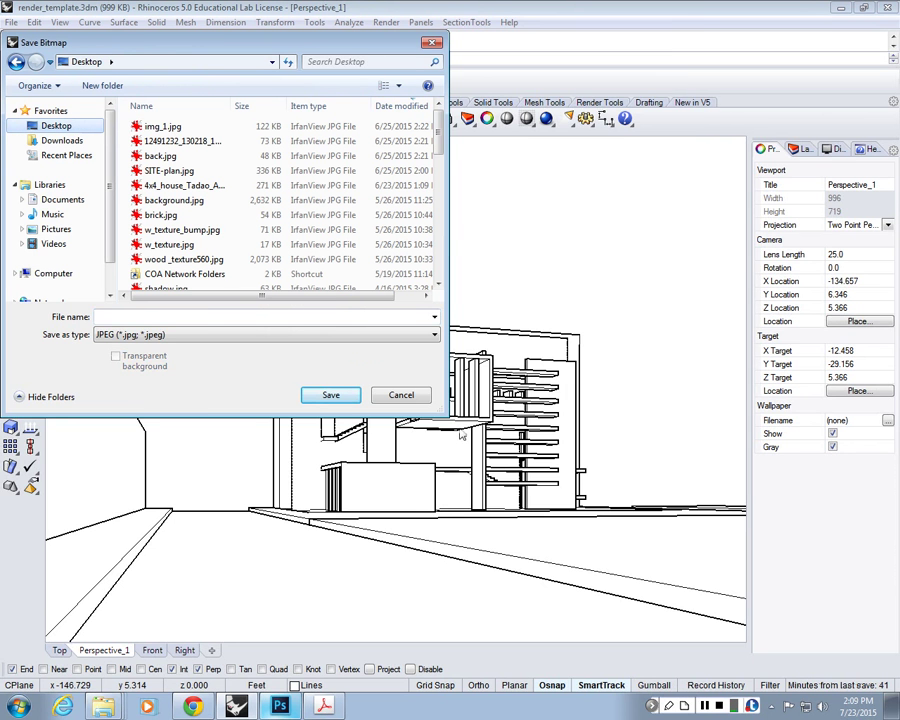
Name the capture patent, set its file type to PNG with a transparent background and save it
drag(449, 417, 713, 571)
click(196, 474)
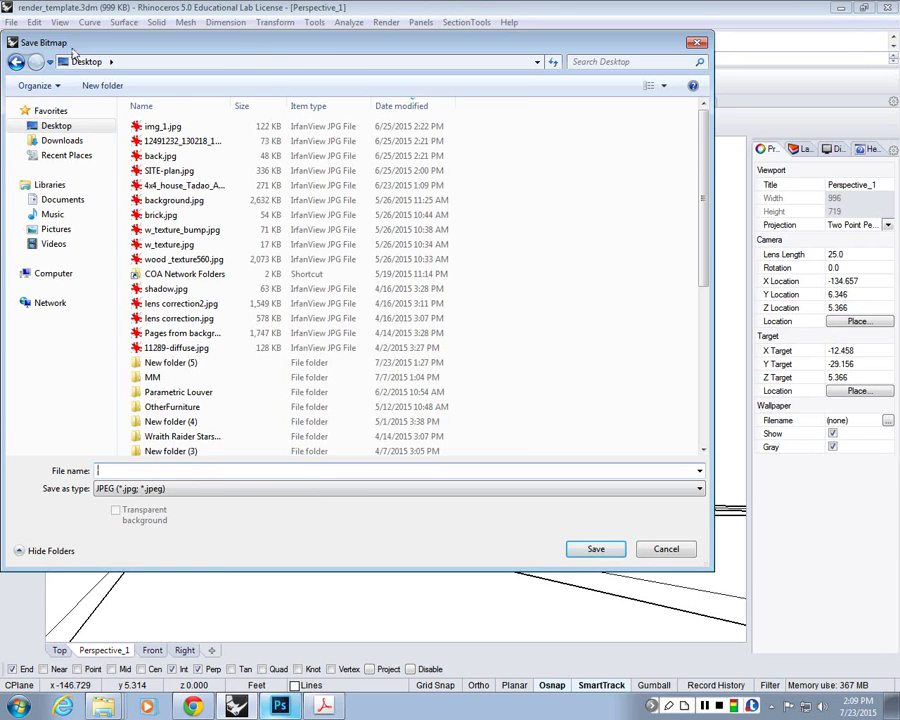
drag(72, 52, 113, 68)
text(pa)
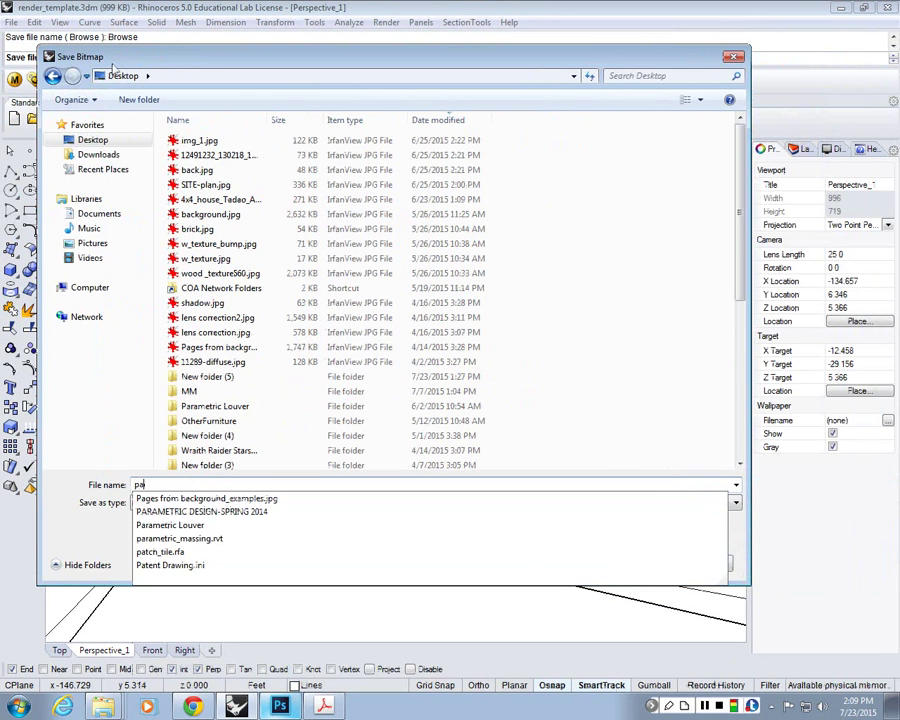
text(tent)
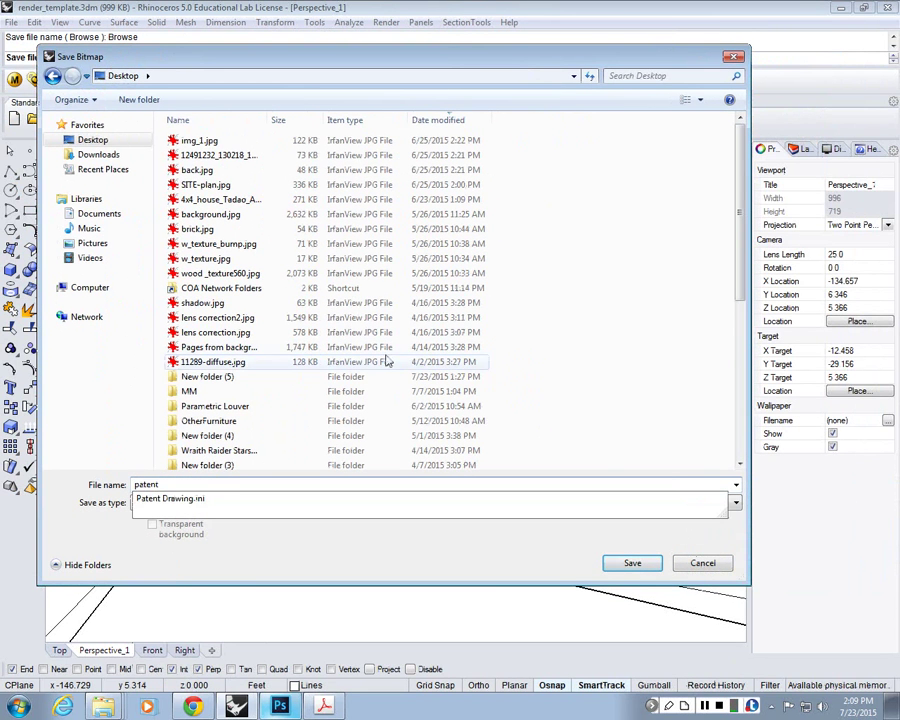
click(143, 487)
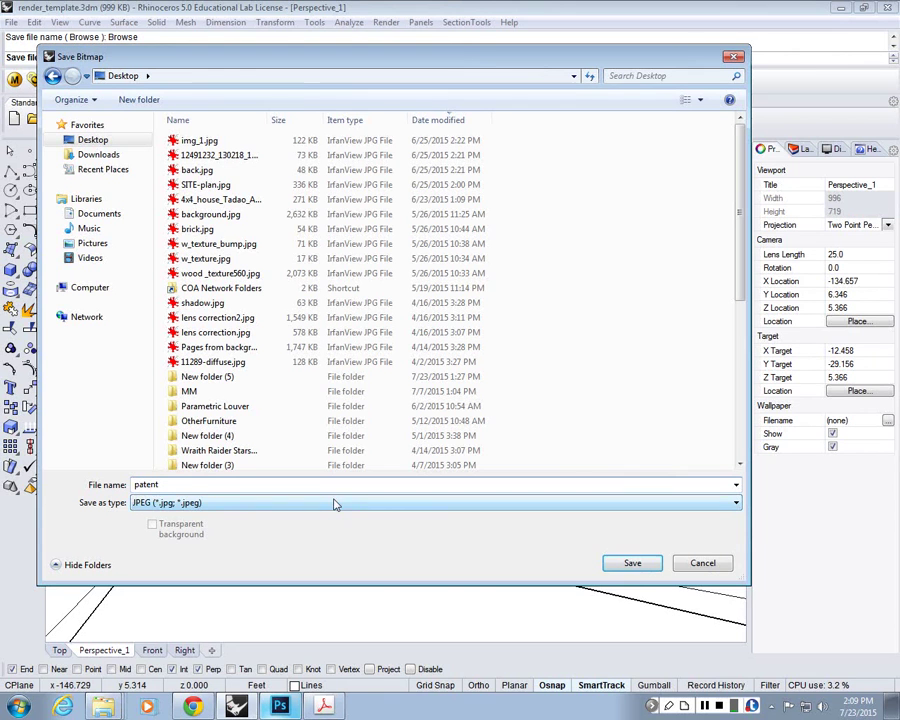
click(253, 505)
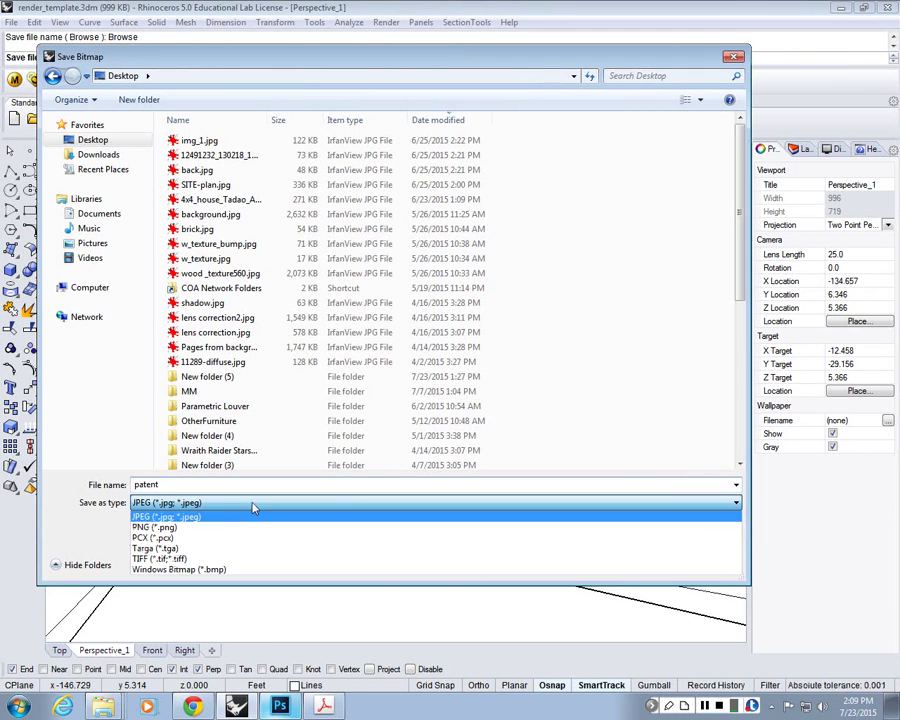
click(148, 527)
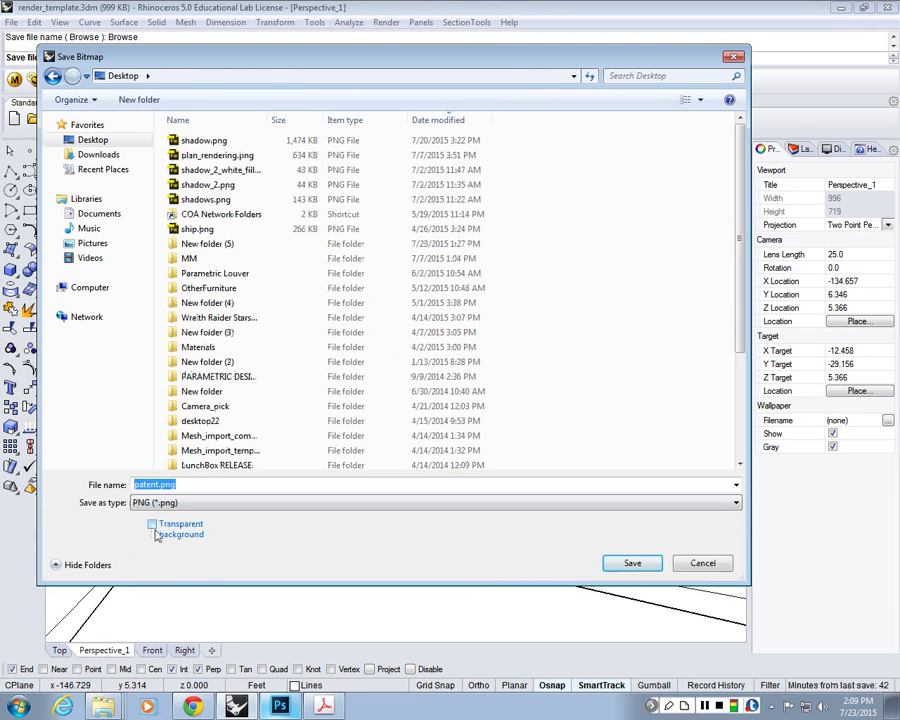
click(147, 526)
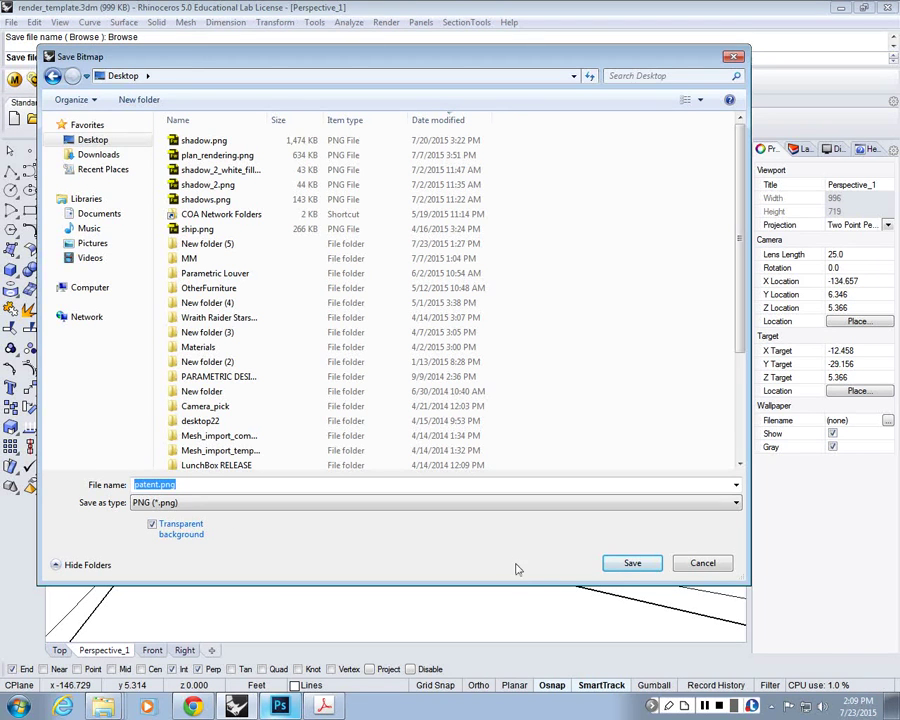
click(616, 567)
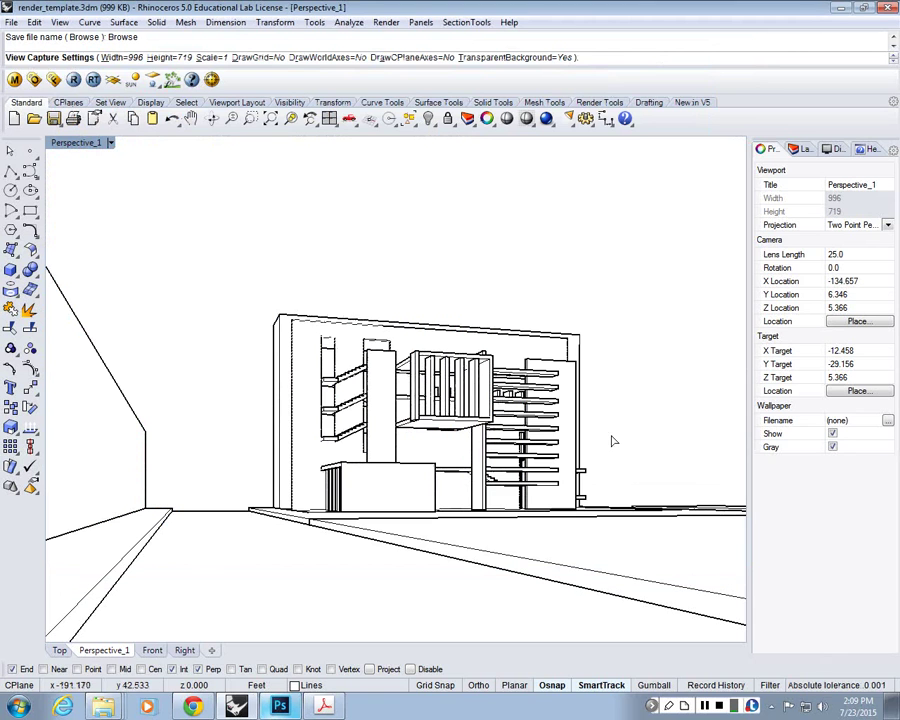
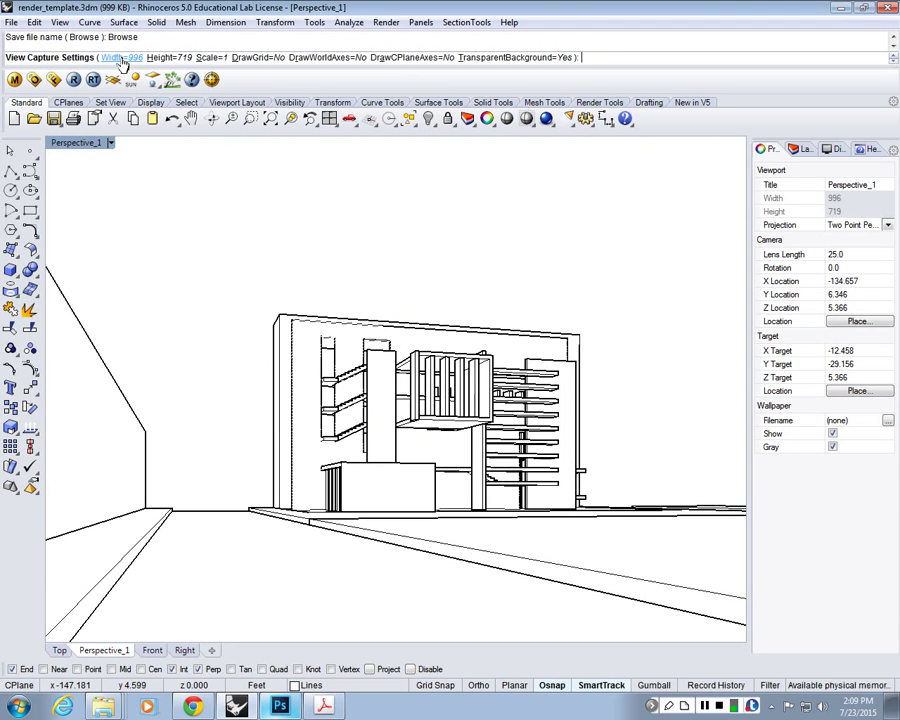
Set the view capture's width and height to 6000 each and finish the capture
click(122, 58)
text(6000)
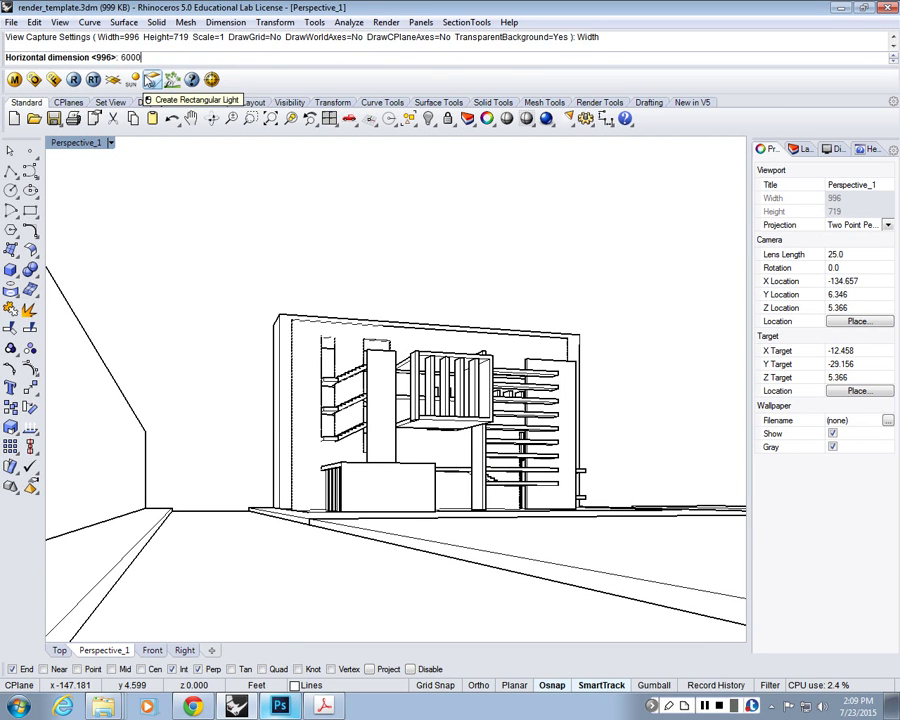
key(Return)
click(163, 37)
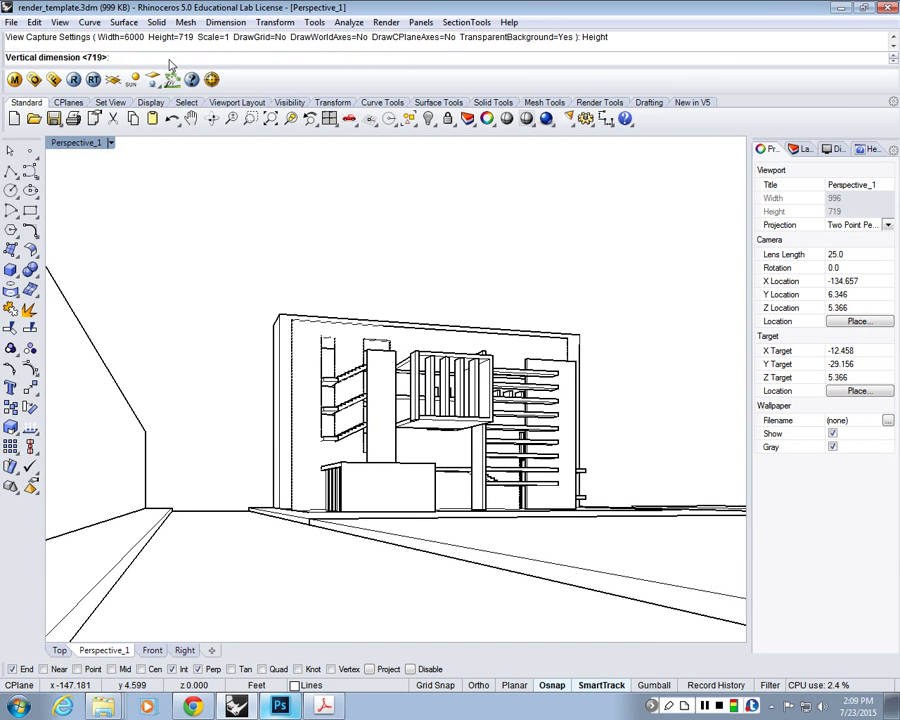
text(6000)
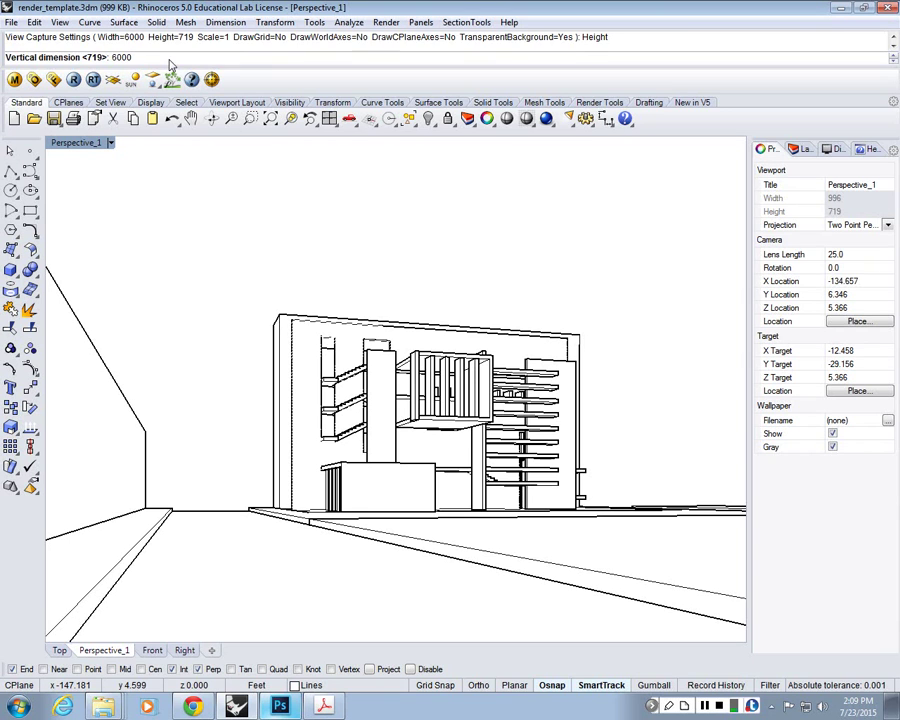
key(Return)
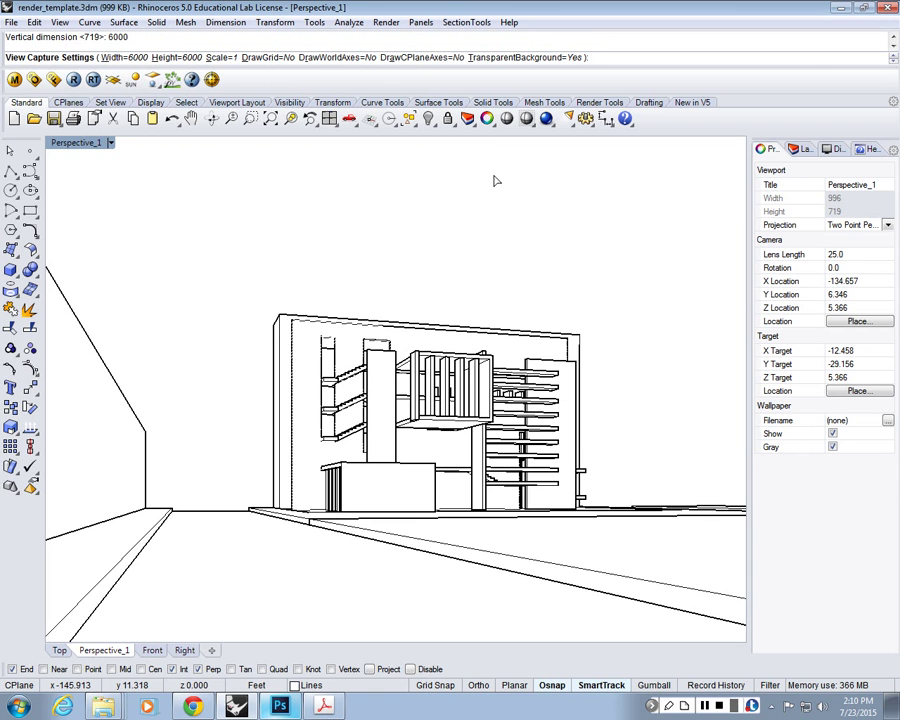
key(Return)
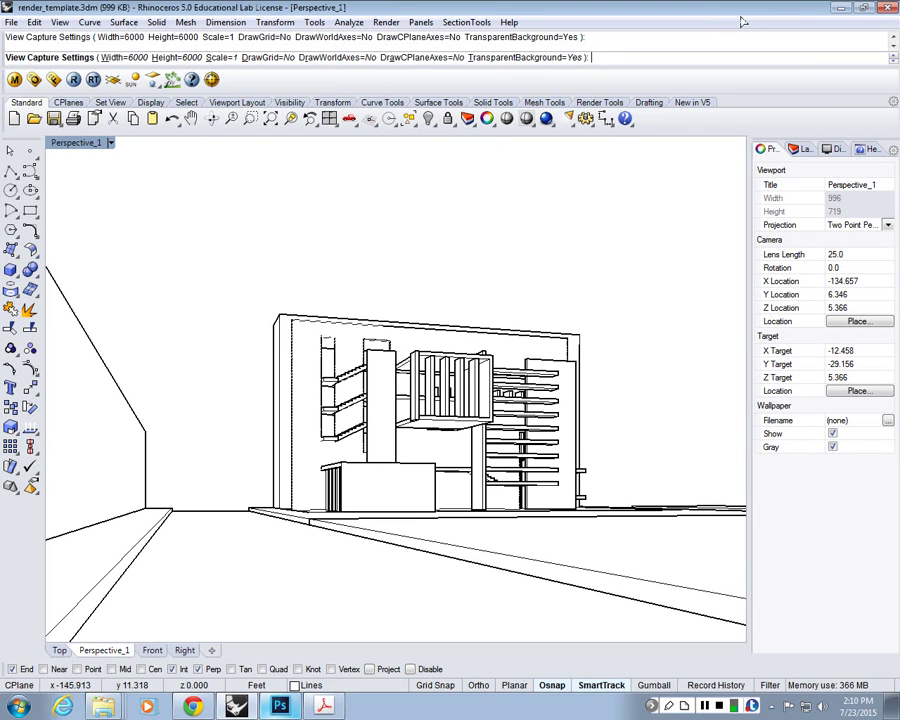
key(Return)
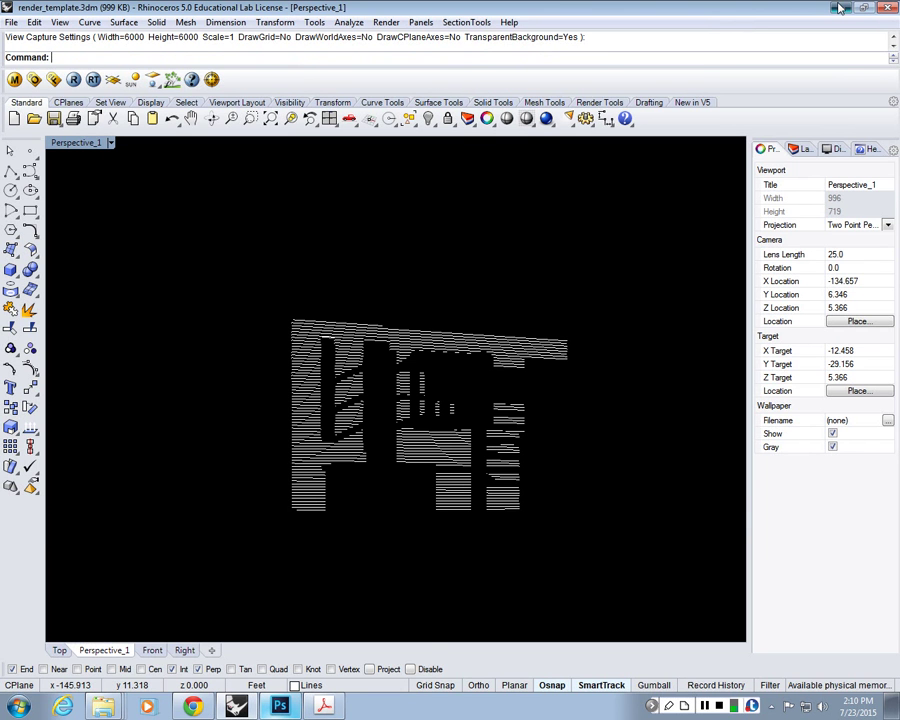
Minimize Rhino and open patent.png from the desktop in Windows Photo Viewer
click(840, 8)
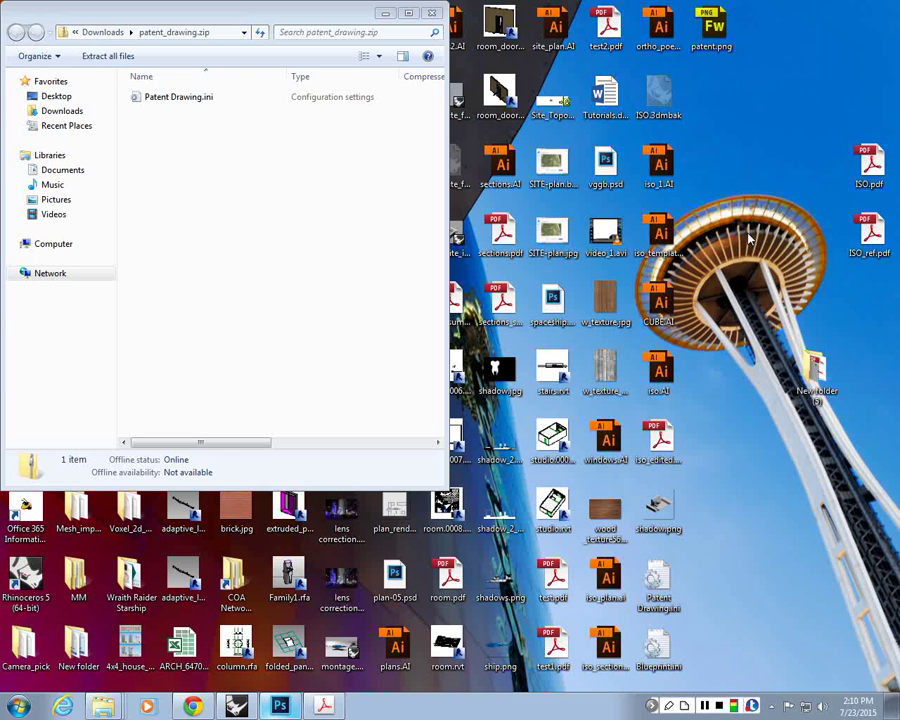
right_click(722, 50)
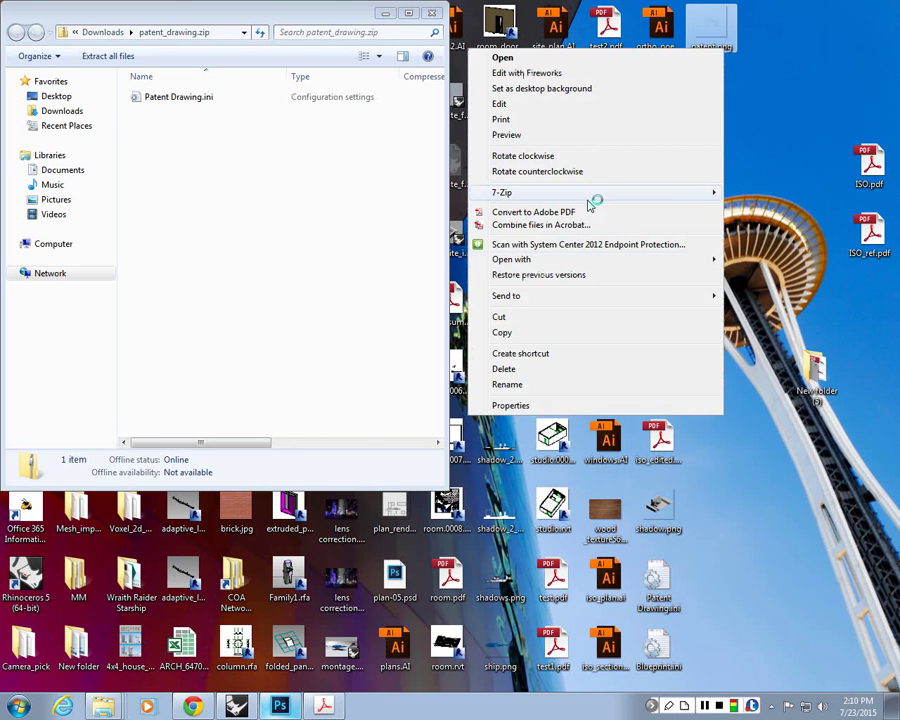
mouse_move(560, 260)
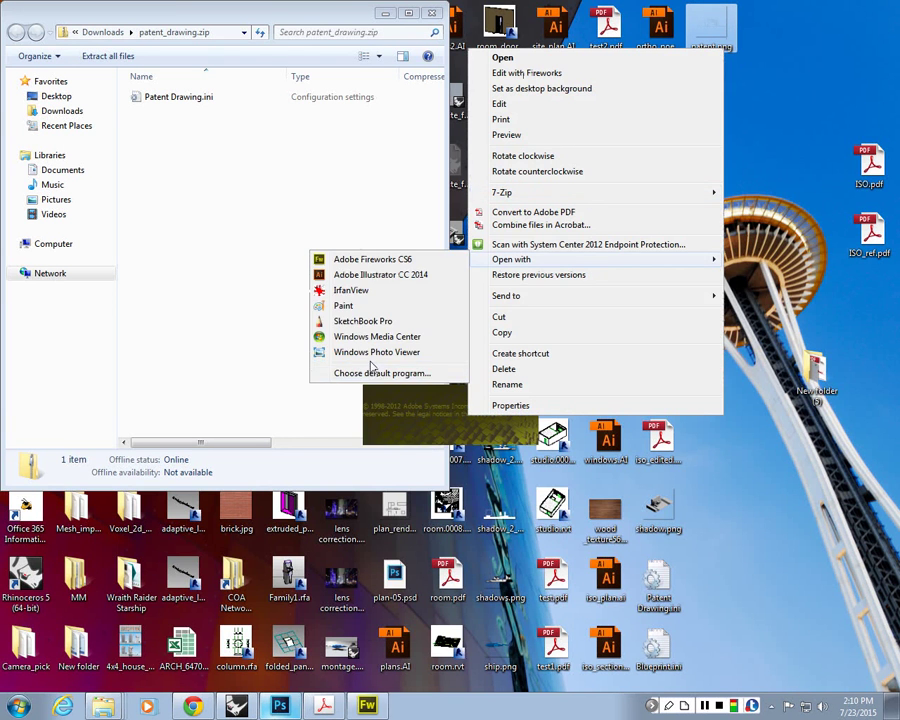
click(376, 354)
Maximize the photo viewer and examine the line quality of the stairs and louvered box in patent.png
scroll(470, 352, up, 4)
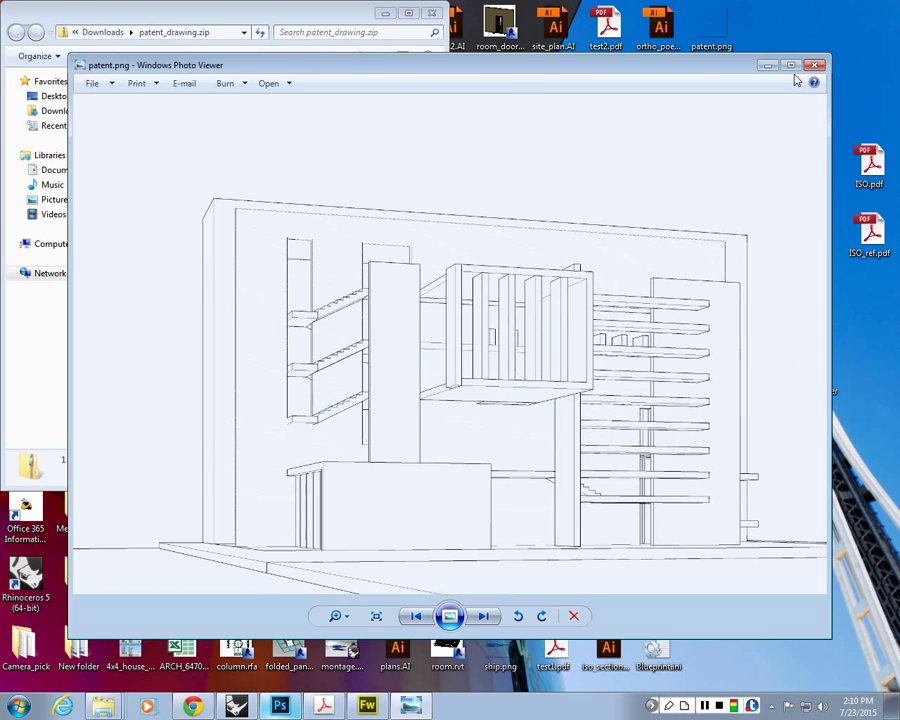
click(791, 65)
scroll(414, 300, up, 3)
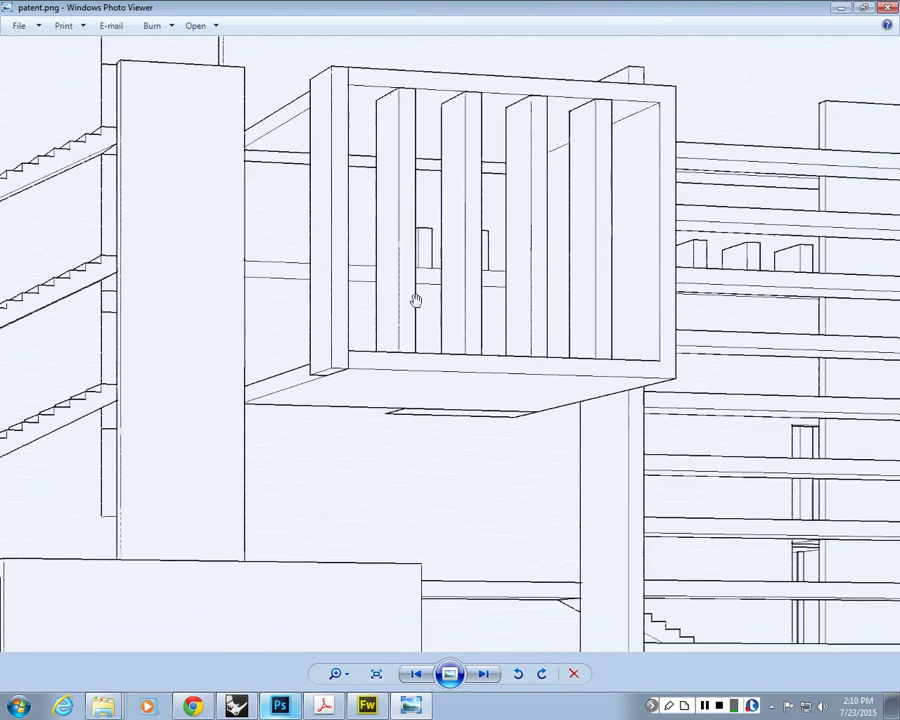
scroll(430, 268, down, 3)
scroll(285, 205, up, 5)
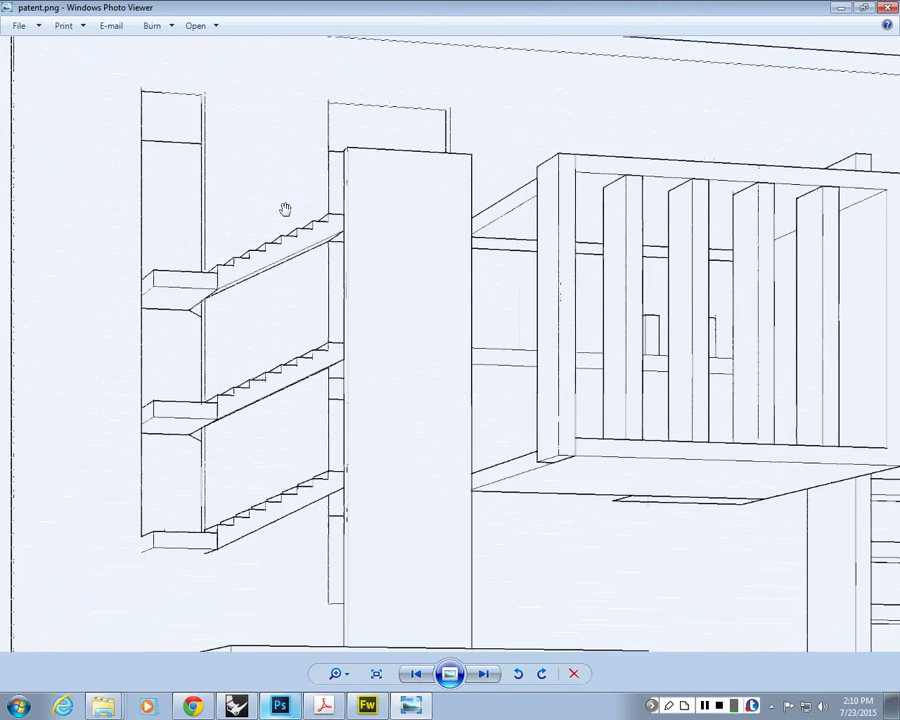
Examine the overall building linework and its surroundings in patent.png at a smaller magnification
scroll(540, 306, down, 3)
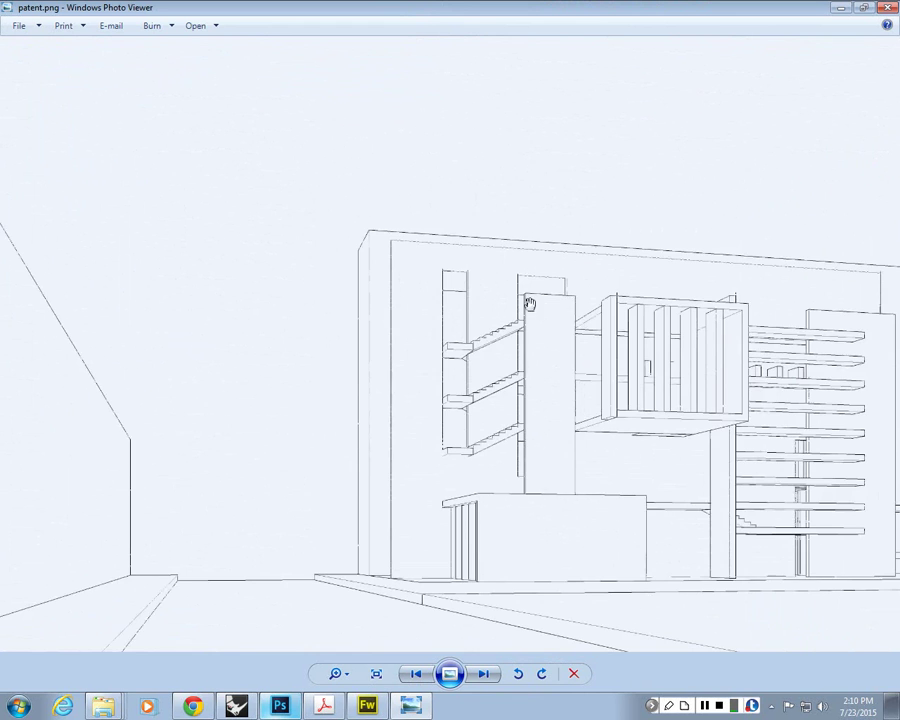
scroll(528, 303, down, 2)
scroll(447, 395, up, 2)
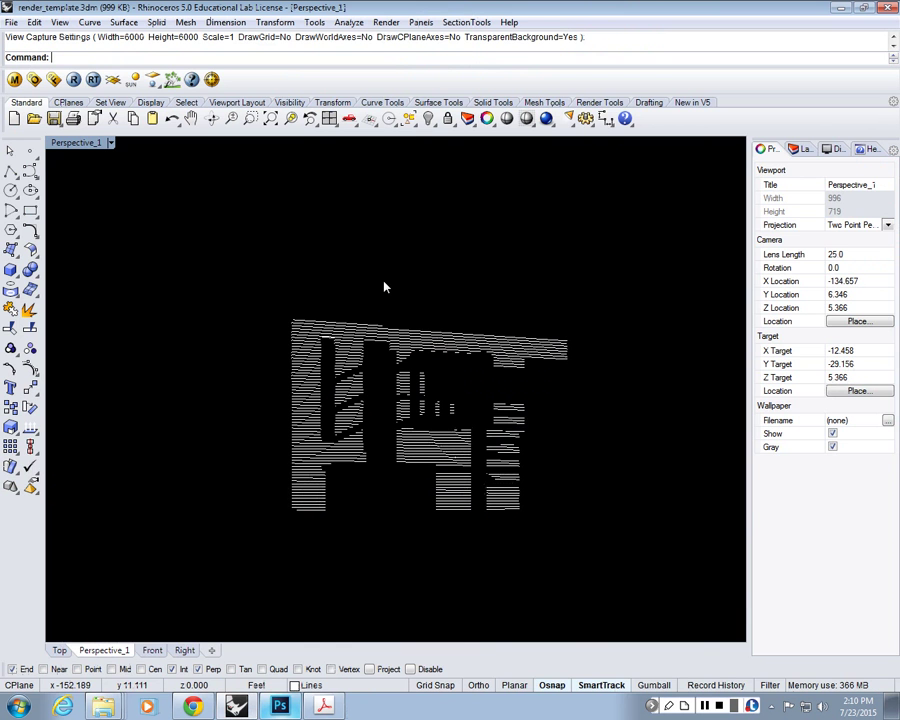
Return to Rhino and set the Perspective_1 viewport to the Rendered display mode
click(76, 143)
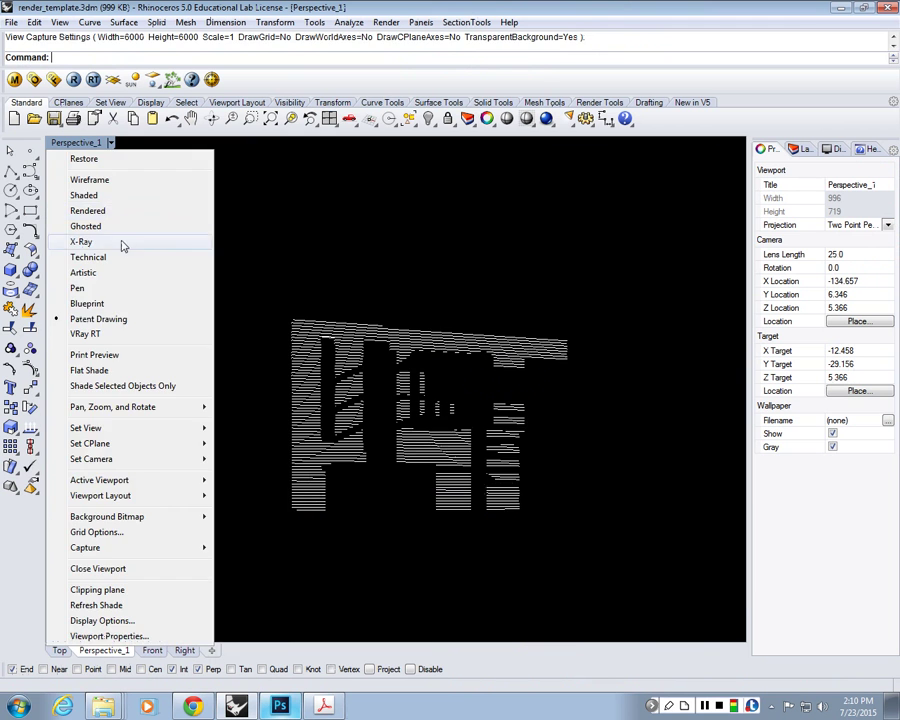
click(98, 212)
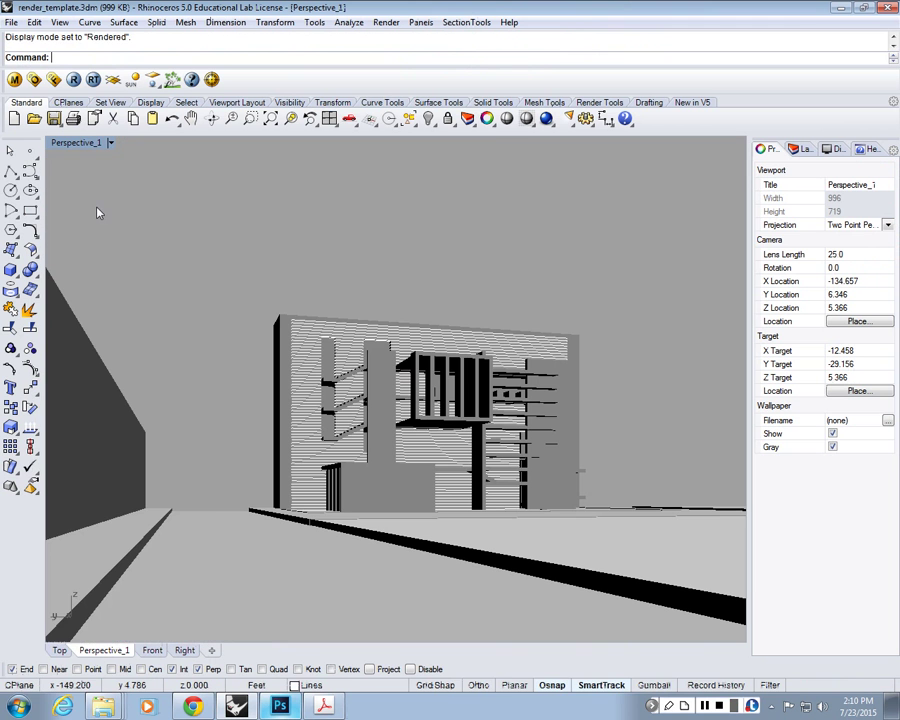
click(90, 147)
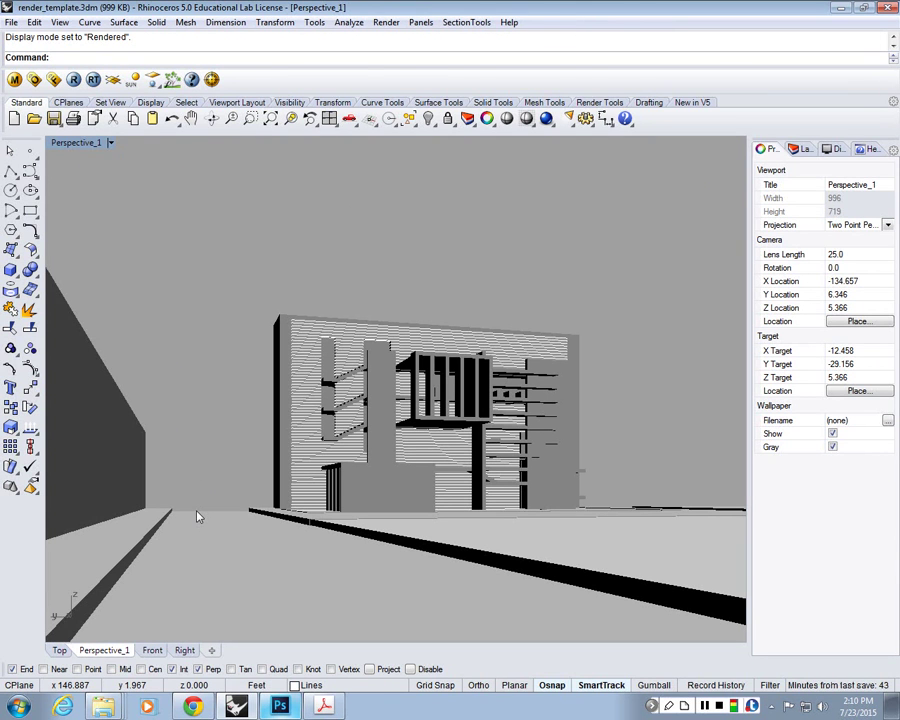
Run the command-line ViewCaptureToFile to save the view on the desktop as image, a 6000 by 6000 PNG with transparent background
text(-v)
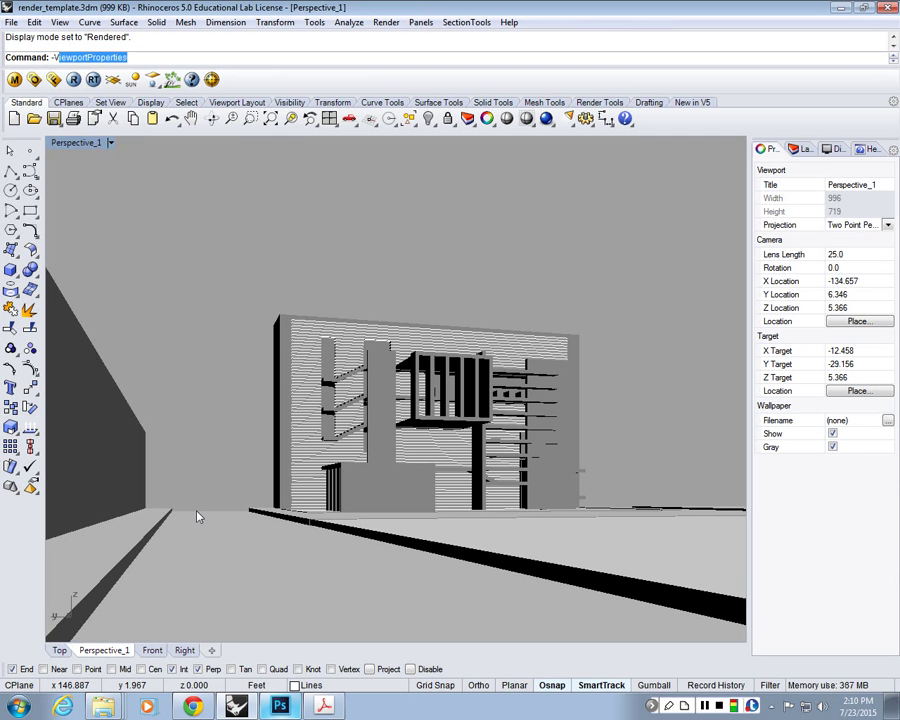
text(ie)
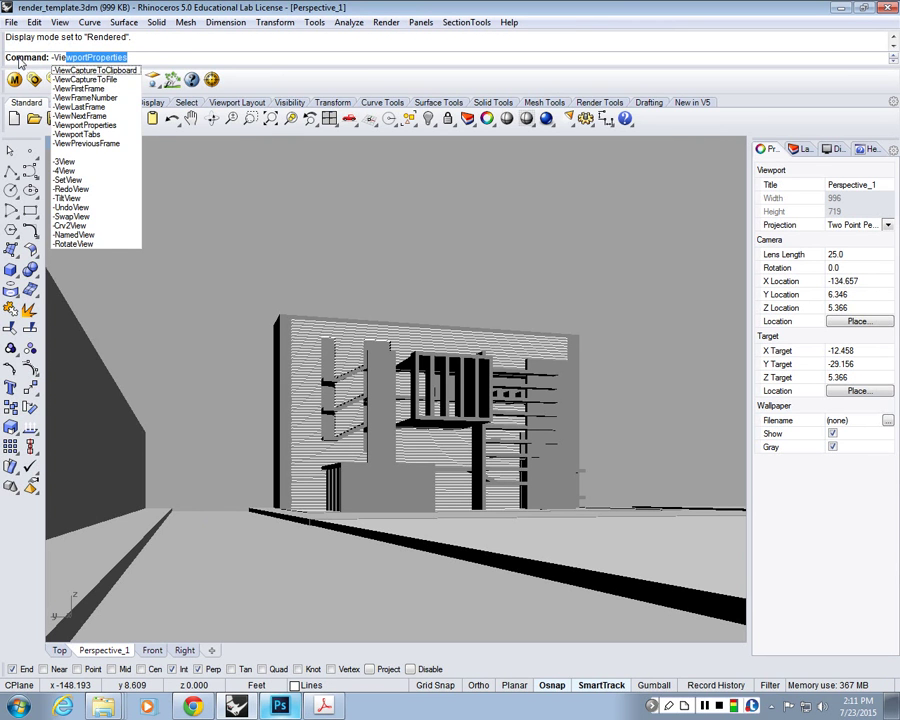
click(93, 79)
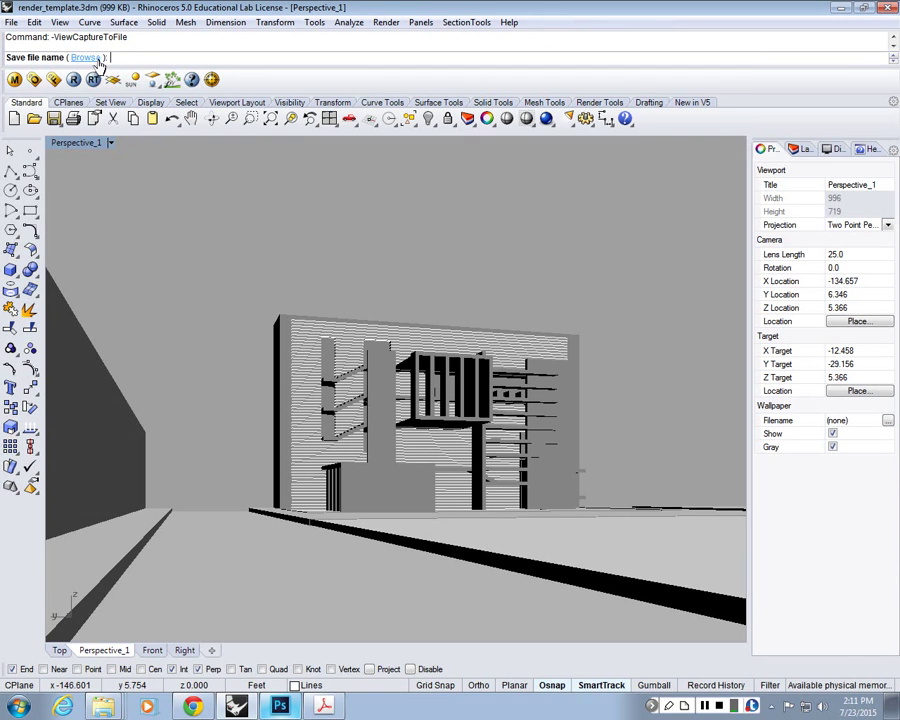
click(97, 61)
text(i)
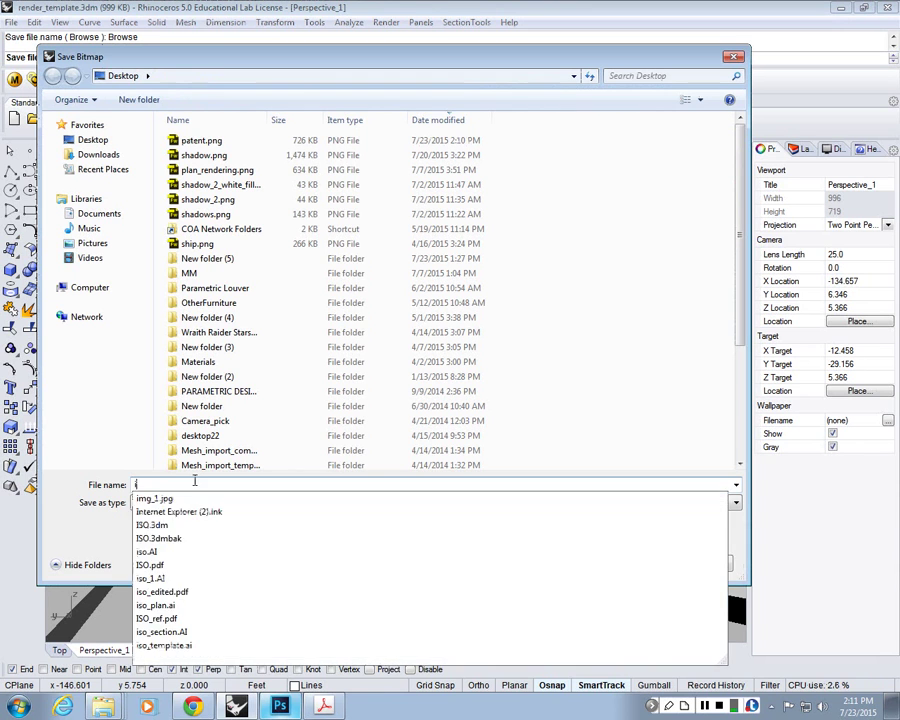
text(mage)
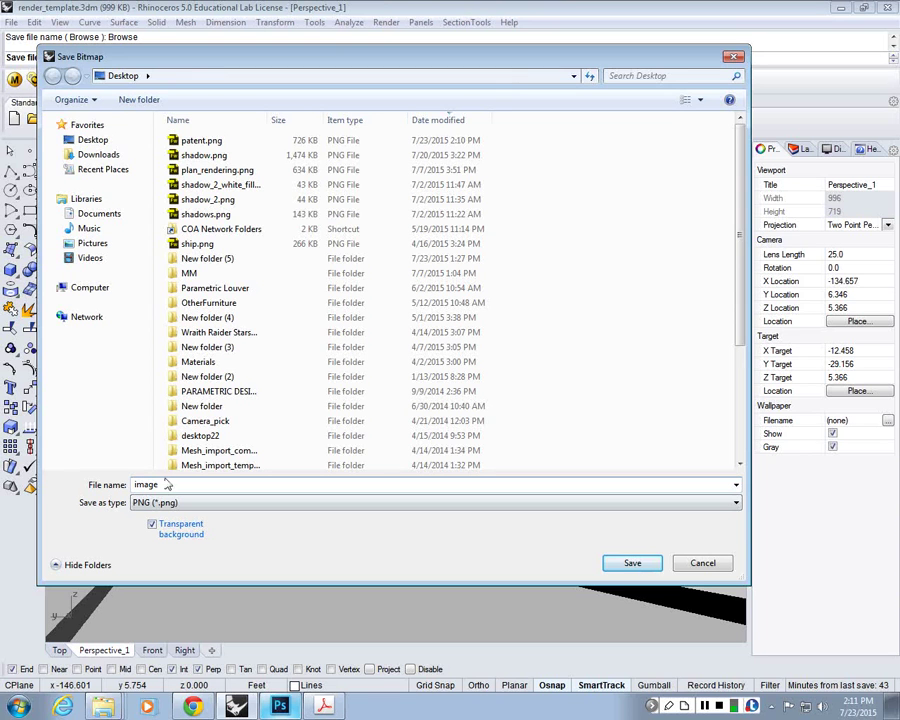
click(633, 564)
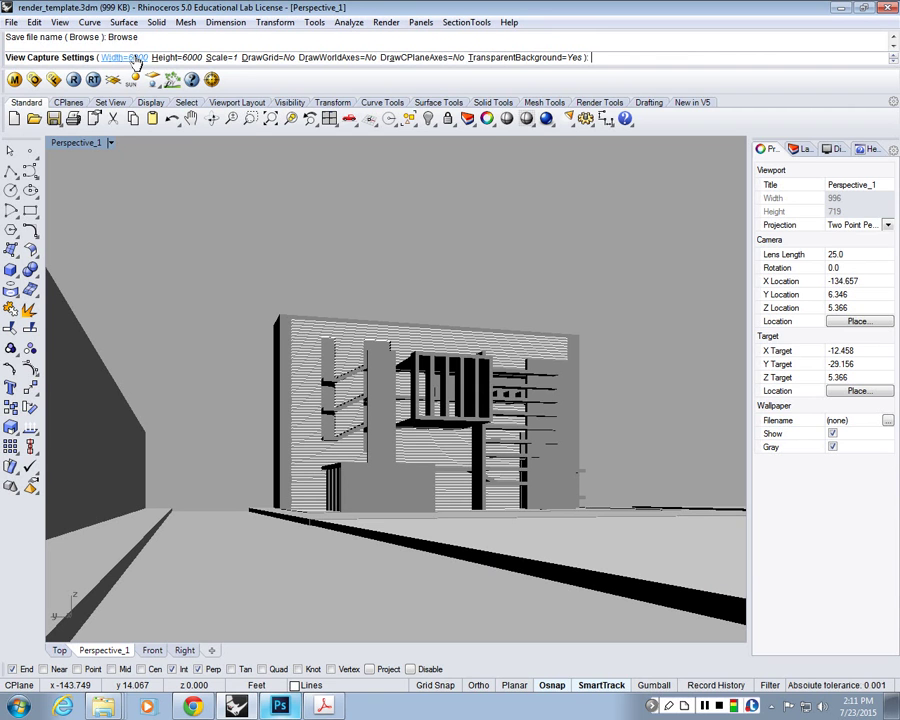
key(Return)
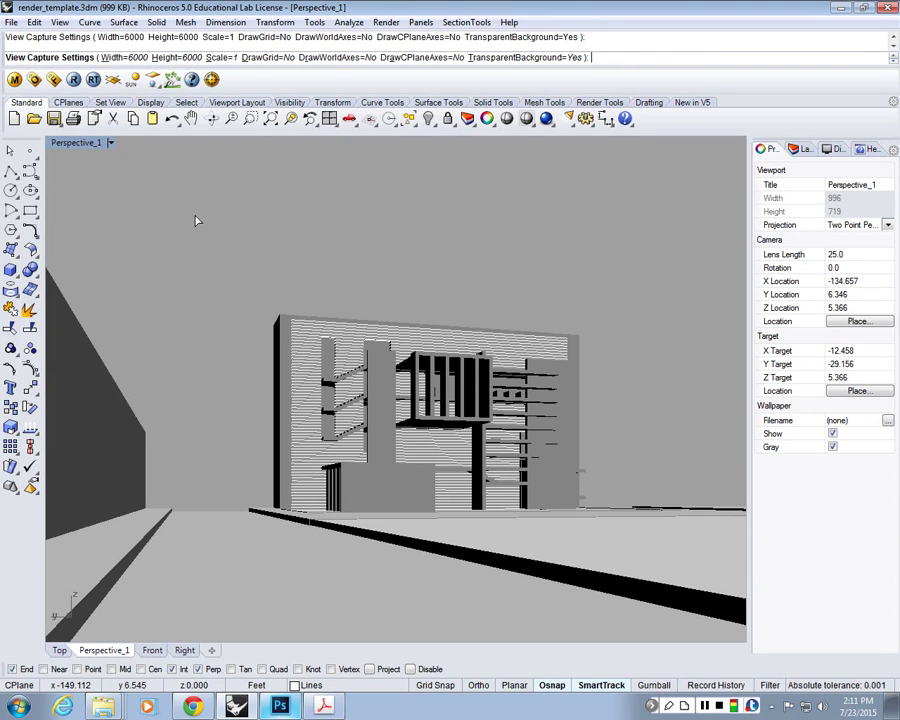
key(Return)
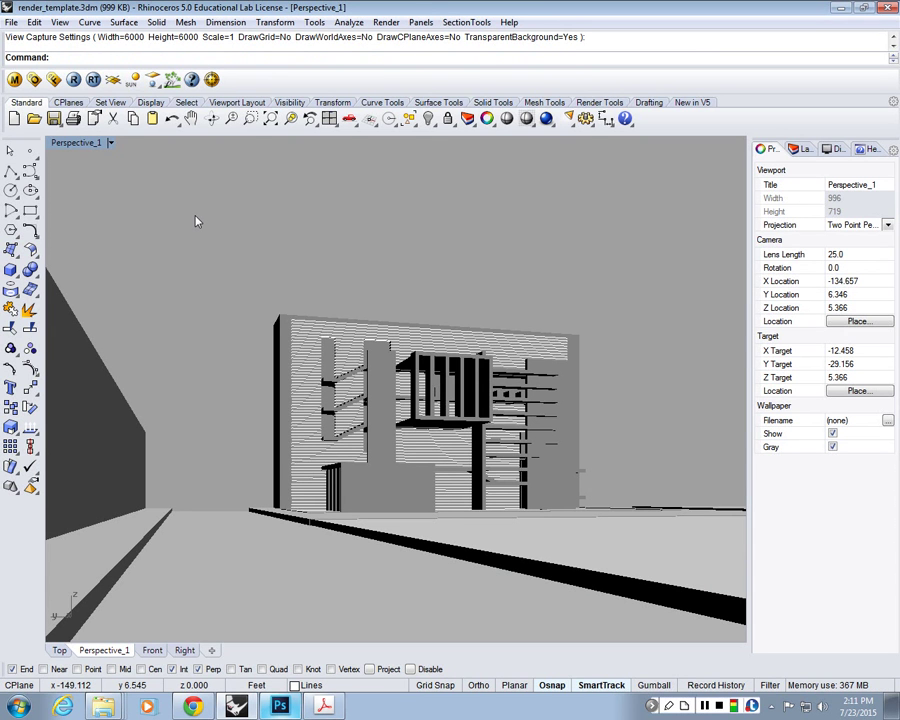
Minimize Rhino and open image.png from the desktop in Windows Photo Viewer
click(843, 10)
right_click(708, 100)
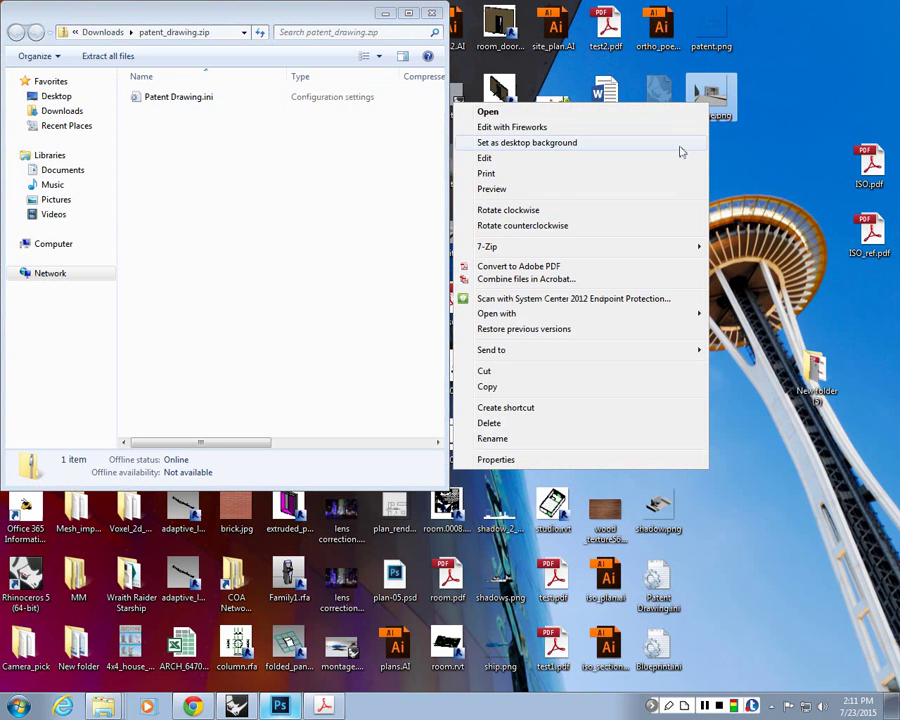
mouse_move(530, 314)
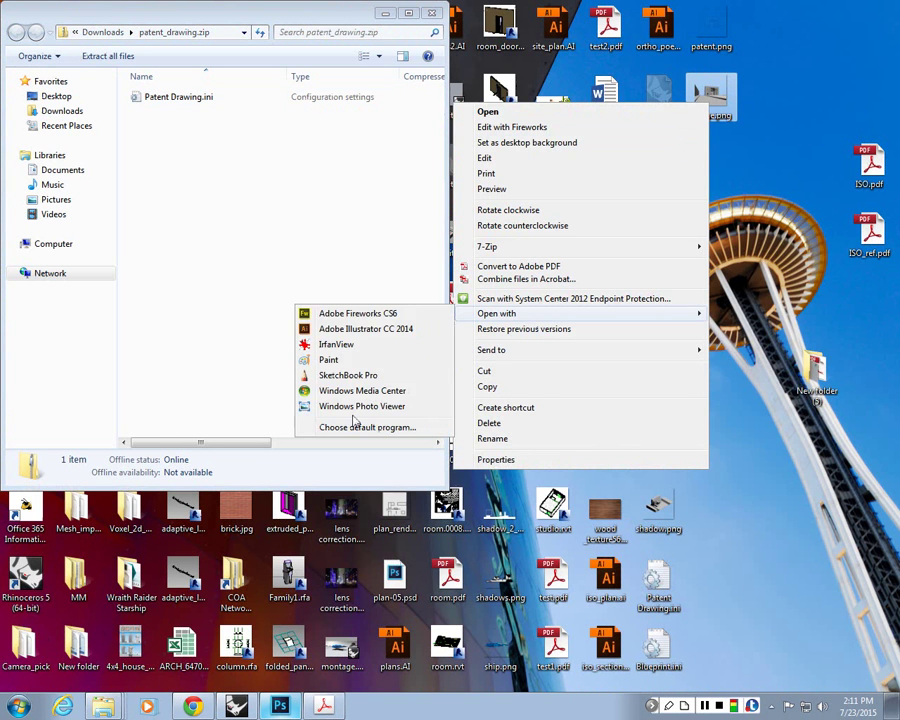
click(355, 406)
Examine the facade lines, louvers and shading of the rendered capture in image.png, and close the photo viewer
scroll(458, 334, up, 3)
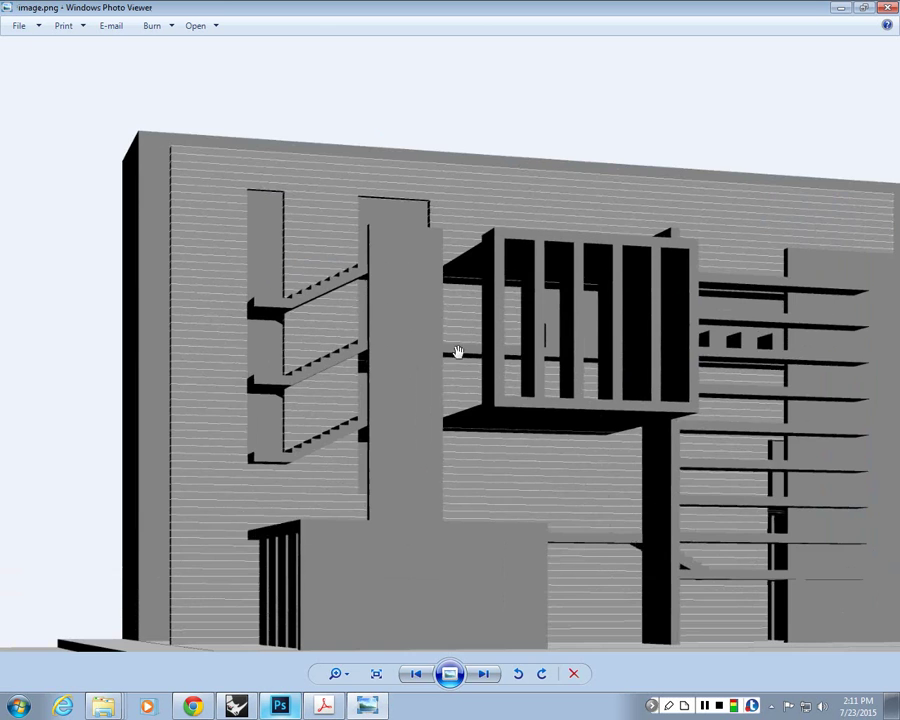
scroll(418, 330, up, 1)
scroll(418, 330, down, 1)
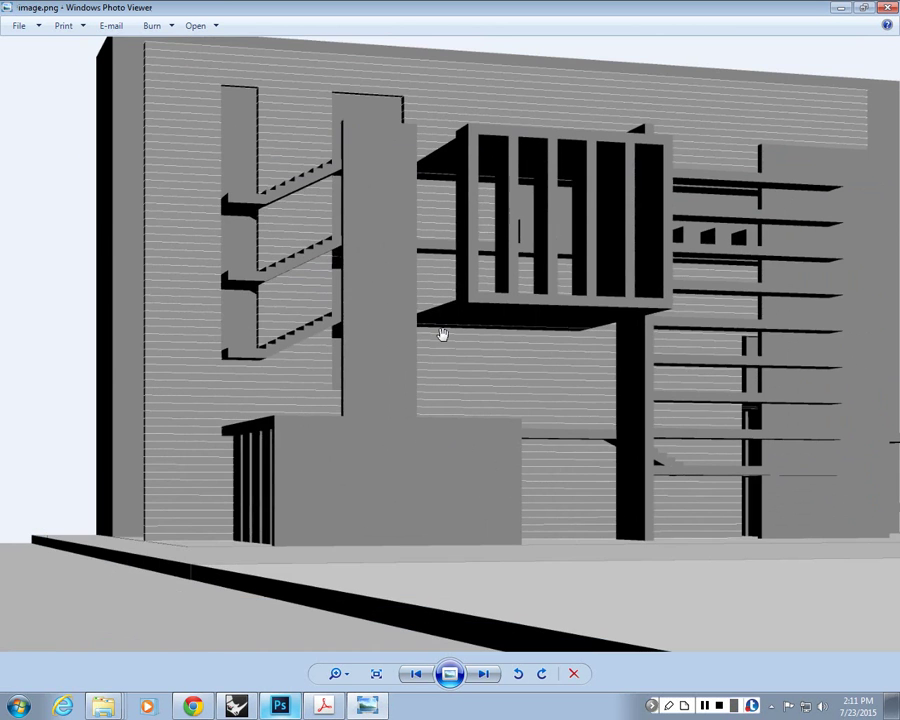
drag(618, 382, 354, 402)
scroll(576, 235, up, 2)
scroll(576, 235, down, 1)
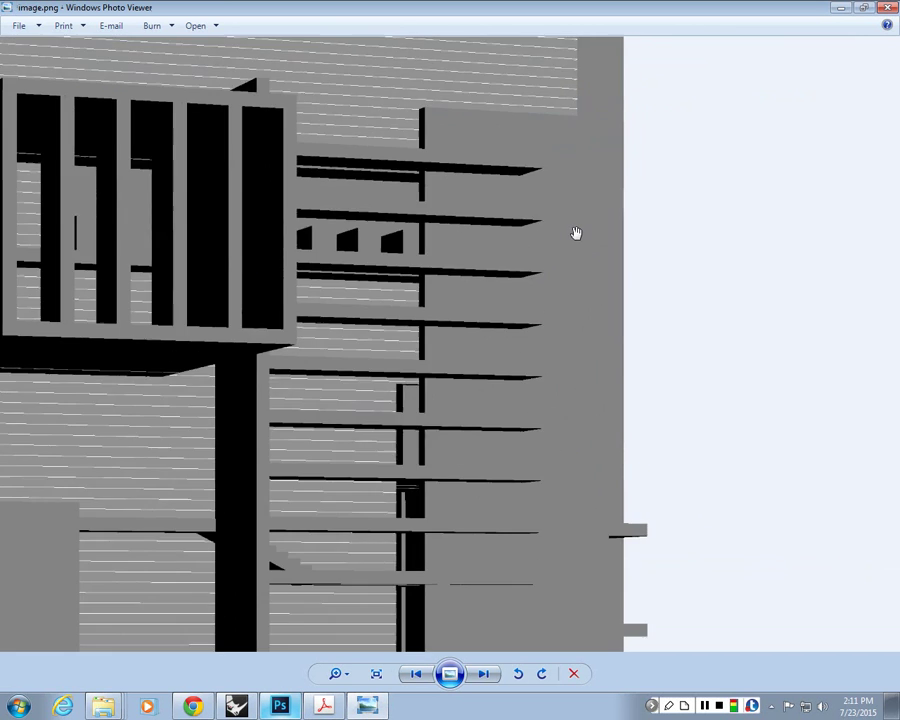
scroll(400, 134, down, 3)
scroll(397, 140, up, 1)
scroll(398, 143, up, 2)
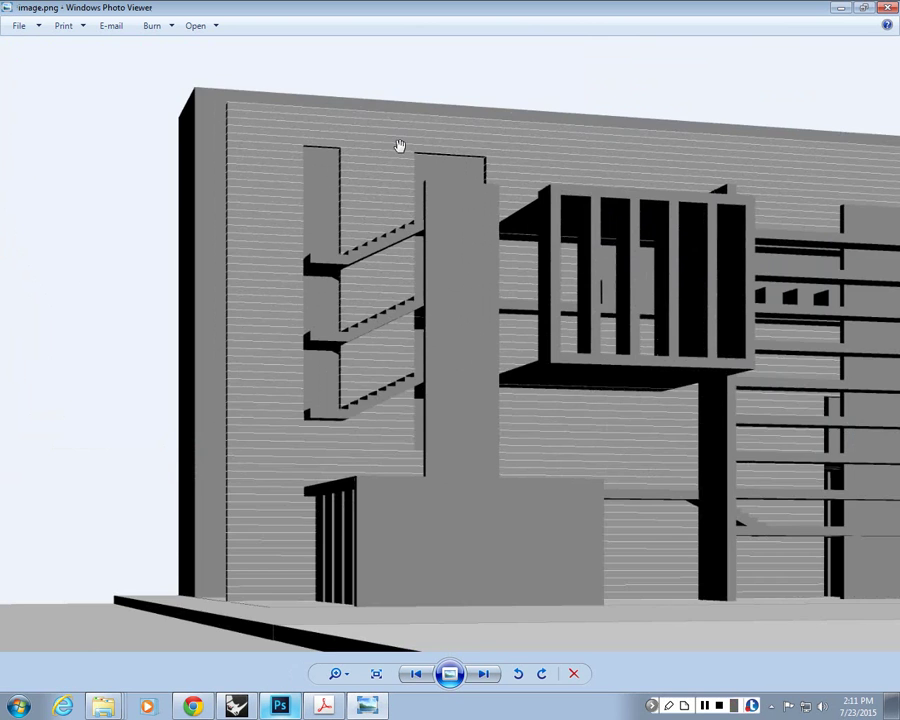
scroll(468, 303, down, 2)
scroll(462, 303, down, 2)
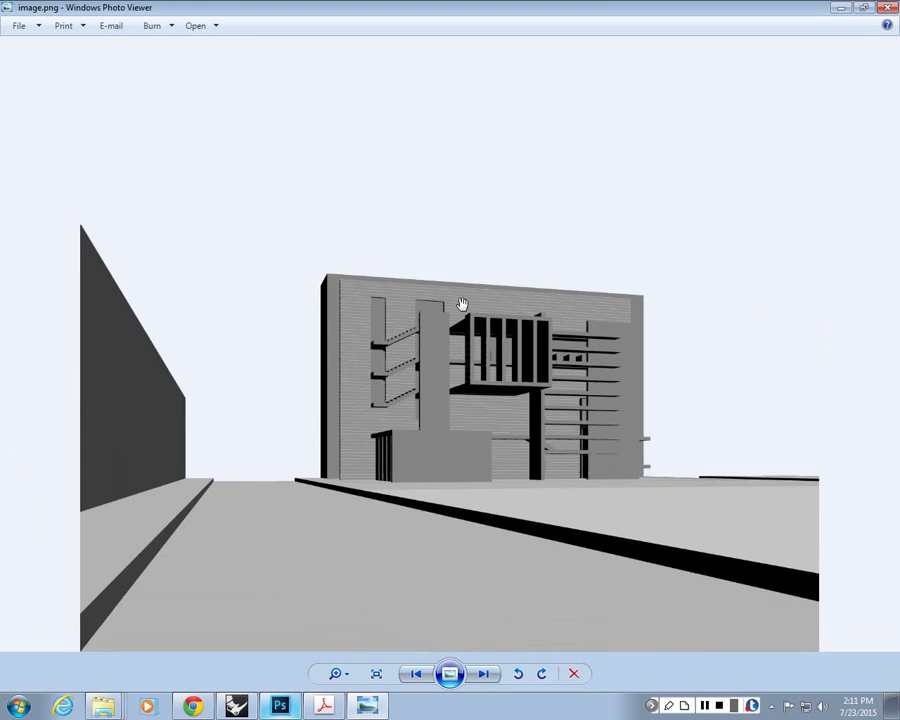
scroll(462, 303, up, 2)
scroll(457, 345, up, 1)
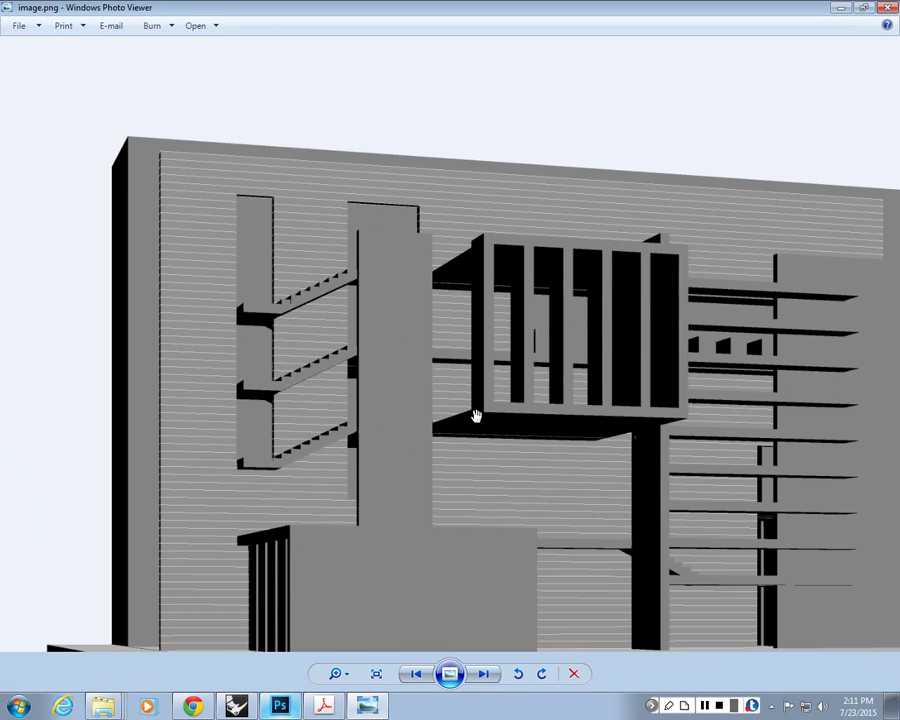
scroll(476, 416, down, 2)
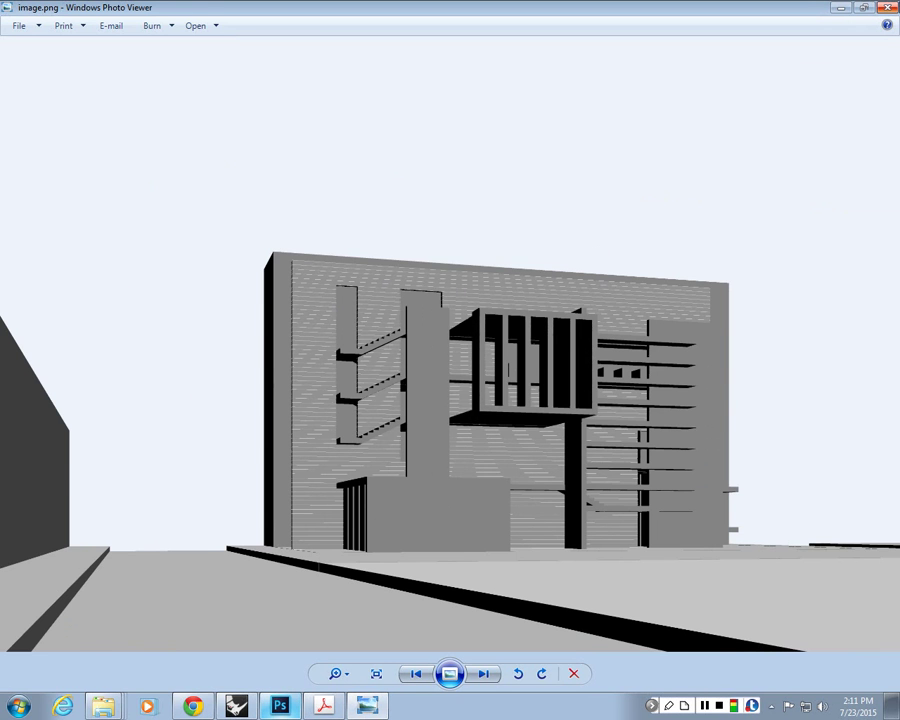
key(alt+F4)
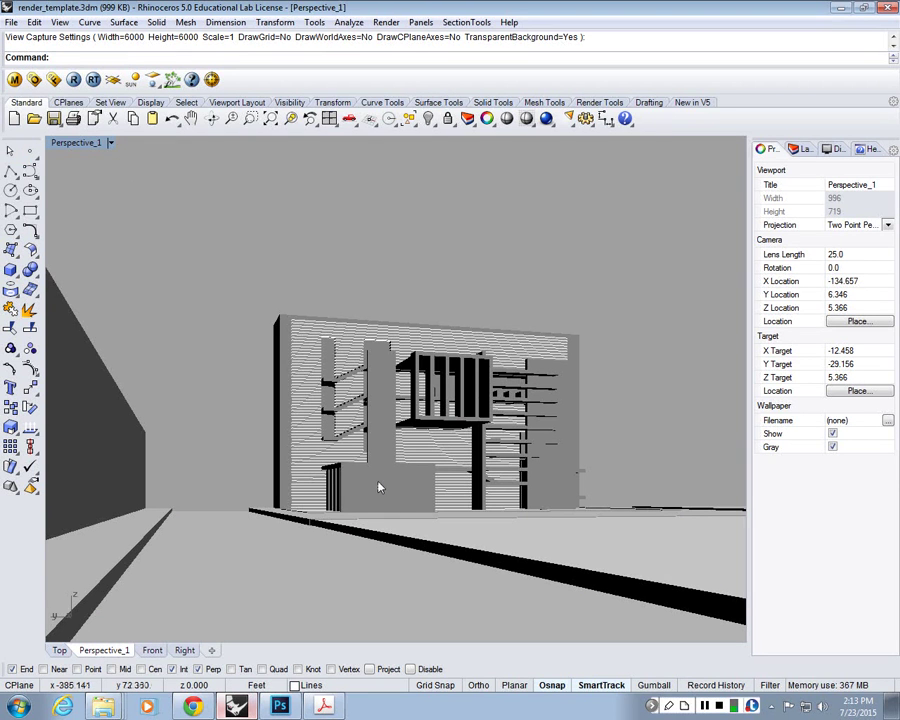
Back in Rhino, make Glass the current layer and turn off the Lines layer
click(350, 345)
key(Escape)
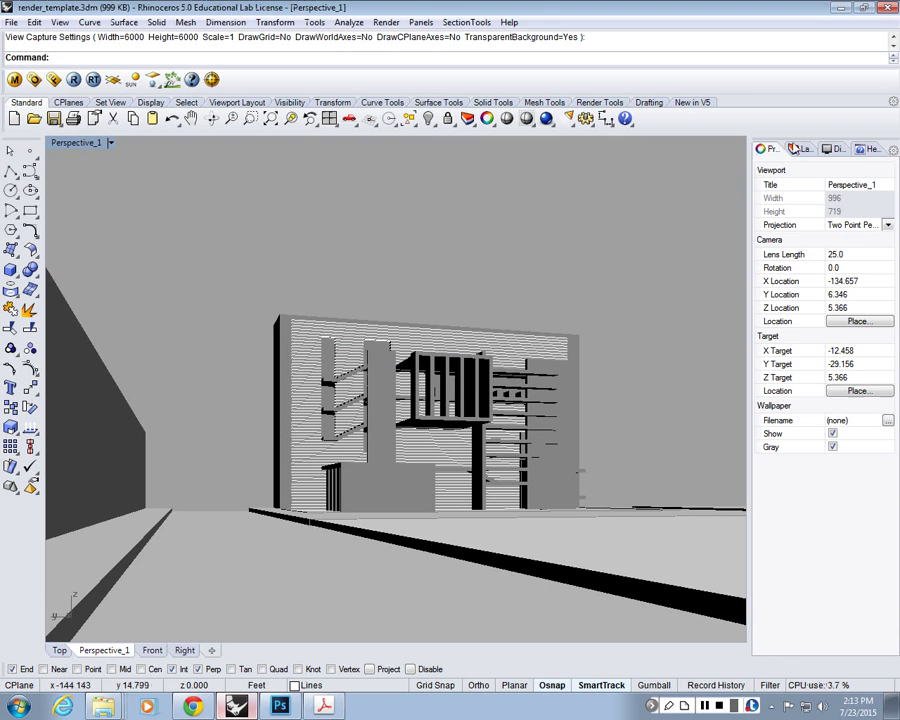
click(797, 148)
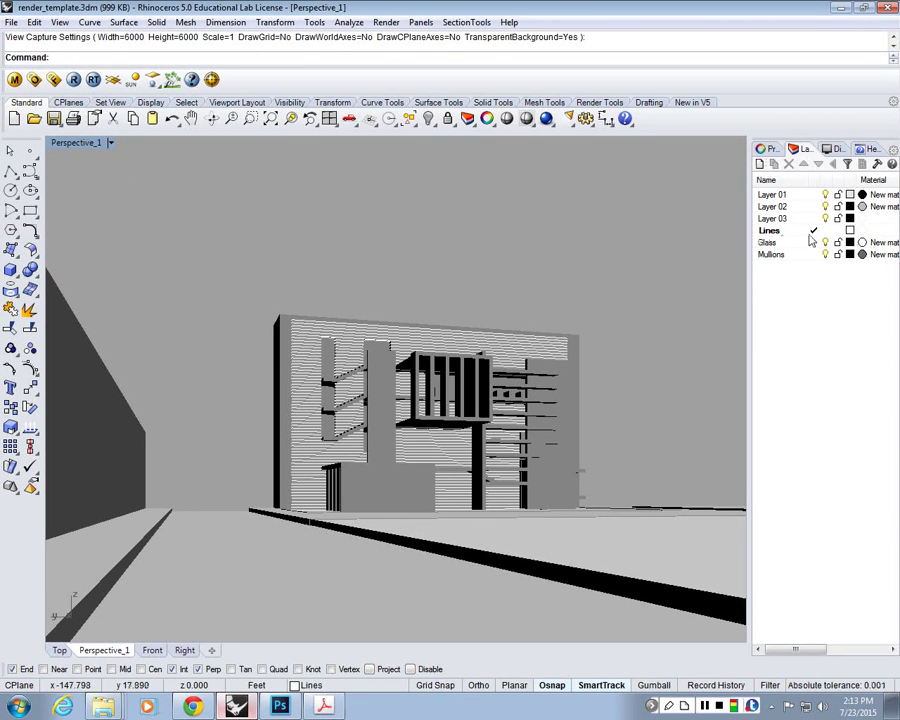
click(833, 244)
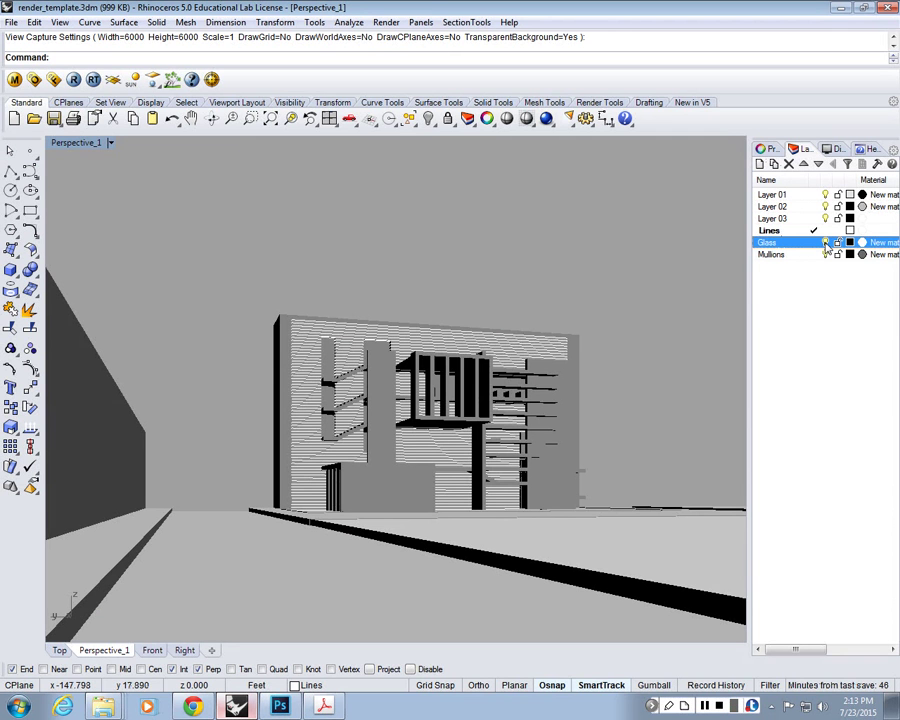
click(828, 242)
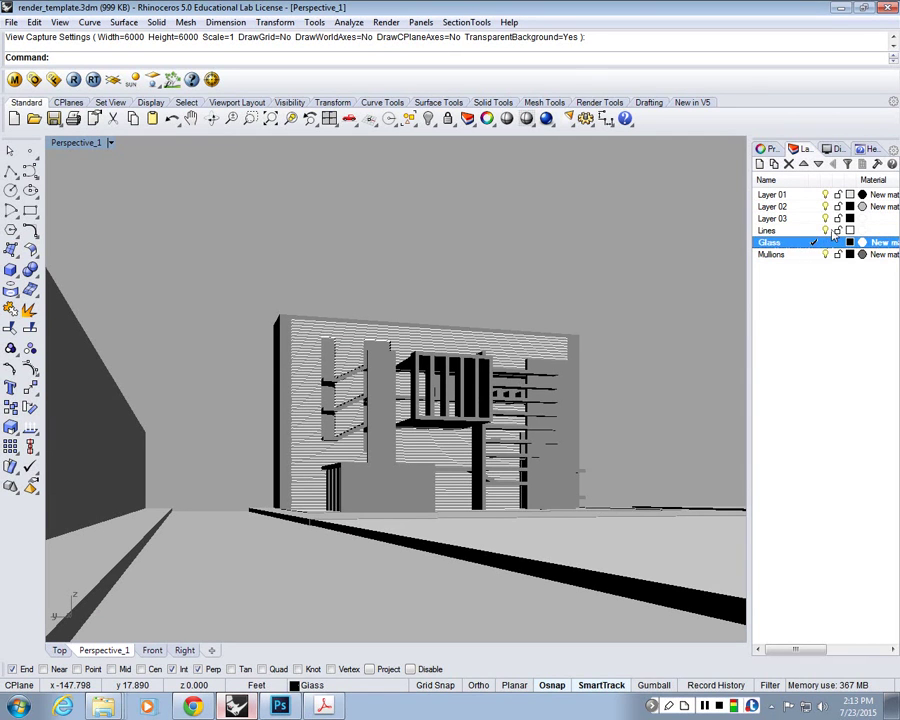
click(826, 230)
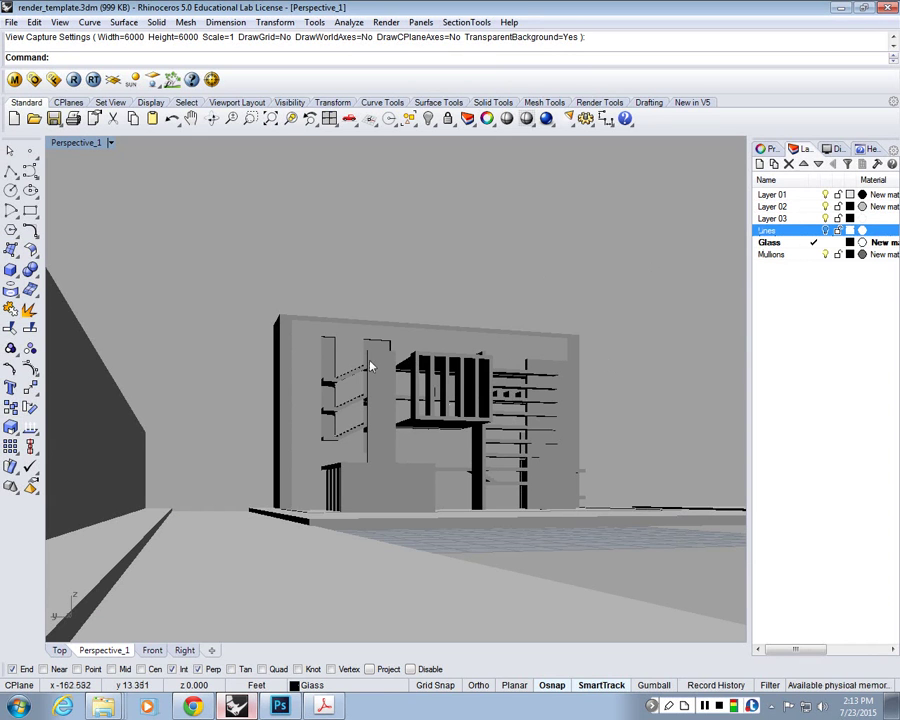
Examine the building model in perspective from several sides, including the louvered box, stairs, fins and large rear wall
scroll(438, 378, up, 5)
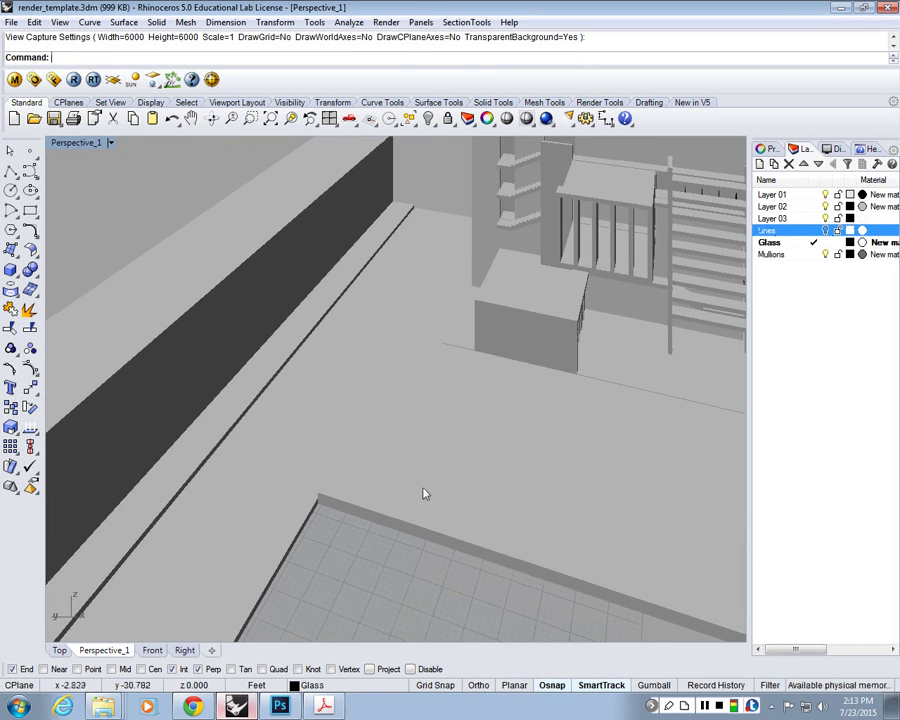
right_drag(423, 493, 408, 302)
scroll(573, 446, up, 2)
right_drag(573, 446, 542, 432)
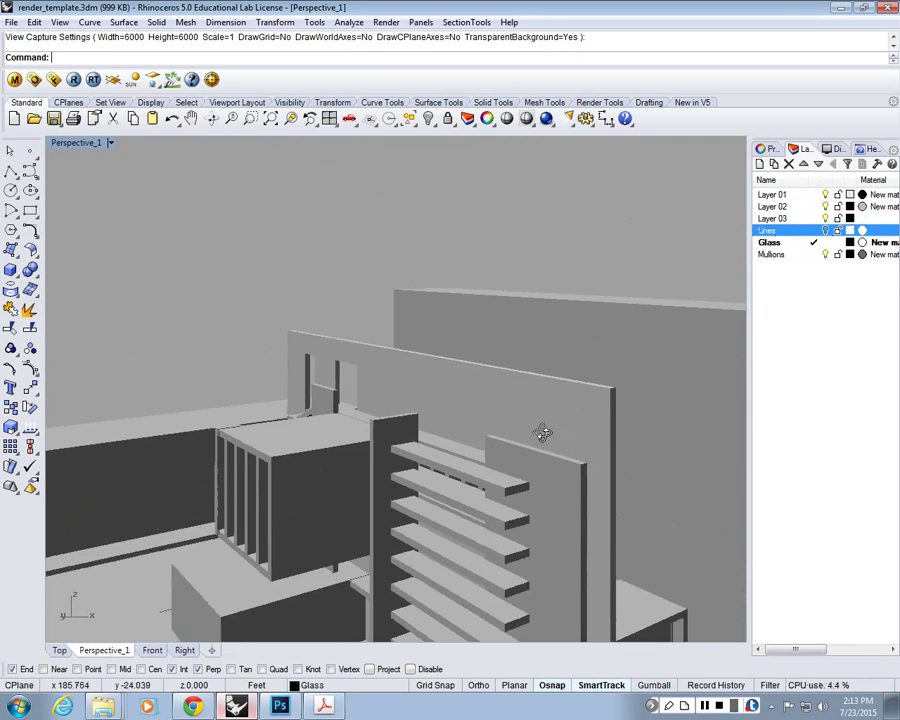
scroll(542, 432, down, 5)
scroll(510, 405, up, 3)
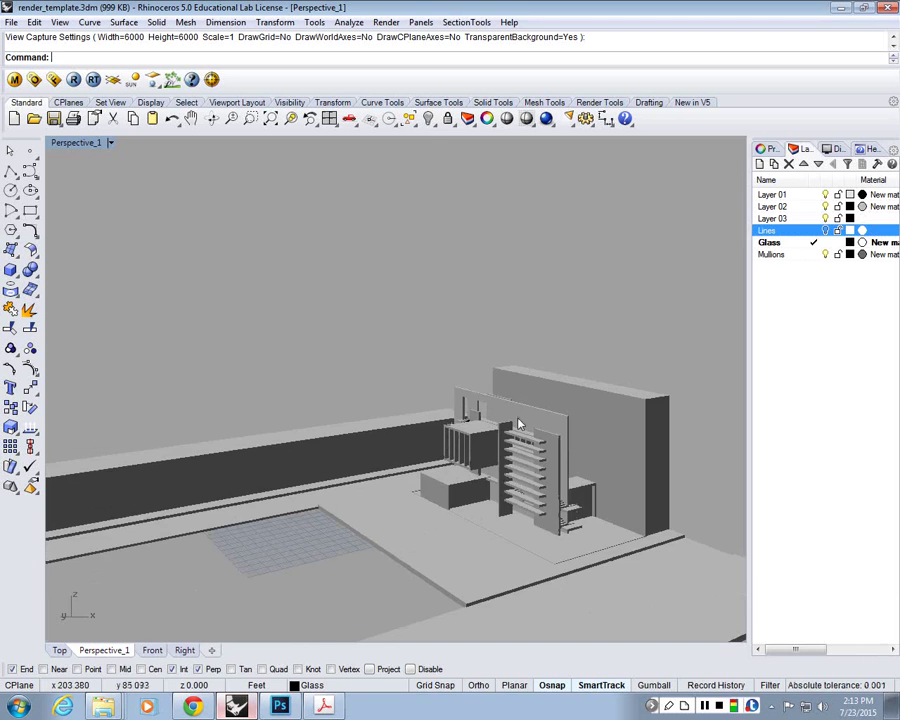
scroll(518, 425, up, 5)
scroll(460, 424, down, 4)
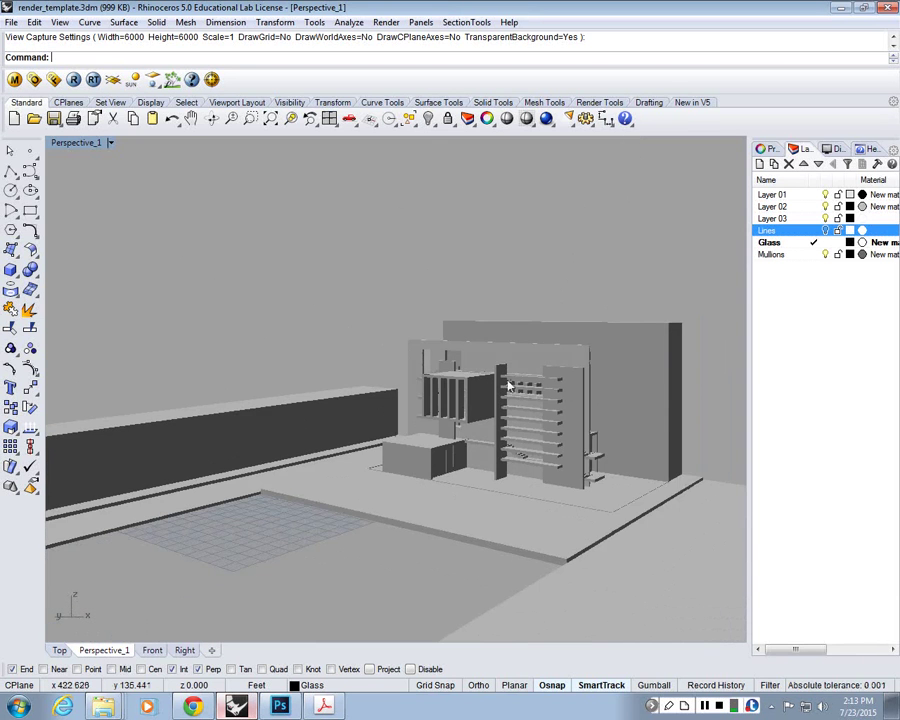
scroll(509, 386, up, 5)
right_drag(398, 321, 522, 324)
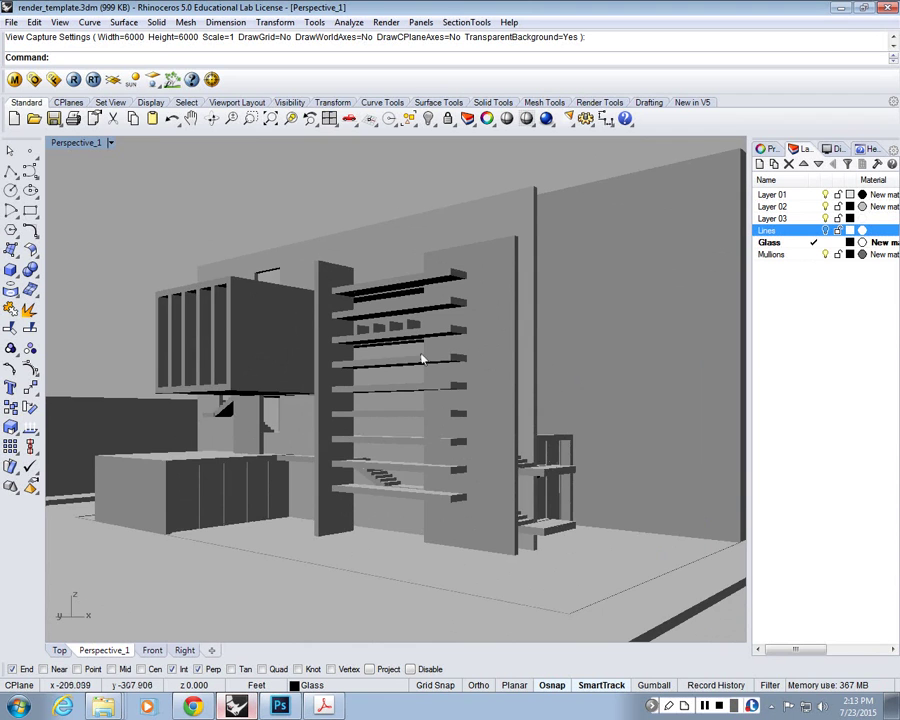
scroll(415, 320, down, 3)
scroll(399, 240, up, 2)
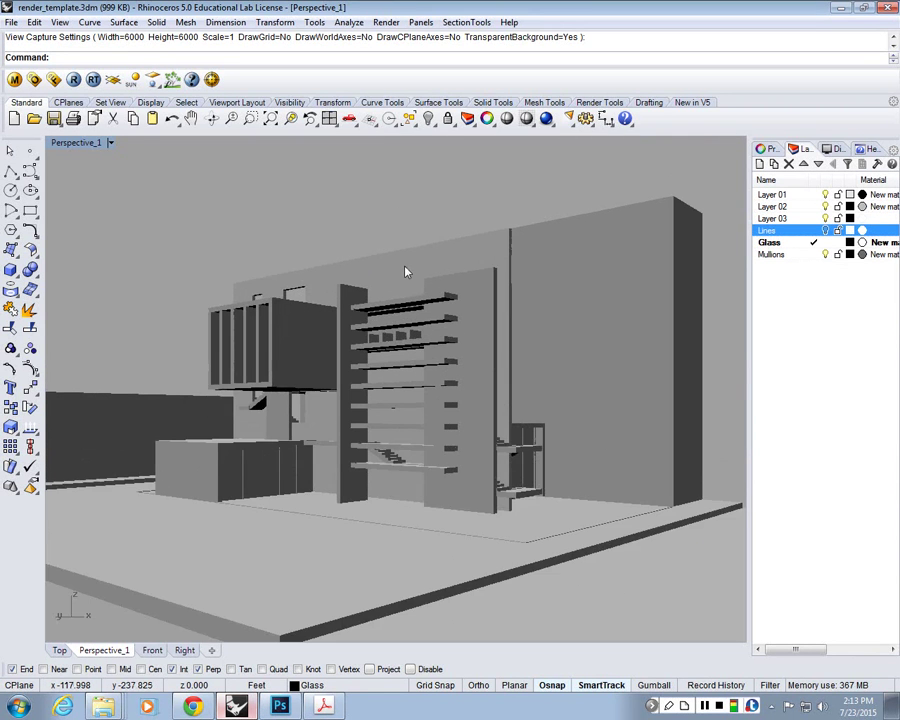
right_drag(405, 266, 457, 372)
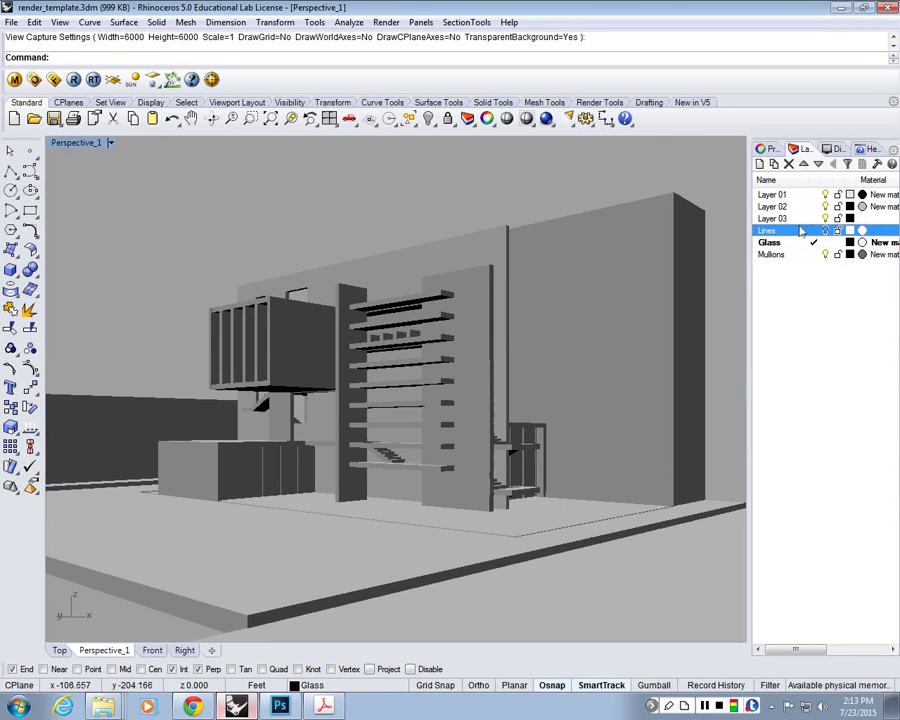
Open the display mode options and duplicate the Rendered display mode
click(85, 146)
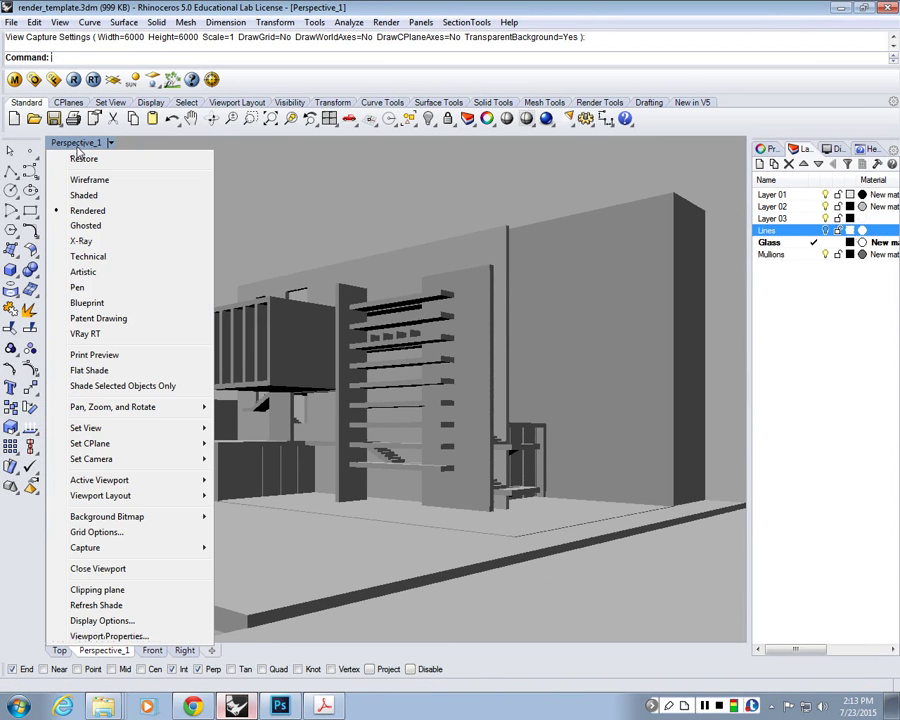
click(314, 22)
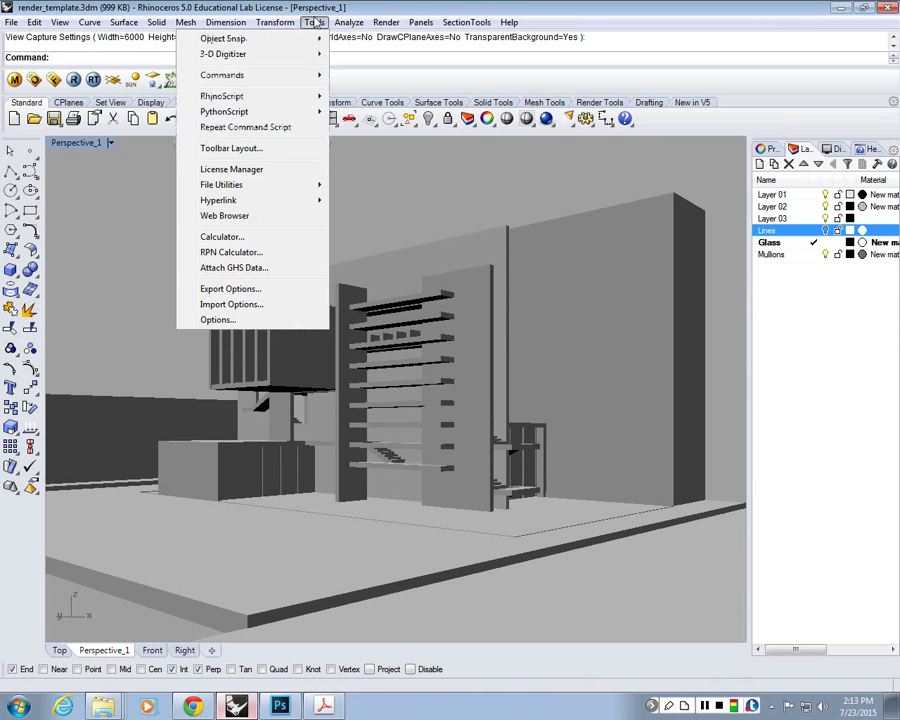
click(225, 320)
drag(520, 38, 564, 28)
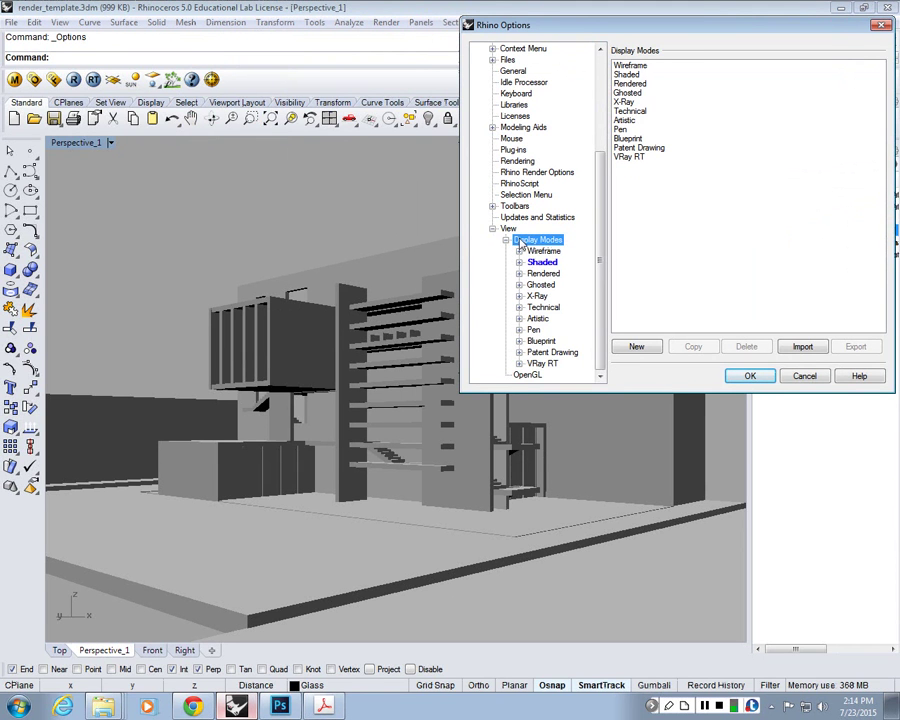
click(659, 333)
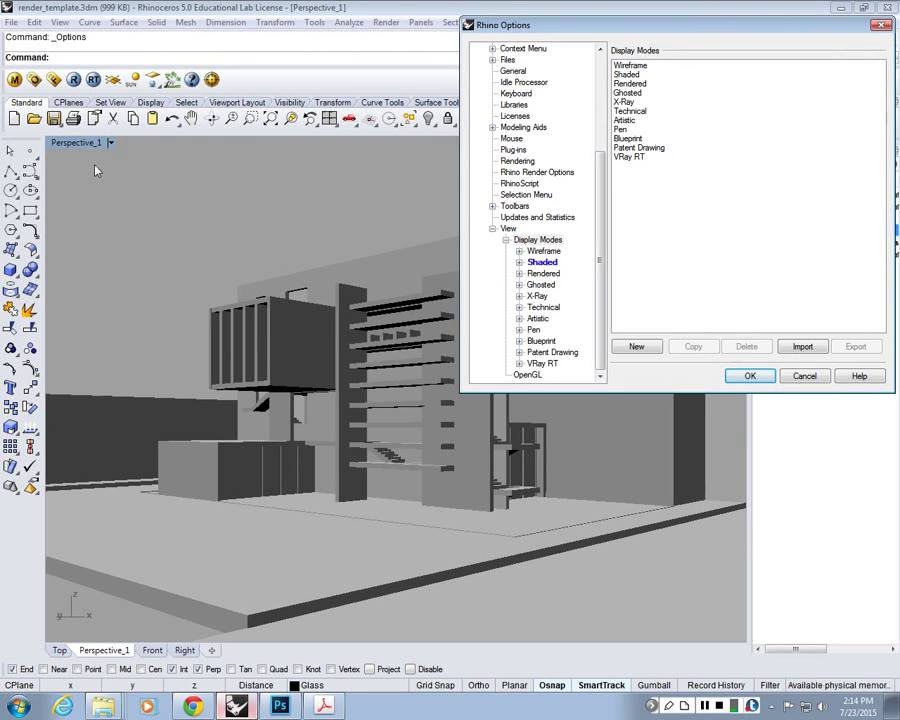
click(632, 84)
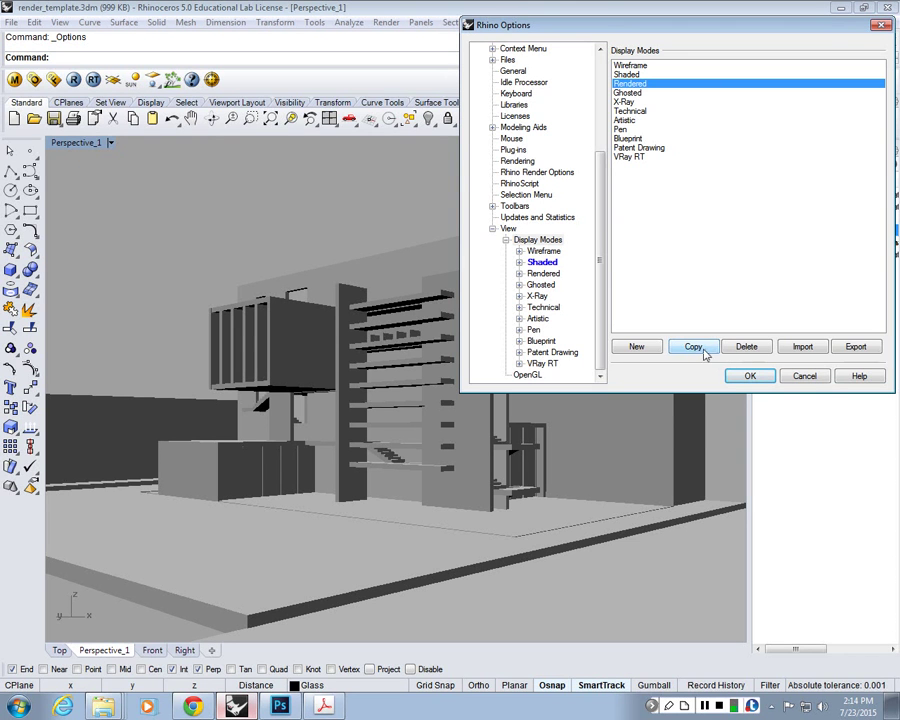
click(703, 351)
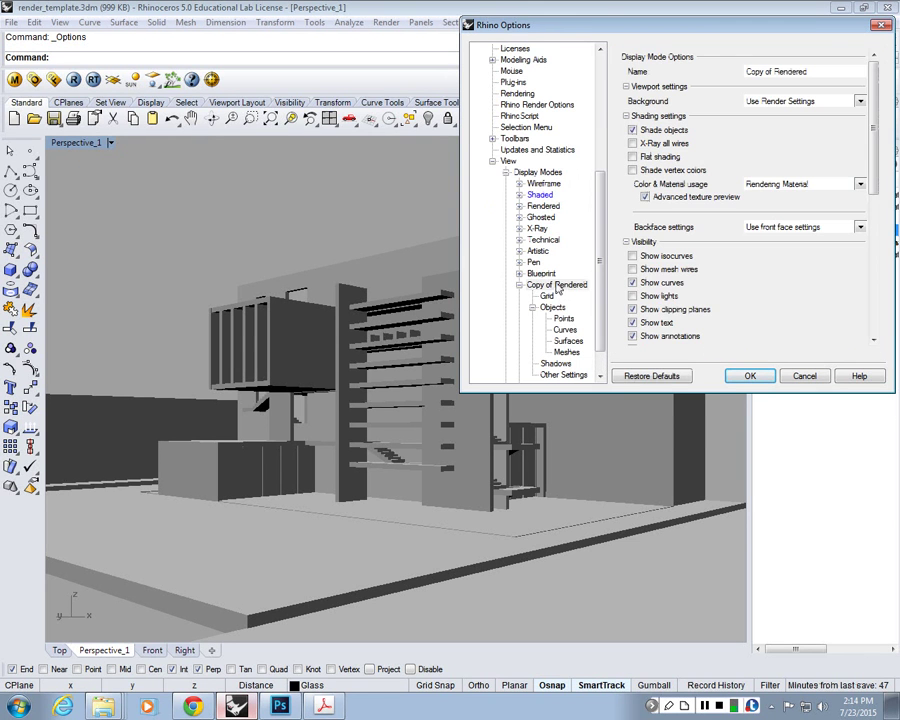
Rename the copied display mode as Clay_shades, save the options and apply it to the Perspective_1 viewport
click(556, 286)
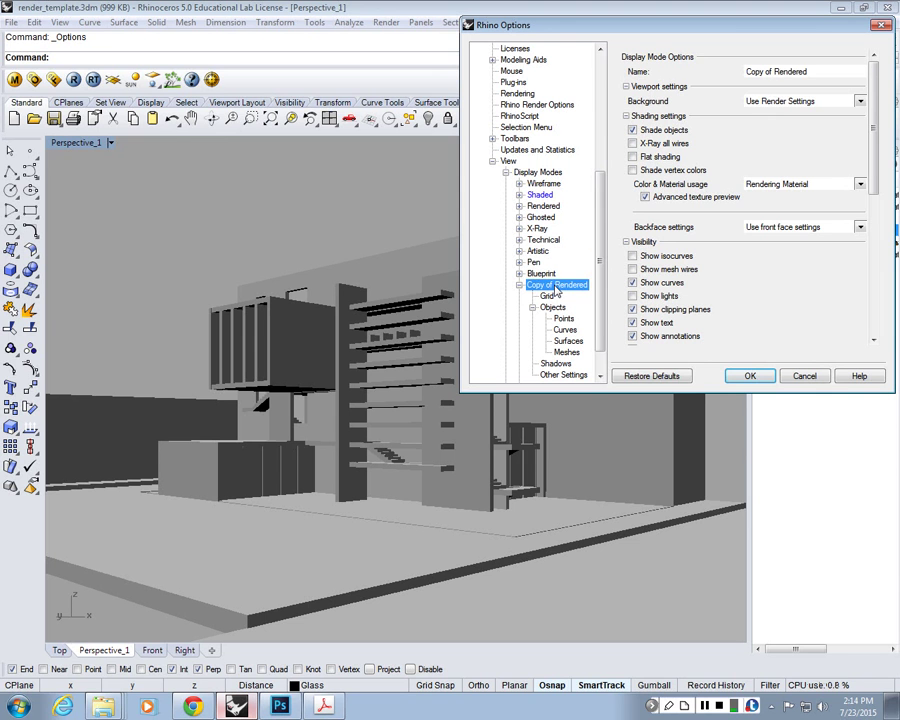
click(813, 70)
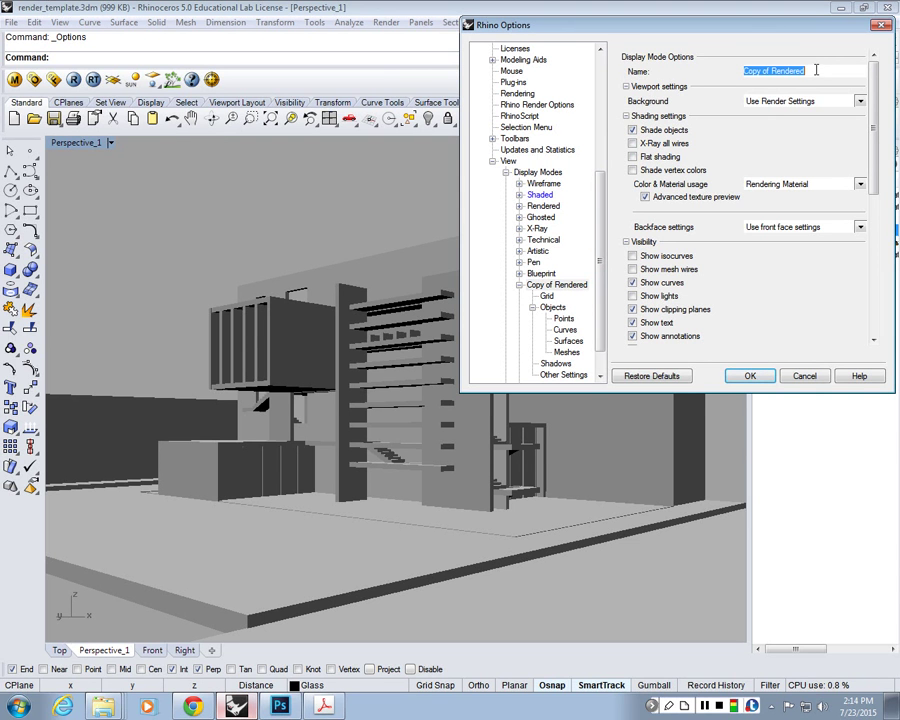
text(Clay_)
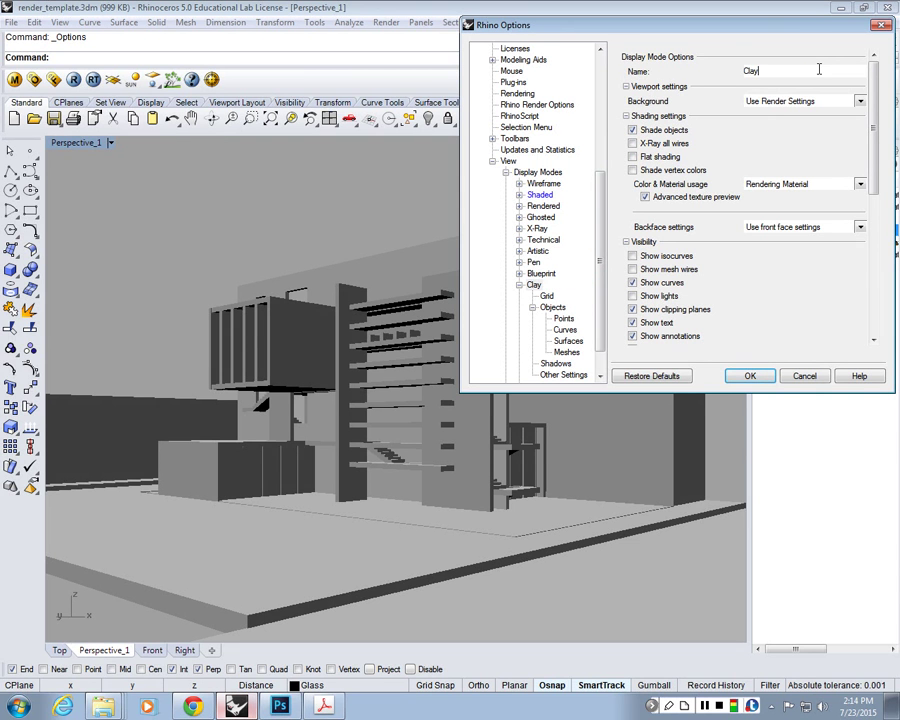
text(shade)
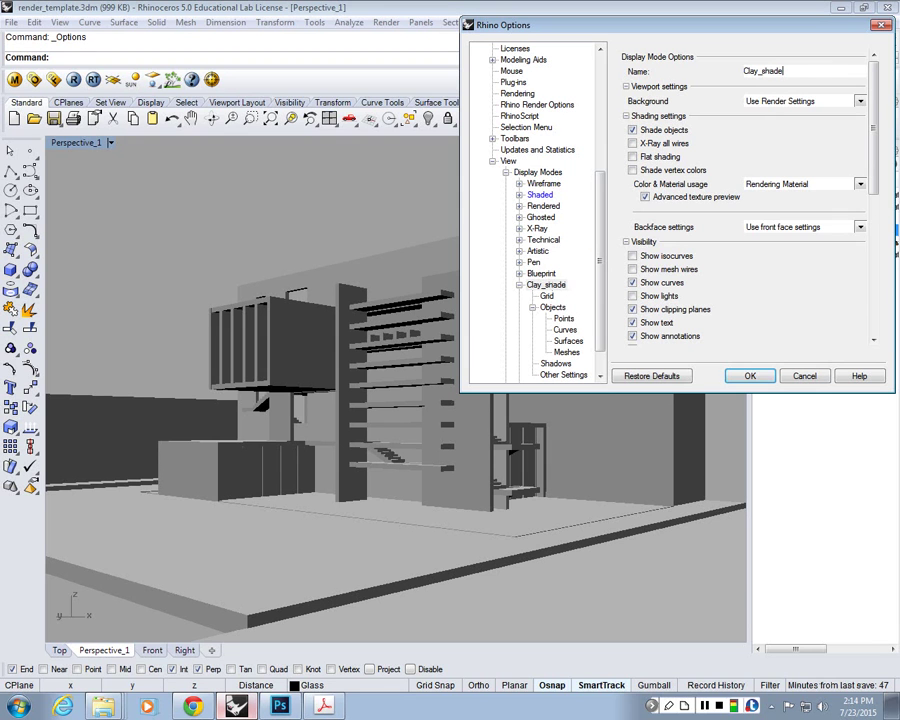
text(s)
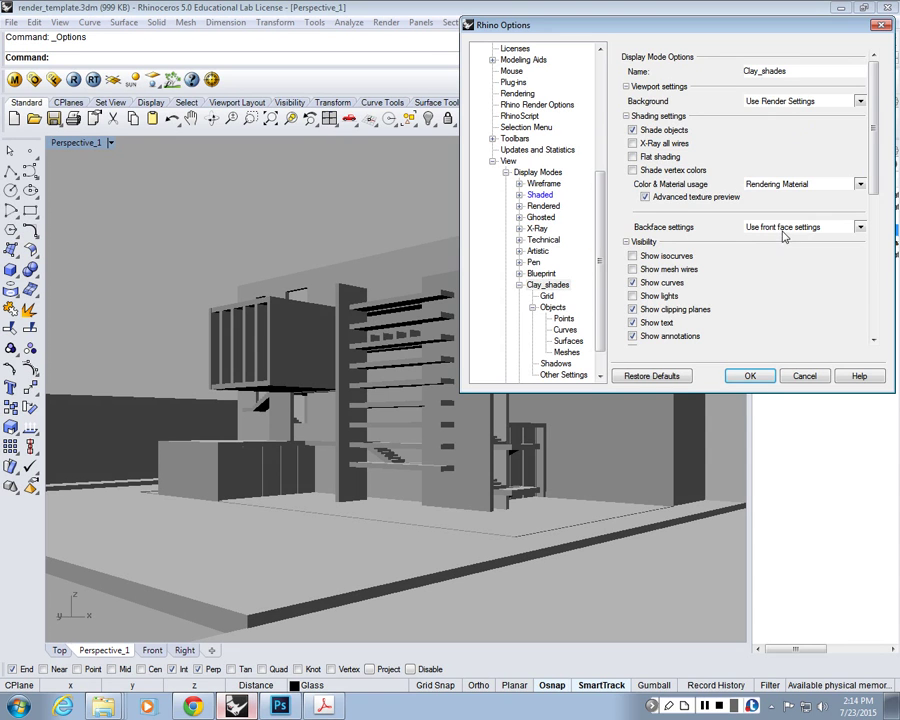
click(751, 377)
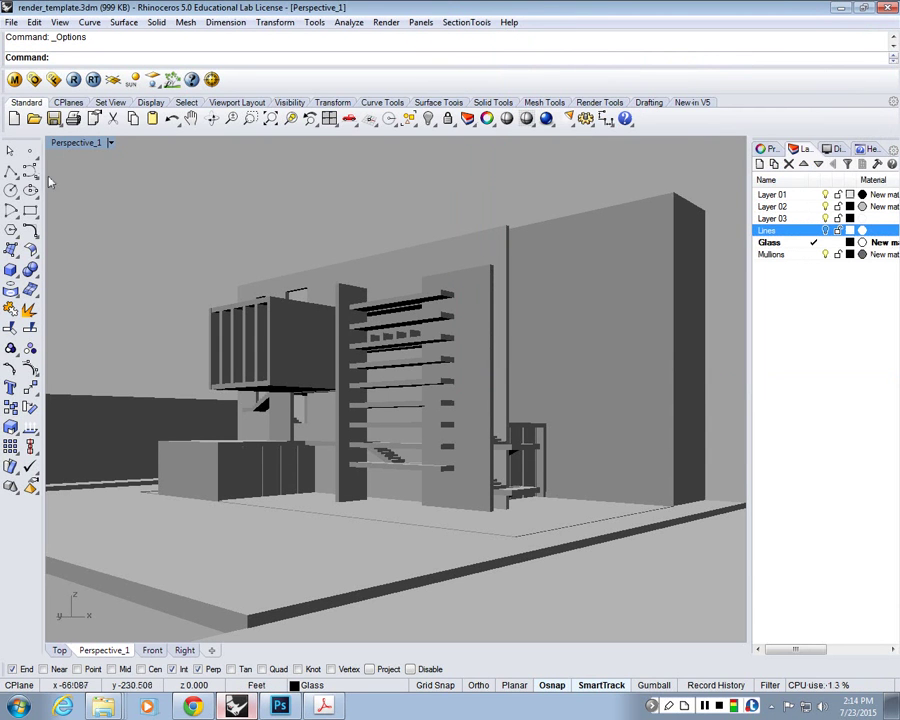
click(66, 145)
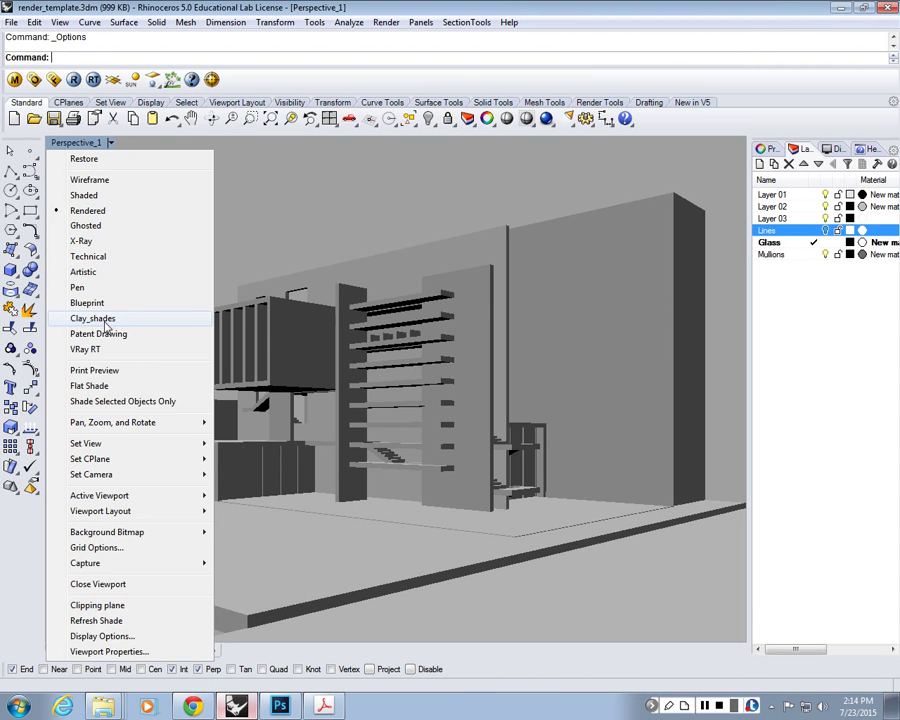
click(106, 321)
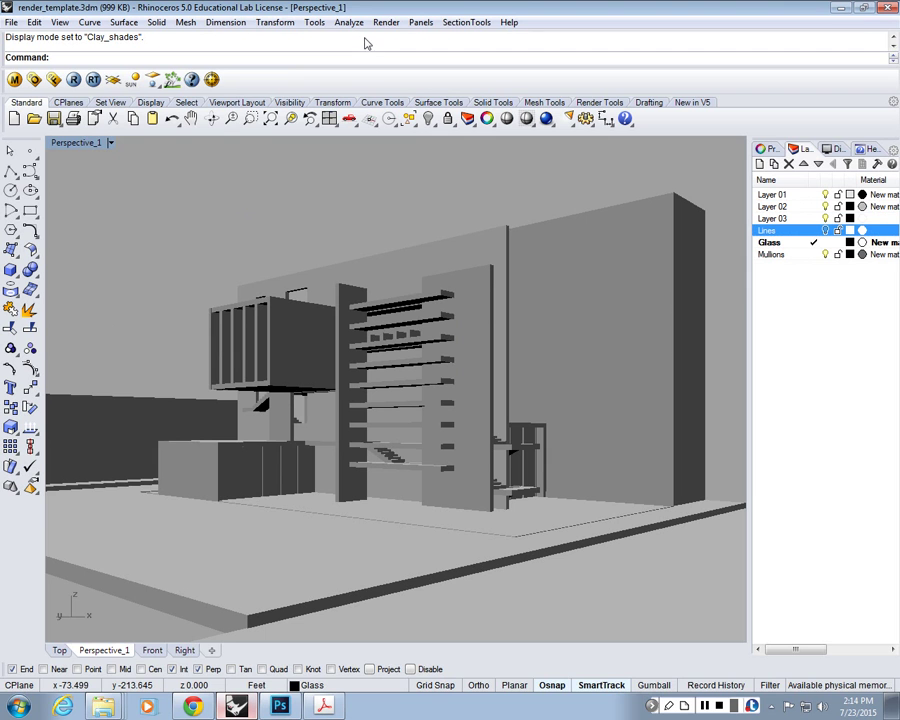
click(66, 144)
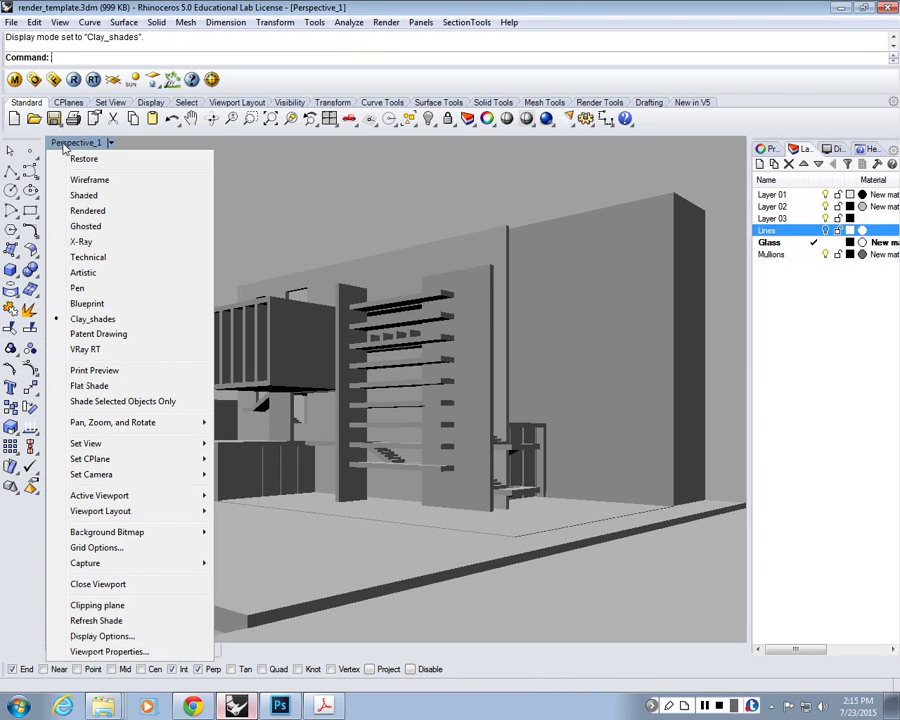
click(122, 638)
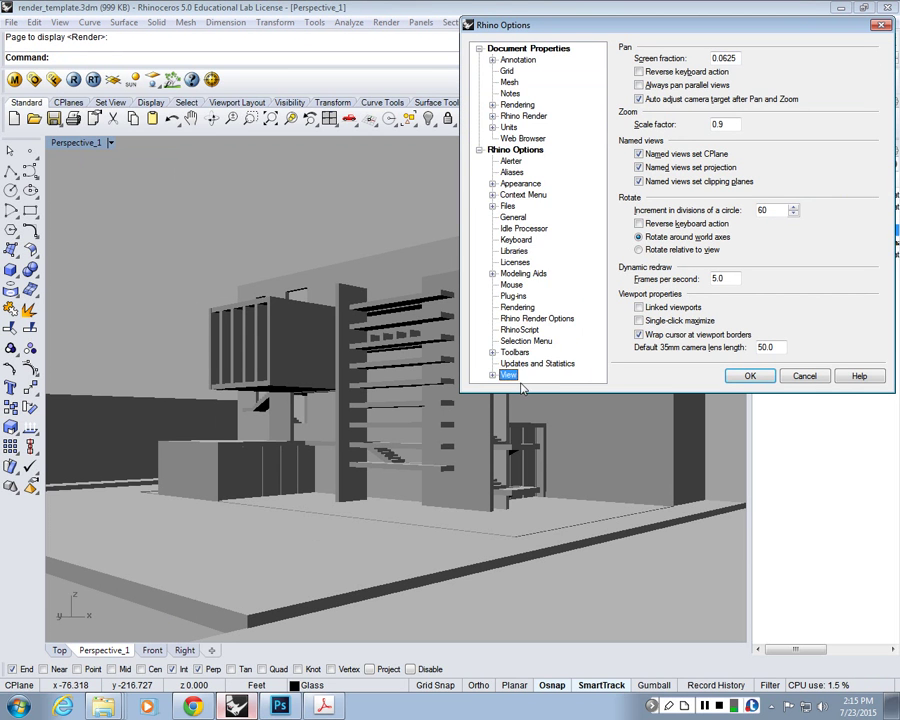
double_click(509, 376)
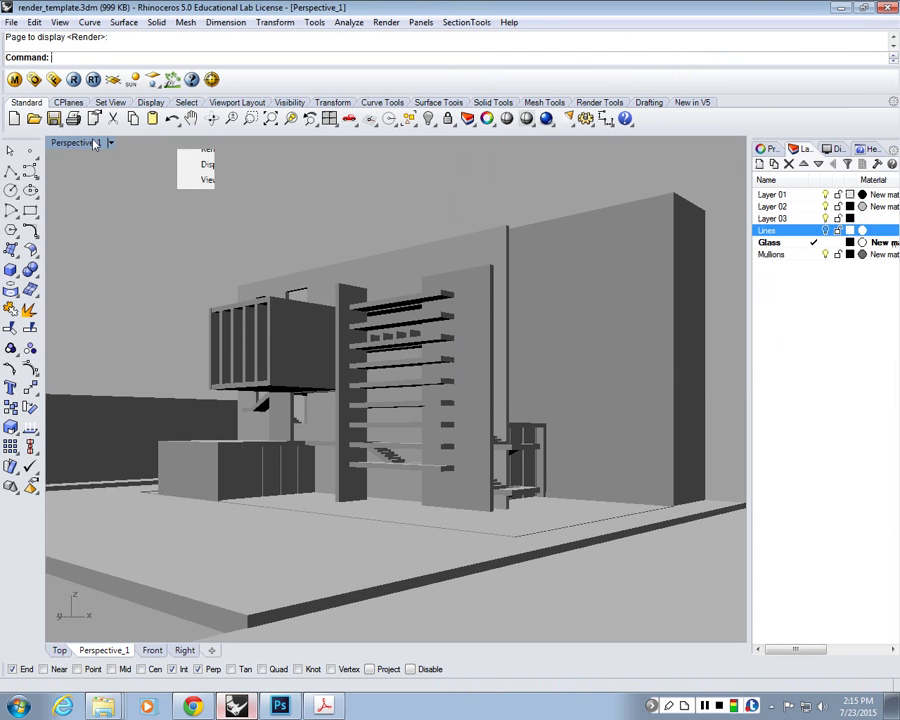
click(95, 144)
Reopen the display mode options and expand the settings of the Clay_shades mode
click(318, 25)
click(316, 23)
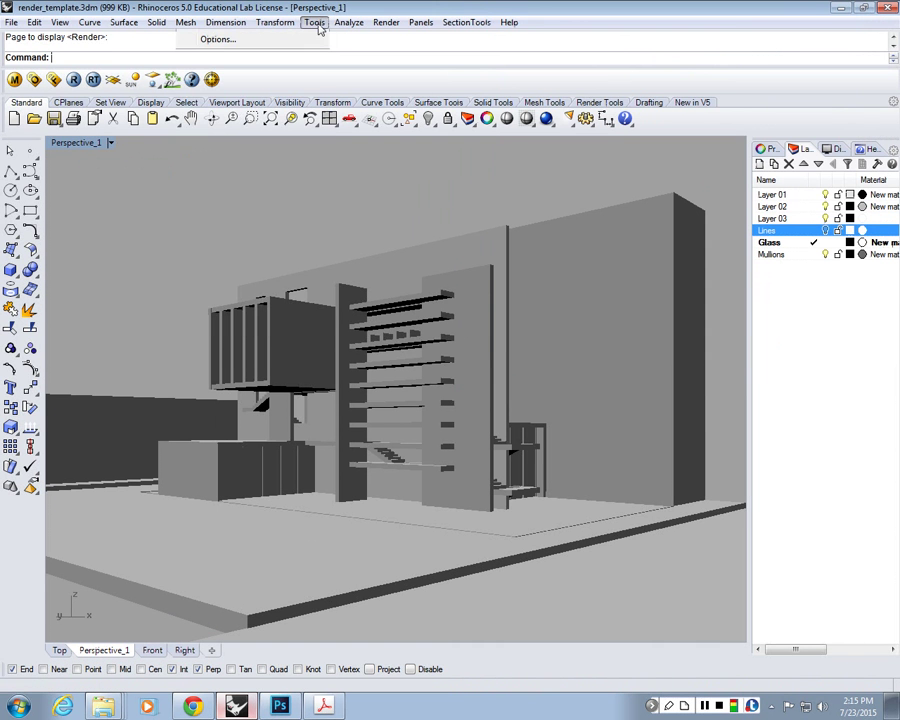
click(214, 319)
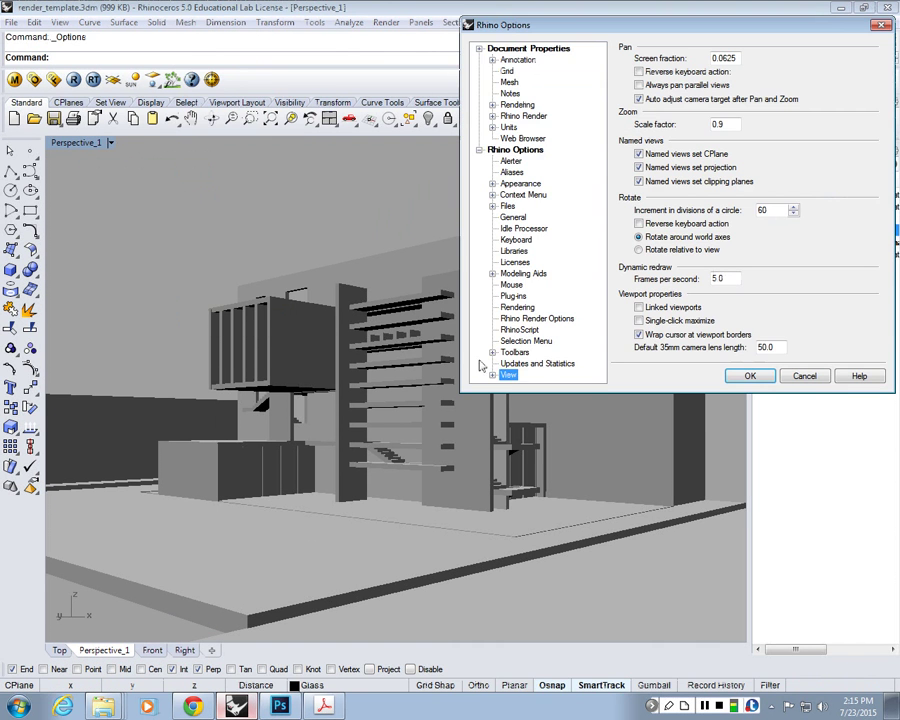
click(538, 364)
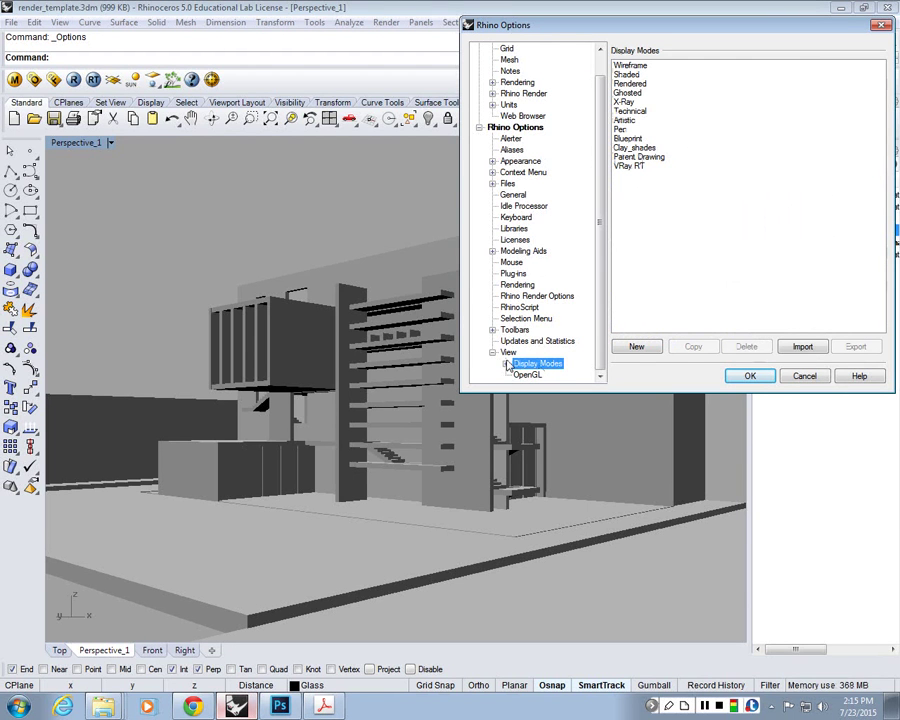
click(506, 364)
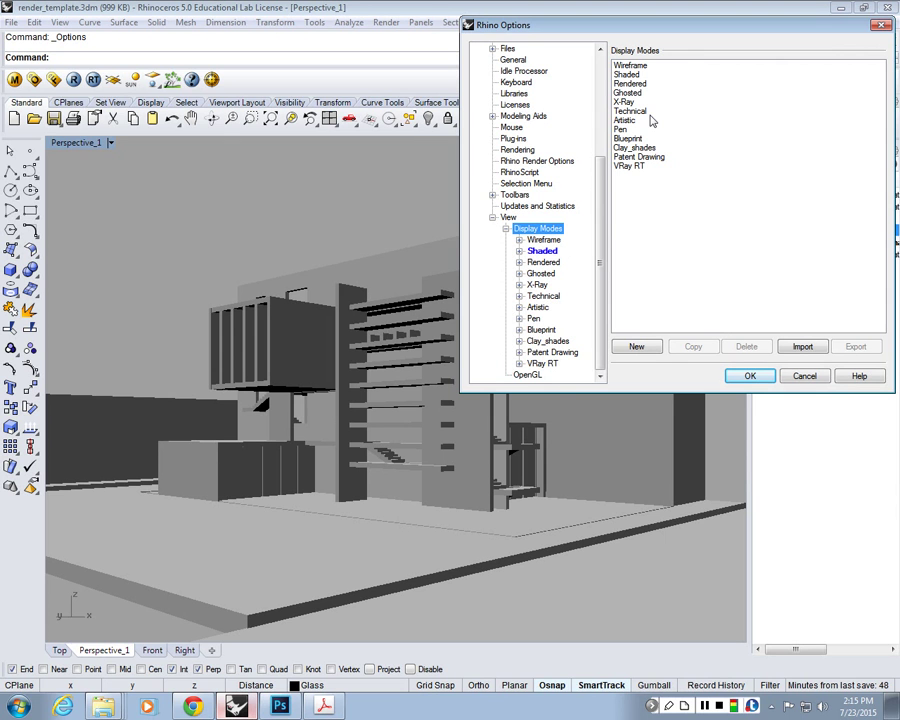
click(545, 341)
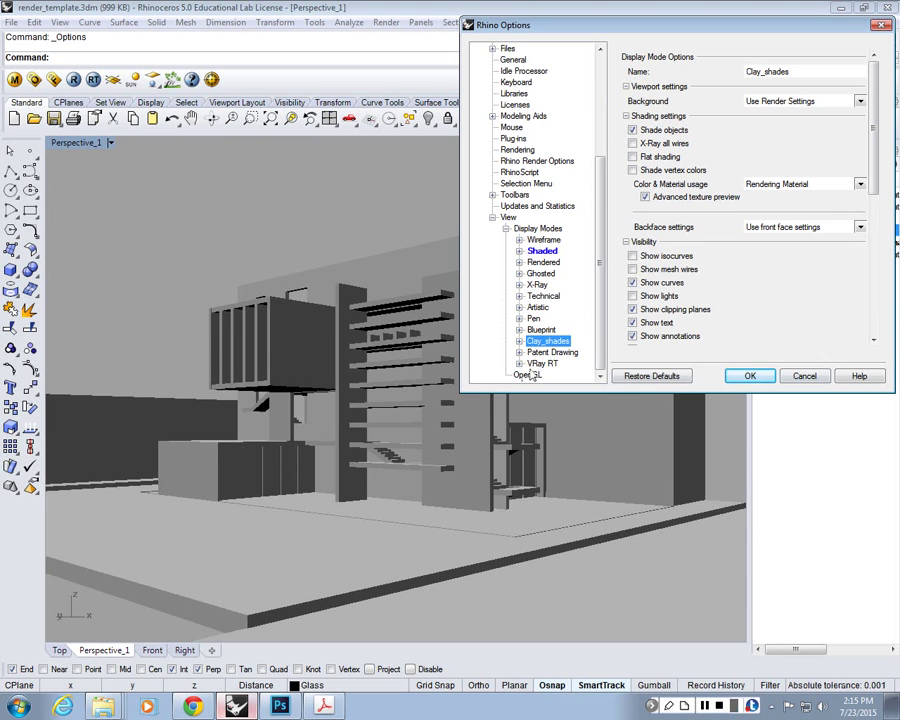
click(521, 342)
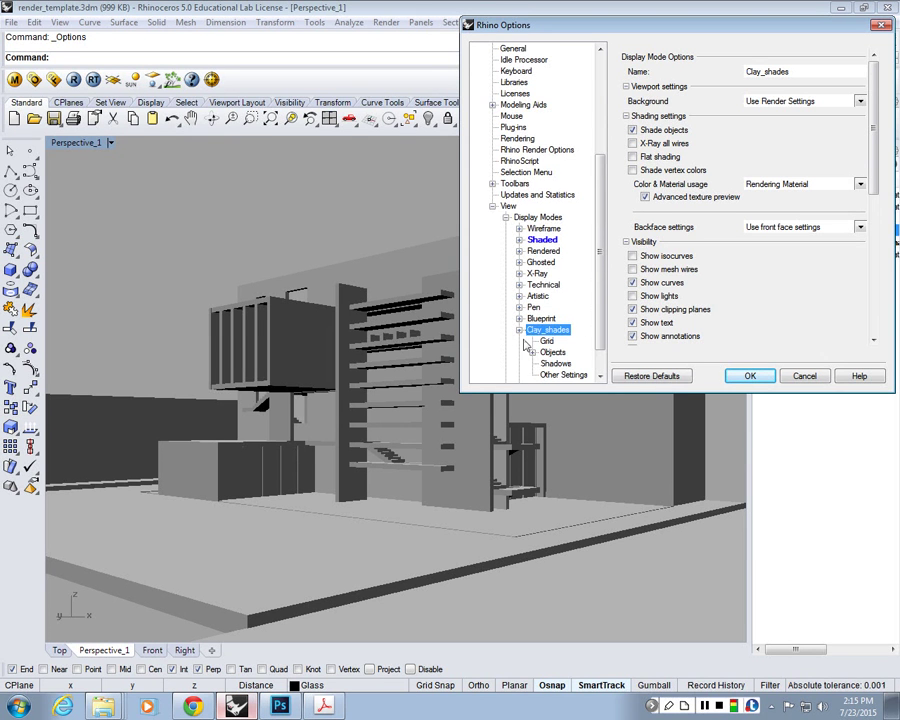
Examine the general, grid, objects, shadows and other settings of the Clay_shades display mode
scroll(527, 344, down, 1)
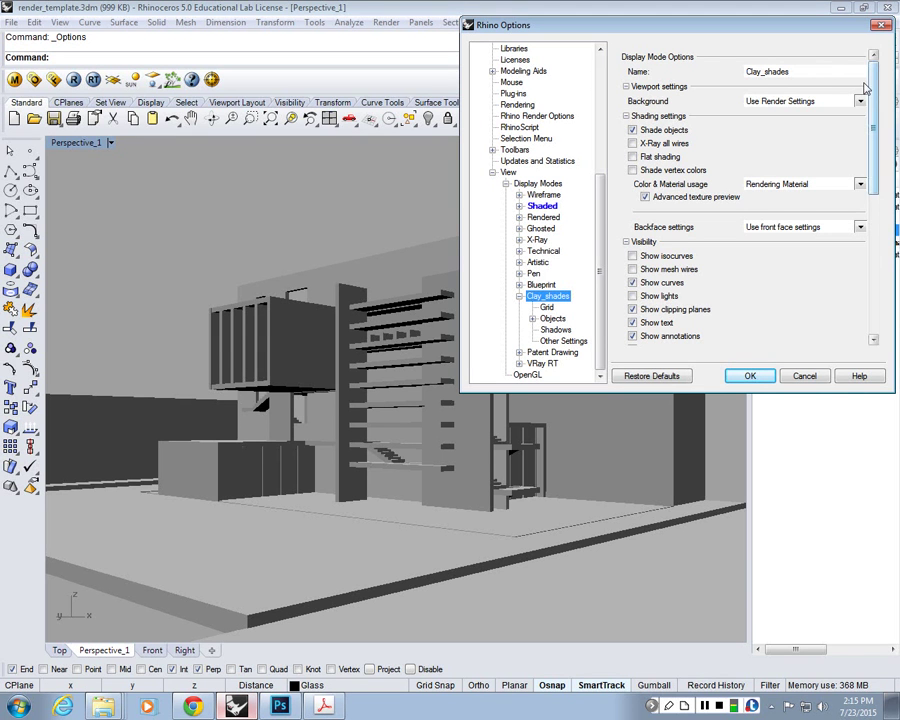
drag(874, 95, 893, 138)
scroll(699, 177, up, 3)
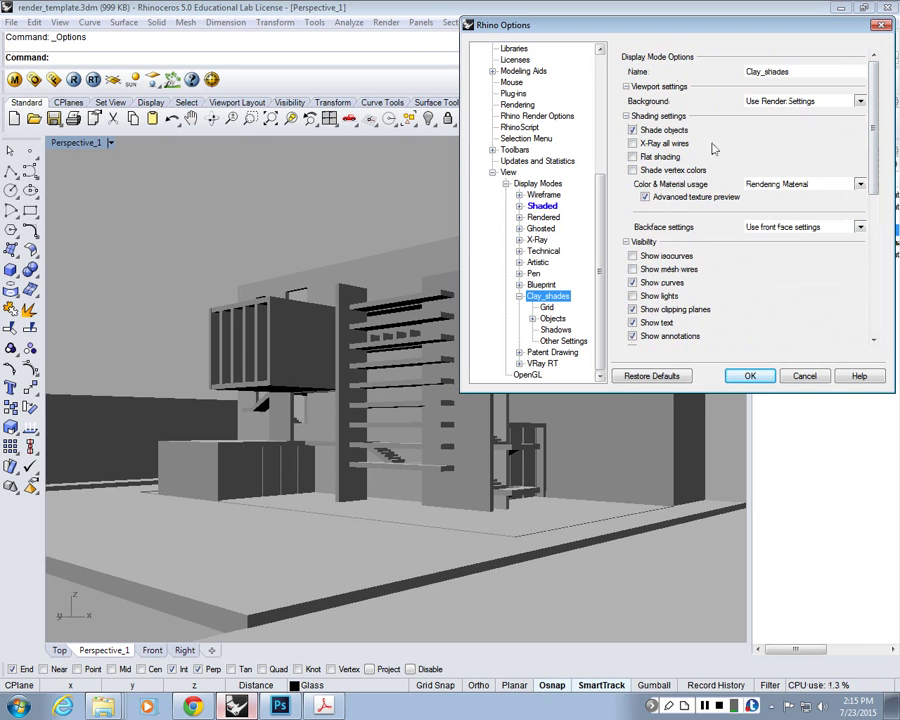
click(547, 307)
click(553, 318)
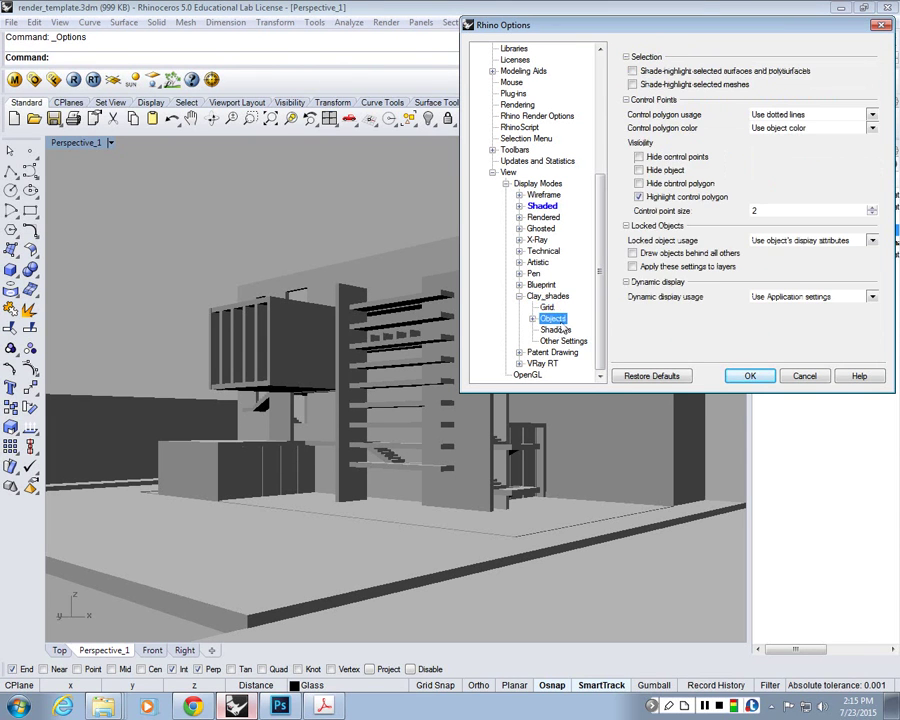
click(556, 330)
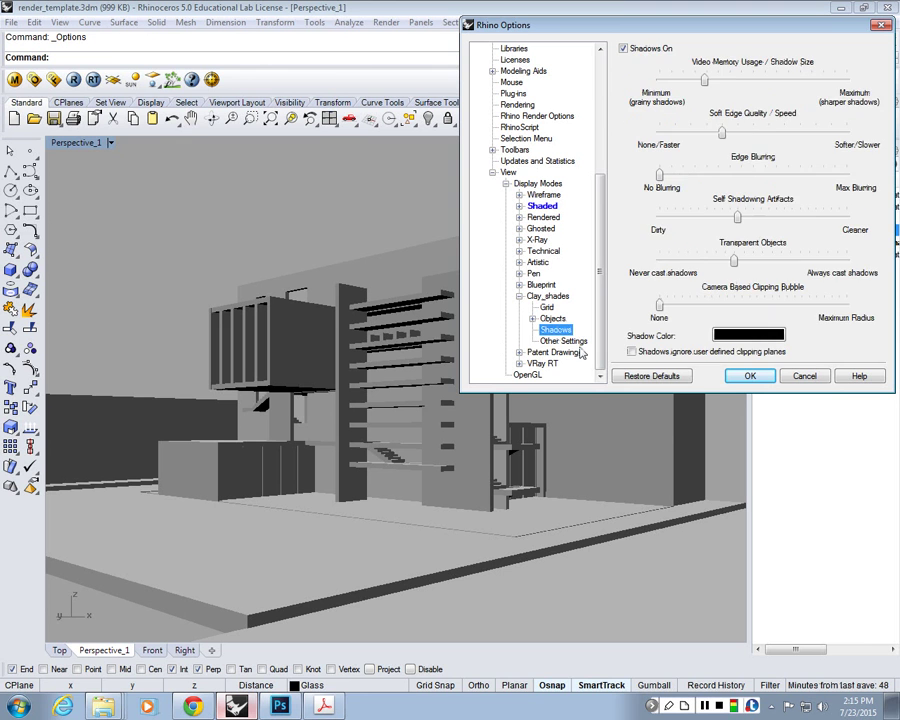
click(562, 341)
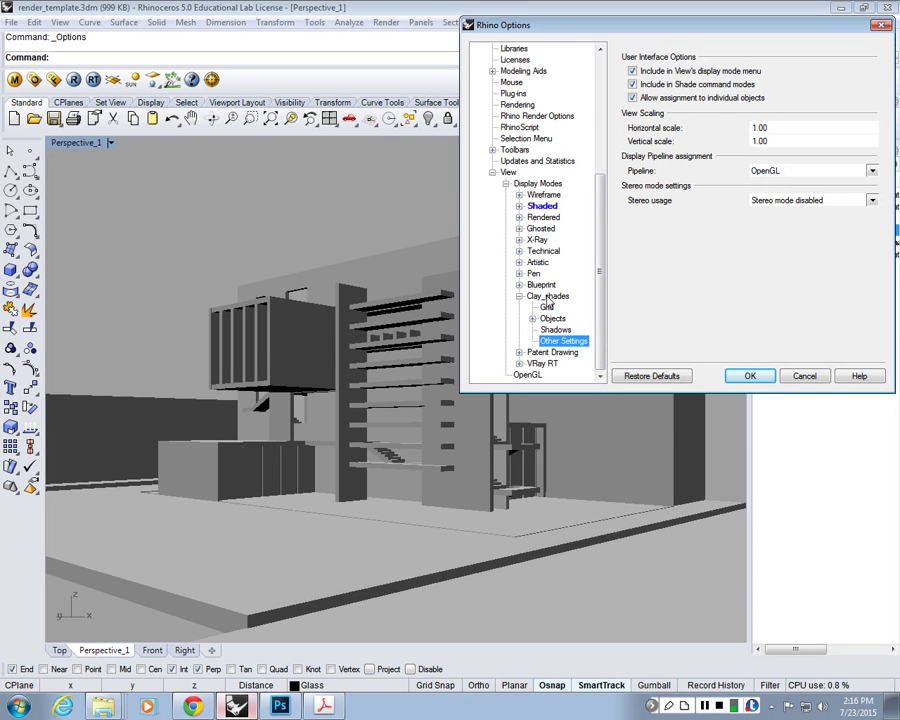
Open the general settings of the Clay_shades display mode and set the surface edge thickness to 2 pixels
click(548, 297)
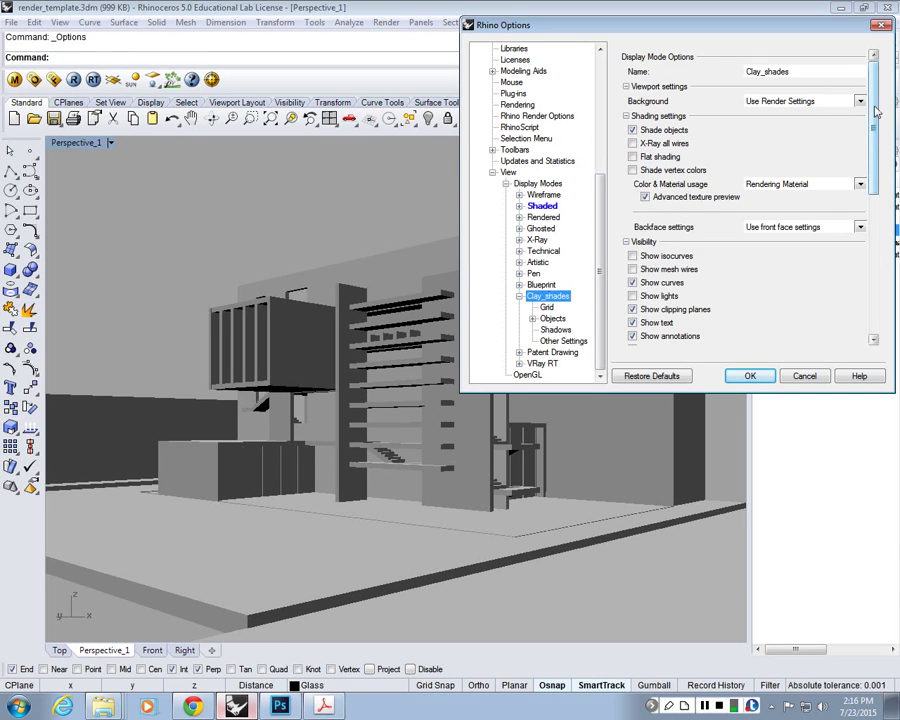
drag(876, 112, 869, 143)
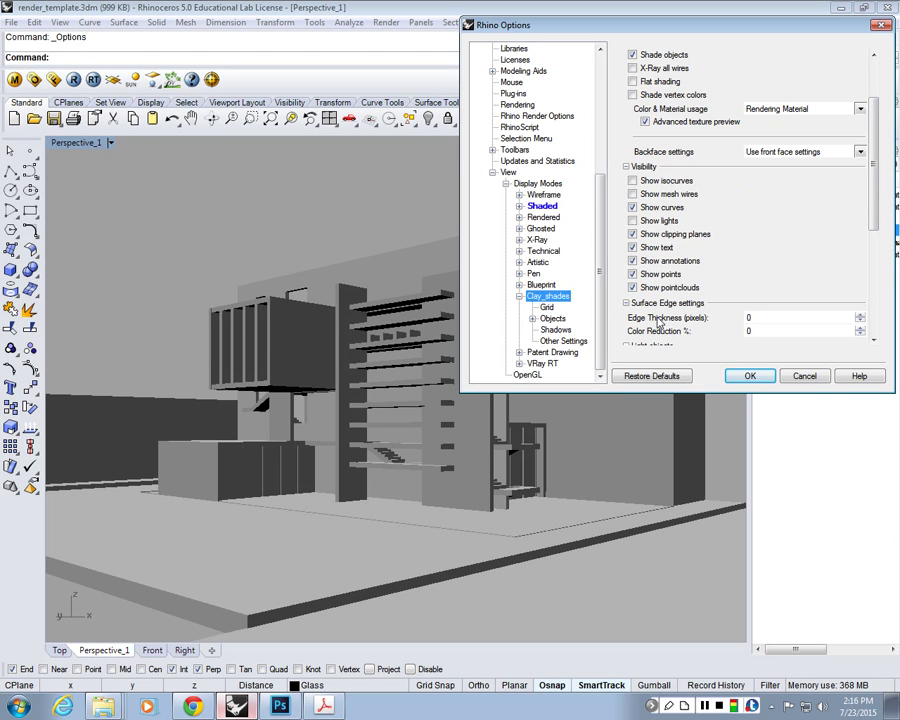
double_click(757, 320)
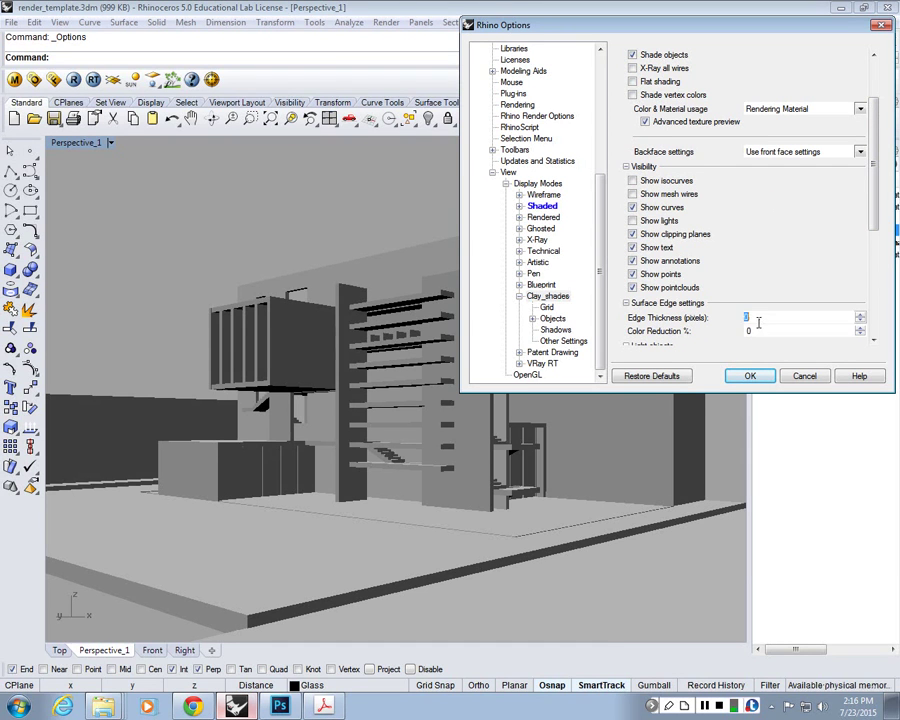
text(2)
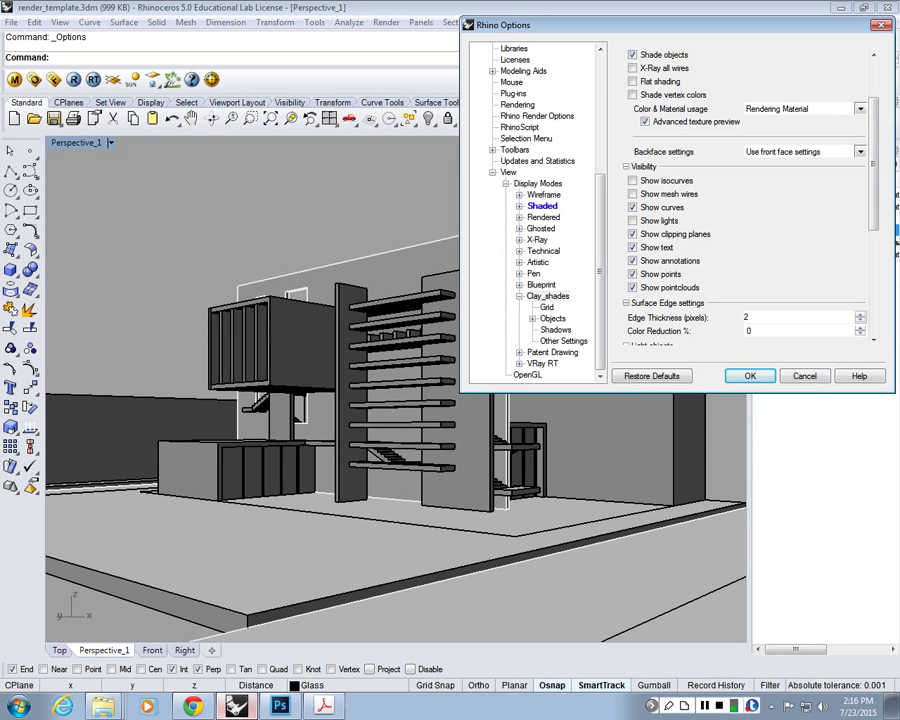
Try surface edge thicknesses of 3 and 4 pixels for Clay_shades and return the value to 0
key(BackSpace)
text(3)
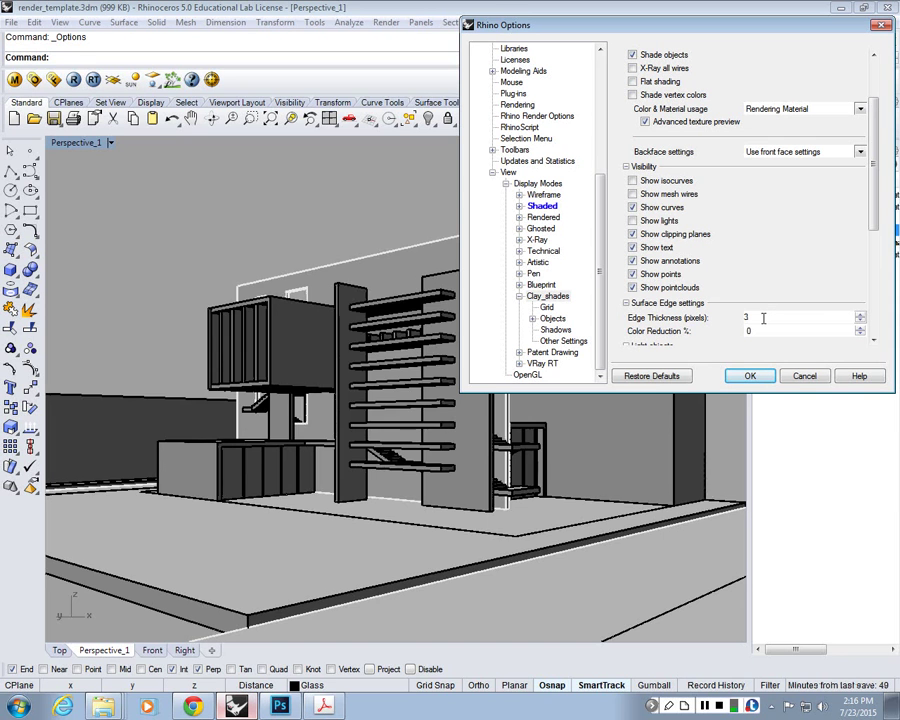
key(BackSpace)
text(1)
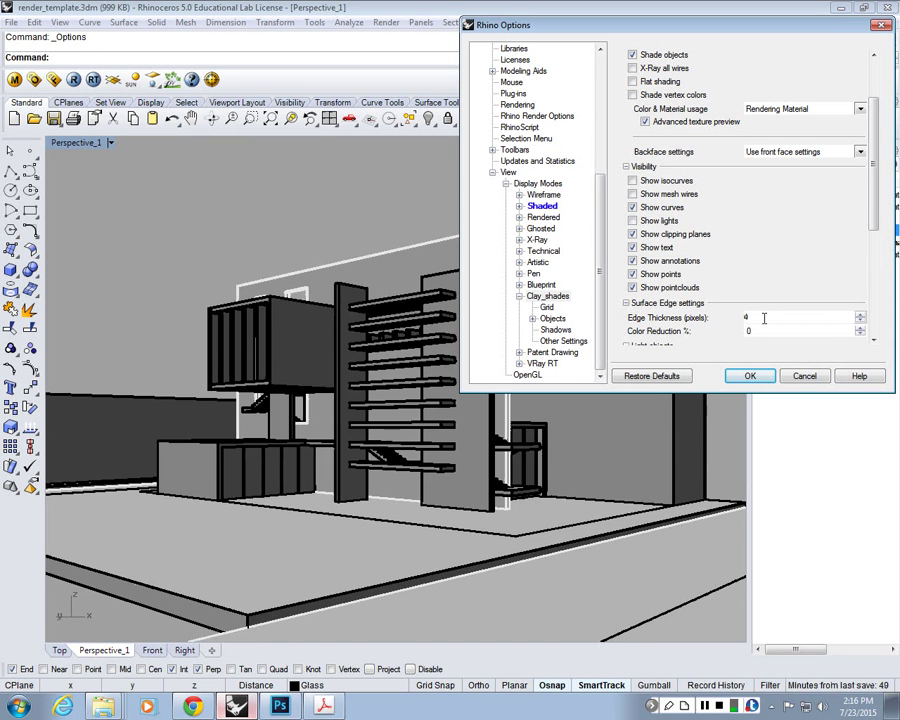
key(BackSpace)
text(0)
key(BackSpace)
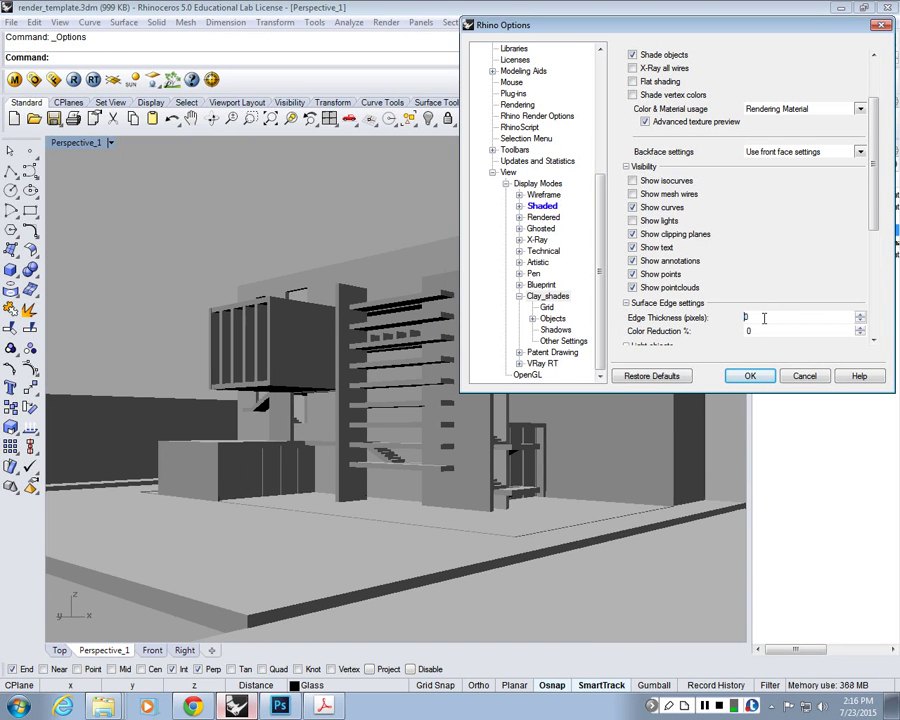
Compare surface edge thicknesses of 1, 3, 5, 4, 2 and 0 pixels on the building
key(BackSpace)
text(1)
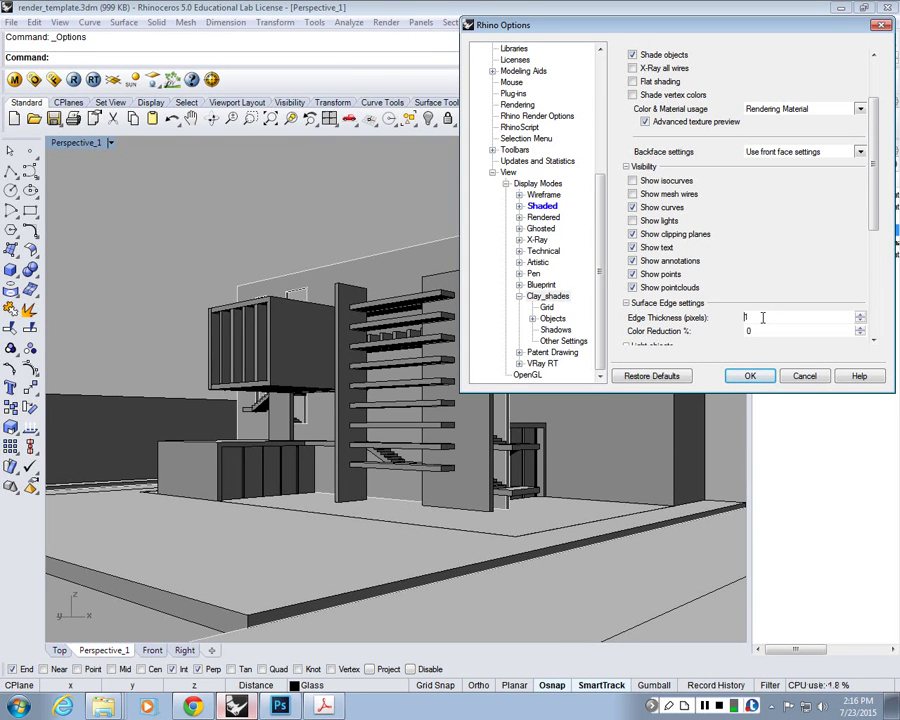
key(BackSpace)
text(3)
key(BackSpace)
text(5)
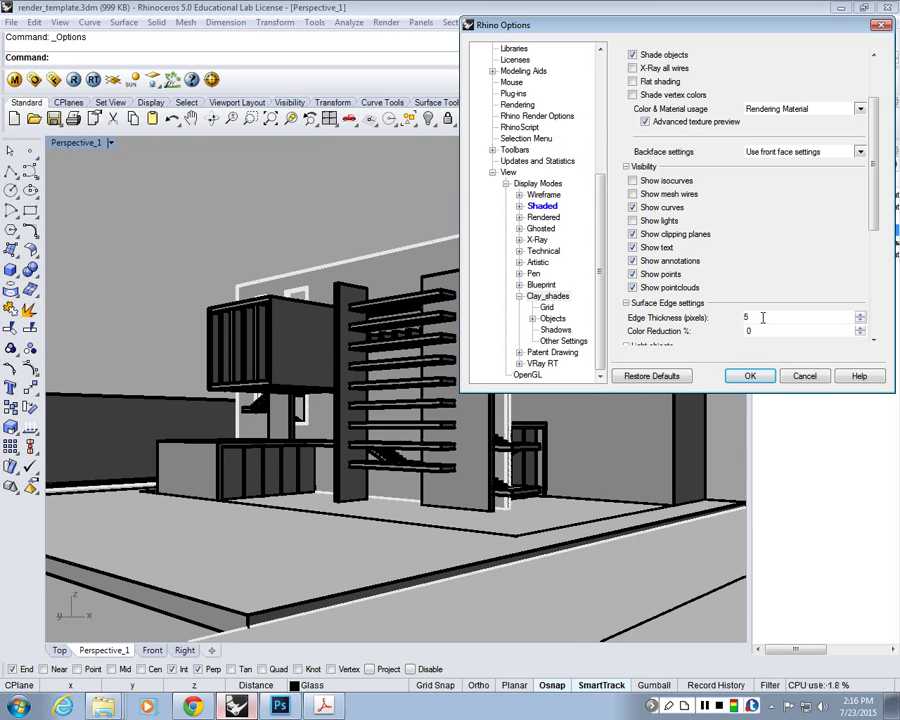
key(BackSpace)
text(4)
key(BackSpace)
text(3)
key(BackSpace)
text(2)
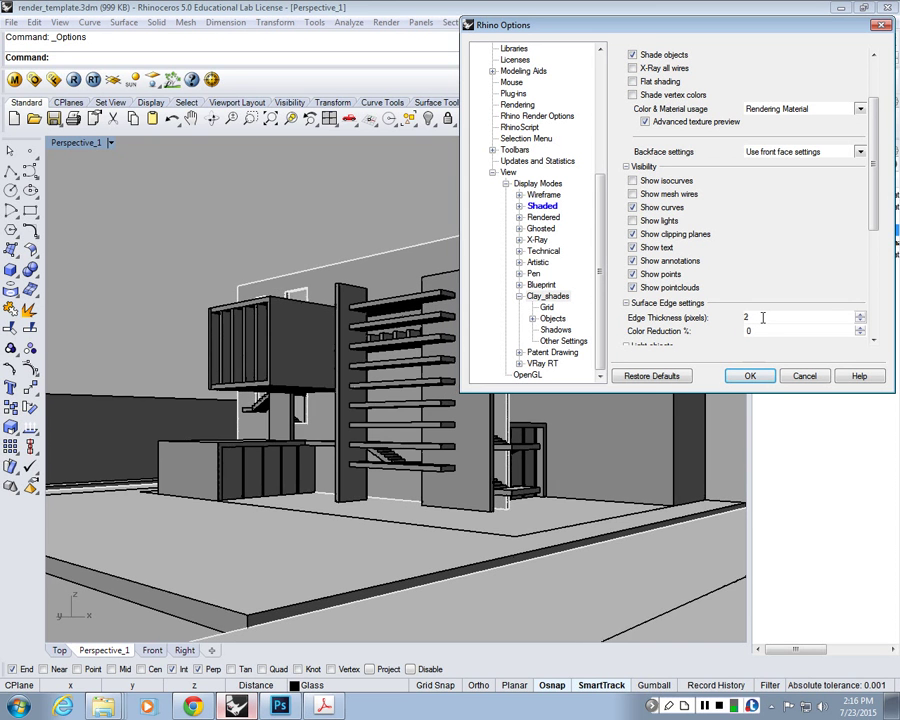
key(BackSpace)
text(0)
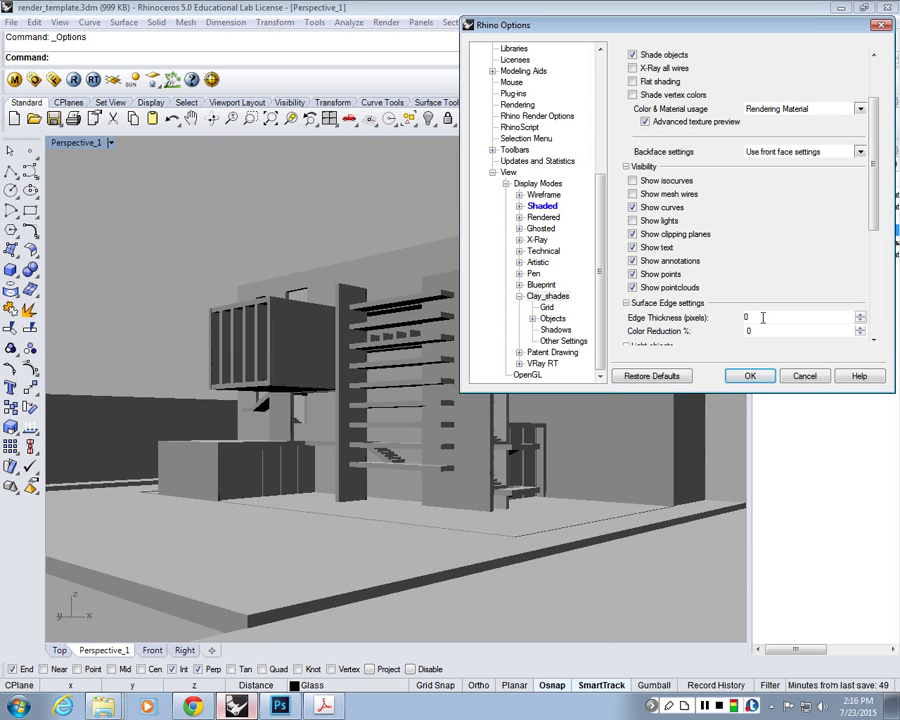
Try a surface edge thickness of 1 pixel and settle on 2 pixels
key(BackSpace)
text(1)
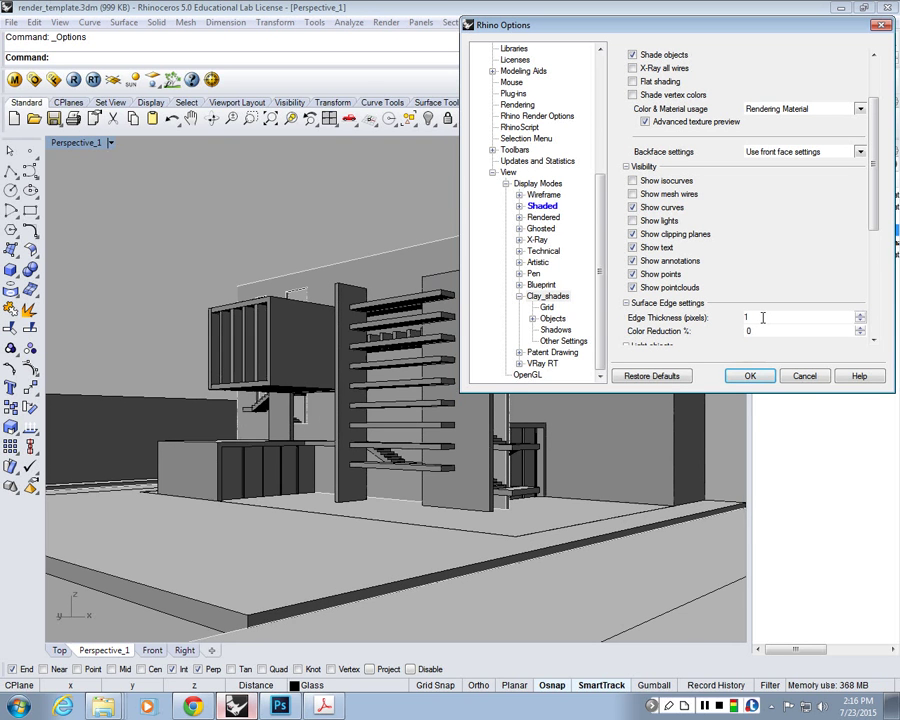
key(BackSpace)
text(2)
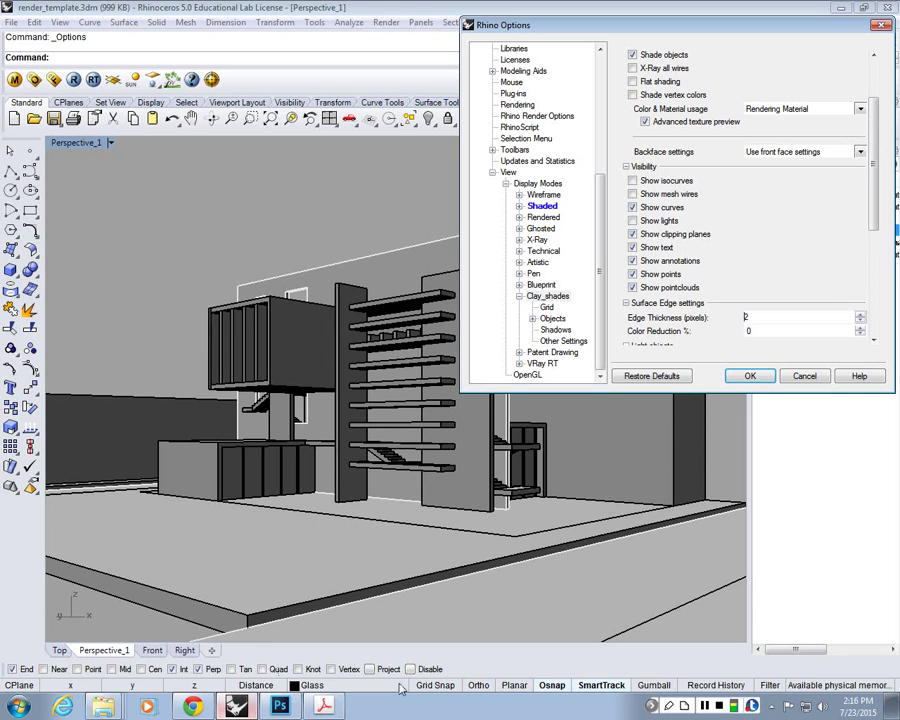
Review the color and material usage, lighting and clipping plane settings of Clay_shades and save the options
double_click(763, 333)
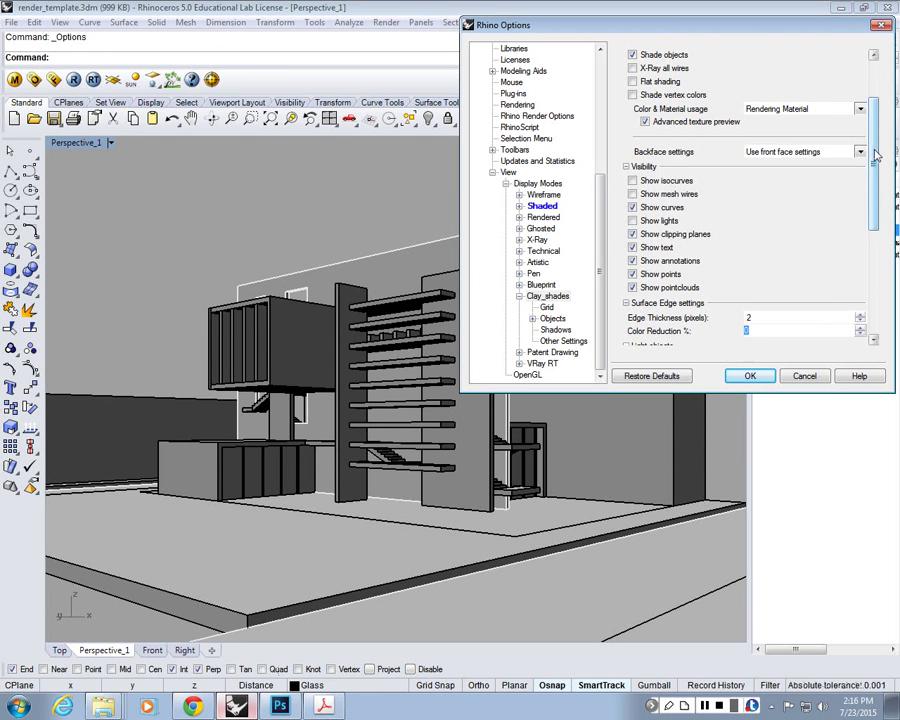
drag(871, 149, 872, 112)
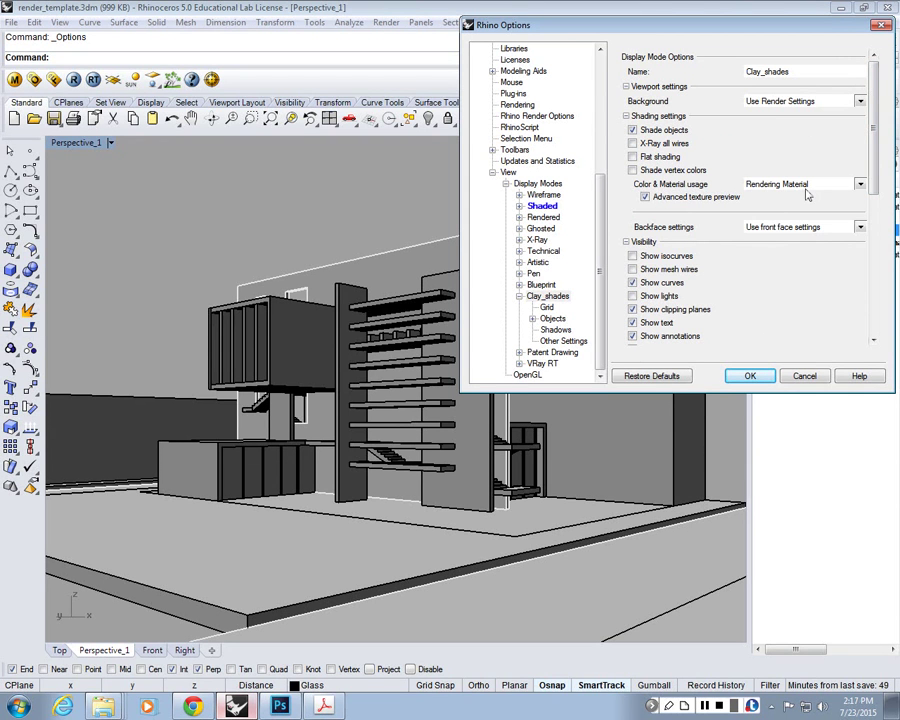
click(860, 185)
click(861, 186)
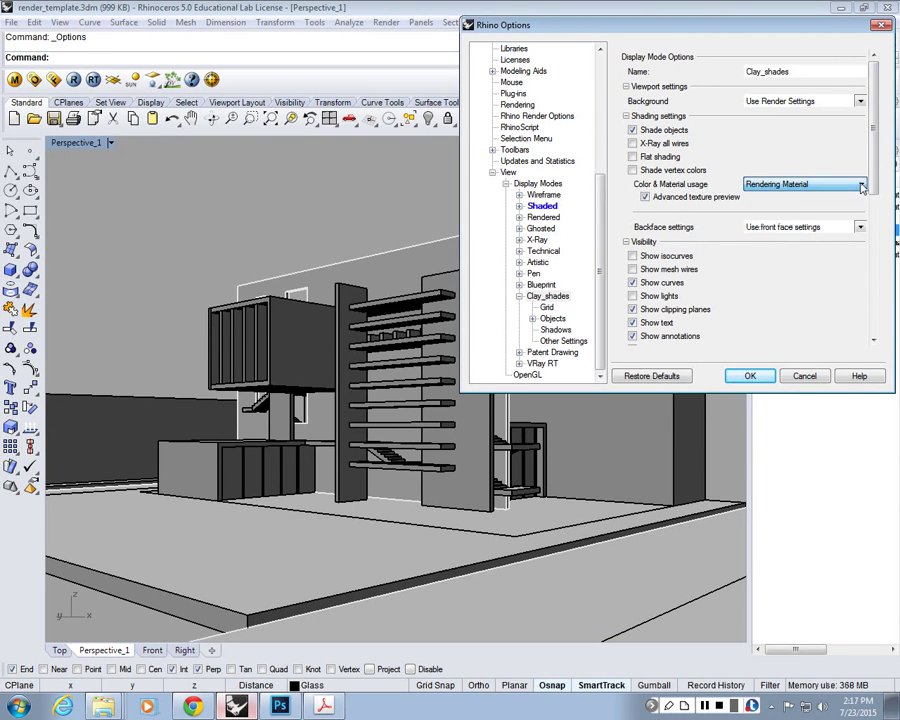
scroll(876, 140, down, 1)
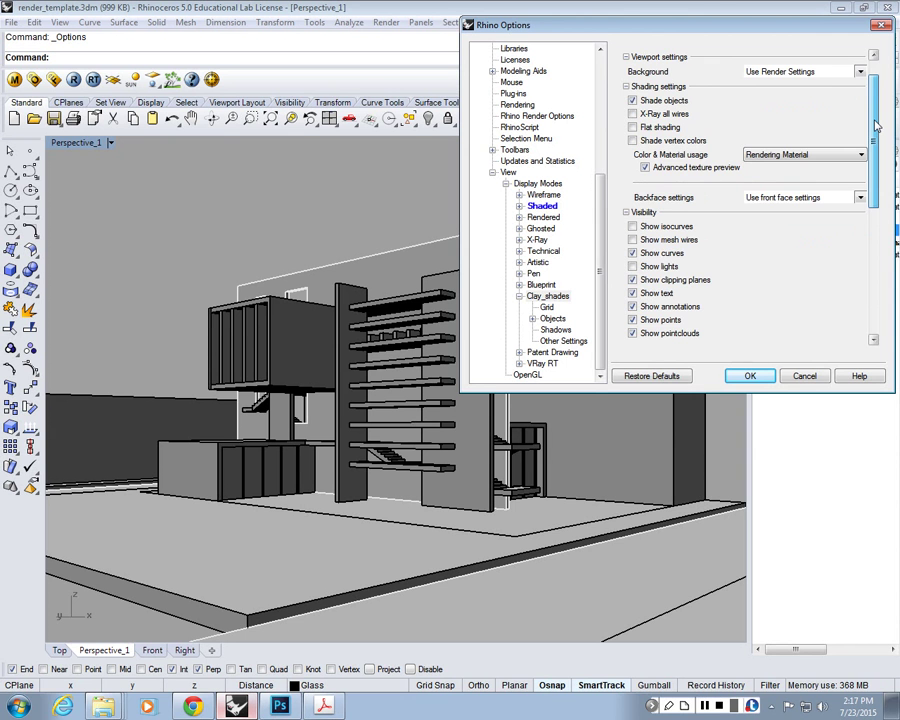
drag(876, 125, 872, 268)
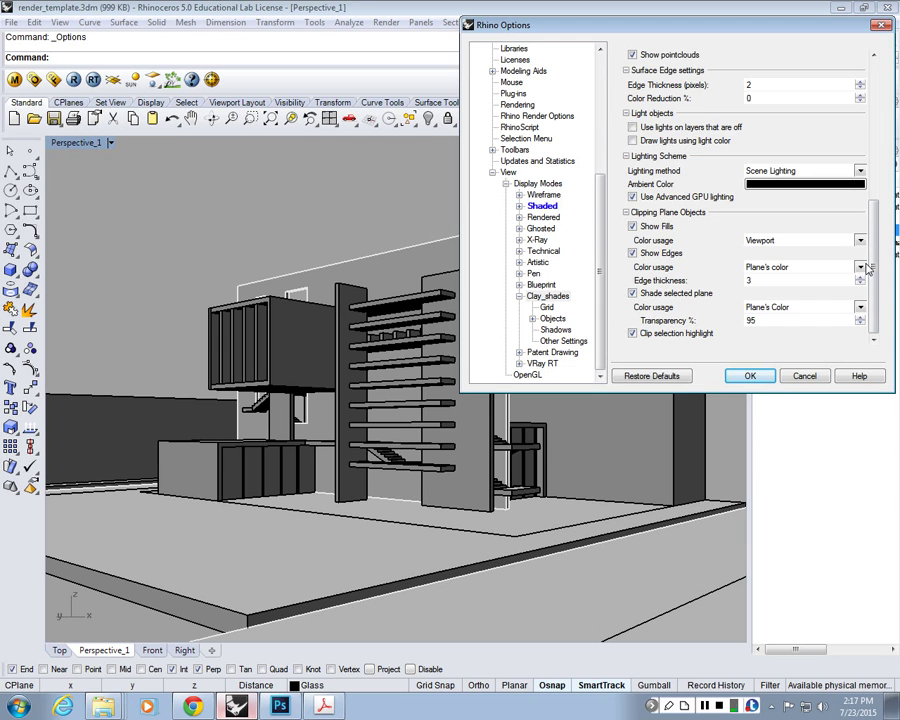
click(750, 376)
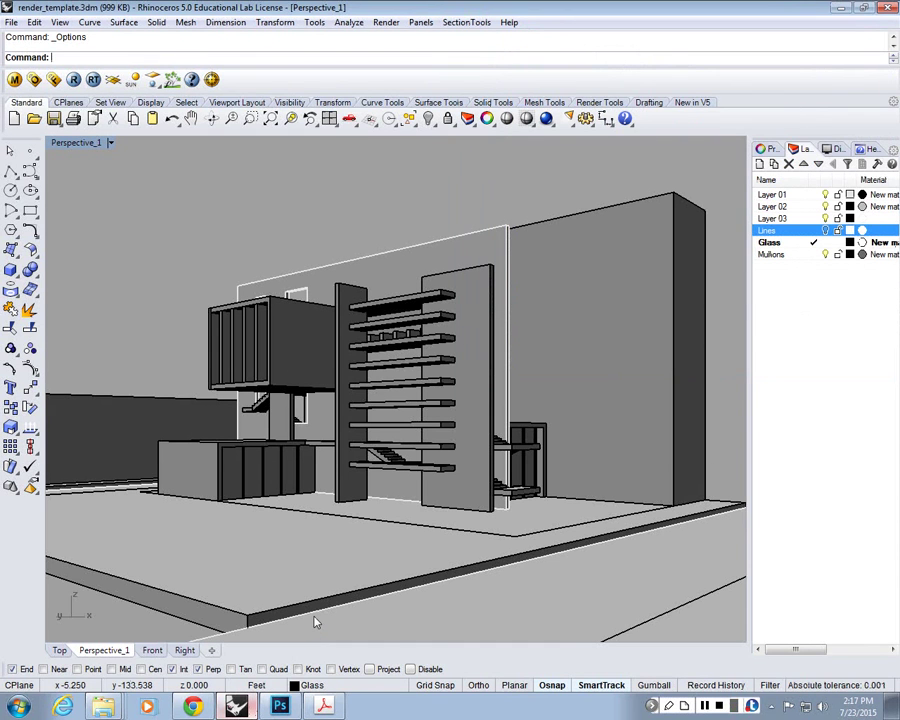
Reopen the display mode options and review the surface edge and shadow settings of Clay_shades
click(92, 146)
click(92, 577)
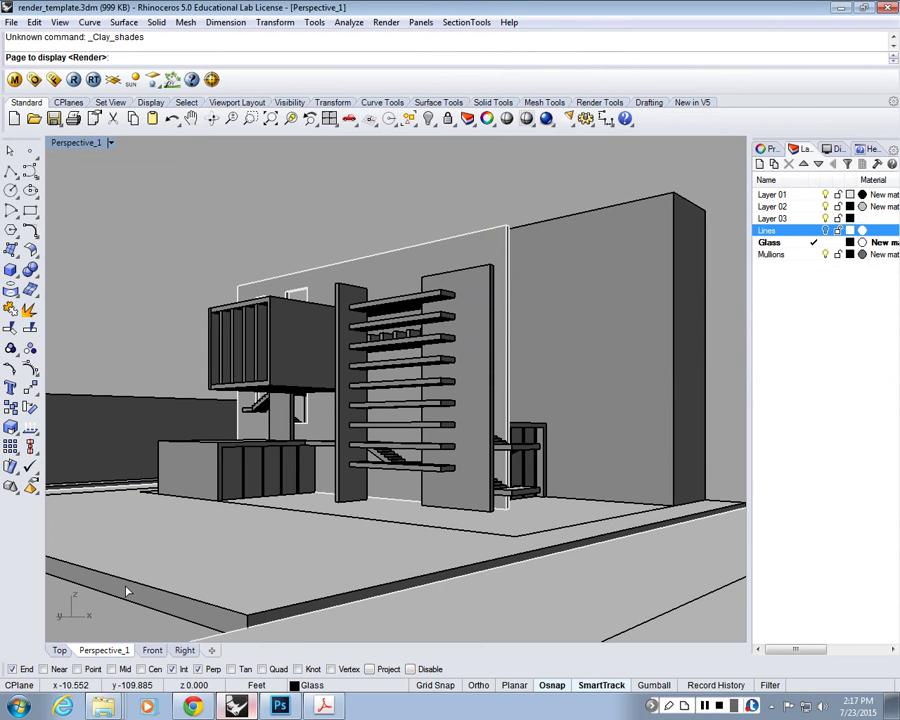
double_click(507, 365)
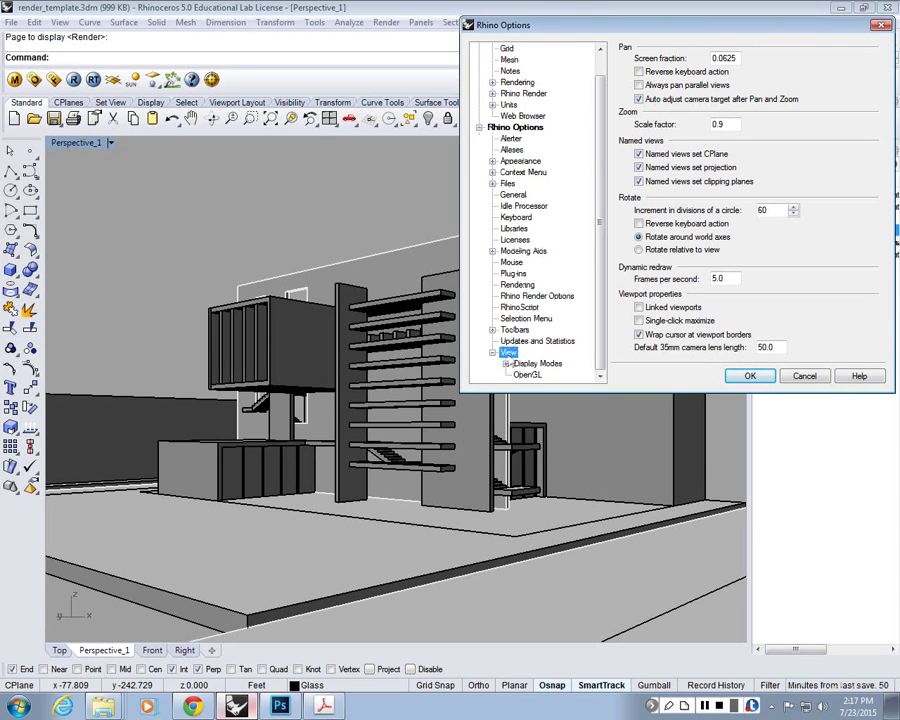
click(506, 363)
click(540, 341)
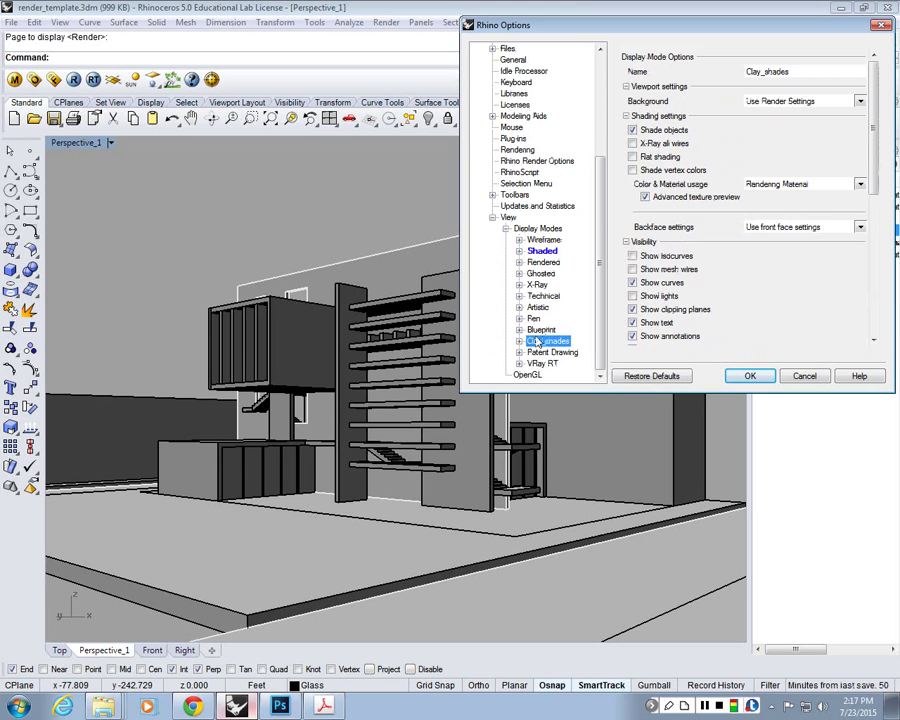
click(518, 342)
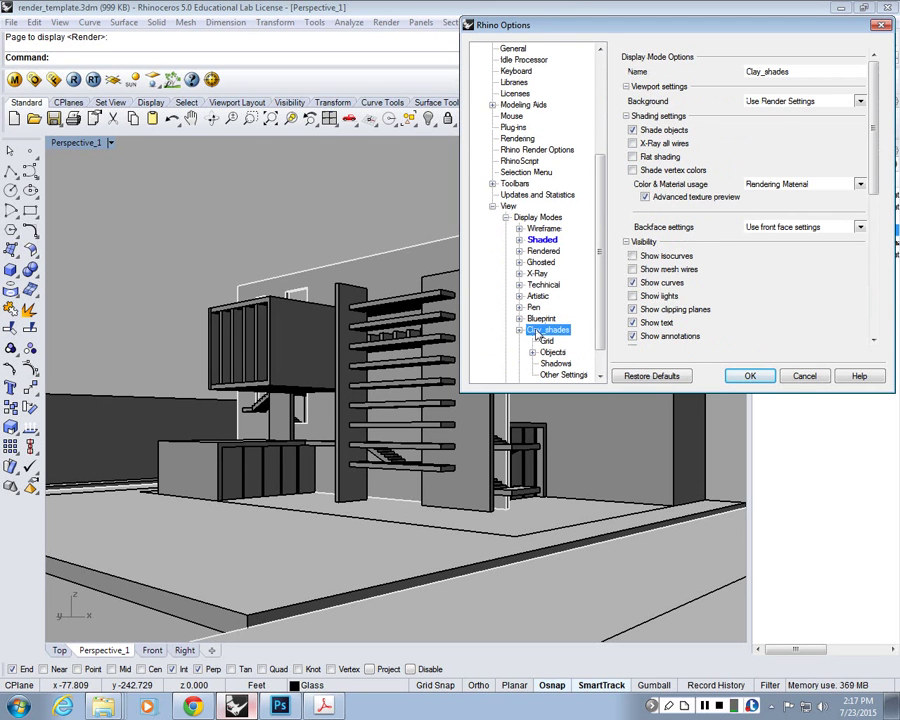
scroll(875, 137, down, 3)
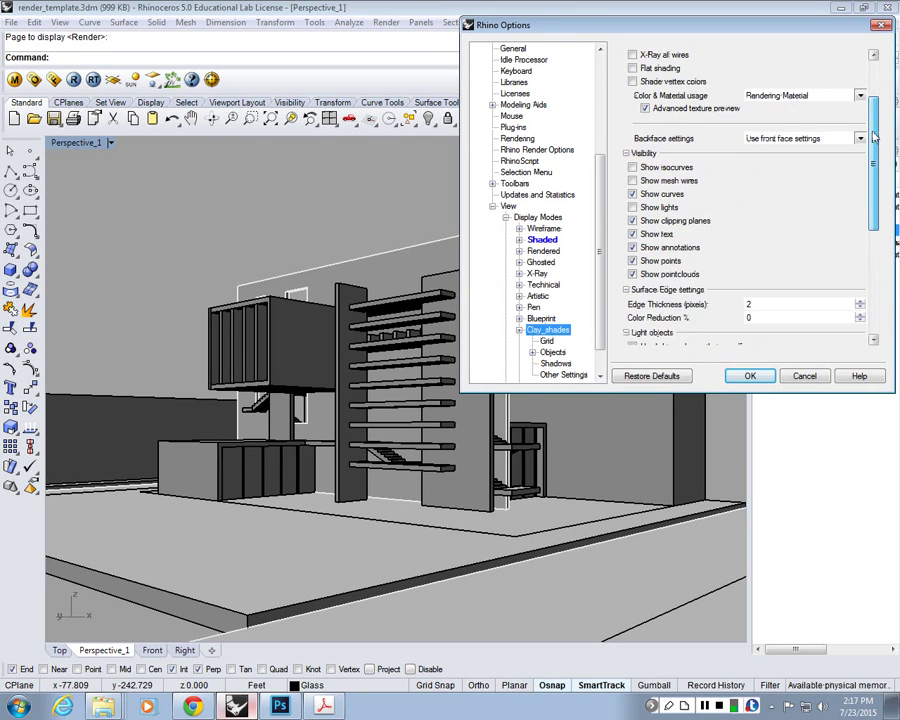
scroll(875, 137, down, 1)
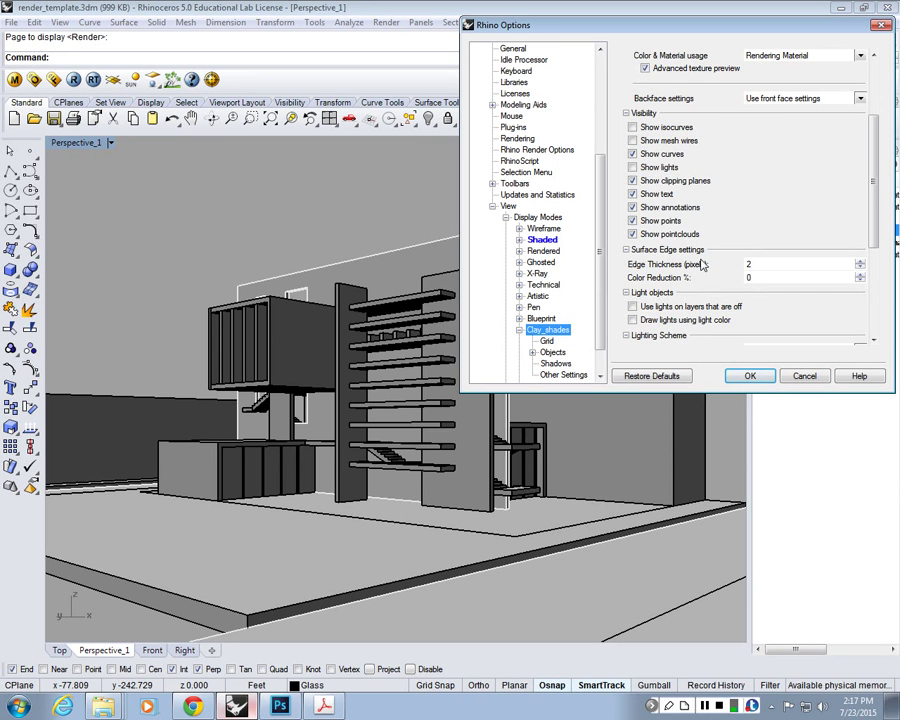
click(555, 364)
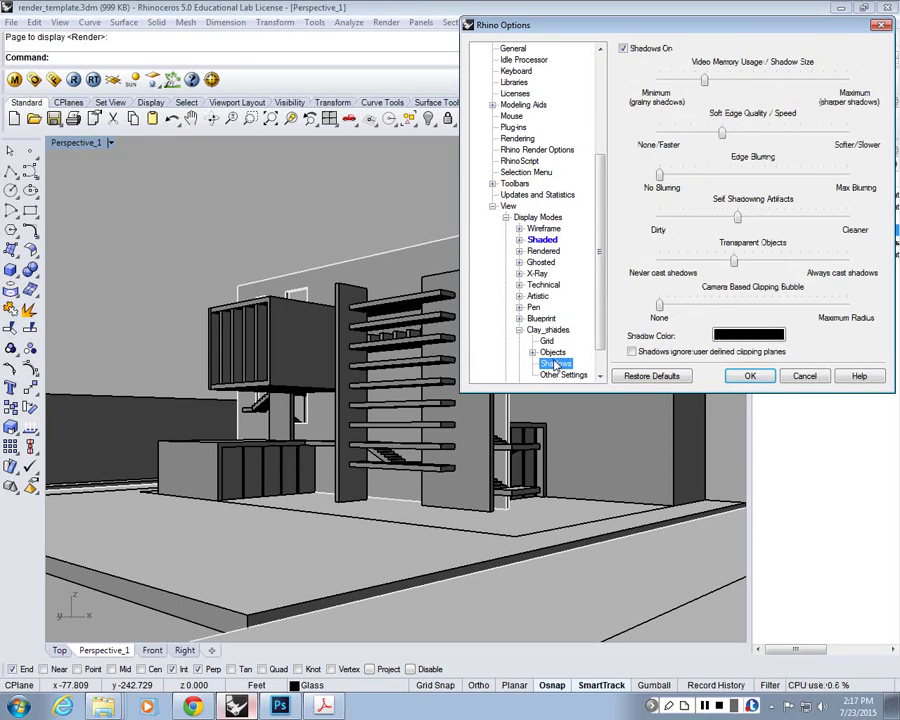
click(548, 331)
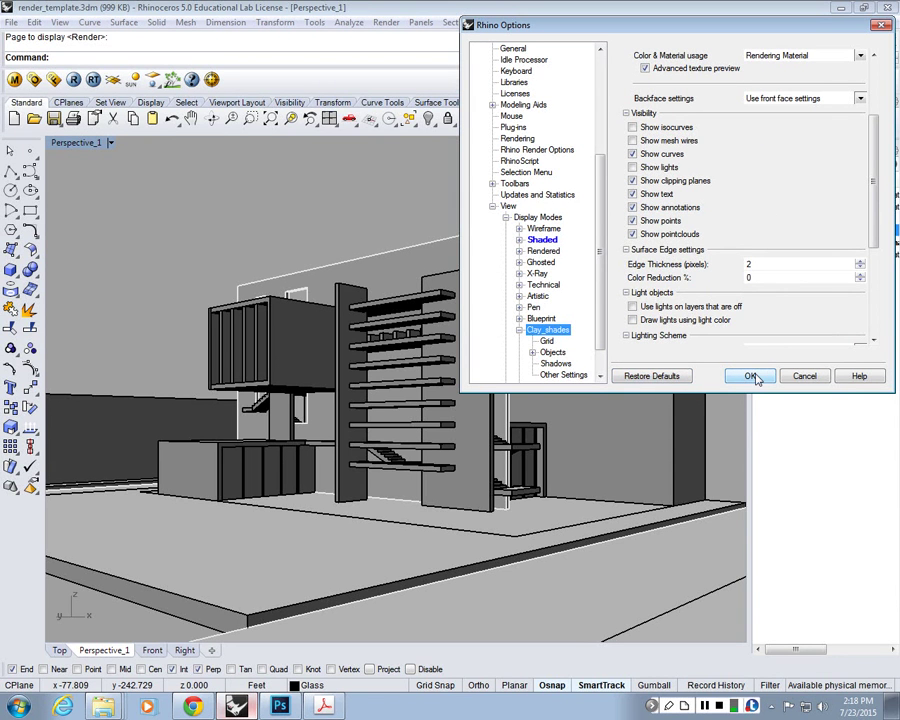
click(707, 707)
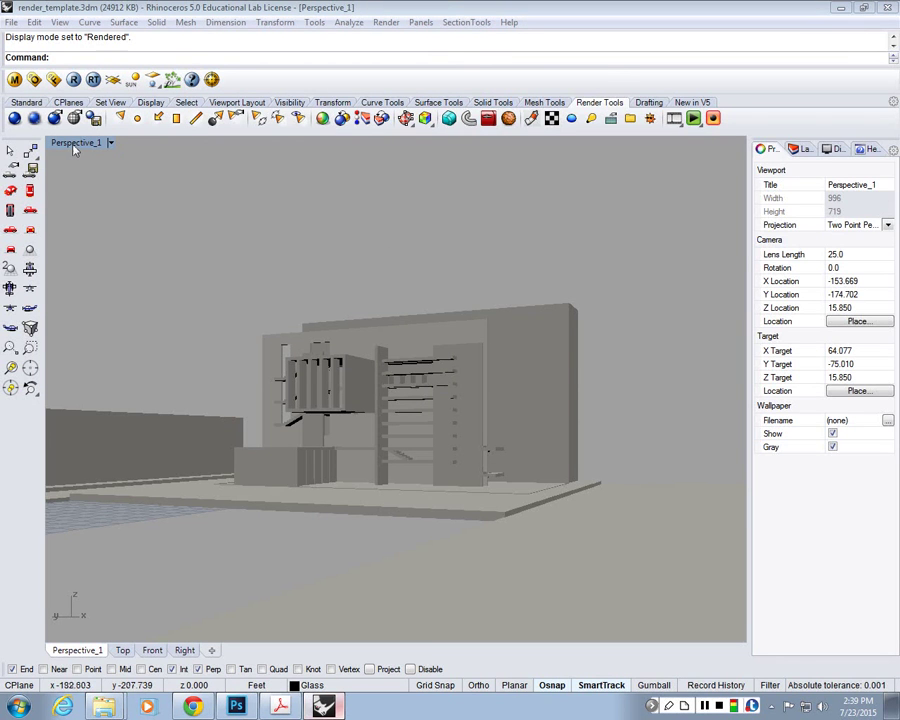
Open the shadow settings of the Clay_shades mode in the display options of the Perspective_1 viewport
right_click(73, 150)
click(122, 639)
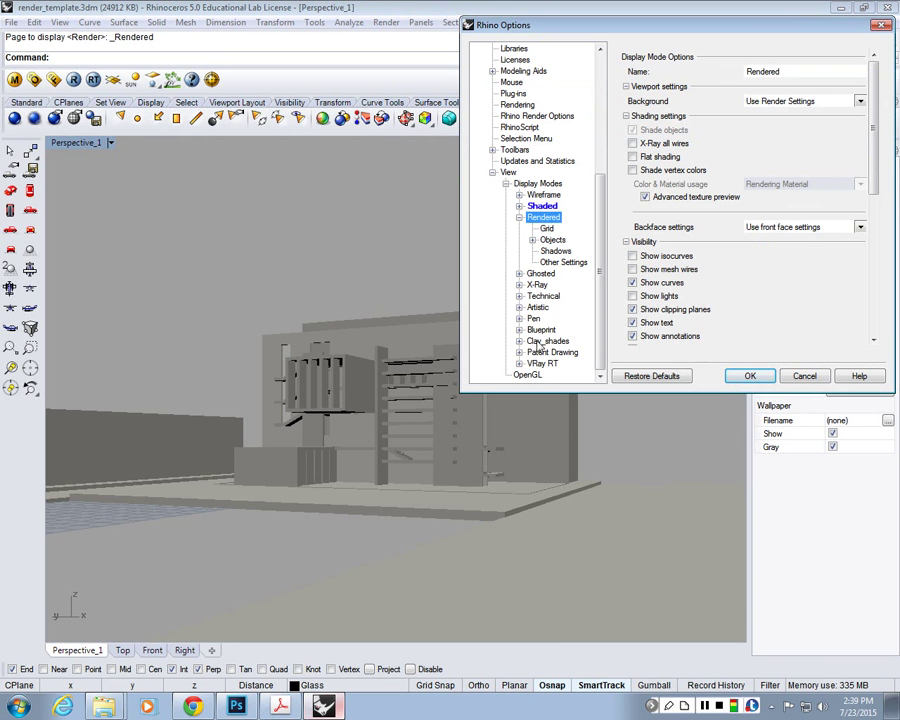
click(540, 343)
click(519, 342)
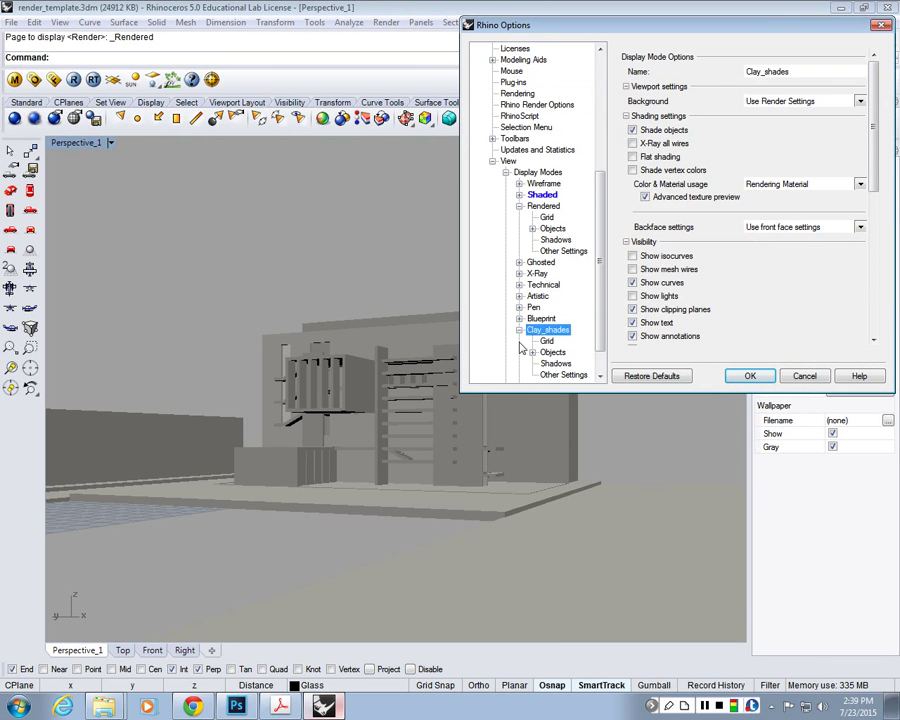
scroll(520, 347, down, 1)
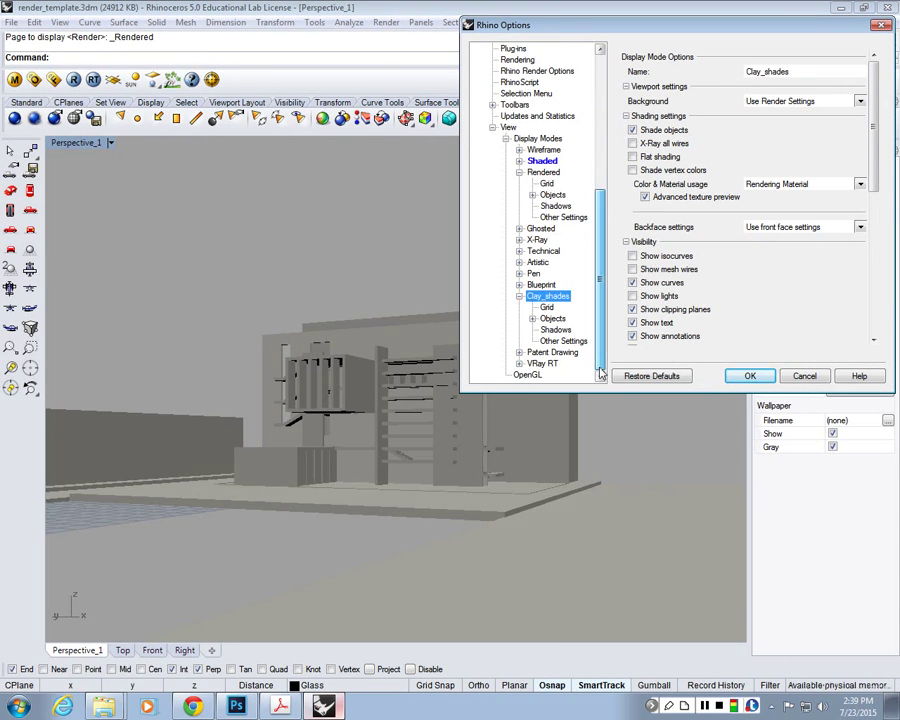
click(557, 330)
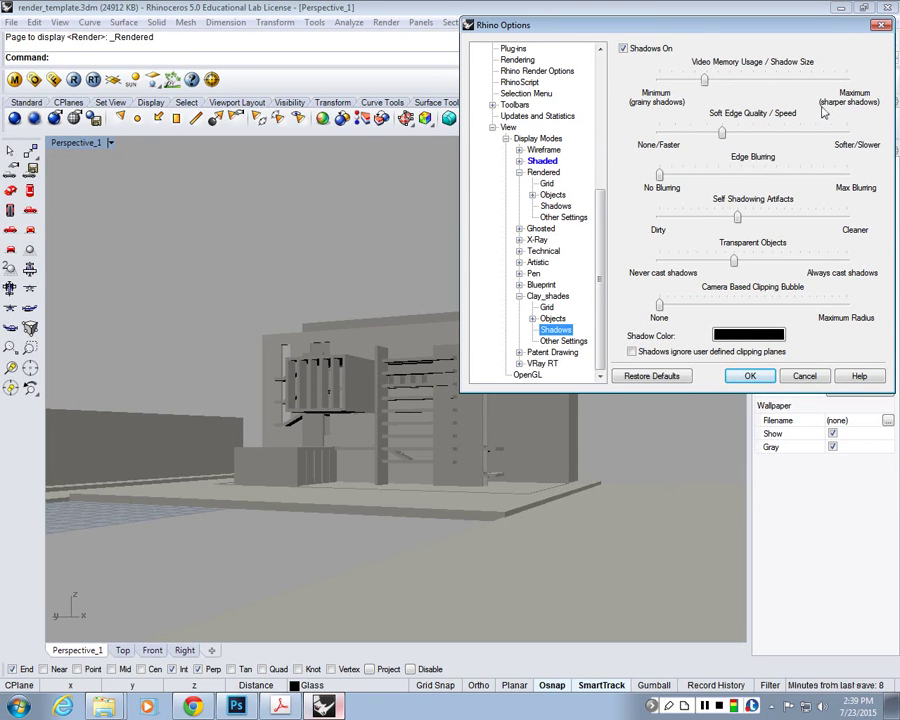
Raise the Clay_shades shadow size to Maximum (sharper shadows) and the soft edge quality to Softer/Slower
click(705, 83)
drag(705, 82, 847, 82)
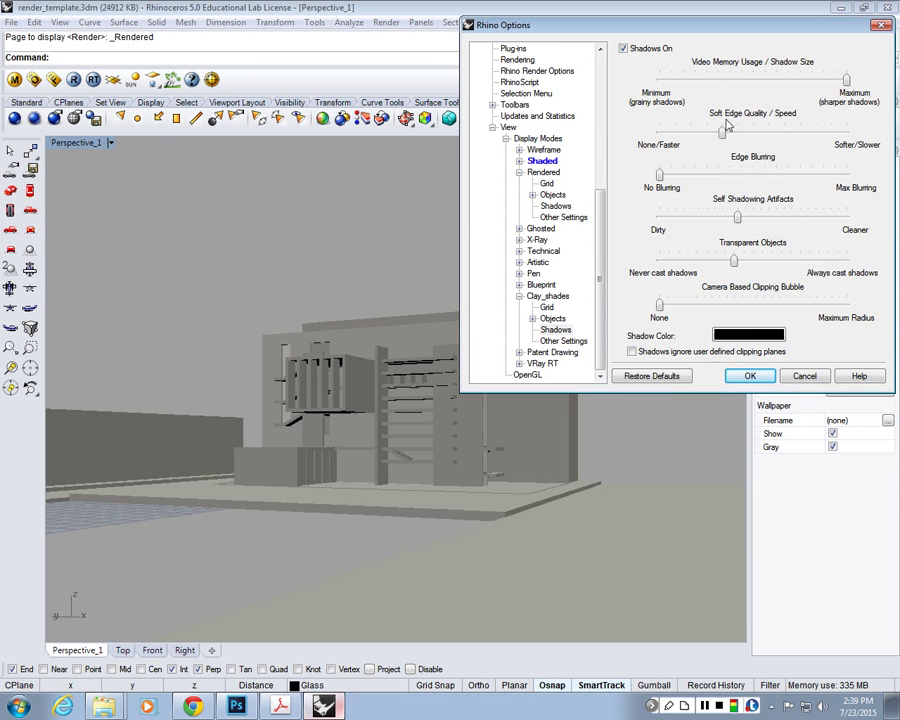
drag(723, 131, 862, 136)
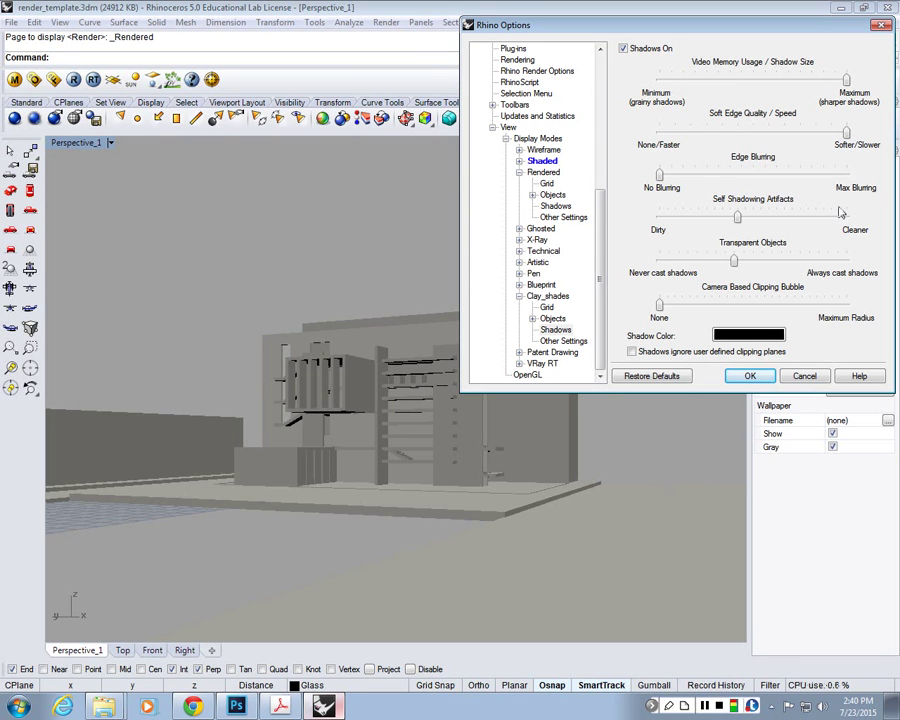
Set the lighting method of the Clay_shades display mode to Scene Lighting and check its visibility and surface edge settings
click(548, 297)
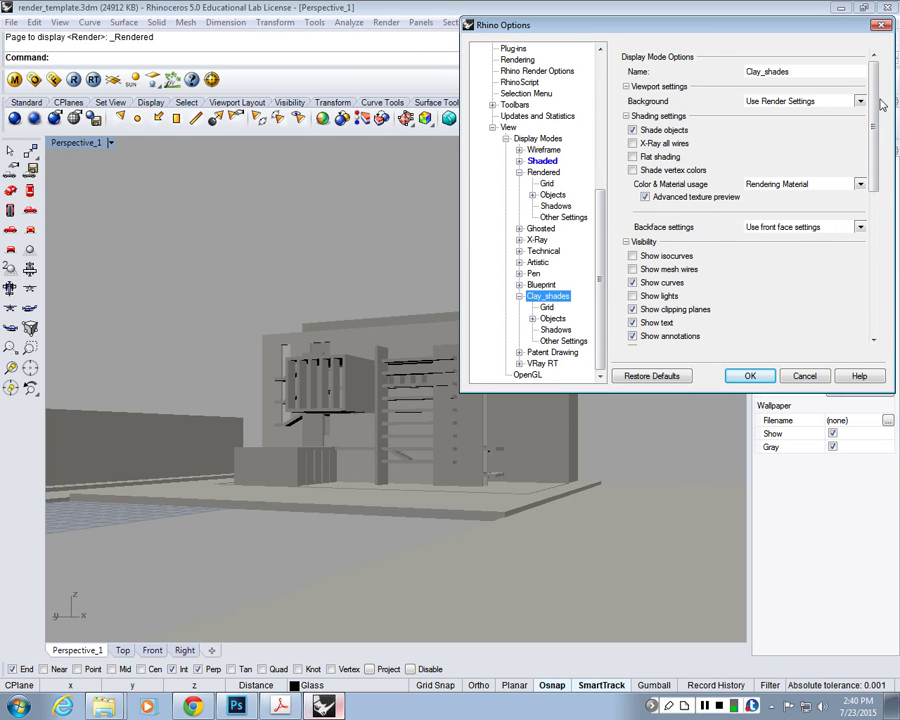
drag(874, 102, 874, 214)
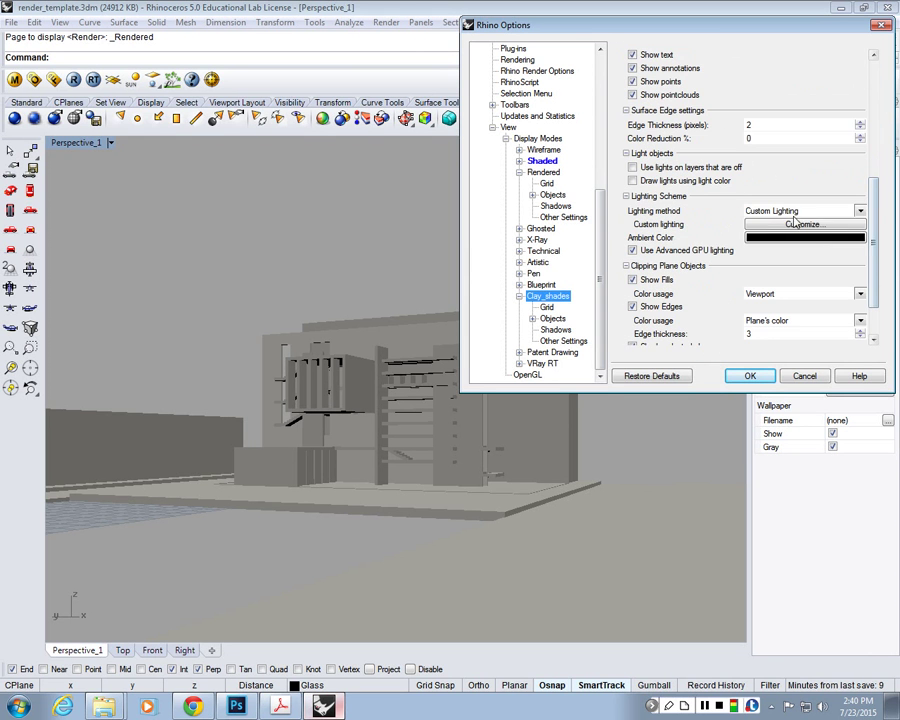
click(860, 212)
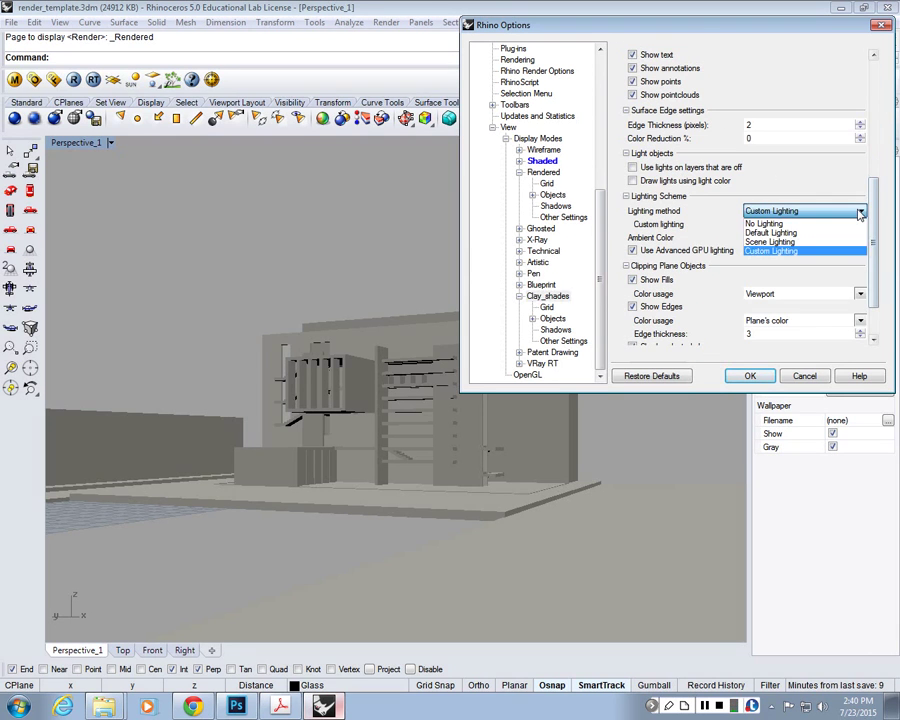
click(770, 241)
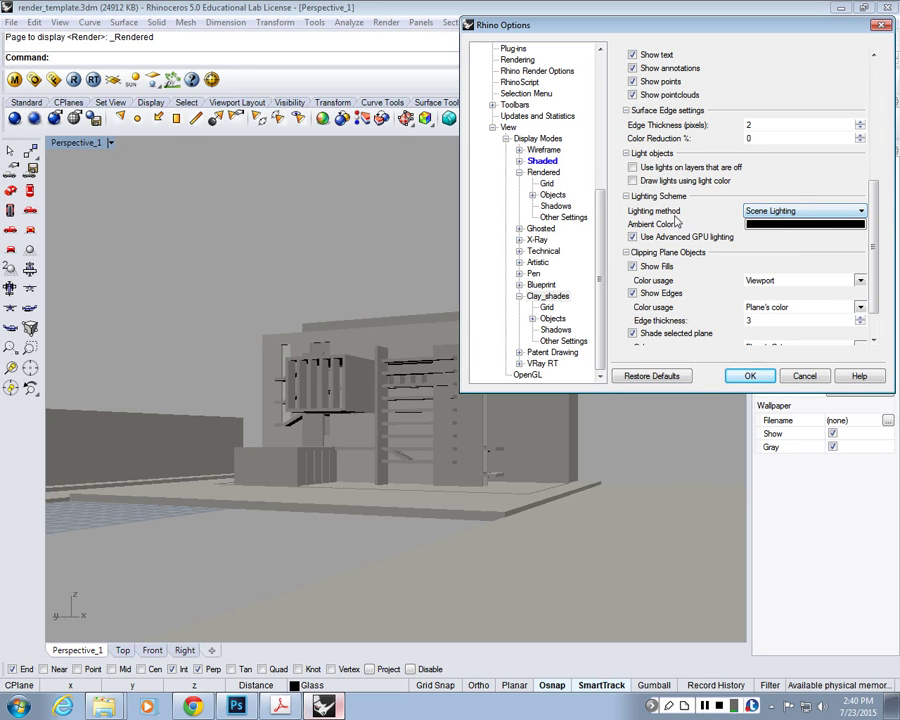
scroll(878, 210, up, 1)
scroll(878, 210, up, 1)
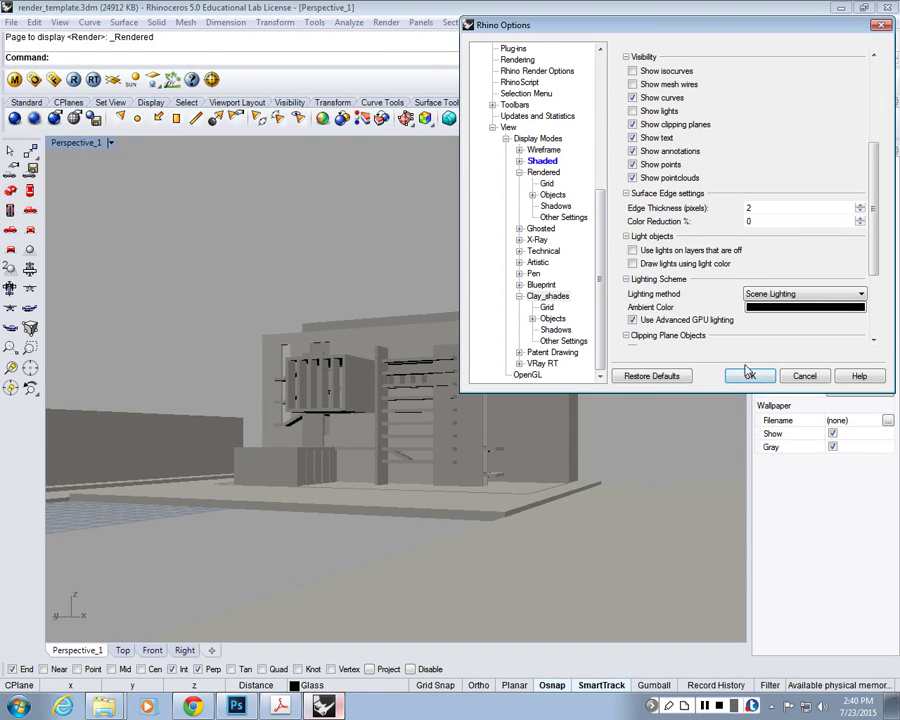
click(539, 299)
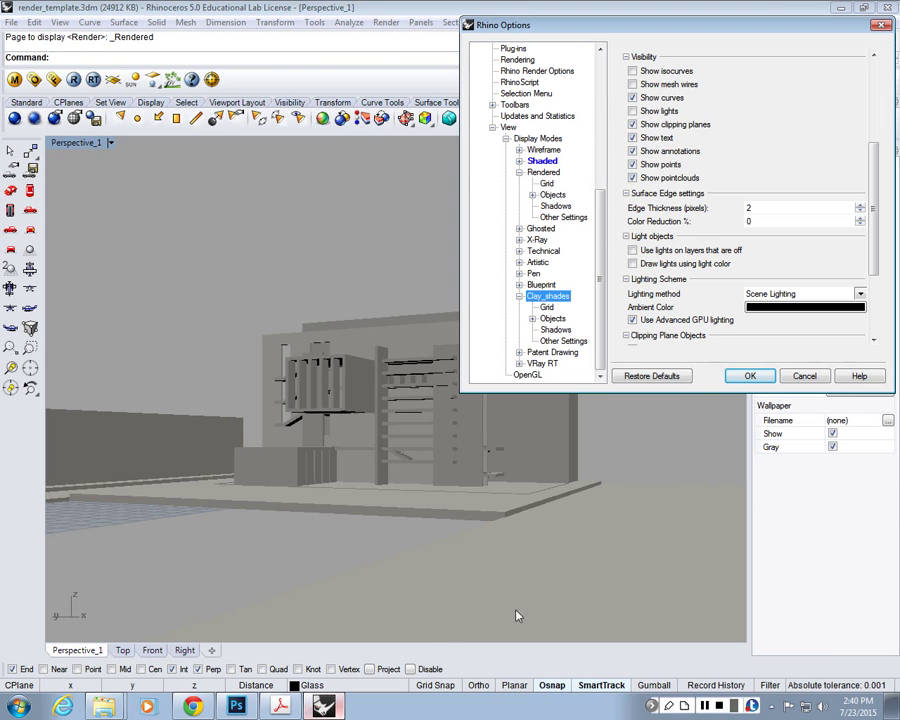
click(193, 706)
click(193, 706)
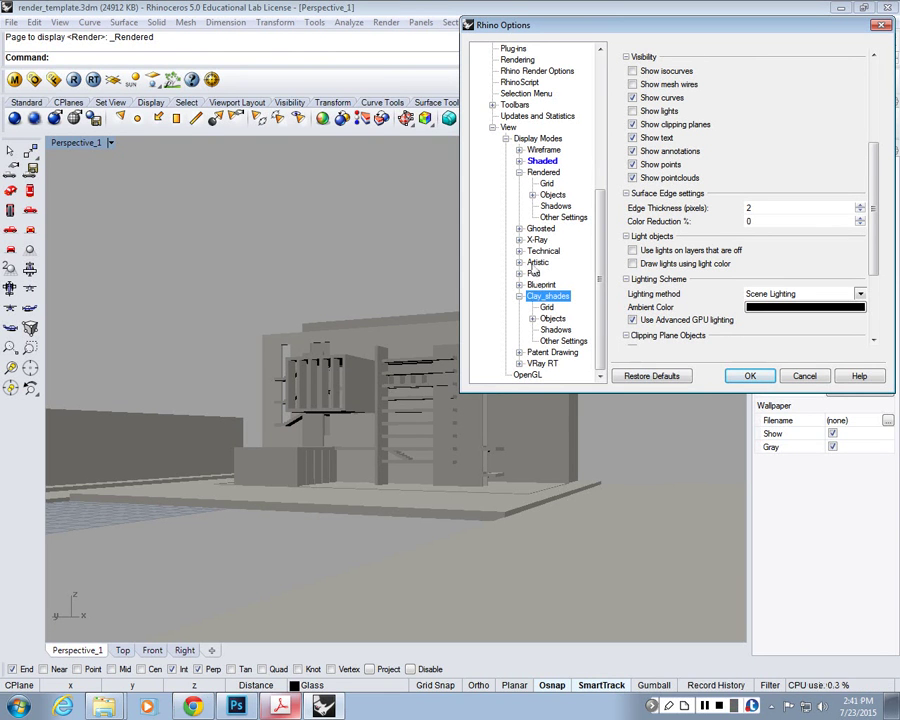
Close the display mode options and set the perspective viewport to the Clay_shades display mode
click(519, 172)
click(519, 296)
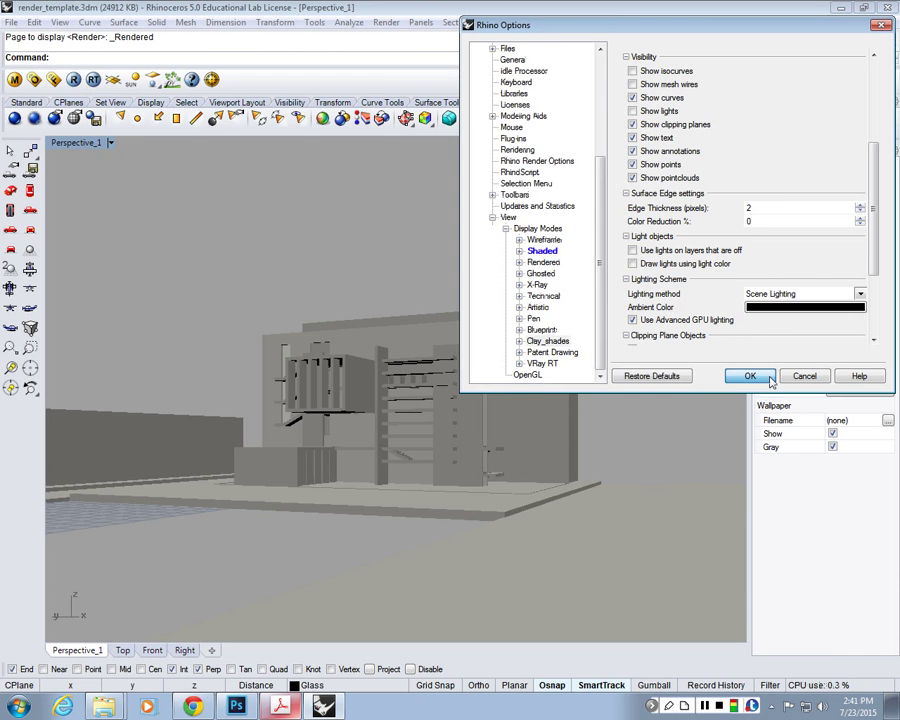
click(750, 376)
click(82, 144)
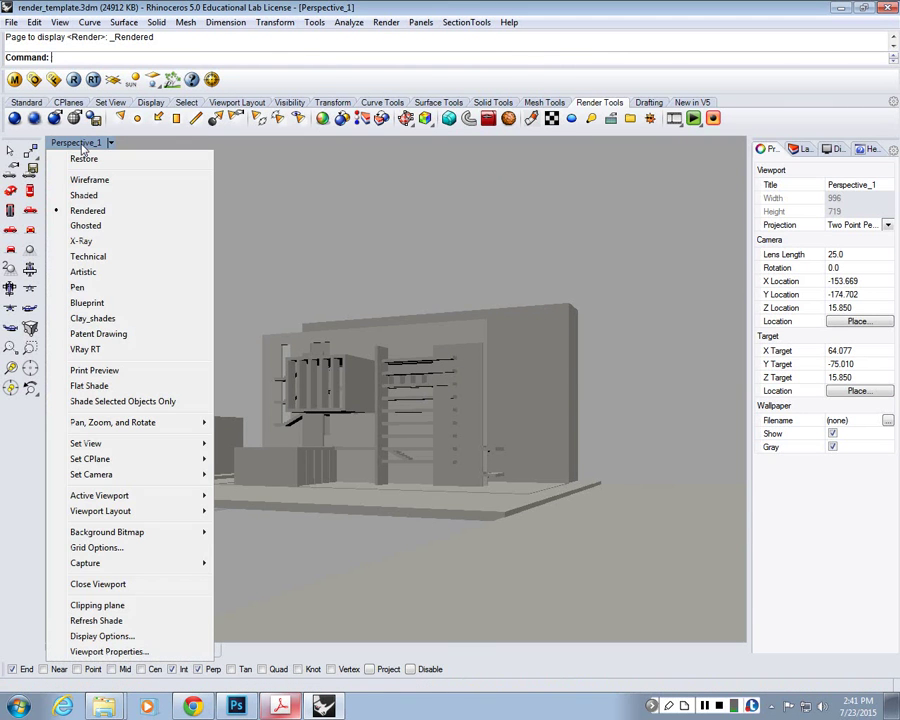
click(108, 318)
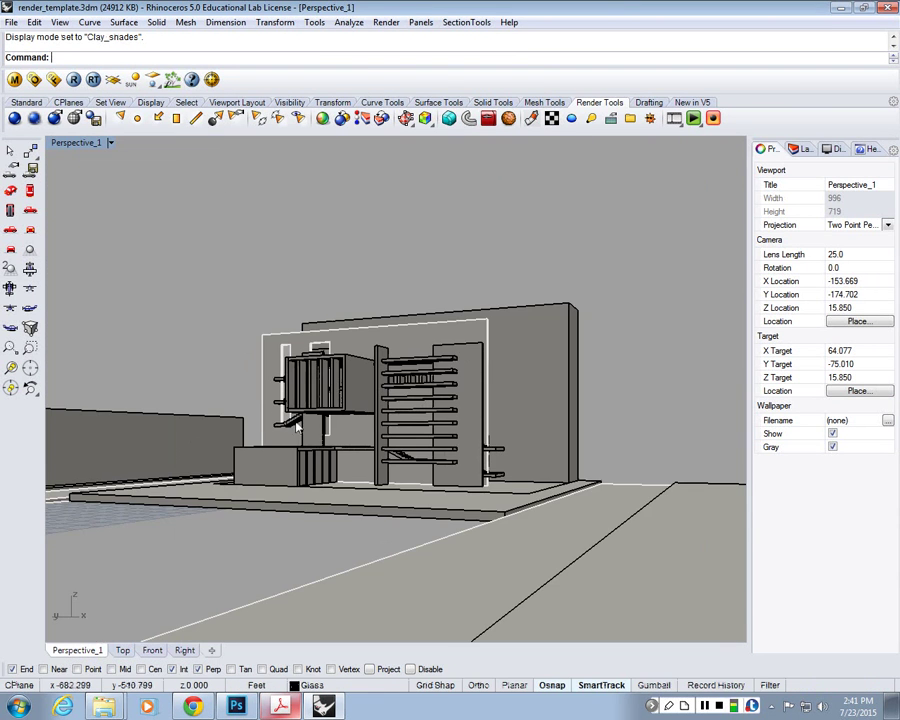
Examine the building's front facade and its edge lines from several angles in the perspective view
right_drag(303, 426, 330, 433)
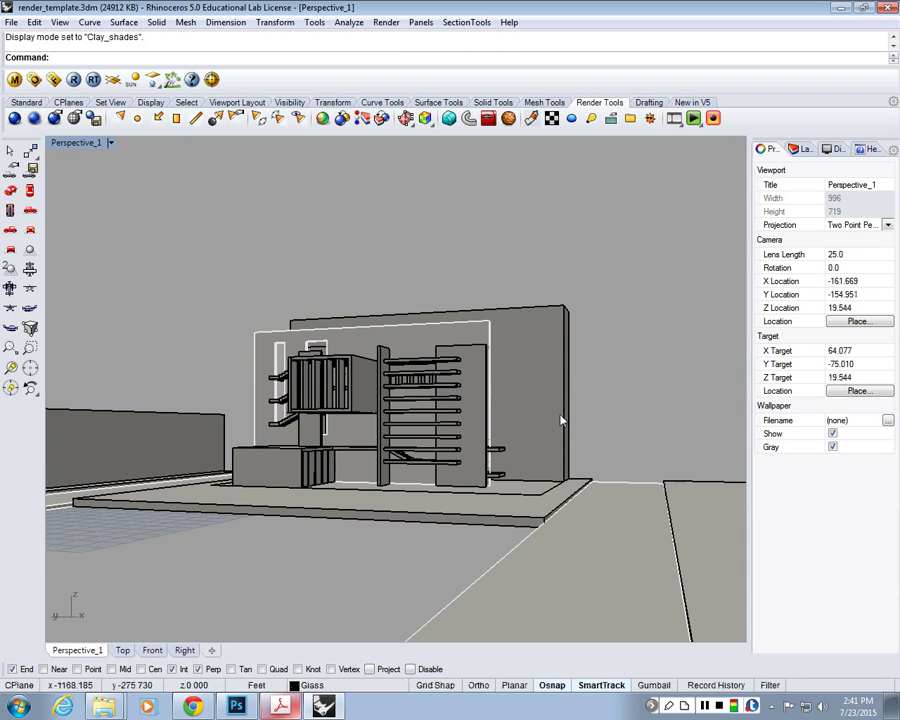
right_drag(561, 420, 510, 414)
scroll(454, 349, up, 4)
scroll(486, 388, down, 4)
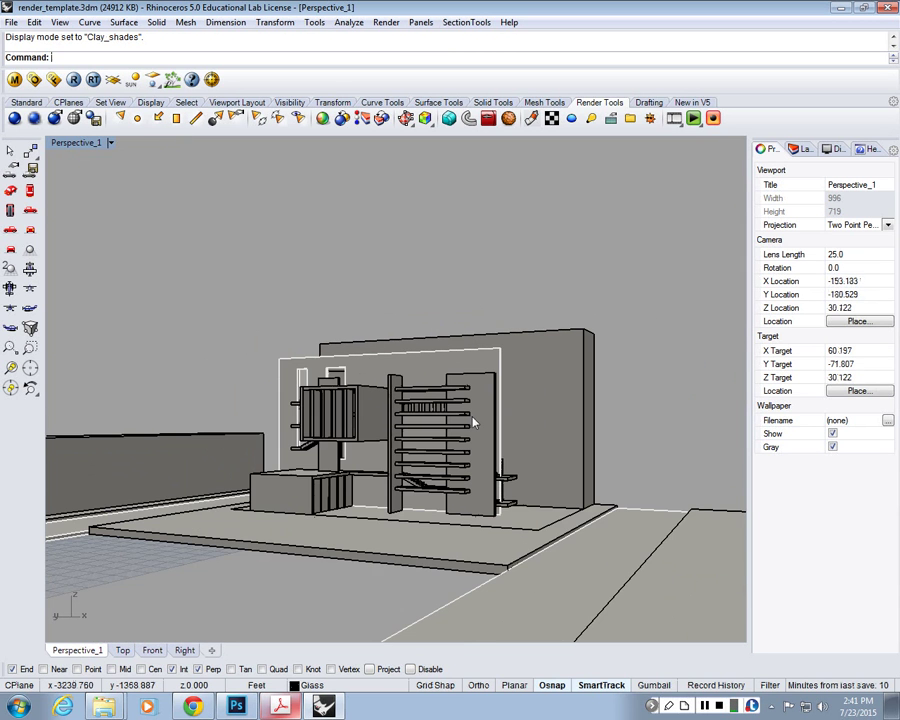
scroll(480, 390, up, 3)
scroll(408, 364, up, 1)
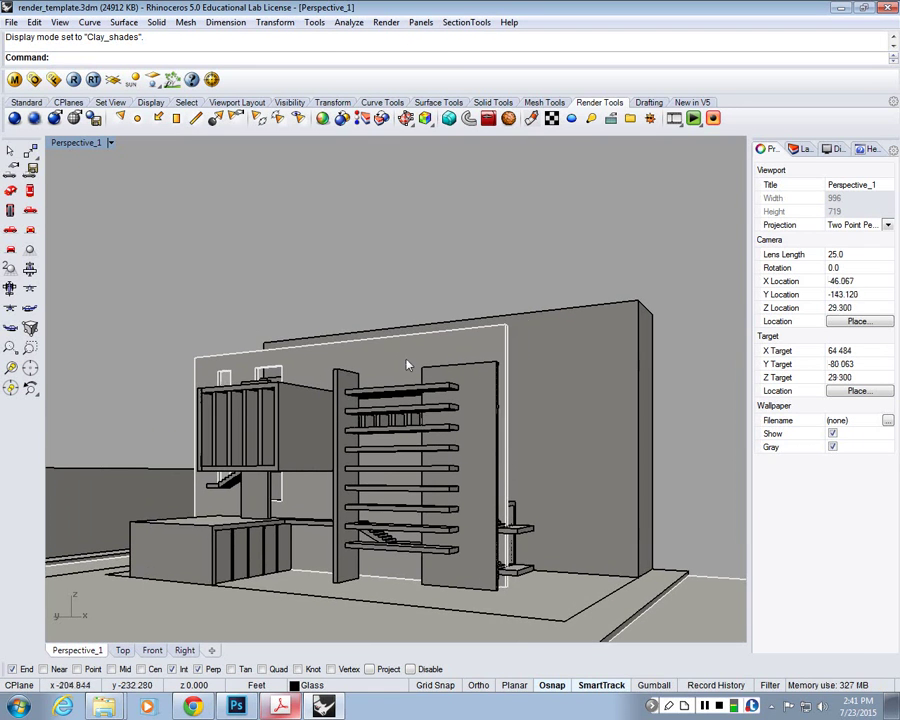
scroll(422, 378, down, 1)
scroll(422, 378, up, 1)
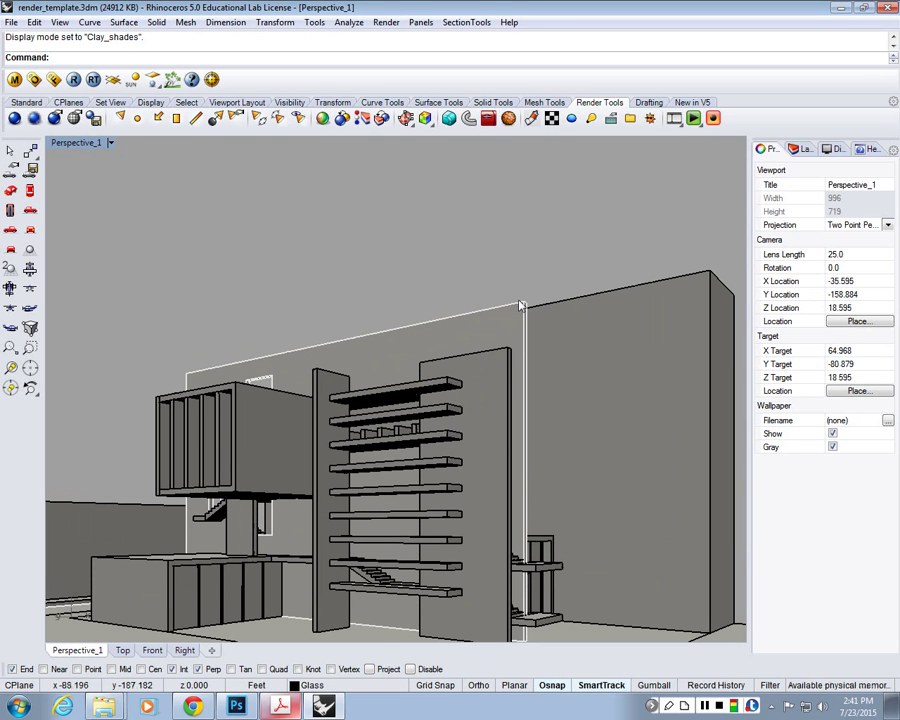
Identify the layer of the large front wall and set the display color of Layer 01 to Red
click(496, 331)
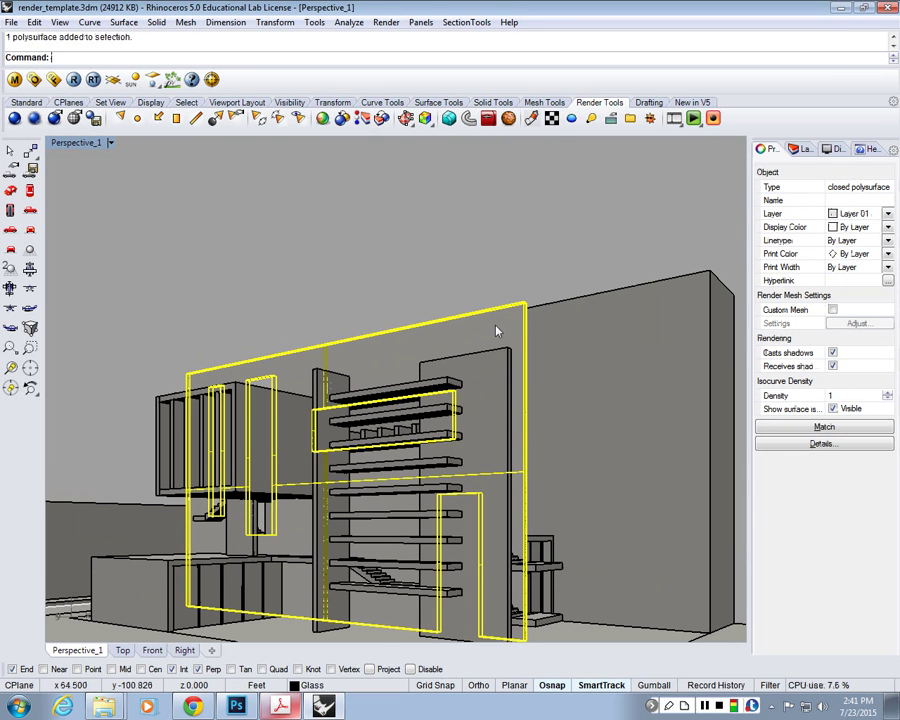
click(430, 270)
click(470, 320)
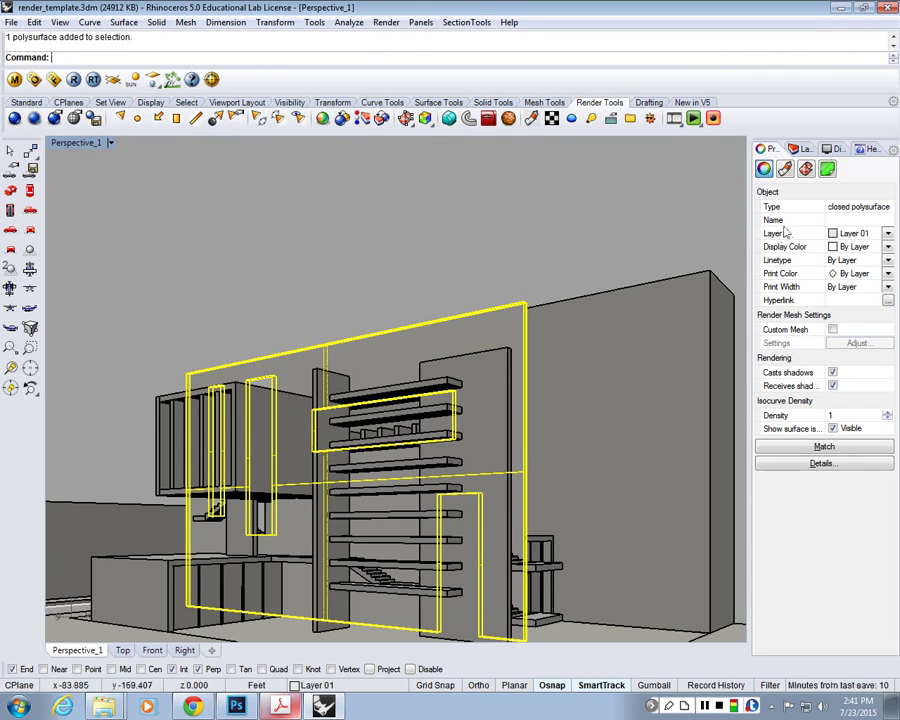
click(800, 149)
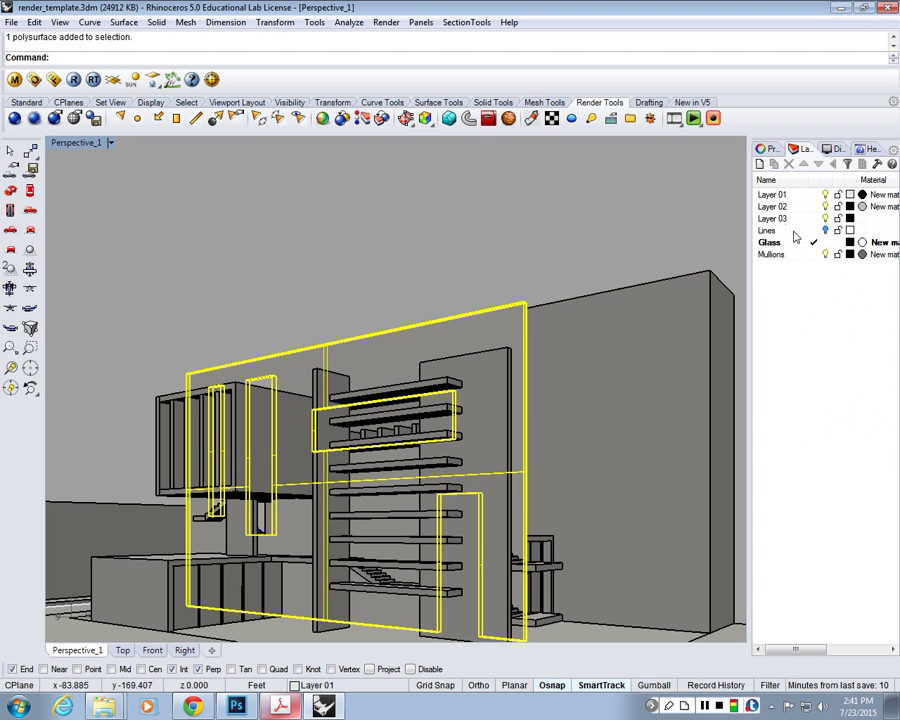
click(849, 195)
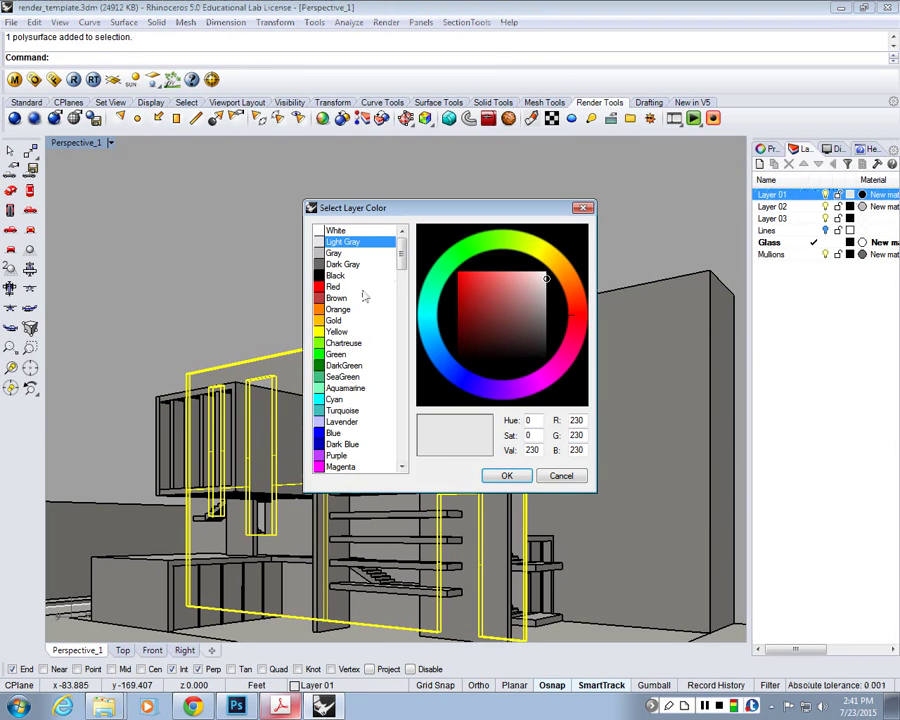
click(340, 286)
click(505, 476)
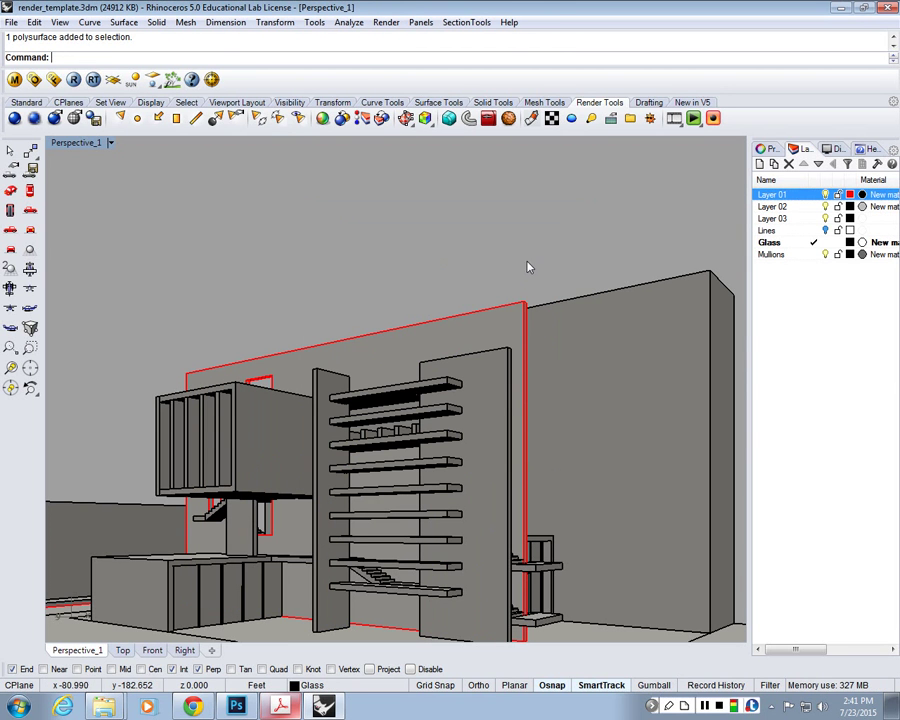
click(526, 297)
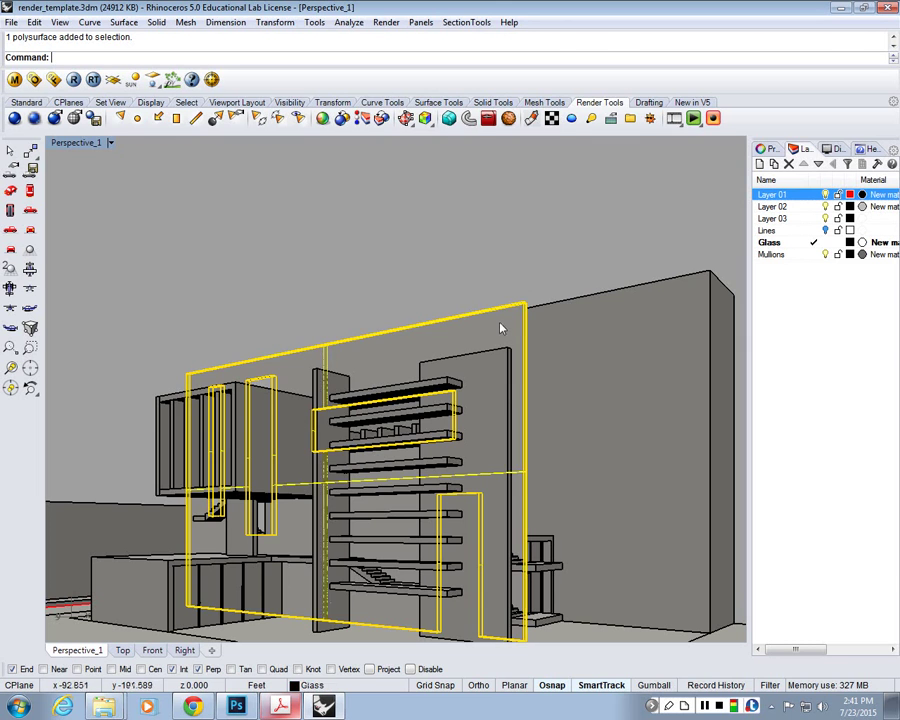
click(462, 225)
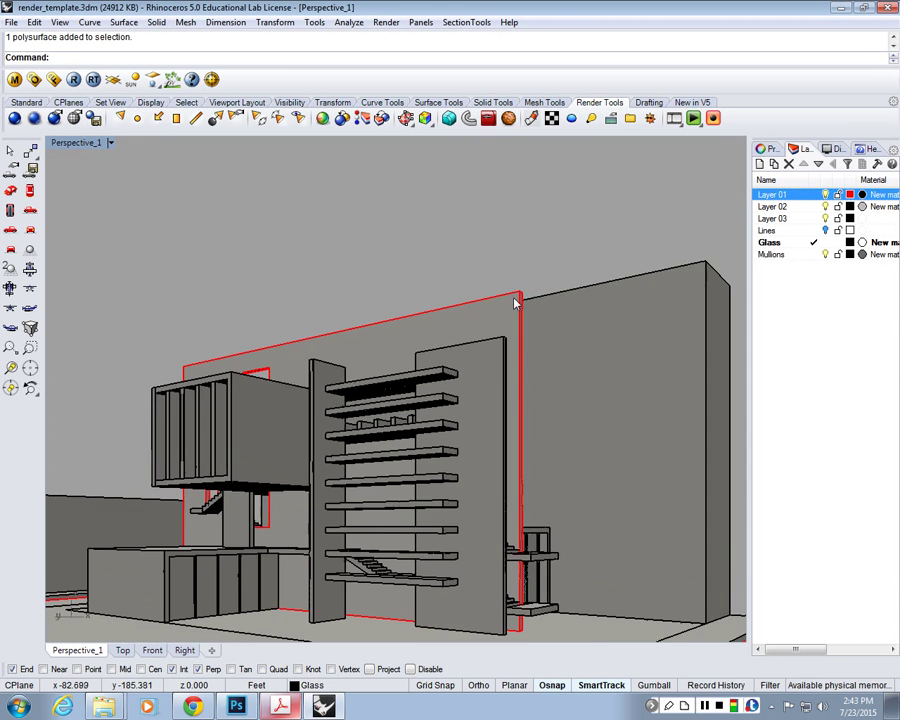
Try assigning the large wall together with the slabs beside the louvers, the slab by the box volume and the rear slotted wall to Layer 01
click(520, 372)
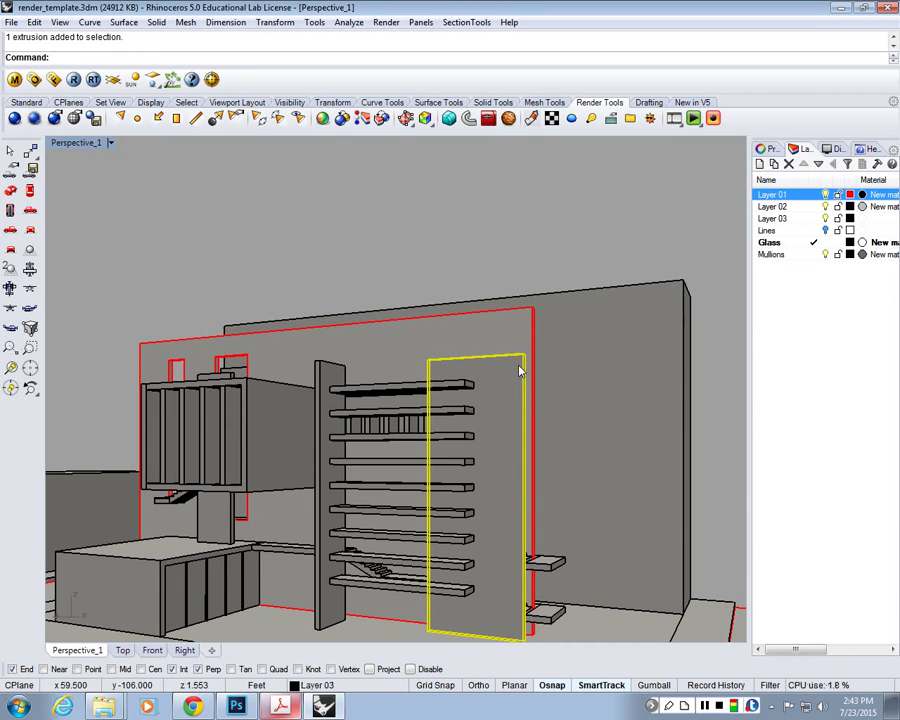
right_drag(592, 394, 200, 405)
shift+click(318, 355)
right_drag(319, 360, 255, 231)
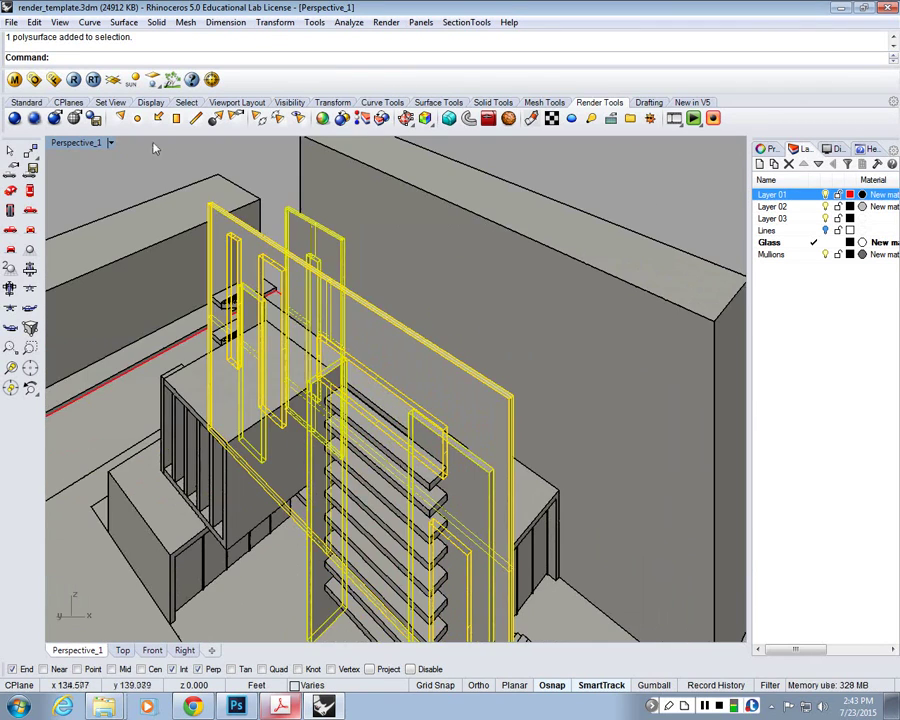
right_drag(120, 145, 370, 348)
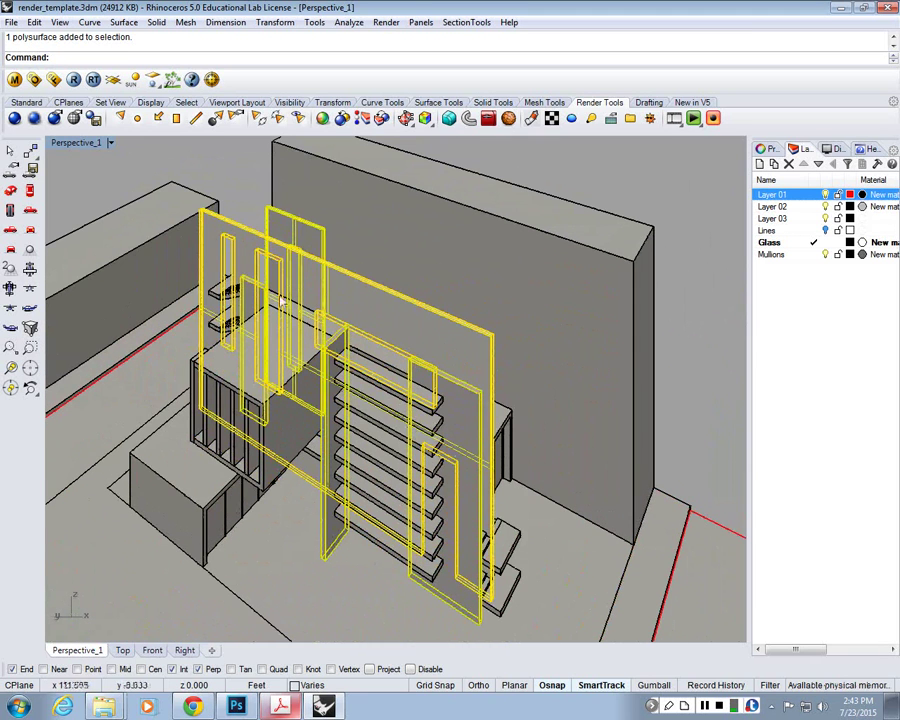
click(766, 149)
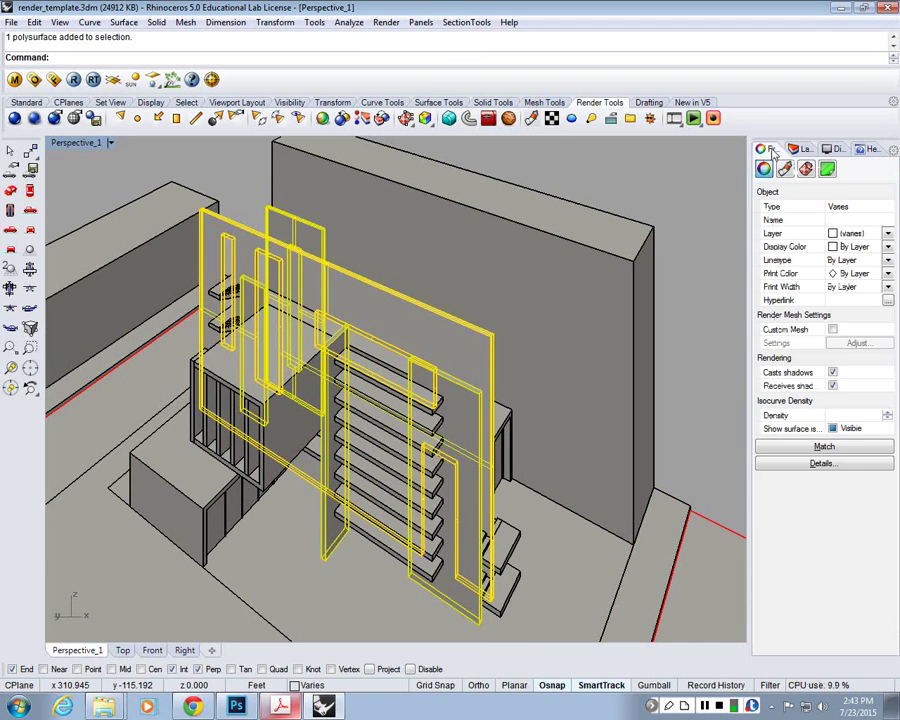
click(886, 236)
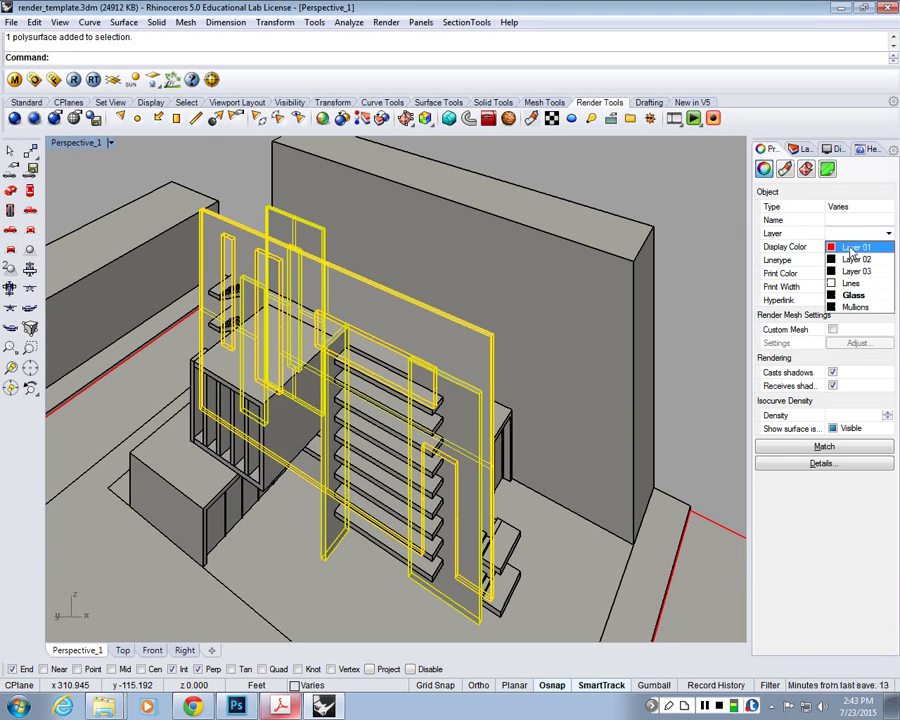
click(853, 249)
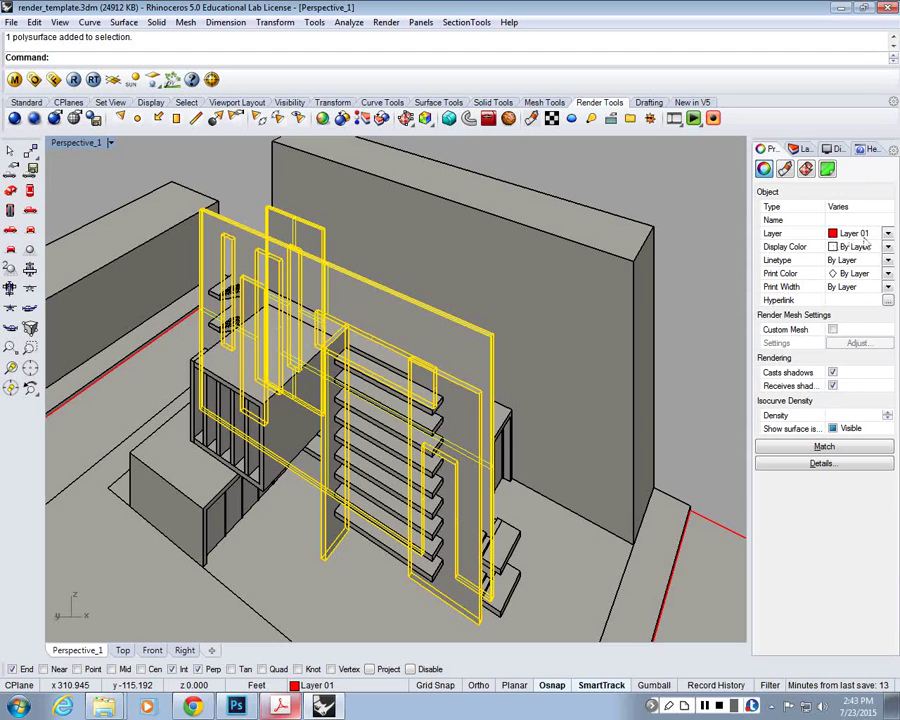
key(Escape)
Inspect the red-edged walls from several angles and undo the last layer assignment
right_drag(398, 466, 347, 449)
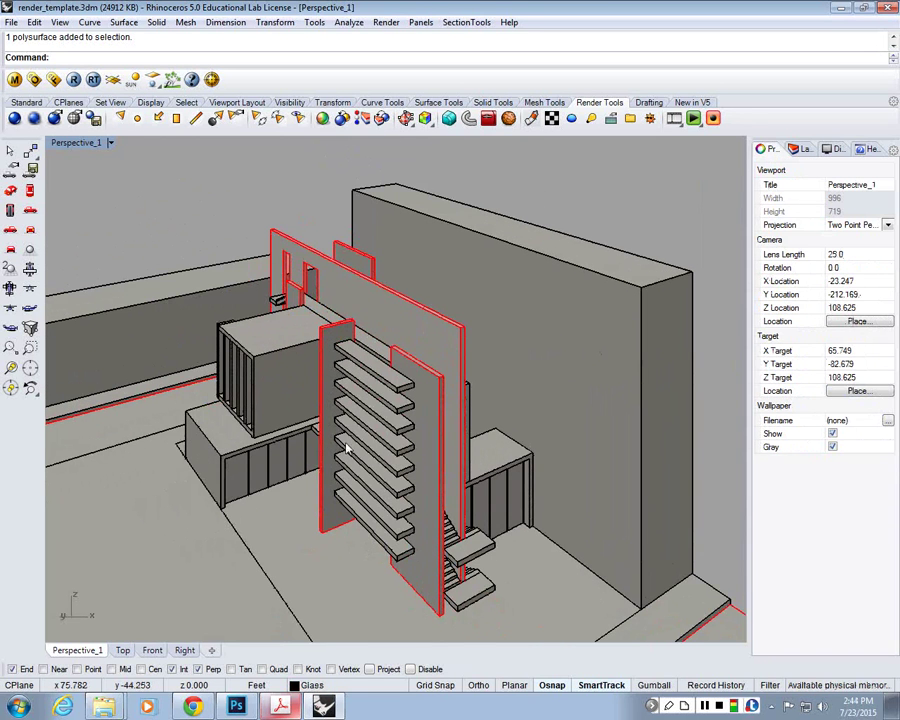
right_drag(239, 346, 298, 391)
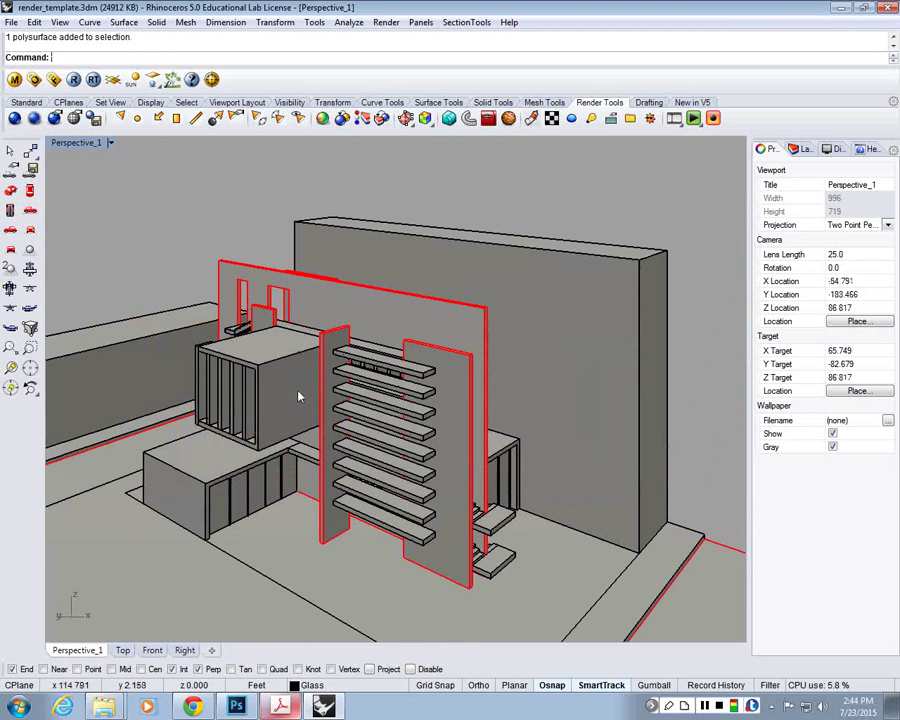
click(801, 148)
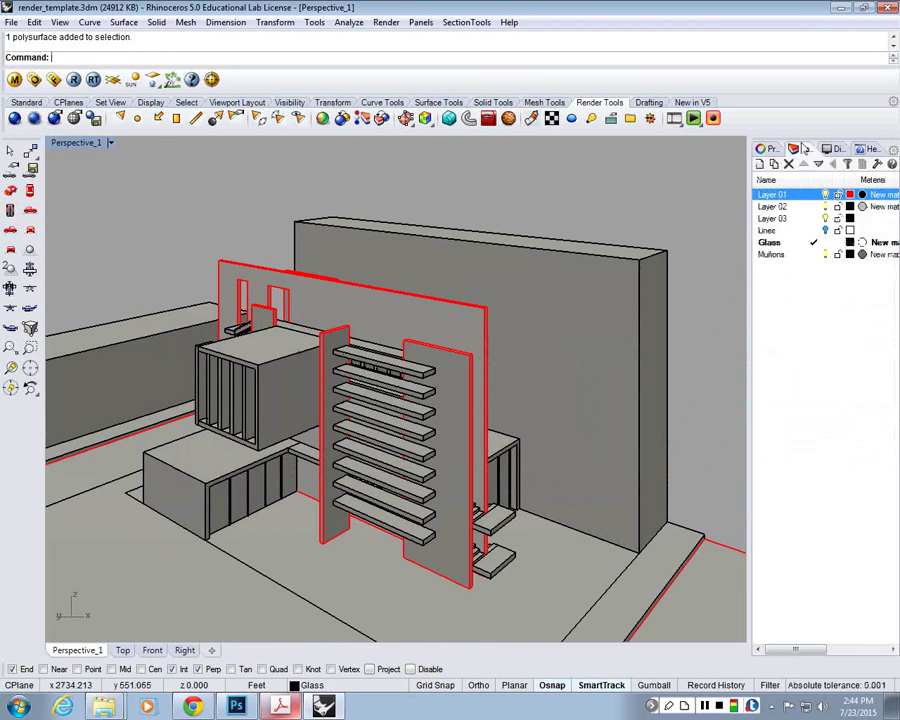
right_drag(310, 330, 318, 372)
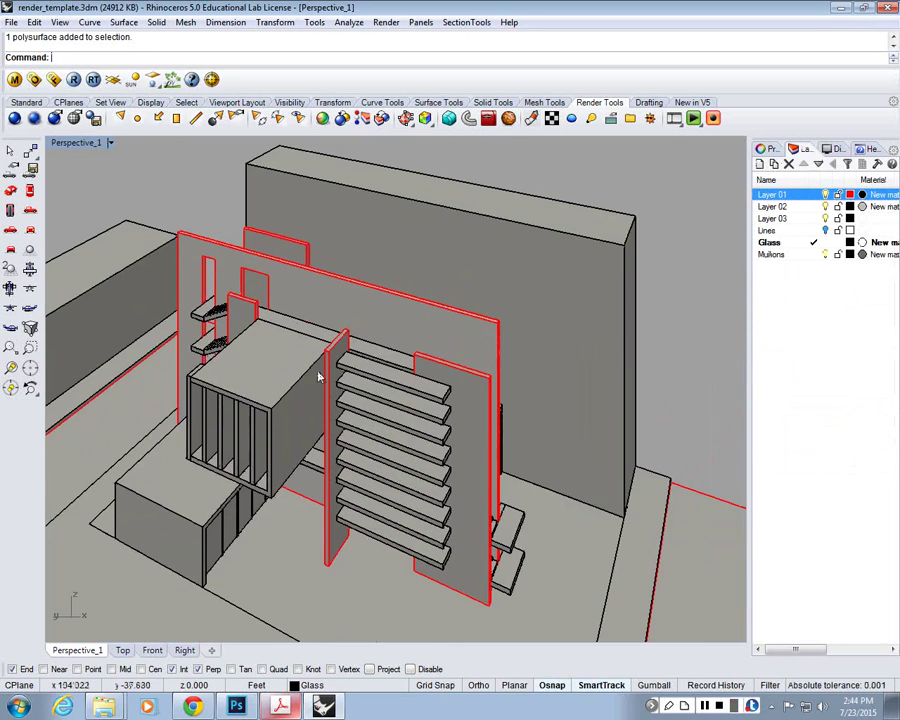
right_drag(309, 328, 349, 346)
right_drag(266, 371, 382, 364)
key(ctrl+z)
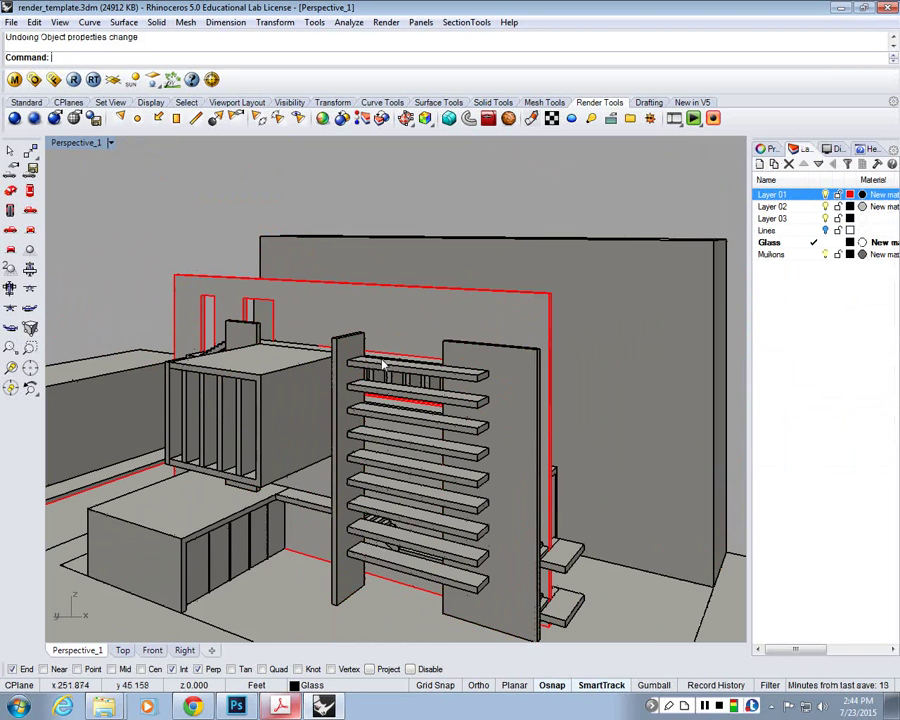
Assign the two slabs flanking the louvers, the slab by the box volume and the rear slotted wall to Layer 01, leaving out the large wall
click(376, 363)
shift+click(356, 362)
shift+click(252, 343)
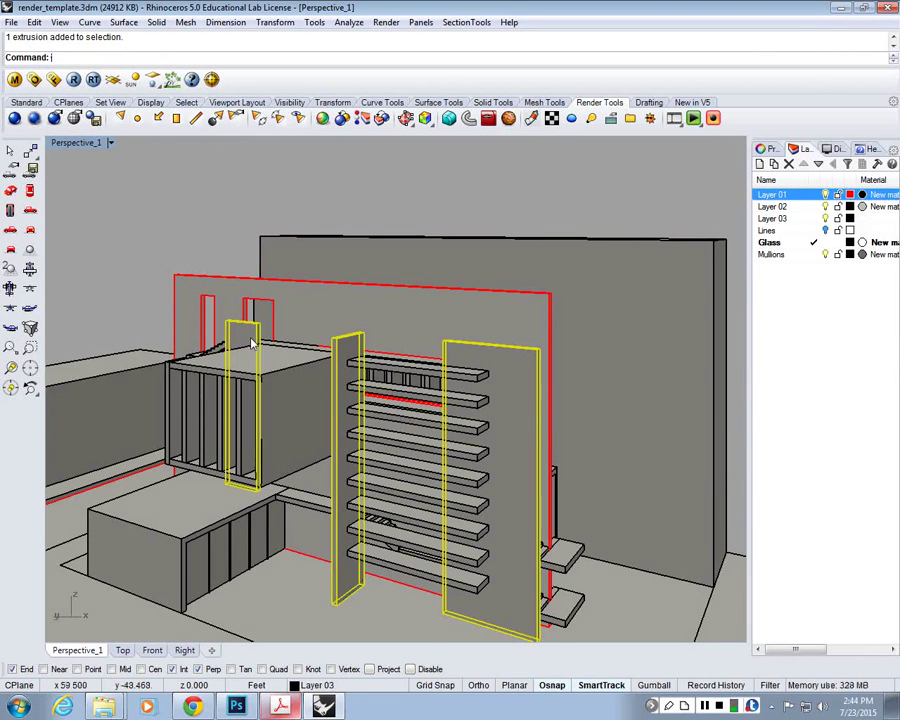
right_drag(355, 212, 367, 323)
scroll(357, 324, down, 6)
scroll(326, 180, up, 6)
shift+click(326, 194)
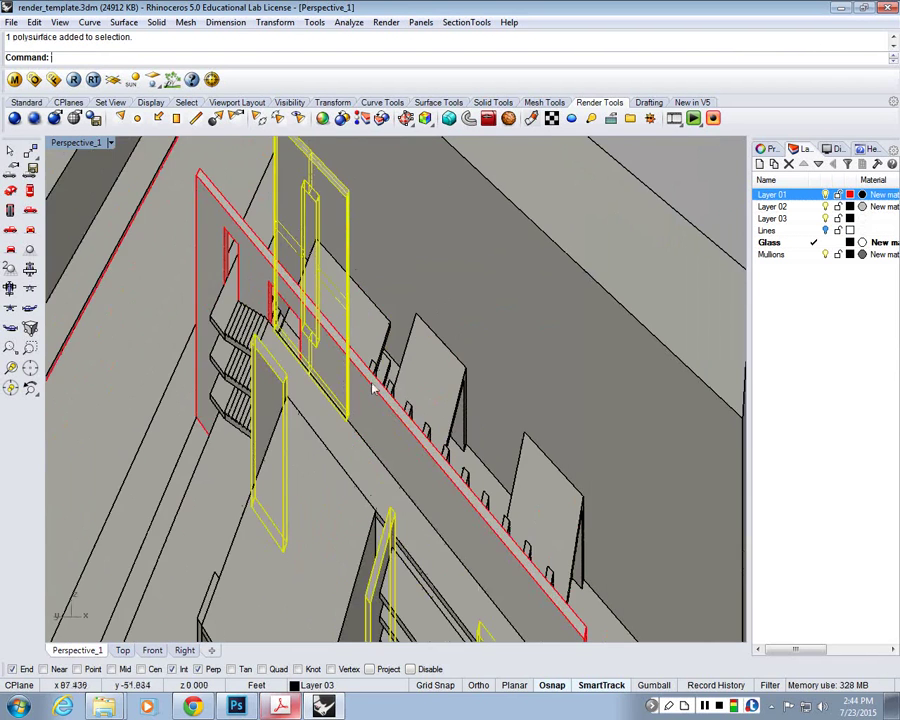
scroll(397, 455, down, 7)
right_drag(394, 510, 410, 426)
scroll(410, 428, up, 4)
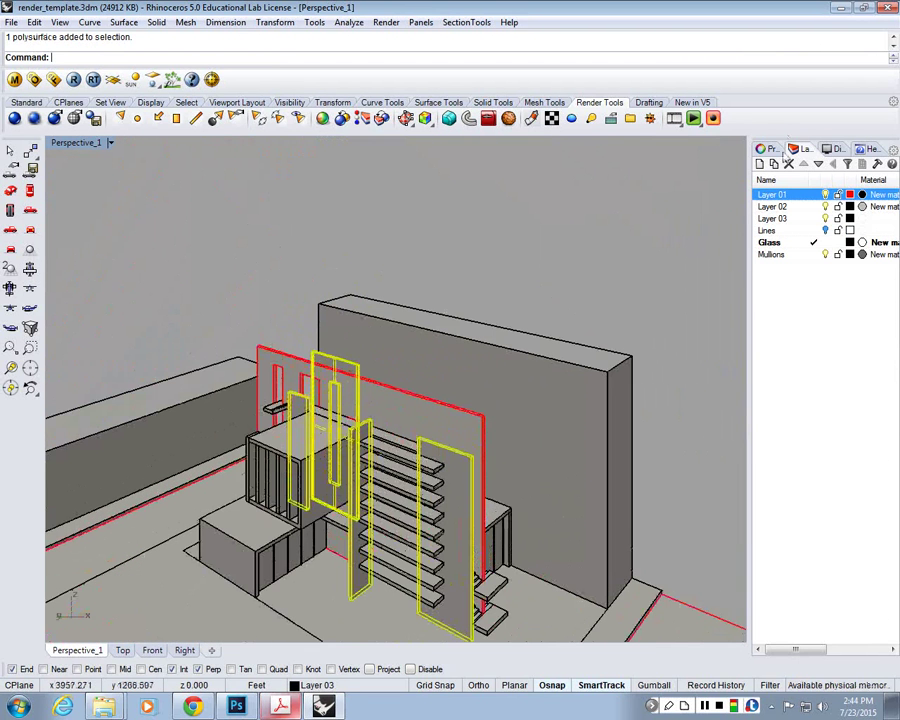
click(767, 149)
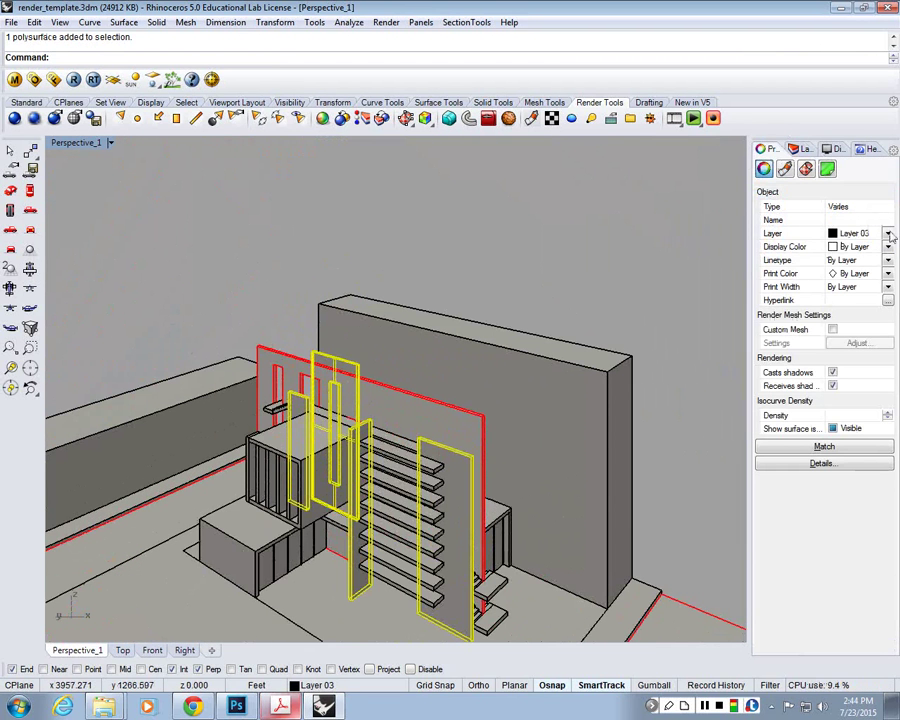
click(888, 234)
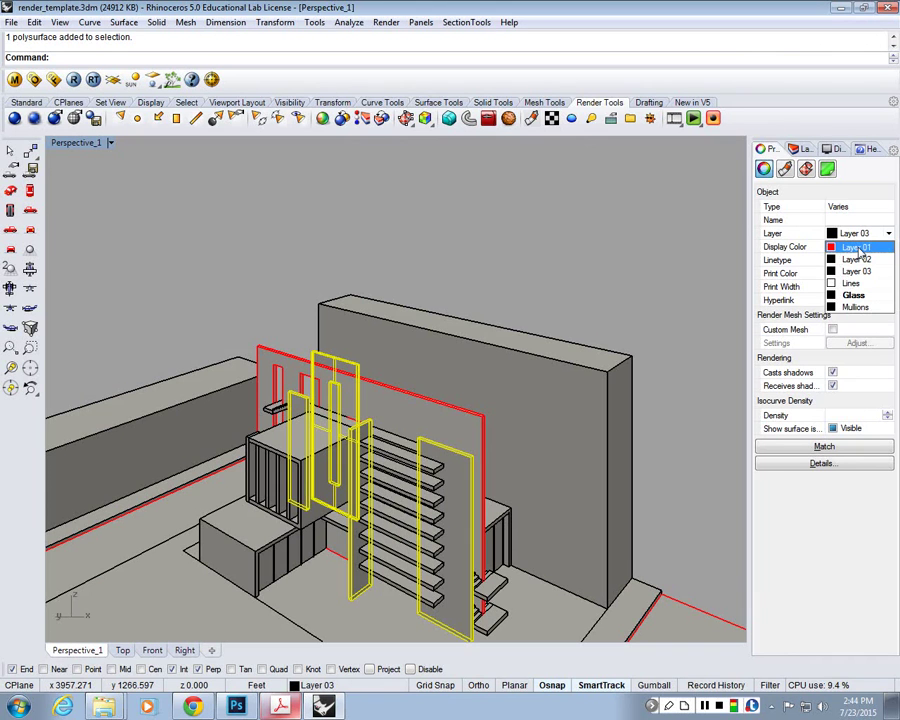
click(856, 248)
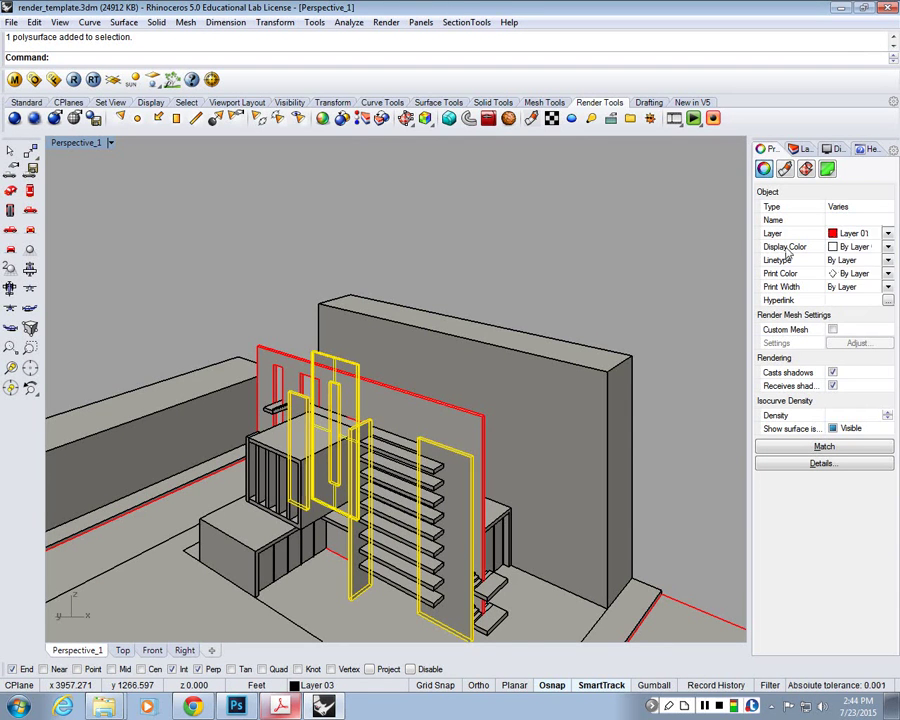
click(422, 251)
Select all objects on Layer 01
right_drag(422, 251, 428, 366)
right_drag(386, 516, 520, 575)
scroll(412, 517, up, 4)
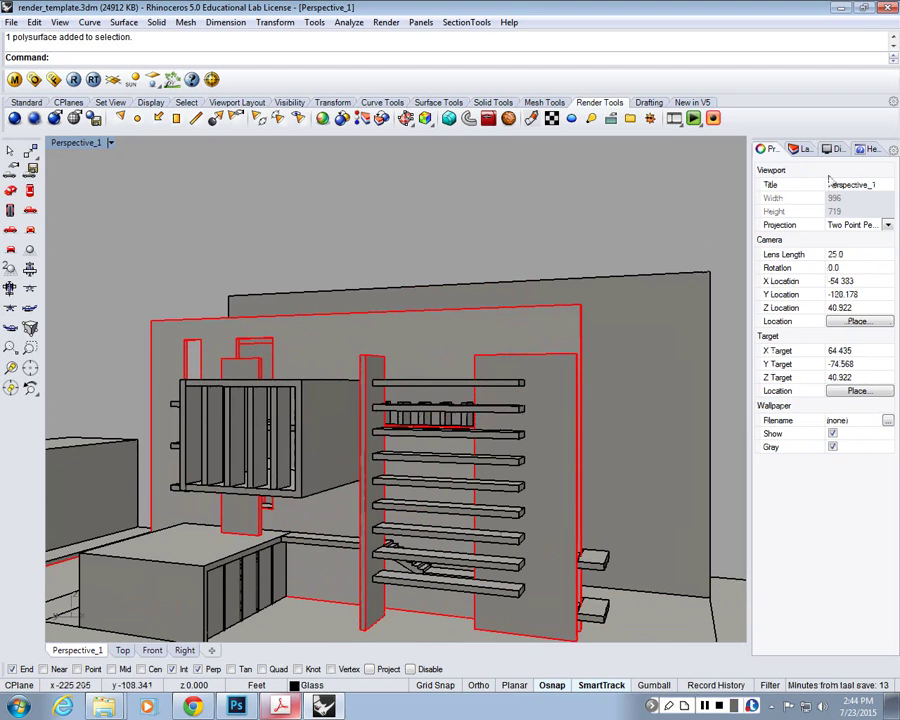
click(800, 149)
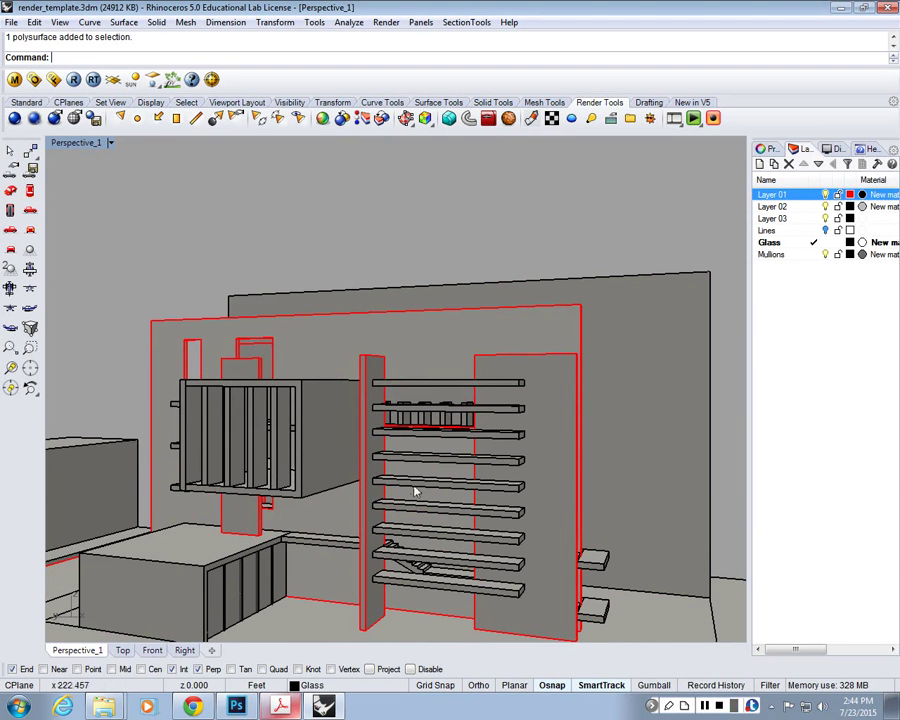
right_drag(418, 460, 418, 560)
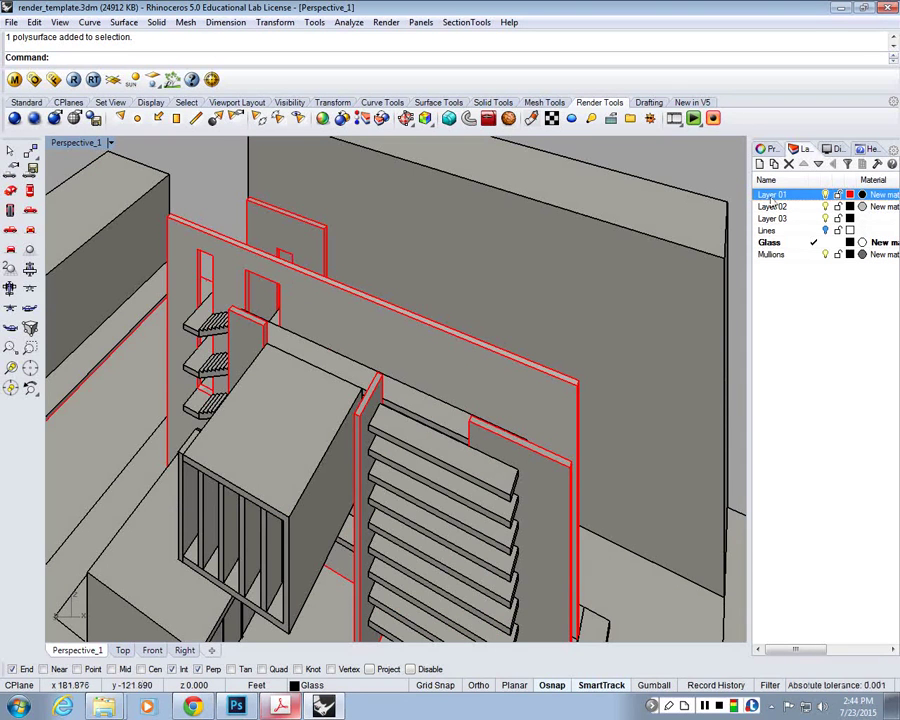
right_click(793, 199)
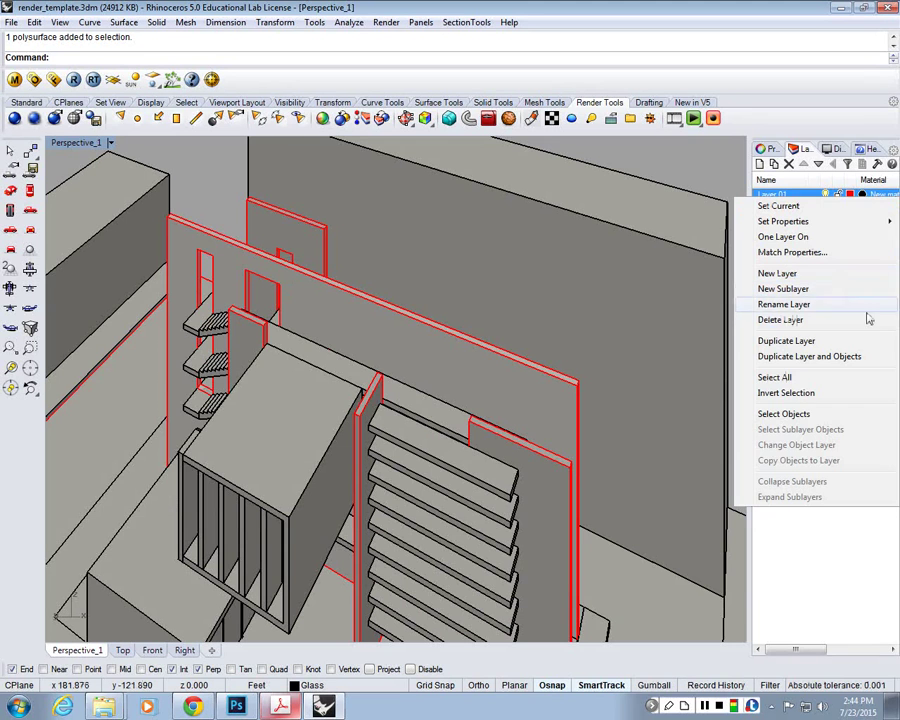
click(788, 416)
Remove the two long ground strips from the selection and add them back to the other Layer 01 objects
scroll(445, 318, down, 7)
scroll(505, 342, down, 6)
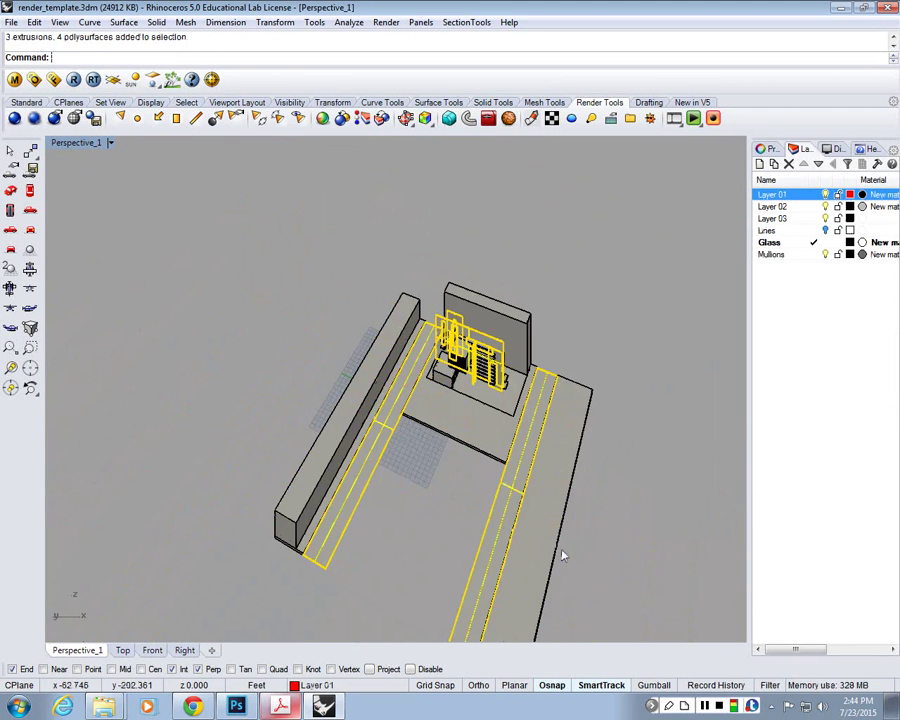
ctrl+drag(562, 555, 343, 490)
scroll(486, 325, up, 3)
right_drag(484, 324, 518, 519)
shift+click(522, 528)
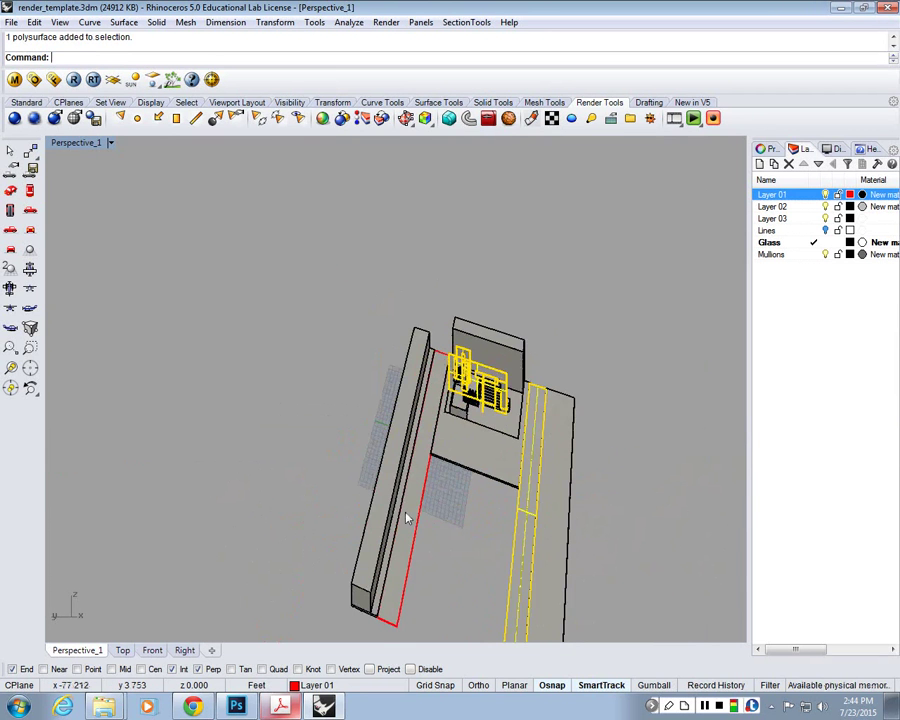
shift+click(407, 521)
scroll(500, 420, up, 7)
right_drag(500, 420, 472, 335)
scroll(470, 472, up, 4)
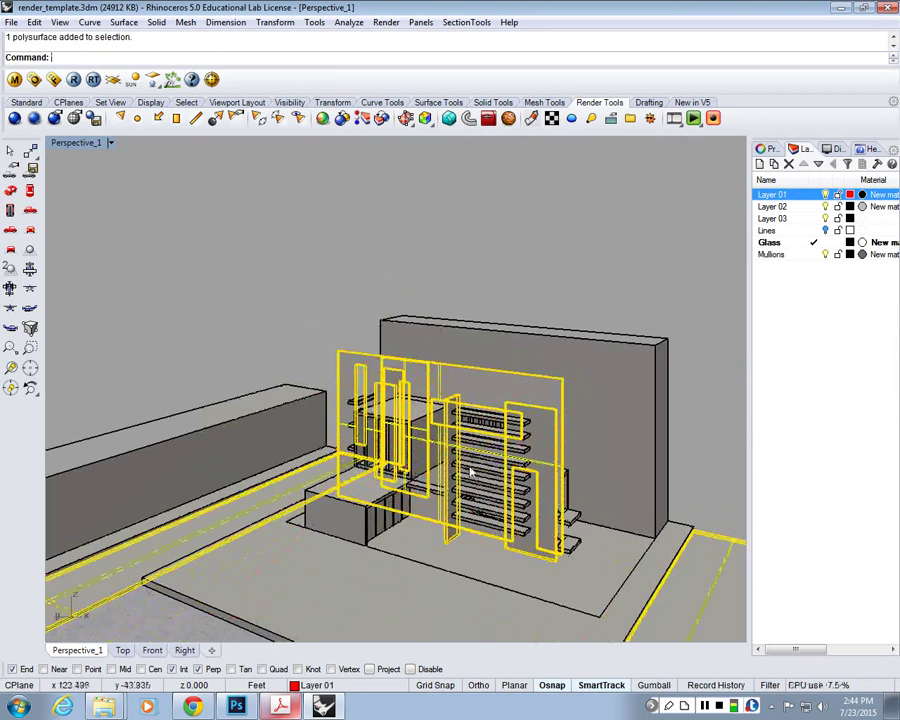
right_drag(470, 470, 427, 460)
Set the material assignment of the selected Layer 01 objects to Layer and clear the selection
click(770, 149)
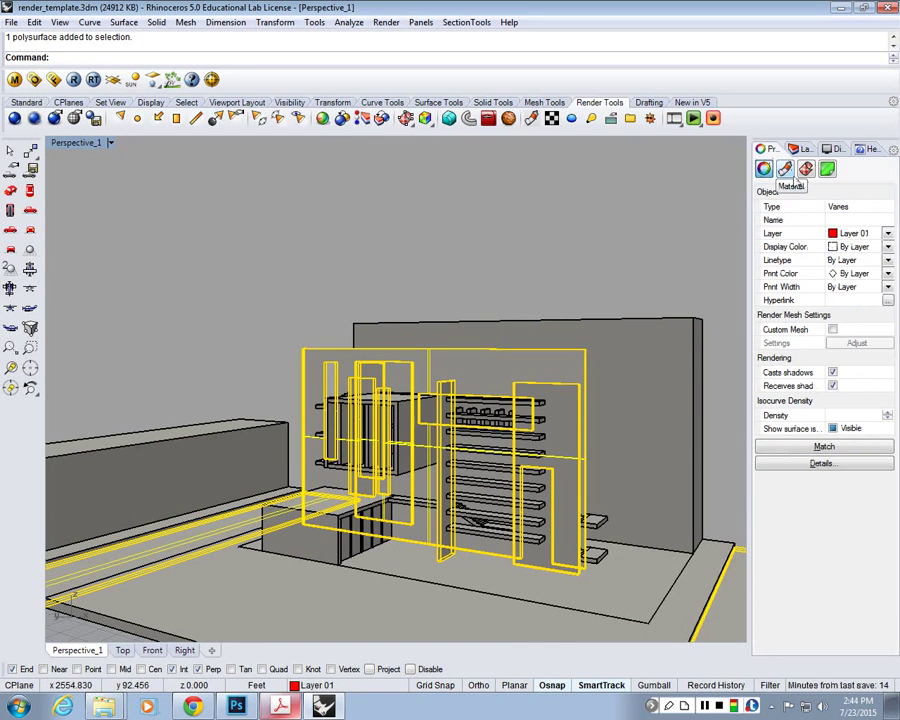
click(785, 169)
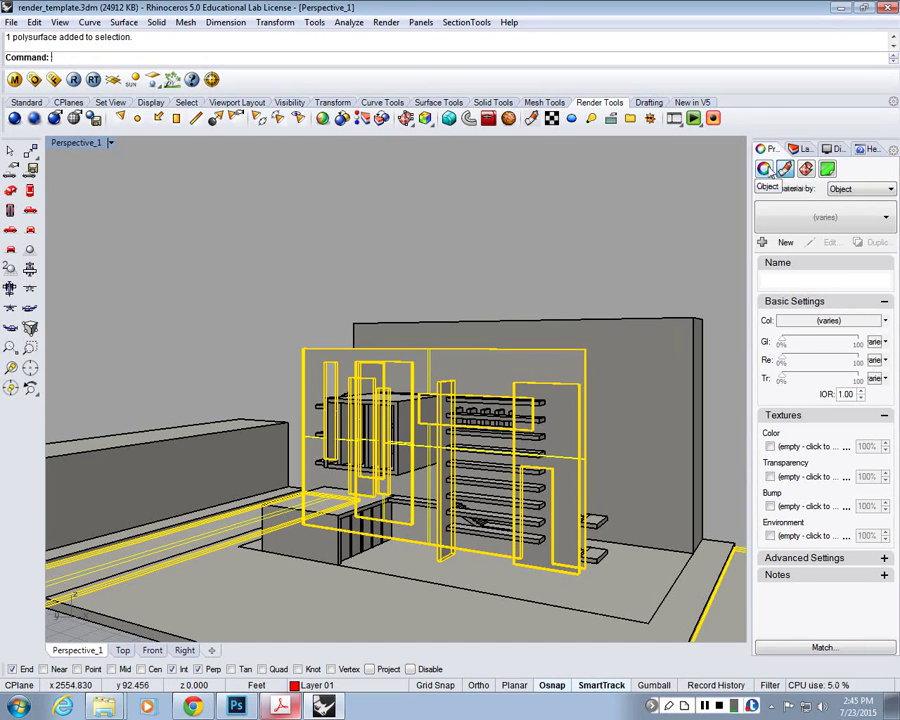
click(838, 189)
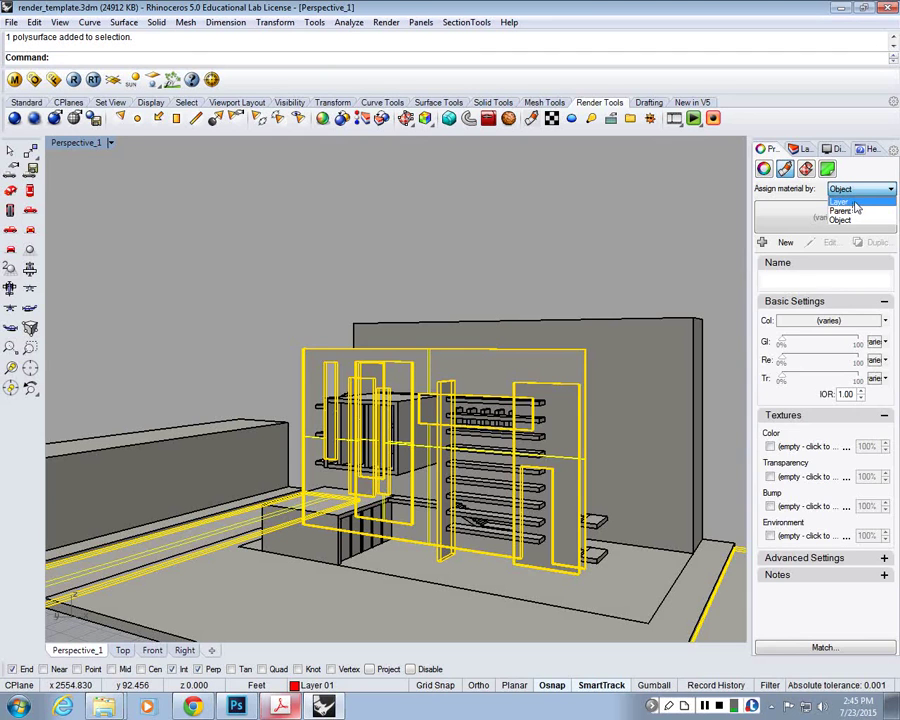
click(856, 204)
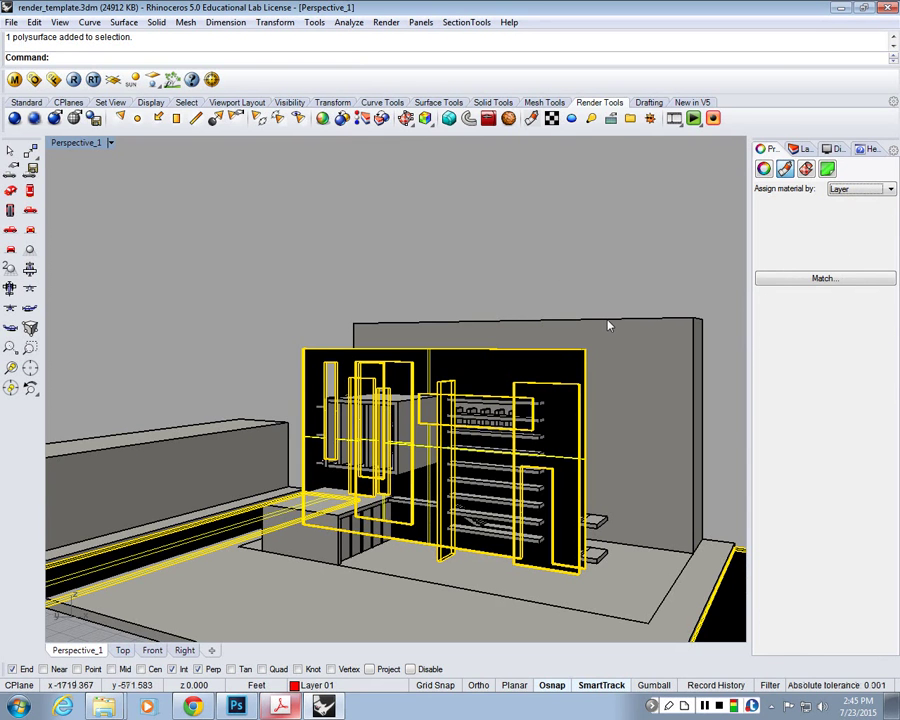
key(Escape)
right_drag(595, 432, 613, 418)
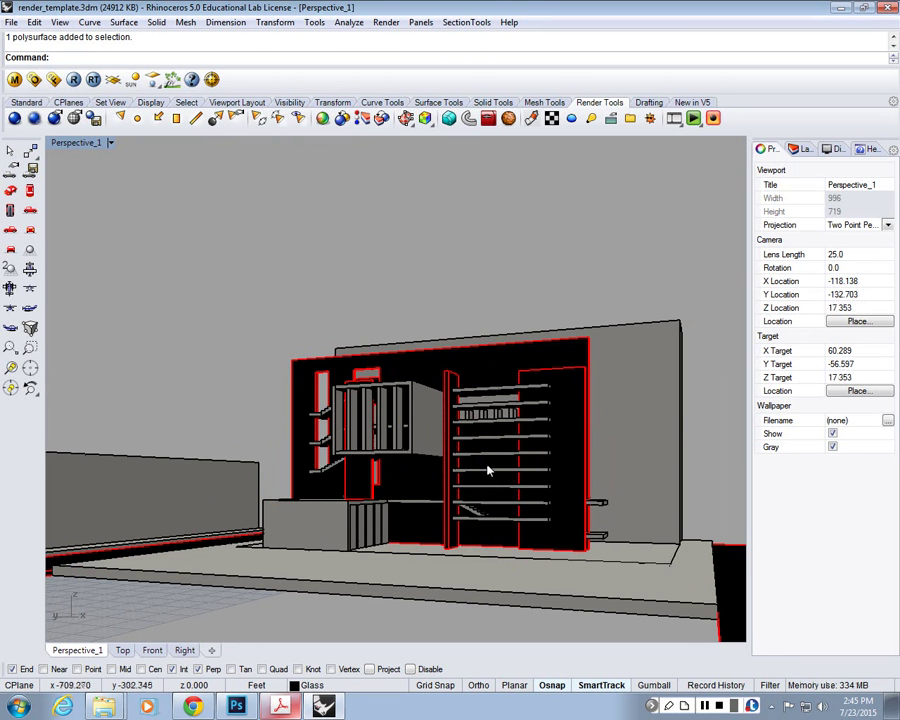
Turn off Layer 02, Layer 03, Mullions and Glass, and make Lines the current layer
key(Delete)
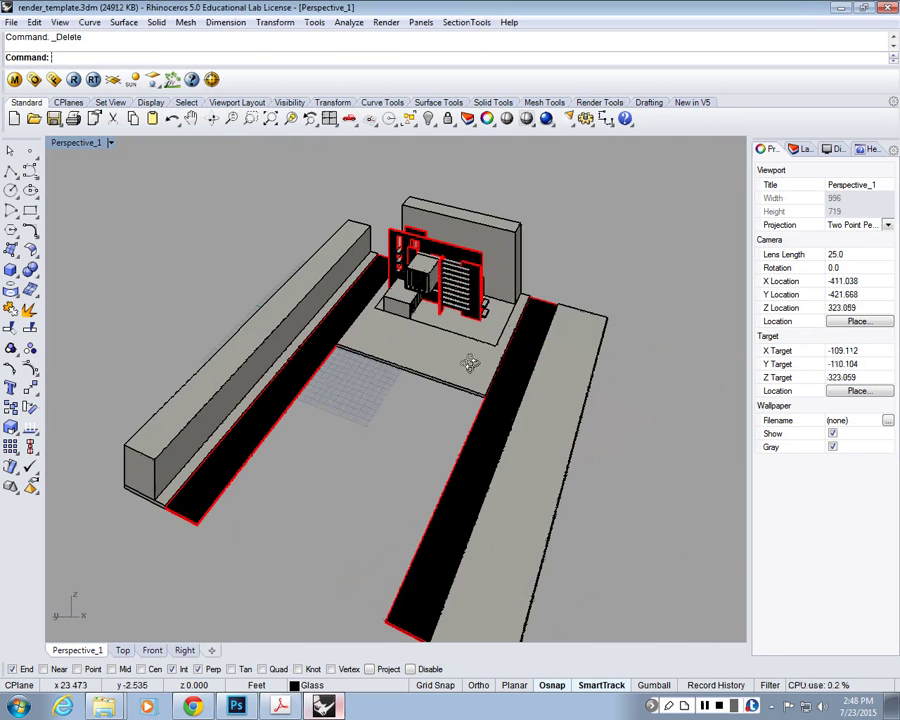
click(801, 148)
click(804, 205)
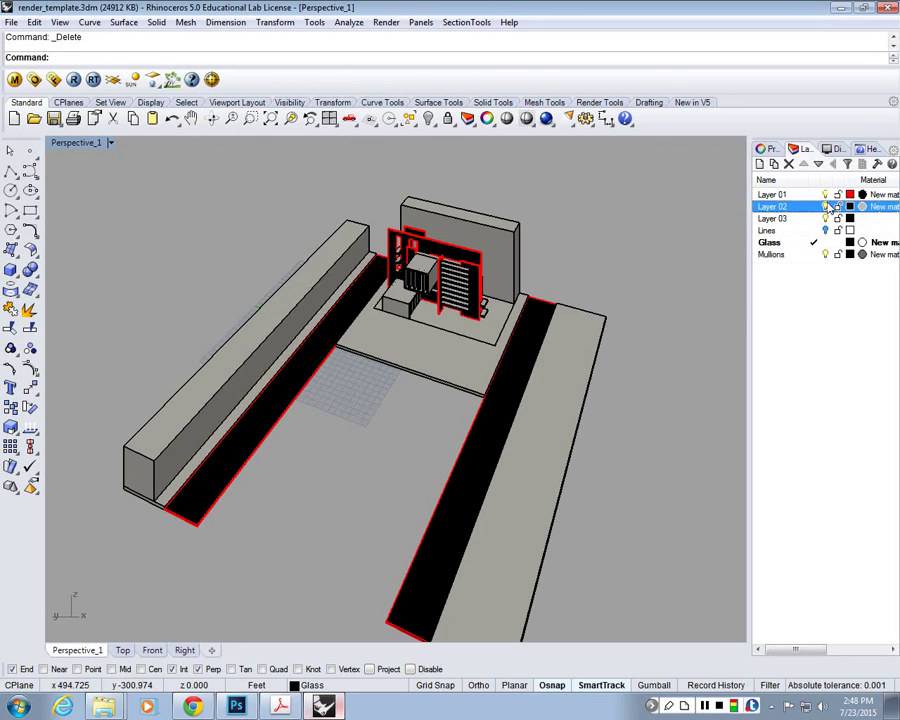
click(825, 206)
click(825, 218)
click(825, 254)
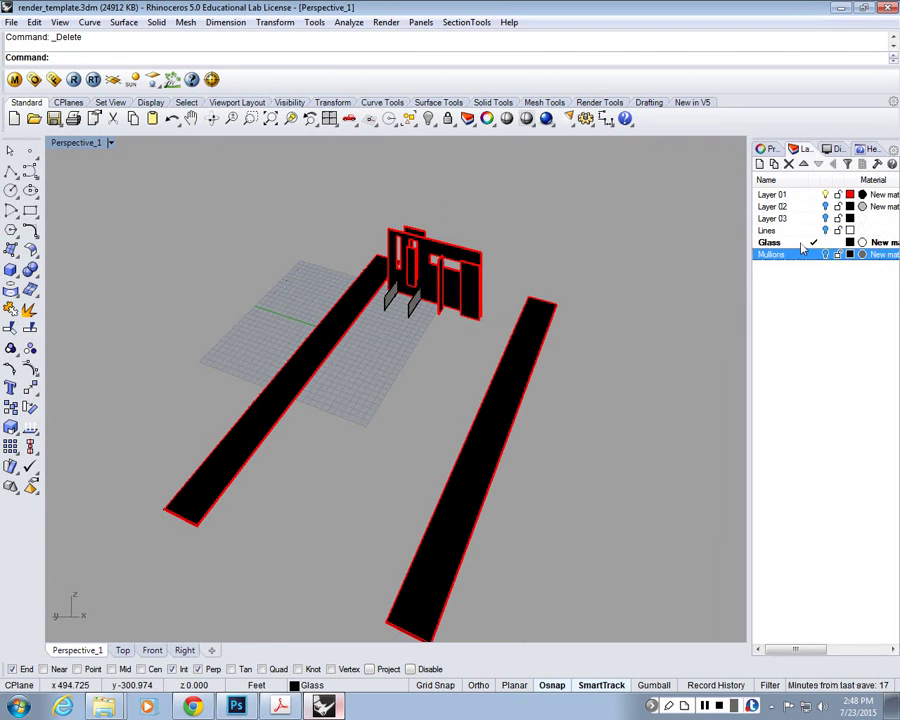
click(800, 242)
click(812, 230)
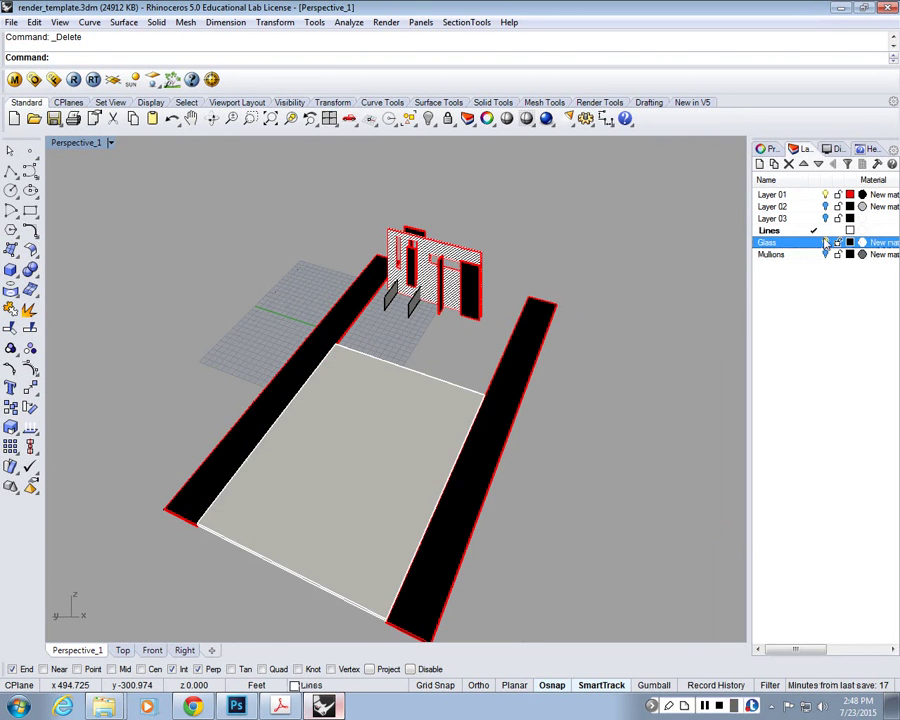
Select all objects on the Lines layer to check what it contains
right_click(812, 231)
click(815, 412)
scroll(464, 252, up, 4)
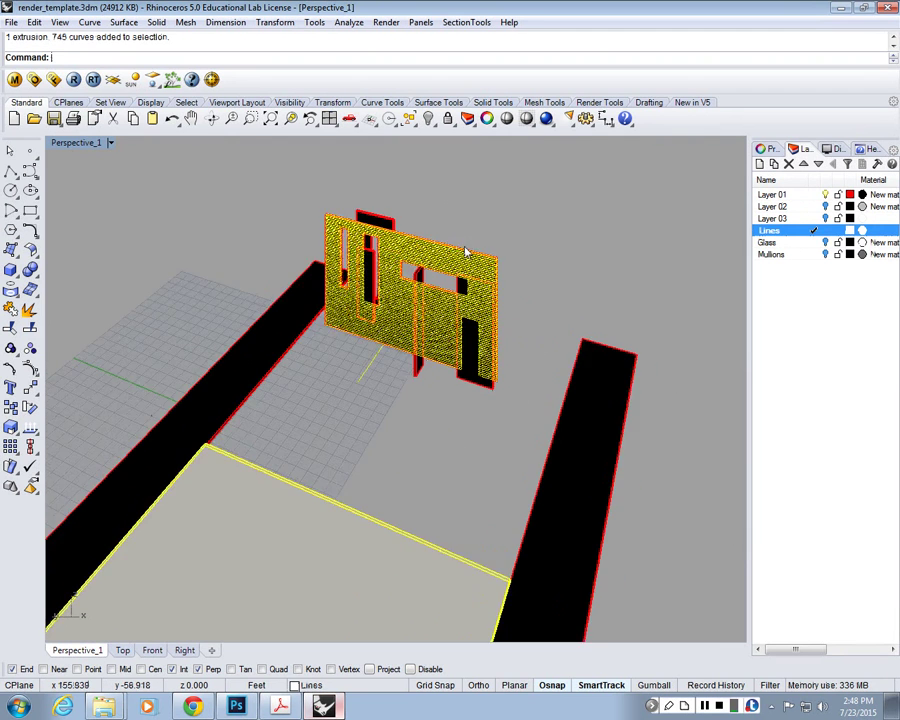
right_drag(464, 262, 470, 410)
click(470, 415)
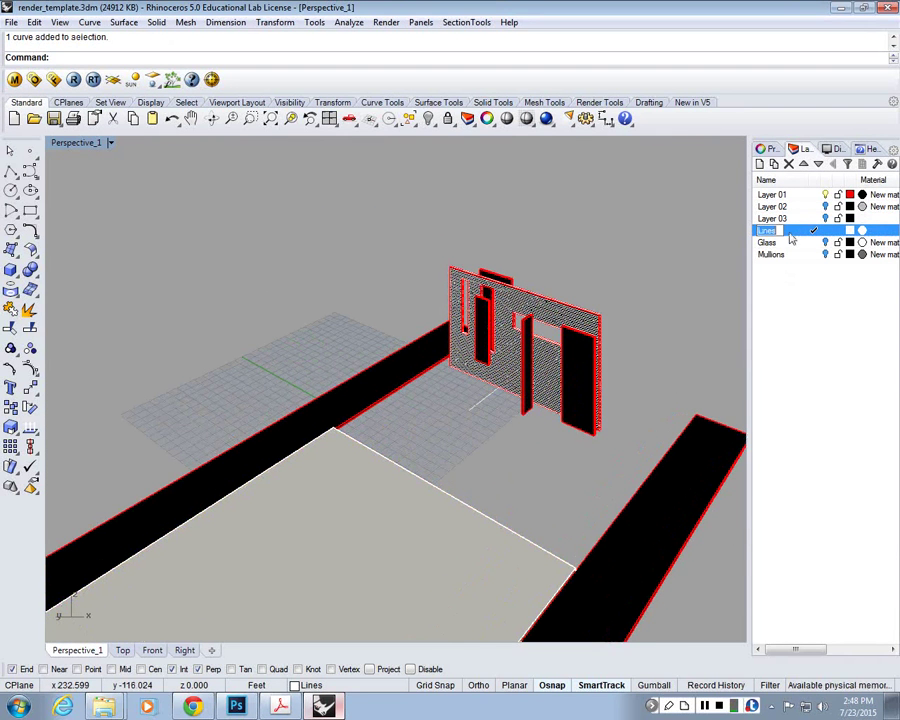
Delete the Lines layer together with all its objects
right_click(800, 234)
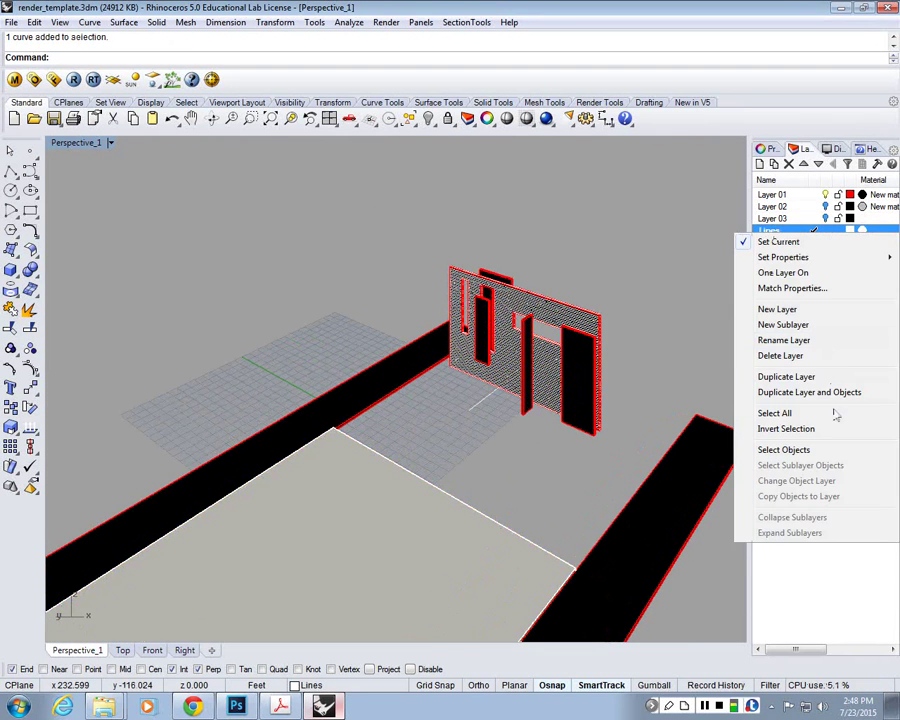
click(789, 356)
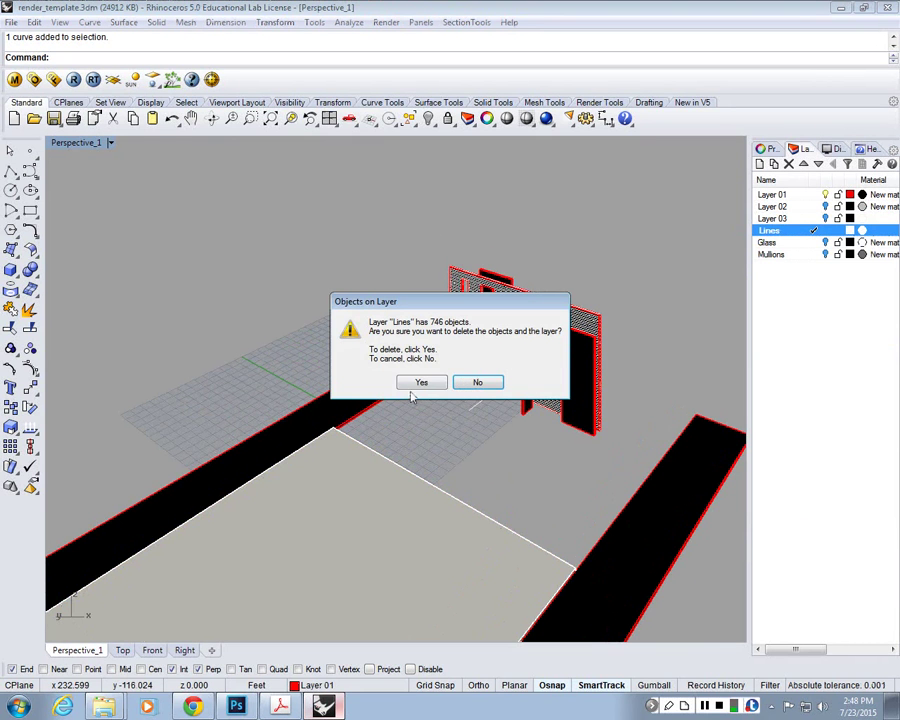
click(418, 384)
scroll(527, 328, down, 5)
scroll(466, 416, up, 1)
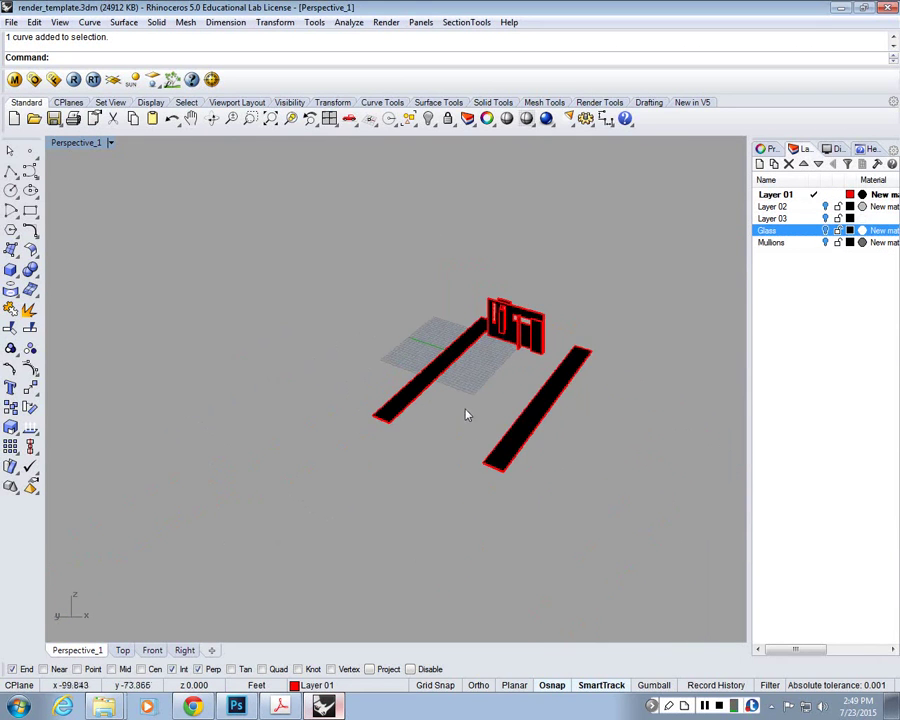
Set the display color of Layer 01 to White
scroll(513, 365, up, 3)
scroll(540, 370, up, 4)
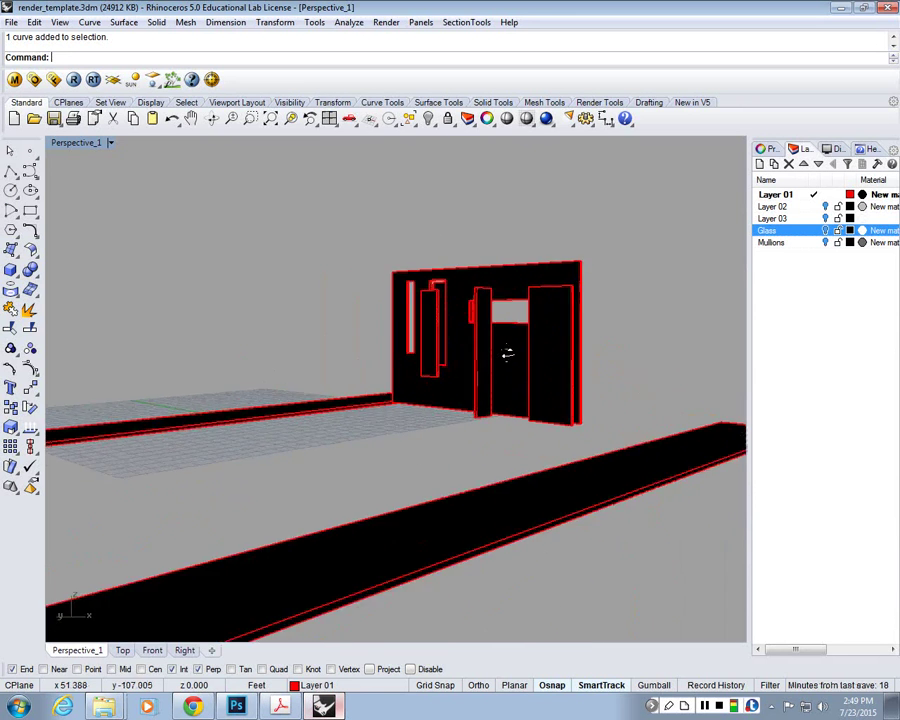
right_drag(508, 356, 468, 287)
scroll(468, 287, down, 5)
scroll(464, 285, up, 8)
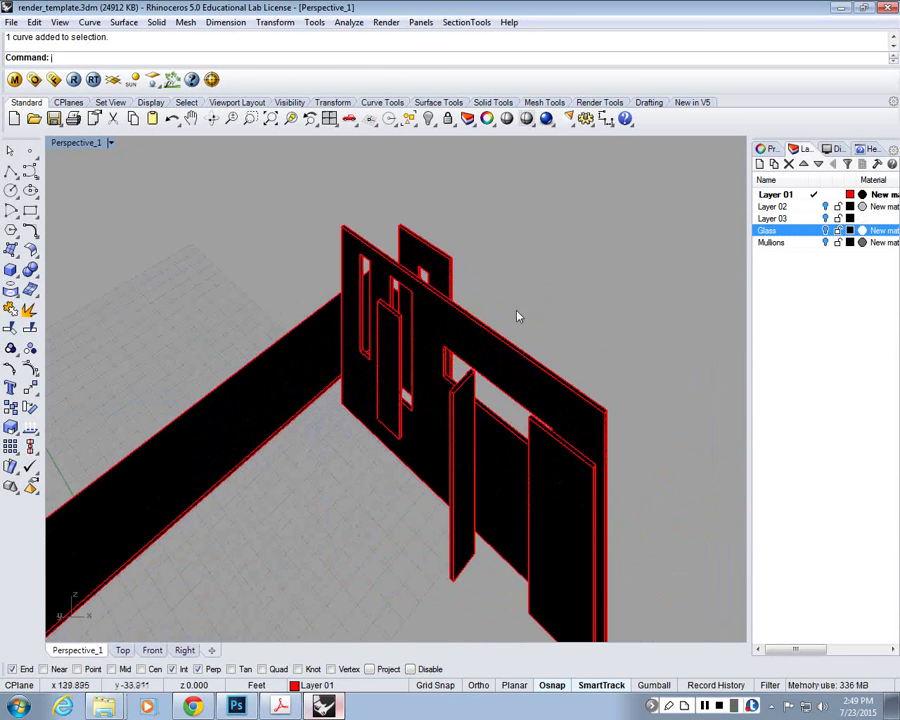
click(776, 194)
click(849, 194)
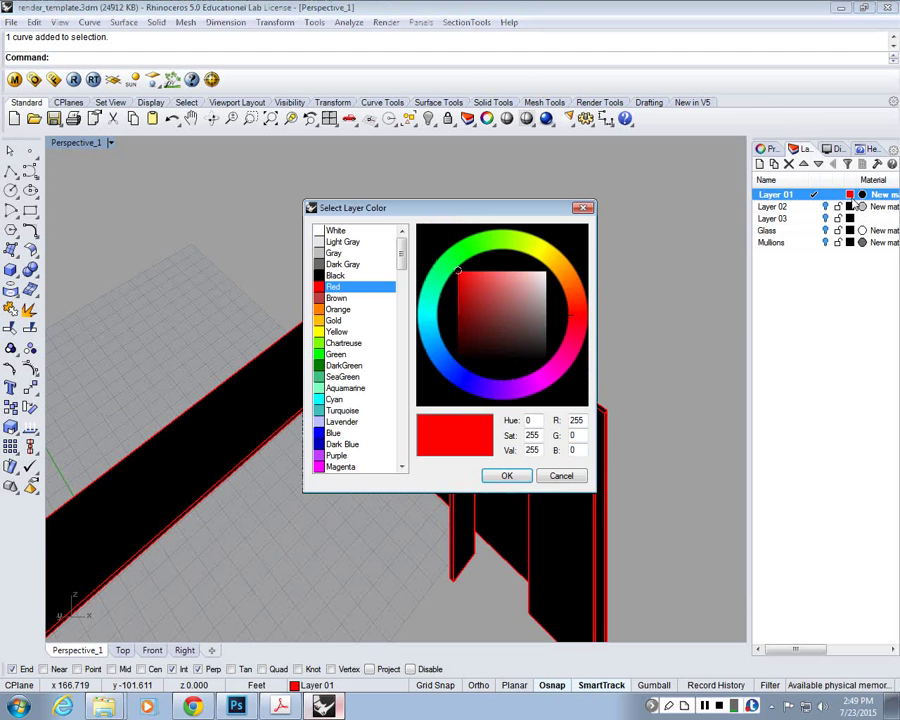
click(336, 231)
click(507, 476)
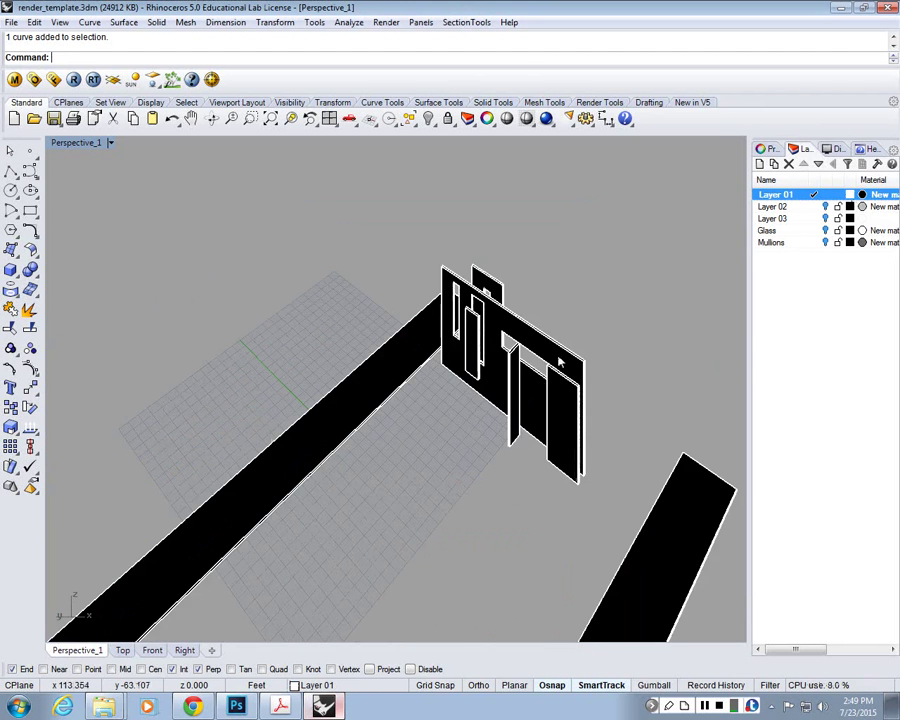
Open the material settings of Layer 01, positioned so that the walls stay in view
right_drag(480, 460, 551, 372)
scroll(472, 345, up, 4)
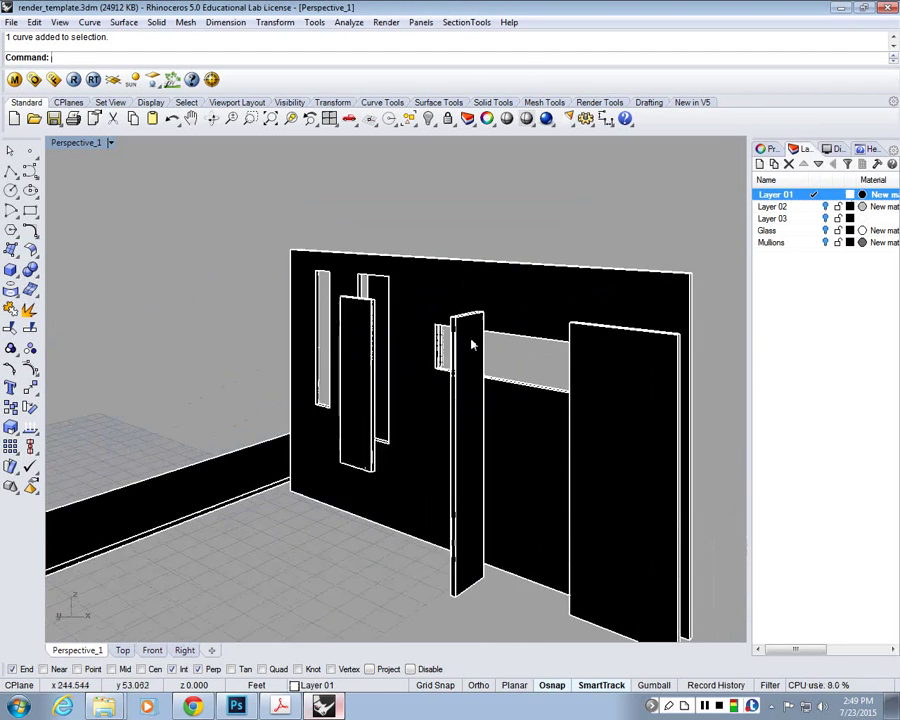
scroll(510, 290, down, 2)
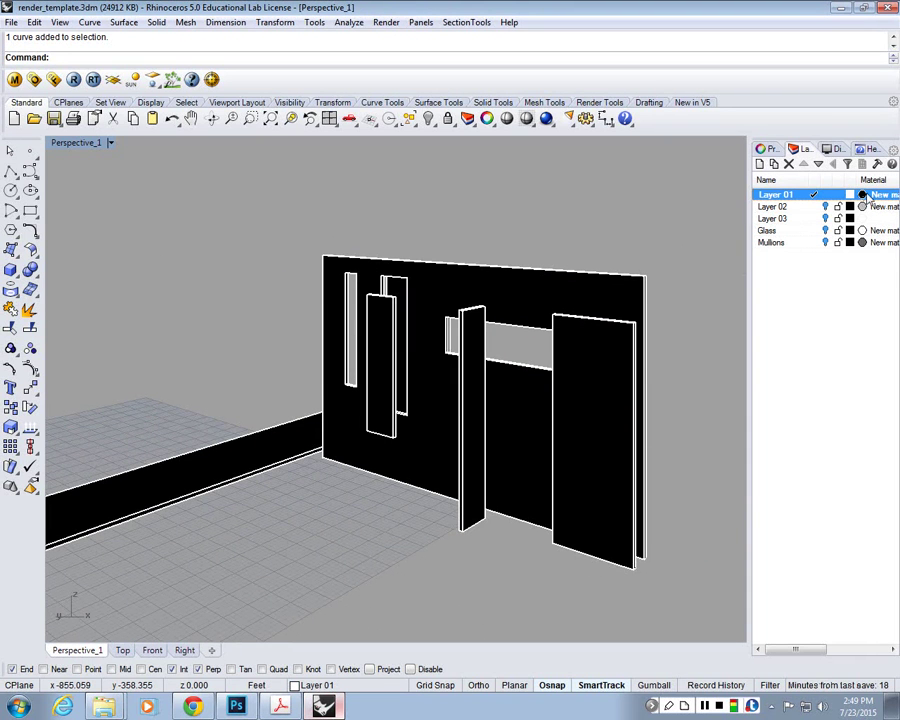
right_click(790, 195)
mouse_move(785, 216)
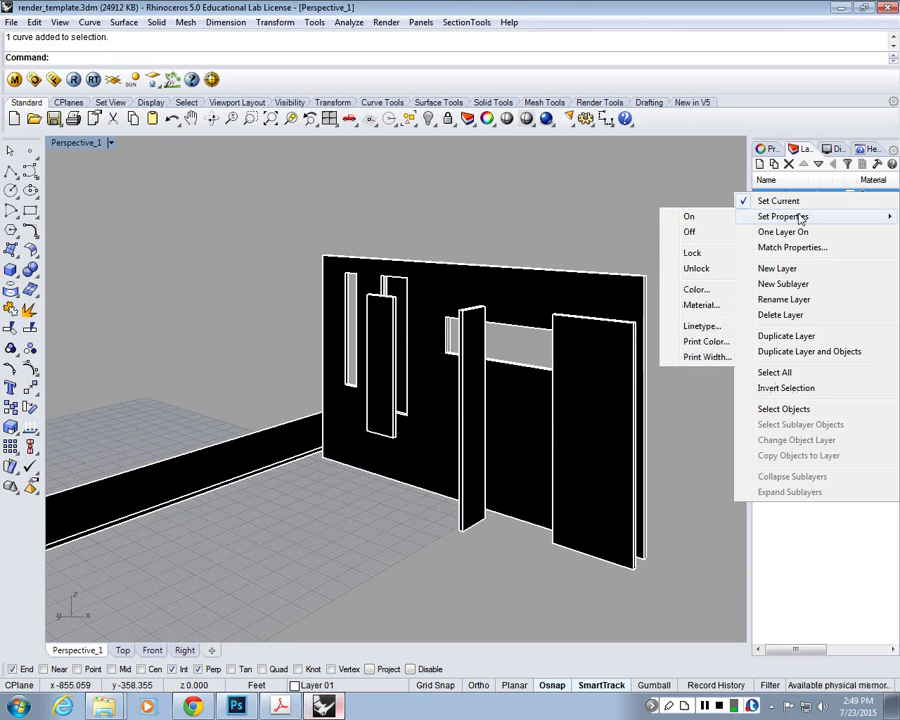
click(674, 306)
drag(475, 183, 280, 20)
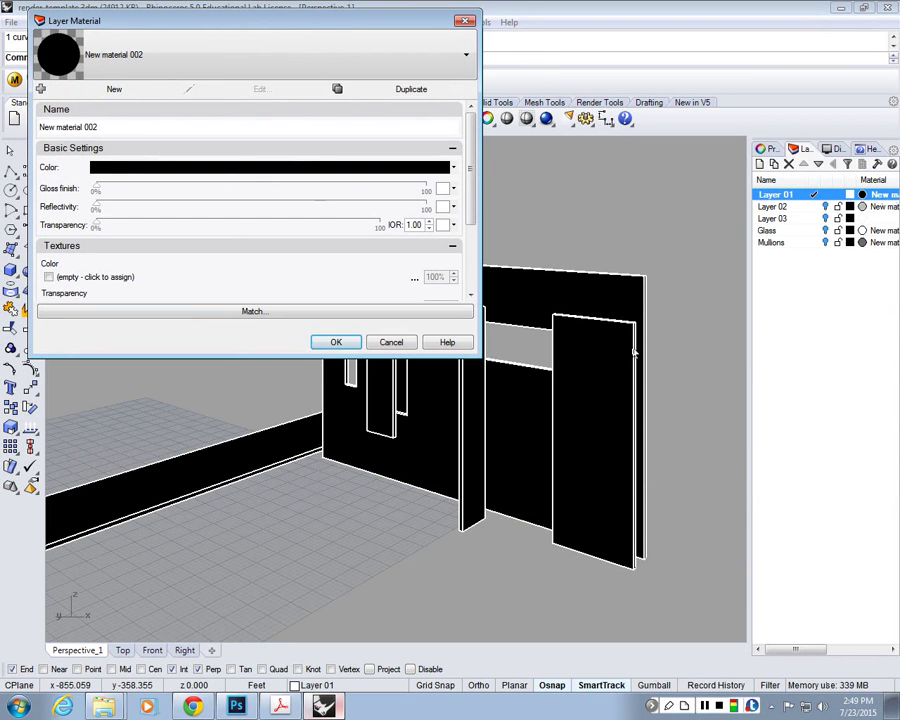
Set the color of the Layer 01 material, New material 002, to Cyan
click(217, 168)
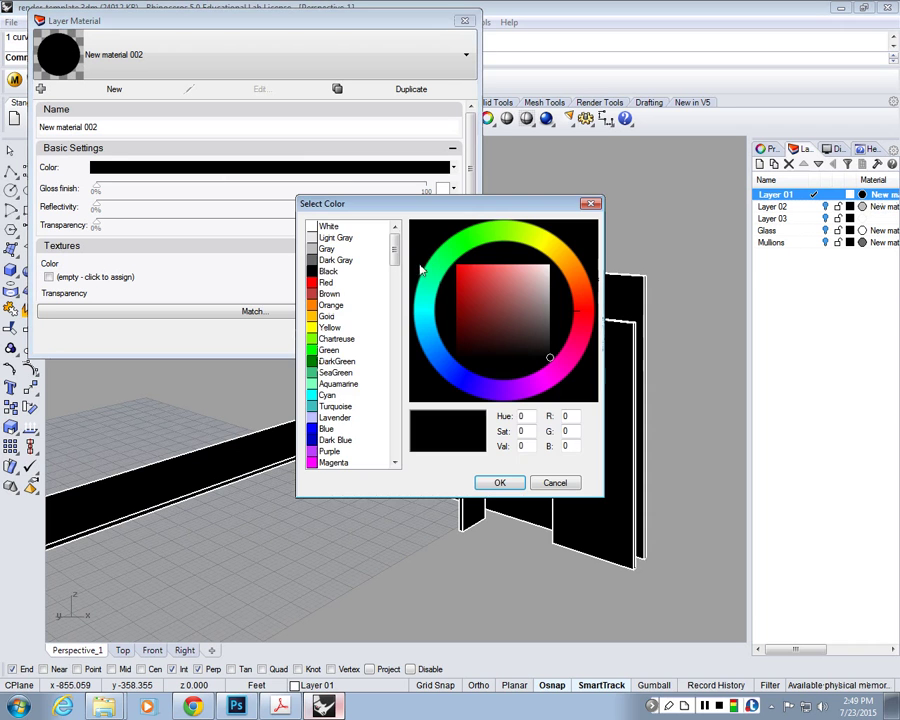
click(334, 397)
click(510, 484)
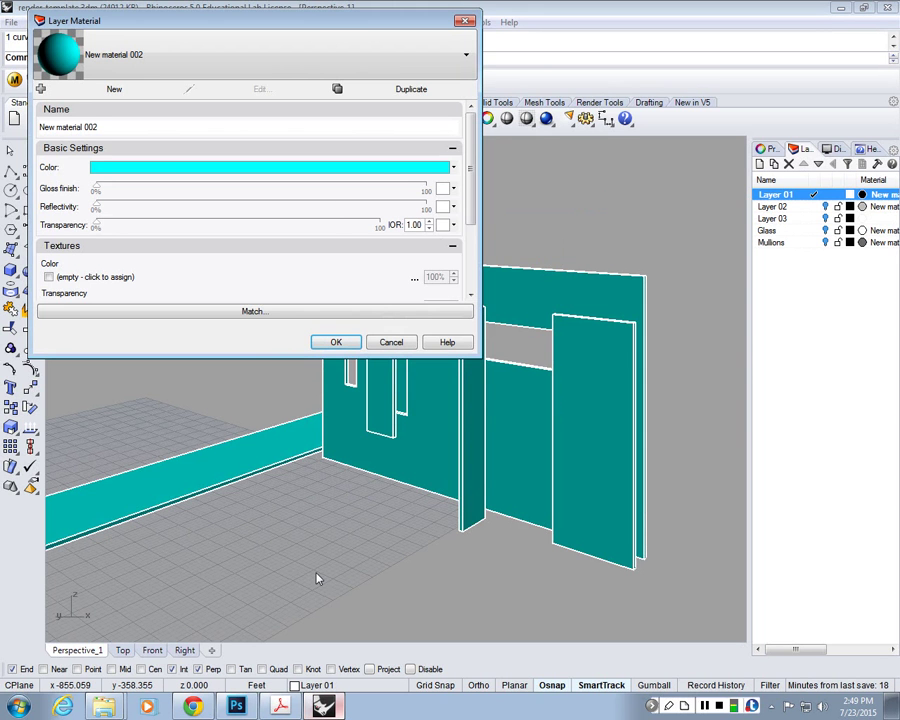
Try Dark Gray for New material 002 of Layer 01 and set its color to Black
click(208, 170)
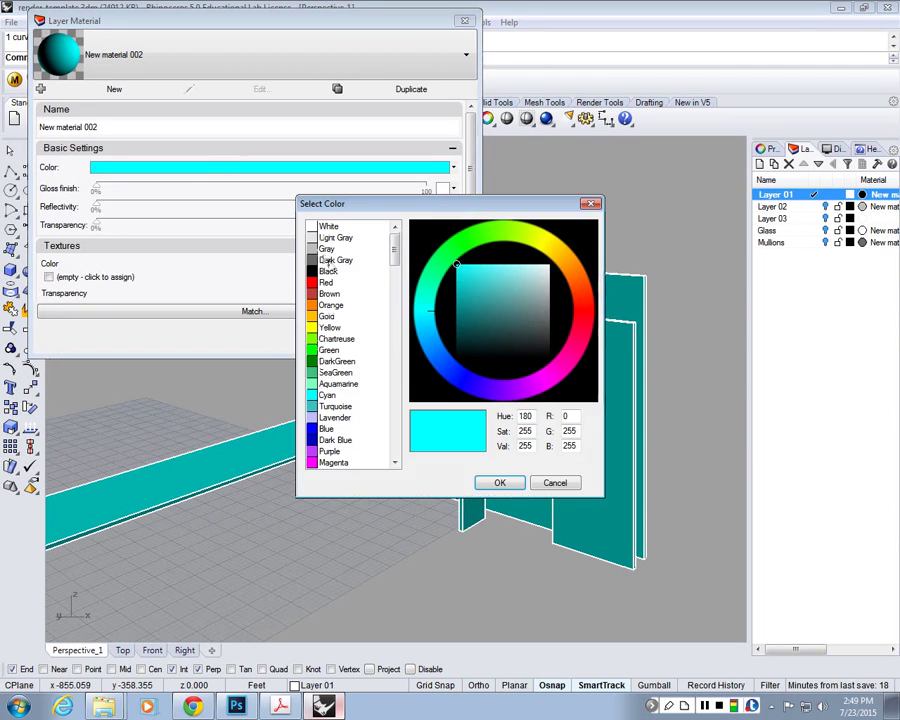
click(329, 270)
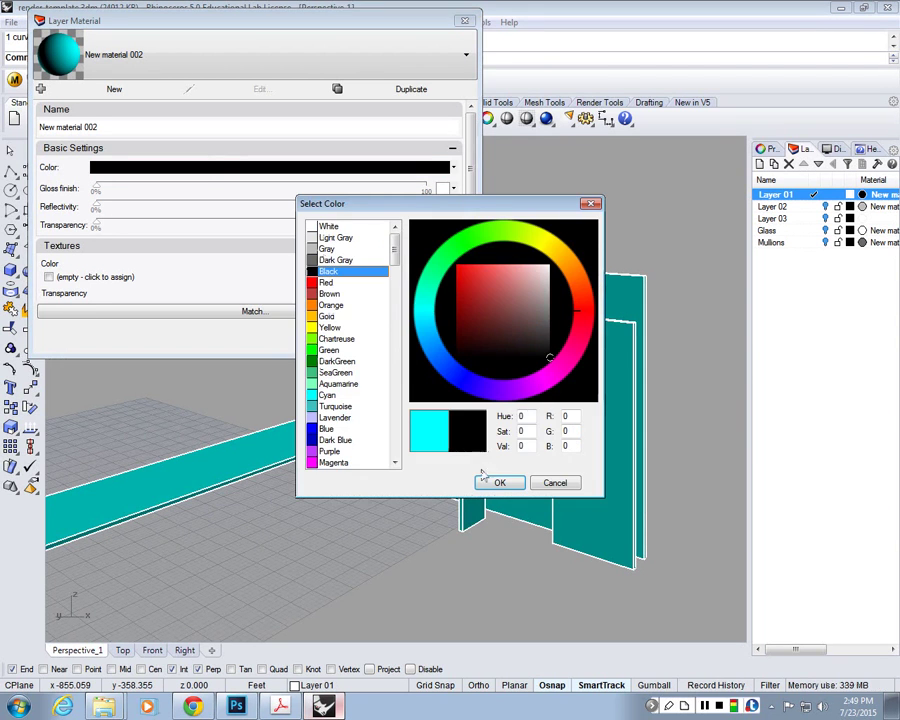
click(351, 259)
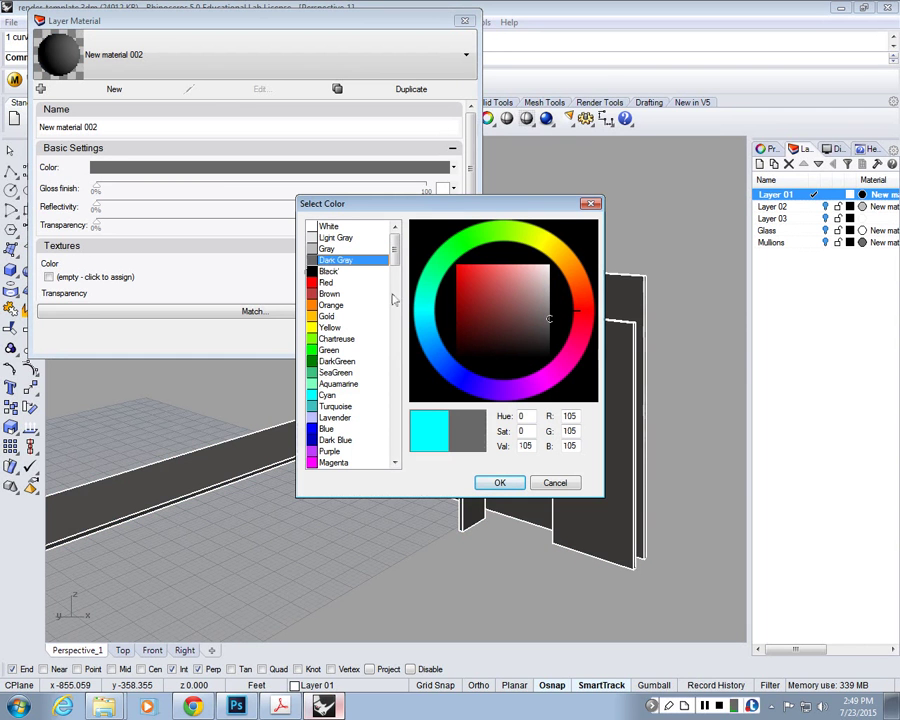
click(333, 272)
click(501, 483)
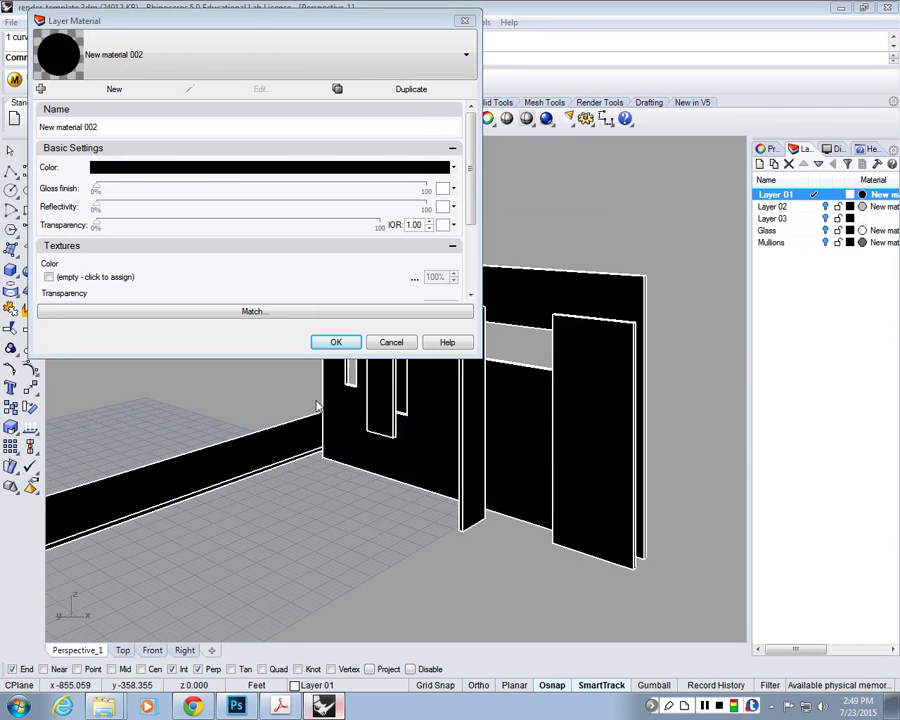
Apply the black New material 002 to Layer 01
click(335, 341)
right_drag(372, 405, 459, 411)
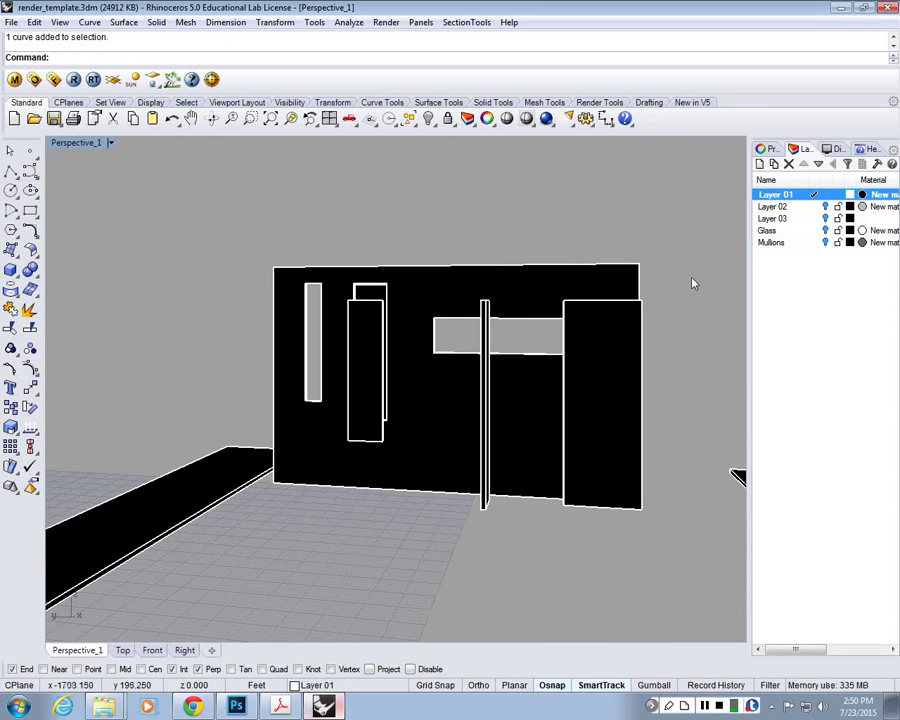
Add a new layer named texture and make it the current layer
click(758, 165)
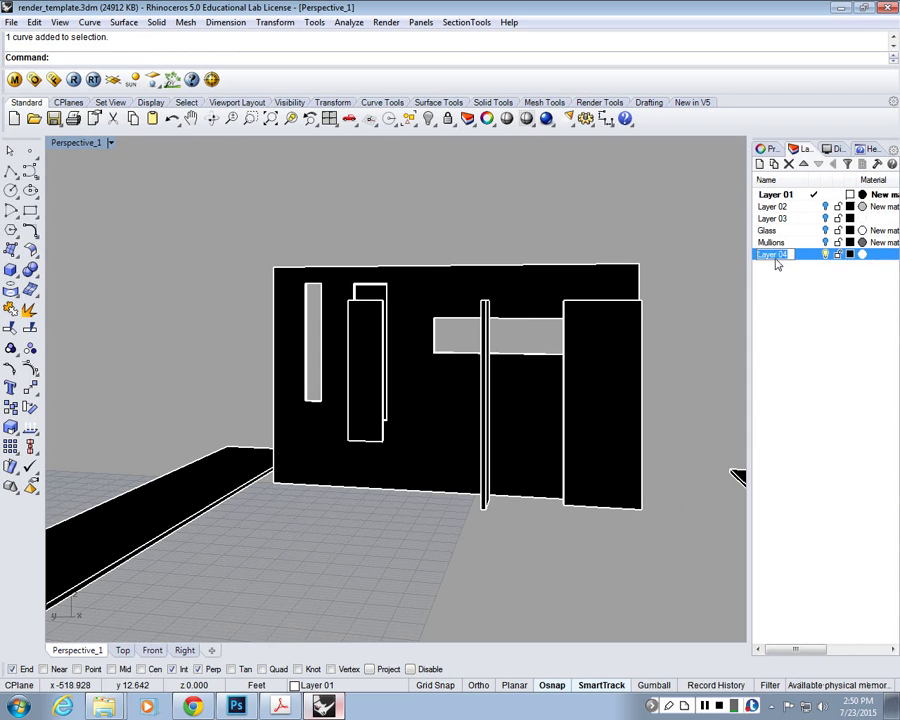
text(co)
key(BackSpace)
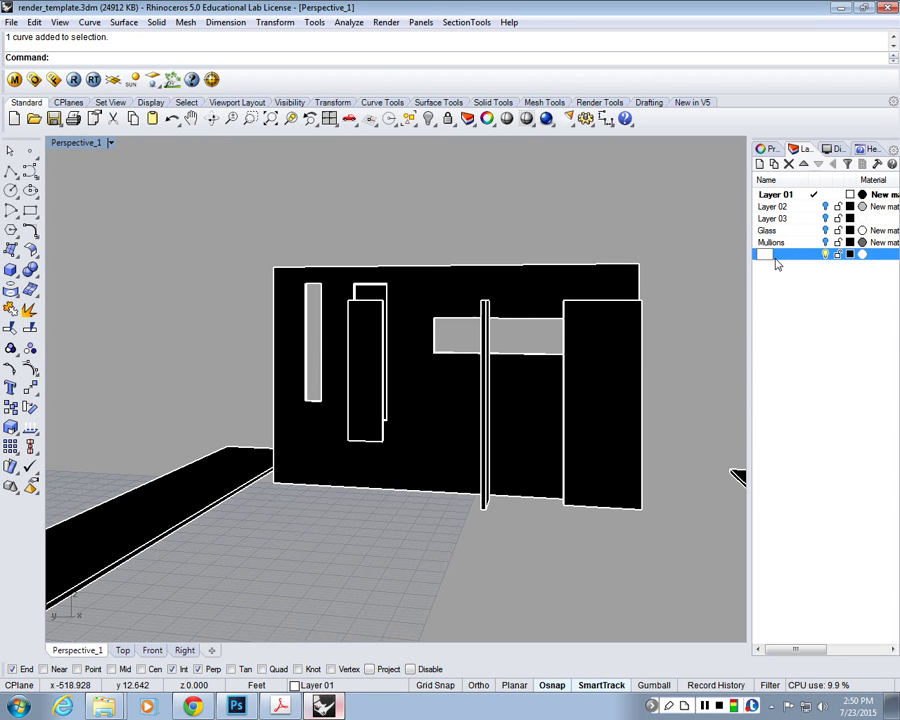
text(n)
text(text)
text(ure)
key(Return)
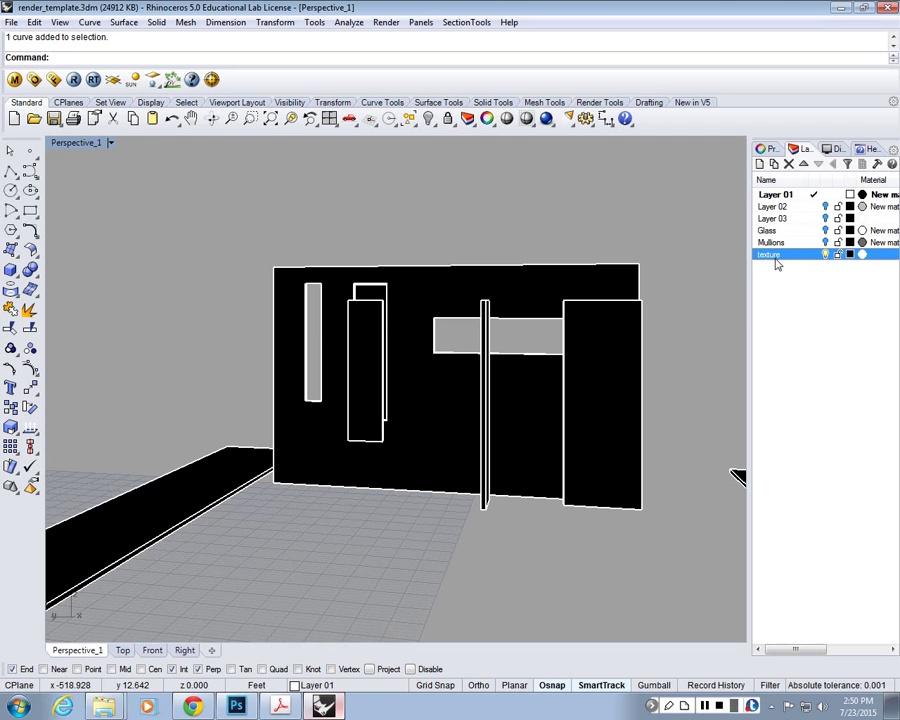
double_click(776, 256)
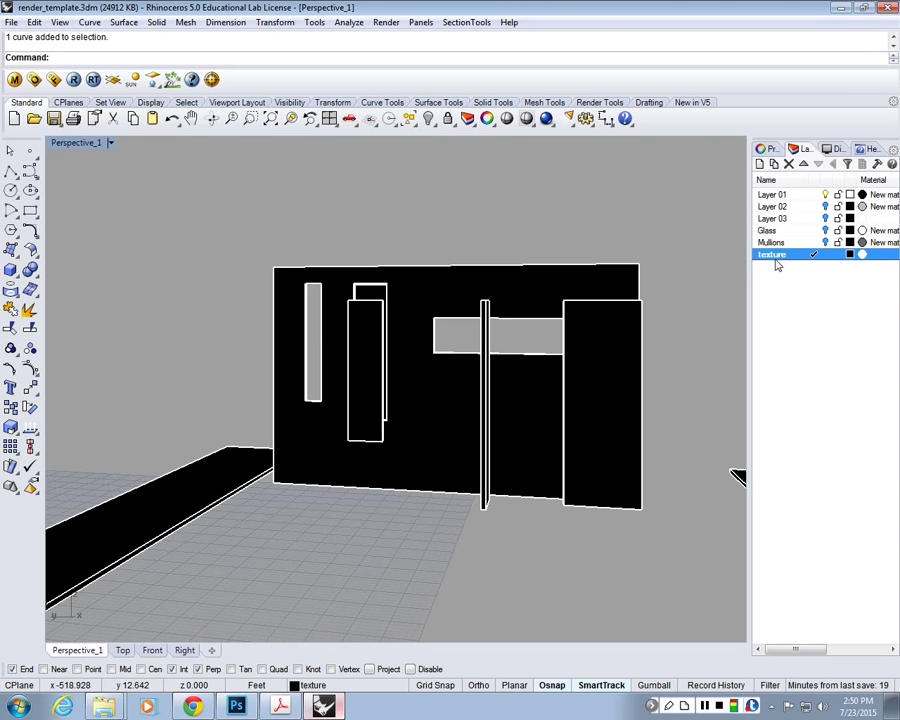
click(791, 271)
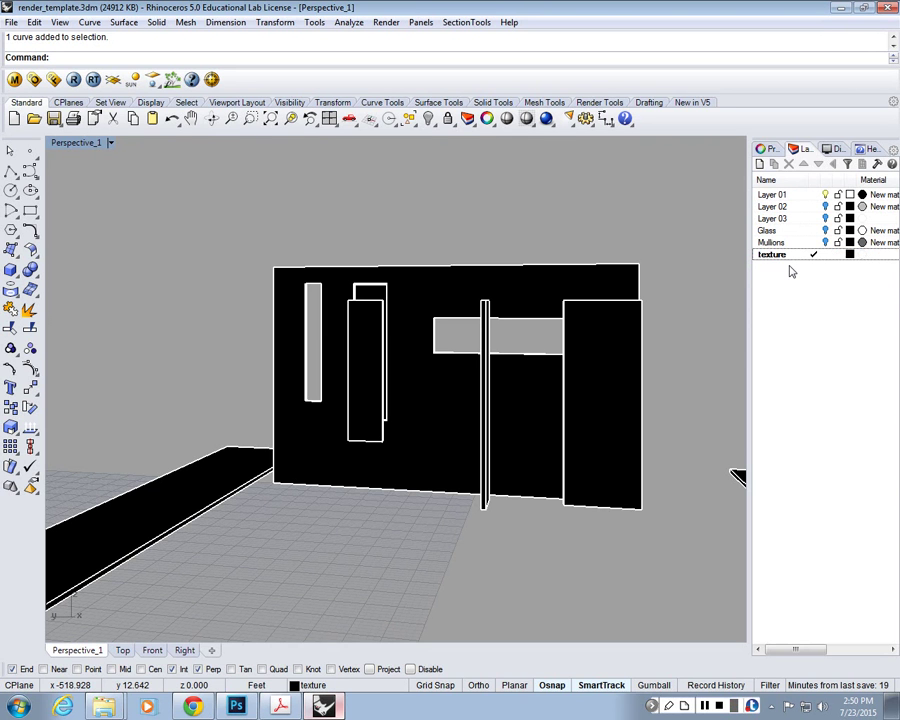
Set the display color of the texture layer to White
click(849, 255)
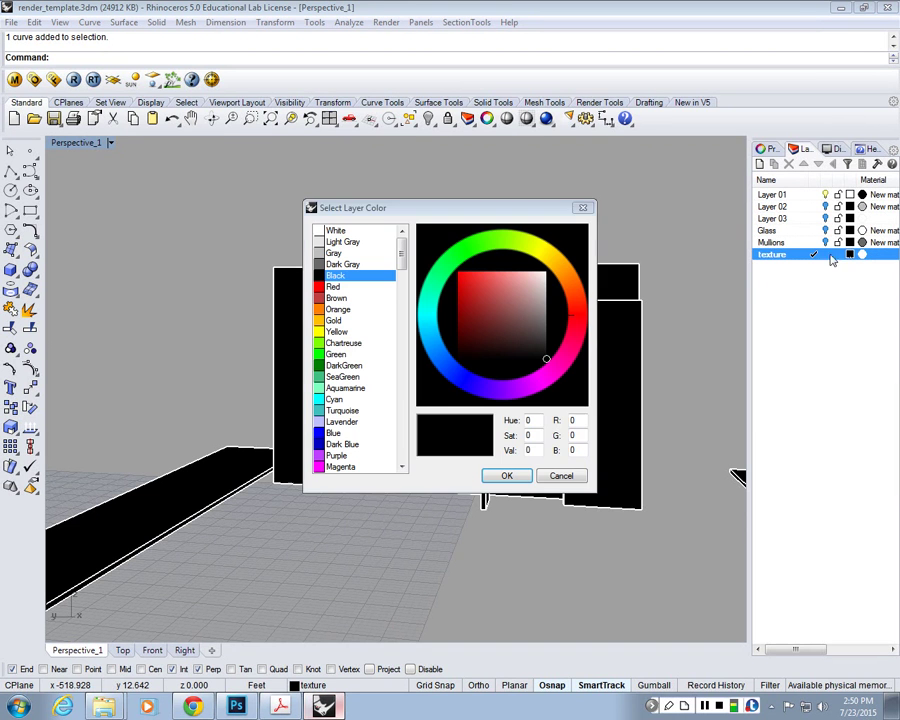
click(338, 231)
click(507, 476)
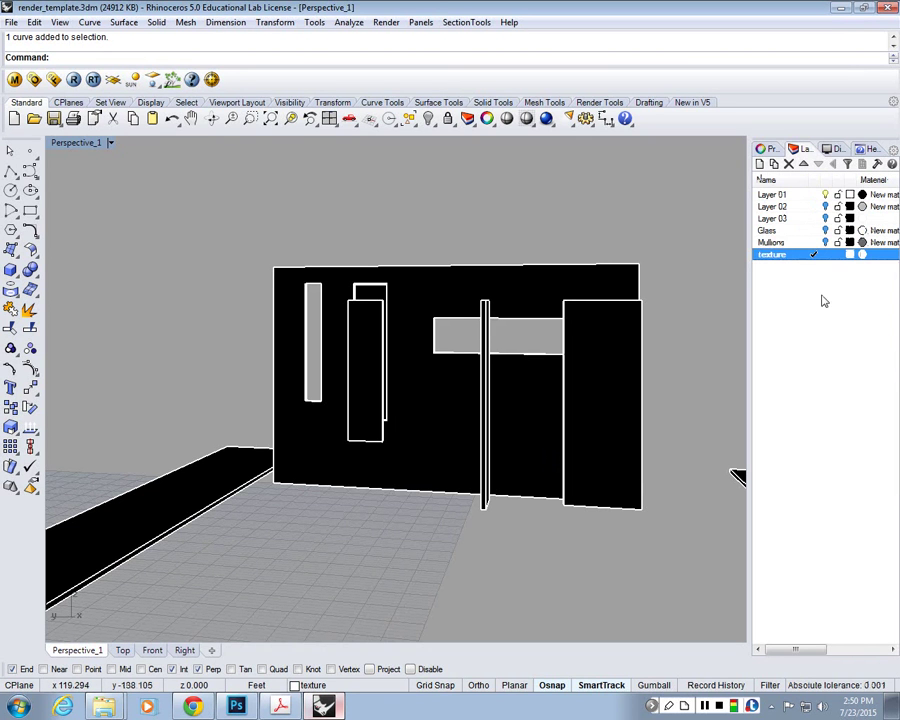
Select the large wall with the openings as the object for the Contour command
right_drag(620, 440, 483, 408)
scroll(548, 344, down, 9)
scroll(548, 344, up, 6)
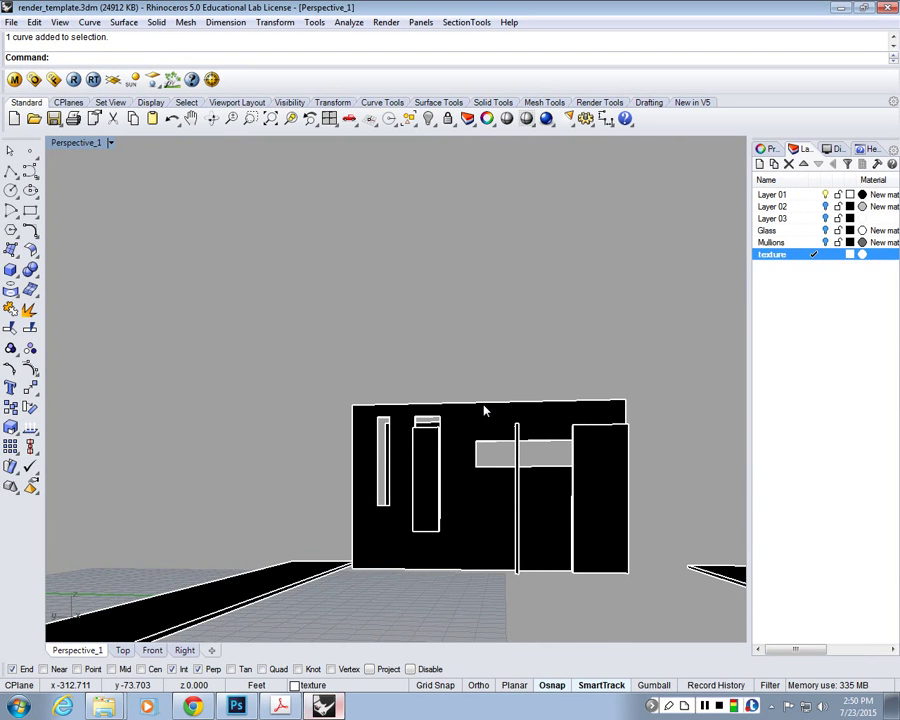
text(xo)
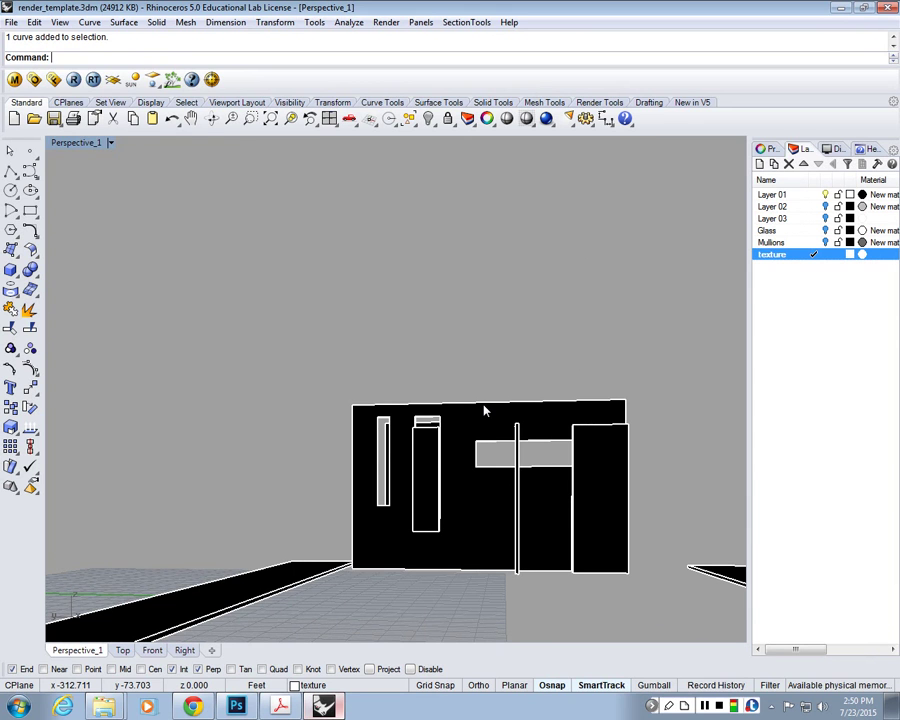
text(Contour)
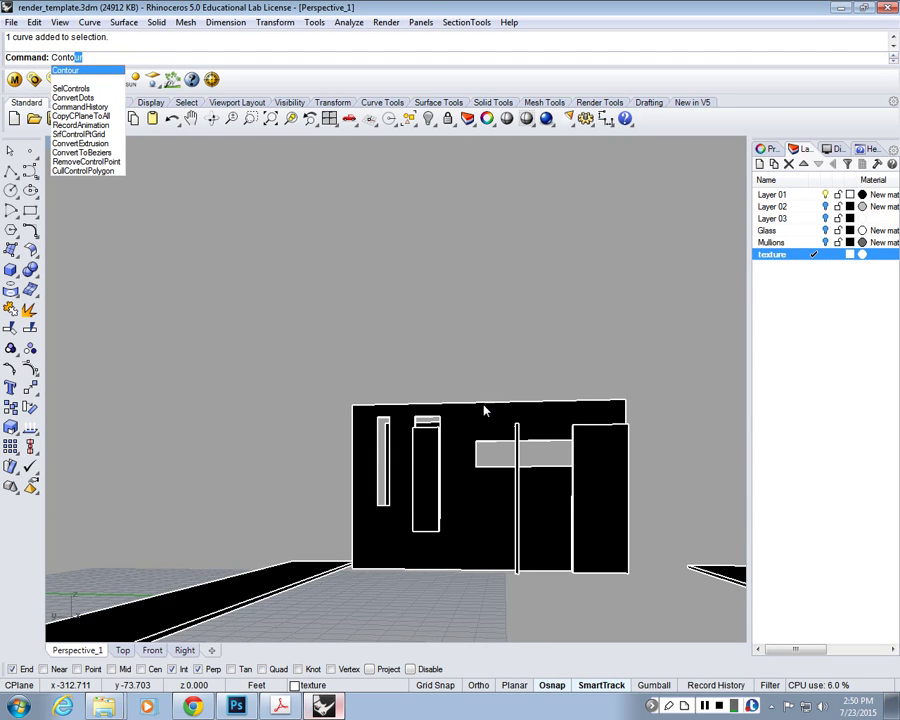
key(Return)
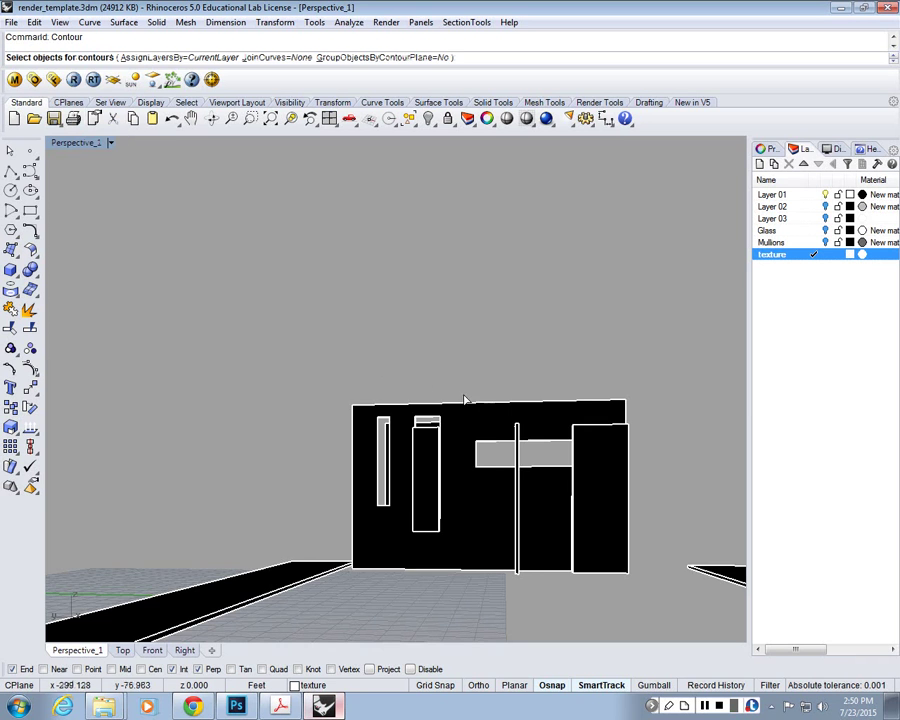
right_drag(483, 409, 457, 376)
click(459, 376)
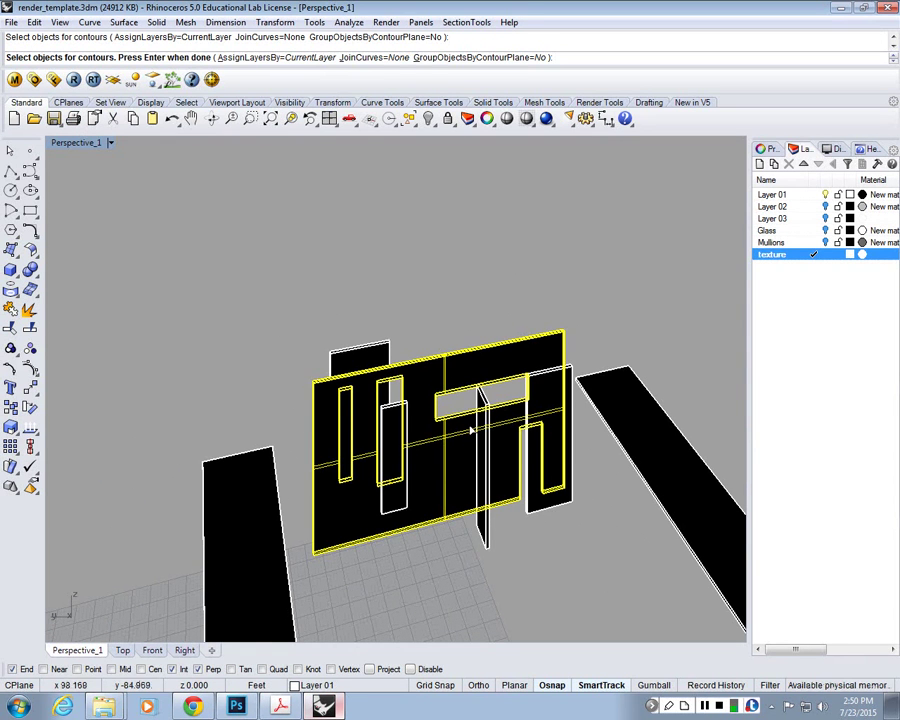
scroll(488, 373, up, 3)
right_drag(488, 373, 404, 407)
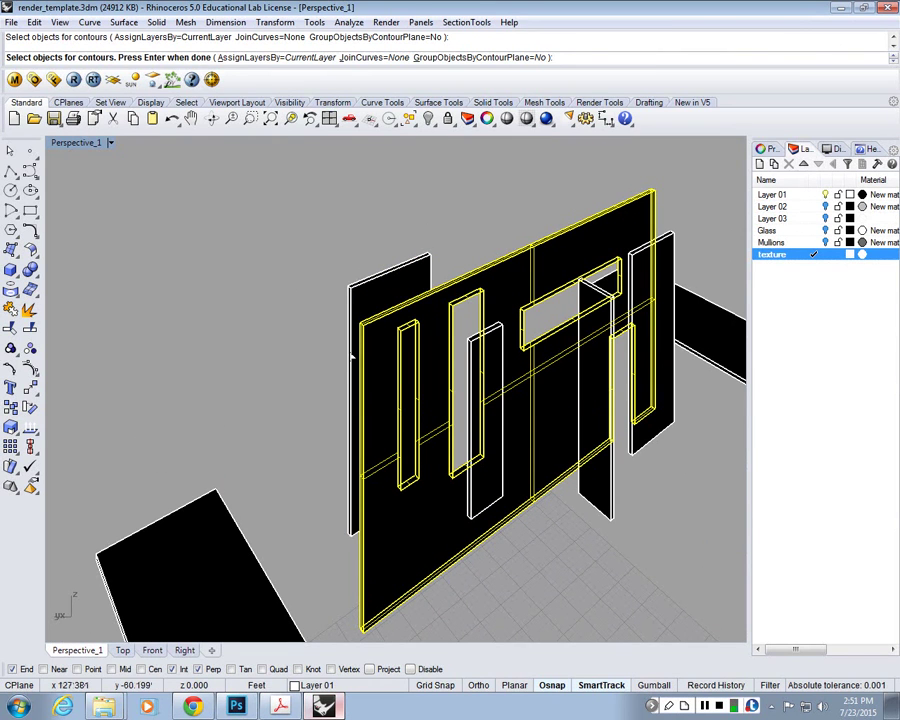
key(Return)
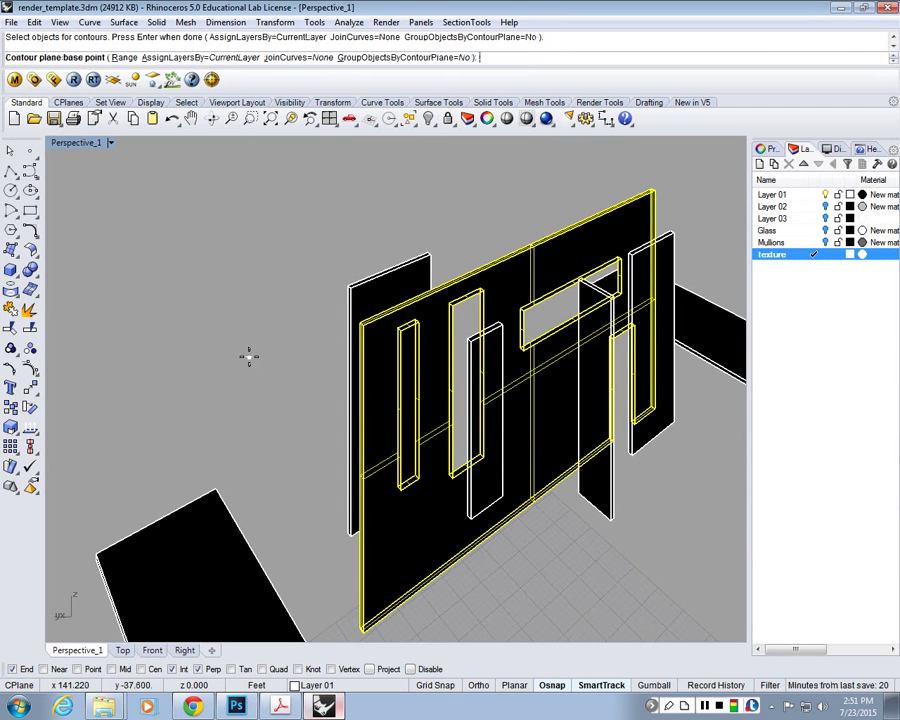
Try contouring the wall from its lower front corner with direction point 0,0,1 and a contour distance of .2
scroll(245, 301, down, 5)
scroll(273, 356, up, 6)
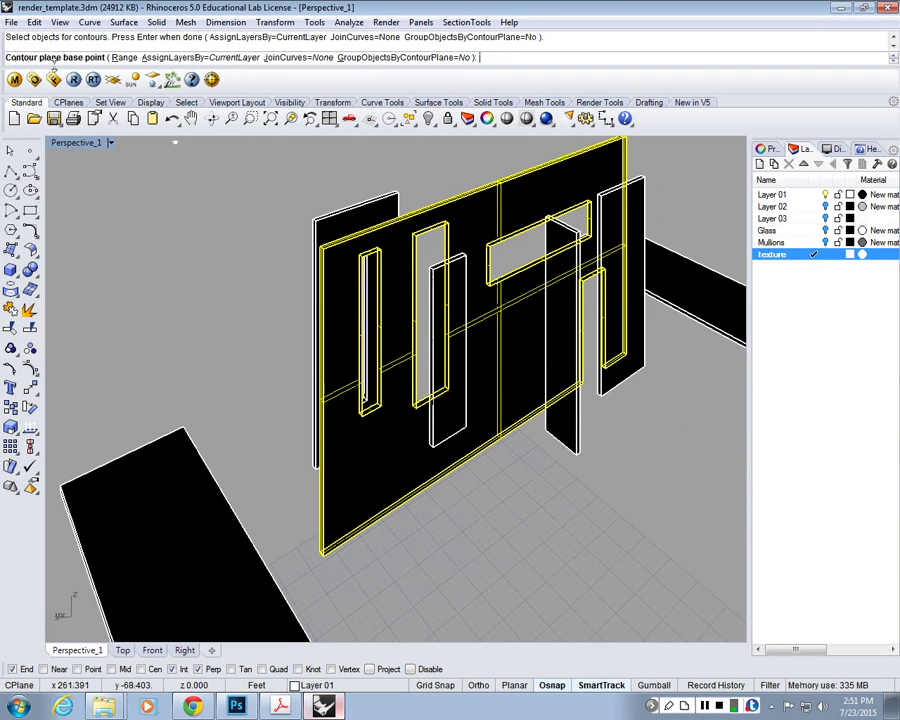
click(327, 558)
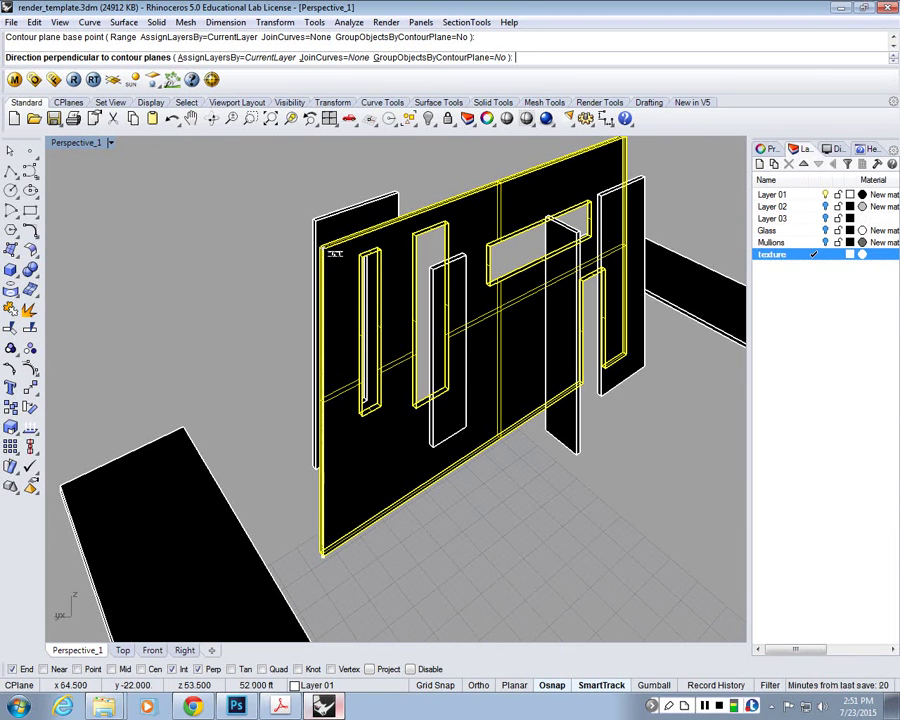
text(0,0,1)
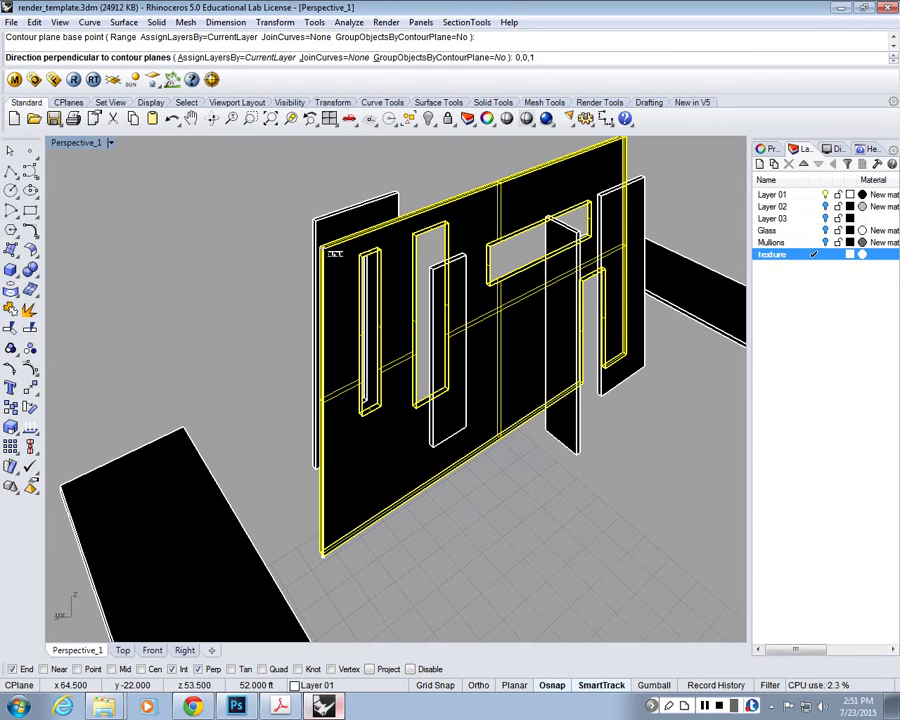
key(Return)
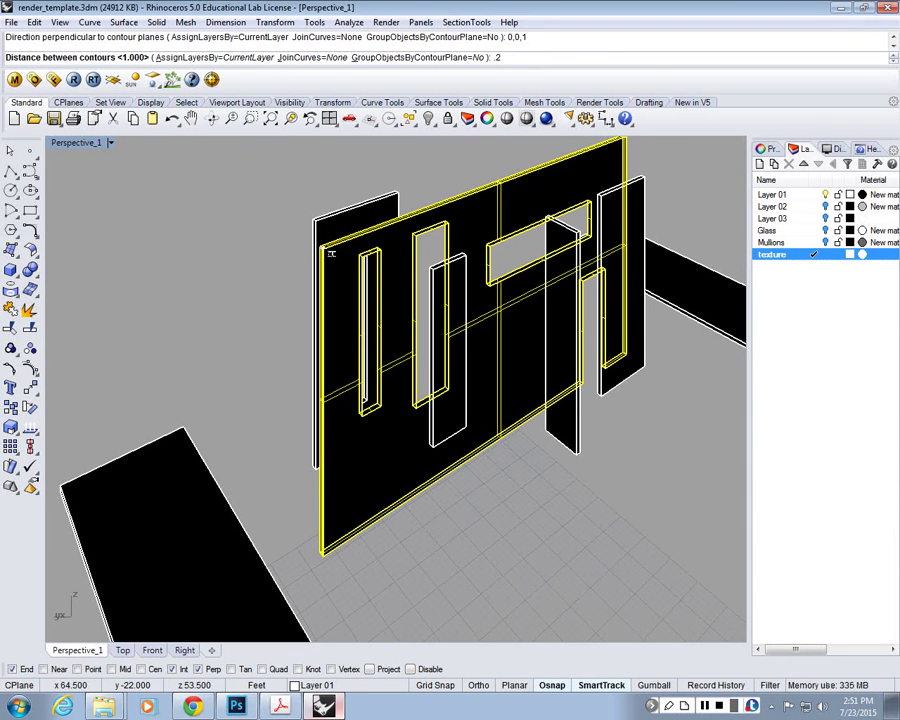
key(Return)
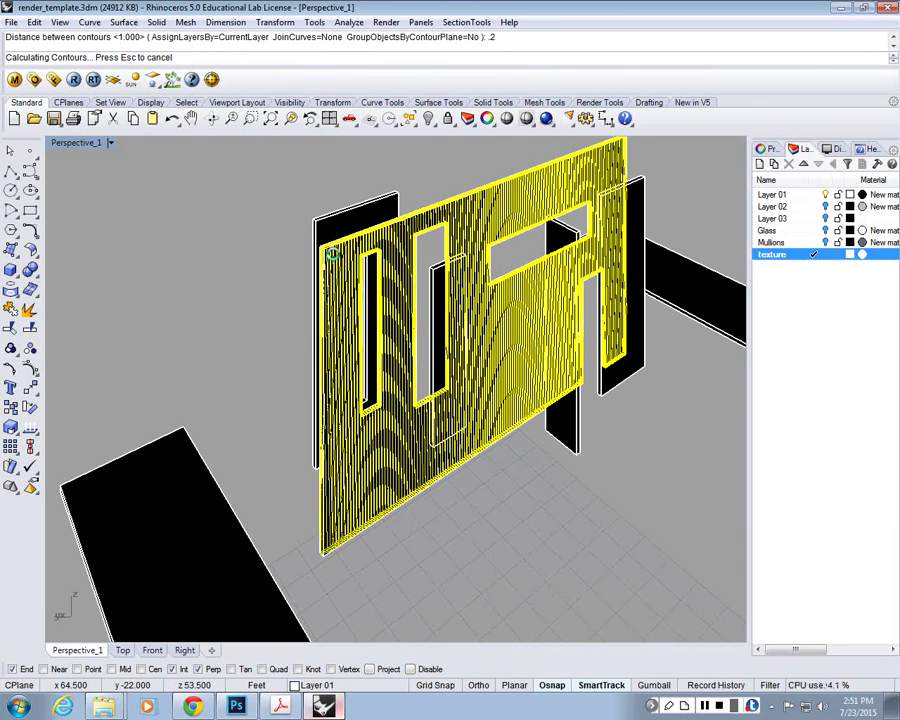
click(411, 552)
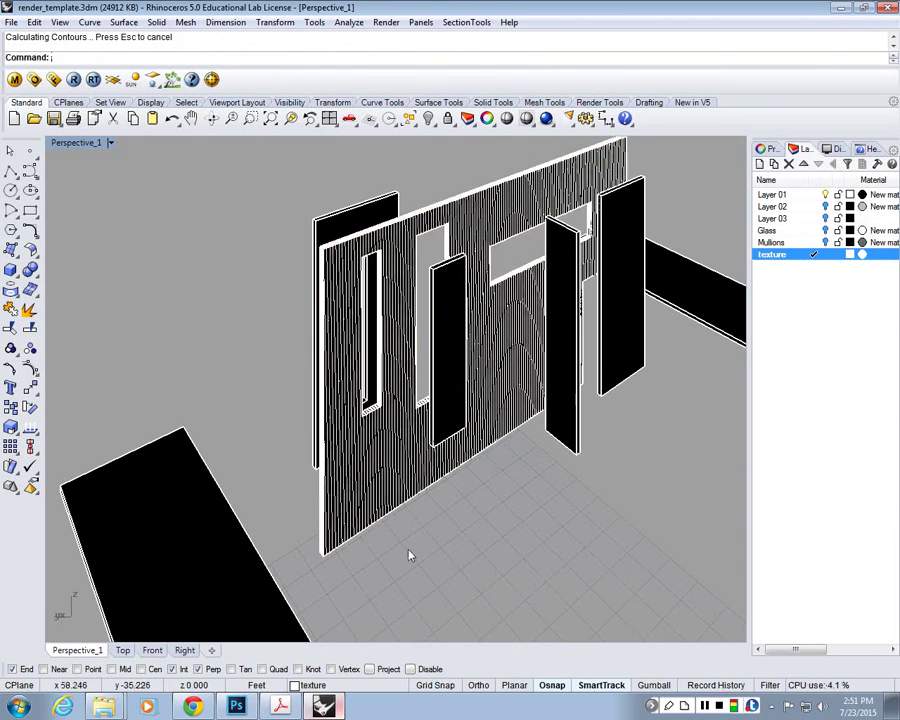
Undo the contours on the large wall
right_drag(418, 553, 496, 489)
scroll(496, 489, down, 1)
scroll(495, 488, down, 3)
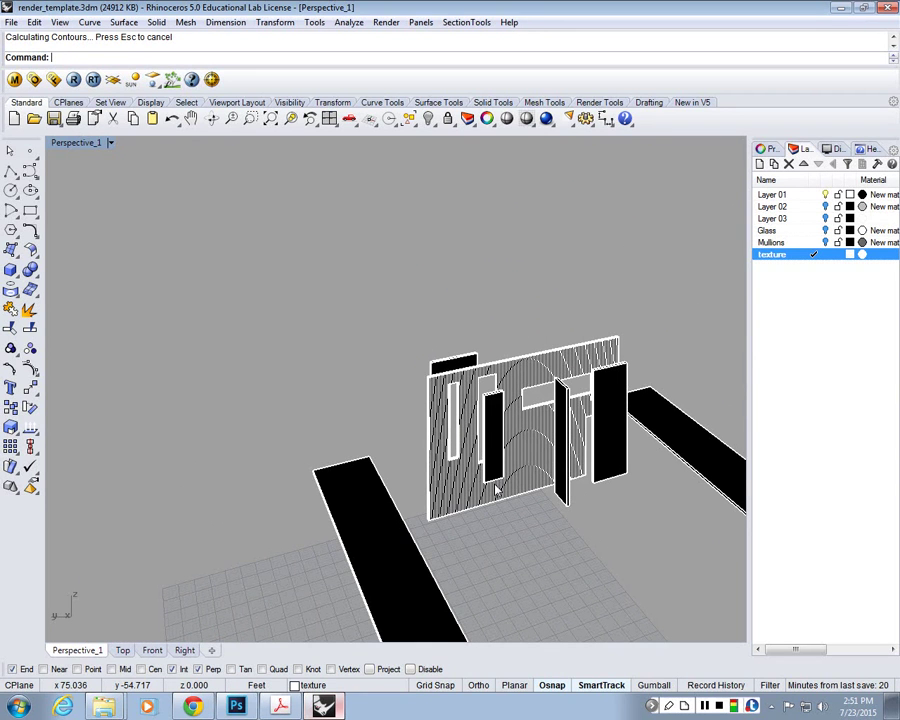
key(ctrl+z)
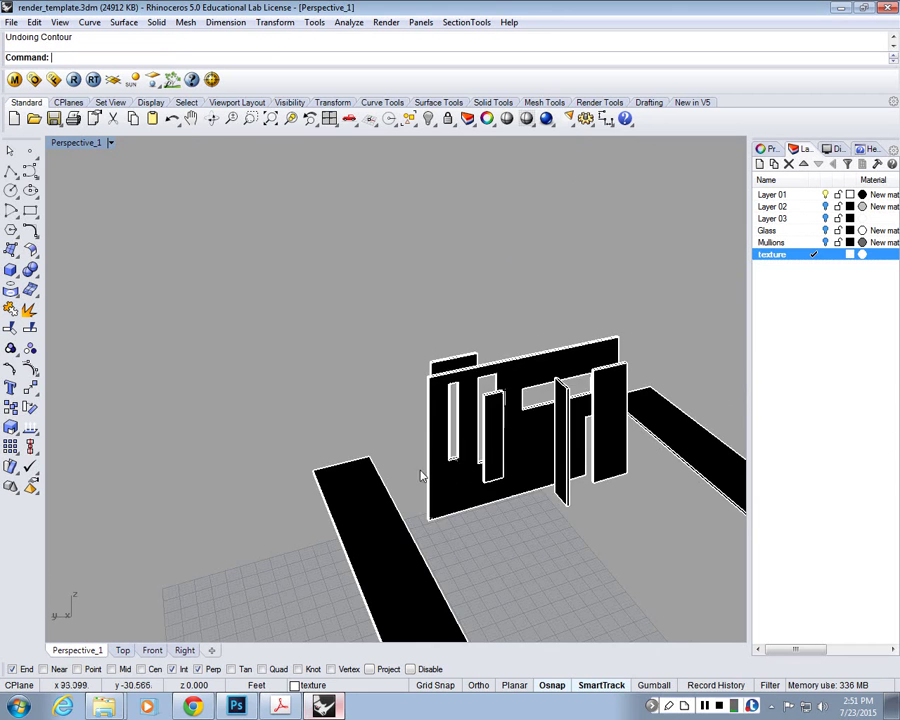
Select the large wall with the openings and show it in the Right view
right_drag(420, 475, 461, 421)
scroll(495, 428, up, 5)
click(461, 421)
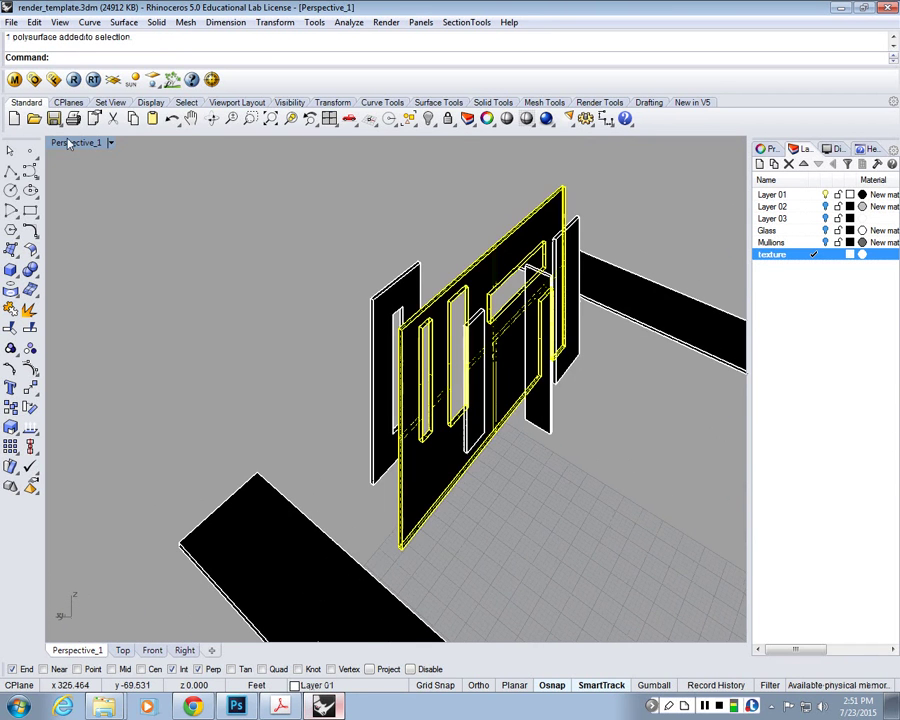
double_click(68, 143)
double_click(412, 398)
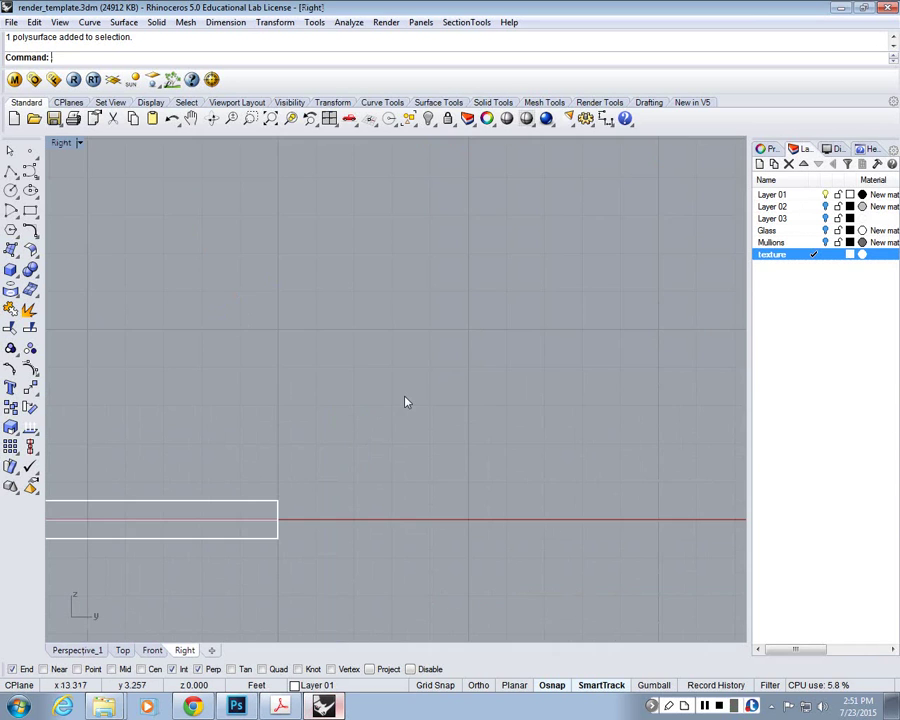
scroll(400, 398, down, 3)
scroll(289, 360, up, 10)
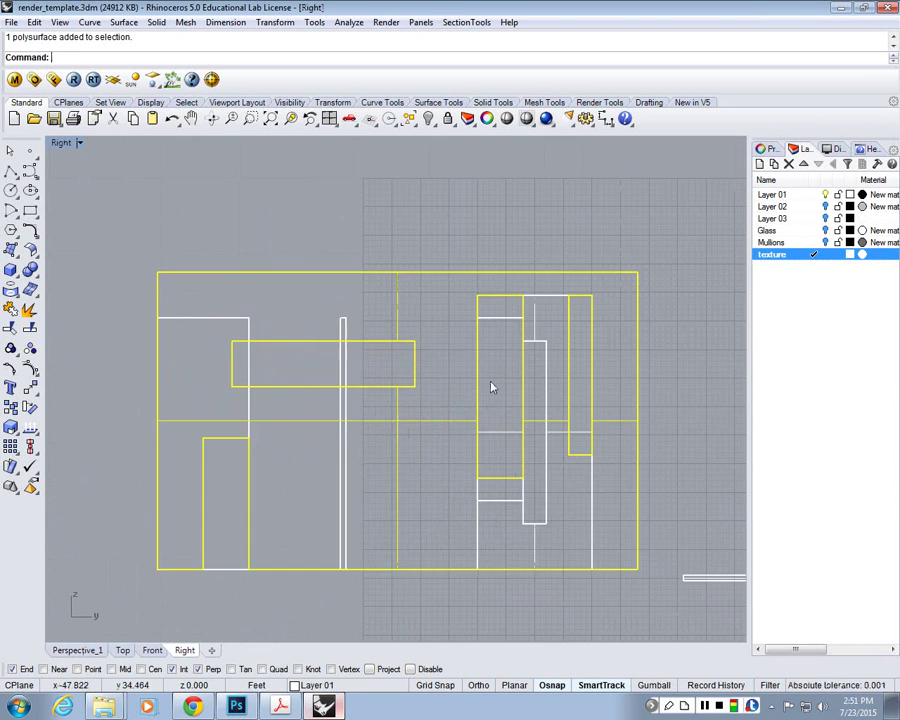
right_drag(406, 405, 474, 423)
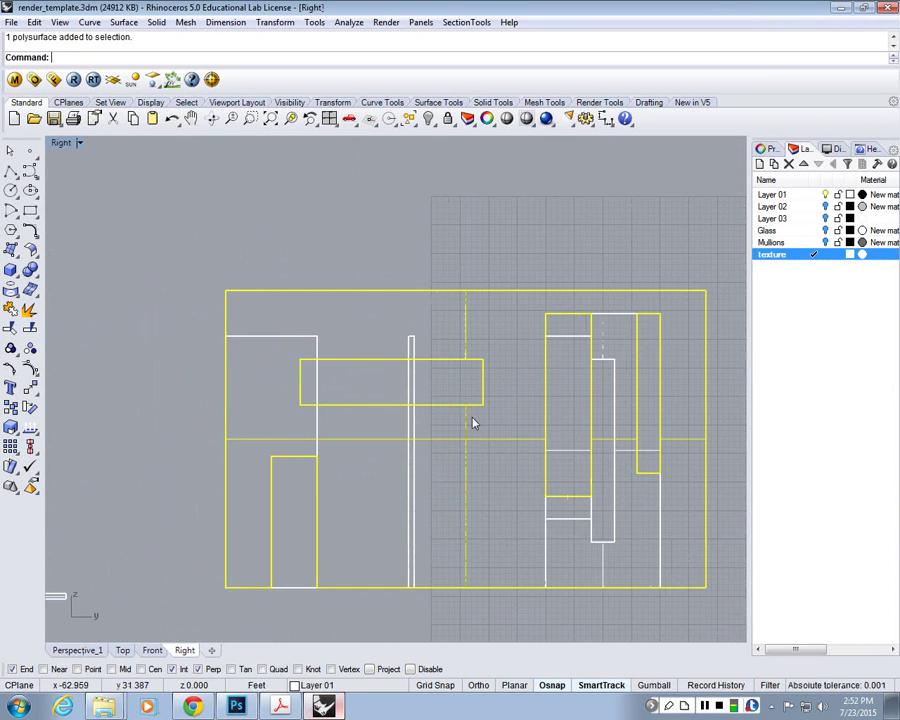
right_drag(520, 350, 512, 297)
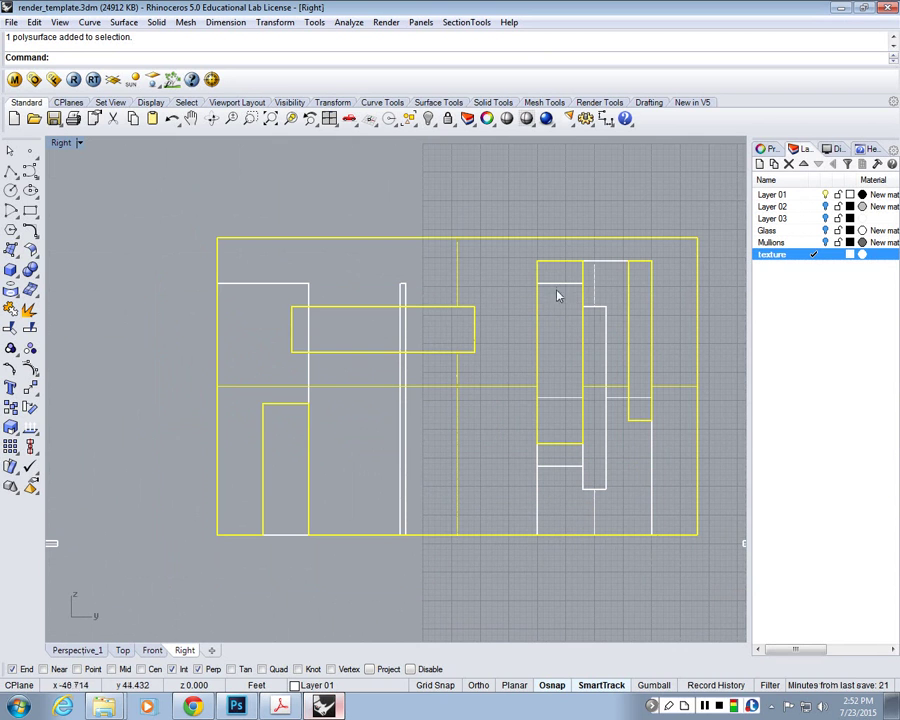
Try contouring the large wall upward from its lower corner with Ortho on and a distance of 0.200, and undo the contours
text(COn)
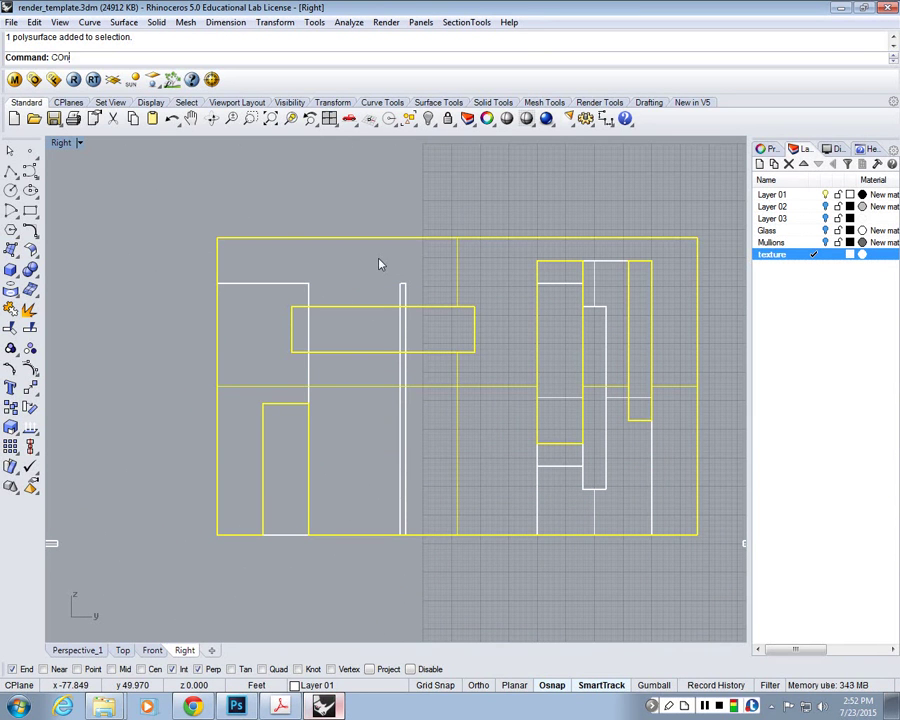
text(tor)
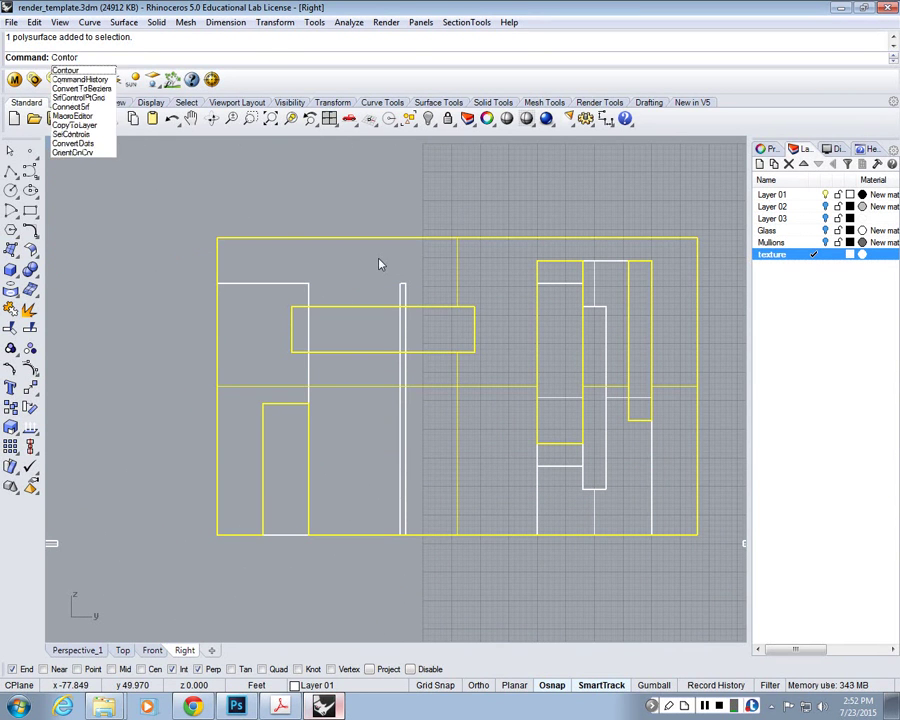
key(Return)
text(Conto)
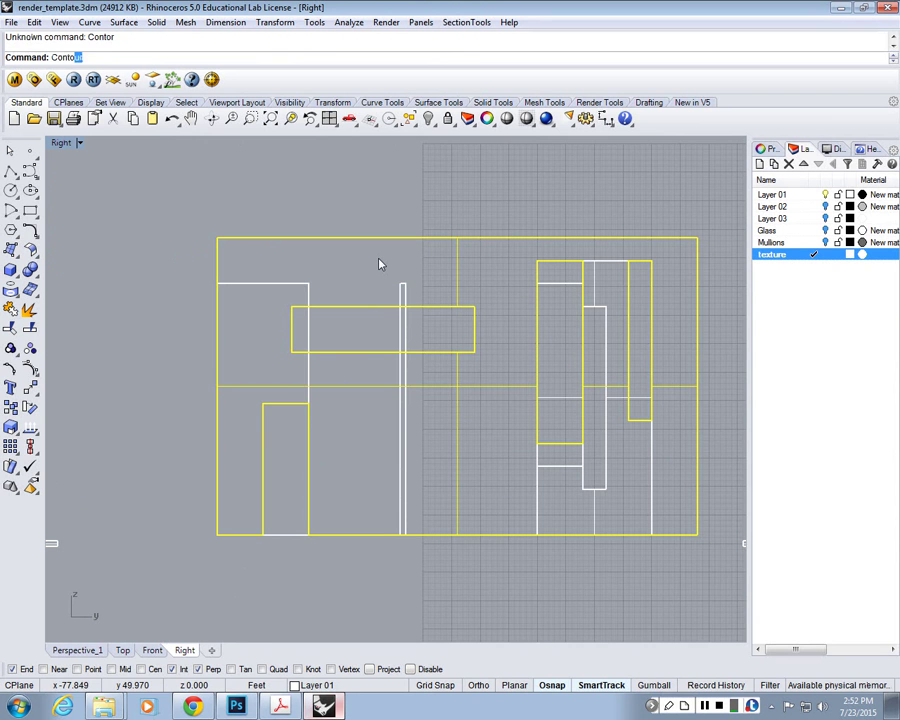
key(Return)
scroll(362, 262, down, 1)
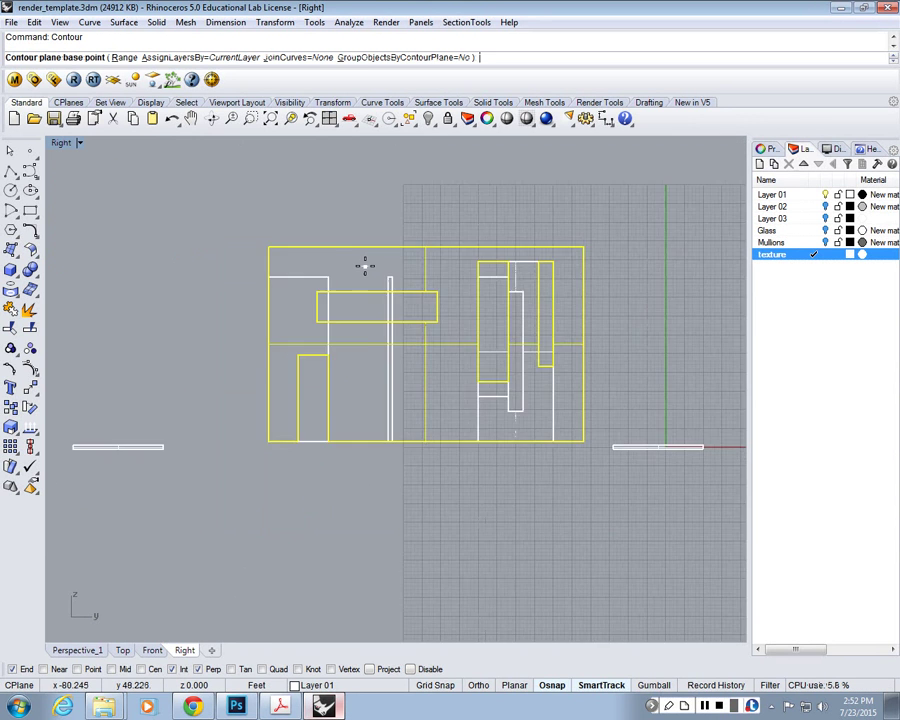
scroll(362, 266, up, 1)
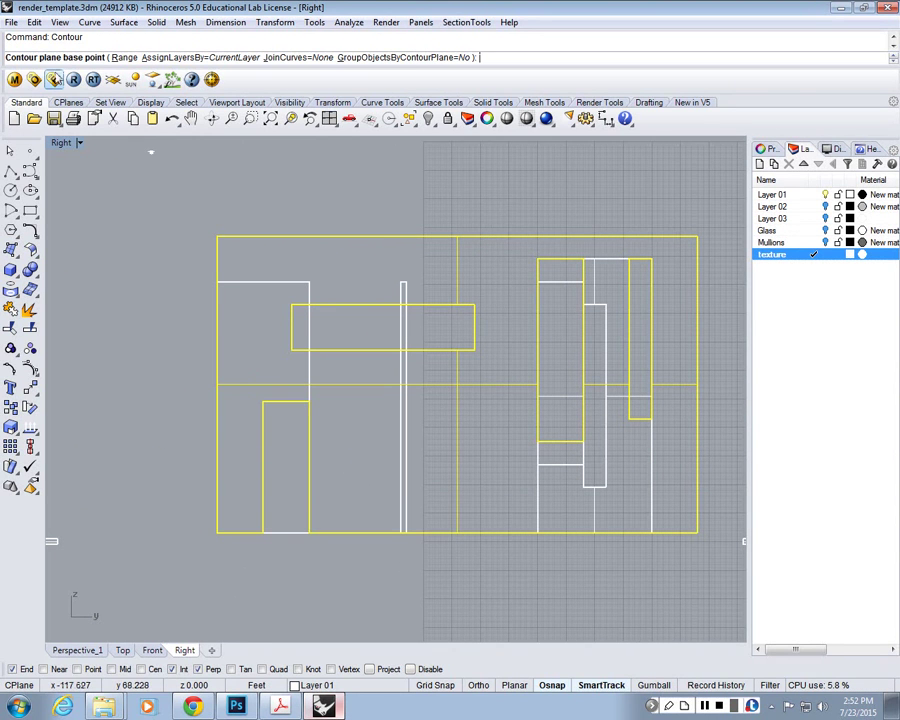
click(210, 534)
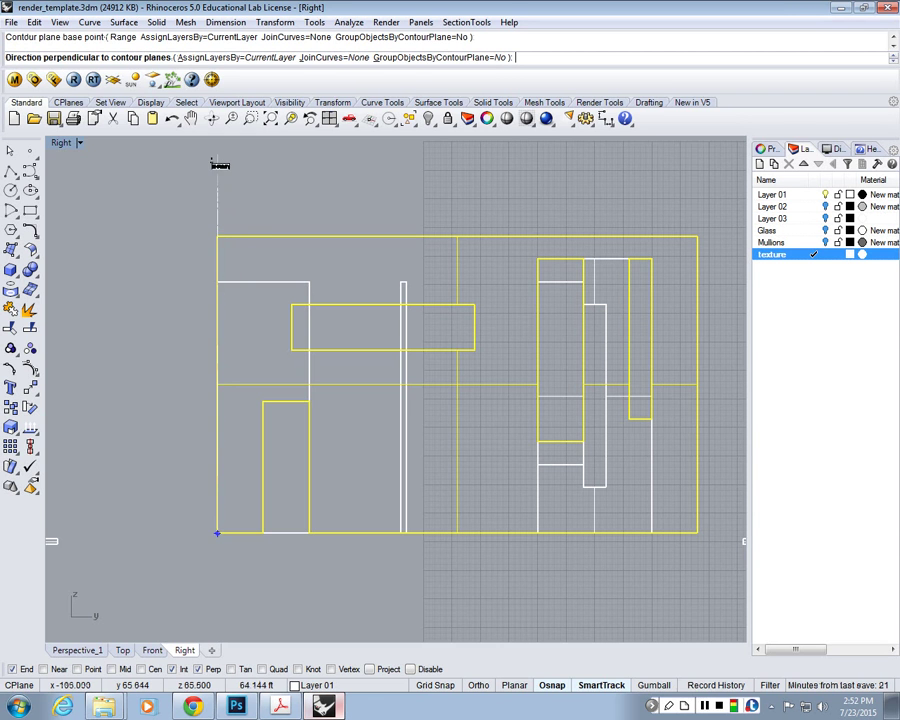
key(F8)
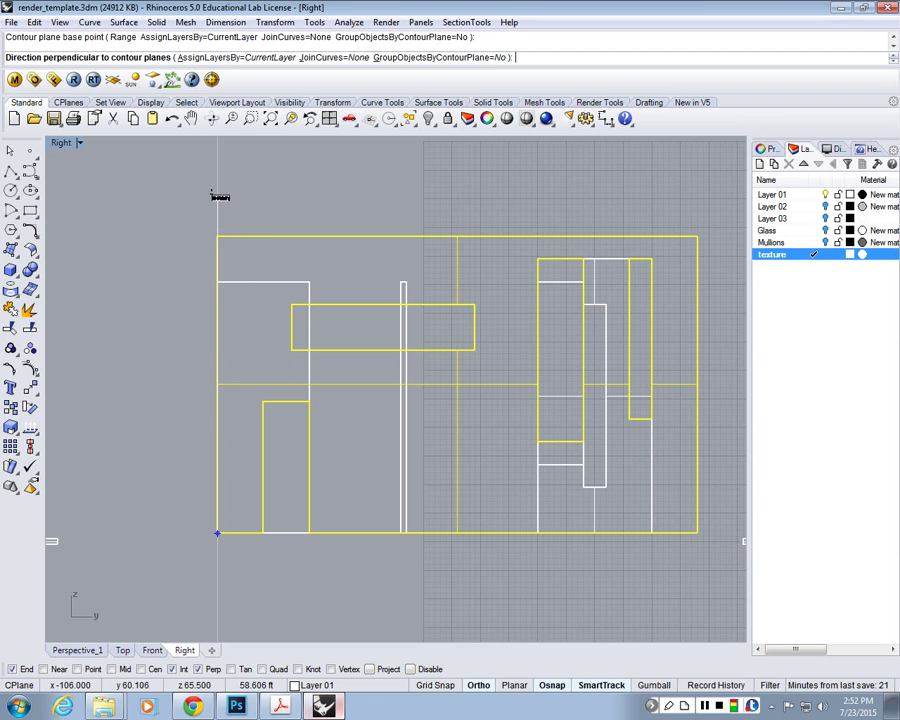
click(217, 175)
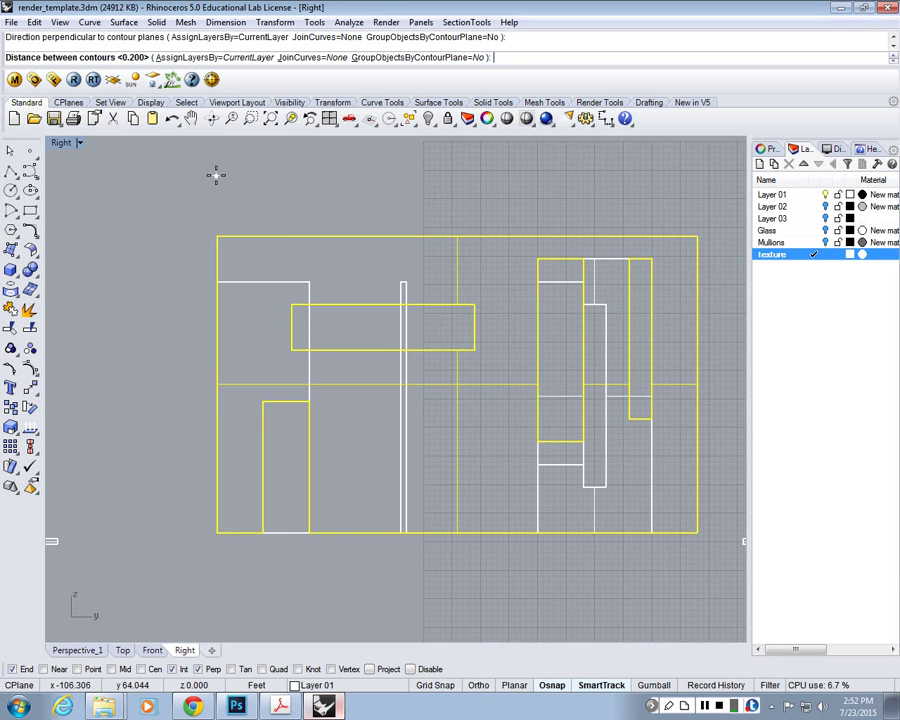
key(Return)
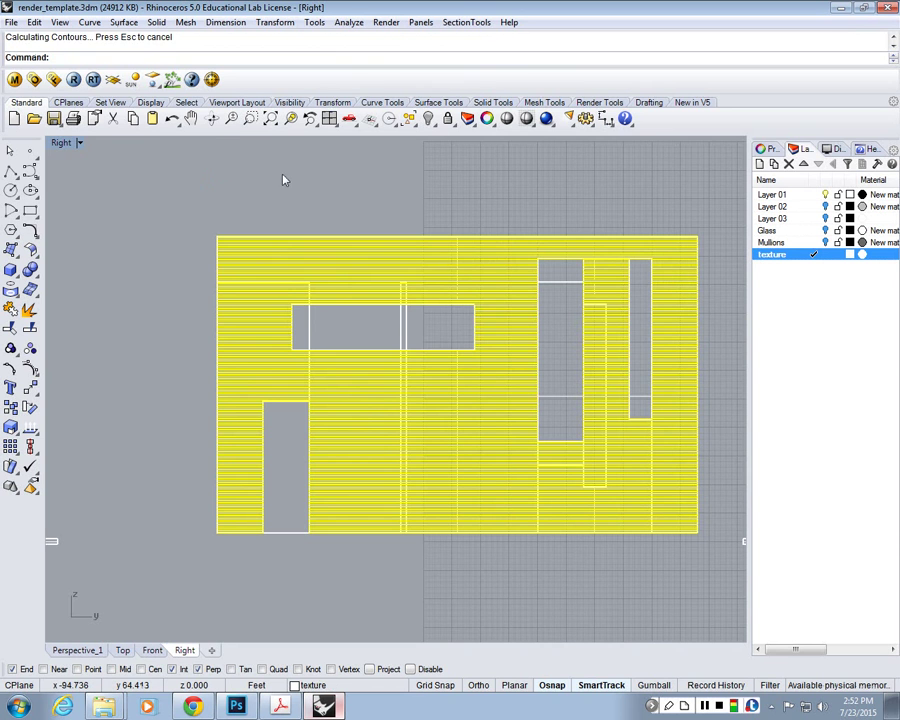
key(ctrl+z)
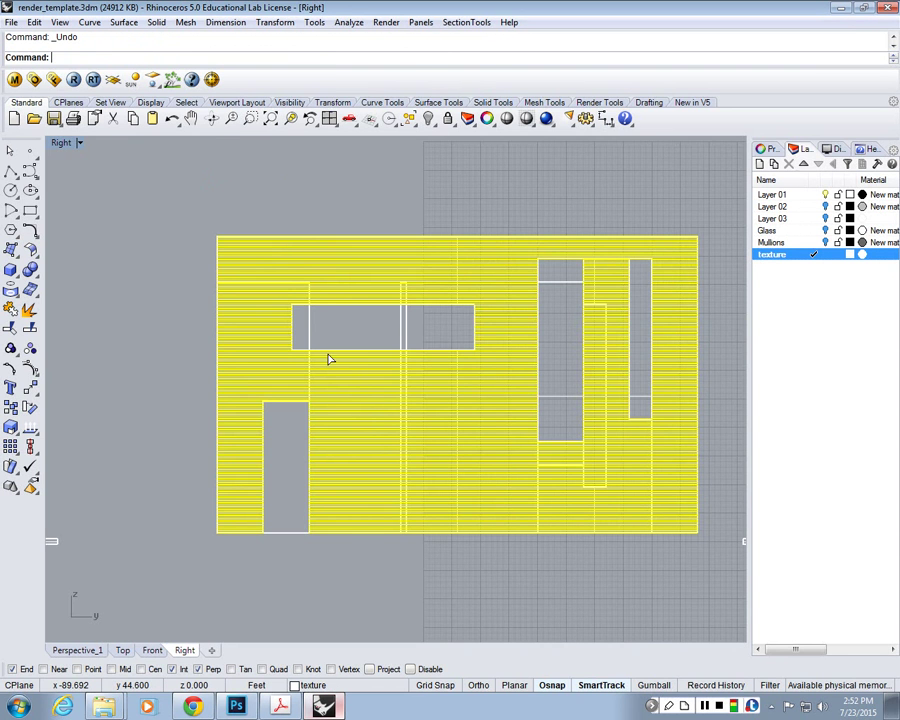
key(ctrl+z)
Contour the large wall with the openings from its lower corner in the vertical direction, with a distance of 1 between contours
key(Up)
key(Return)
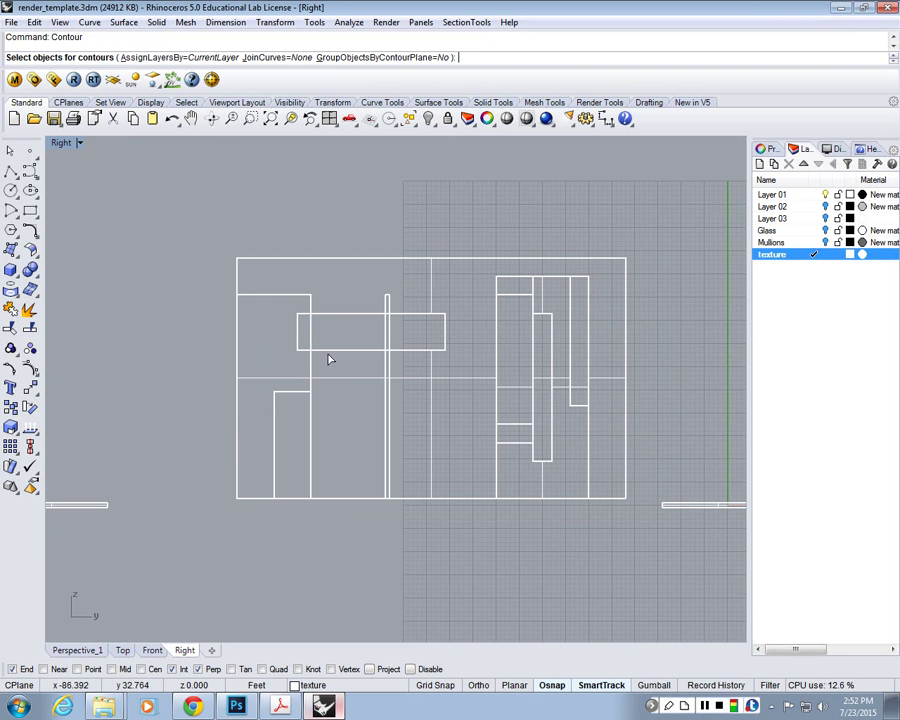
click(297, 392)
key(Return)
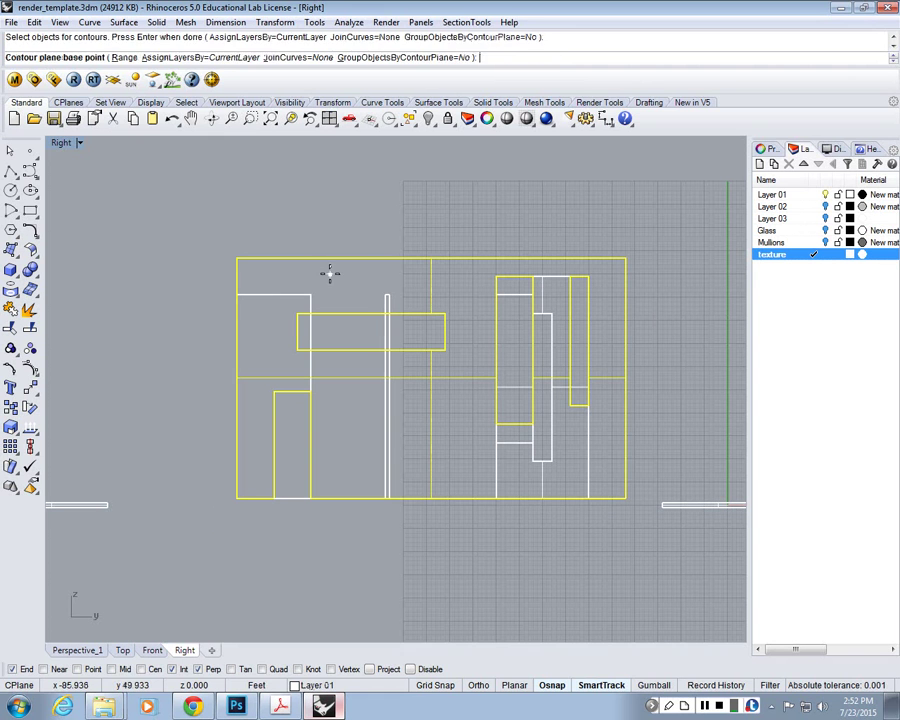
click(233, 494)
click(238, 190)
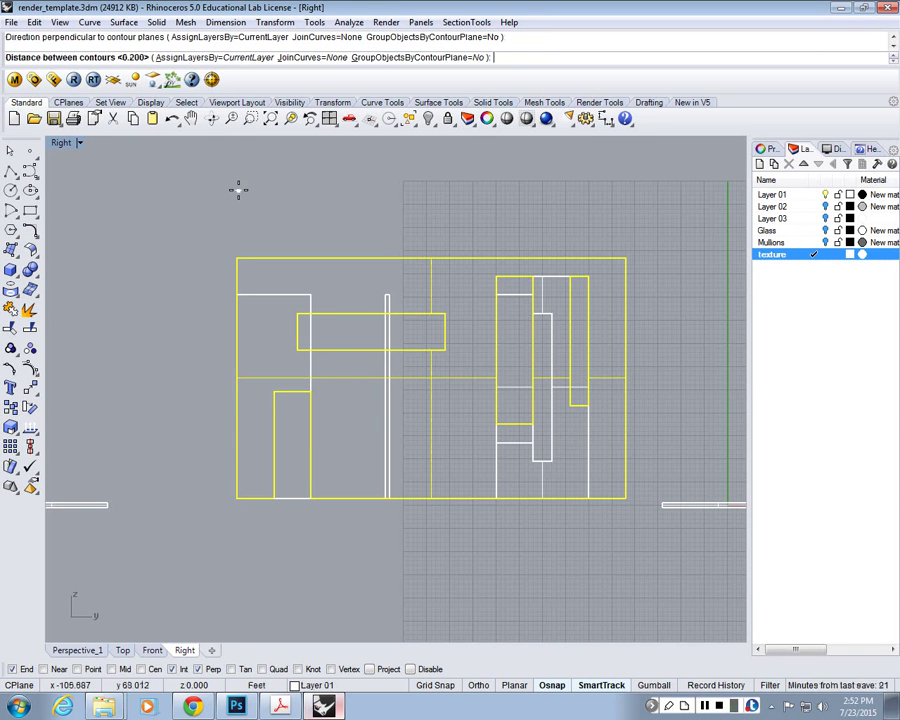
text(1)
key(Return)
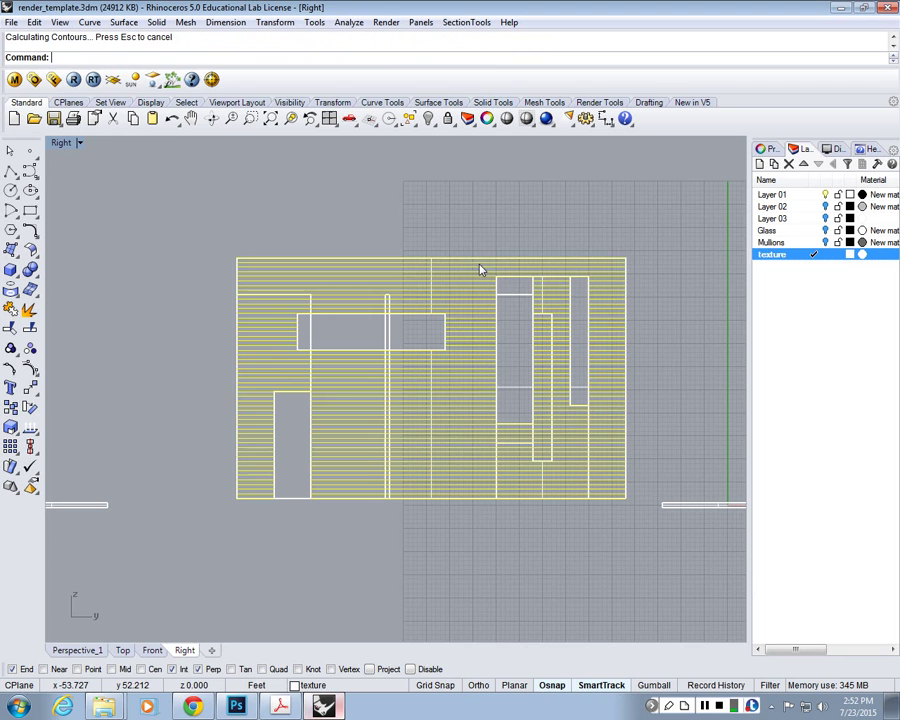
Select the two separate panels parallel to the large wall, the tall one with the slot and the plain one, in the Perspective view
double_click(60, 142)
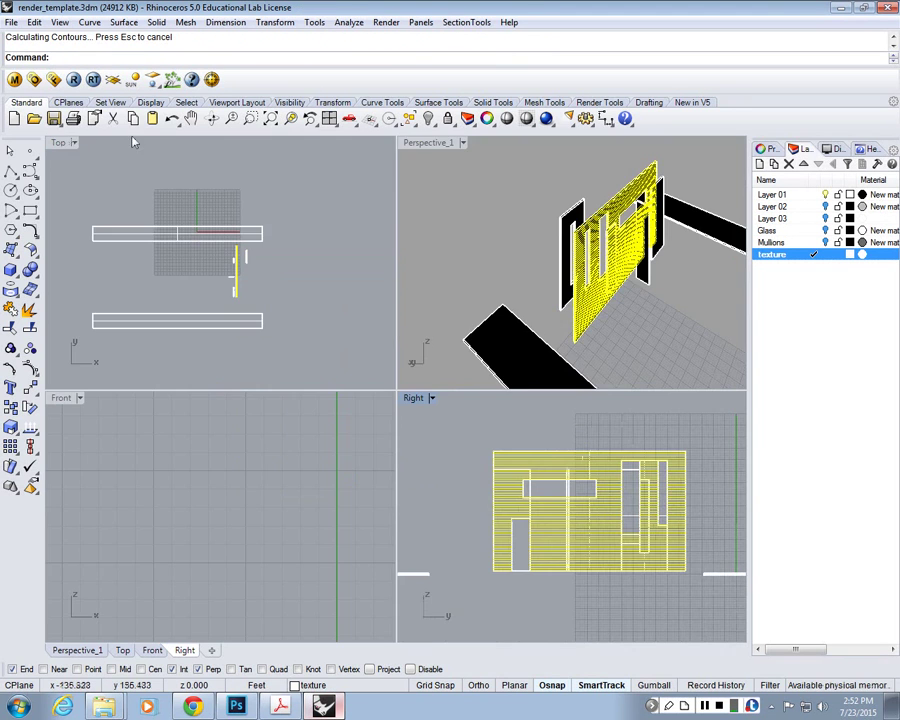
click(345, 212)
right_drag(530, 420, 362, 297)
click(482, 492)
shift+click(359, 293)
shift+right_drag(430, 356, 428, 286)
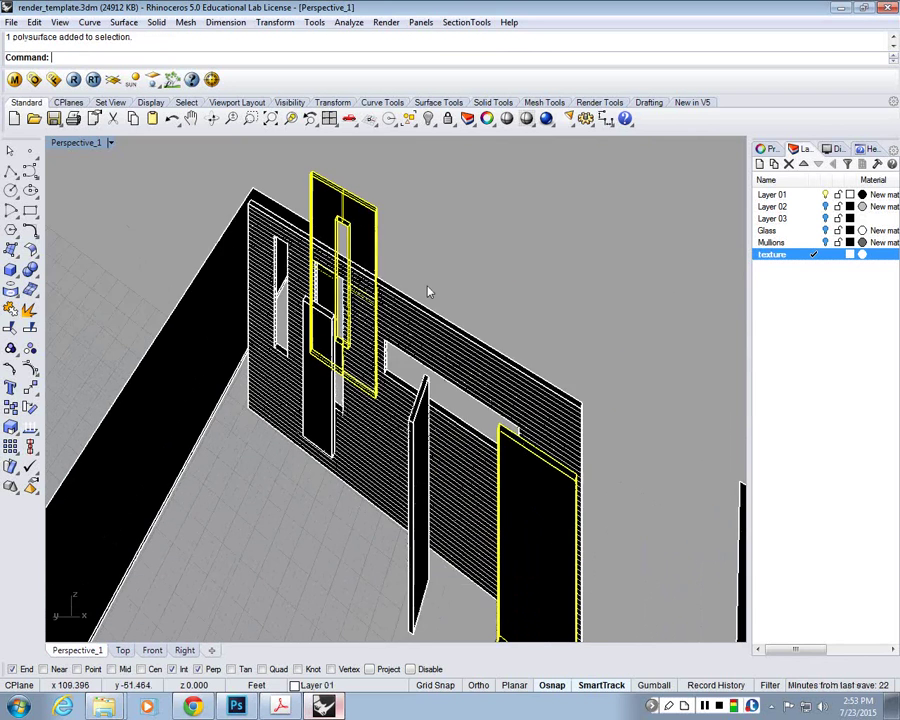
scroll(428, 286, down, 5)
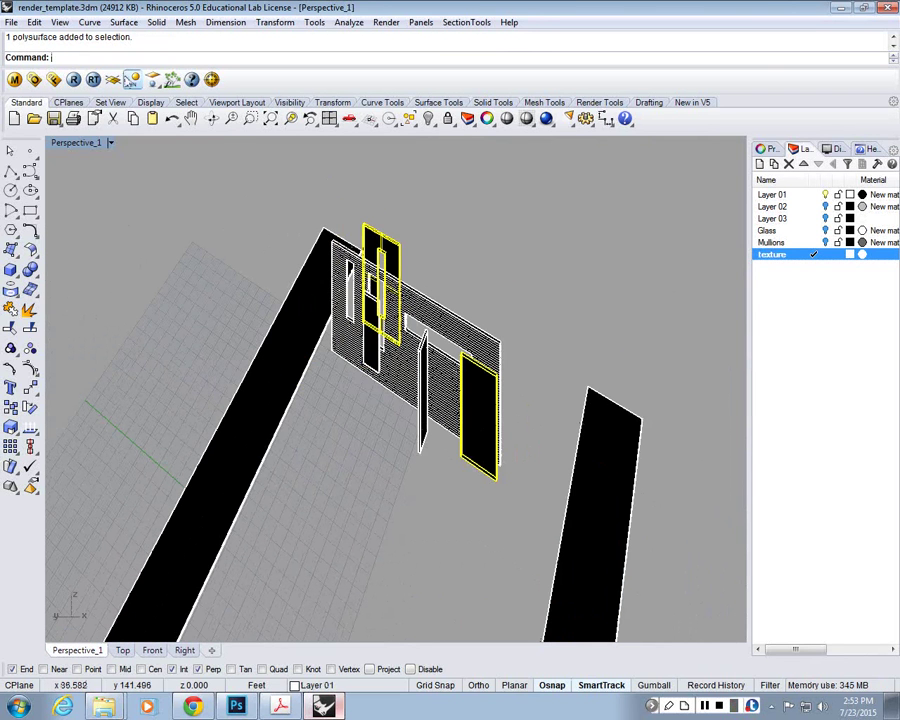
Contour the two selected panels in the Right view along the horizontal direction, keeping the 1.000 distance, to give them vertical lines
double_click(62, 144)
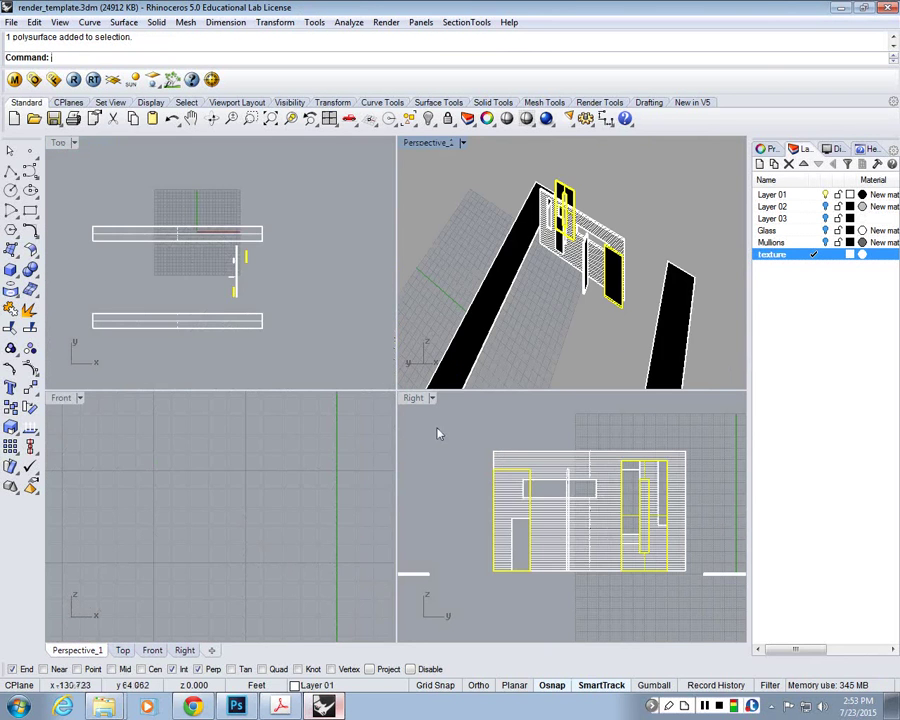
double_click(418, 398)
text(Co)
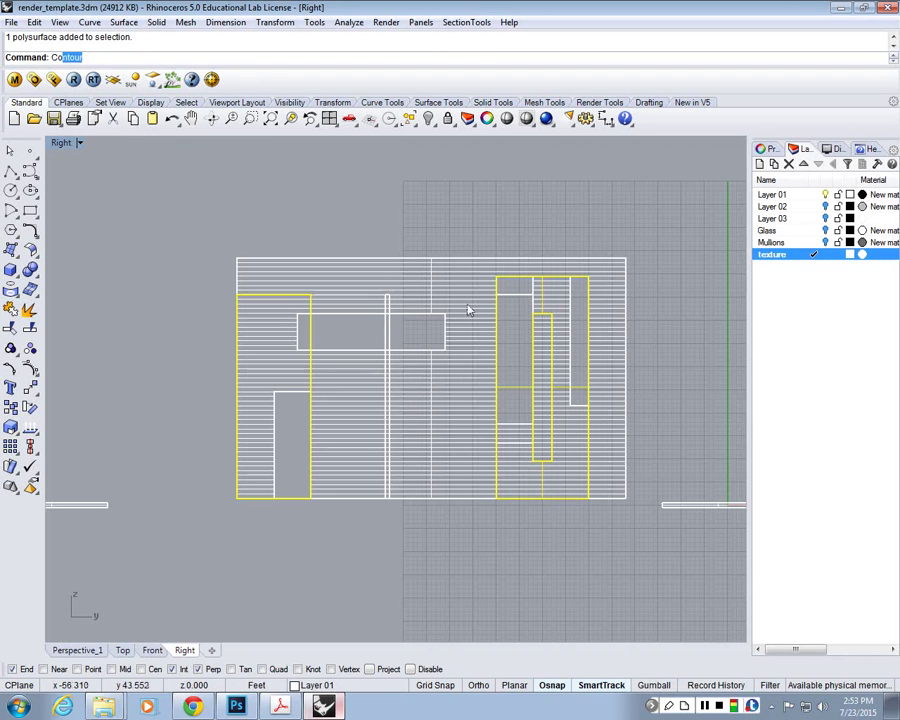
text(n)
key(Return)
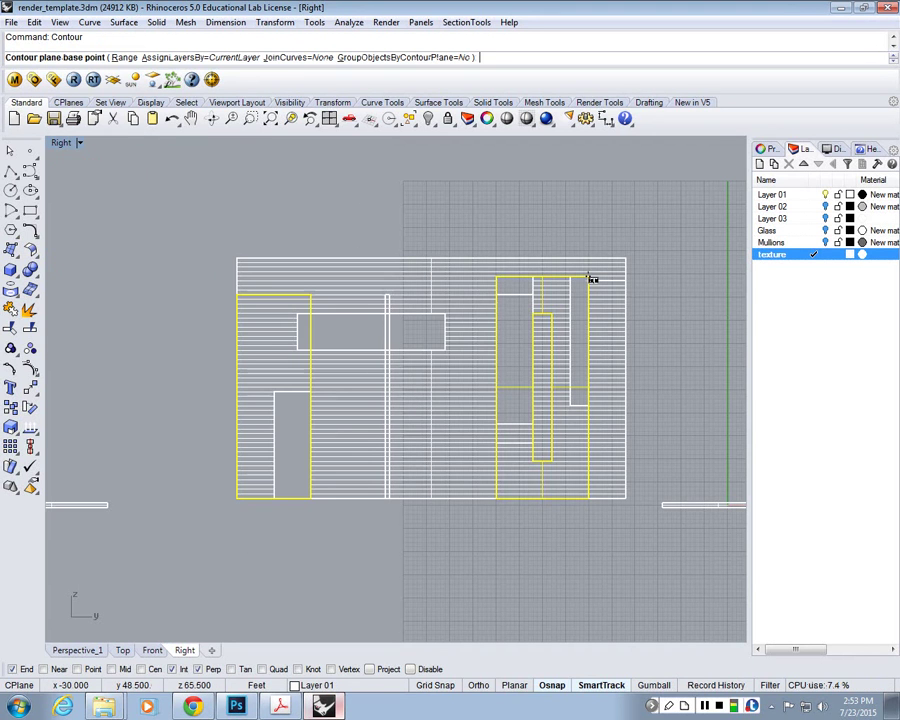
click(600, 203)
click(177, 193)
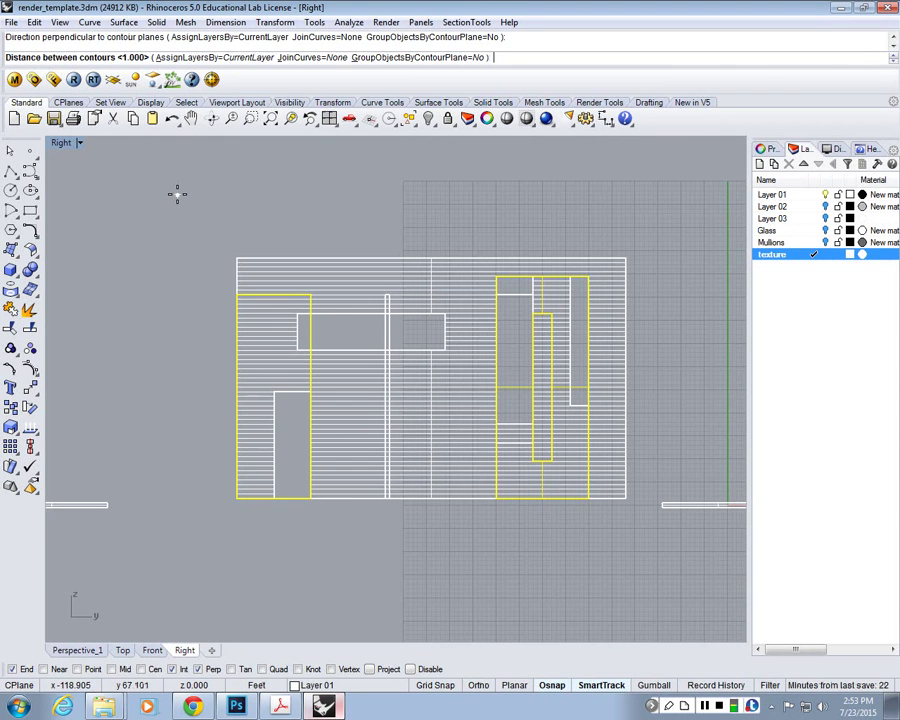
key(Return)
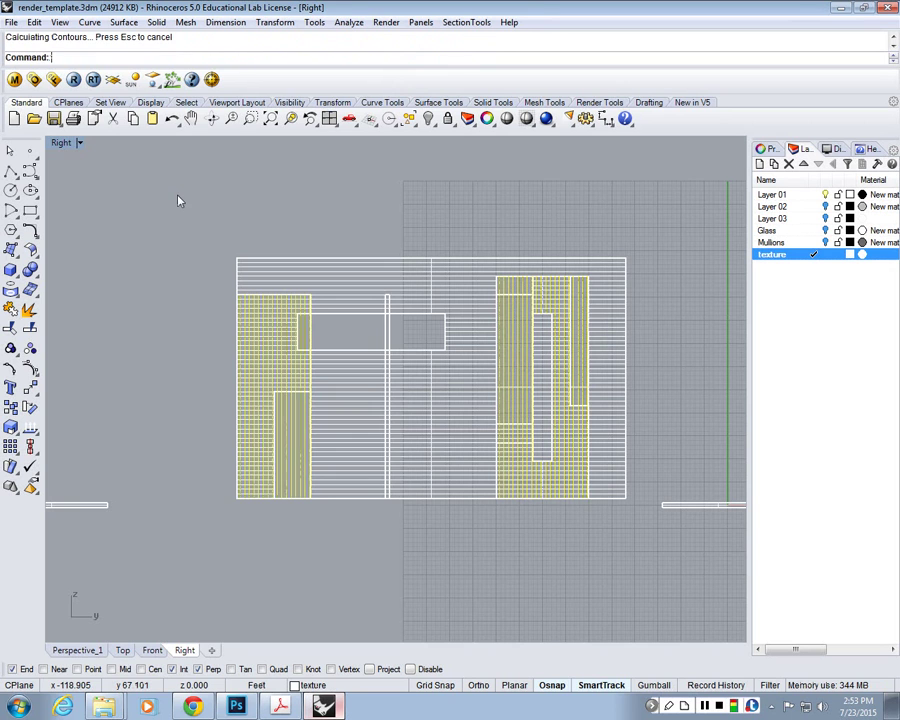
Examine the contour lines on the large wall and the two panels from several angles in the Perspective view
double_click(61, 147)
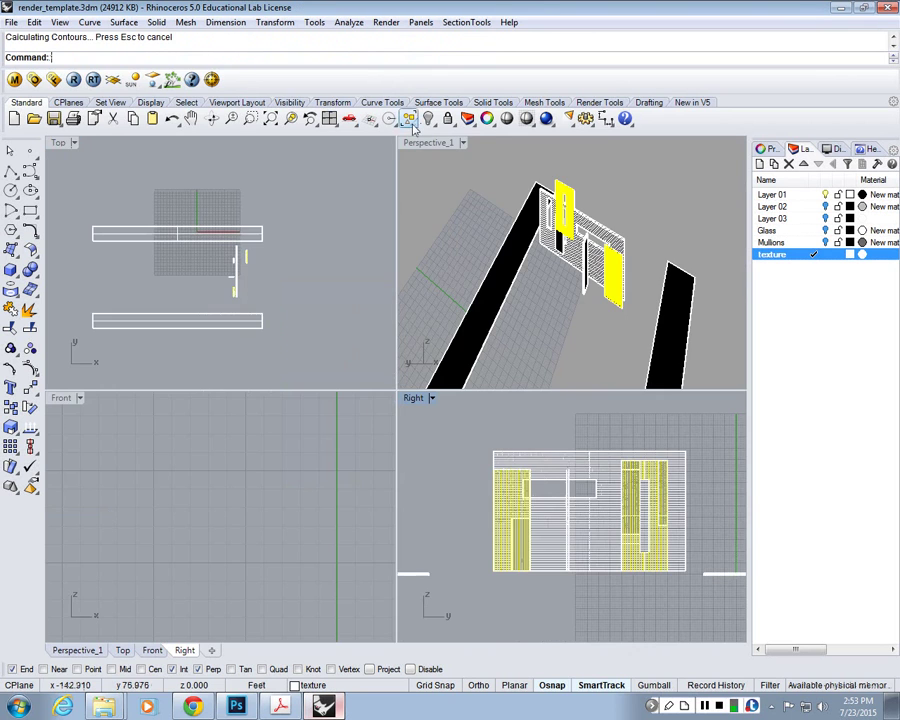
double_click(421, 142)
click(401, 174)
right_drag(401, 174, 311, 374)
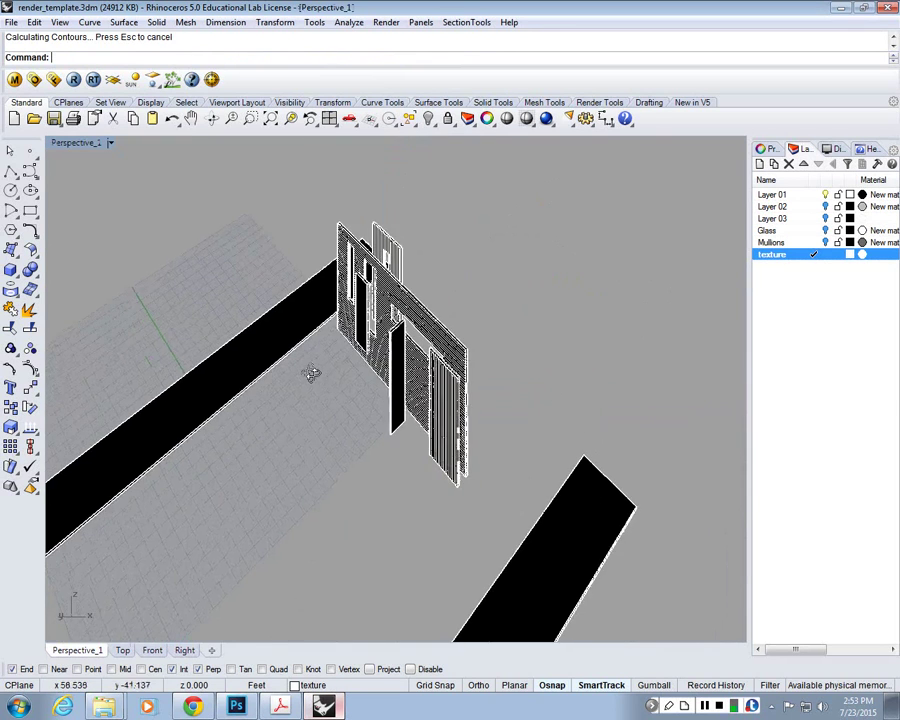
scroll(410, 340, up, 8)
right_drag(410, 340, 277, 370)
scroll(277, 370, down, 4)
scroll(398, 352, up, 4)
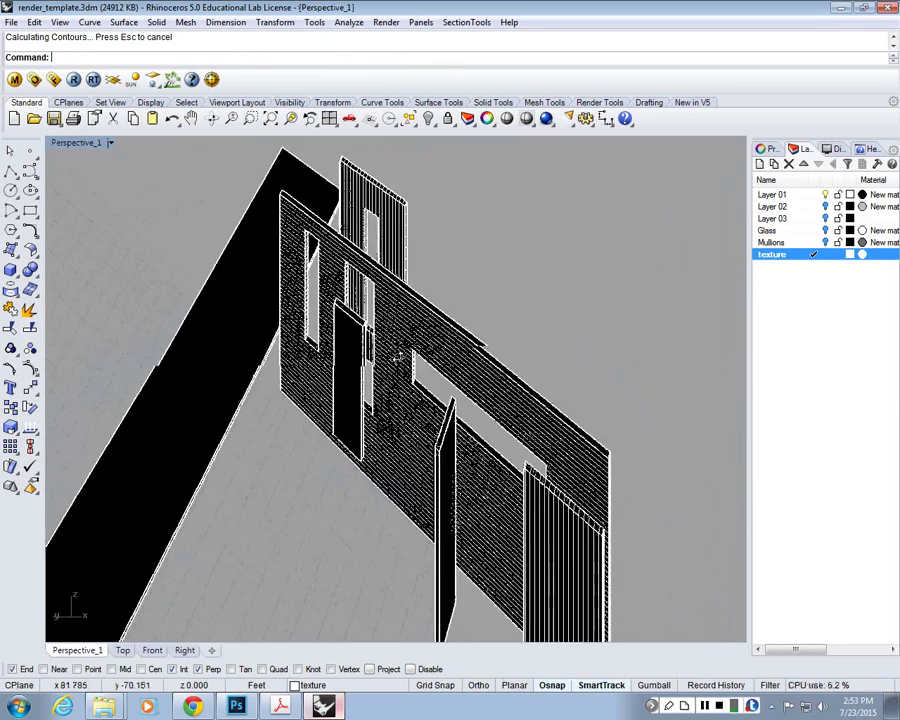
right_drag(398, 352, 352, 441)
click(382, 452)
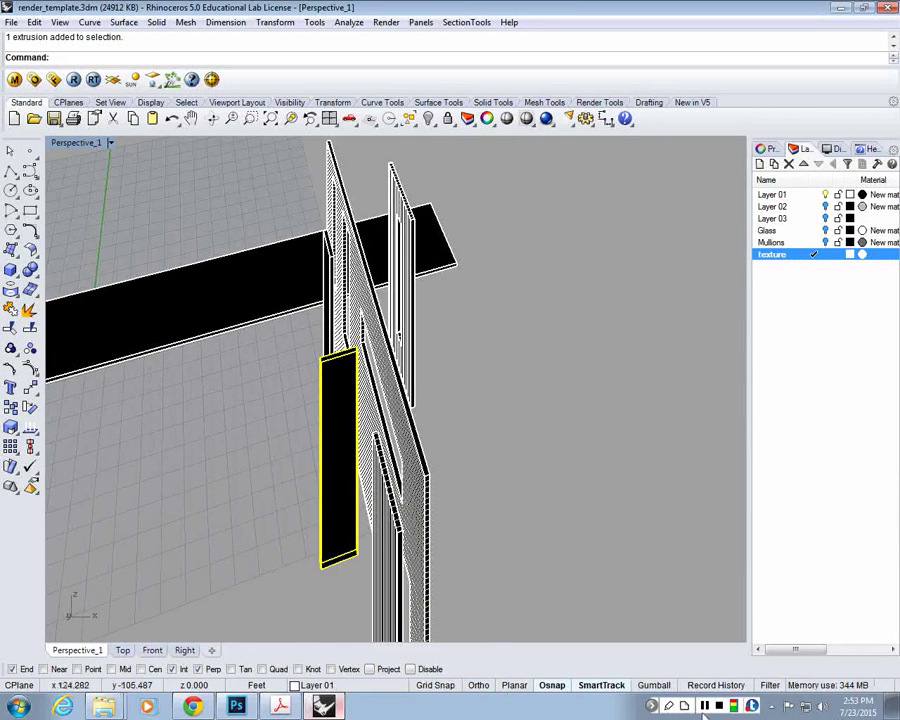
right_drag(495, 500, 419, 448)
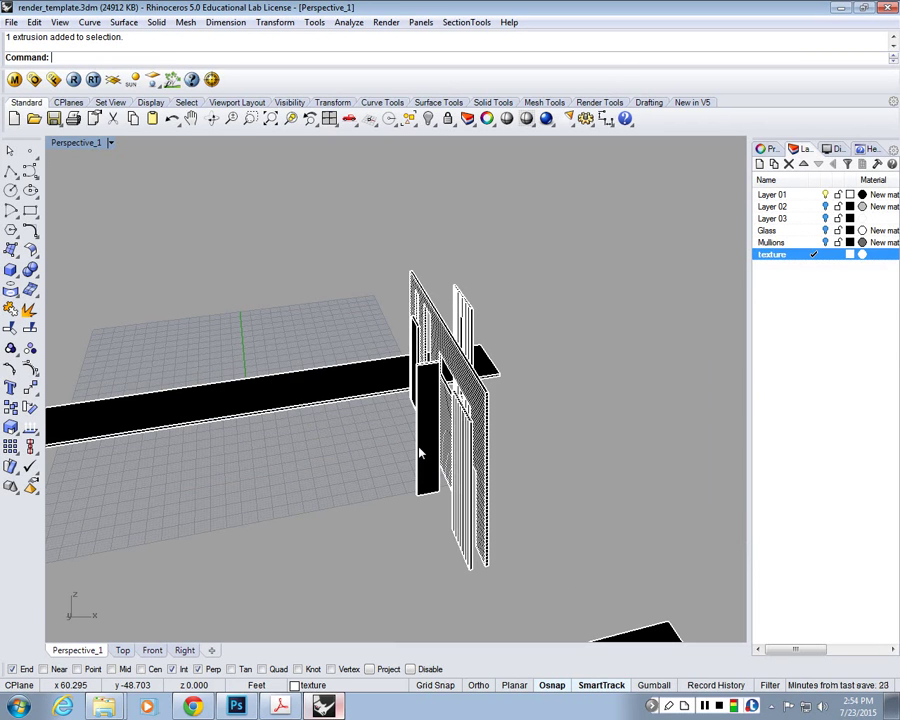
text(Co)
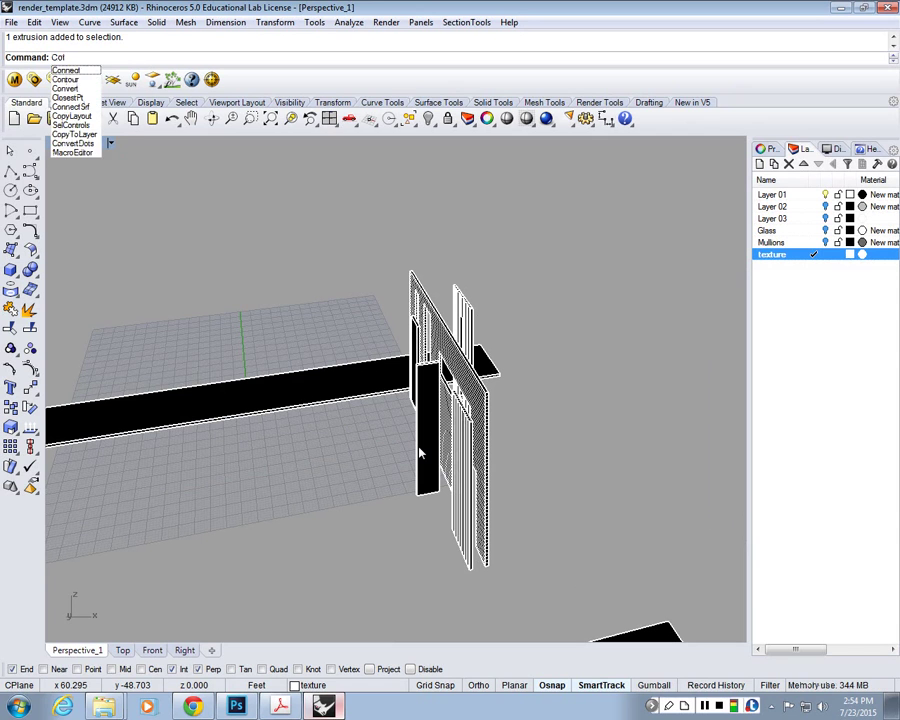
text(mt)
key(Escape)
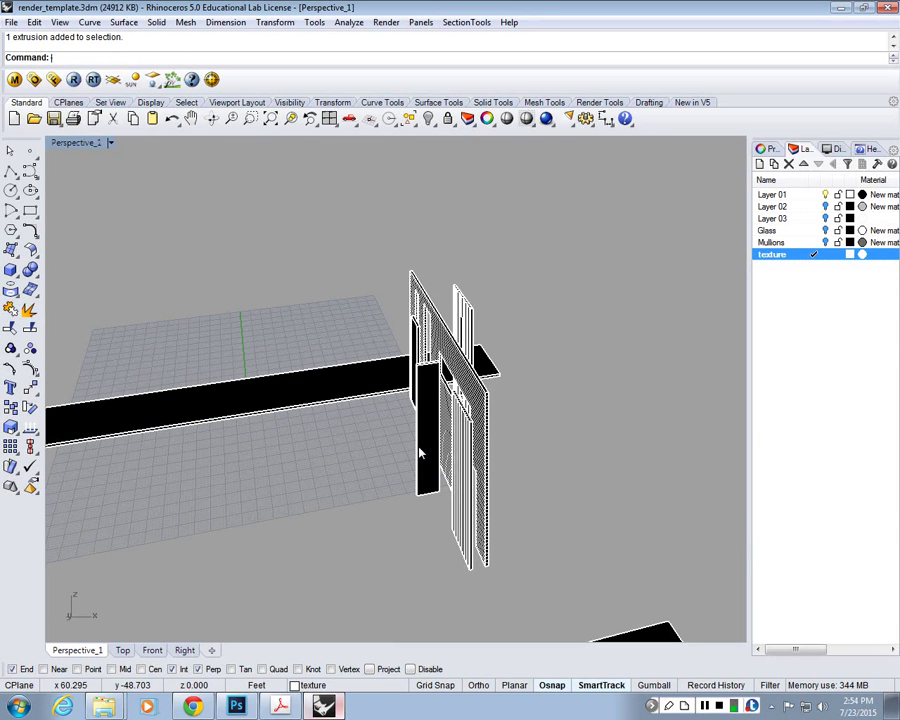
Contour the narrow panel standing perpendicular to the large wall from its lower corner along its bottom edge, accepting the default distance
text(Contour)
key(Return)
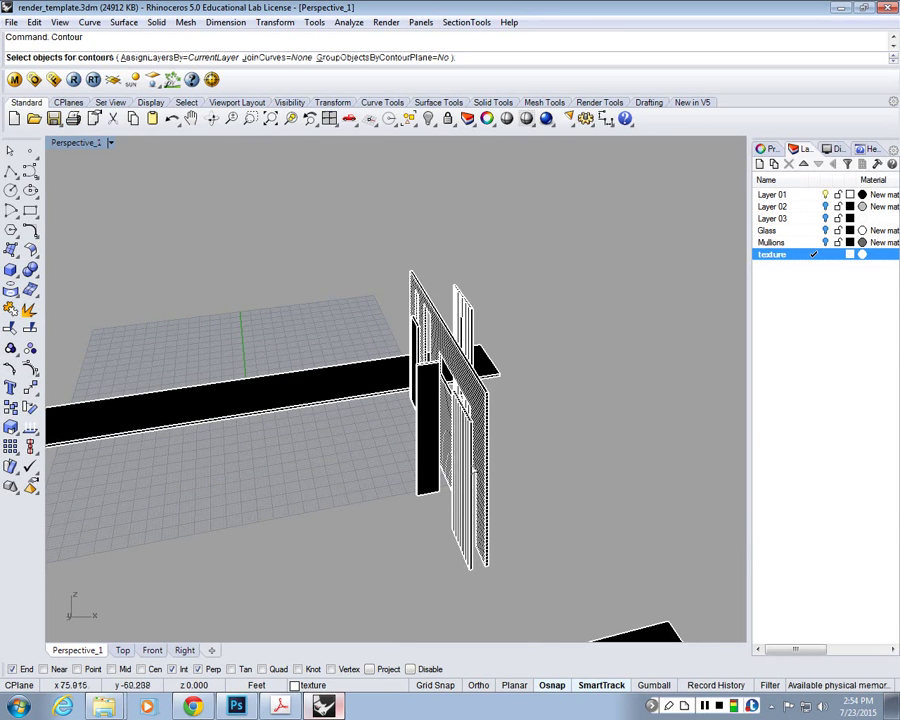
right_drag(419, 452, 487, 478)
scroll(487, 478, up, 5)
click(400, 494)
key(Return)
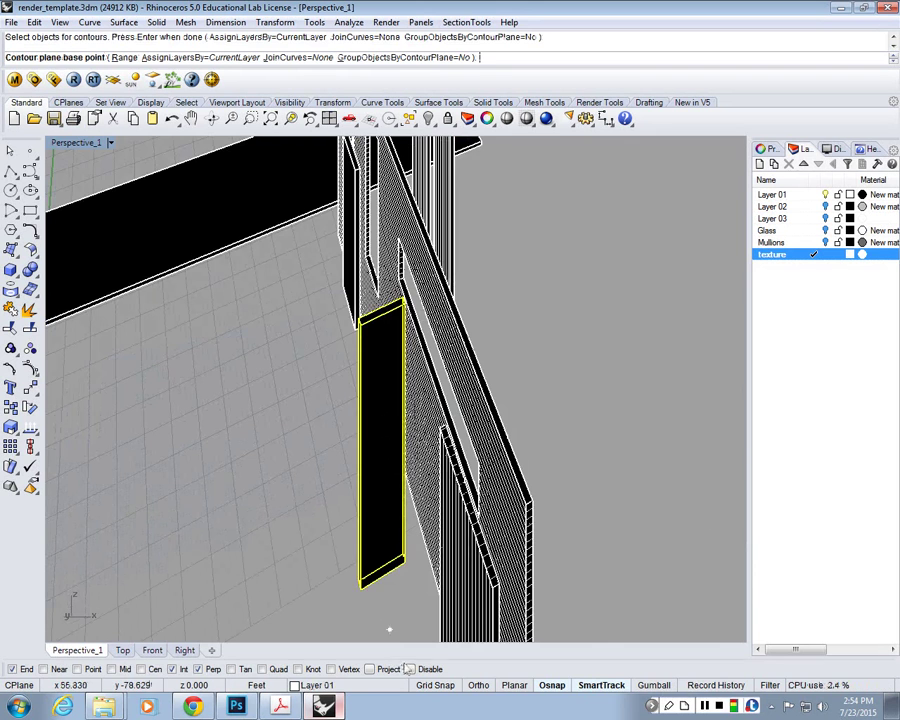
scroll(341, 497, up, 5)
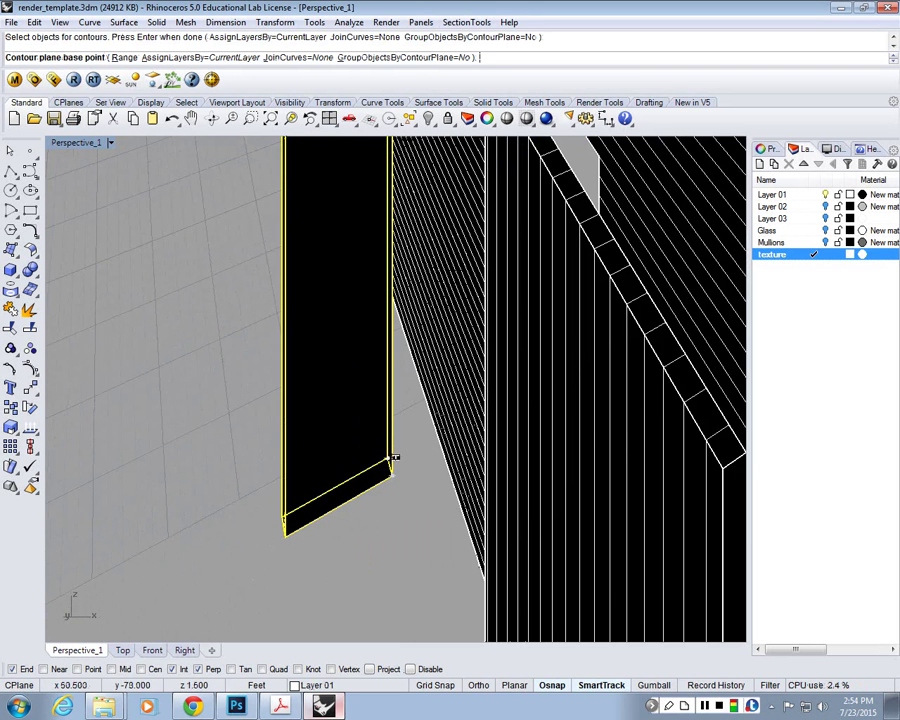
click(390, 477)
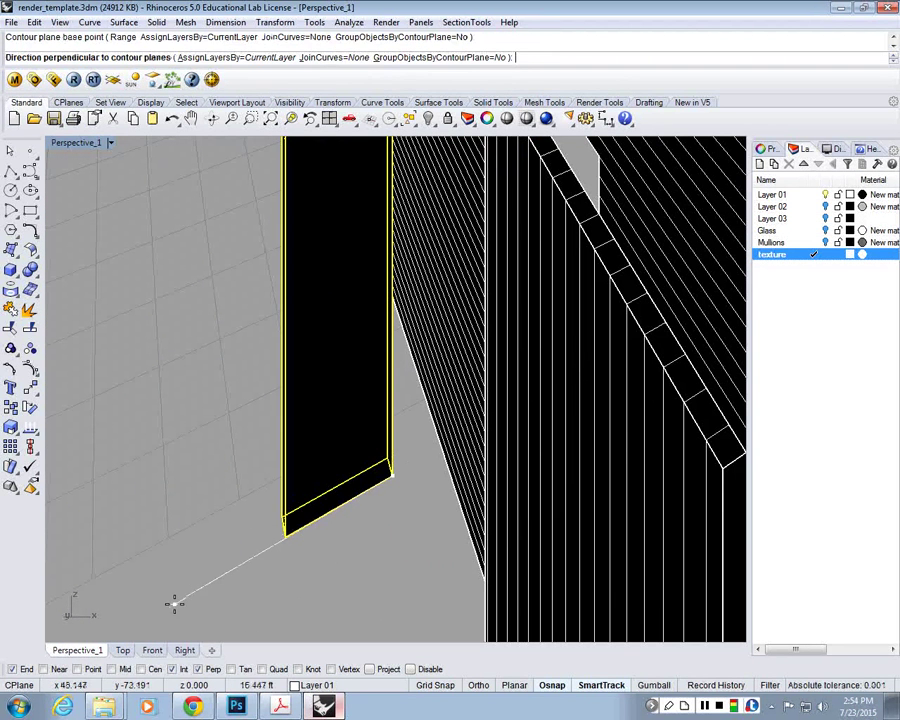
click(172, 601)
key(Return)
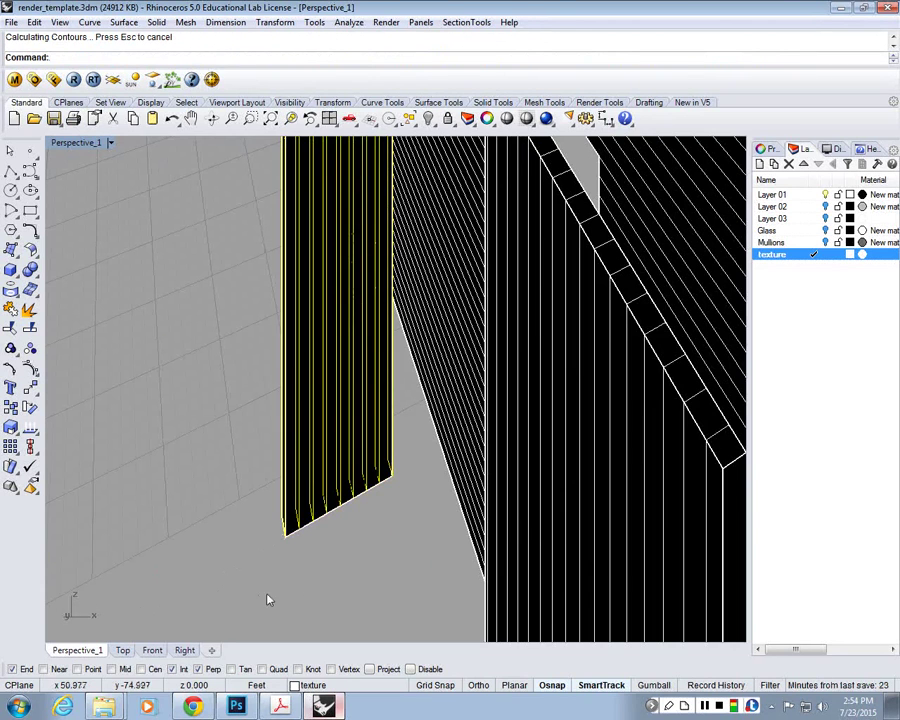
scroll(289, 597, down, 5)
right_drag(289, 590, 407, 447)
scroll(407, 446, up, 5)
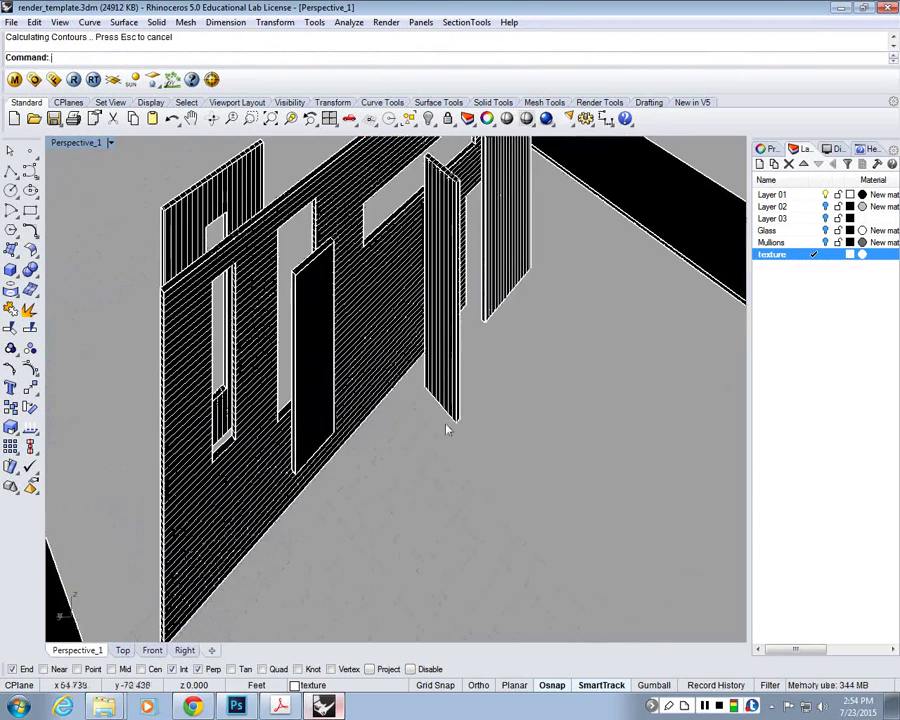
Try contouring the short plain panel in front of the large wall from its lower corner, keeping the 1.000 distance
scroll(458, 438, down, 1)
click(321, 502)
key(Return)
scroll(319, 493, up, 3)
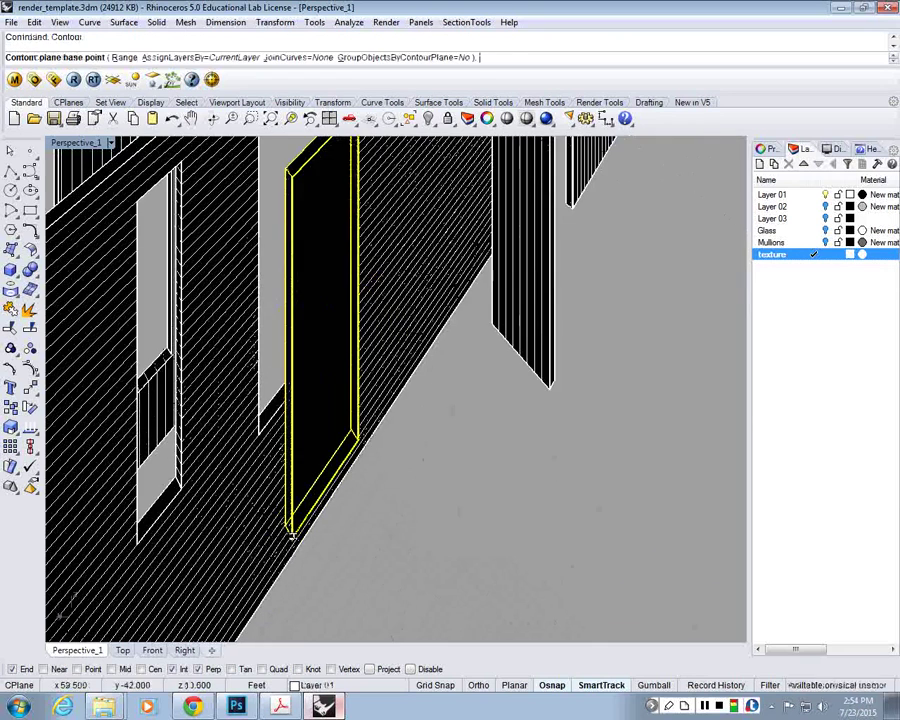
click(291, 536)
click(412, 482)
key(Return)
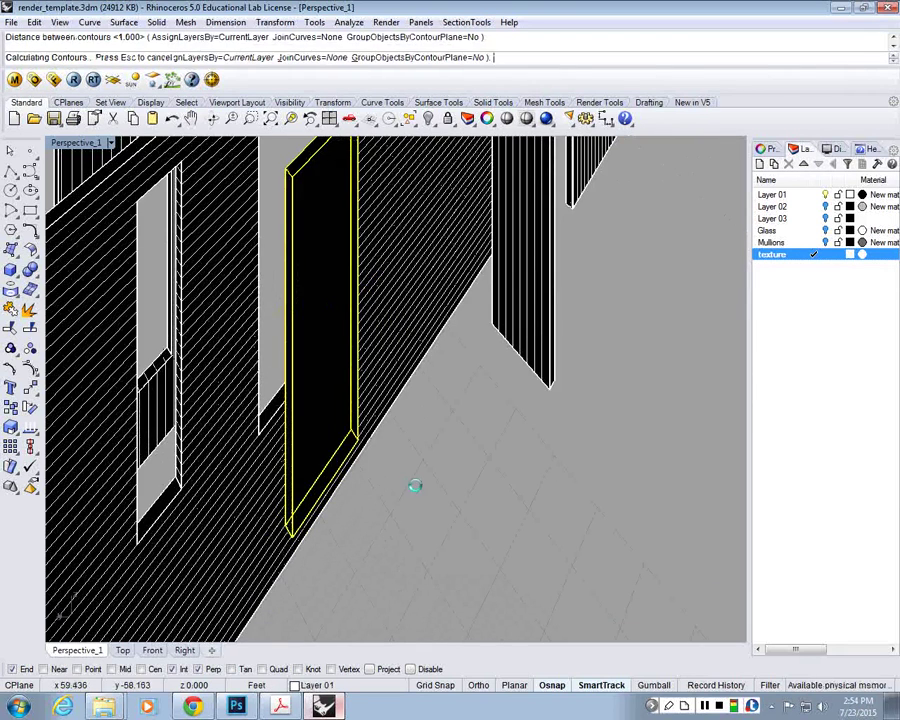
Undo the last contour on the short plain panel
scroll(464, 517, down, 8)
right_drag(518, 535, 382, 389)
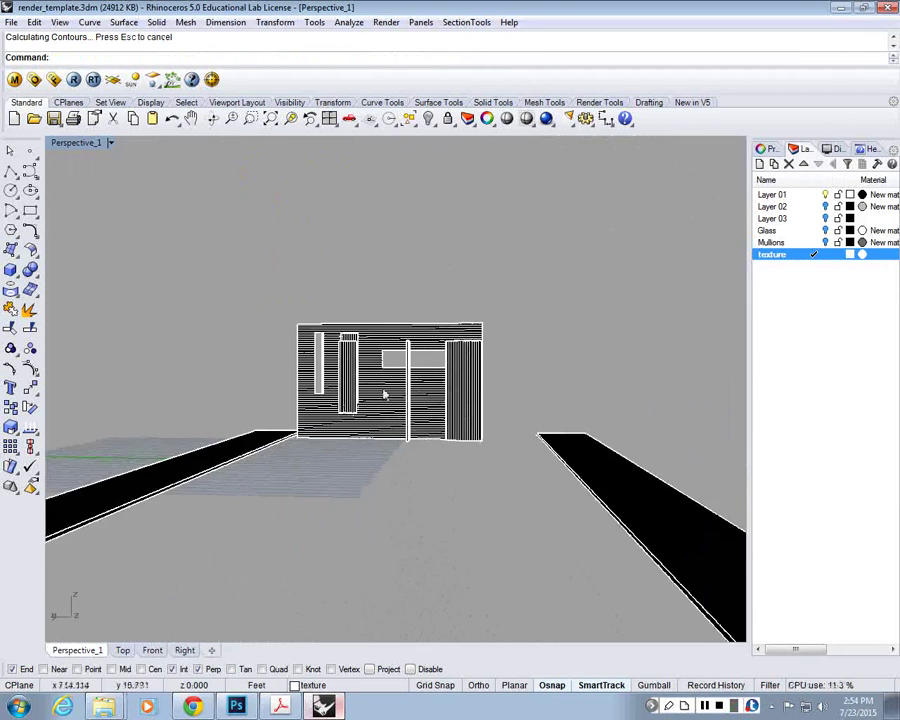
scroll(370, 385, up, 6)
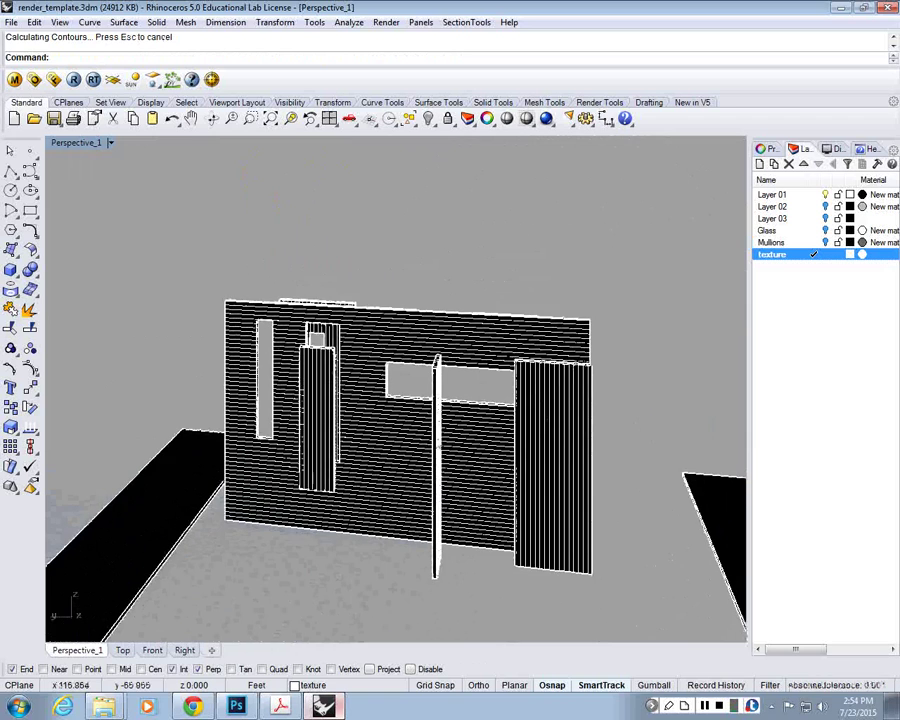
scroll(341, 450, up, 3)
key(ctrl+z)
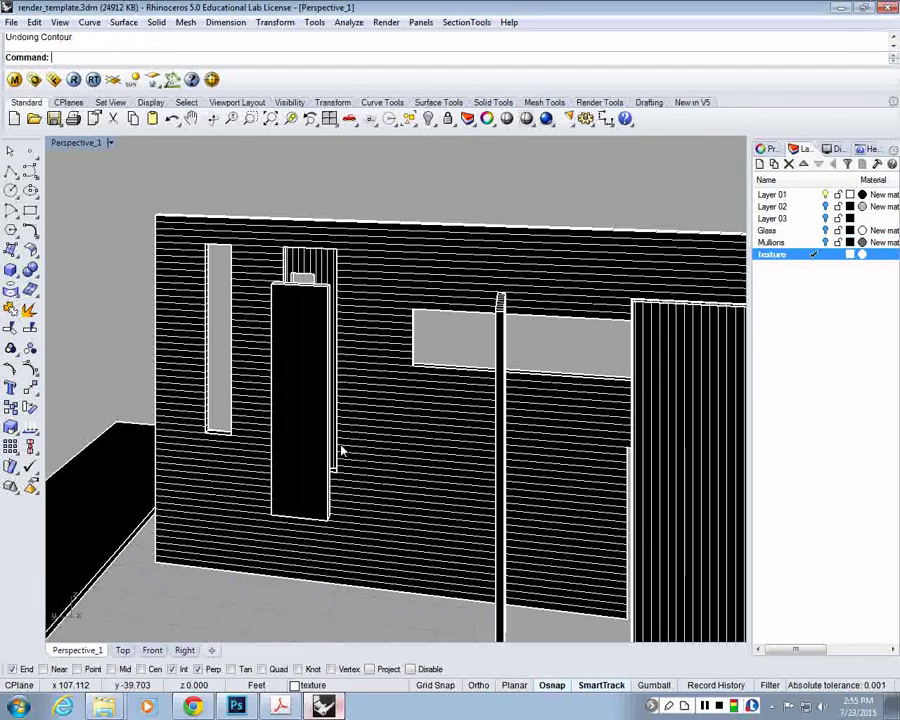
Contour the short plain panel from its lower corner along its bottom edge with a distance of .2 for dense vertical lines
key(Return)
click(300, 396)
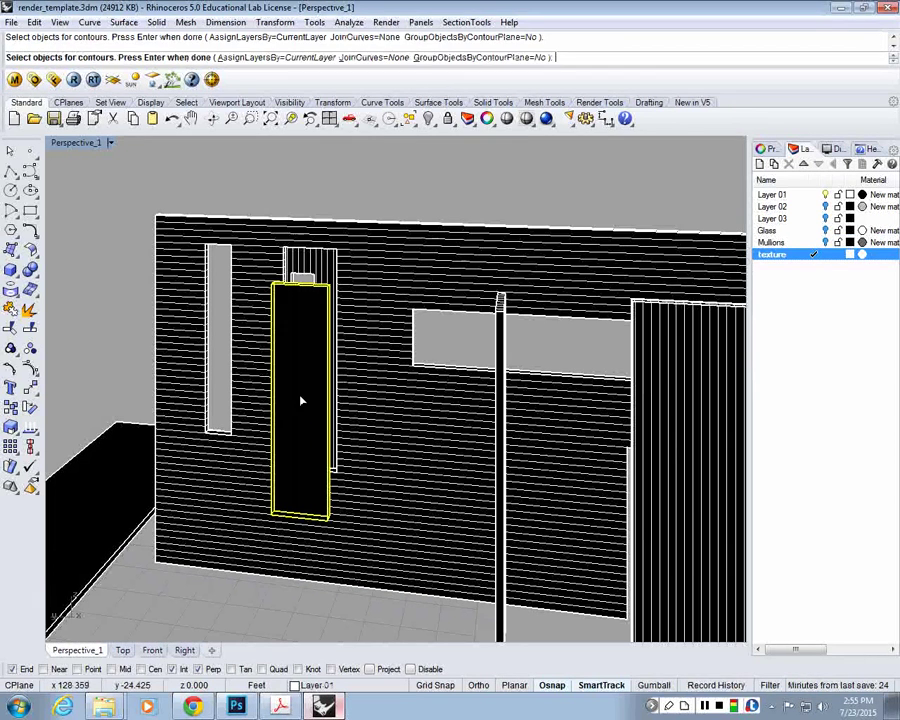
key(Return)
right_drag(300, 396, 442, 612)
click(442, 612)
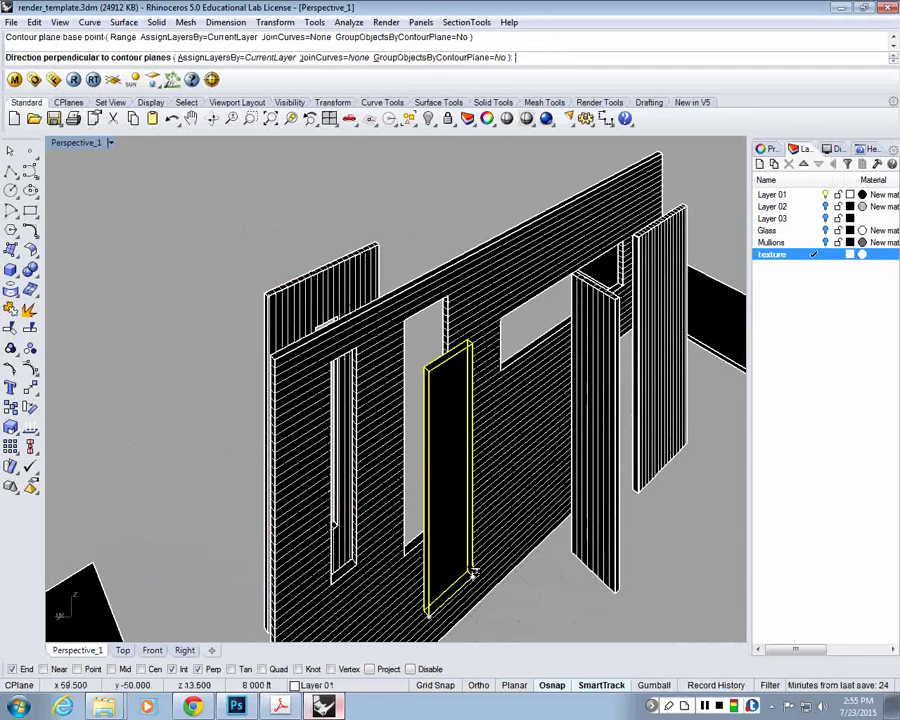
click(267, 168)
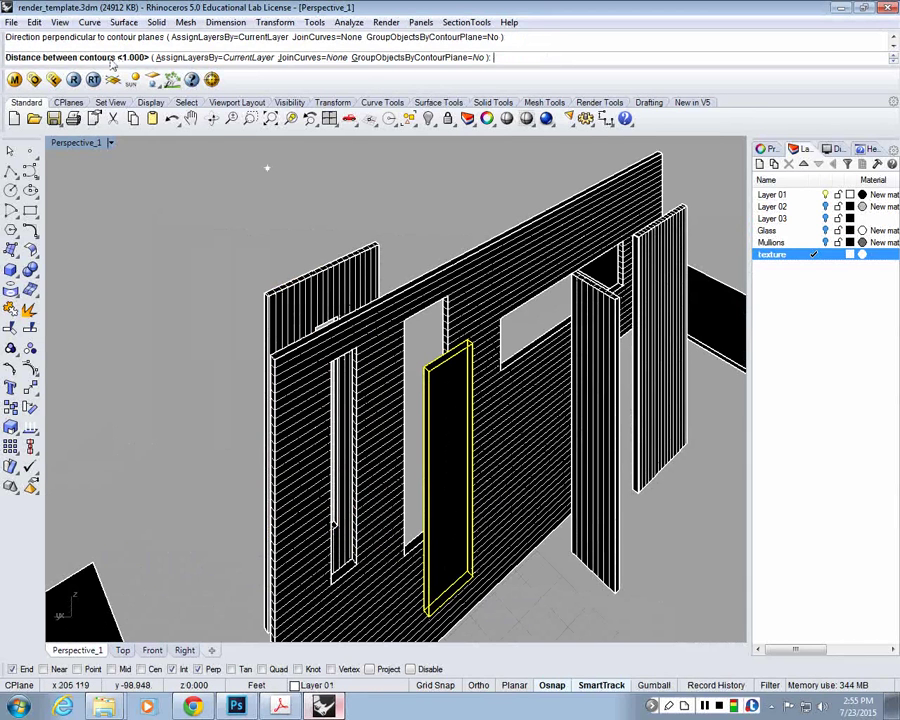
text(2)
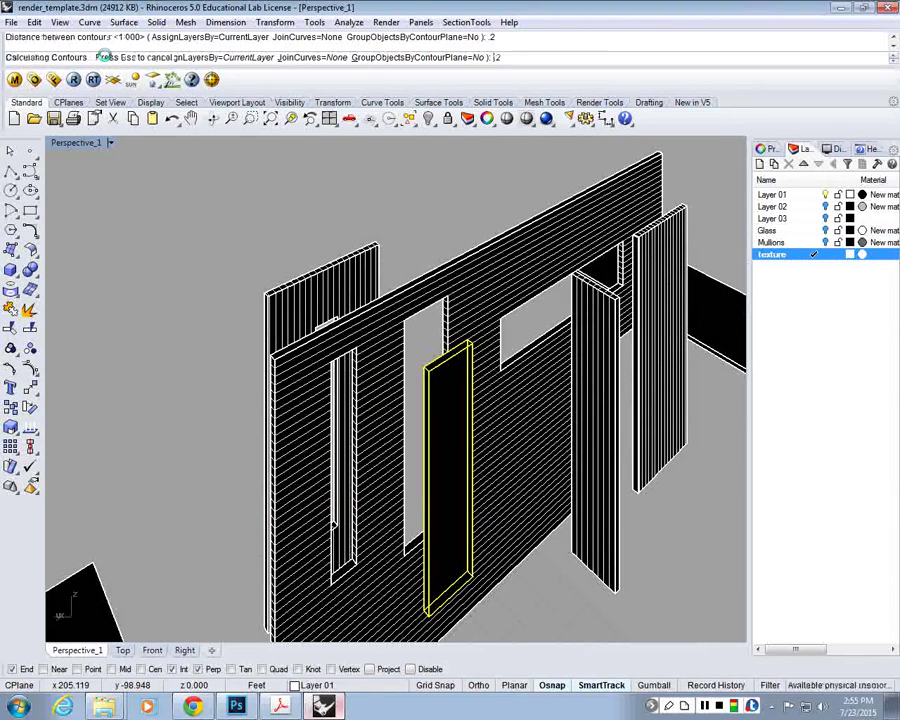
key(Return)
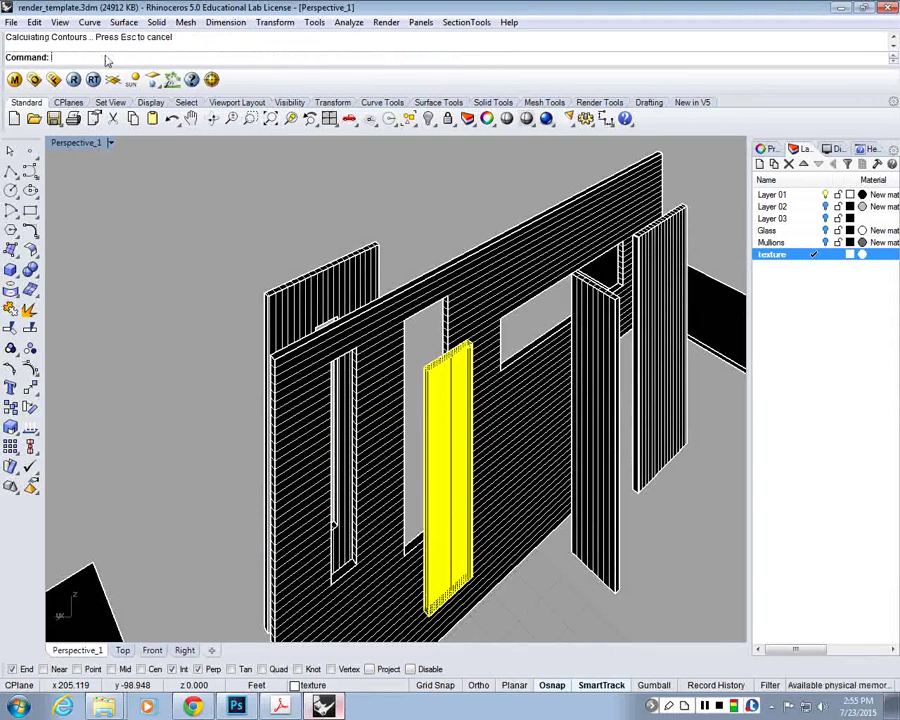
key(Escape)
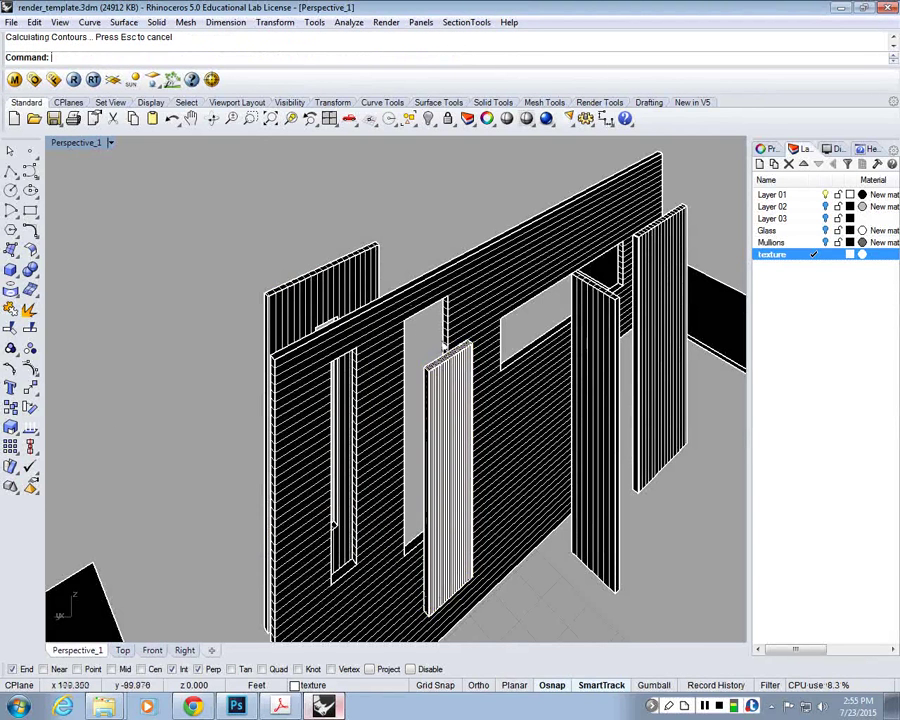
Turn the Mullions, Glass, Layer 03 and Layer 02 layers back on
right_drag(442, 346, 404, 300)
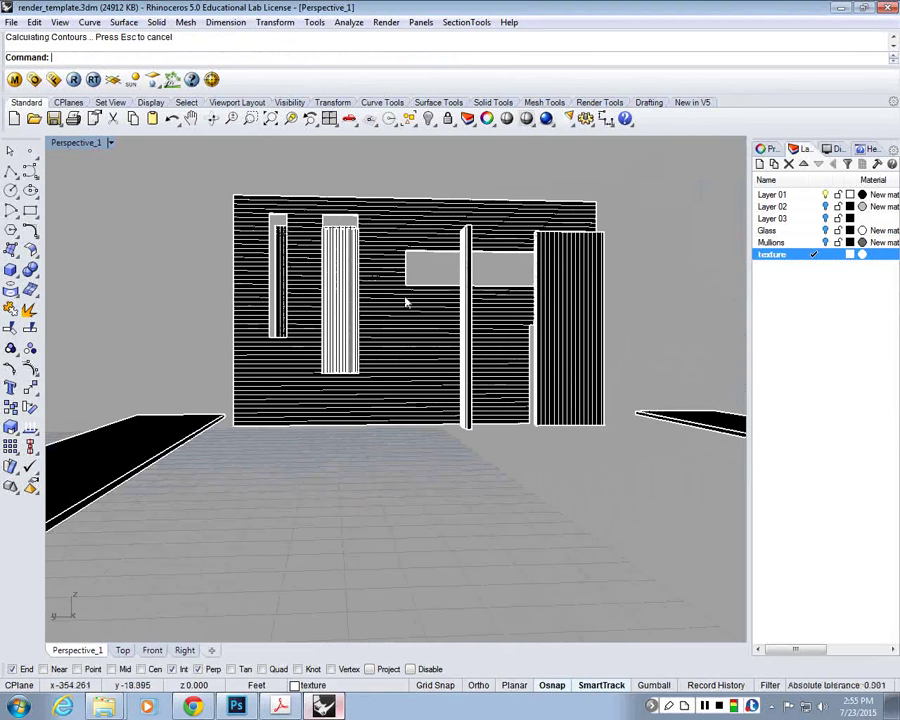
scroll(388, 285, up, 2)
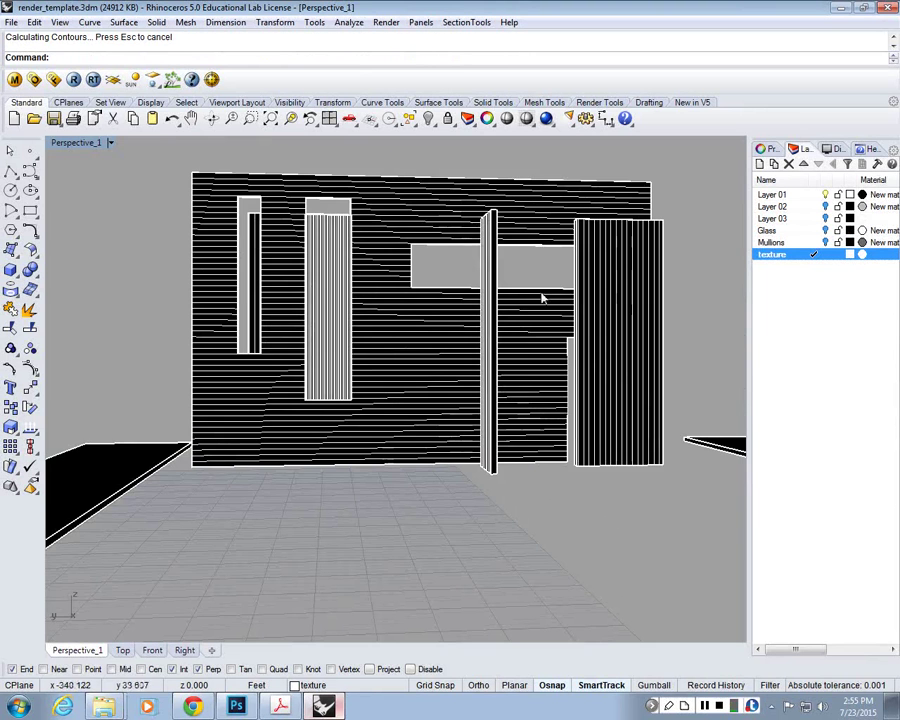
right_drag(506, 295, 522, 375)
scroll(450, 313, up, 4)
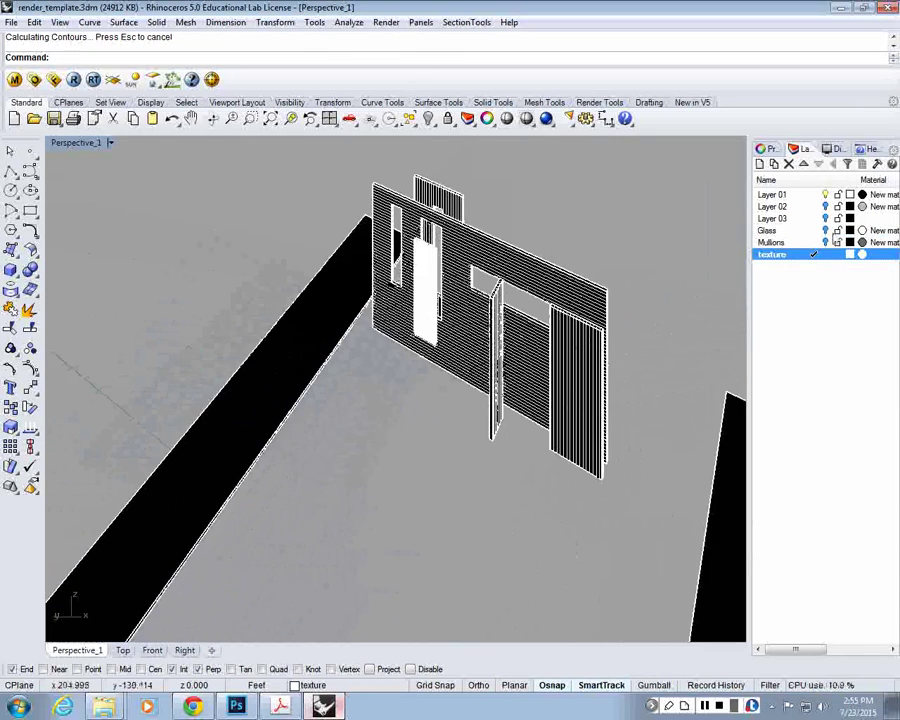
click(825, 242)
click(825, 230)
click(825, 218)
click(825, 206)
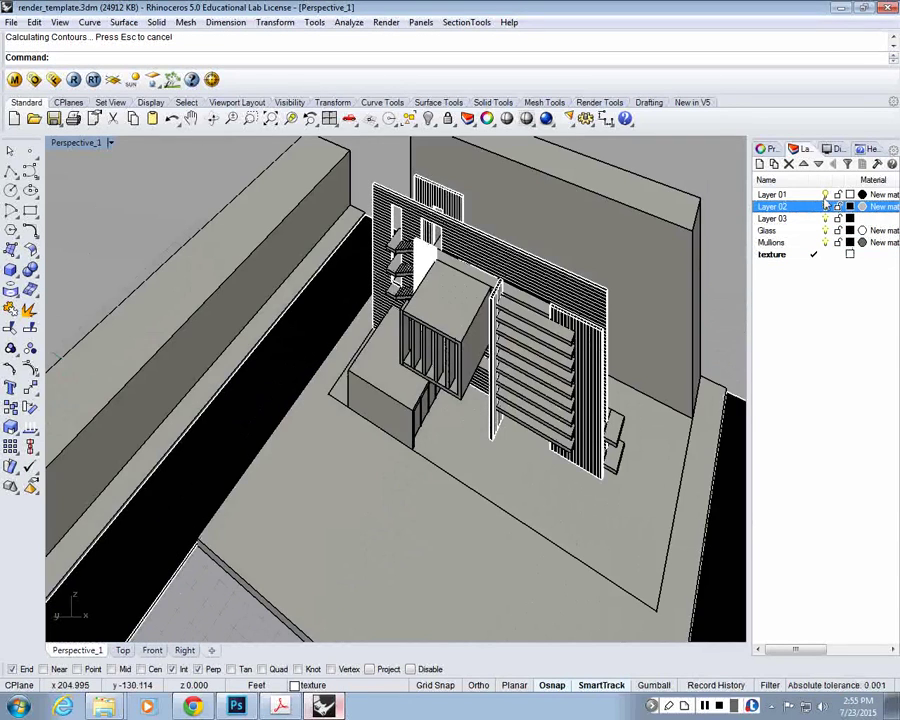
Examine the line textures on the complete building from several angles in the Perspective view
right_drag(550, 398, 490, 327)
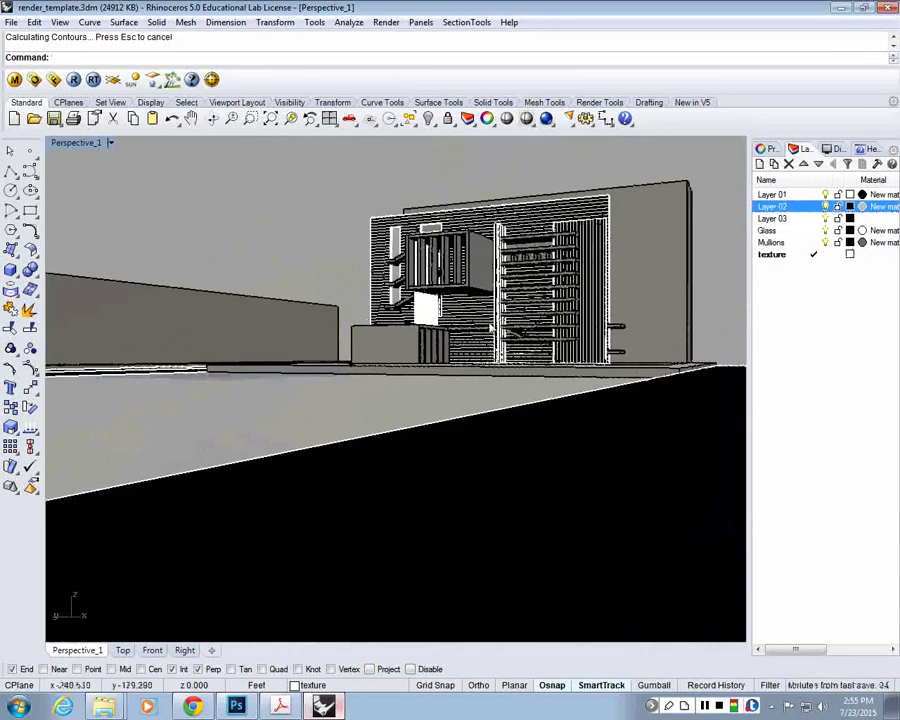
scroll(546, 321, up, 6)
scroll(512, 390, down, 5)
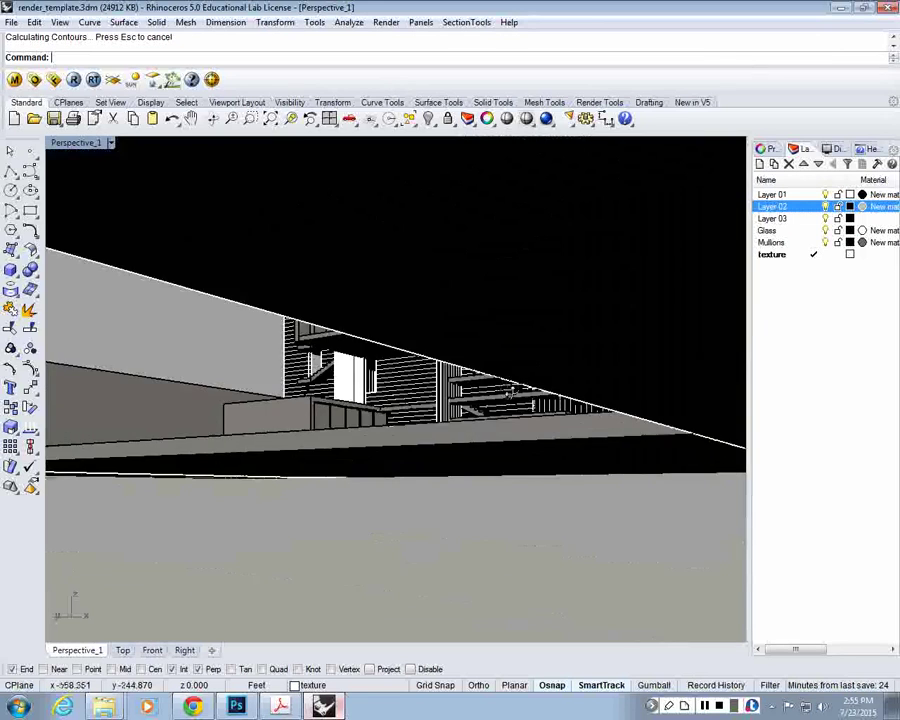
right_drag(512, 392, 538, 365)
scroll(466, 384, down, 10)
scroll(540, 365, up, 4)
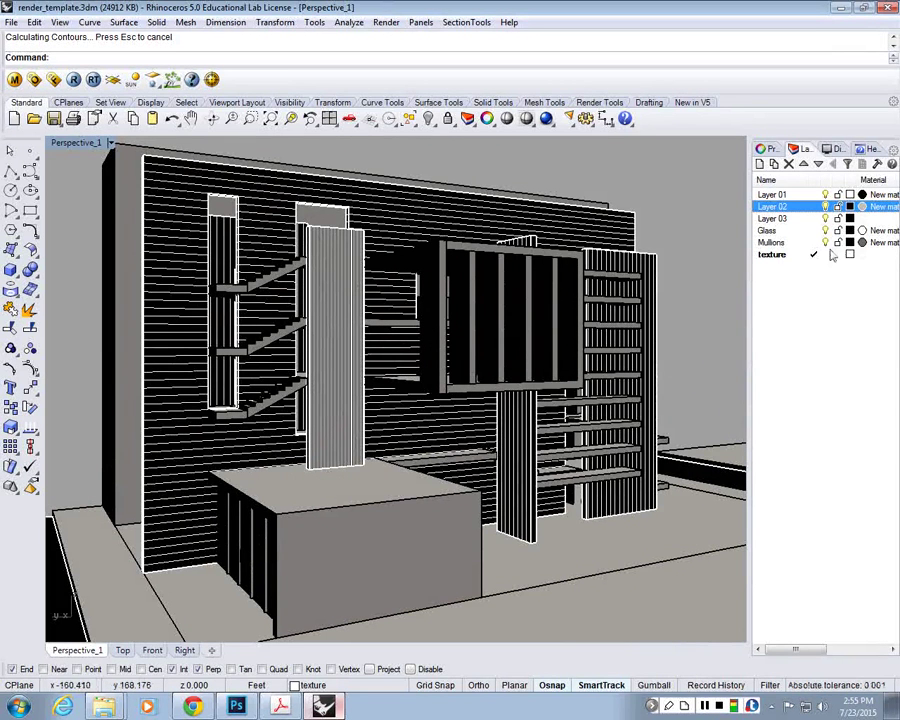
scroll(420, 320, down, 5)
mouse_move(460, 355)
right_down()
mouse_move(410, 328)
mouse_move(448, 356)
right_up()
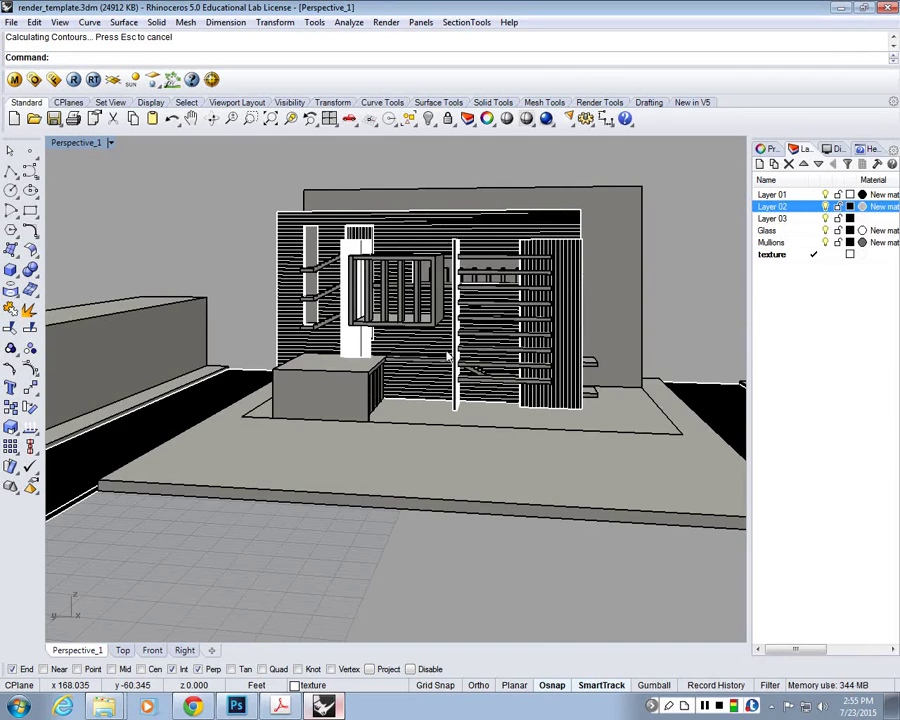
Select the glass pane behind the mullions on the low front volume
right_drag(449, 357, 293, 347)
scroll(340, 406, up, 6)
scroll(316, 402, down, 7)
click(316, 402)
scroll(480, 440, up, 6)
click(480, 441)
scroll(480, 441, down, 6)
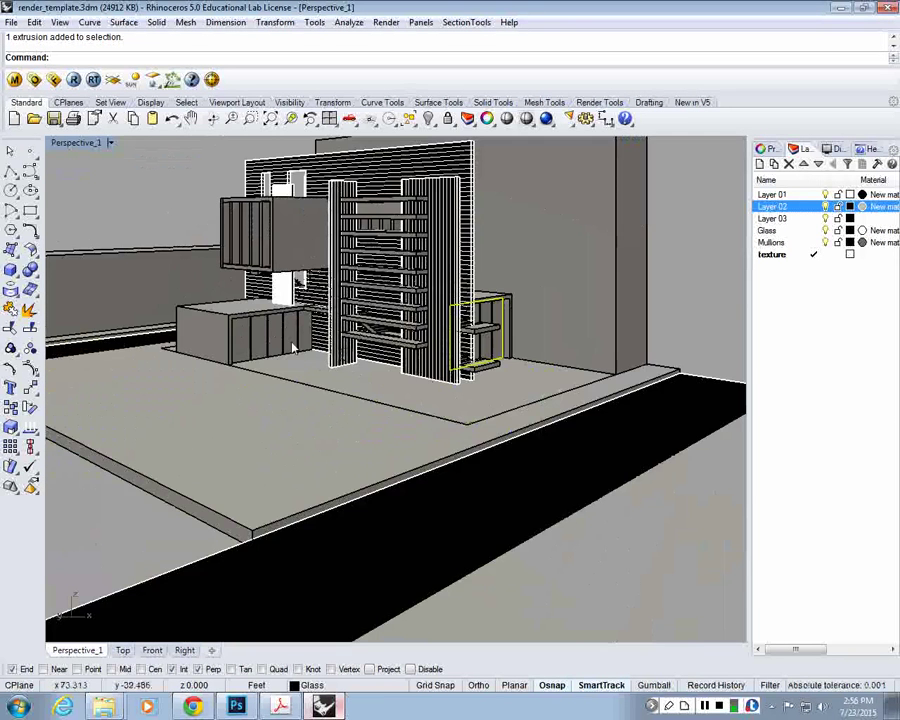
scroll(293, 347, up, 5)
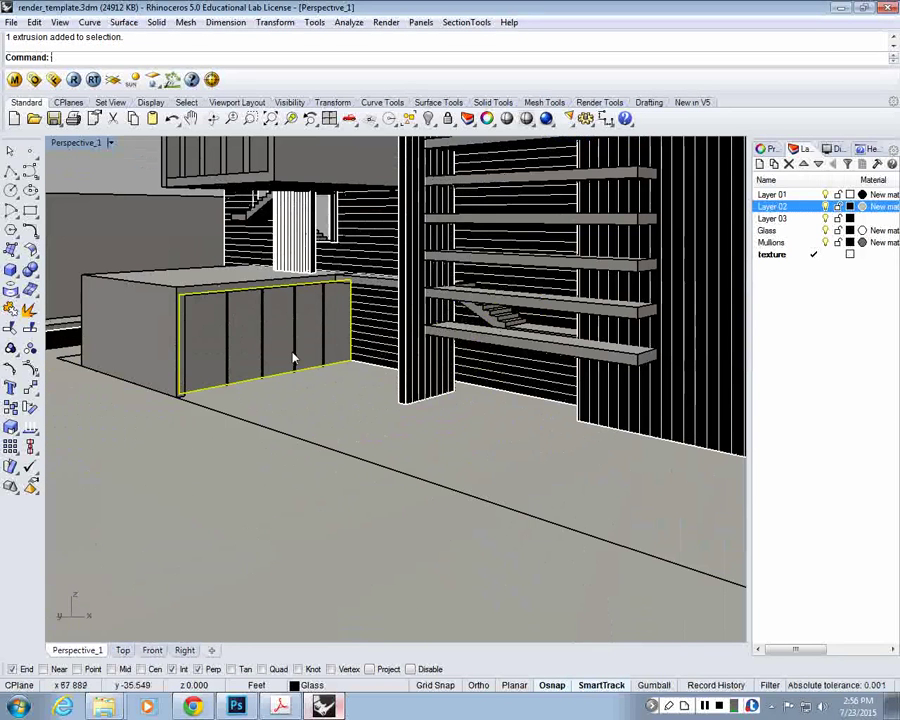
Switch the Perspective view to the Rendered display mode and back to Clay_shades
click(110, 142)
click(87, 210)
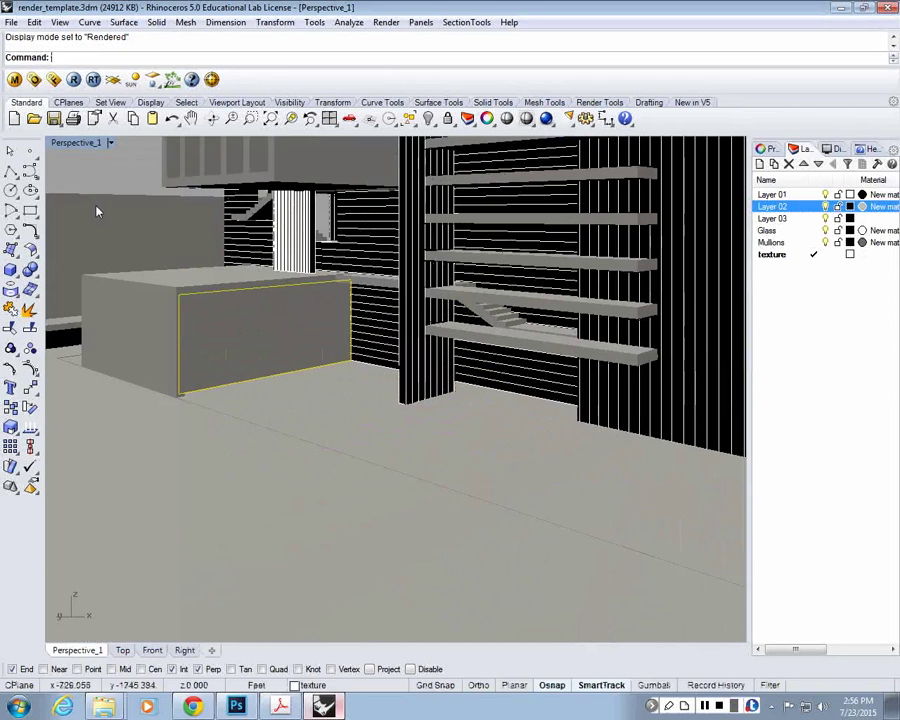
click(68, 146)
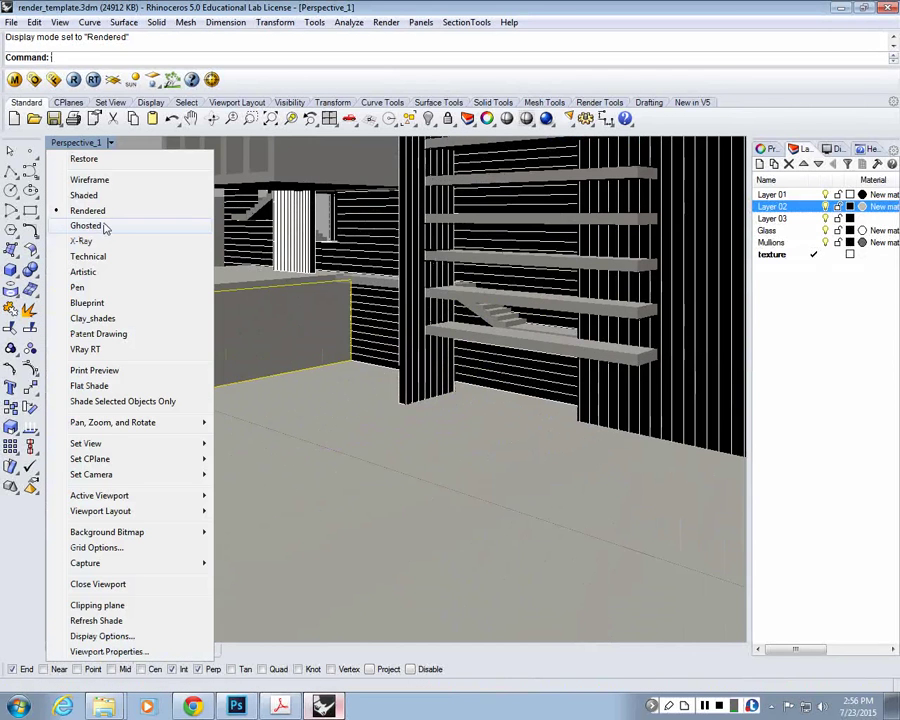
click(92, 318)
Try assigning the selected glass pane's material by Layer, undo the change and clear the selection
click(768, 148)
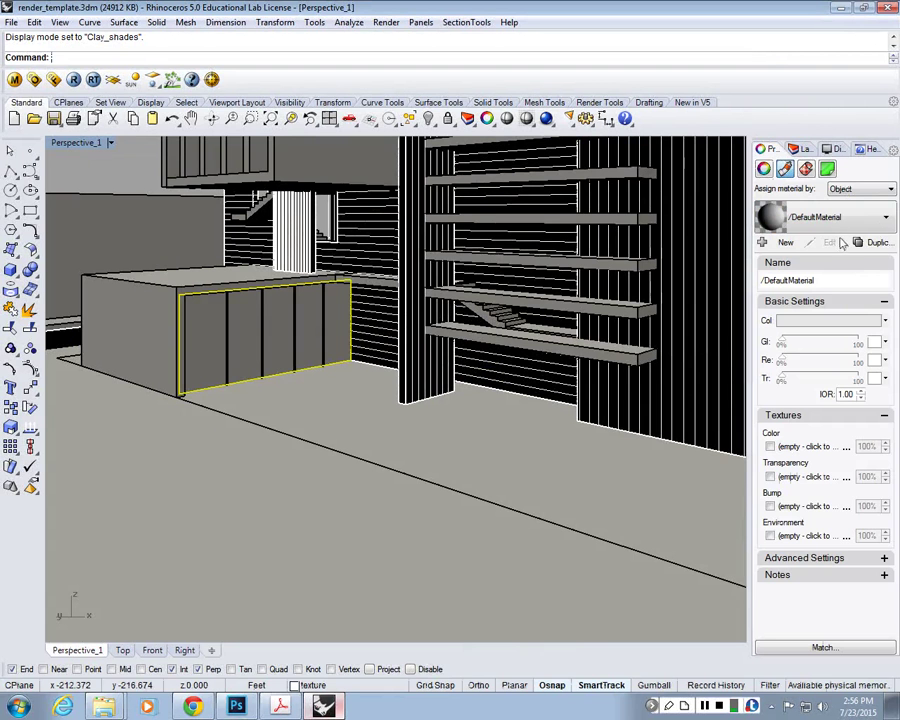
click(858, 189)
click(840, 202)
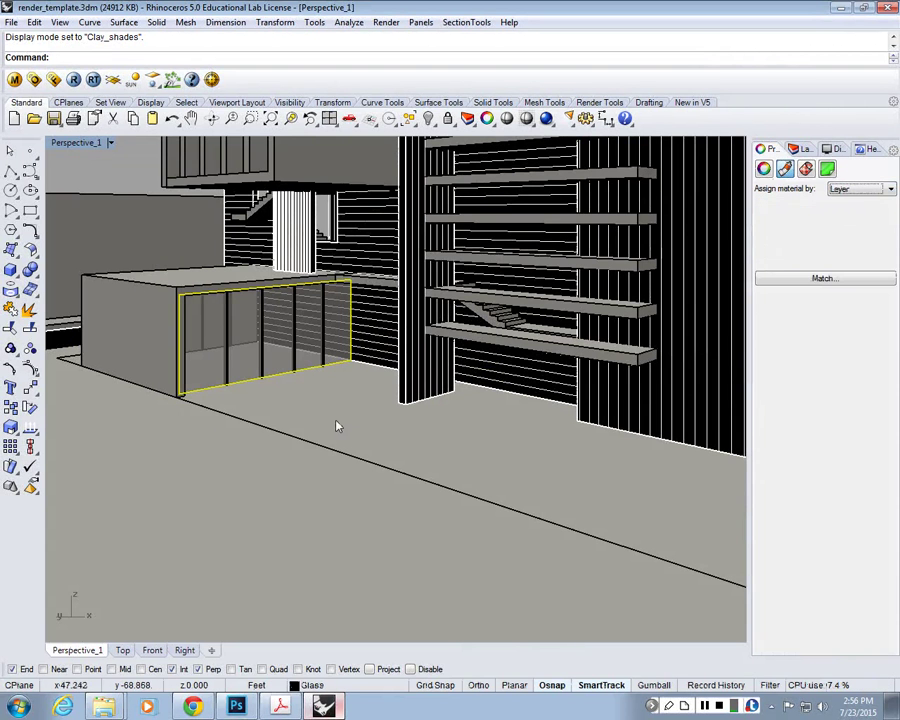
key(ctrl+z)
key(Escape)
Make Glass the current layer and hide Layer 01, Layer 02, Layer 03, Mullions and texture
scroll(207, 245, down, 10)
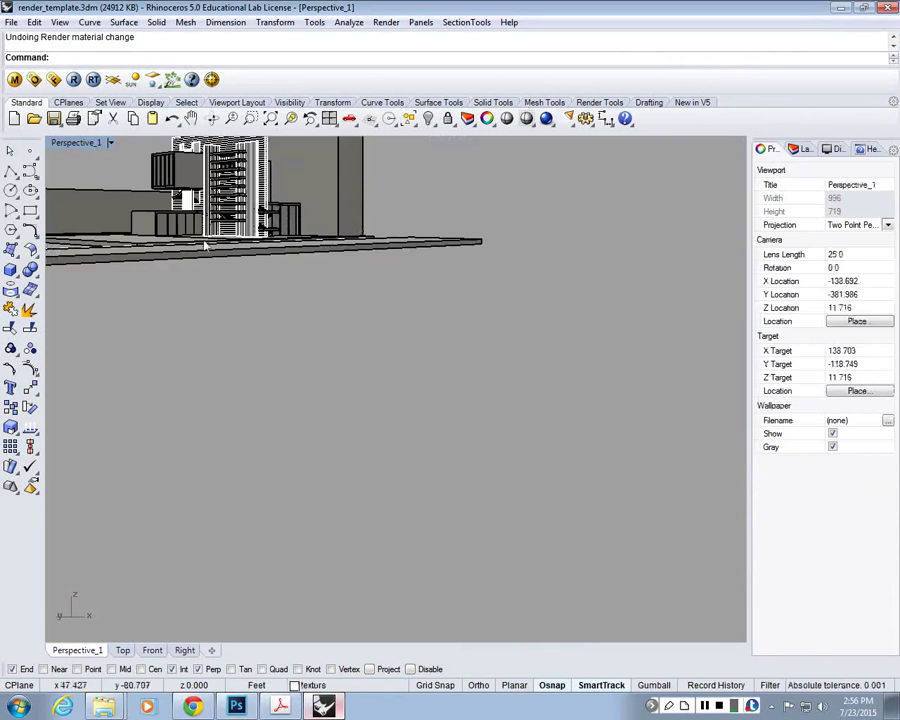
scroll(231, 262, up, 9)
shift+right_drag(231, 262, 328, 366)
scroll(283, 286, up, 1)
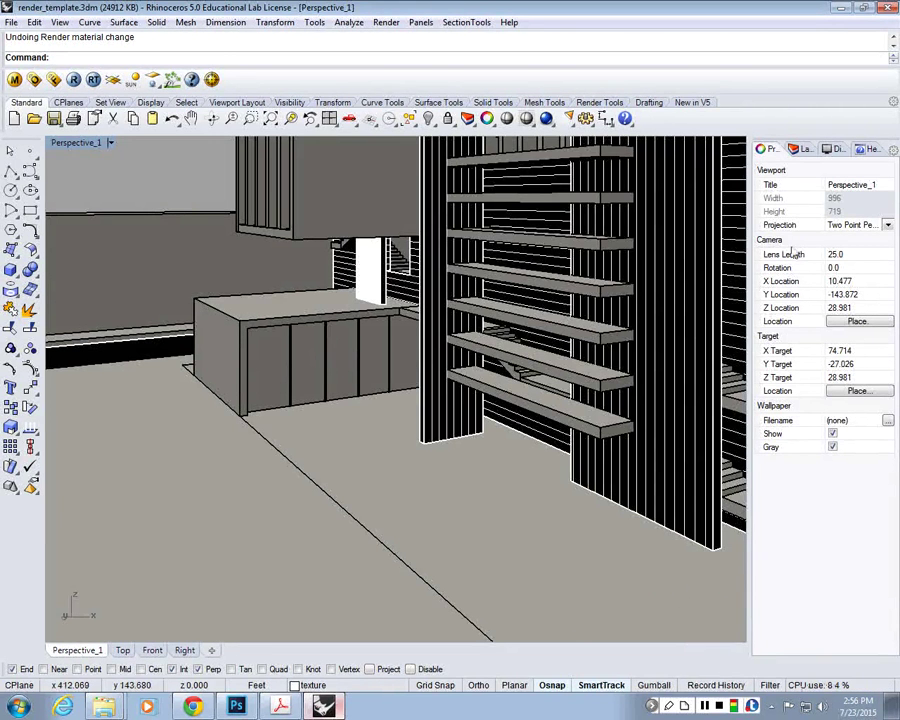
scroll(554, 432, down, 4)
click(801, 149)
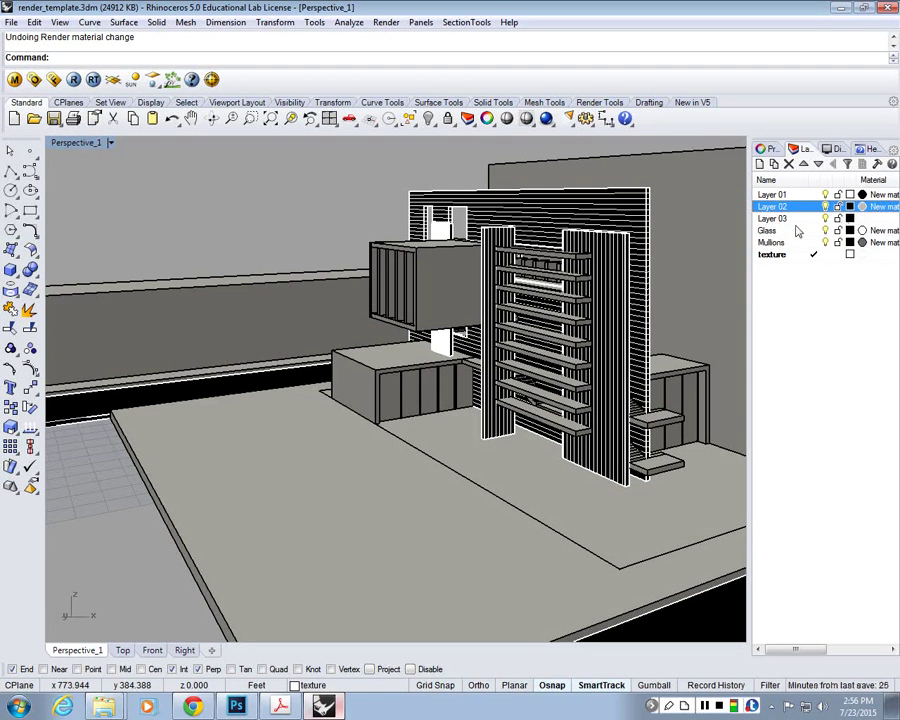
click(825, 218)
click(825, 206)
click(825, 194)
click(808, 232)
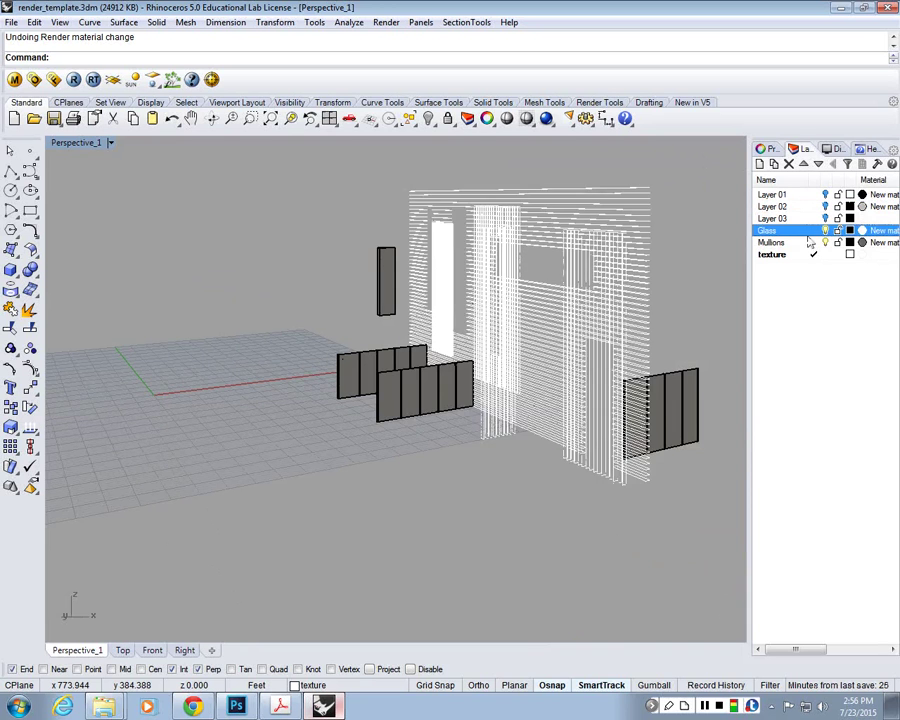
click(826, 255)
scroll(556, 388, down, 2)
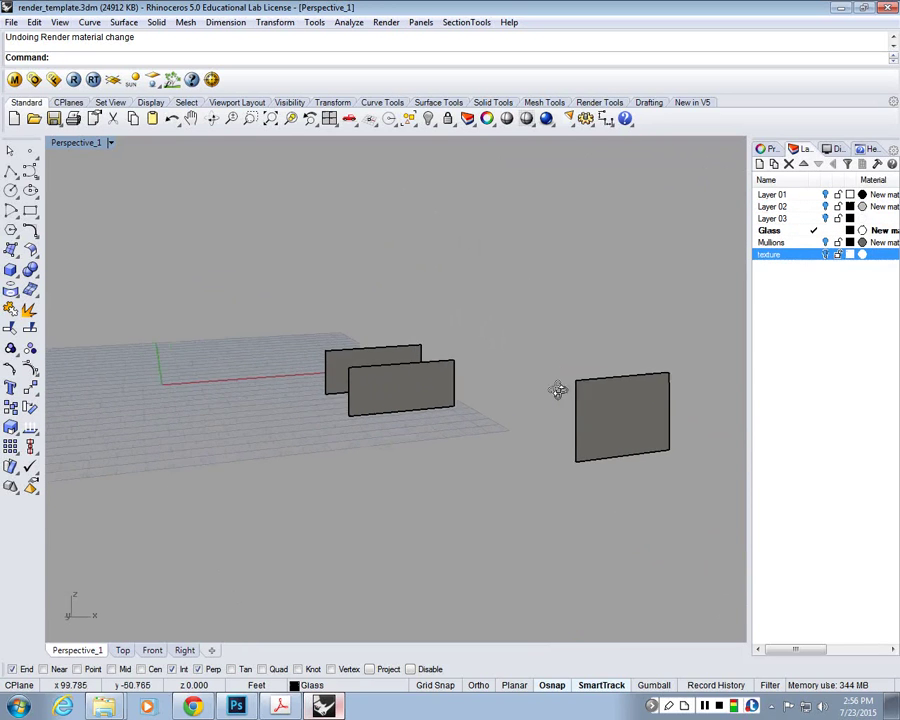
Examine the isolated glass panes in the Perspective view and check one of them by selecting it
scroll(418, 346, down, 2)
right_drag(417, 343, 456, 340)
click(427, 341)
scroll(427, 346, down, 3)
click(395, 457)
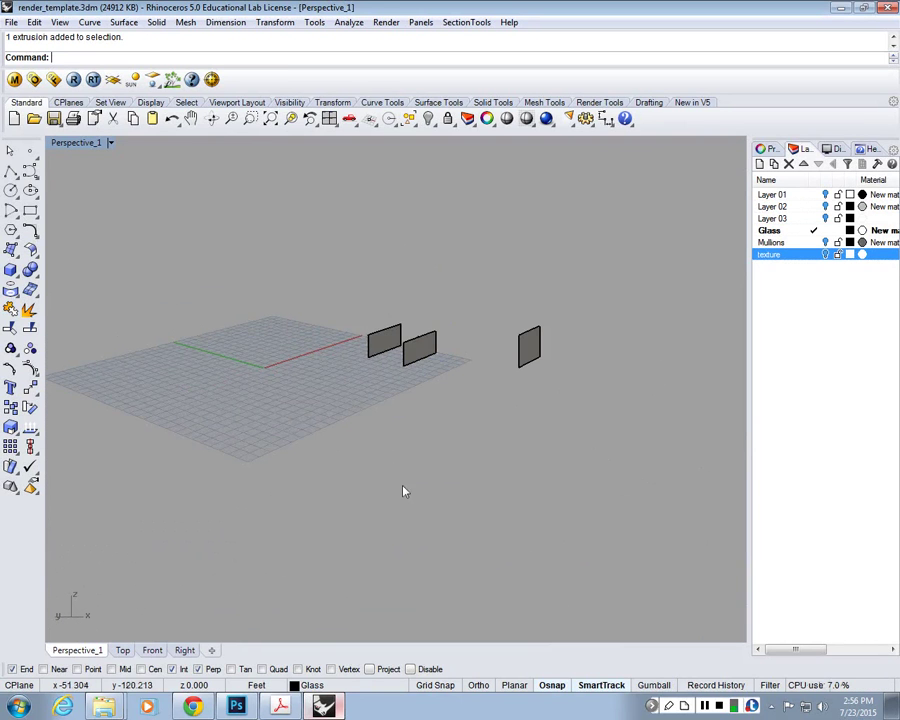
scroll(420, 460, down, 2)
right_drag(444, 433, 410, 452)
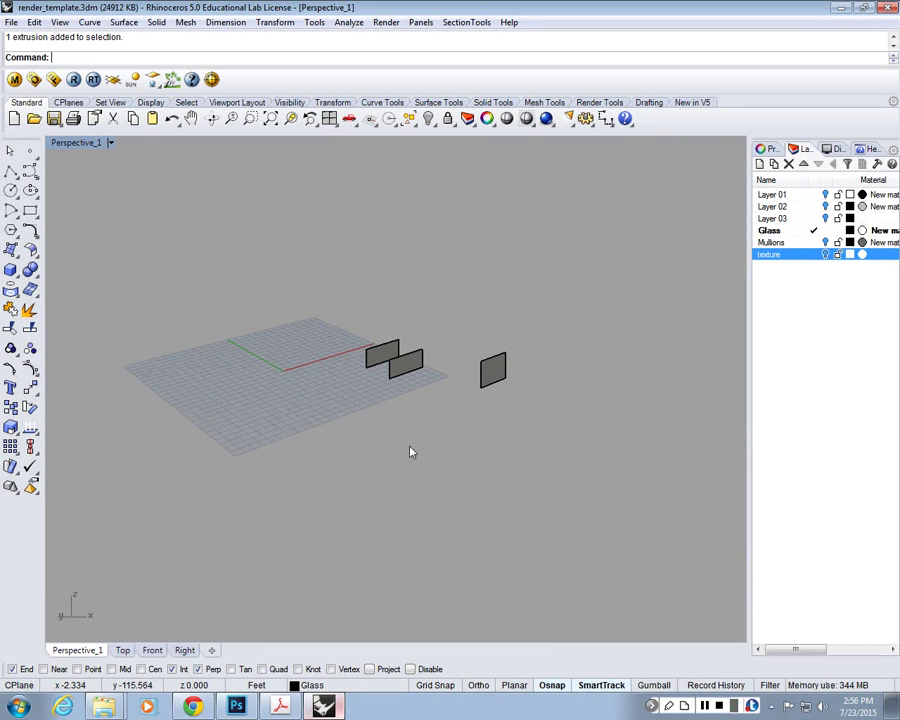
Draw a single-segment polyline about 25 ft long on the ground plane in front of the glass panes
right_drag(412, 450, 408, 410)
scroll(408, 408, up, 3)
click(10, 172)
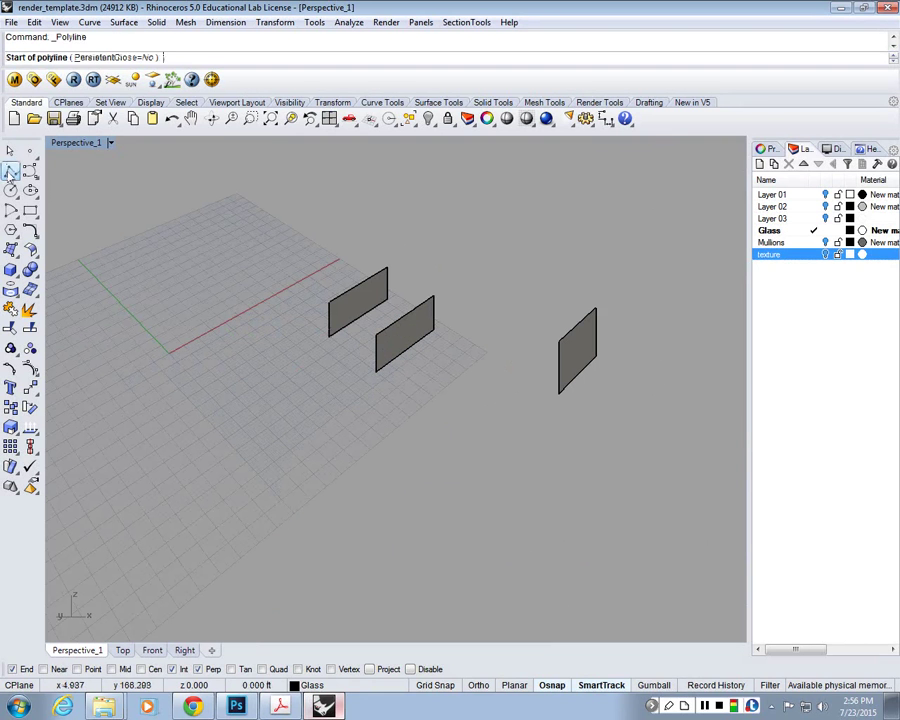
click(397, 418)
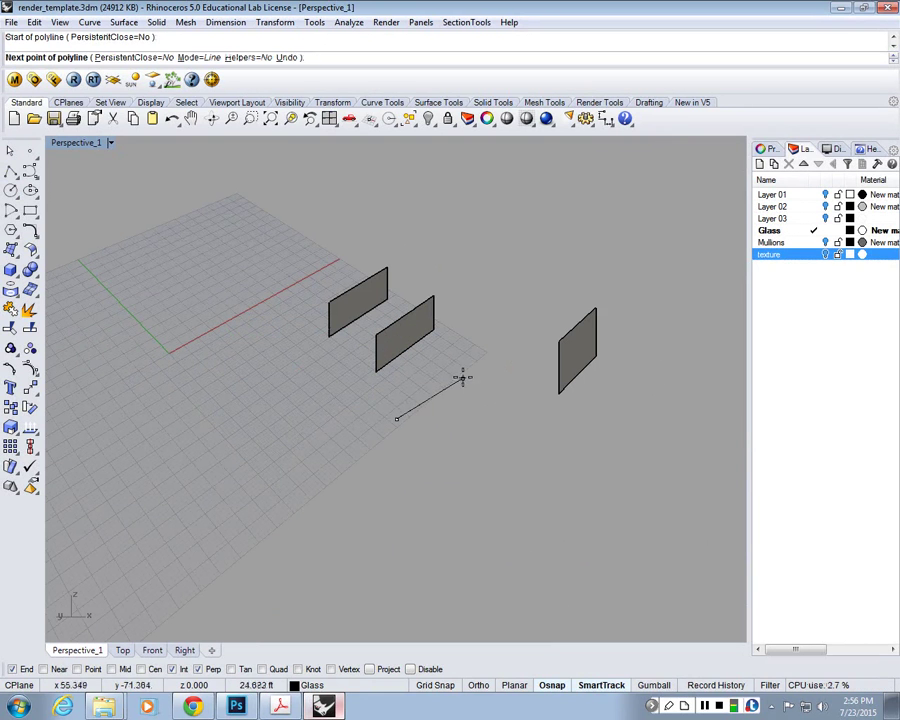
click(460, 366)
right_click(453, 386)
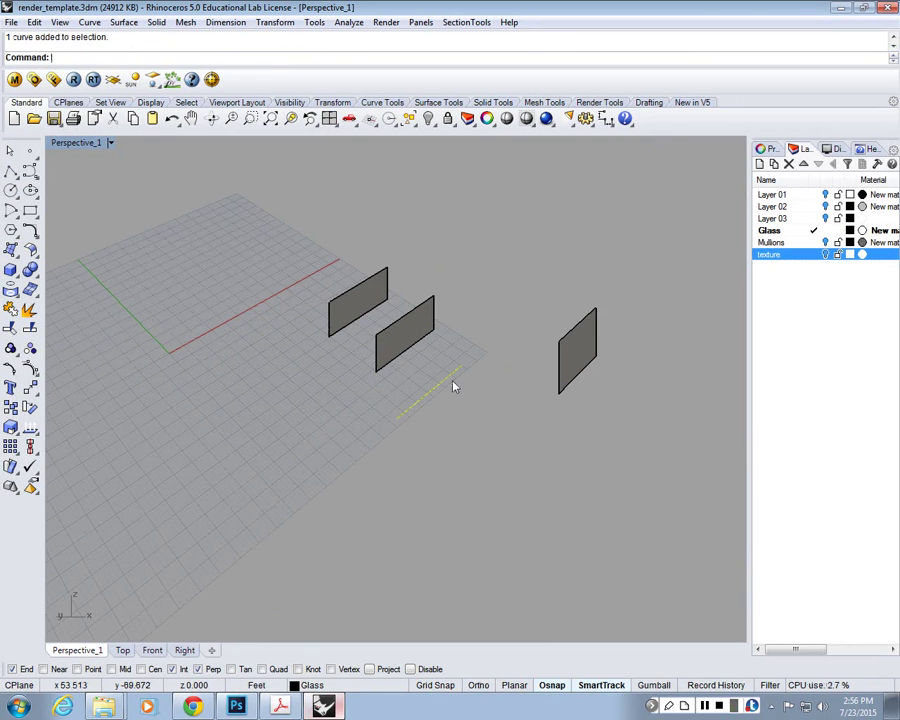
Extrude the polyline in front of the glass panes vertically by about 12.5 ft
text(Ext)
key(Return)
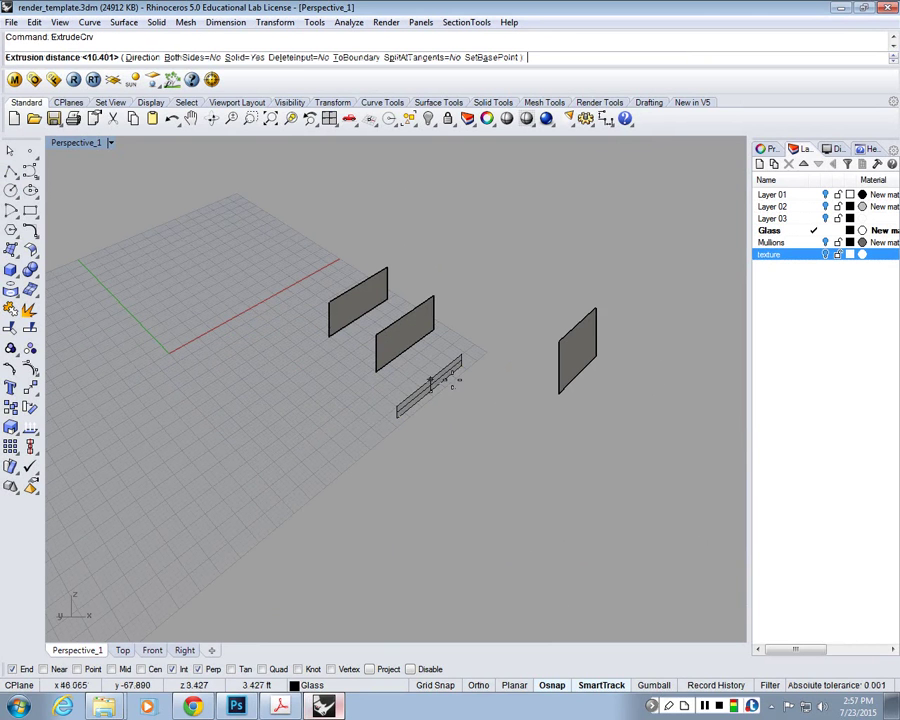
click(375, 334)
Delete the extruded test surface and the polyline it was made from
scroll(430, 390, up, 3)
click(430, 390)
right_drag(442, 394, 422, 333)
key(Delete)
scroll(422, 333, down, 3)
click(404, 364)
key(Delete)
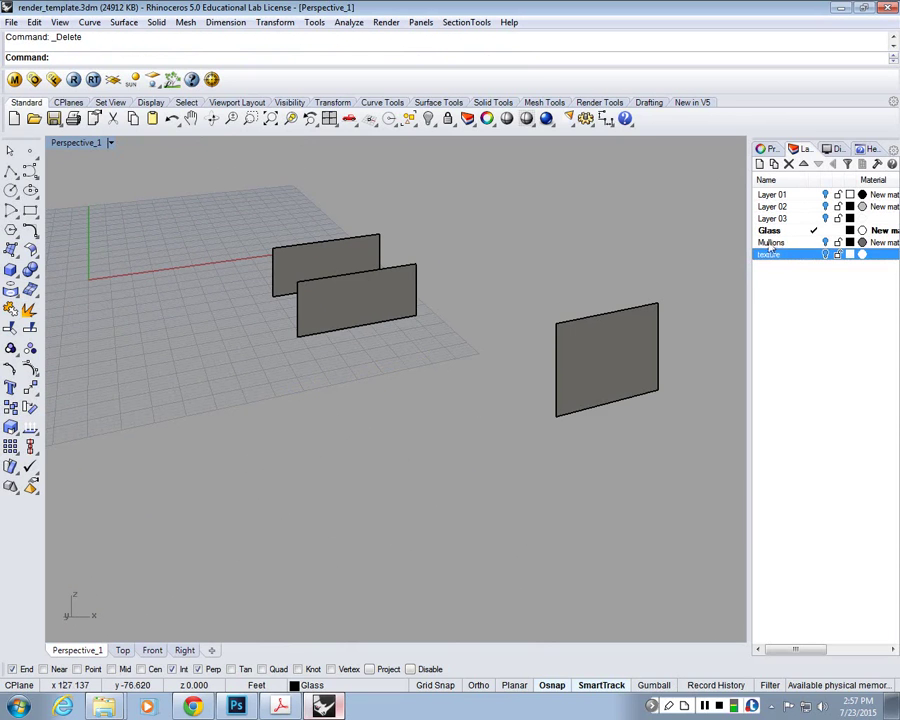
Set the transparency of the Glass layer's material to 70%
right_click(779, 236)
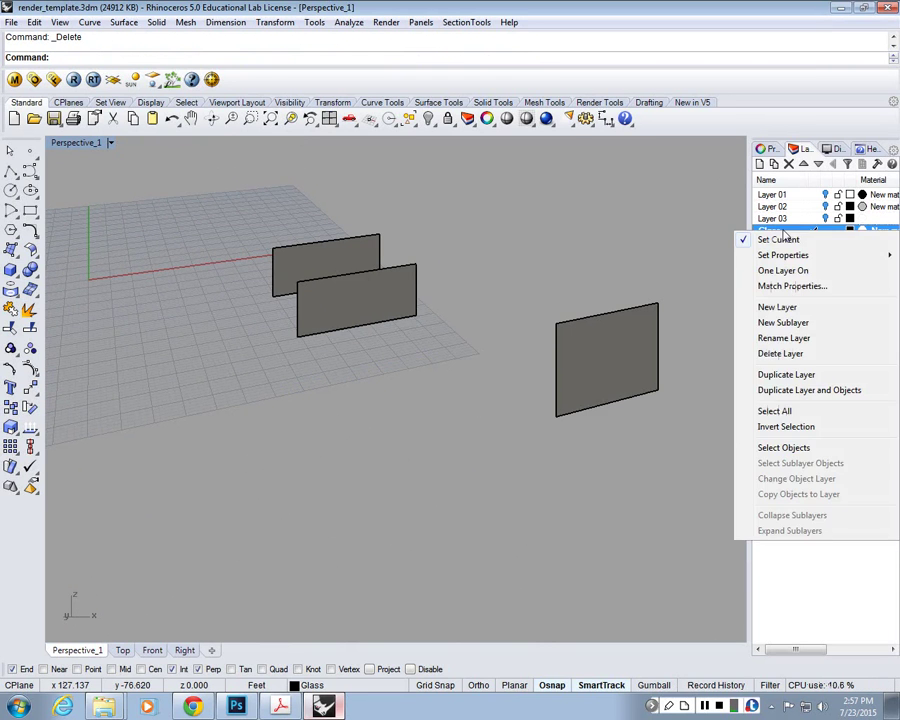
click(786, 238)
right_click(792, 237)
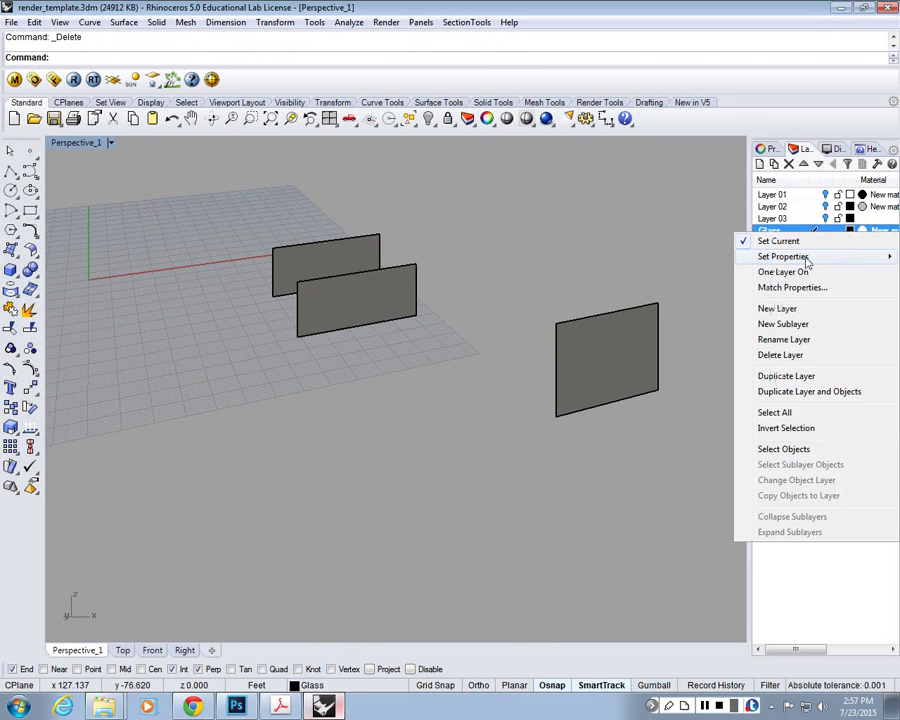
mouse_move(796, 259)
click(666, 344)
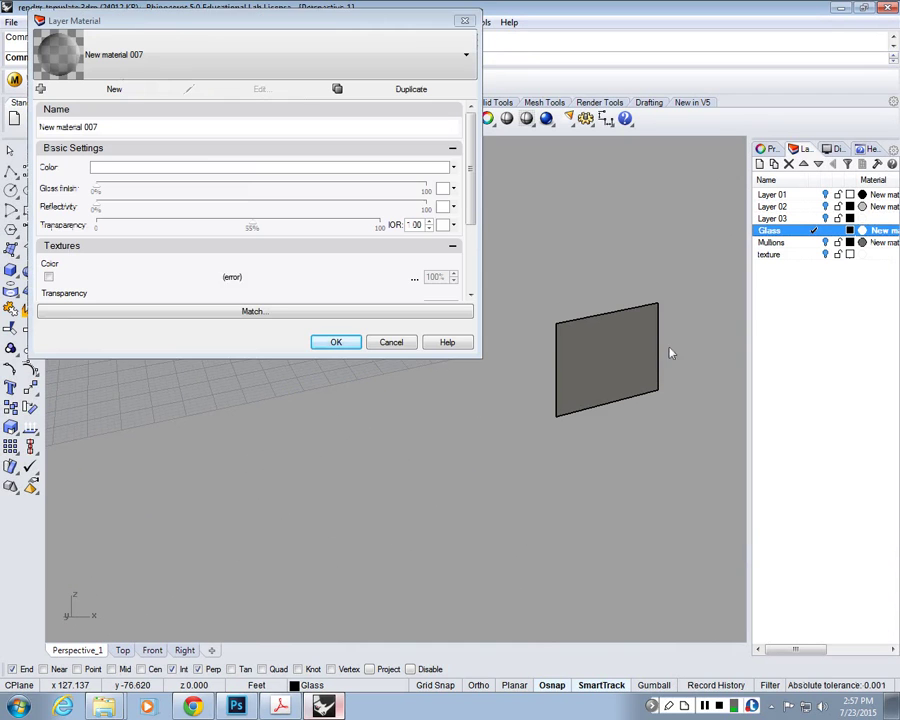
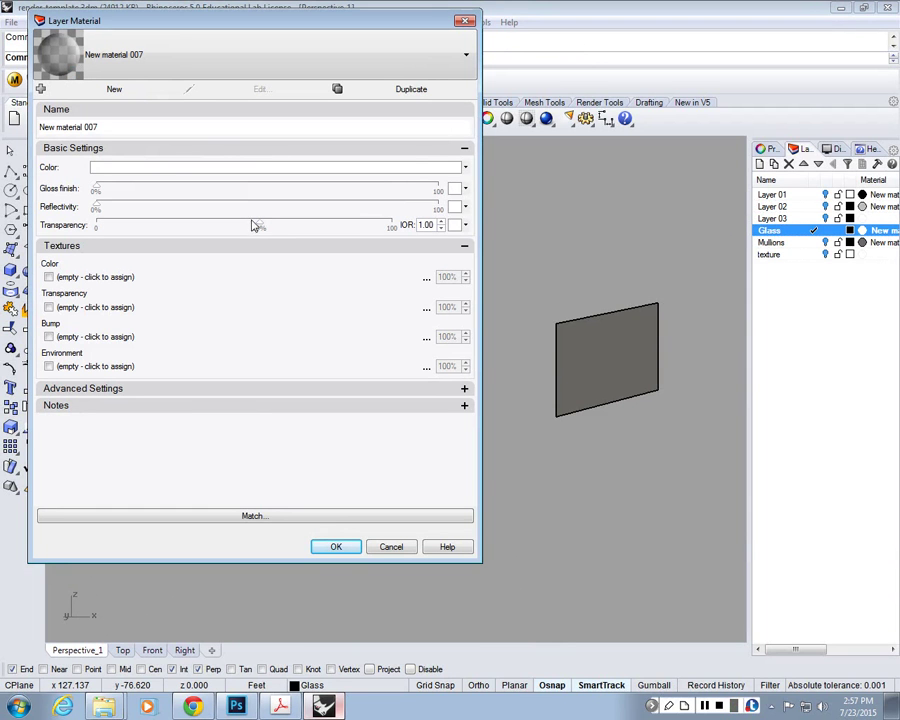
click(250, 227)
drag(250, 231, 279, 235)
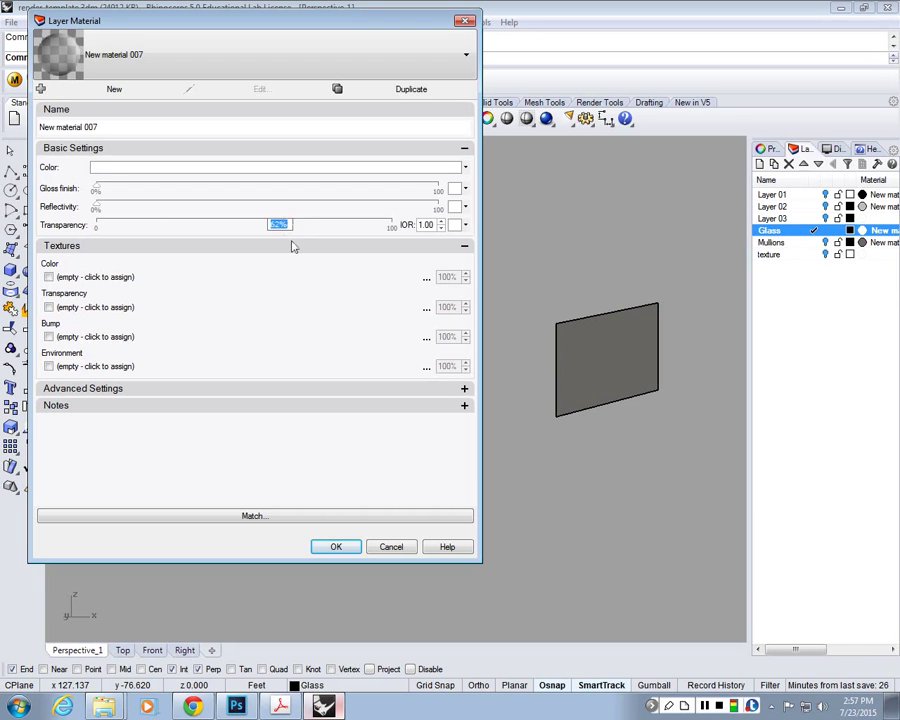
text(70)
key(Return)
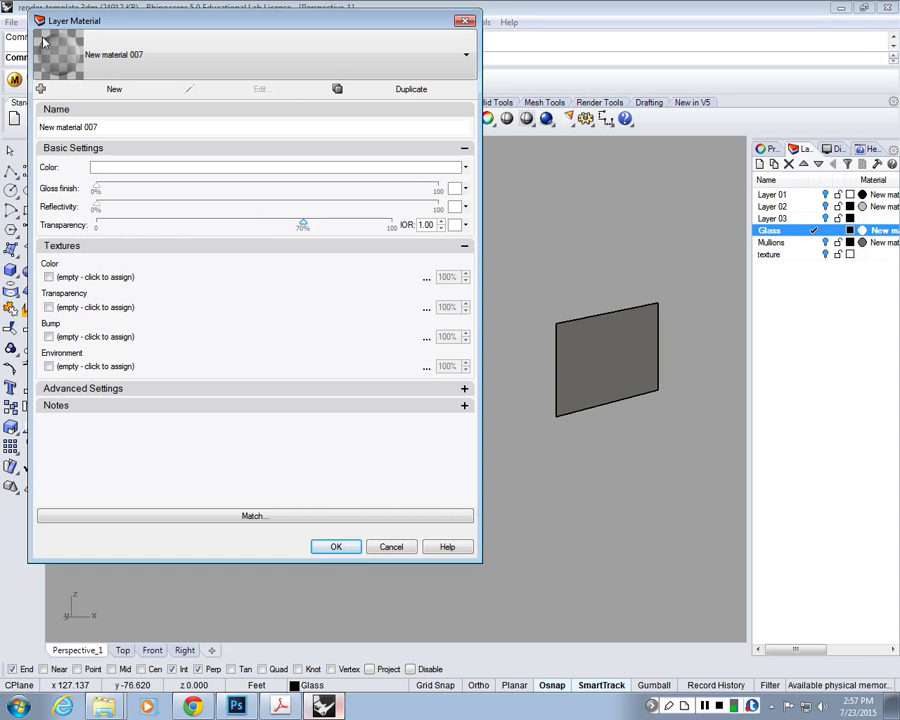
click(336, 546)
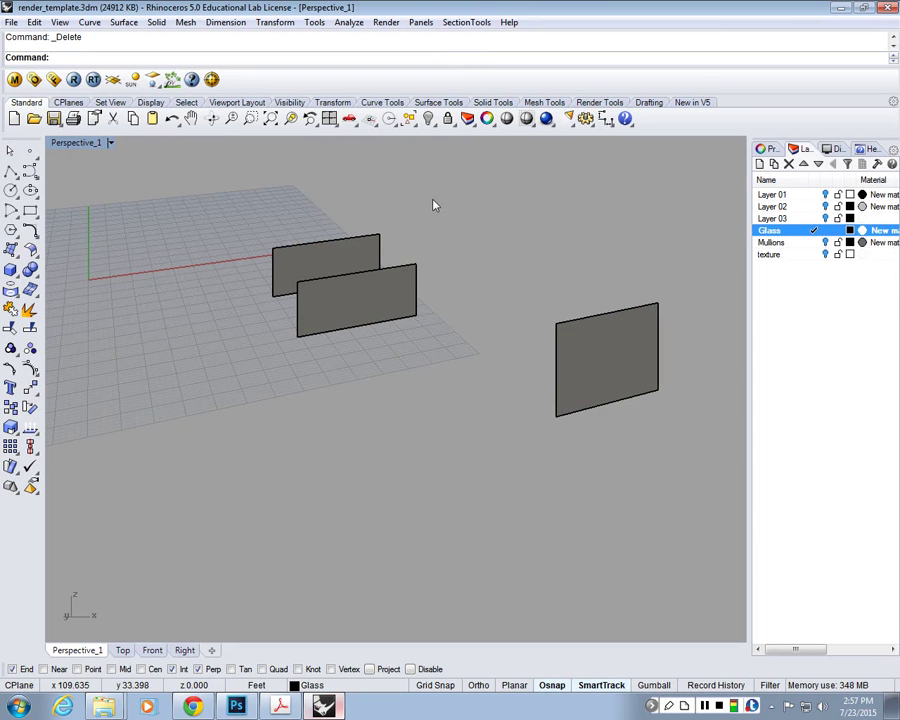
Assign the material of all three glass panes by Layer and clear the selection
right_drag(438, 197, 442, 267)
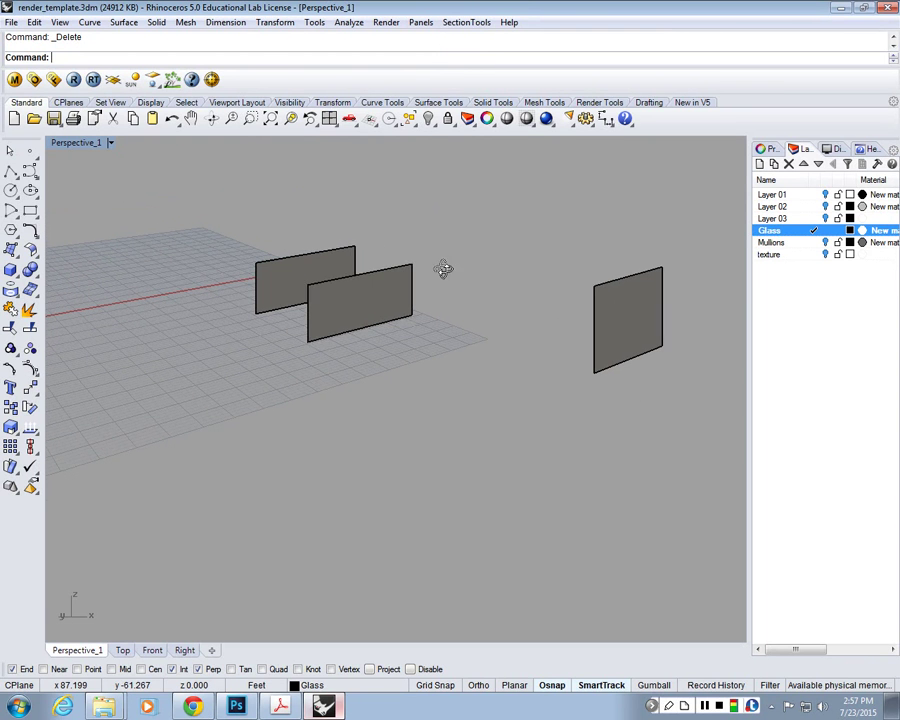
click(348, 296)
shift+click(323, 264)
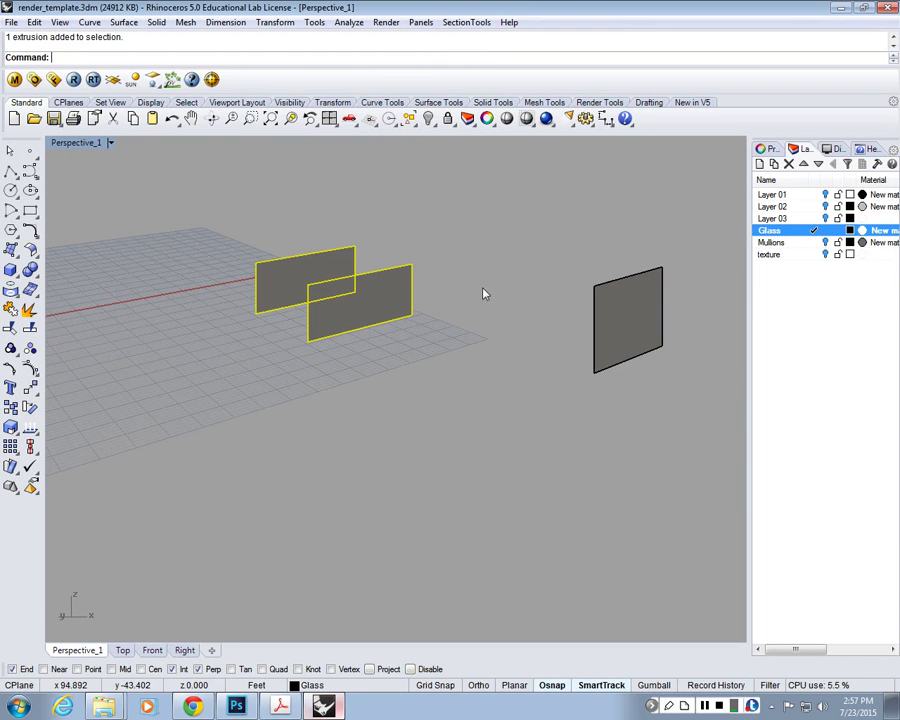
shift+click(600, 305)
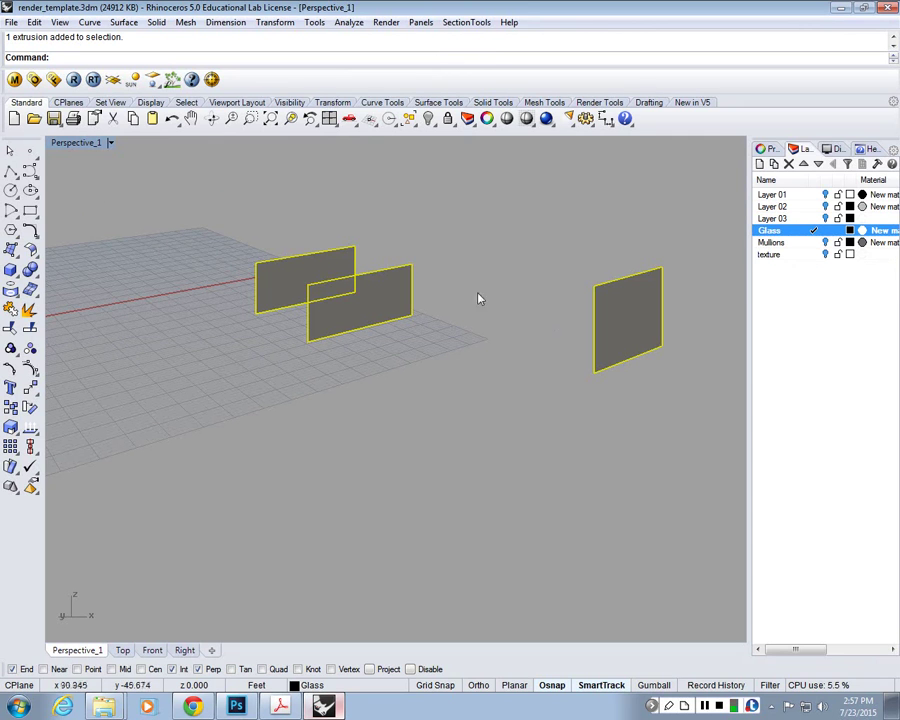
click(772, 150)
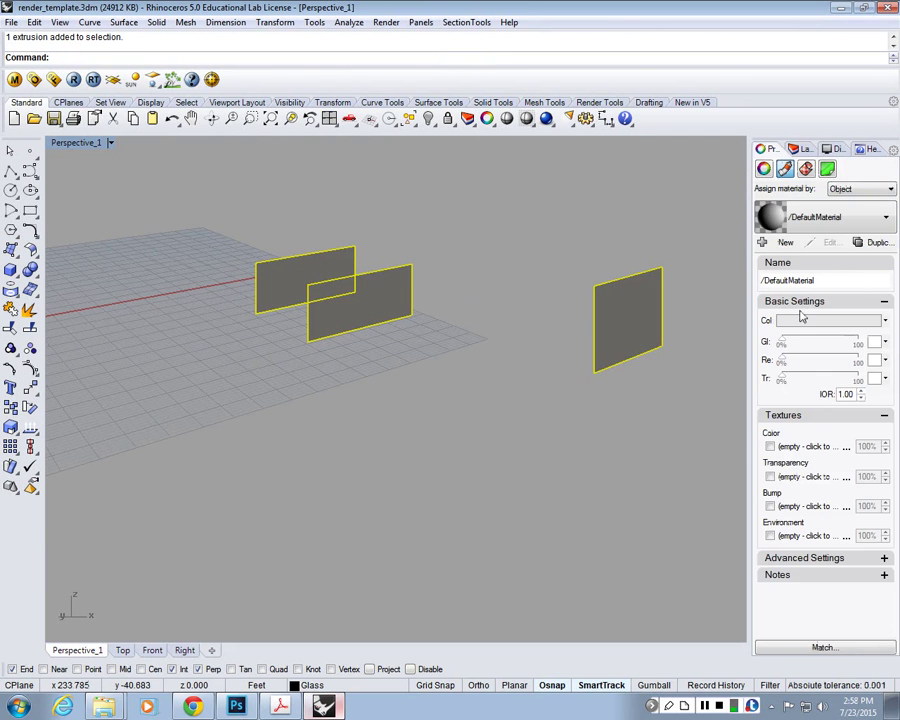
click(764, 169)
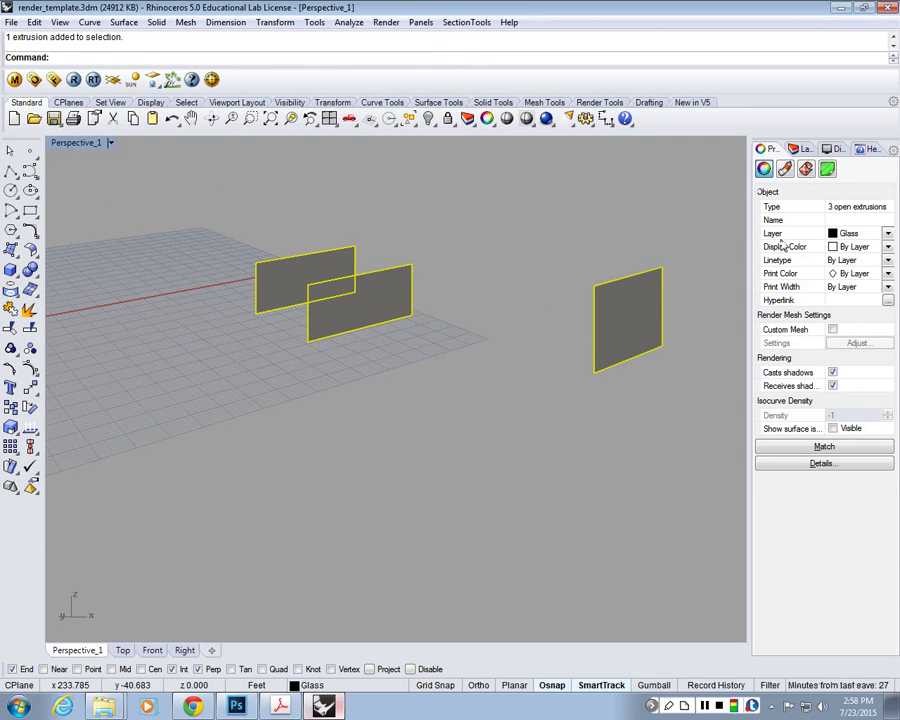
click(787, 171)
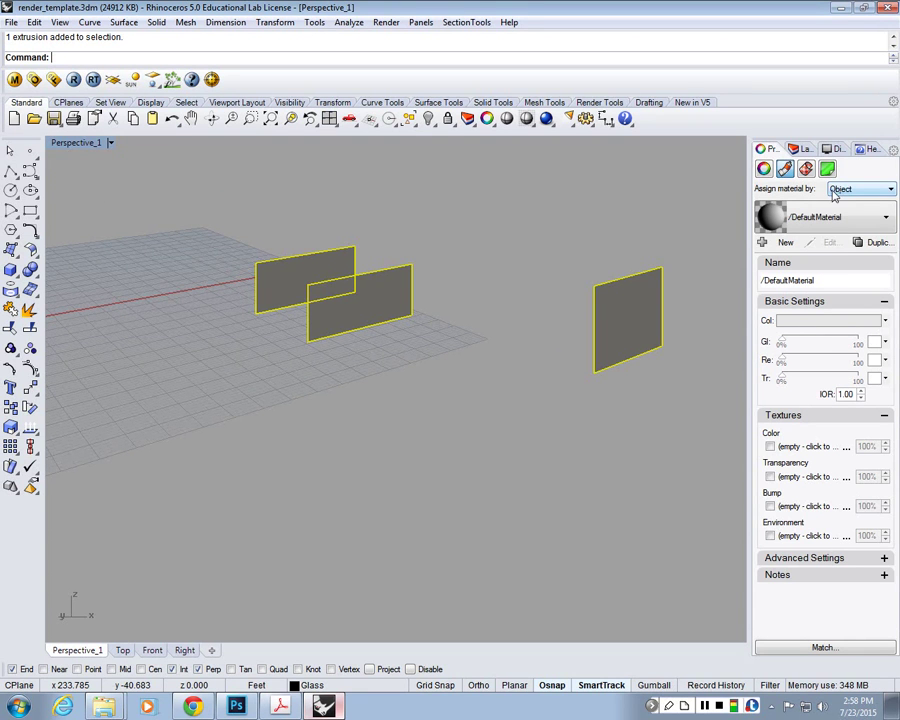
click(838, 190)
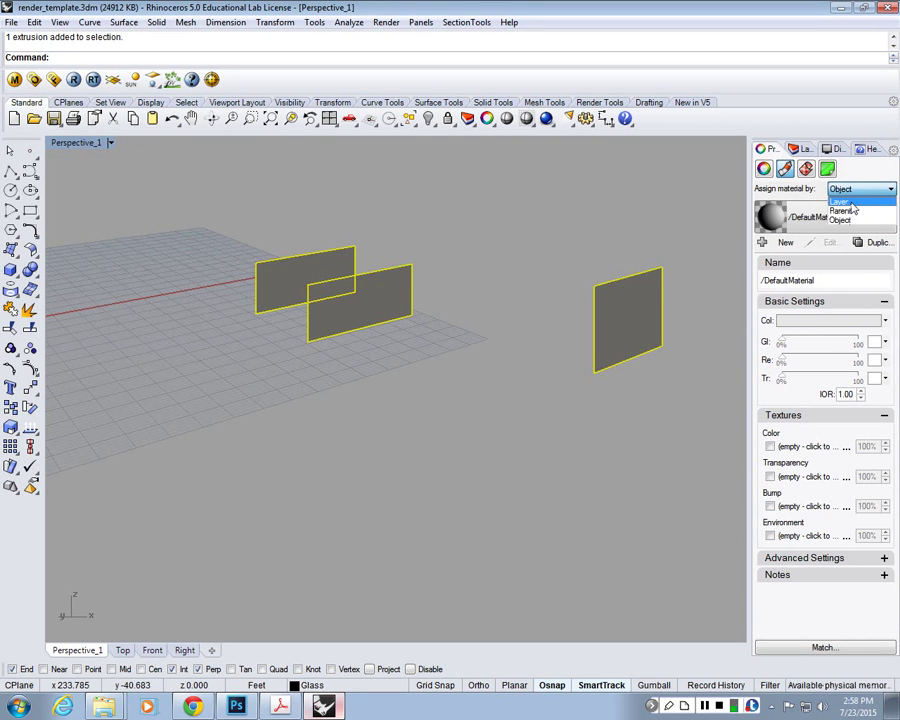
click(852, 204)
click(508, 439)
right_drag(508, 432, 700, 270)
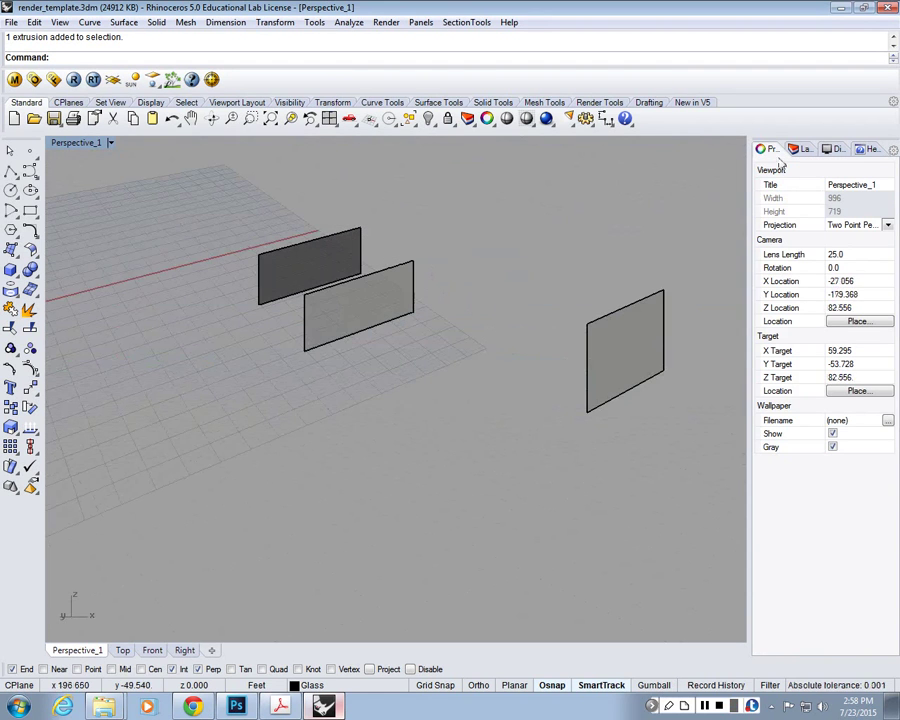
Turn the Mullions, texture, Layer 03, Layer 02 and Layer 01 layers back on
click(801, 148)
click(825, 242)
click(825, 254)
click(826, 218)
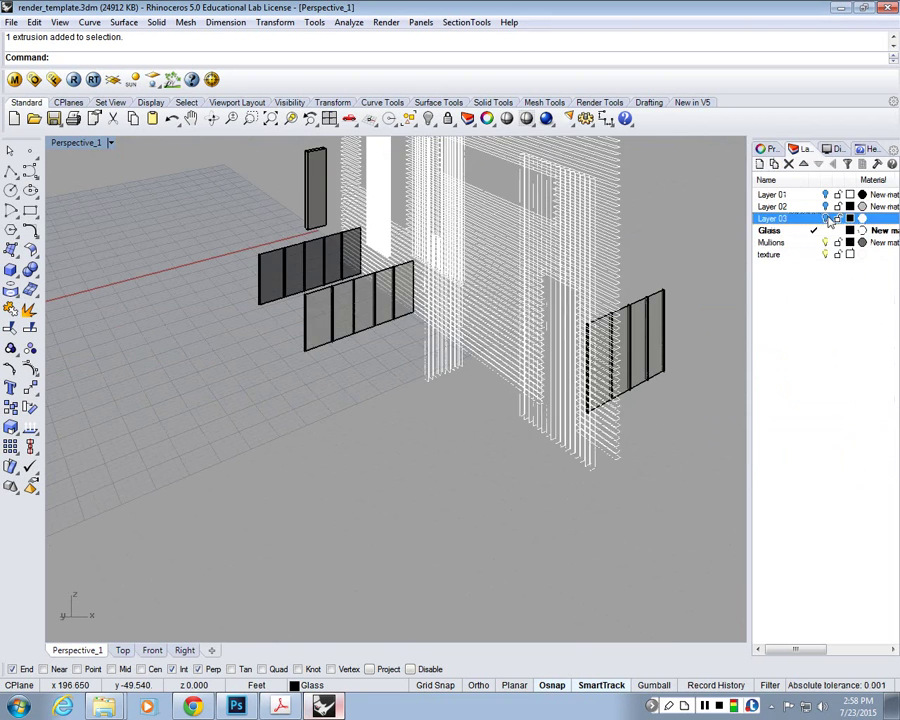
click(825, 206)
click(825, 194)
Examine the glazed box's transparency up close and within the whole building in the Perspective view
right_drag(550, 366, 397, 321)
scroll(547, 301, up, 2)
scroll(537, 301, up, 3)
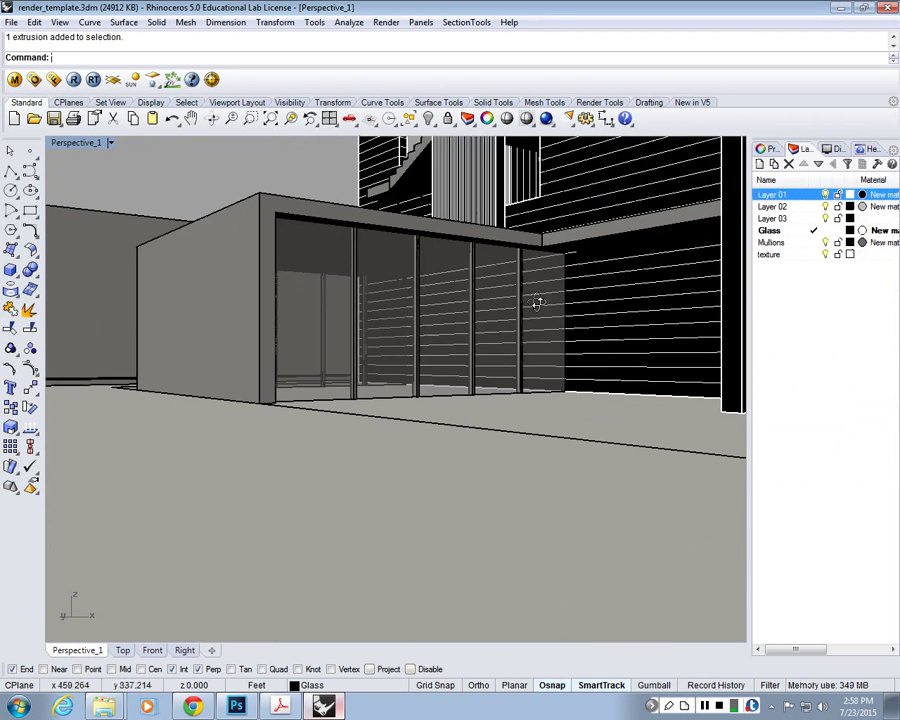
right_drag(537, 303, 544, 309)
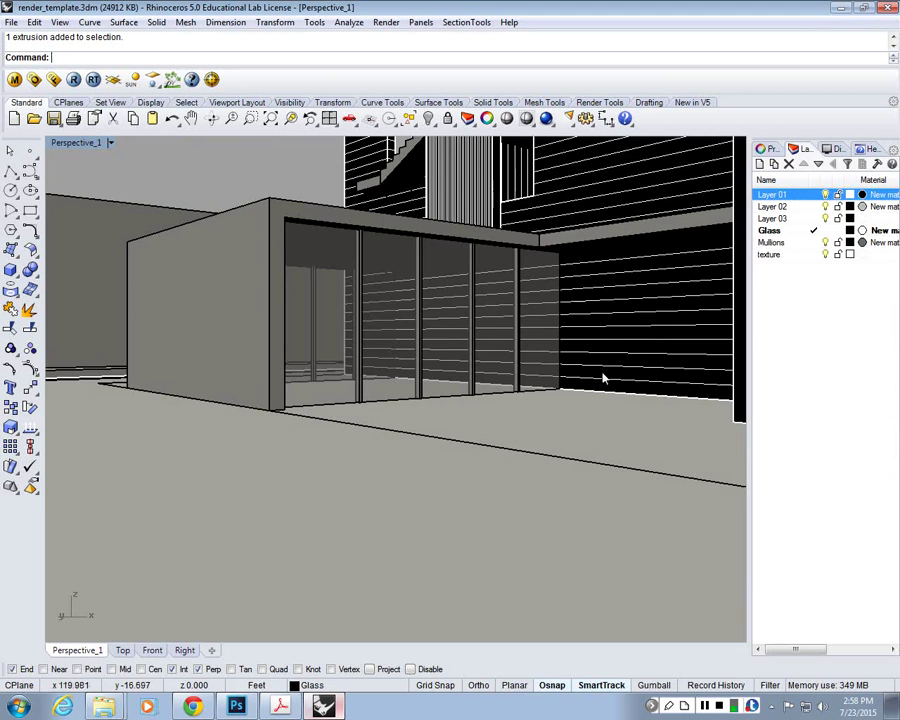
scroll(381, 306, down, 6)
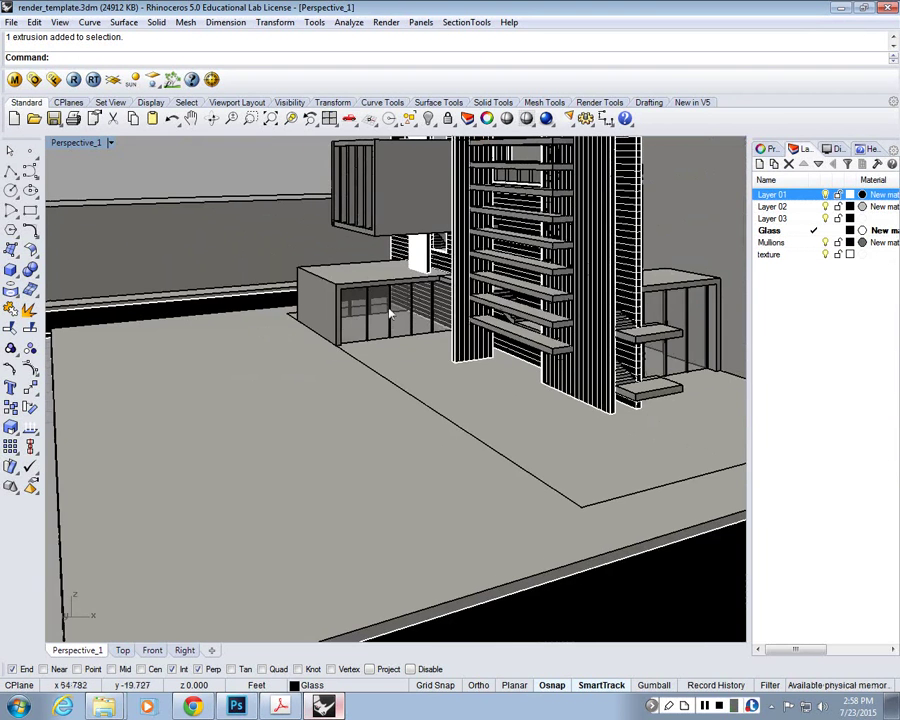
scroll(381, 308, up, 5)
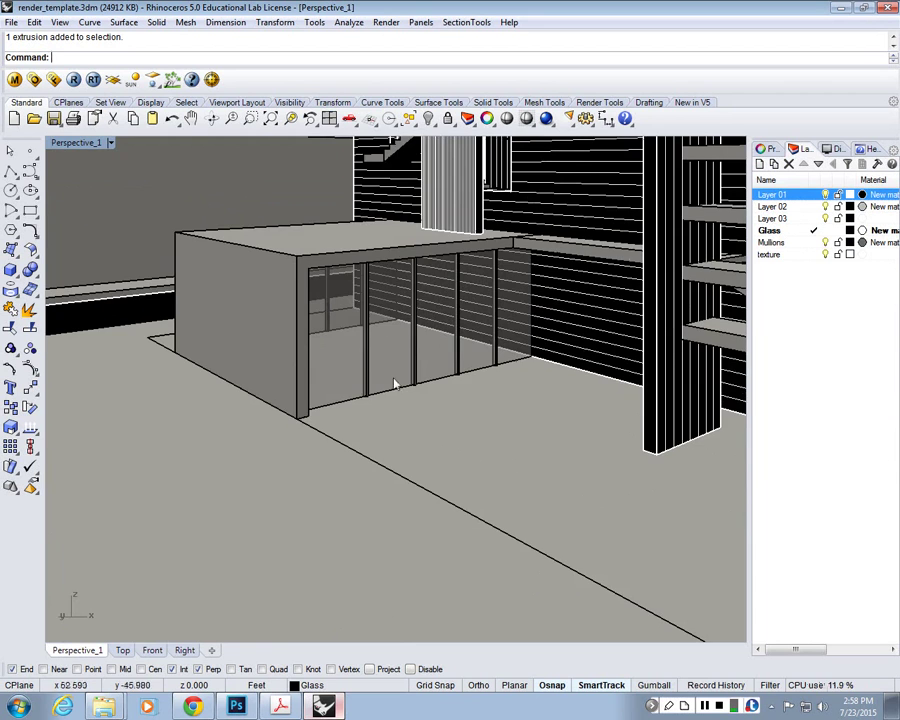
scroll(418, 352, up, 5)
scroll(365, 353, down, 5)
right_drag(365, 353, 394, 303)
scroll(414, 341, down, 3)
scroll(393, 303, down, 8)
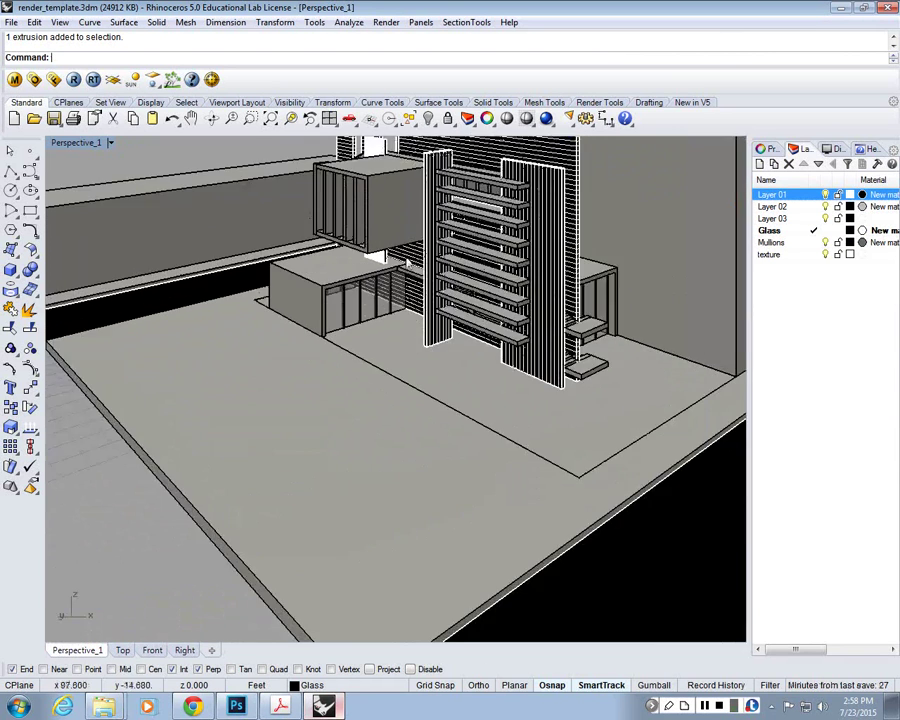
scroll(412, 228, down, 3)
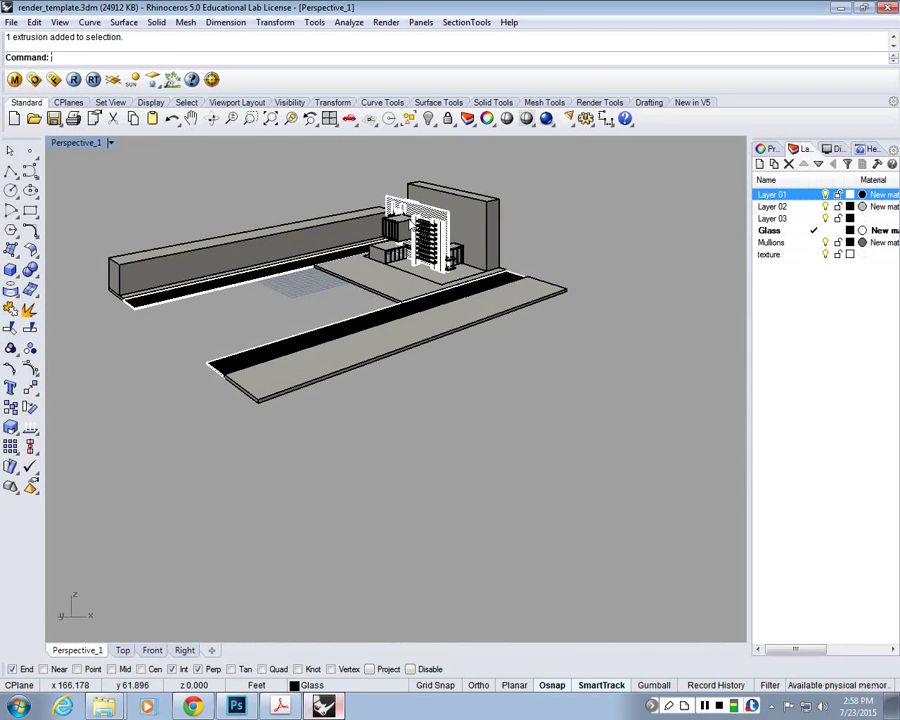
Draw a closed rectangular polyline 4 ft wide and 8 ft tall in the Front view, in the empty space above the long wall
double_click(76, 142)
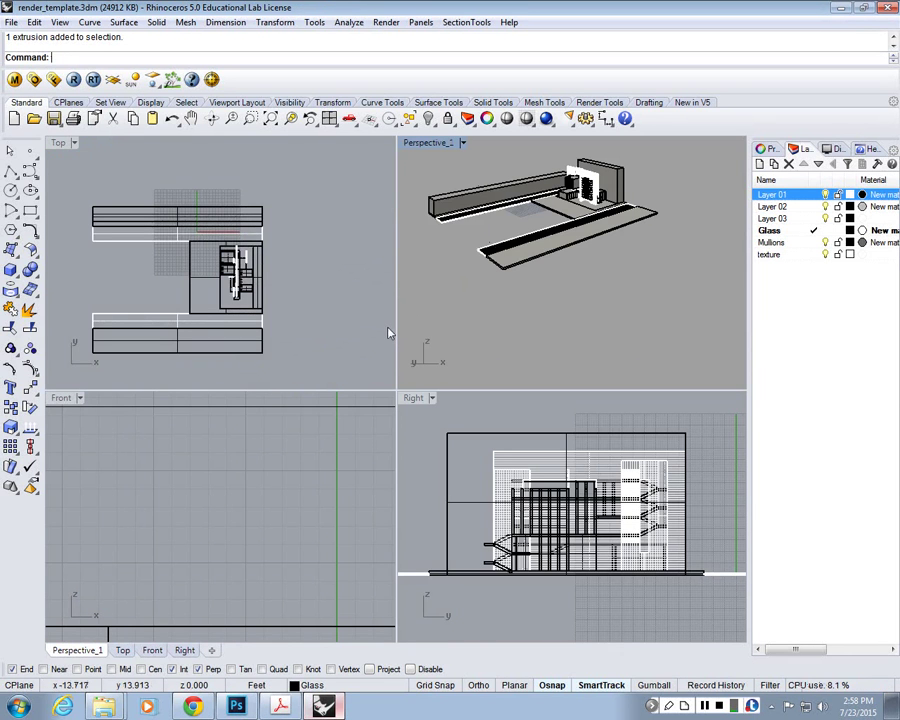
double_click(65, 398)
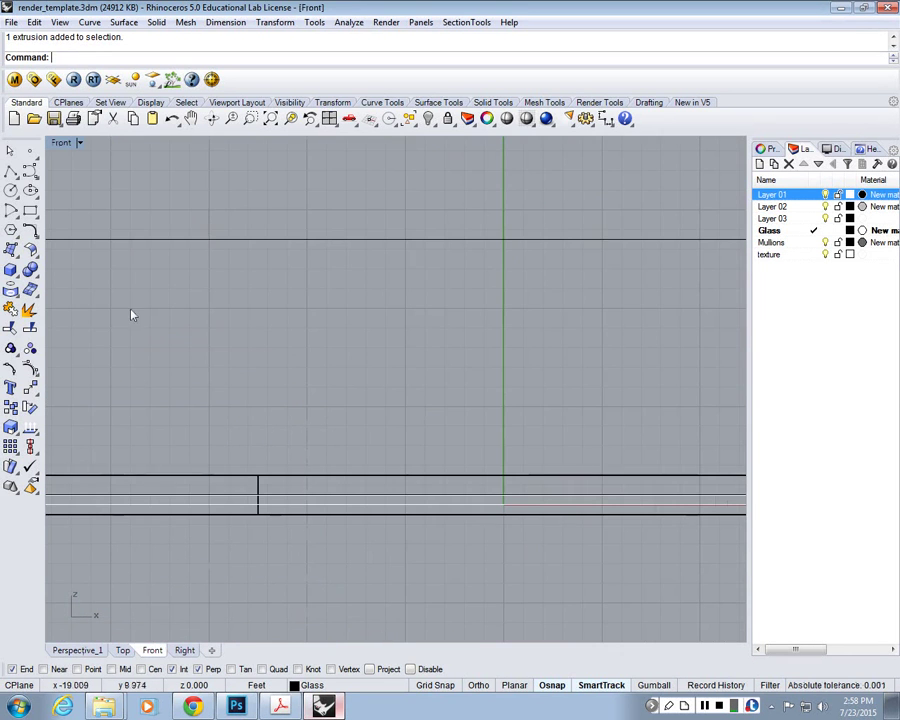
scroll(354, 438, up, 3)
right_drag(237, 446, 707, 553)
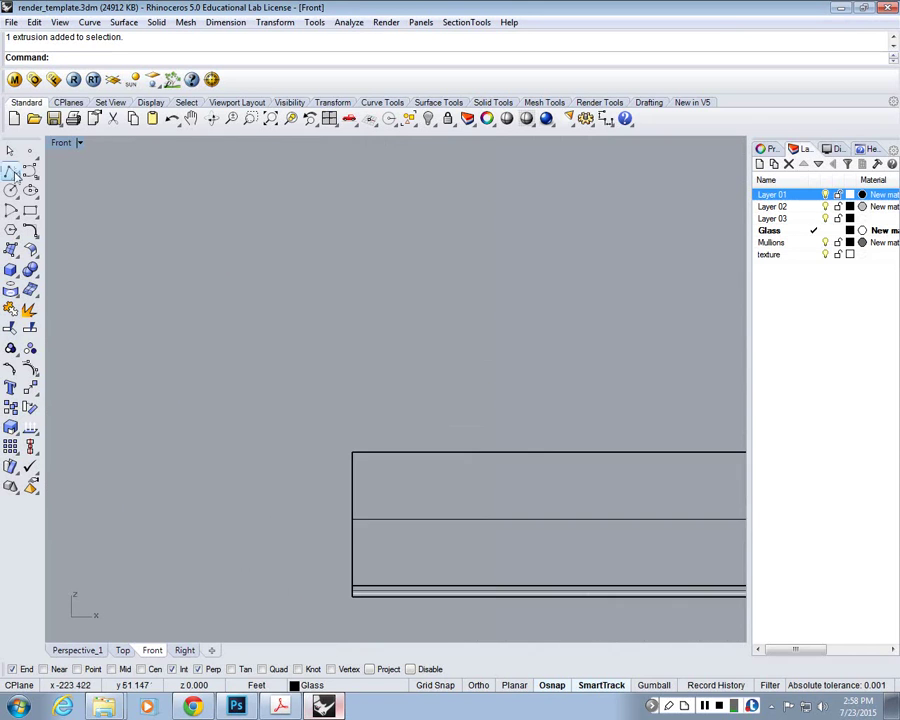
click(12, 173)
click(349, 376)
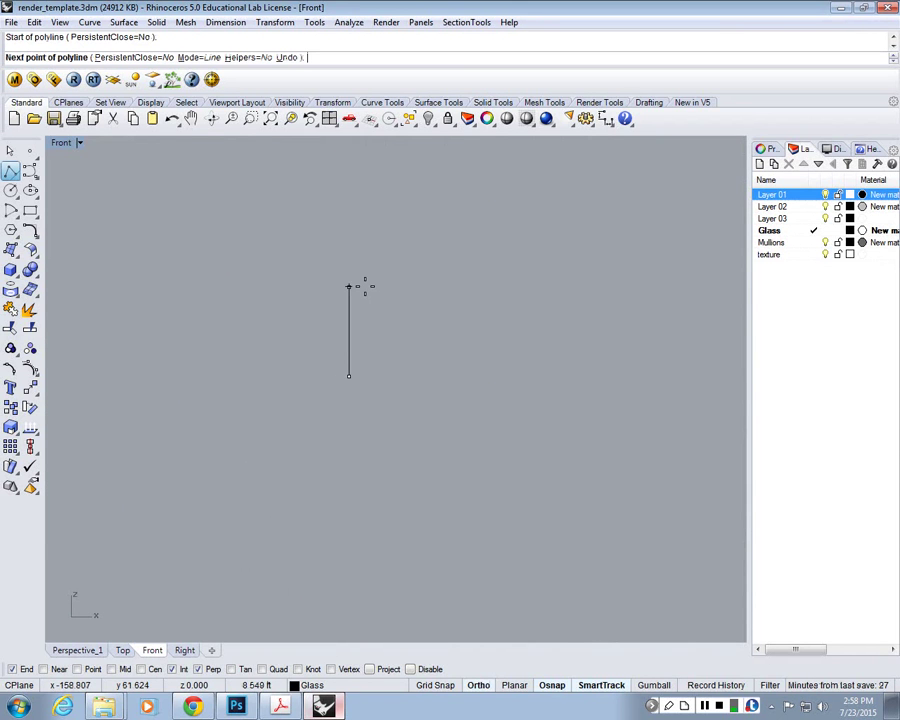
text(8)
key(Return)
click(364, 289)
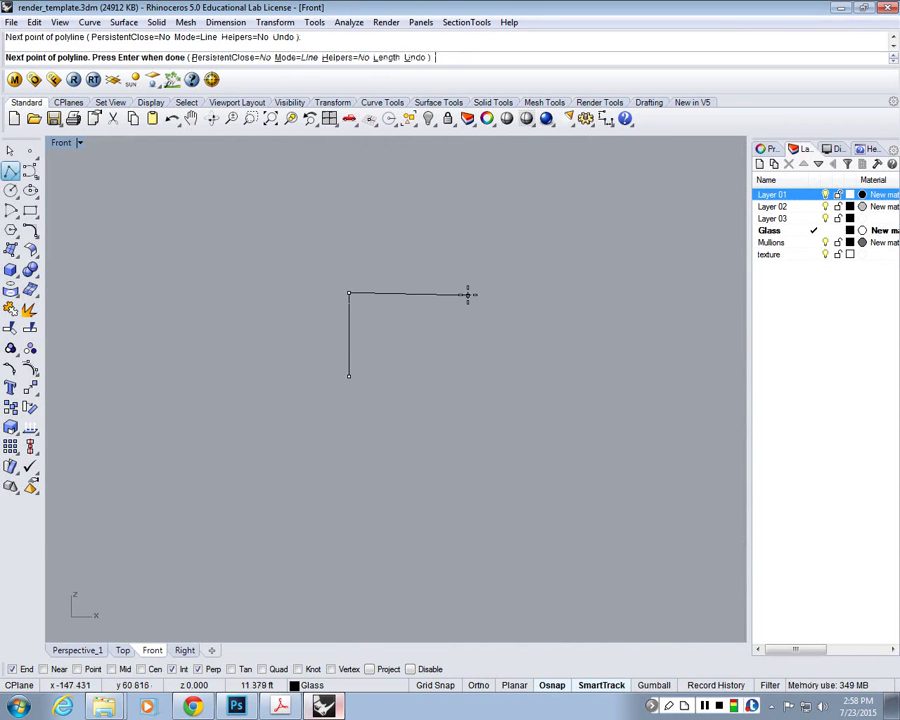
click(390, 293)
text(8)
key(Return)
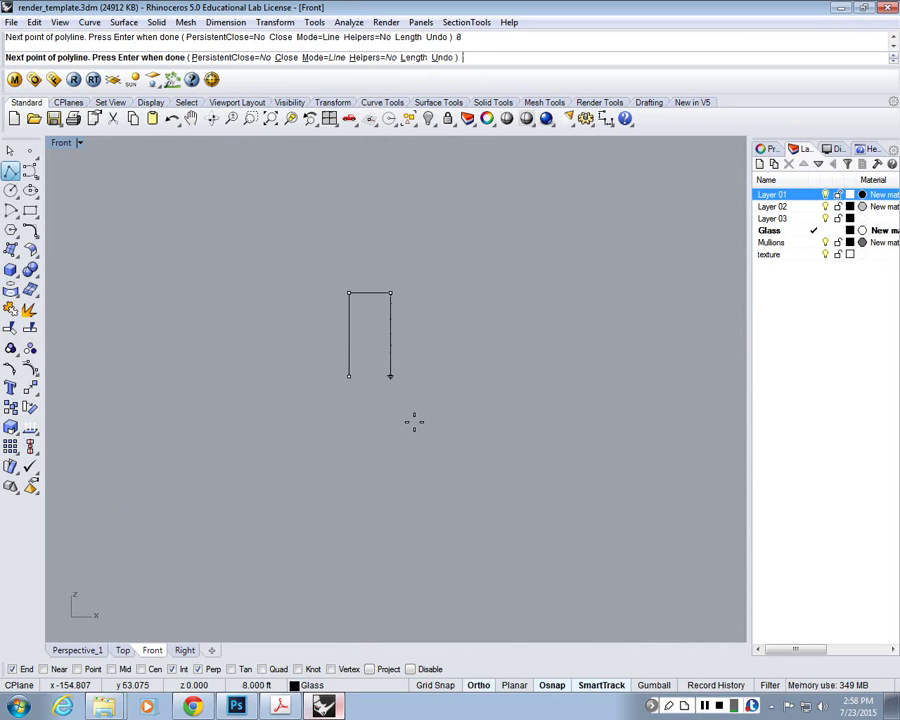
shift+click(414, 422)
text(c)
key(Return)
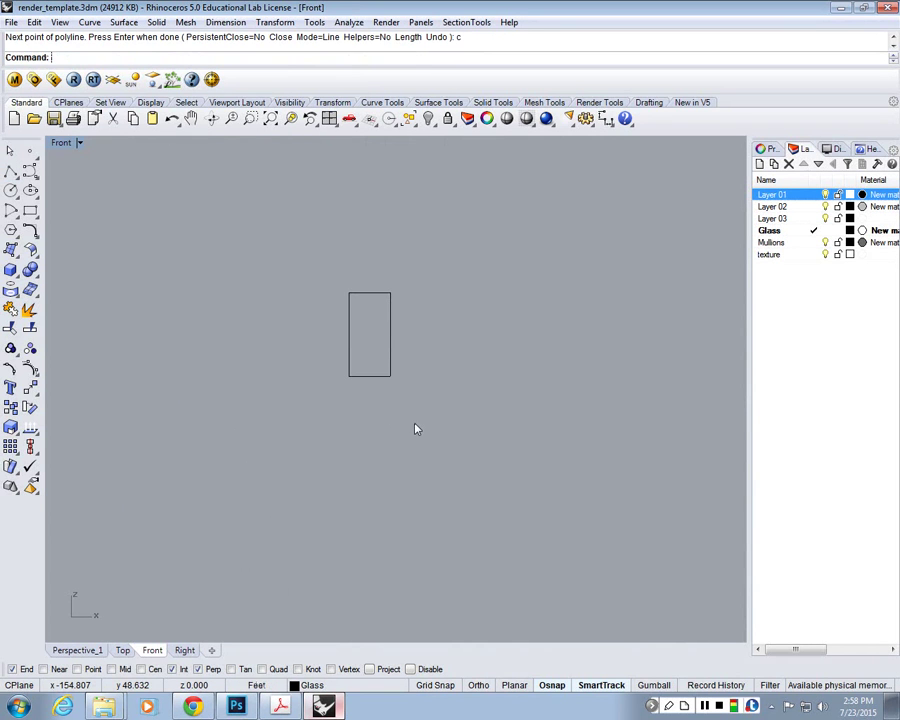
Extrude the 4 by 8 ft rectangle into a solid panel 4 inches thick, working in the Perspective_1 view
drag(415, 424, 64, 150)
double_click(63, 145)
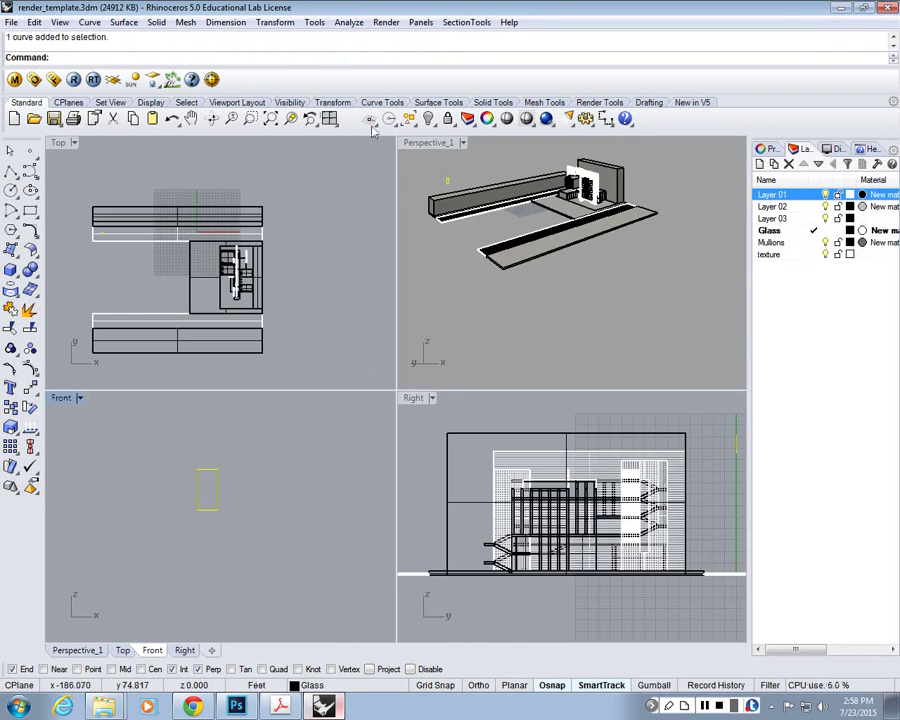
double_click(420, 142)
right_drag(280, 385, 320, 397)
text(z)
key(Return)
text(s)
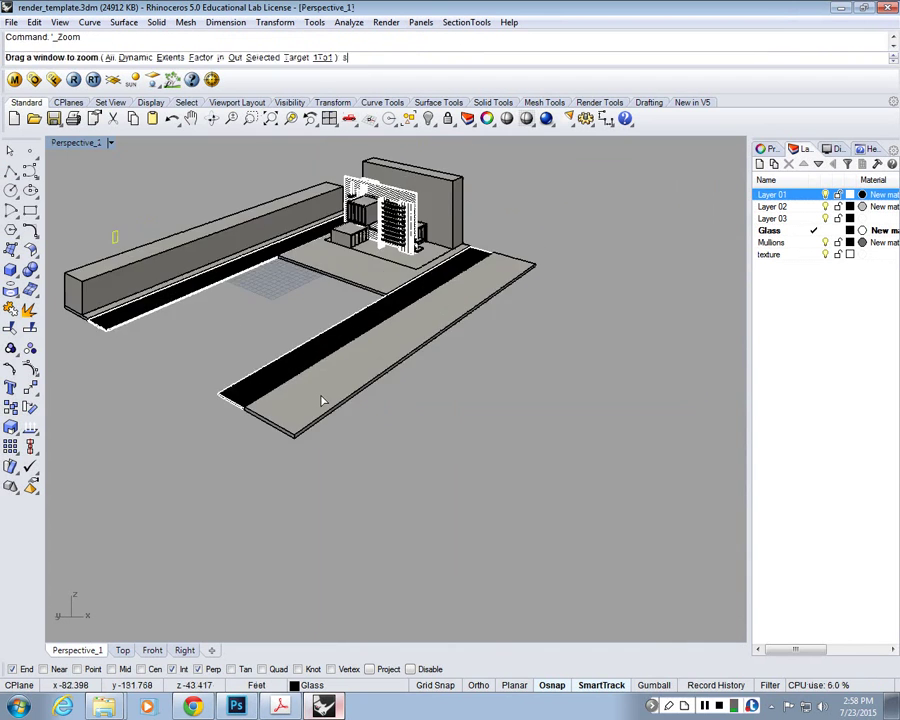
key(Return)
text(Er)
text(tru)
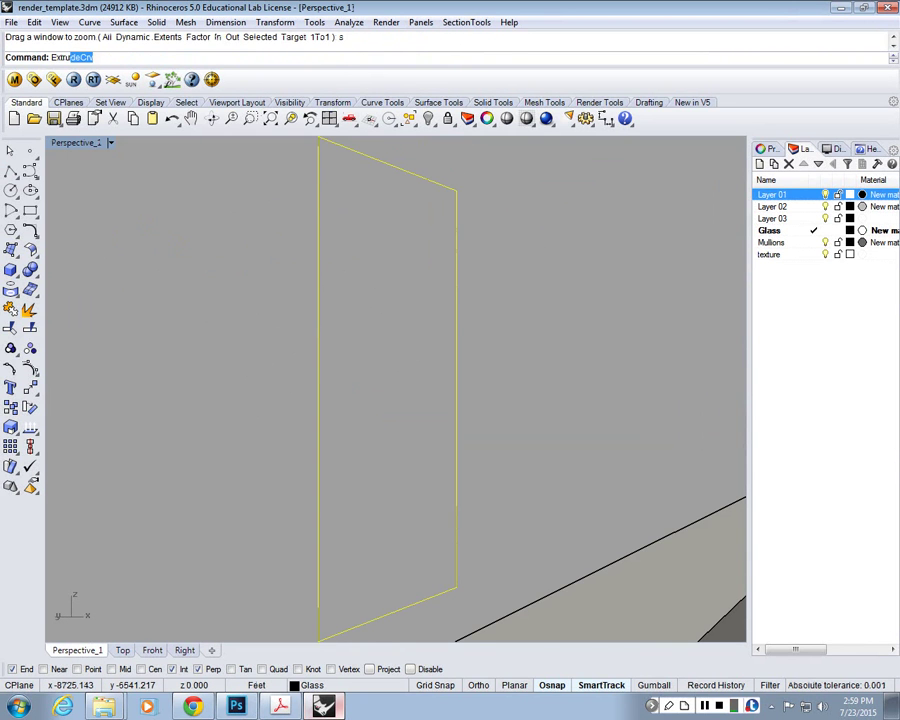
key(Return)
scroll(440, 388, down, 8)
right_drag(436, 389, 353, 394)
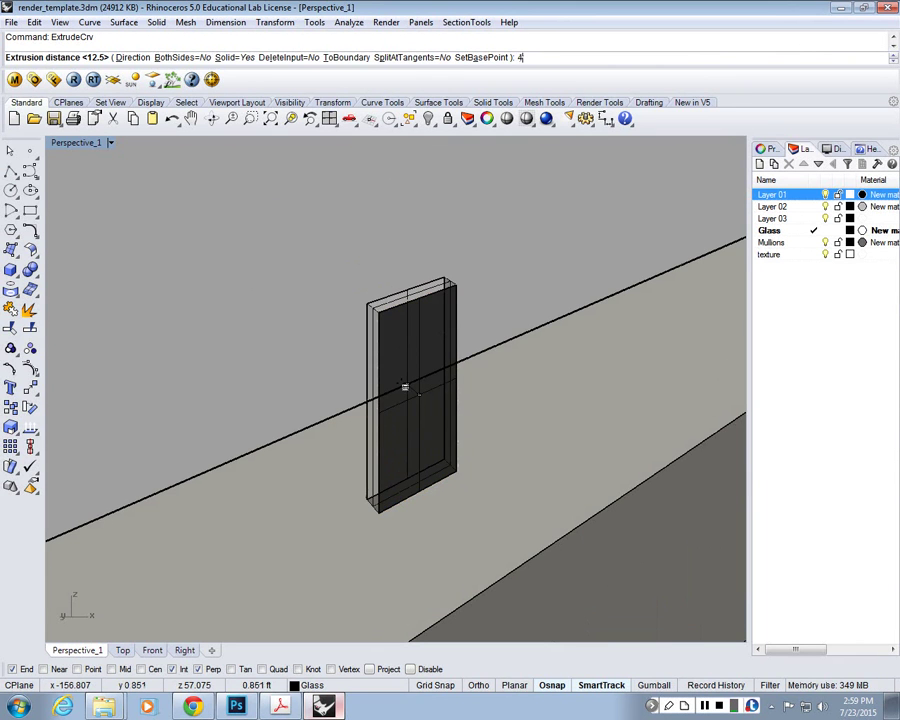
key(Return)
Shell the panel with a 2-inch thickness, removing its front and back faces to leave an open frame
right_drag(407, 392, 376, 416)
click(394, 403)
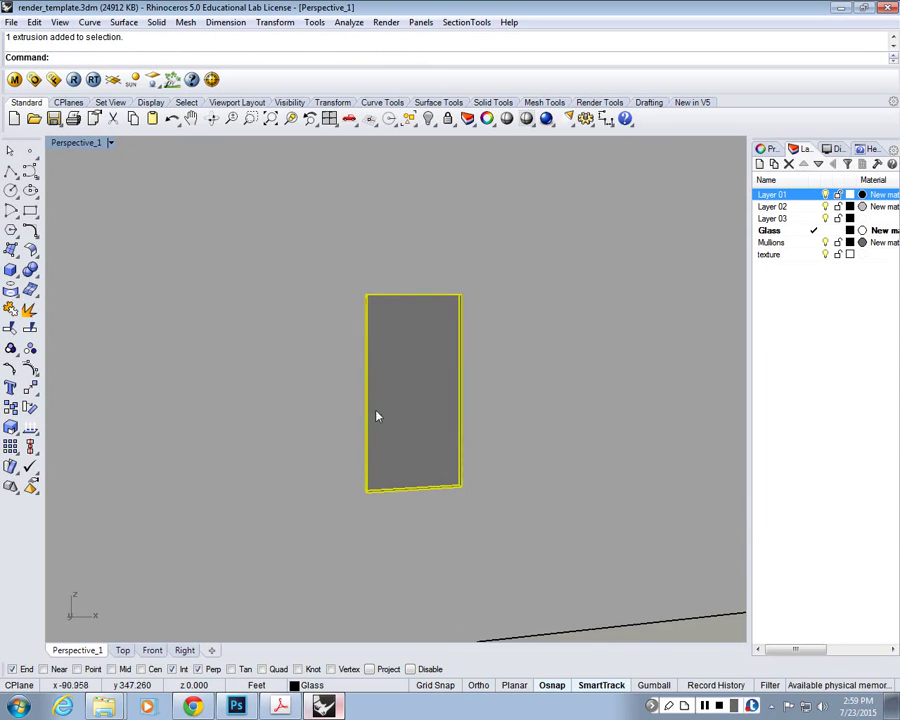
scroll(381, 385, up, 4)
click(499, 463)
mouse_move(499, 463)
right_down()
mouse_move(506, 467)
mouse_move(493, 469)
right_up()
text(Shell)
key(Return)
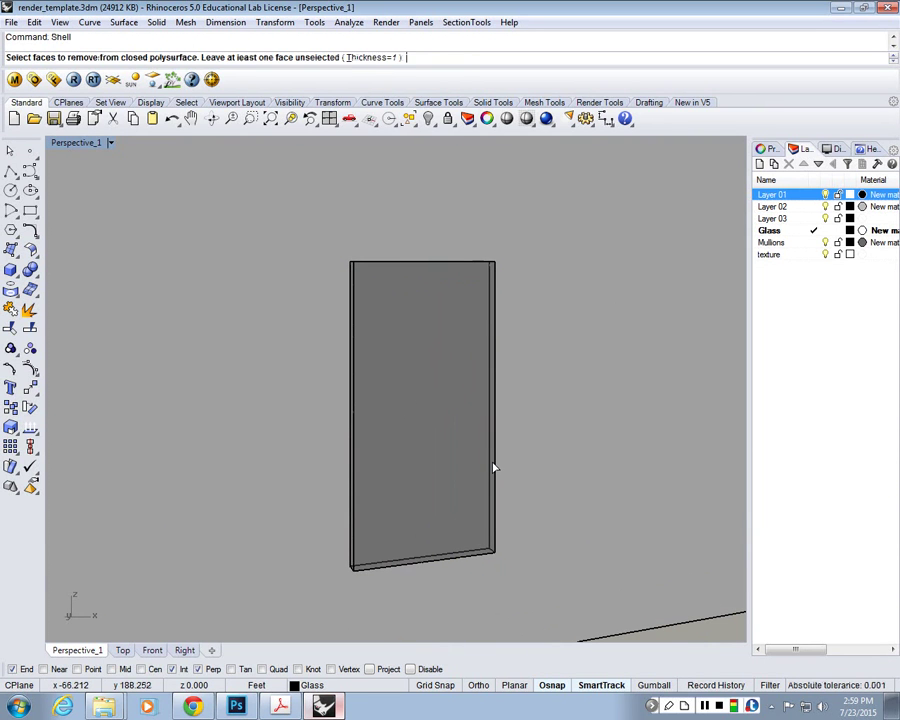
click(372, 58)
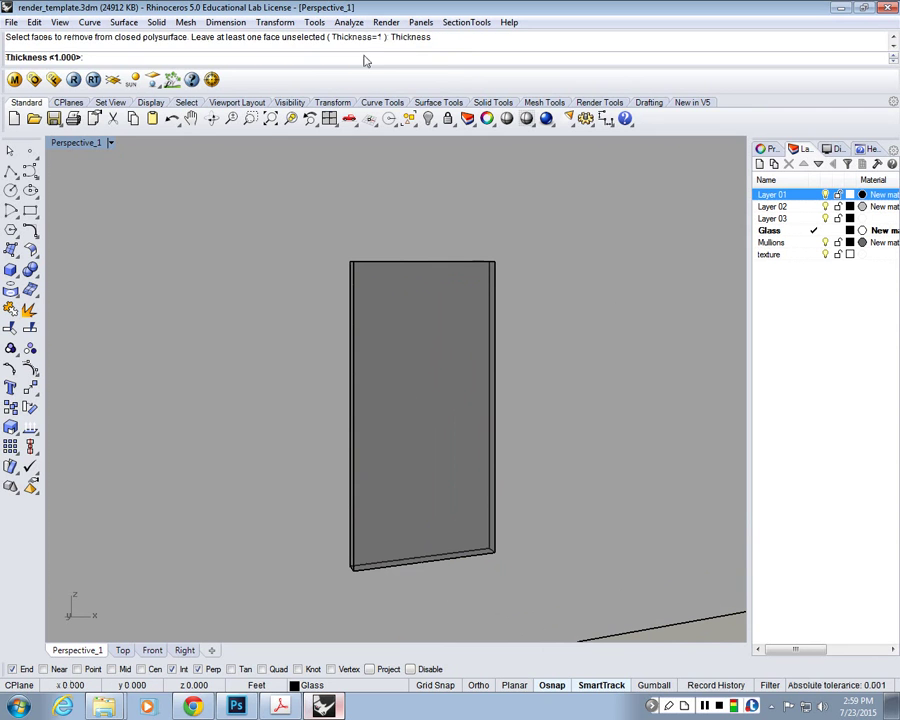
text(2)
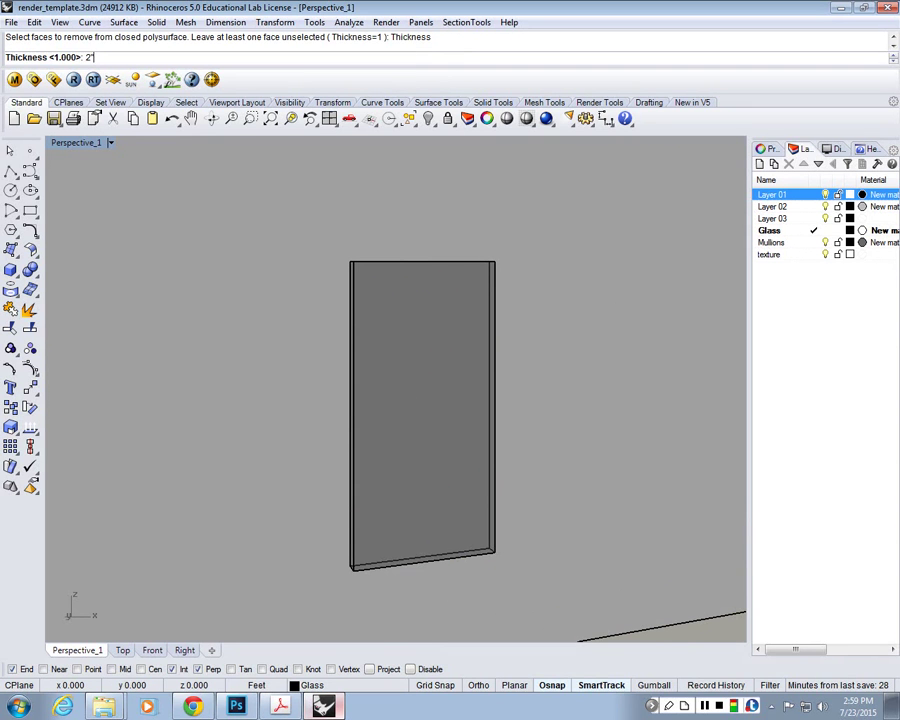
text(")
key(Return)
click(430, 345)
right_drag(430, 345, 532, 373)
key(Return)
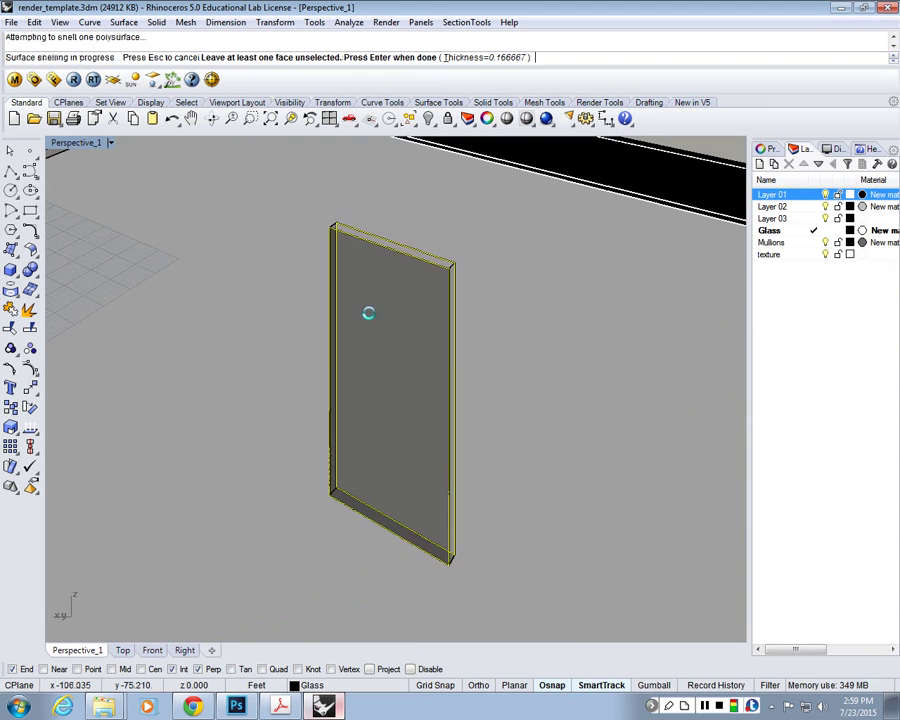
Switch the Perspective_1 viewport to the standard Perspective view while working at the frame's lower edge
right_drag(366, 255, 333, 415)
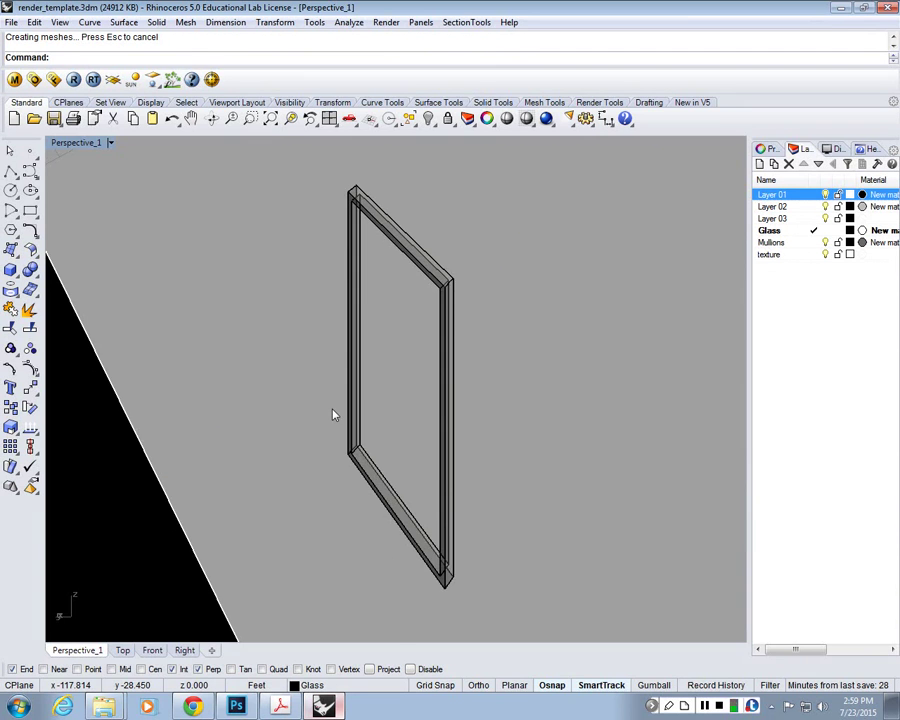
right_drag(333, 416, 346, 467)
scroll(375, 471, up, 3)
scroll(52, 220, down, 1)
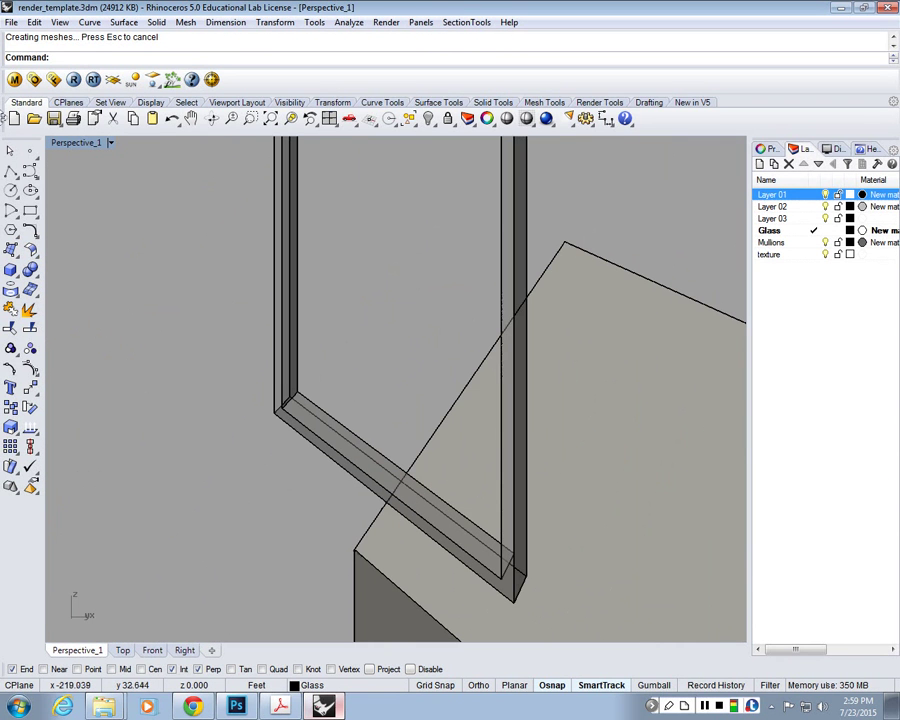
click(10, 171)
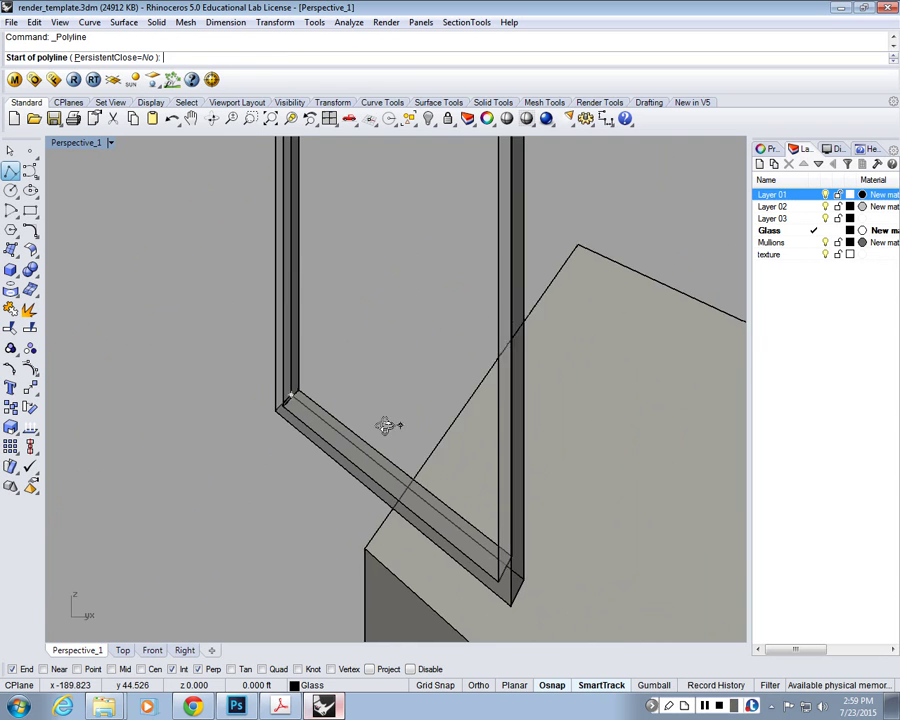
right_drag(385, 426, 237, 295)
click(76, 142)
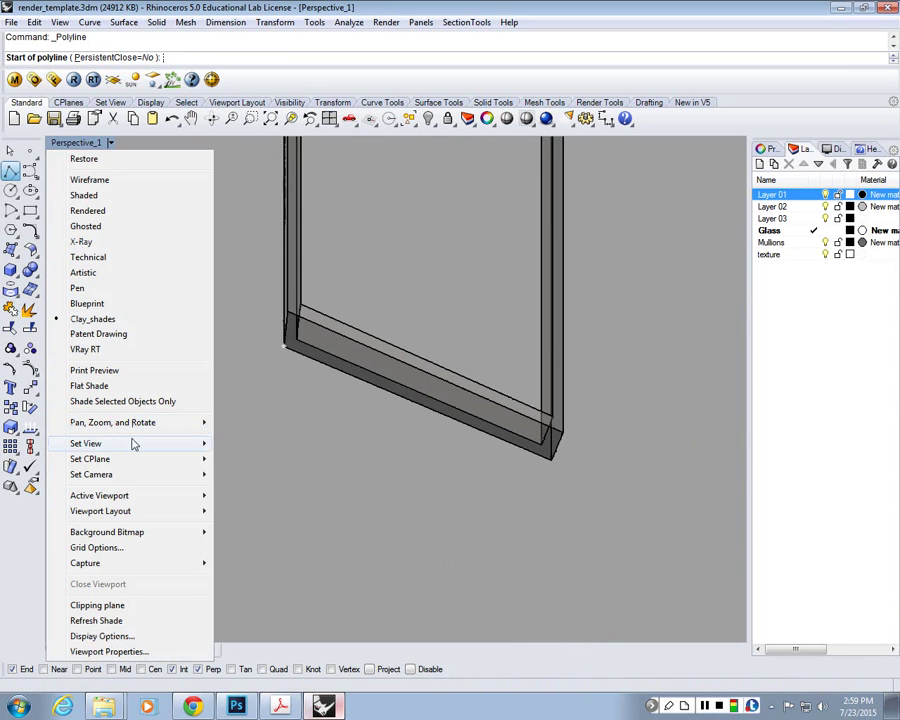
mouse_move(134, 444)
click(262, 566)
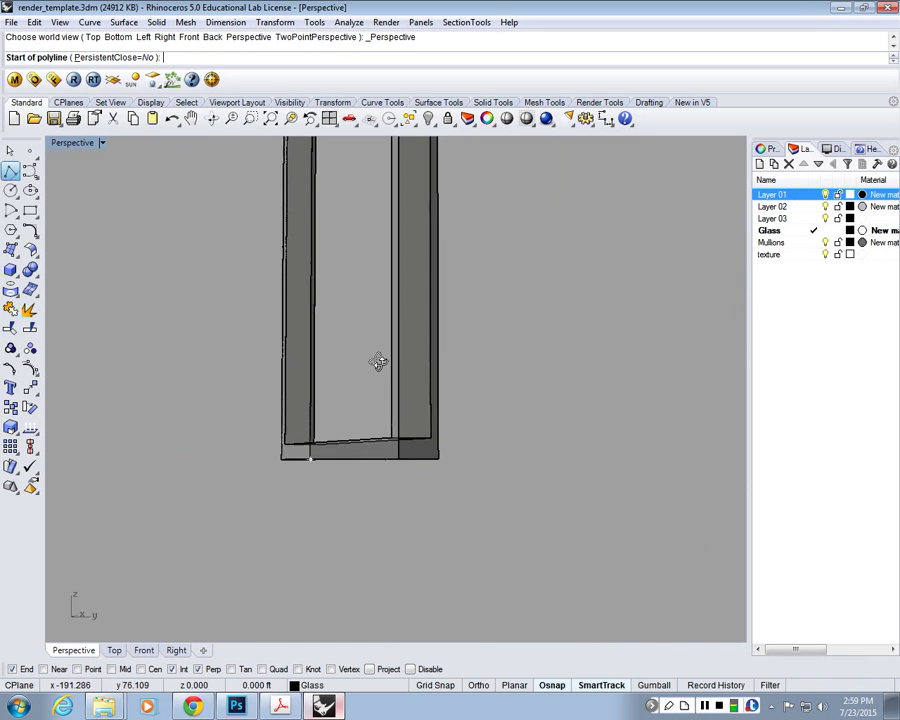
Turn on midpoint snapping and draw a 4 ft line along the middle of the frame's underside, between the end midpoints
right_drag(377, 361, 273, 569)
click(293, 541)
key(Escape)
key(Return)
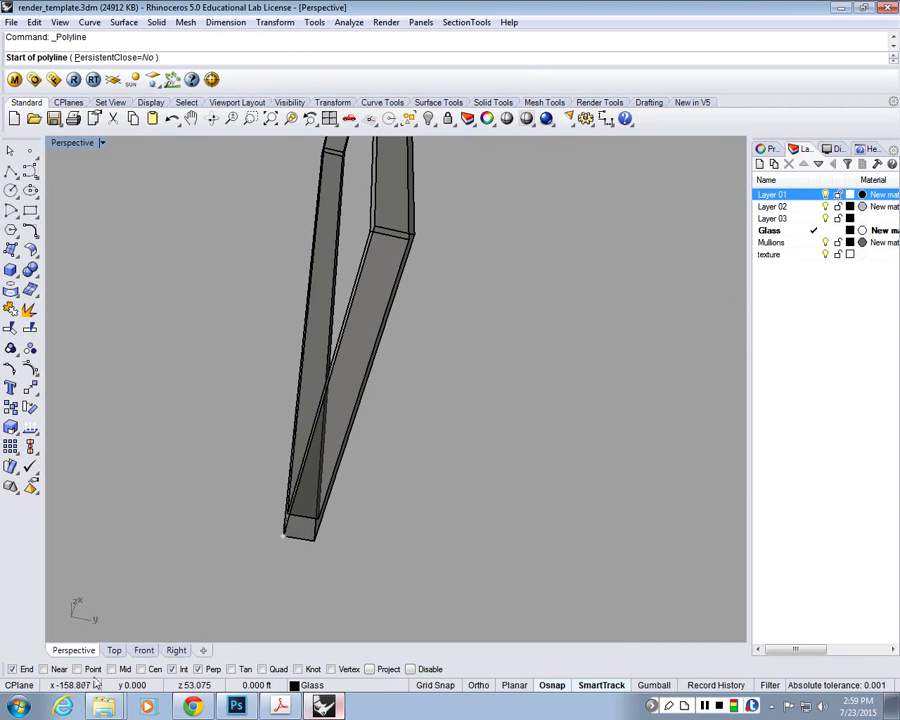
click(297, 537)
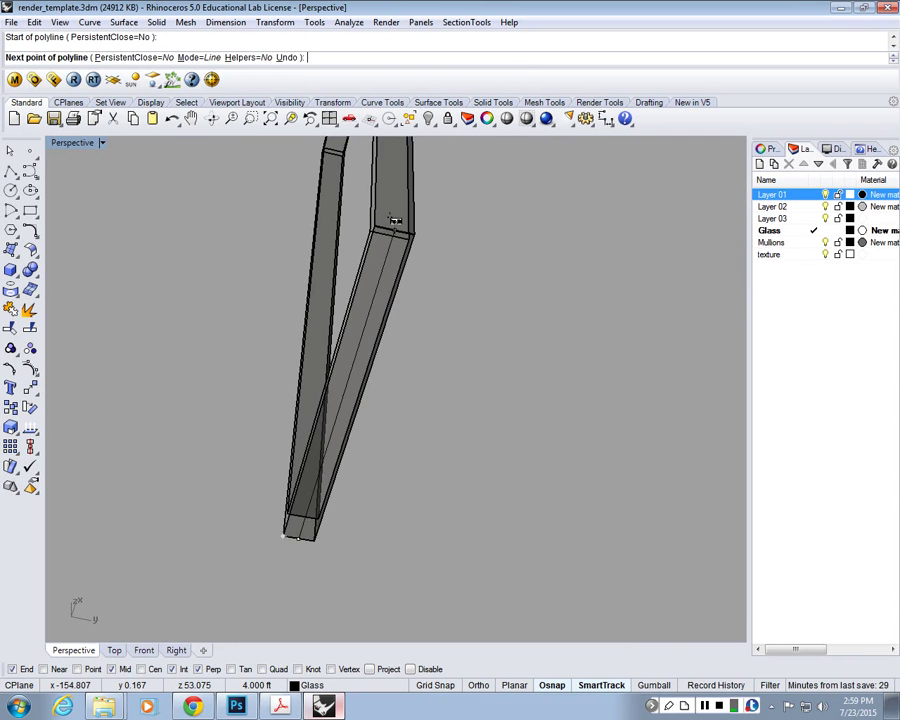
click(394, 230)
key(Return)
Extrude the line upward to the frame's top corner as the glass pane
click(385, 262)
right_drag(385, 262, 438, 430)
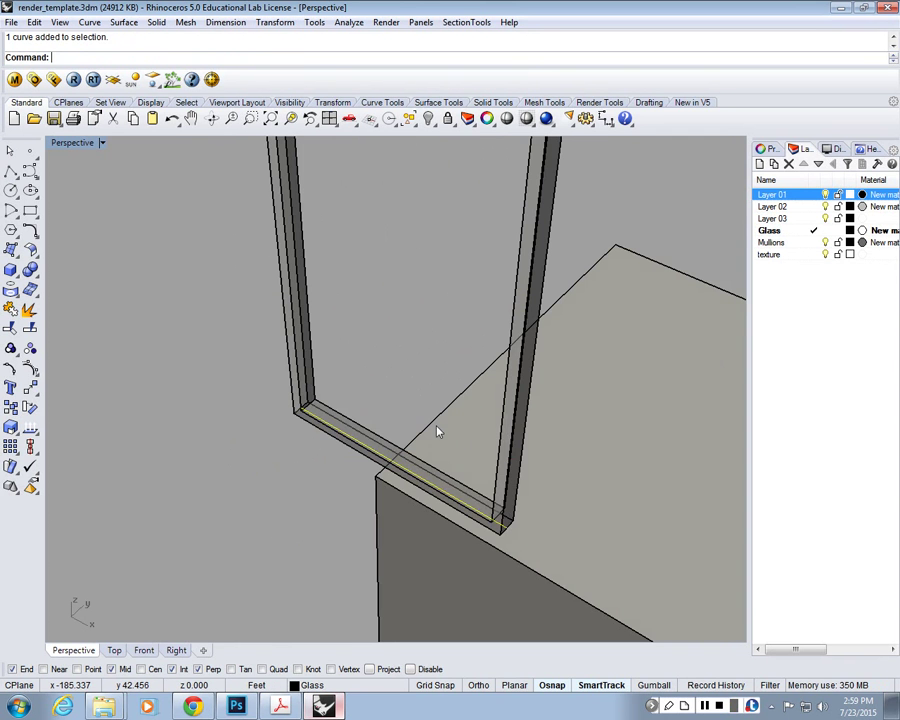
text(E)
key(Return)
scroll(437, 428, down, 3)
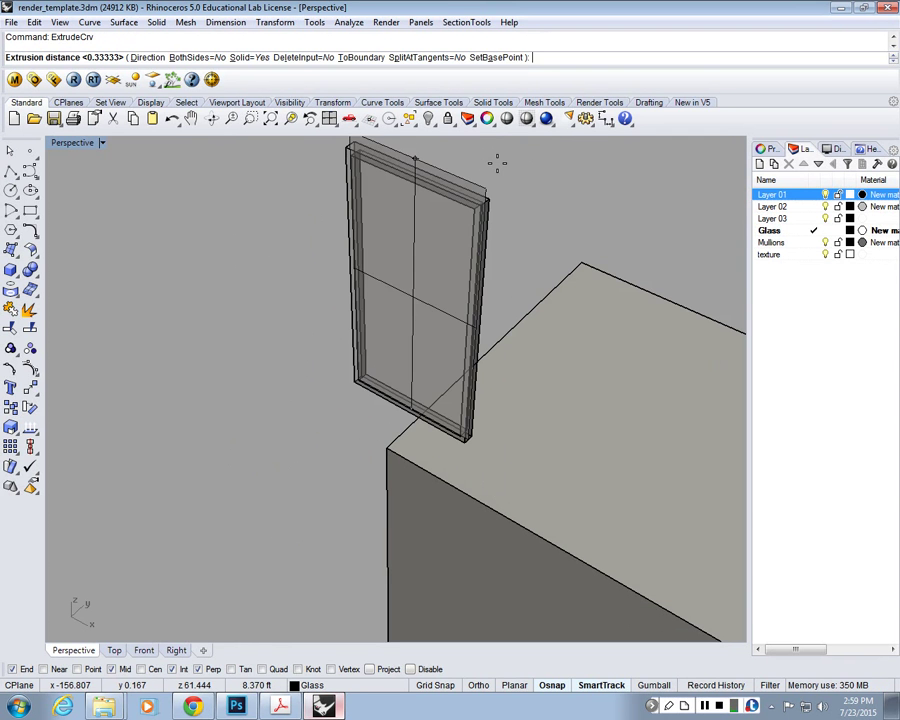
click(488, 200)
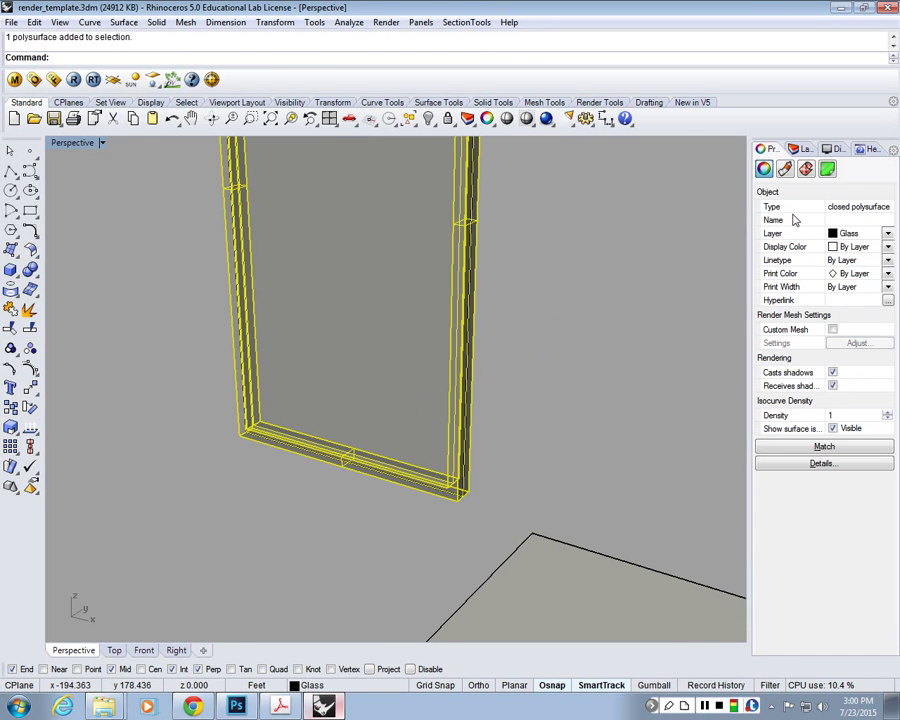
Assign the window frame to the Mullions layer and inspect it from several sides
click(844, 233)
click(856, 296)
click(567, 282)
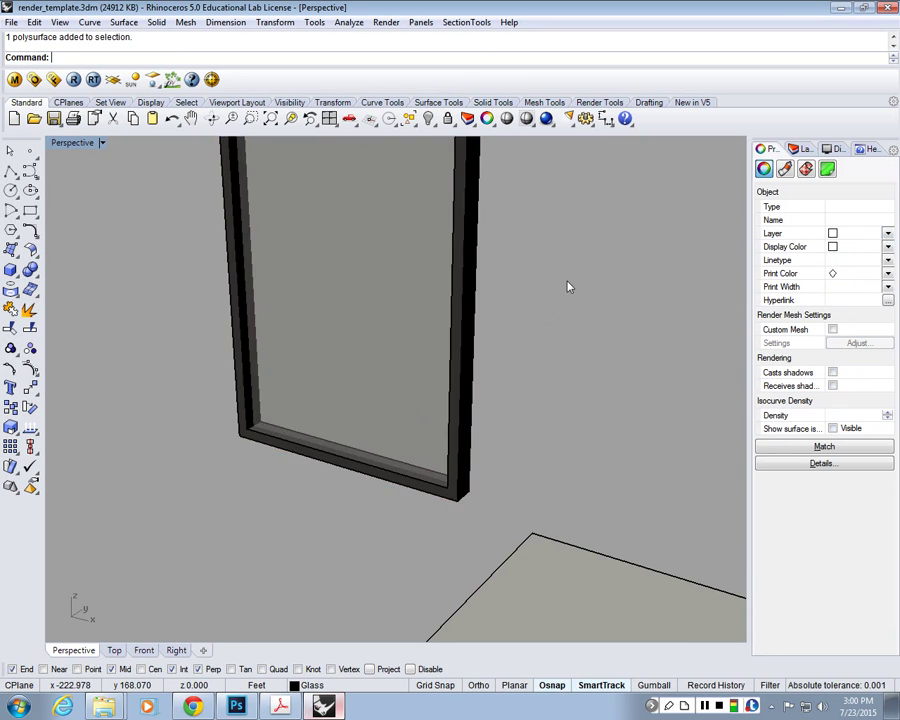
scroll(639, 394, down, 3)
scroll(532, 289, up, 2)
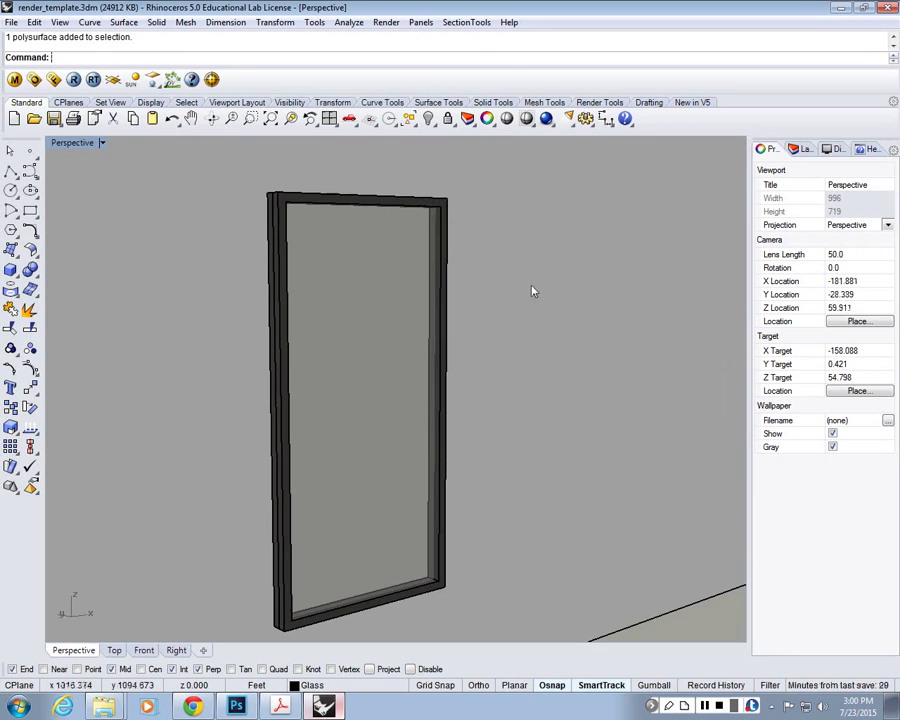
right_drag(537, 301, 498, 502)
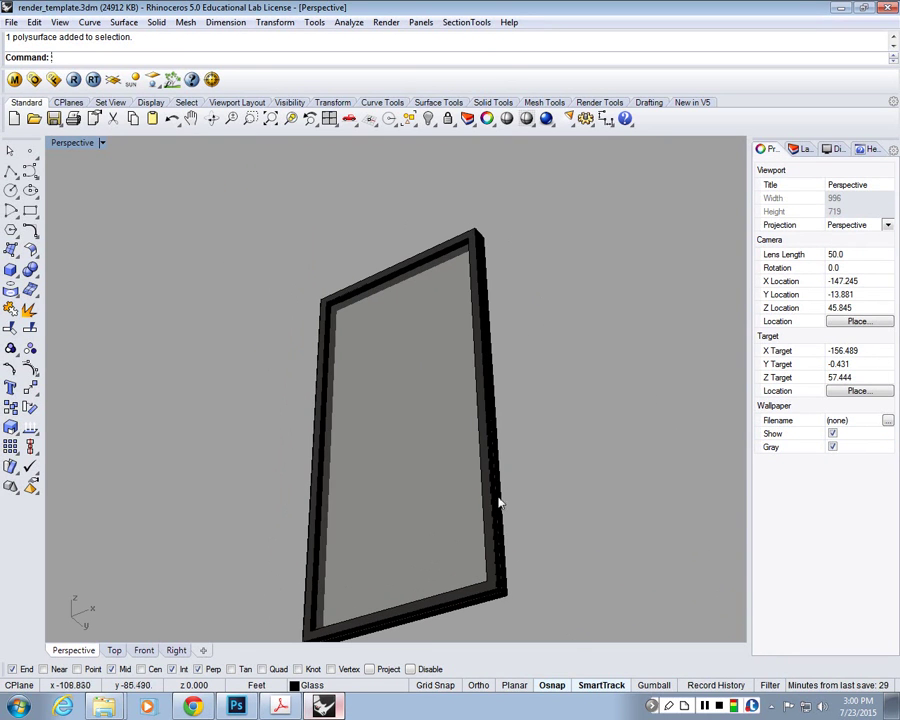
Copy the framed glass panel four times from corner to corner, forming a continuous row at 4 ft spacing
scroll(458, 344, down, 3)
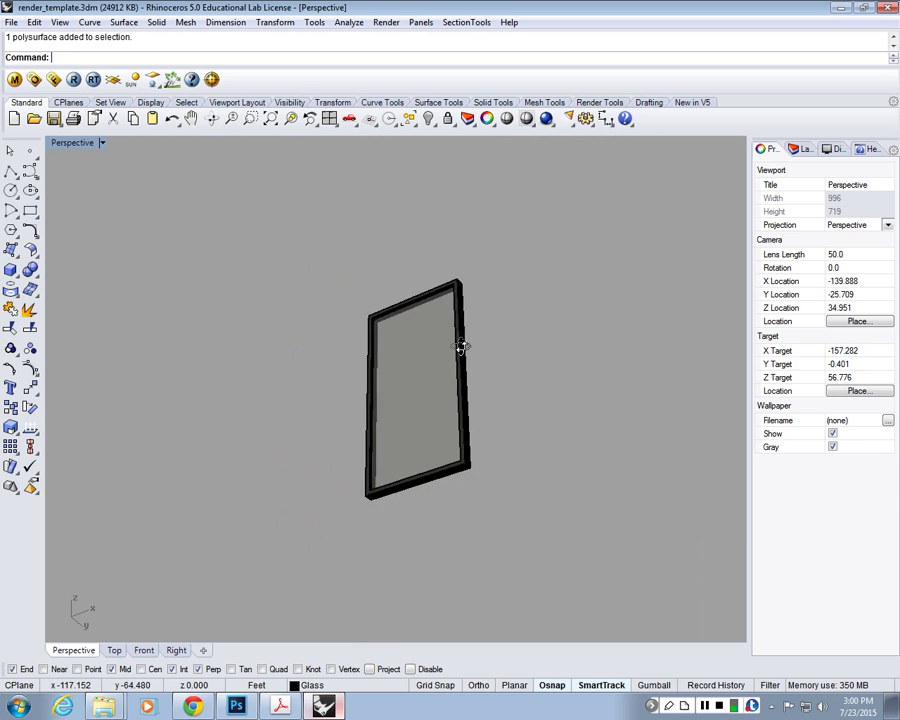
drag(475, 364, 347, 292)
right_click(347, 292)
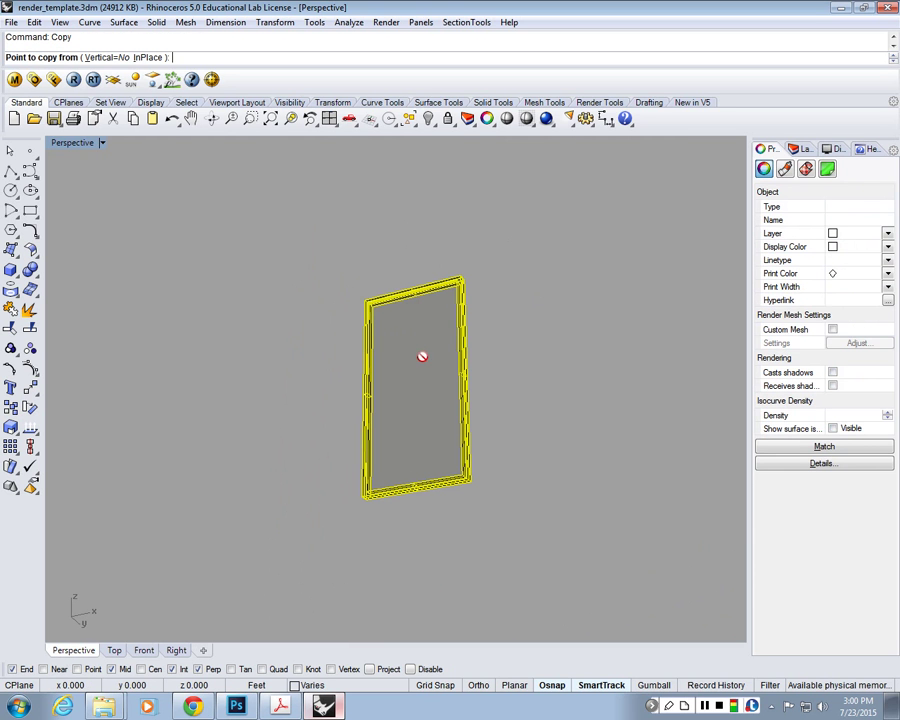
right_drag(421, 356, 481, 324)
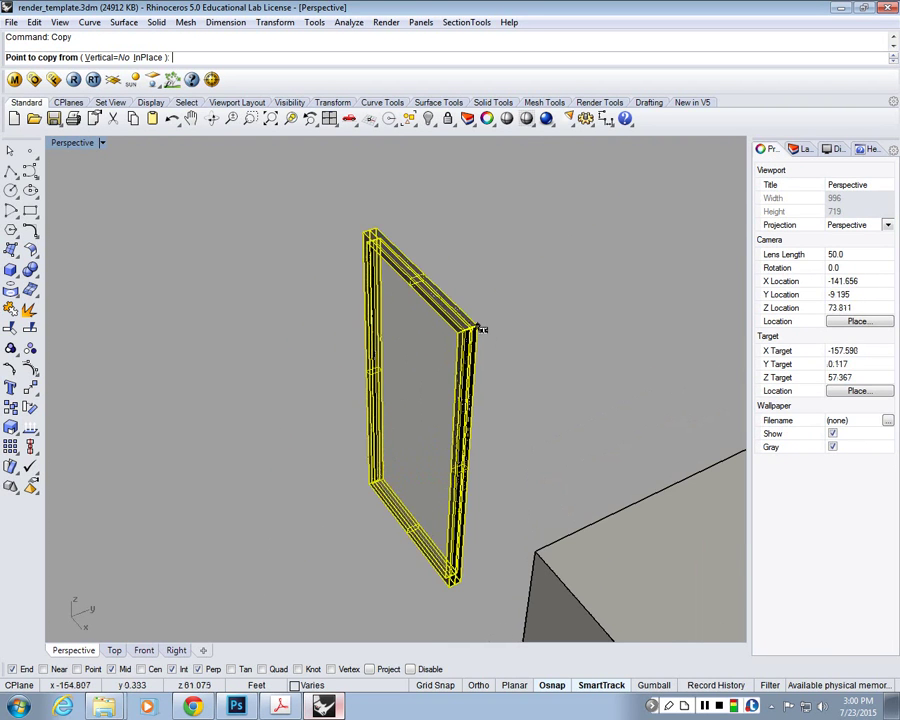
click(481, 324)
click(375, 224)
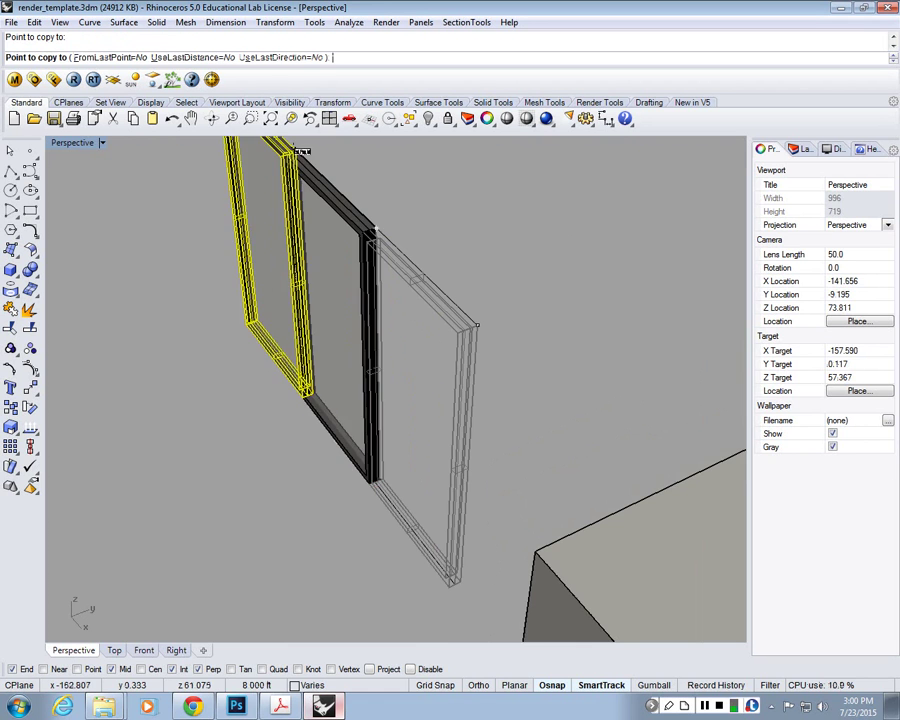
click(302, 152)
scroll(302, 152, down, 2)
shift+right_drag(302, 152, 435, 340)
click(354, 268)
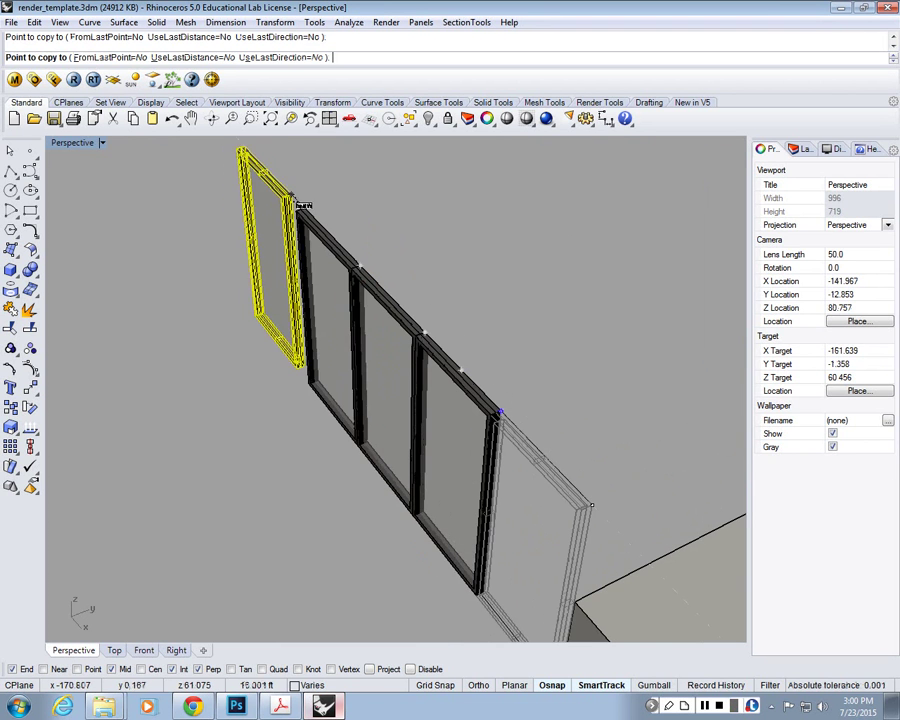
click(305, 208)
right_click(305, 208)
Inspect the row of five framed panels, then delete all of its frames, panes and curves
scroll(308, 208, down, 8)
scroll(364, 319, up, 6)
right_drag(364, 319, 309, 379)
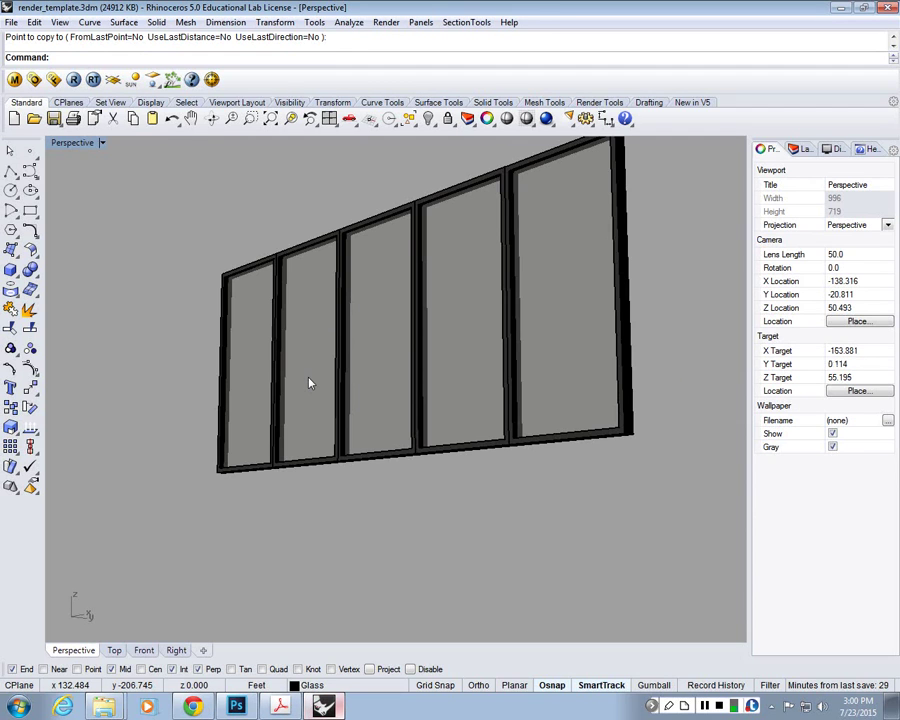
right_drag(310, 383, 556, 372)
scroll(476, 341, down, 6)
drag(615, 462, 257, 217)
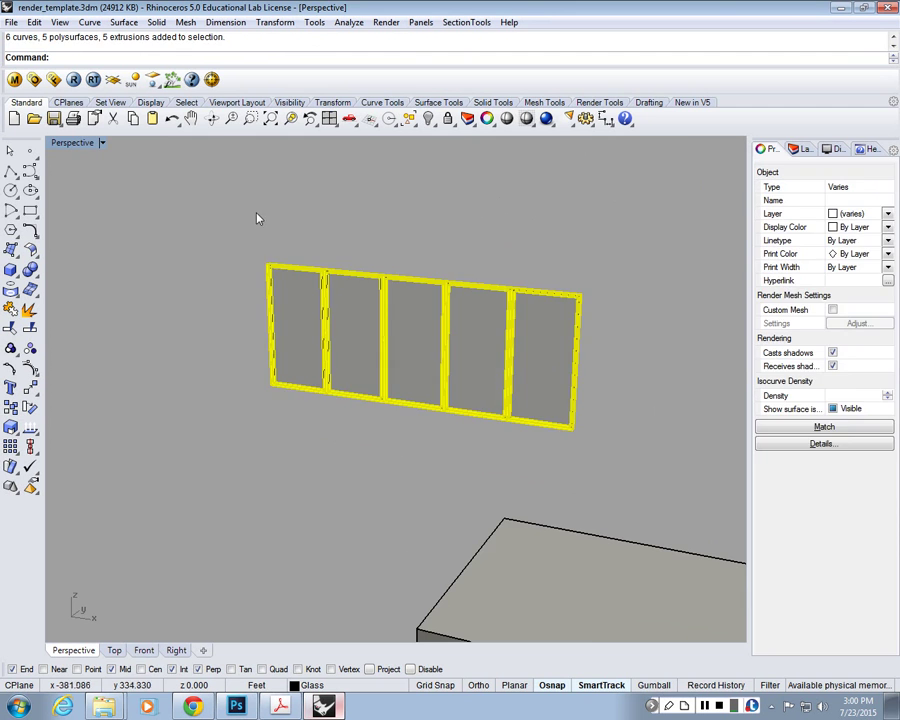
key(Delete)
Create a new layer named Glass_2
scroll(384, 362, down, 8)
right_drag(384, 362, 472, 376)
scroll(472, 376, up, 5)
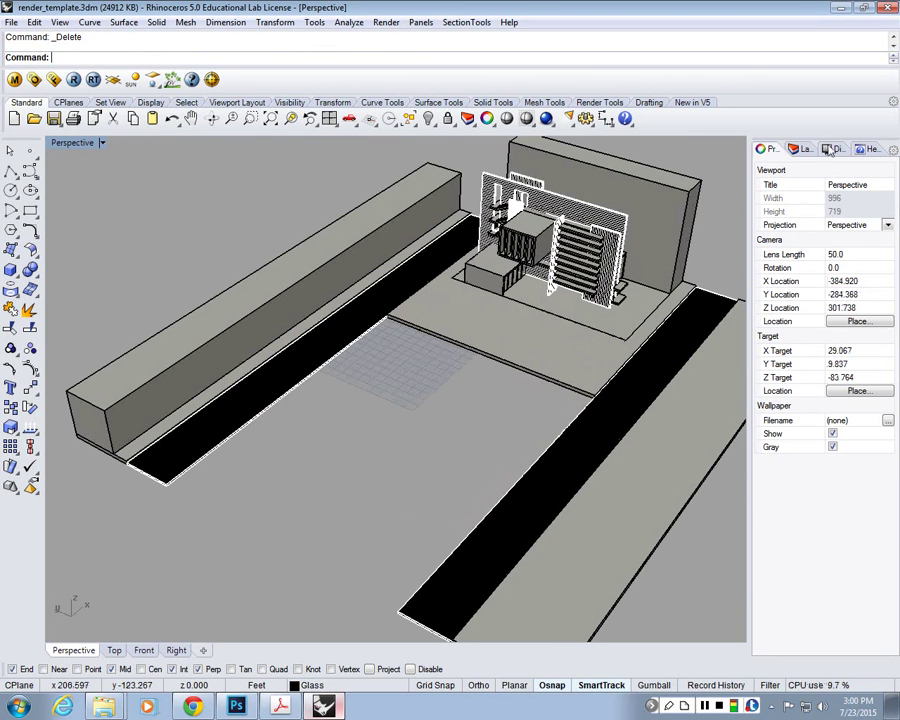
click(813, 151)
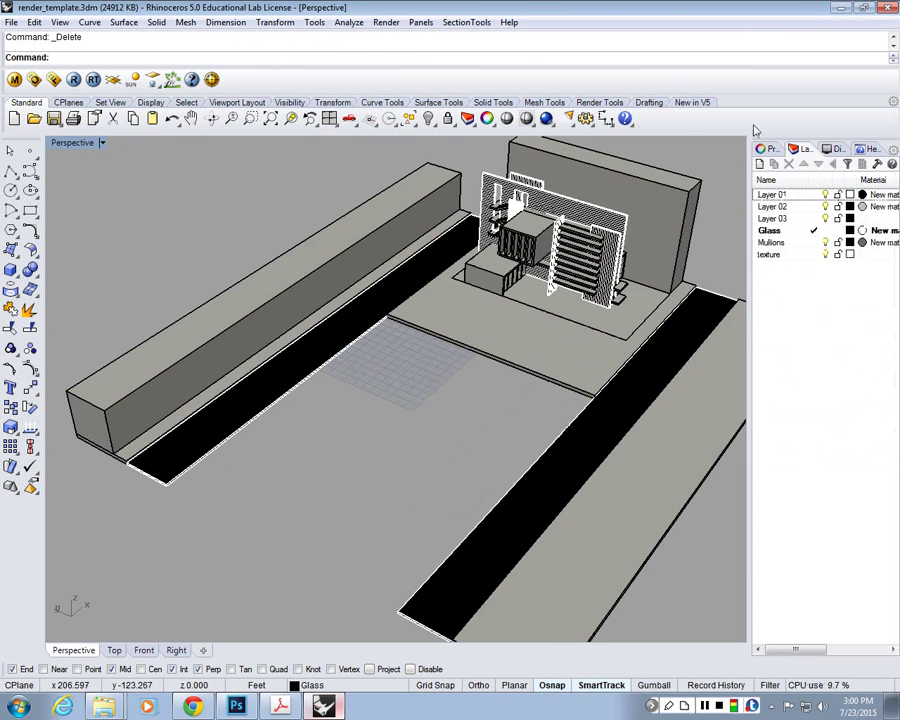
click(759, 163)
text(G)
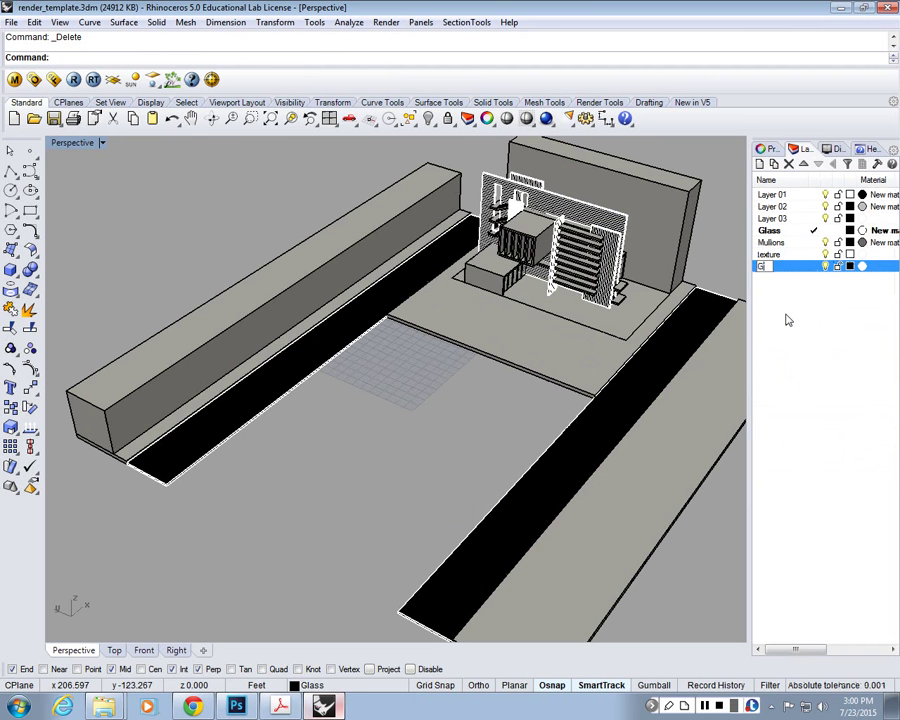
text(lass)
key(Return)
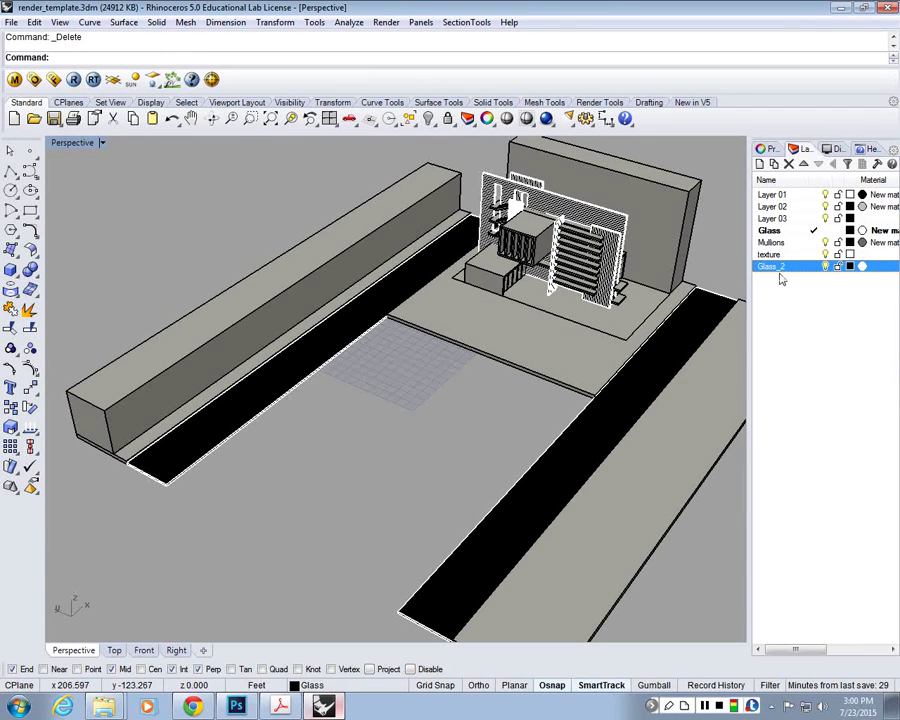
Open the Glass_2 layer's material and set its transparency to 70%
right_click(792, 268)
mouse_move(795, 296)
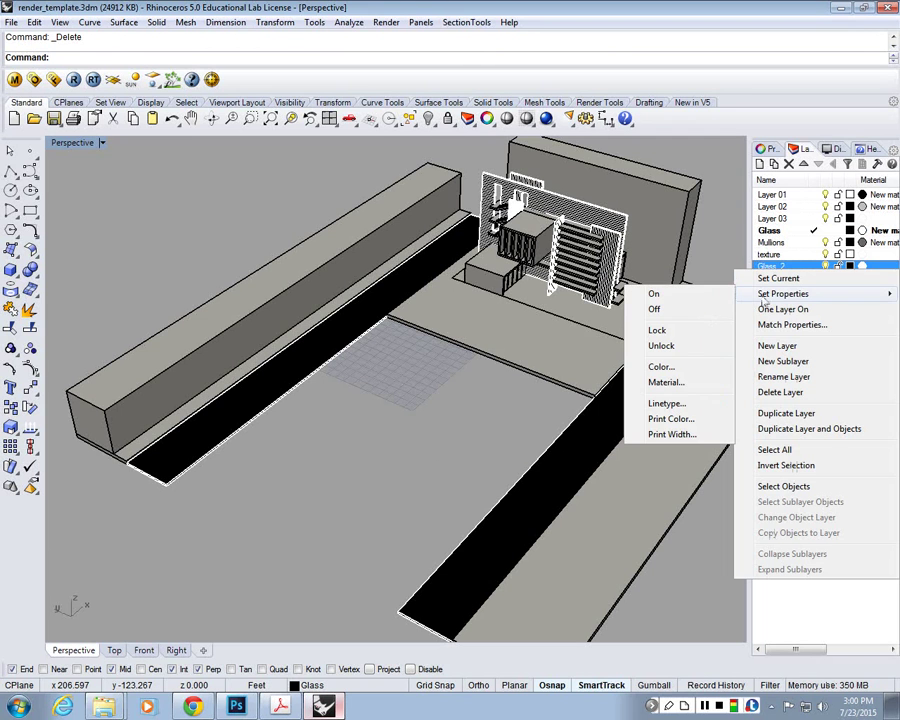
click(665, 383)
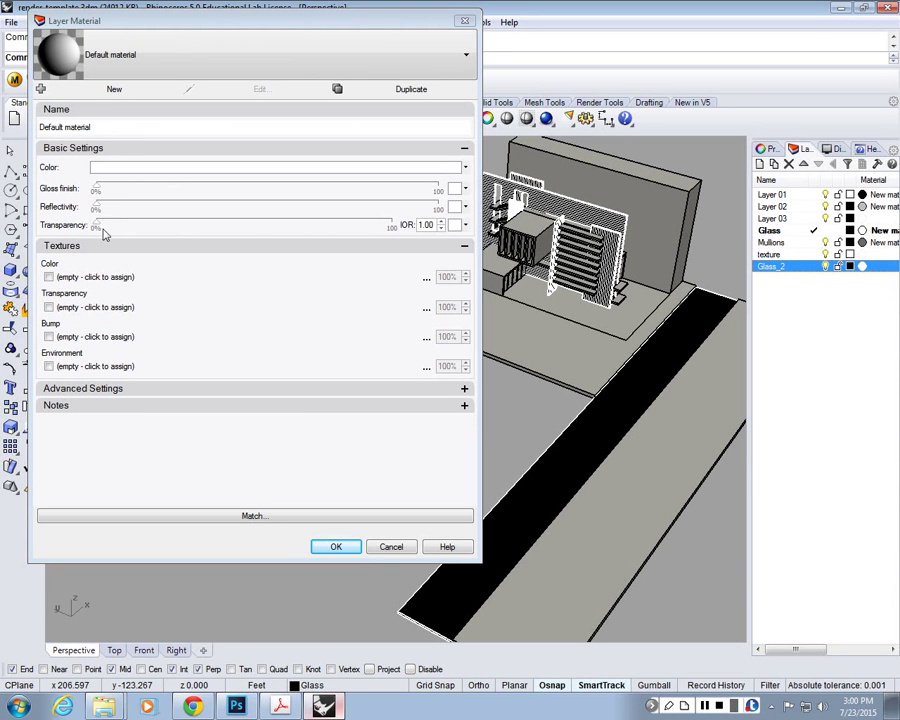
drag(104, 230, 258, 232)
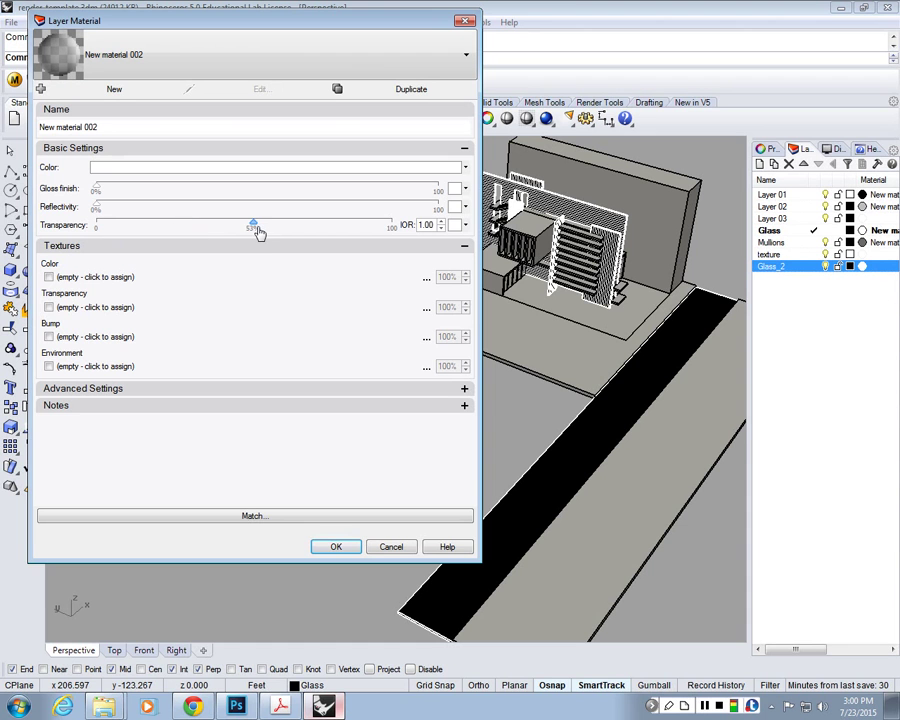
double_click(257, 228)
text(70)
key(Return)
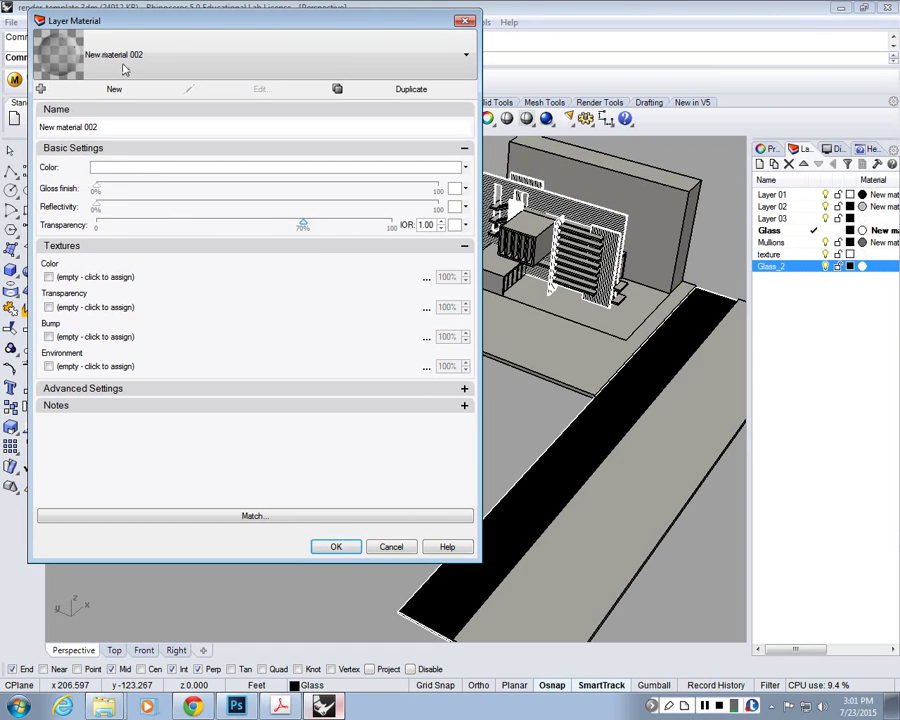
Set the Glass_2 material's colour to Cyan and accept the layer material
click(142, 166)
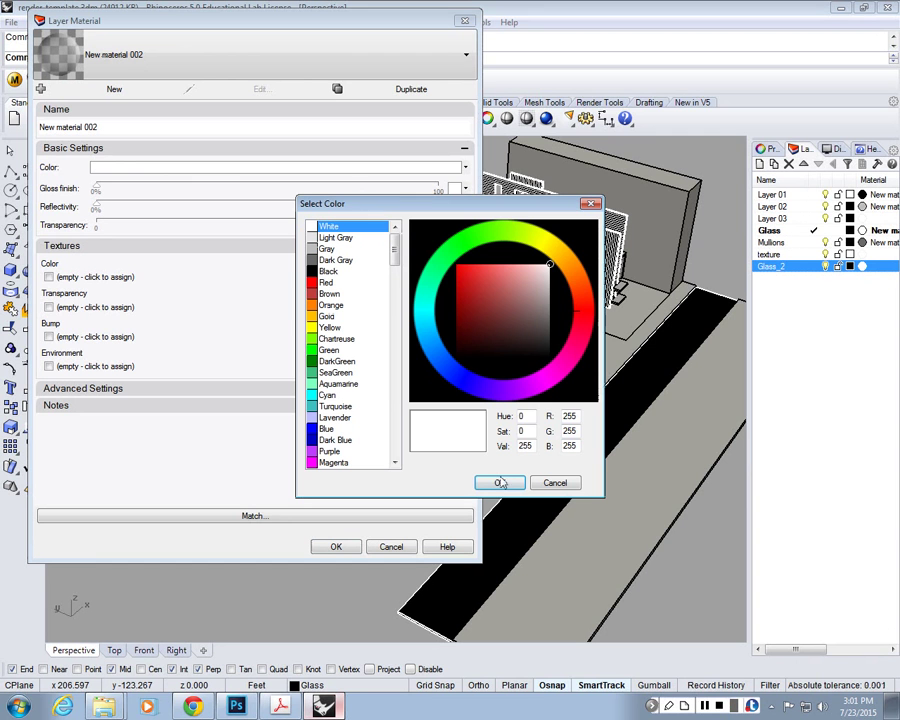
click(330, 396)
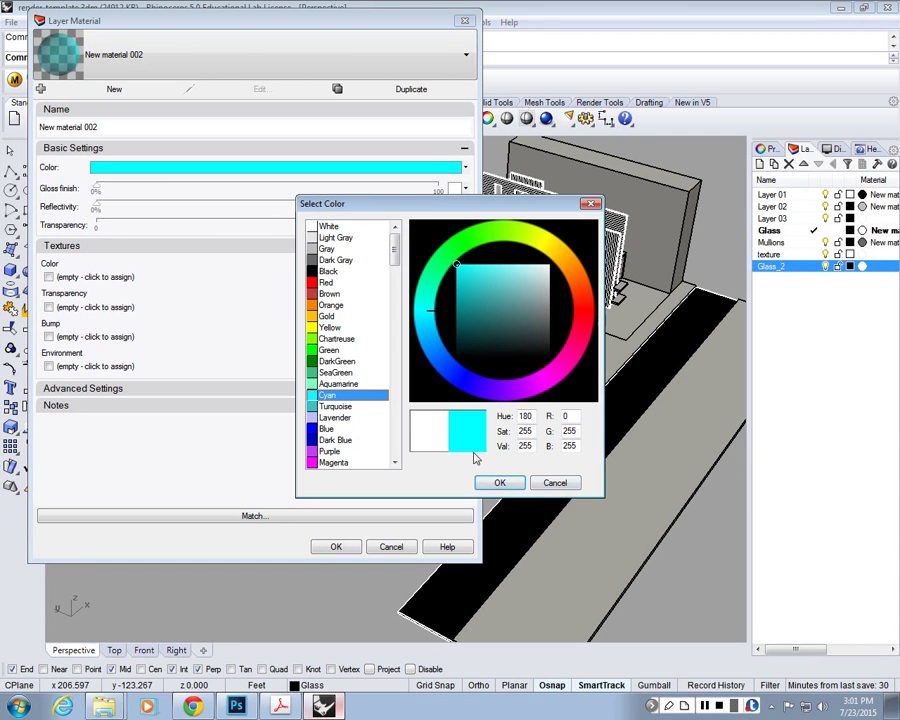
click(492, 483)
click(334, 547)
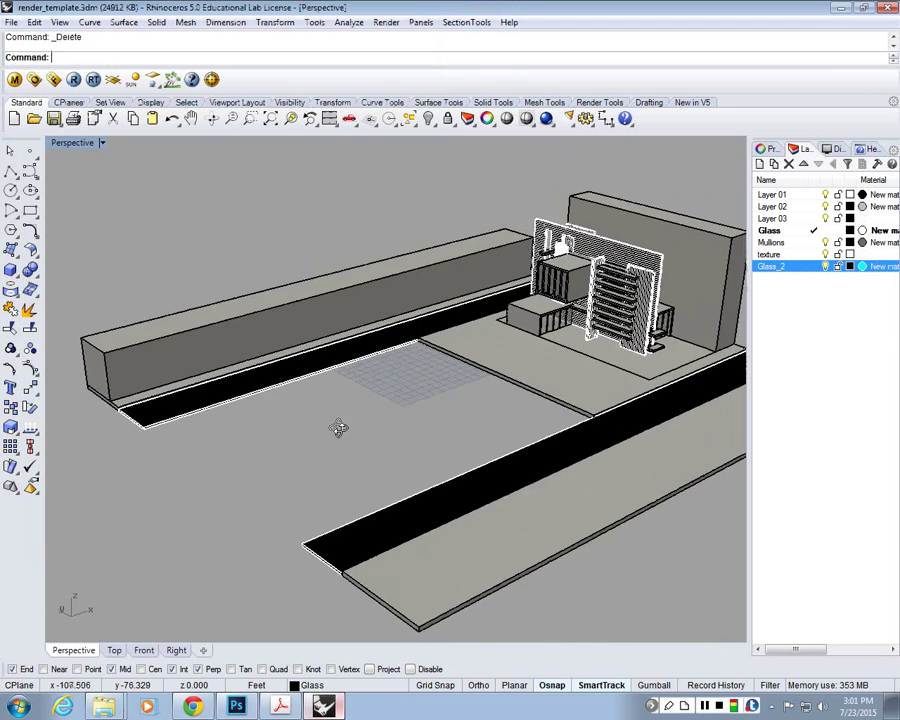
Show any hidden objects and take a close look at the lower volume's glazed front
scroll(335, 421, down, 5)
scroll(546, 338, up, 5)
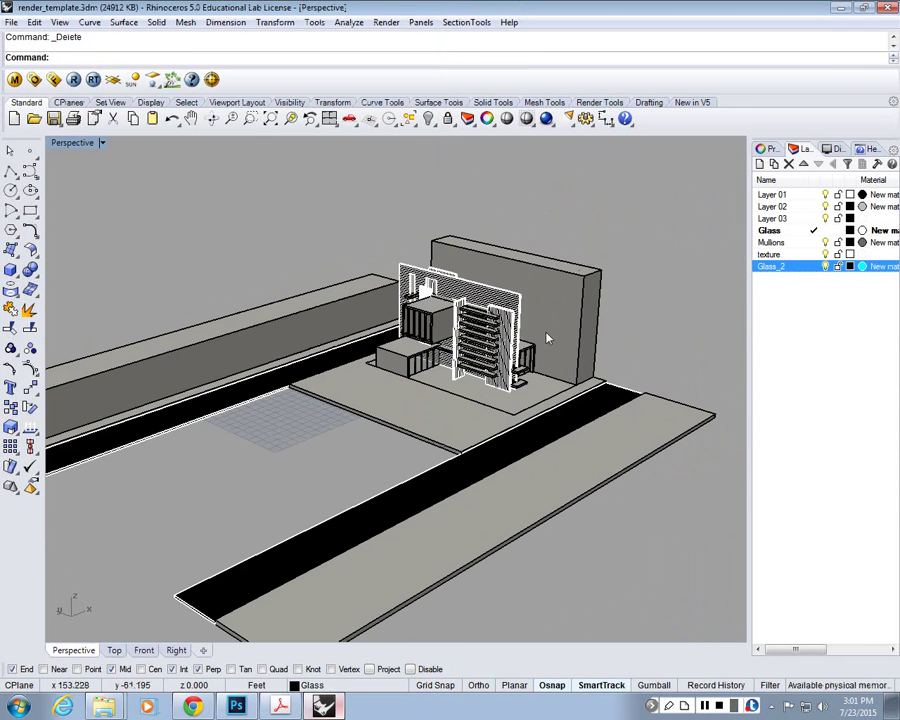
scroll(305, 283, down, 5)
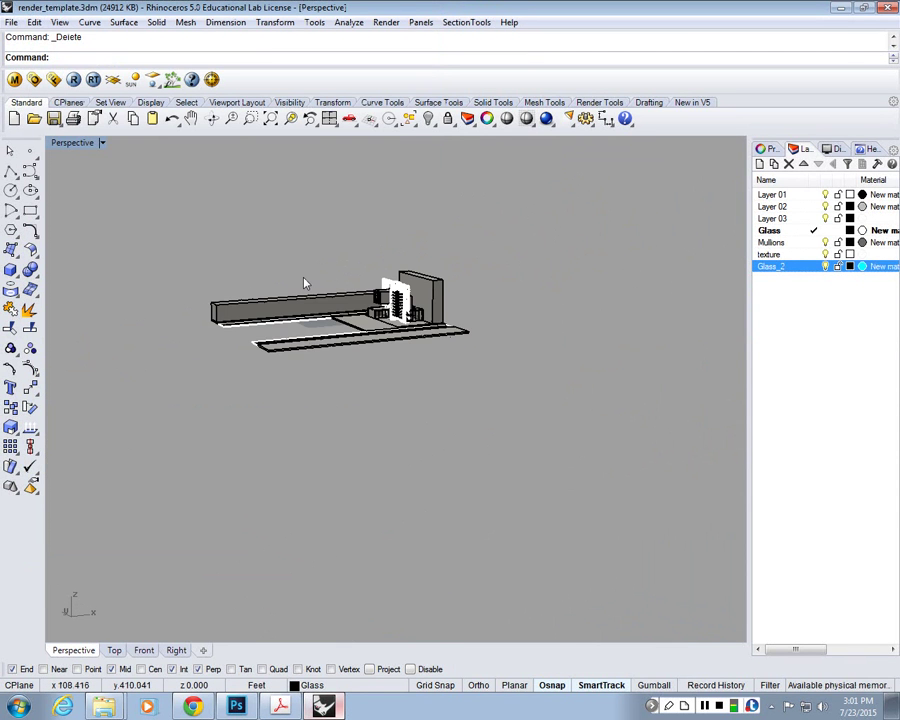
key(ctrl+alt+h)
scroll(305, 283, up, 5)
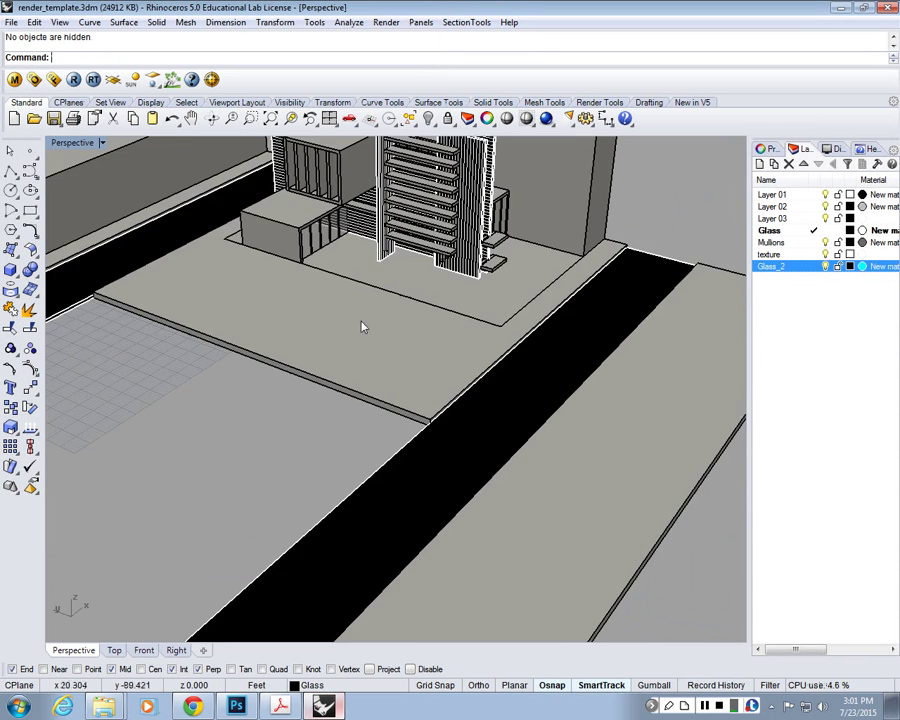
scroll(326, 208, up, 5)
click(323, 420)
key(Escape)
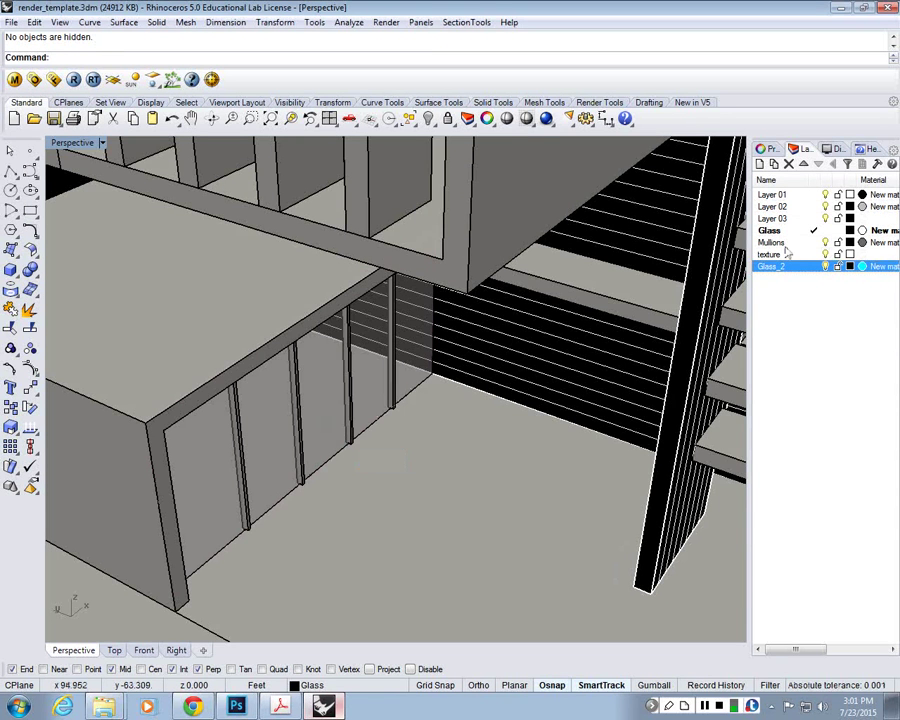
Select all objects on the Glass layer and reassign them to the Glass_2 layer
right_click(808, 222)
click(795, 222)
right_click(797, 229)
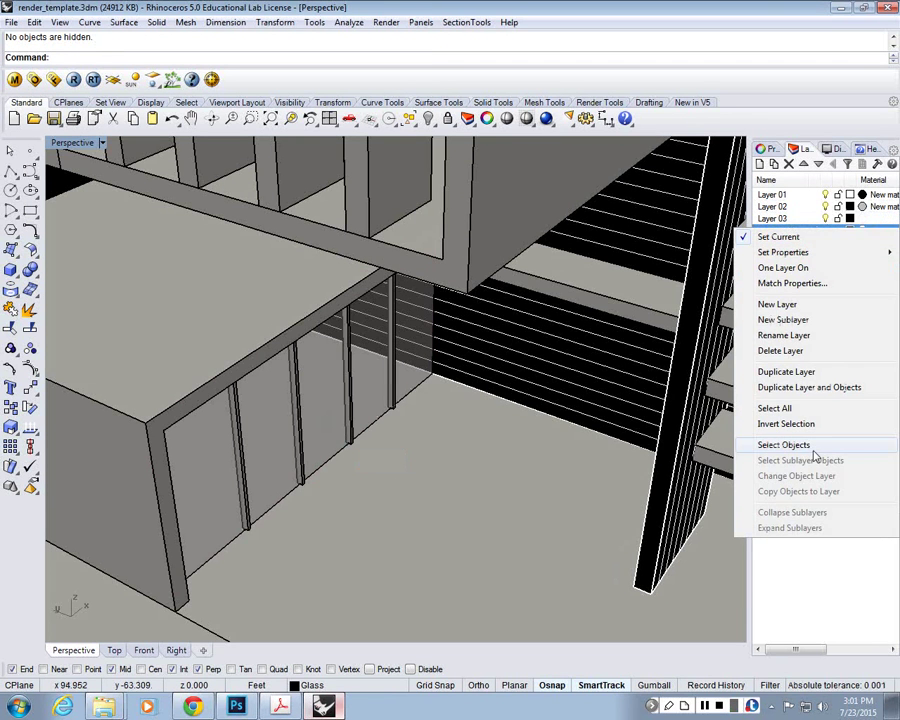
click(813, 449)
click(768, 149)
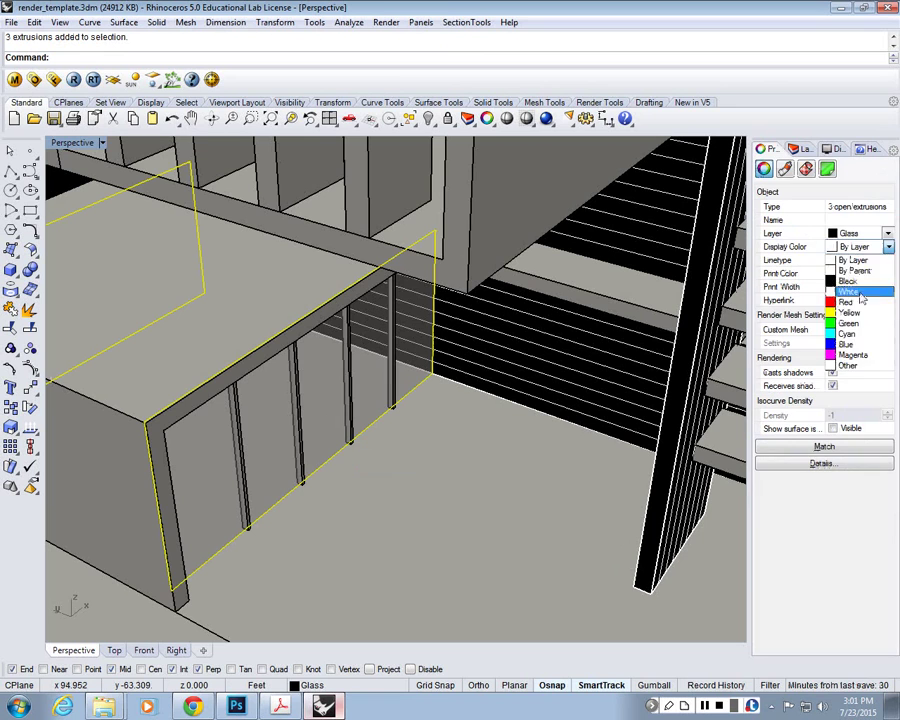
click(888, 233)
click(855, 319)
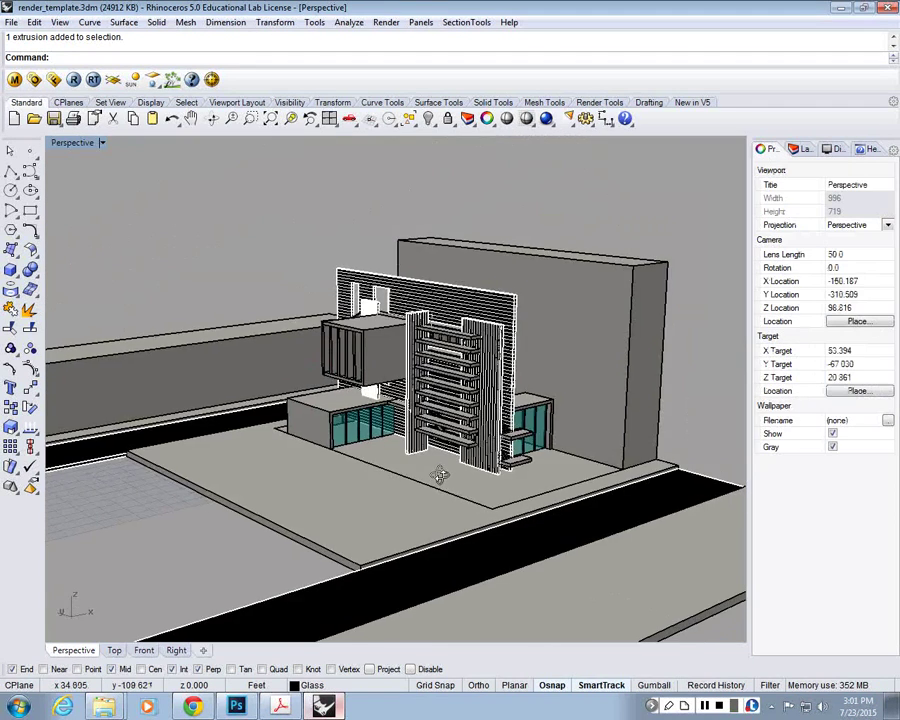
Select the glass pane on the building's opposite side and set its layer to Glass_2
scroll(424, 518, up, 6)
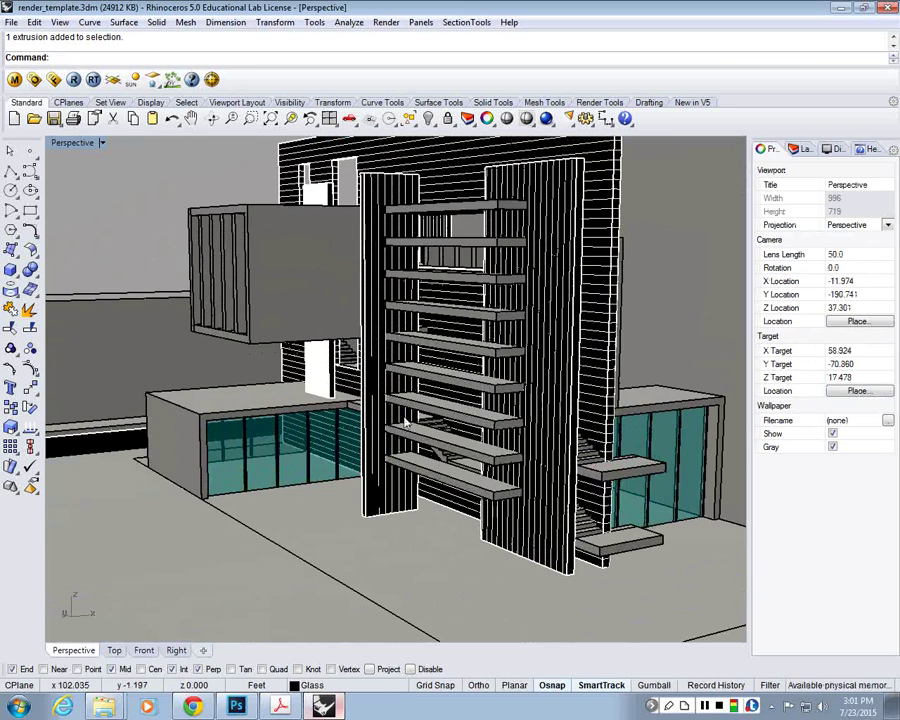
scroll(405, 423, down, 3)
click(800, 148)
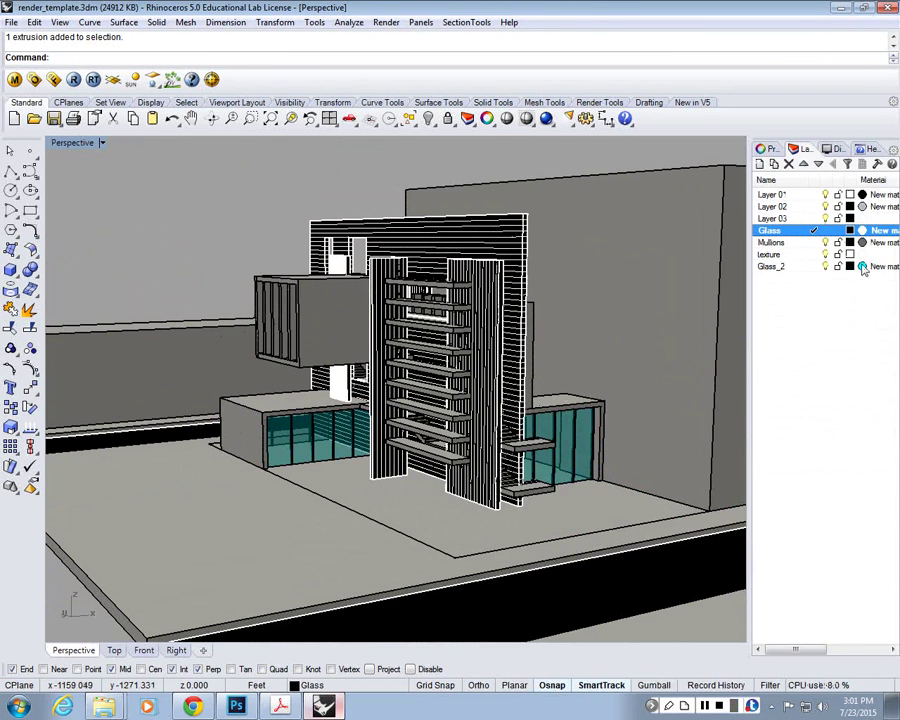
right_drag(590, 455, 530, 465)
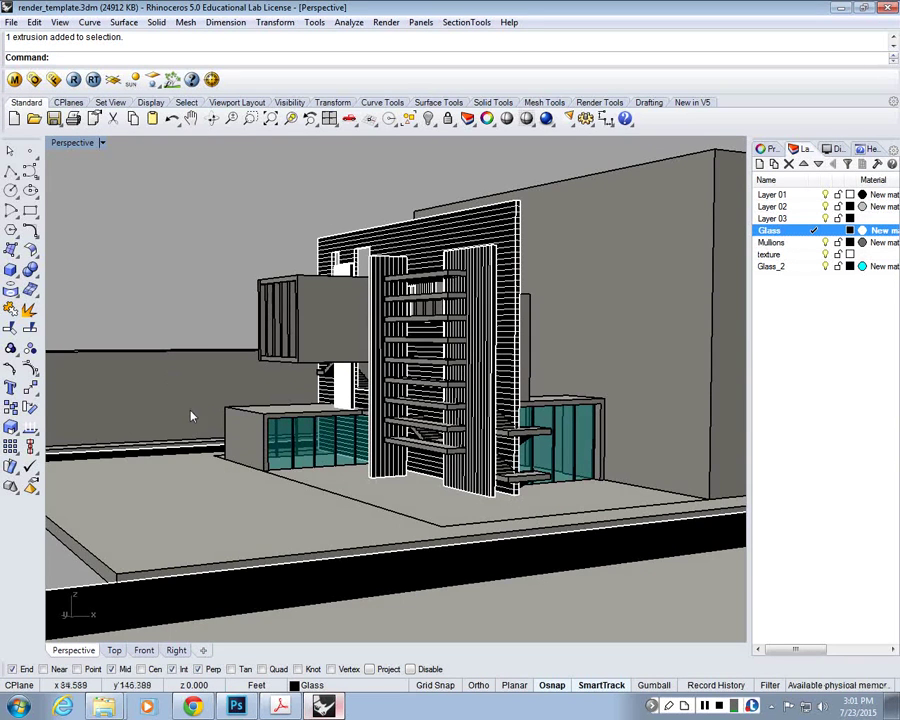
right_drag(193, 418, 352, 545)
click(352, 545)
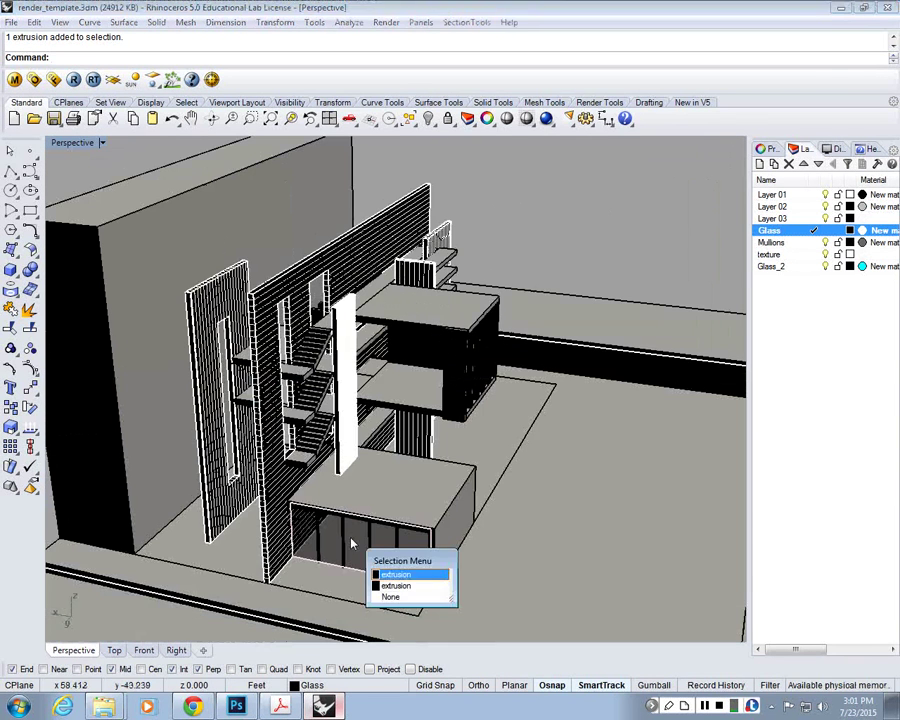
click(405, 575)
click(763, 148)
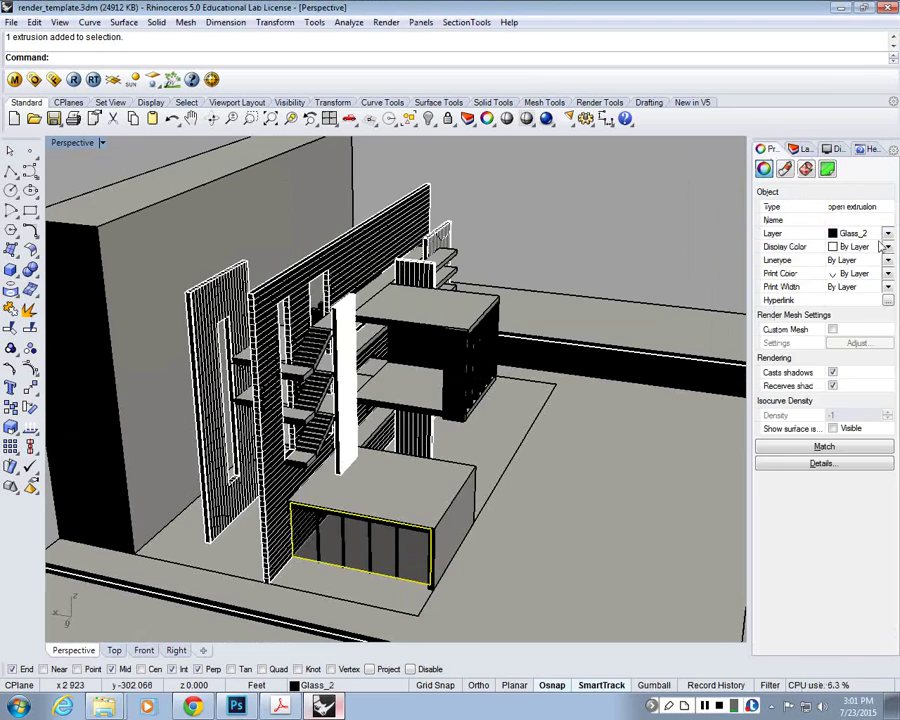
click(886, 234)
click(862, 322)
key(Escape)
Reselect that glass pane up close and check how its material is assigned
right_drag(530, 403, 182, 346)
key(Home)
key(Home)
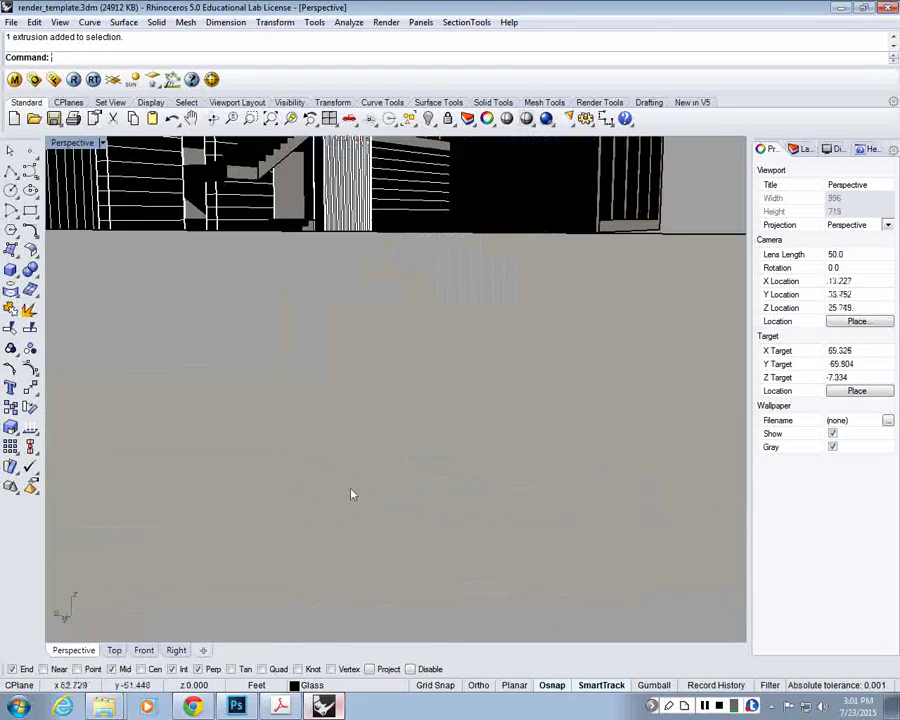
click(318, 502)
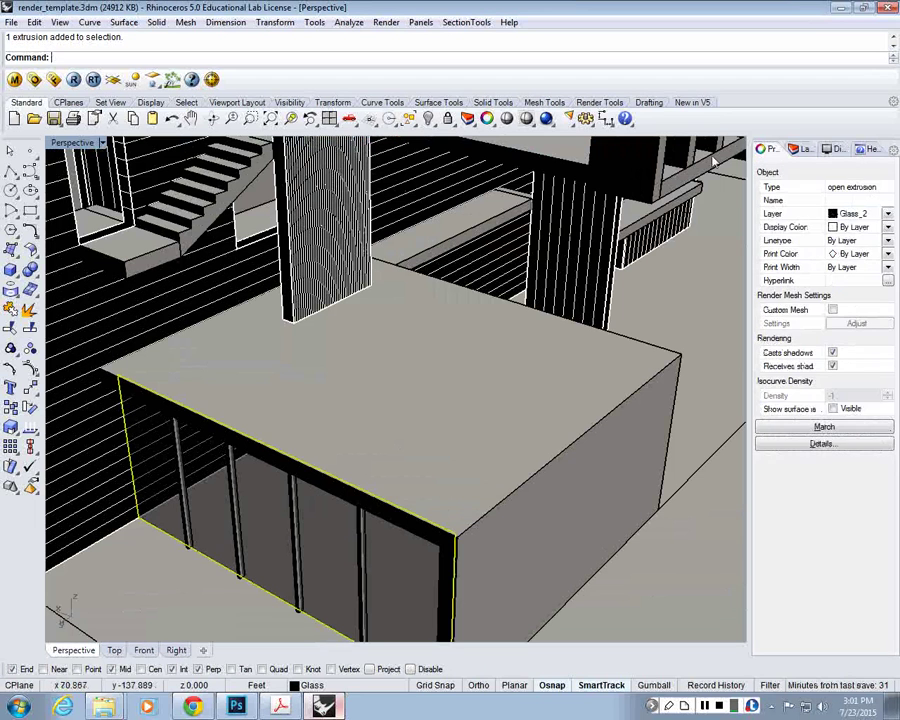
click(795, 148)
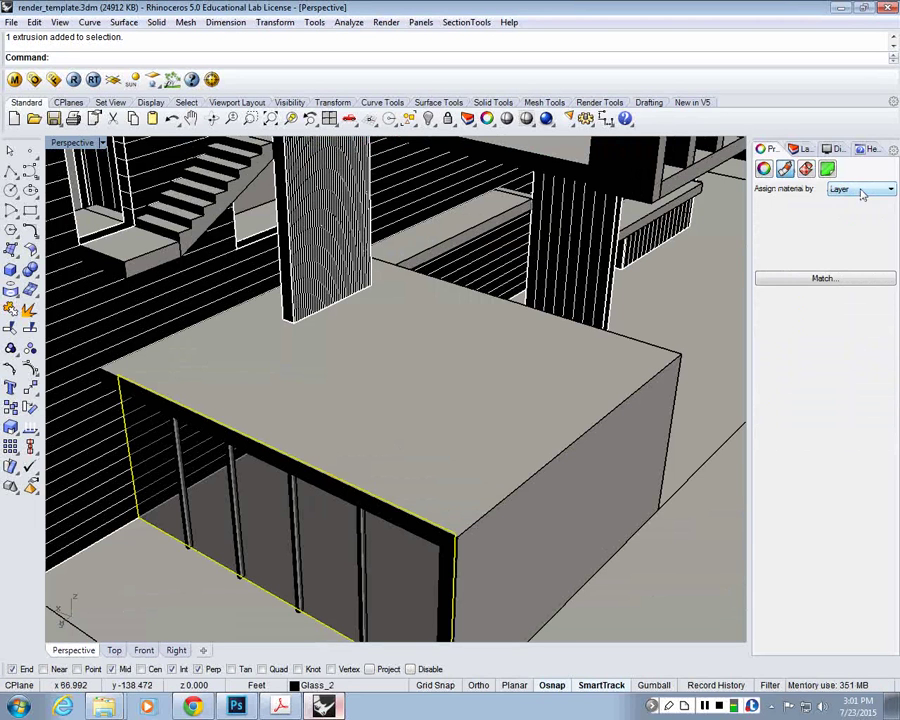
Isolate the single glass pane by hiding every other object
click(235, 570)
click(277, 538)
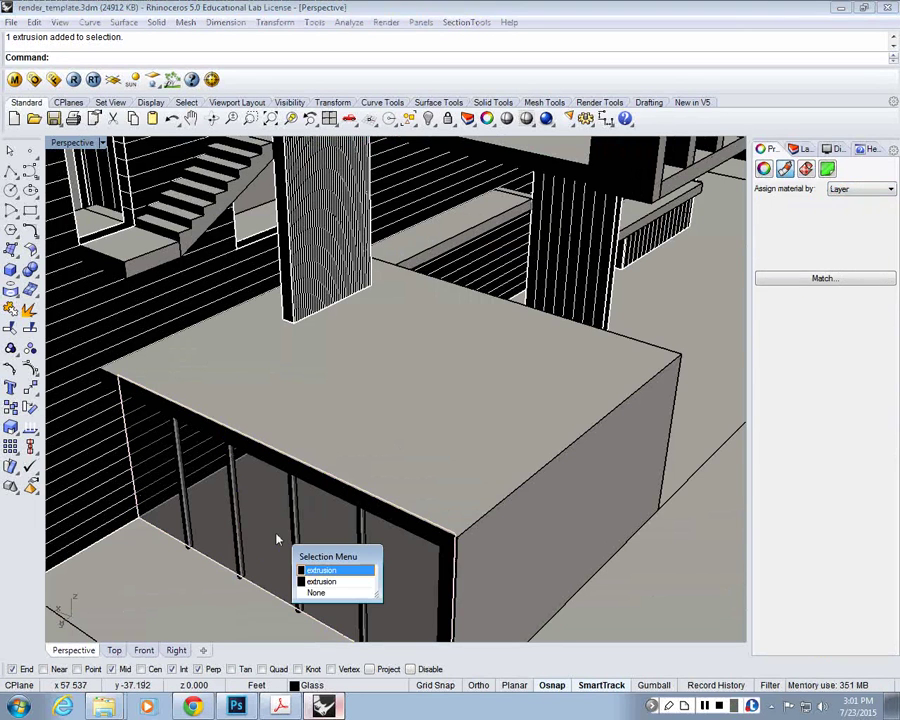
click(320, 569)
click(290, 102)
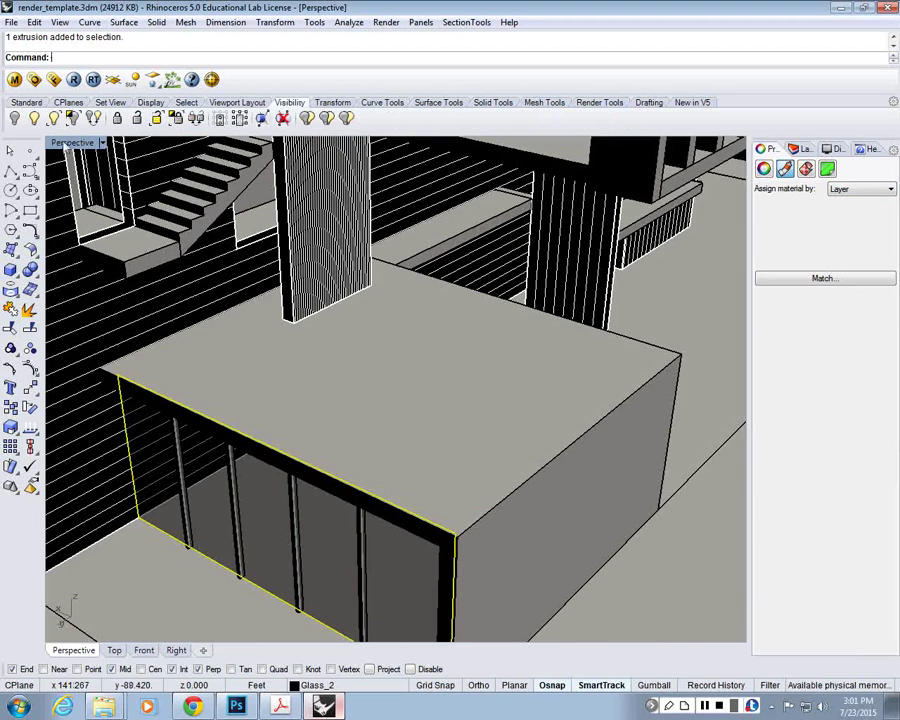
click(73, 118)
scroll(300, 432, down, 15)
scroll(296, 440, up, 15)
Reassign the isolated pane to the Glass_2 layer and bring up the layer list
click(297, 450)
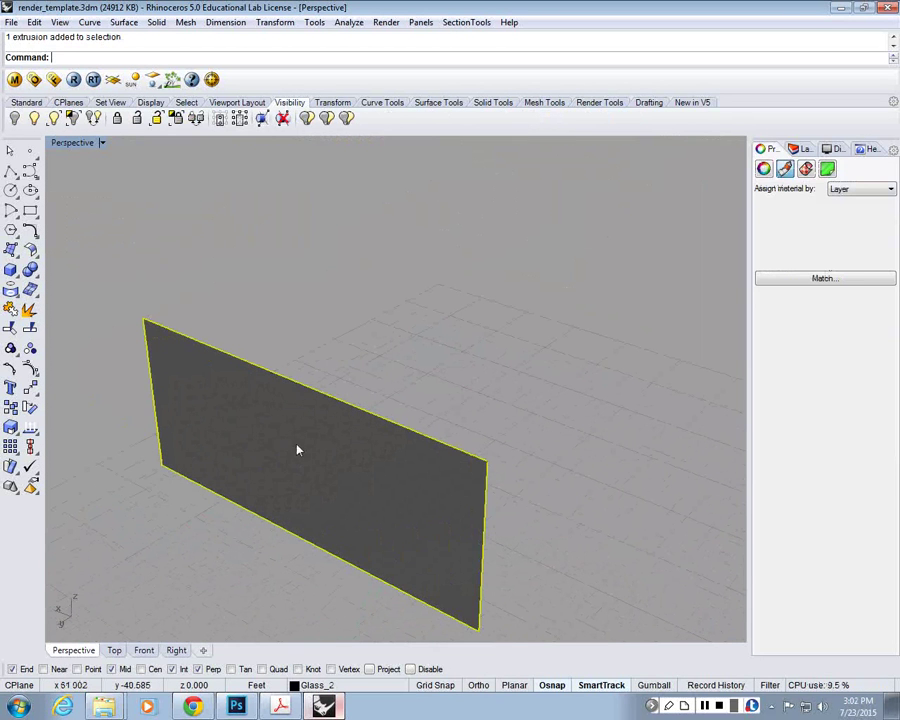
click(763, 169)
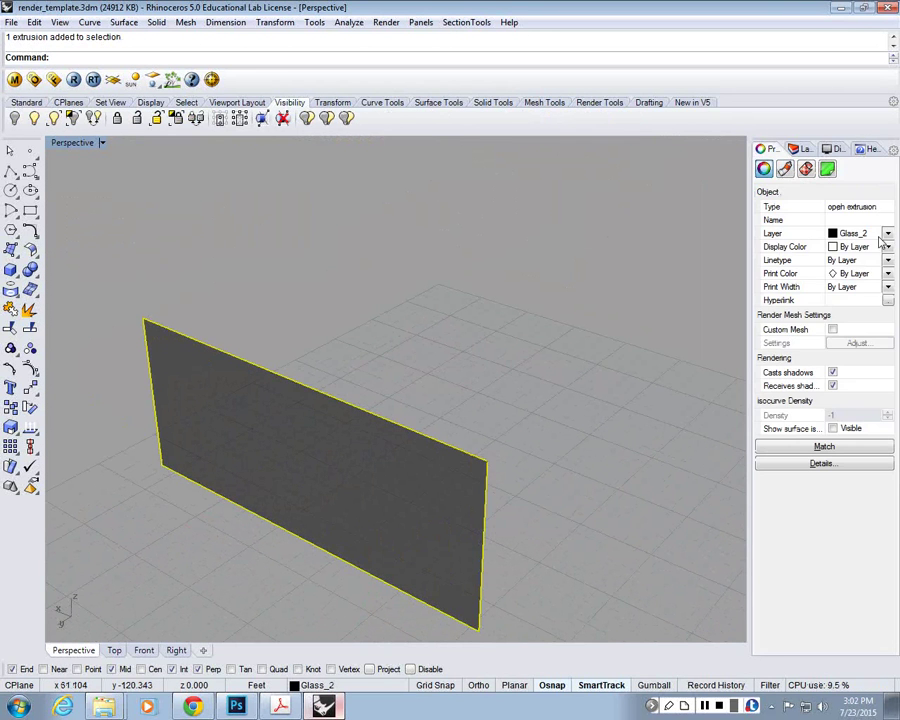
click(882, 235)
click(852, 314)
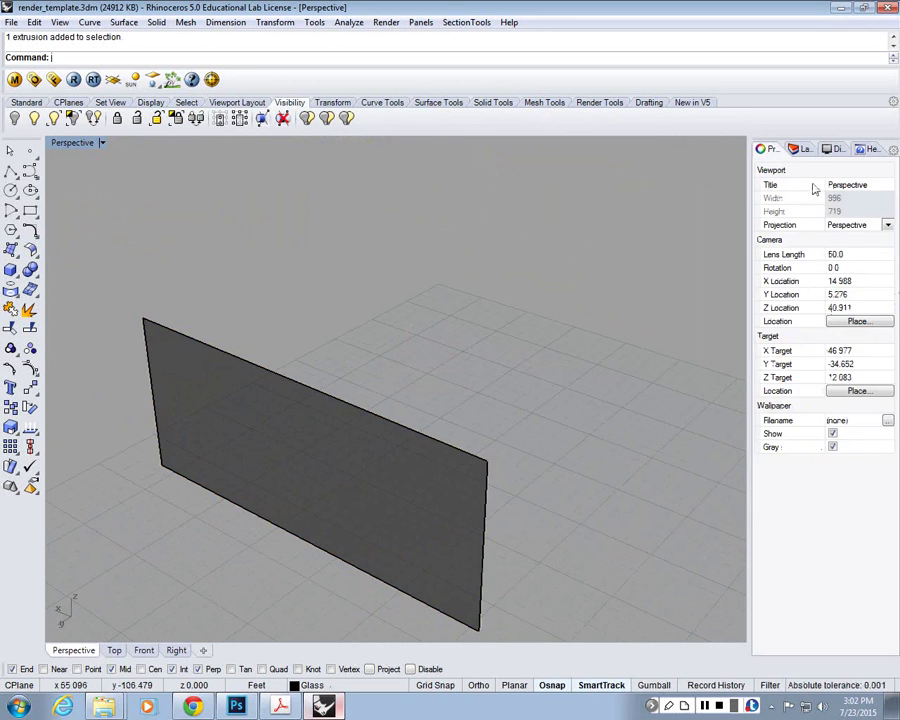
click(799, 148)
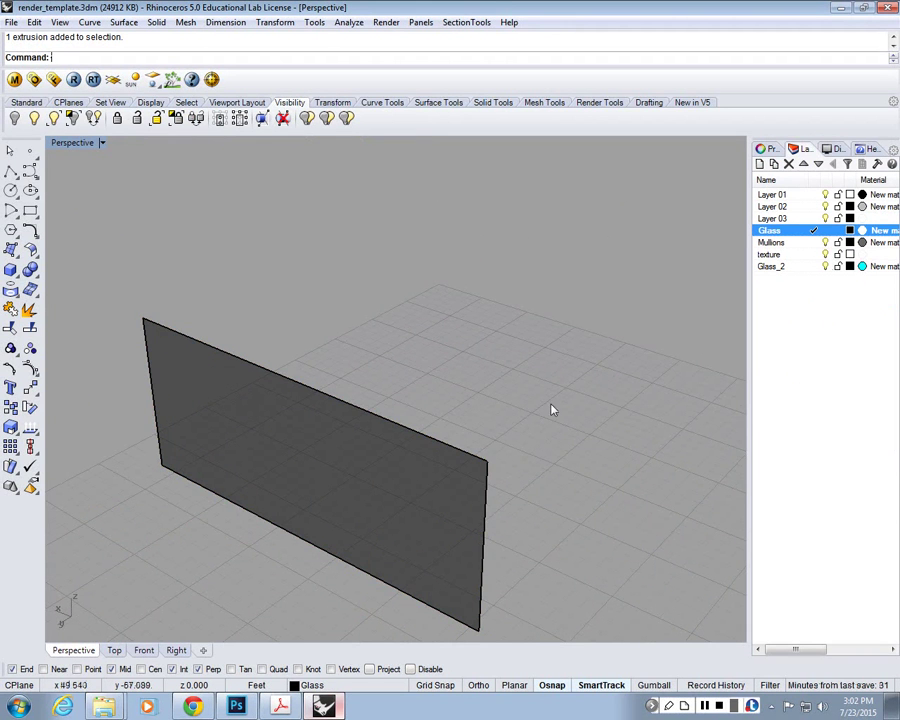
Show all hidden objects to bring the whole building back around the pane
right_drag(560, 432, 239, 368)
text(Sg)
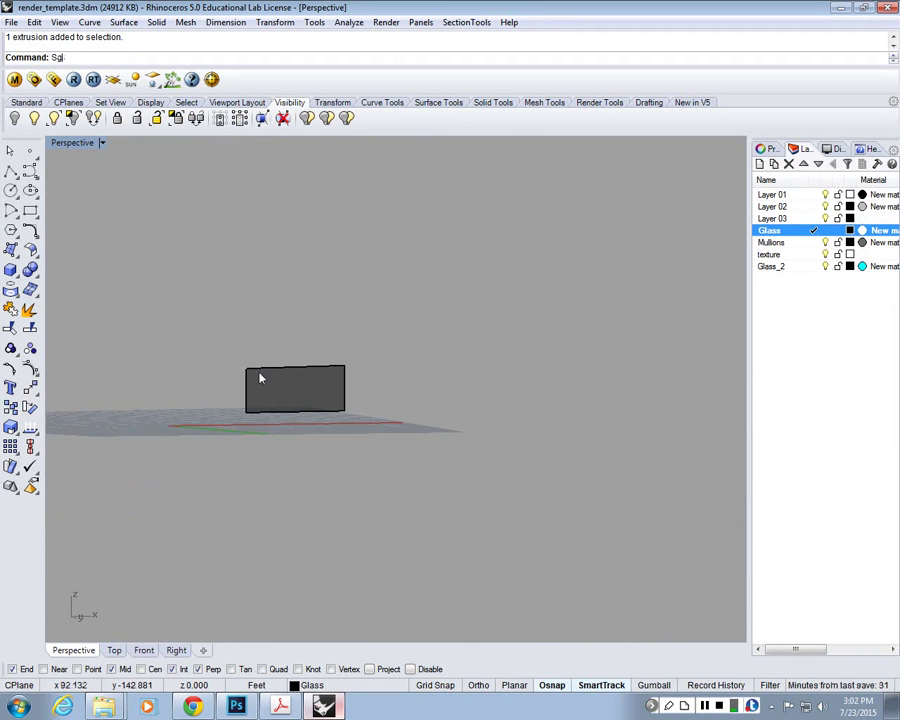
text(how)
key(Return)
right_drag(305, 390, 490, 483)
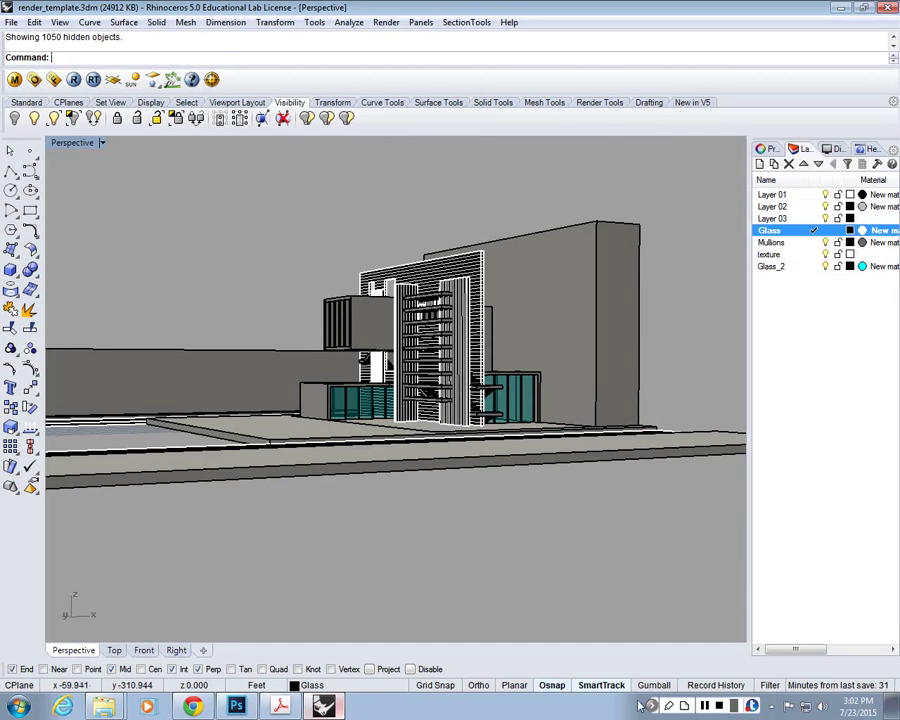
Return from the browser to Rhinoceros and examine the building's facade from several angles and distances
click(704, 706)
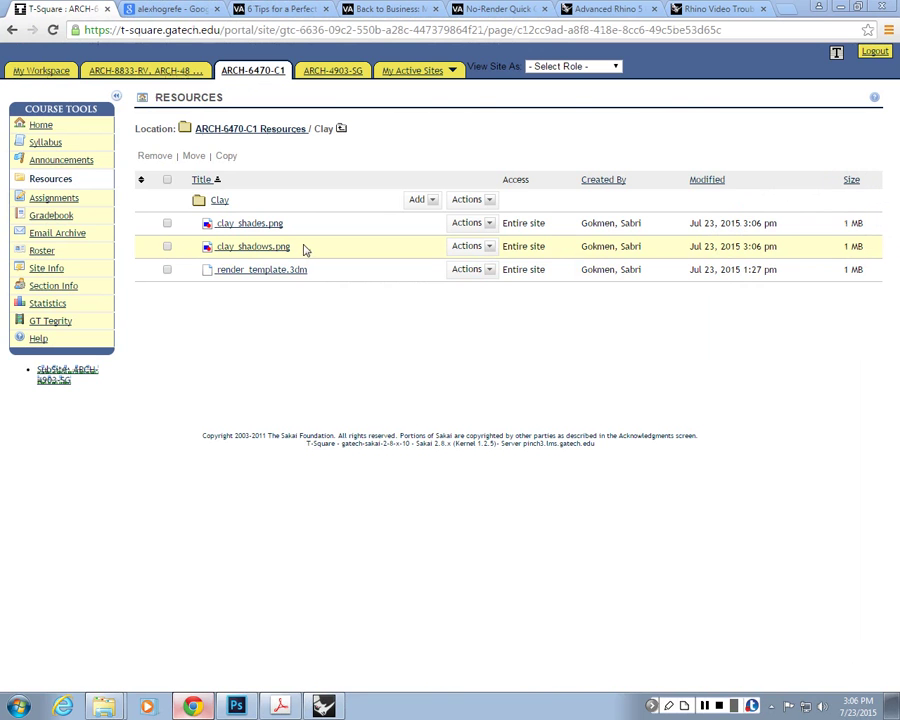
click(840, 6)
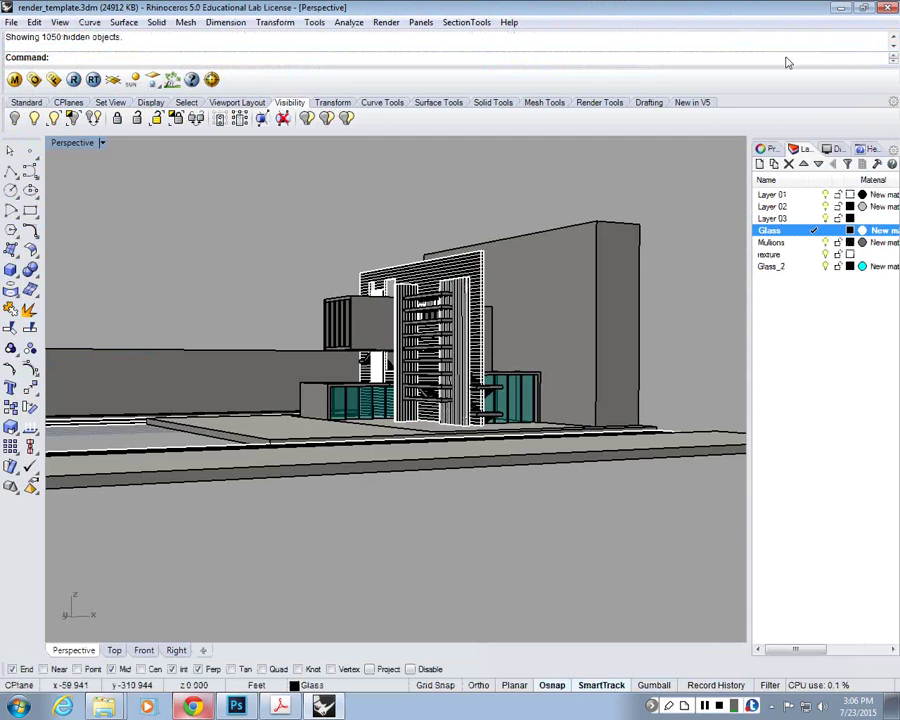
right_drag(200, 470, 378, 384)
scroll(500, 402, down, 8)
scroll(480, 406, up, 8)
scroll(374, 384, up, 3)
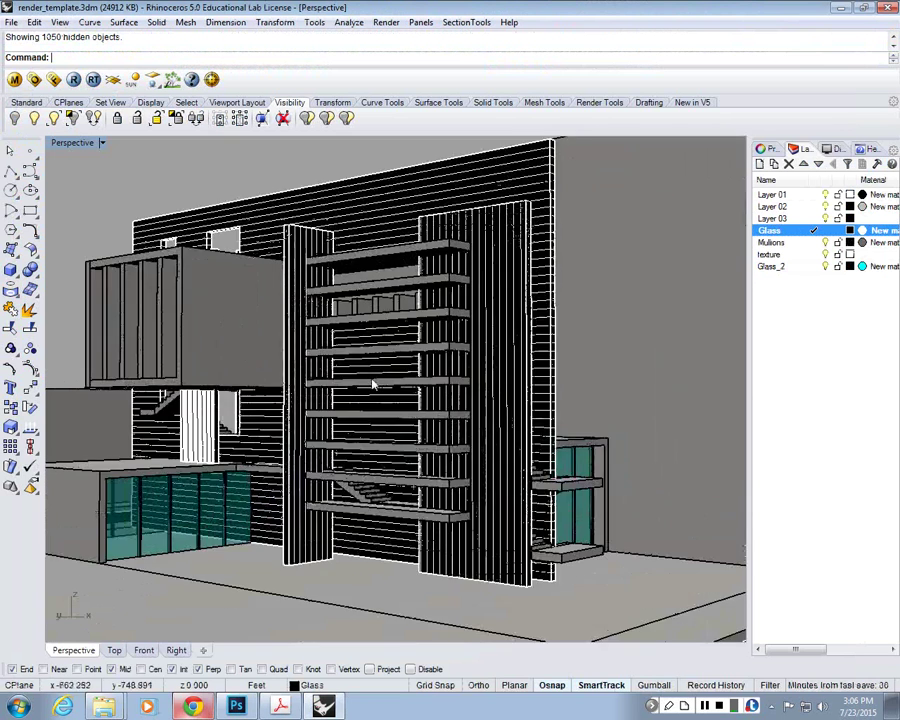
scroll(422, 376, down, 3)
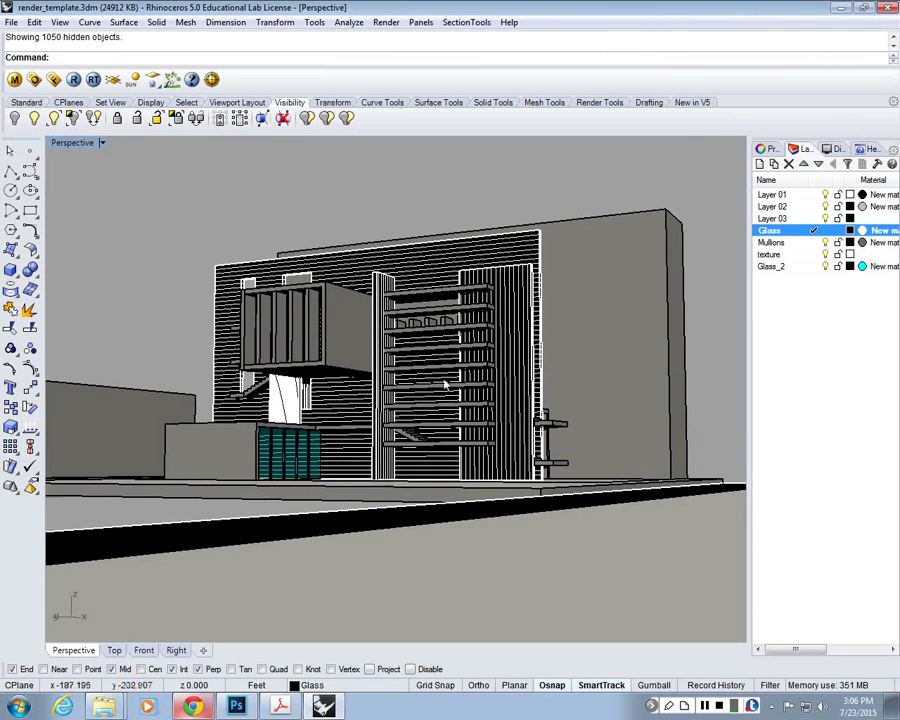
right_drag(430, 378, 347, 397)
scroll(392, 381, down, 3)
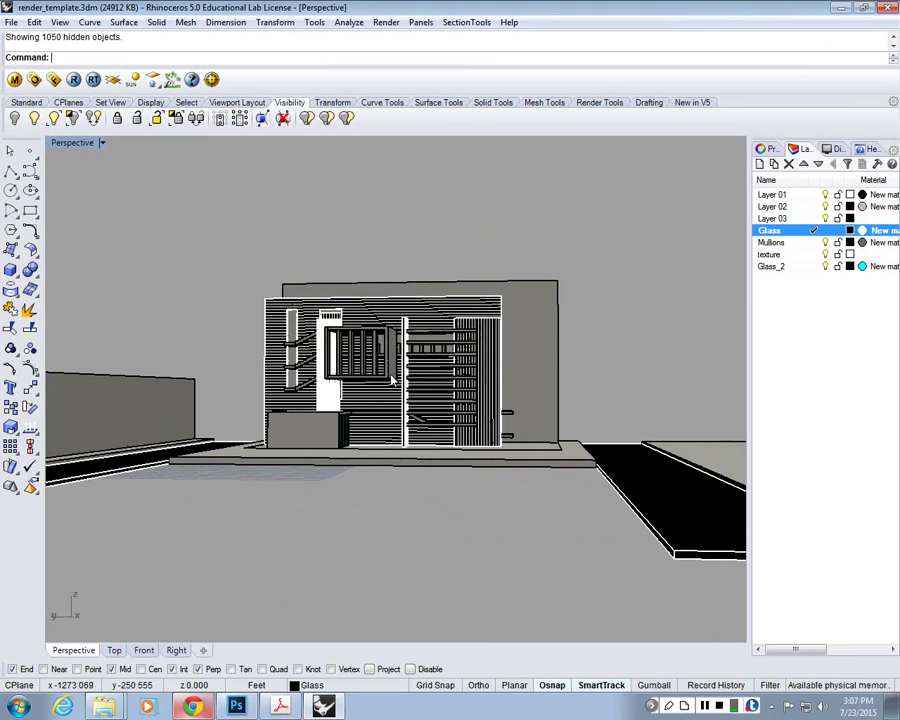
Examine the building's facade, stairs and glazed volumes from several angles and distances
scroll(392, 381, up, 6)
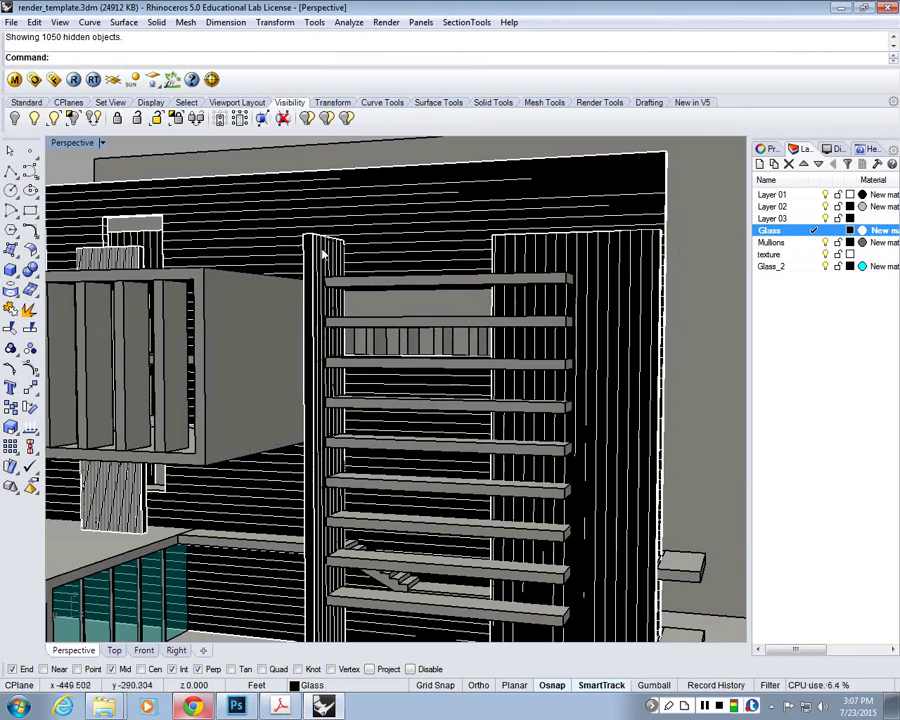
scroll(330, 250, down, 6)
scroll(224, 377, up, 4)
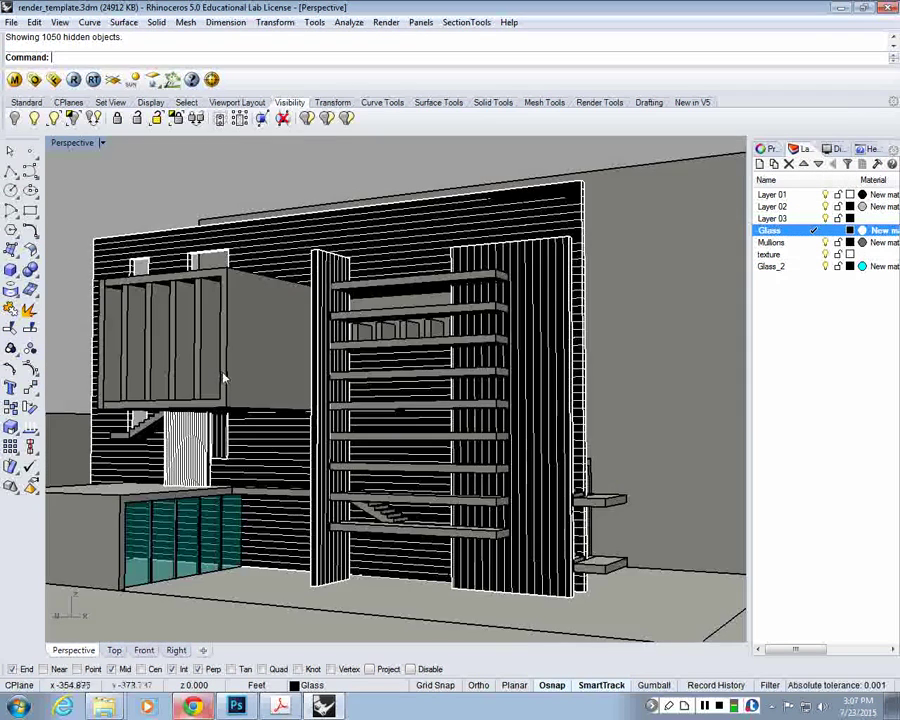
right_drag(224, 377, 456, 358)
scroll(502, 352, down, 3)
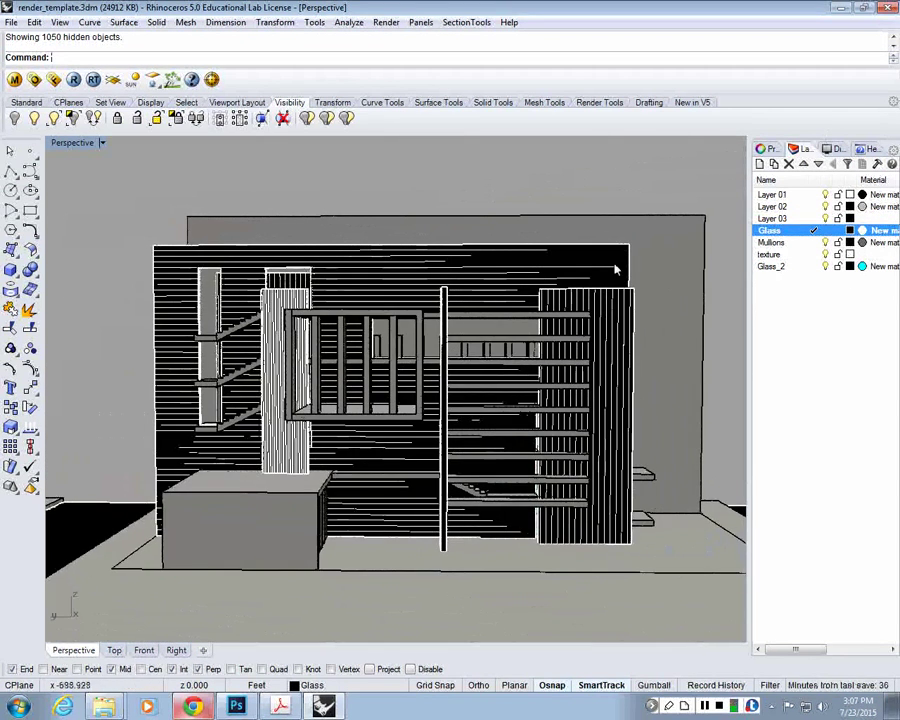
right_drag(615, 268, 224, 318)
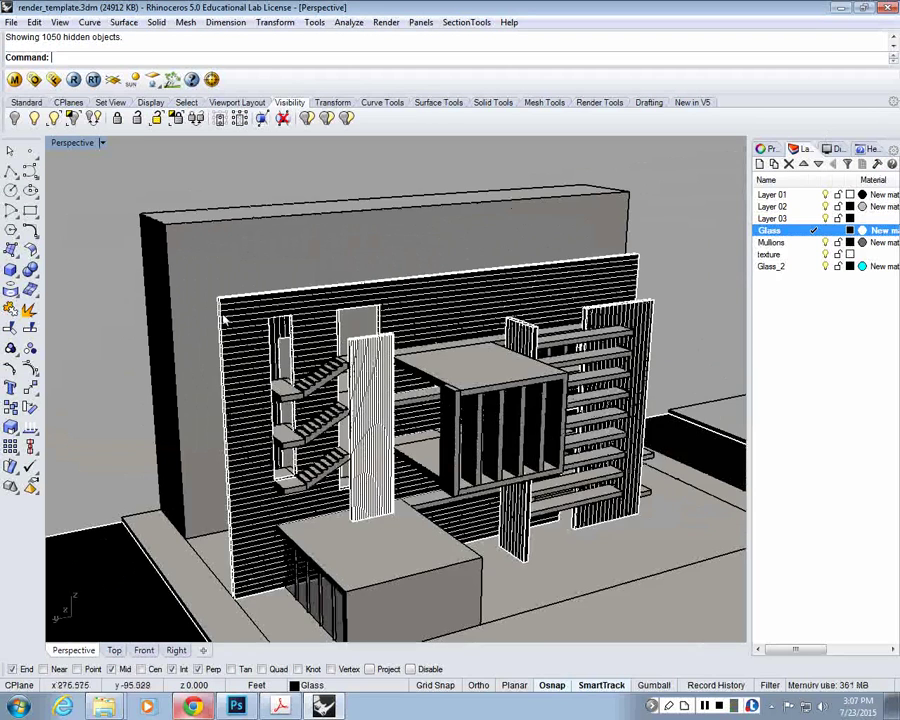
right_drag(512, 396, 297, 422)
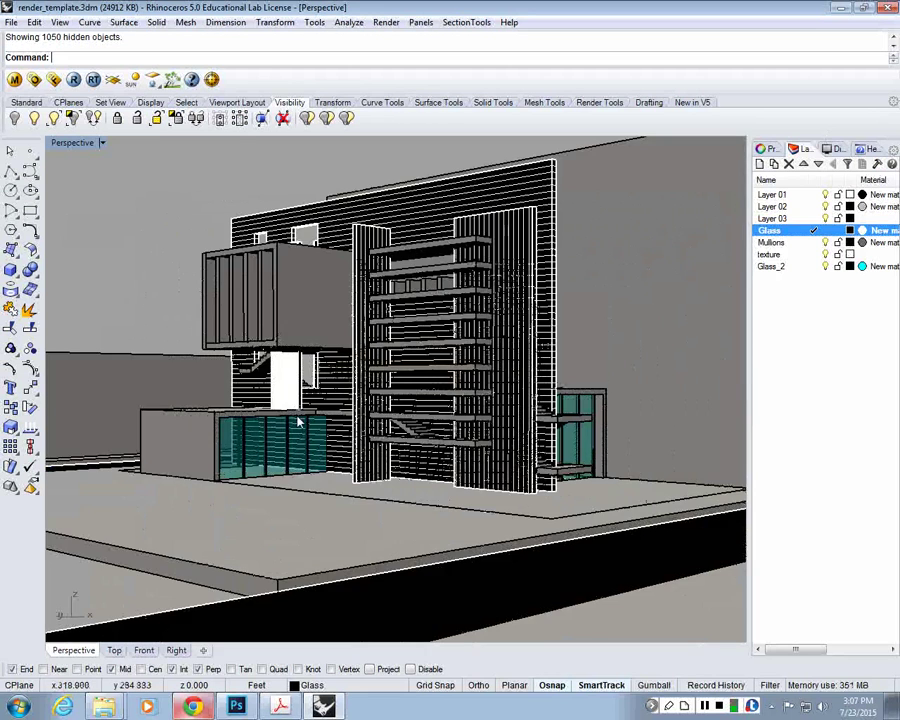
scroll(297, 422, up, 5)
key(Home)
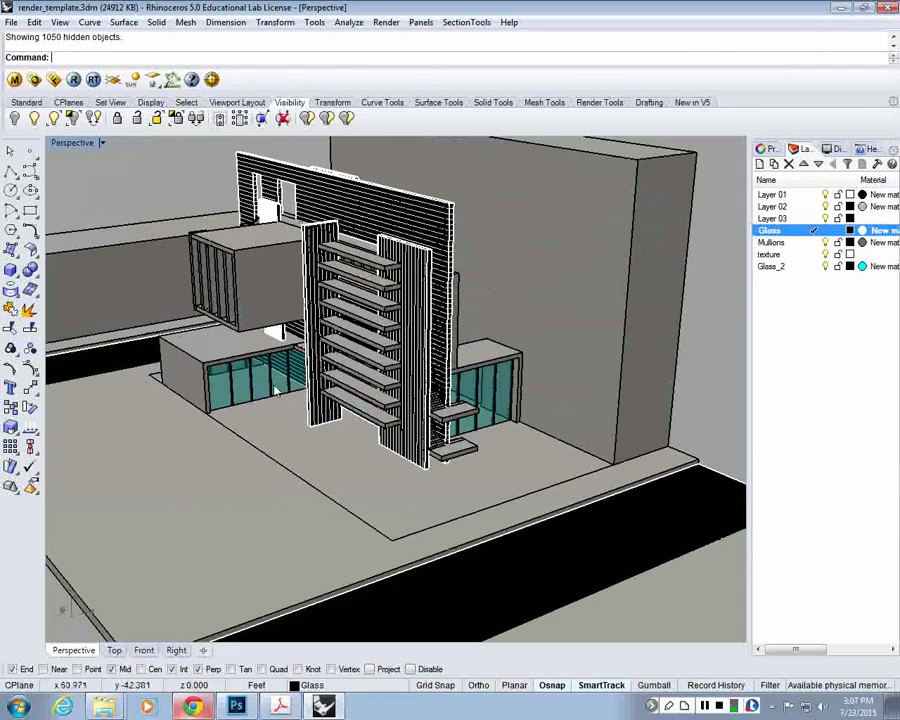
scroll(205, 404, up, 4)
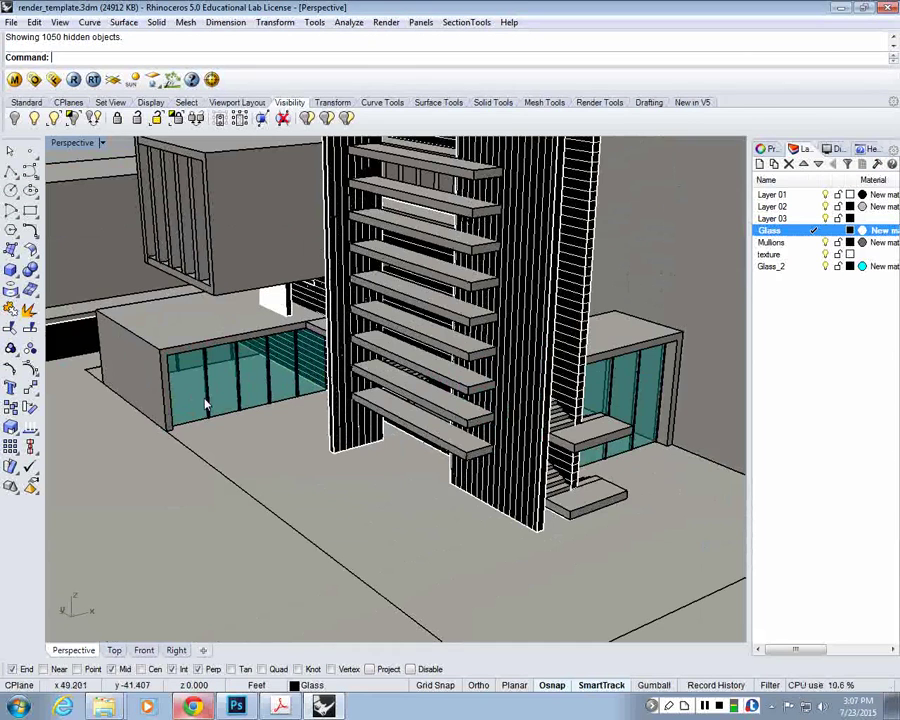
scroll(205, 403, down, 8)
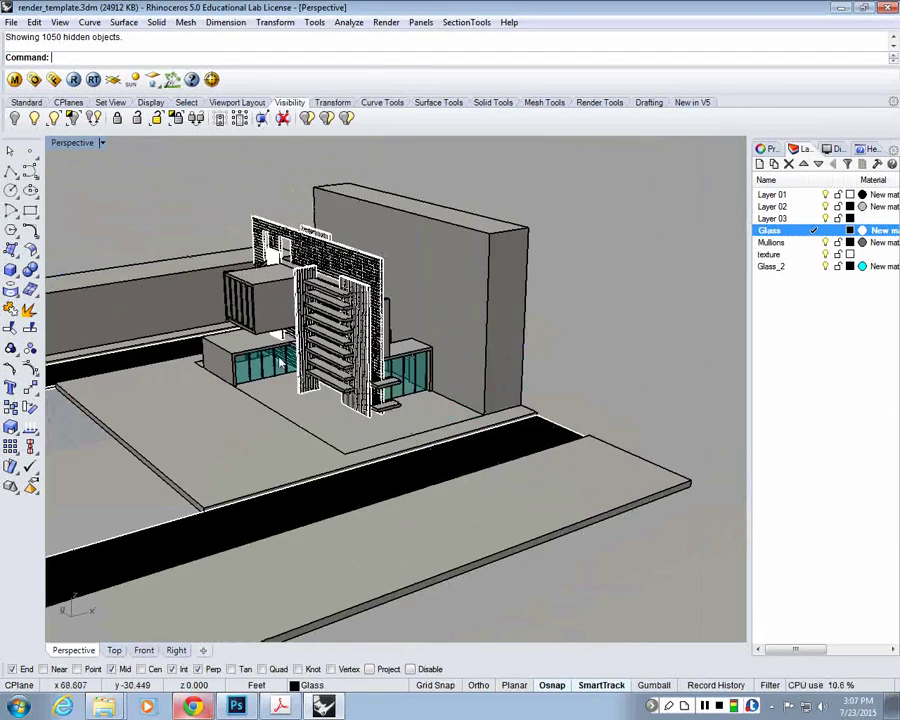
scroll(422, 376, up, 3)
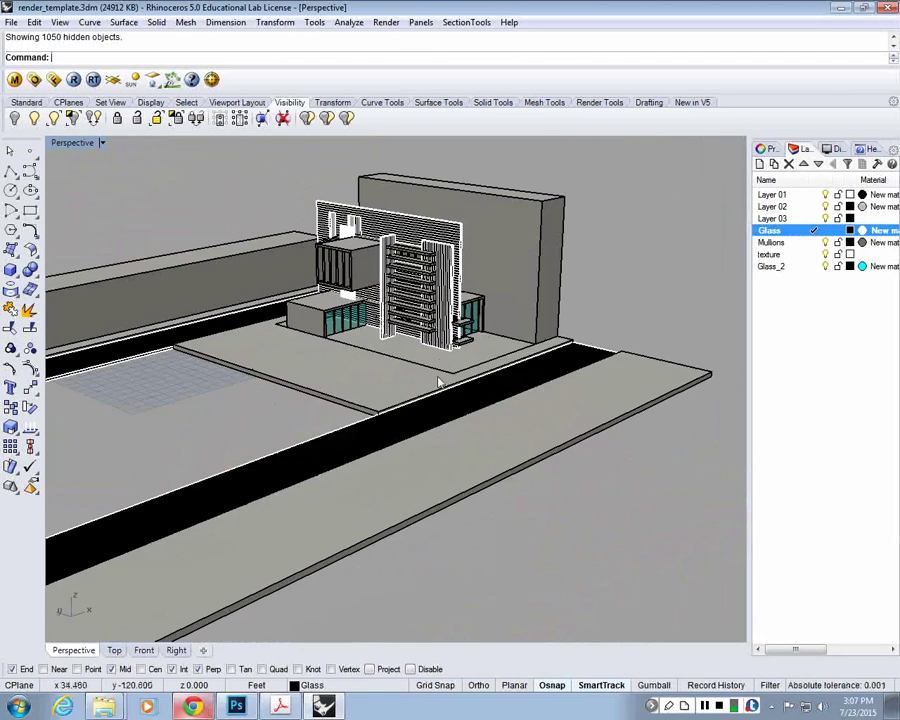
Reassign the two long black road strips on either side of the building to a different, grey-shaded layer
scroll(520, 390, up, 1)
click(563, 398)
shift+right_drag(563, 398, 665, 373)
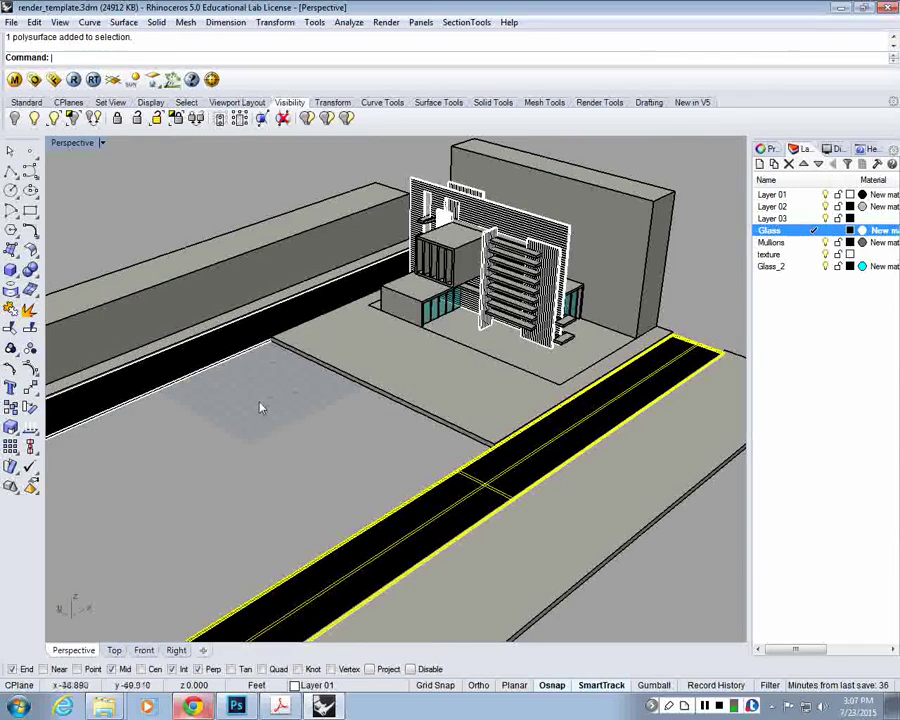
shift+click(265, 328)
click(768, 148)
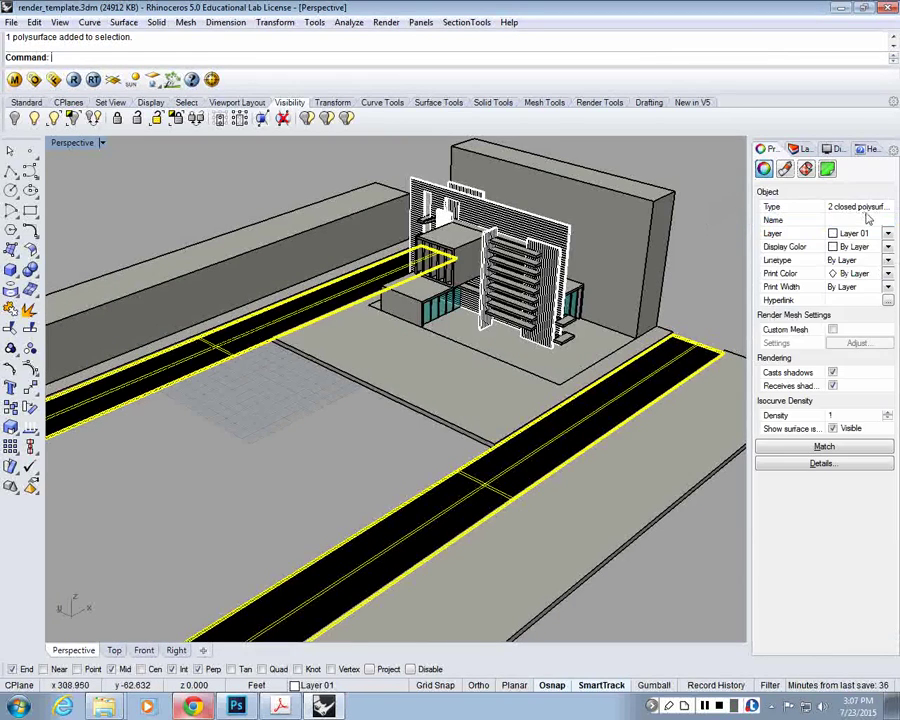
click(860, 233)
click(866, 260)
click(221, 504)
right_drag(221, 504, 255, 474)
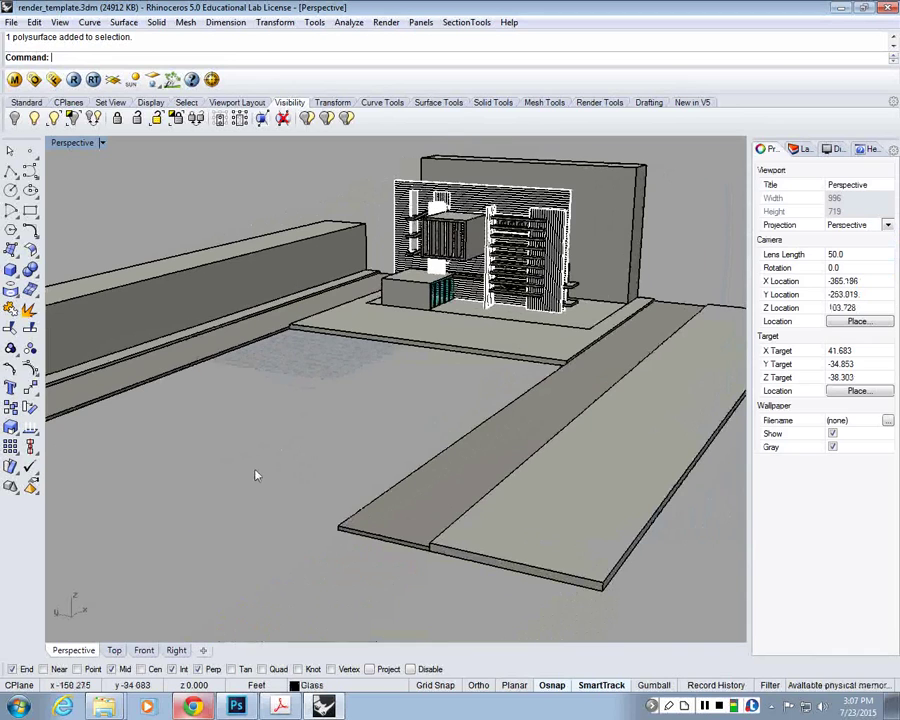
Inspect the model up close and from afar after the road change, and bring back the layer list
scroll(543, 243, up, 10)
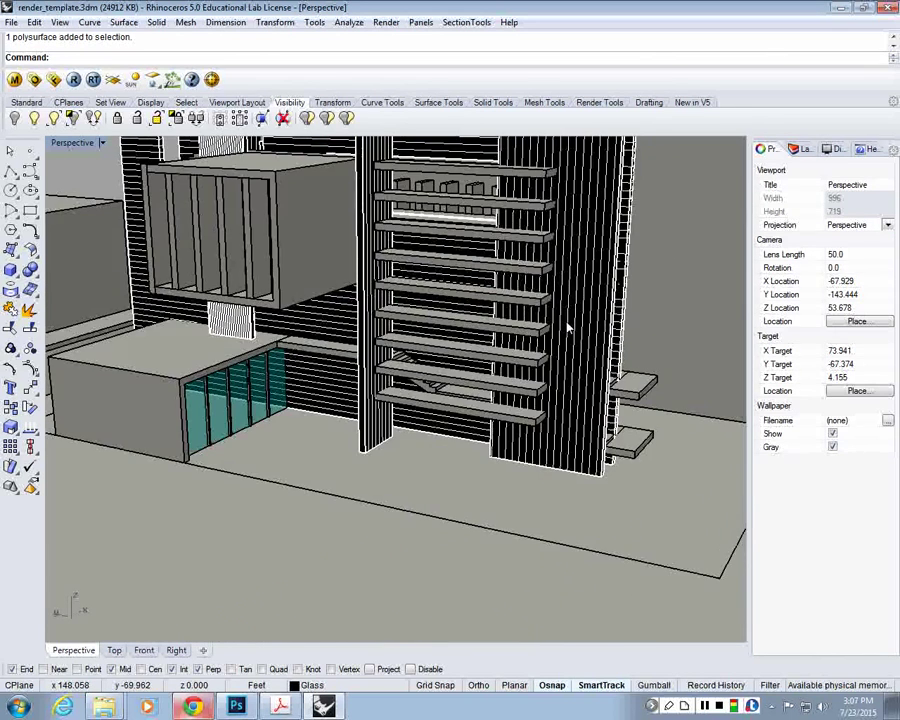
scroll(560, 280, down, 10)
right_drag(567, 328, 460, 327)
scroll(556, 243, up, 2)
scroll(565, 268, up, 2)
scroll(533, 328, down, 6)
scroll(535, 326, up, 5)
scroll(408, 267, up, 4)
scroll(420, 274, down, 3)
scroll(460, 327, up, 2)
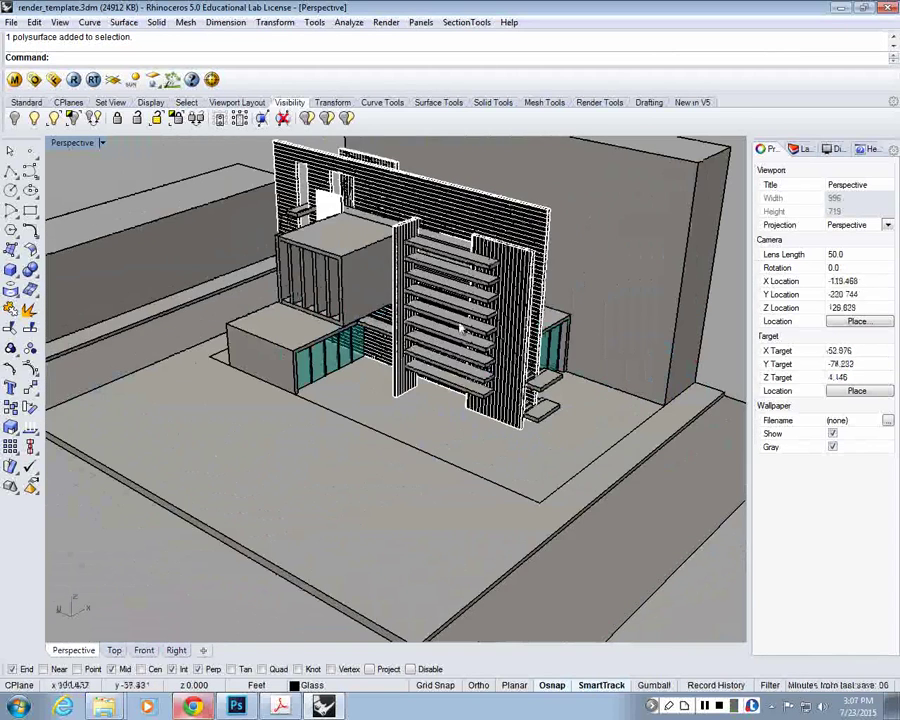
click(801, 149)
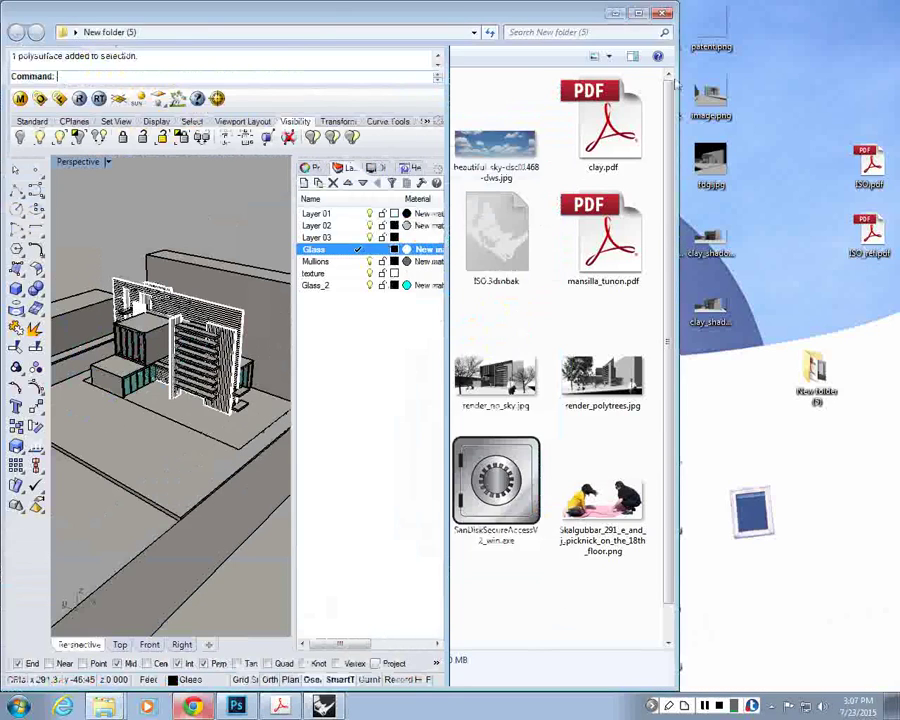
Minimize the folder window and try to open clay_shades.png from the desktop with another program
click(616, 16)
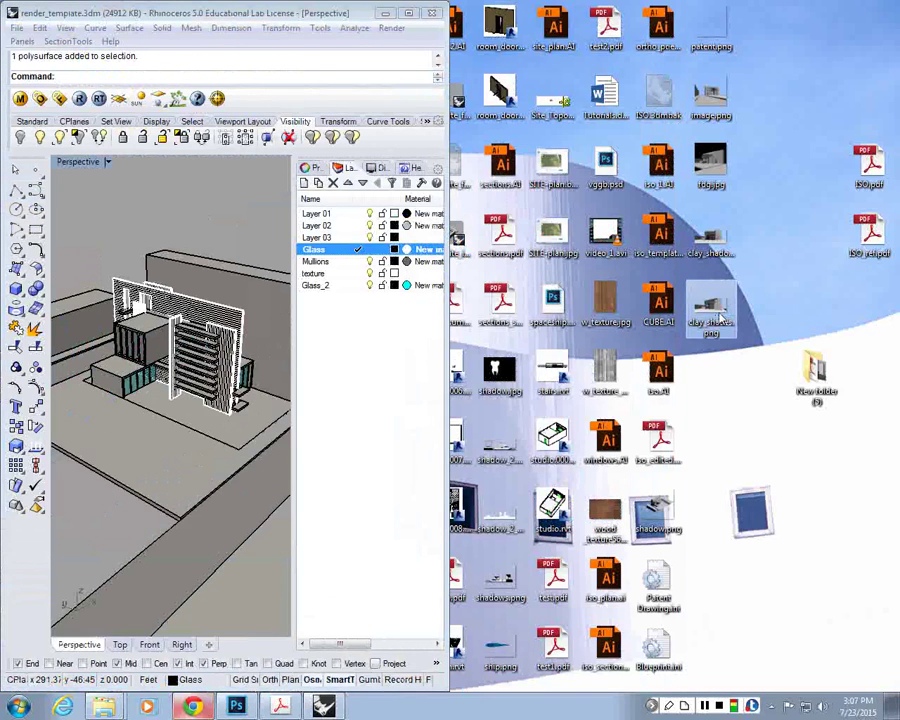
right_click(724, 296)
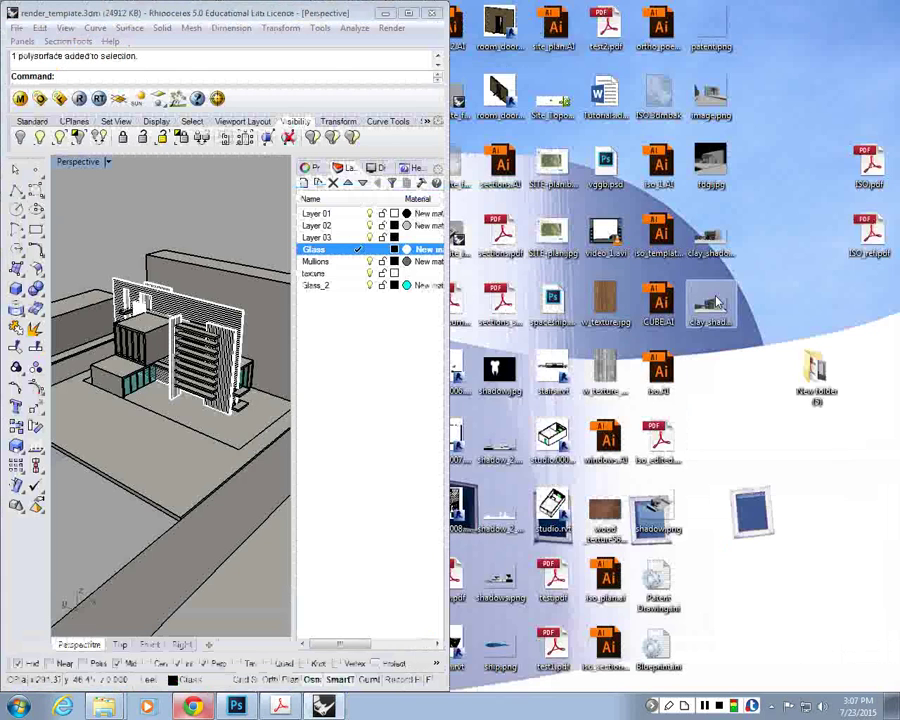
right_click(716, 302)
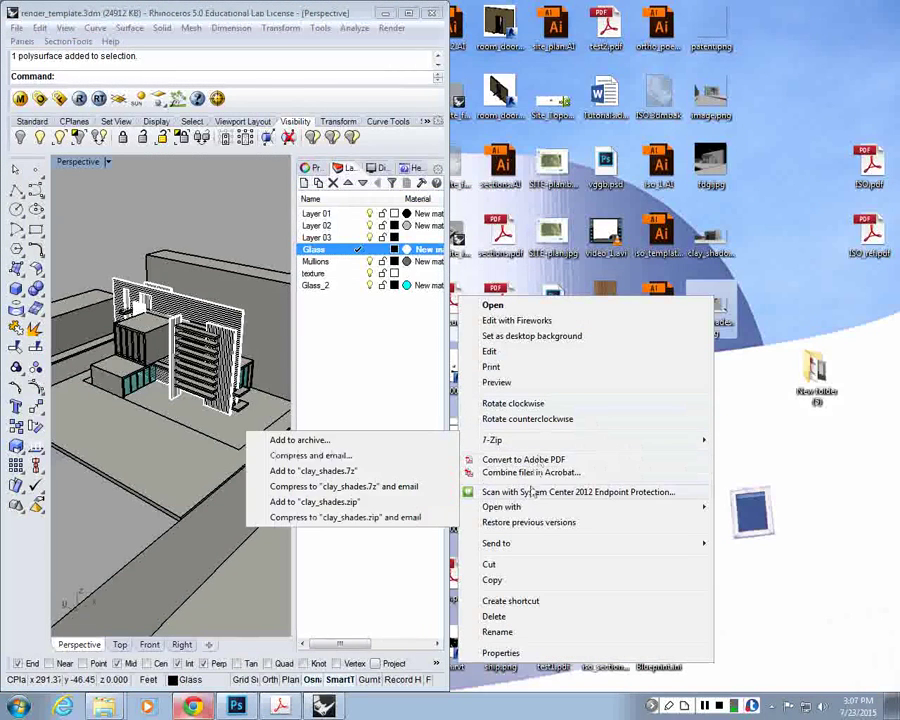
mouse_move(510, 507)
click(375, 598)
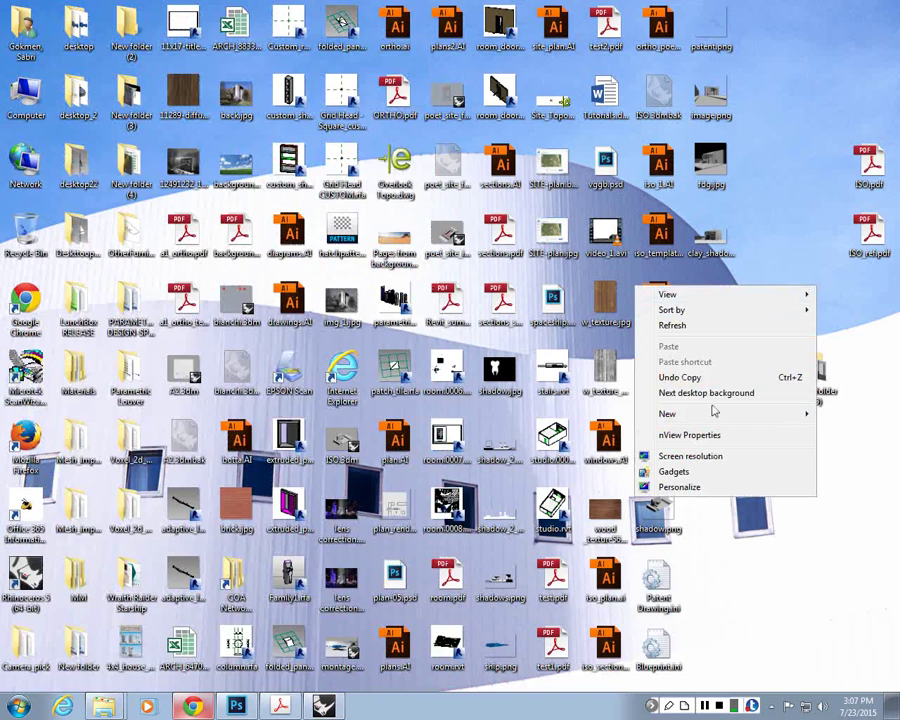
Create a new folder on the desktop and move the clay_shades and clay_shadows images into it
mouse_move(714, 413)
click(539, 419)
drag(721, 360, 705, 253)
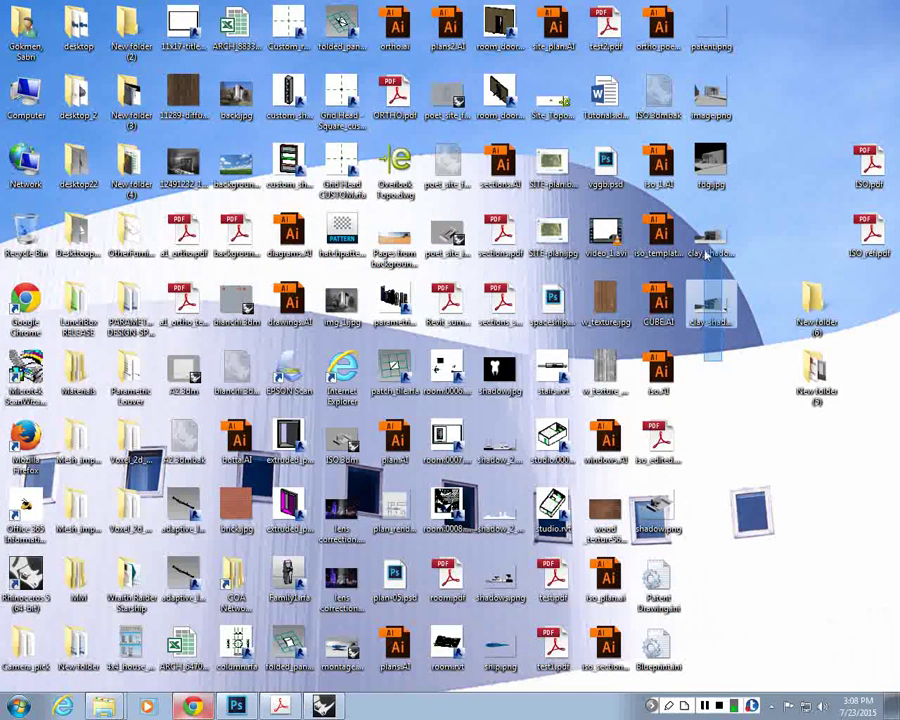
click(706, 255)
Open New folder (6) and display clay_shades.png in Windows Photo Viewer
double_click(816, 312)
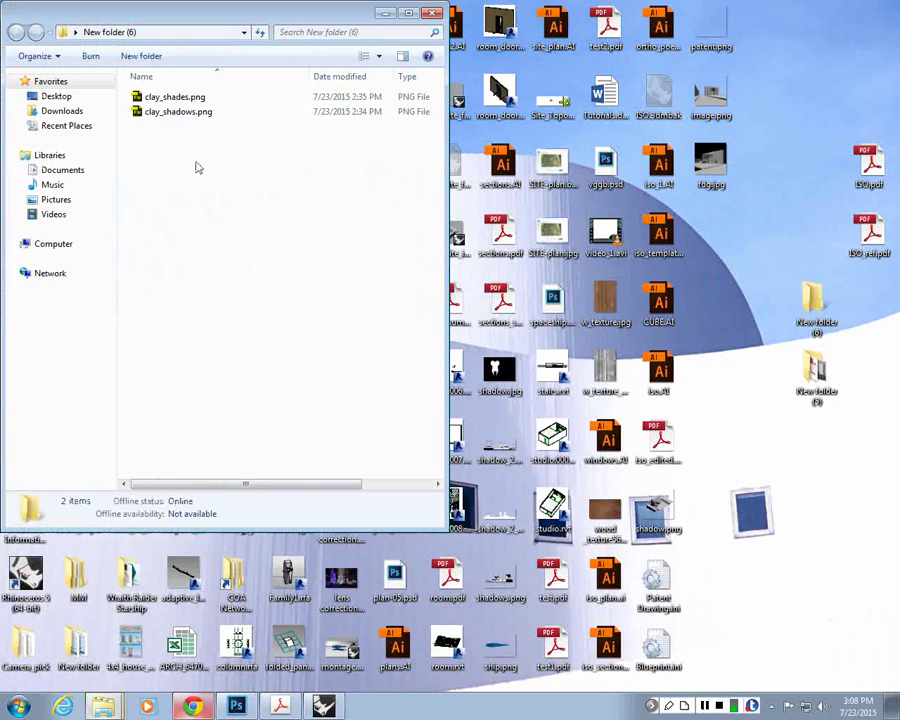
right_click(191, 101)
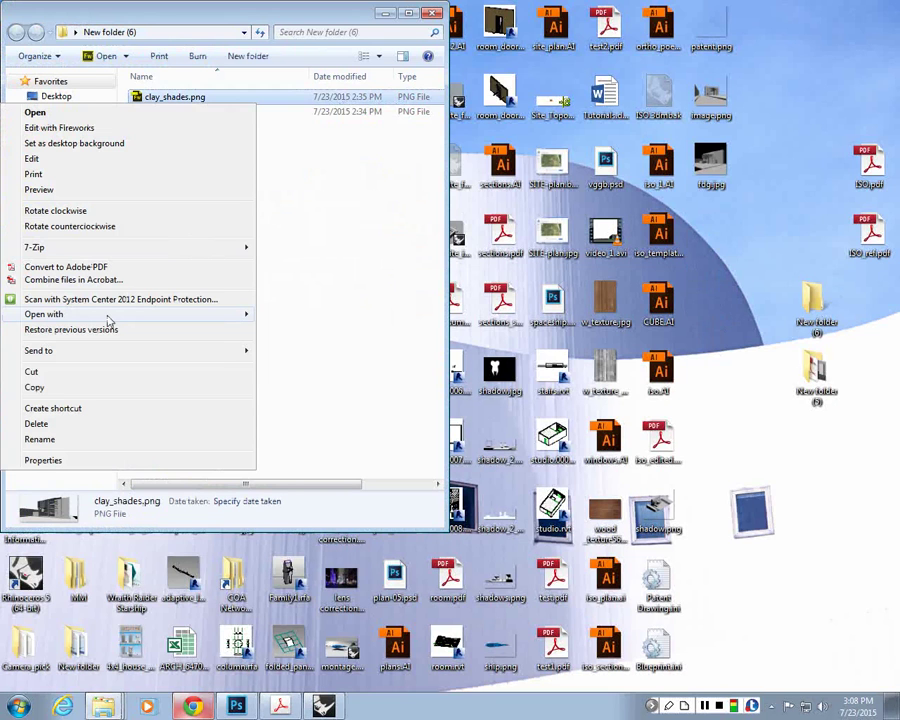
mouse_move(108, 316)
click(325, 404)
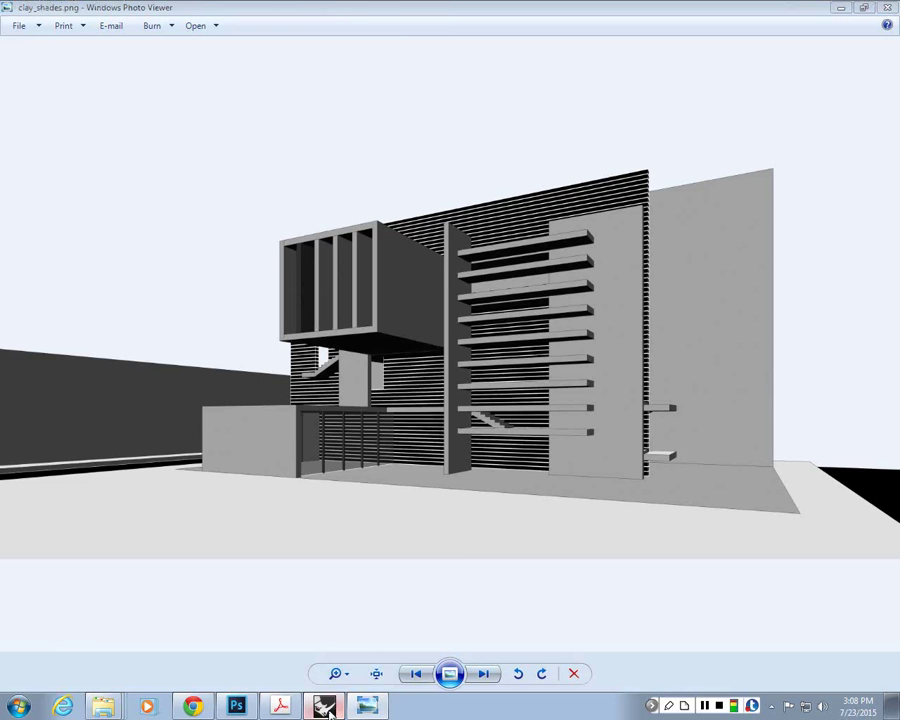
Return to Rhinoceros, maximize its window and restore the saved view Perspective_1
click(326, 707)
click(408, 13)
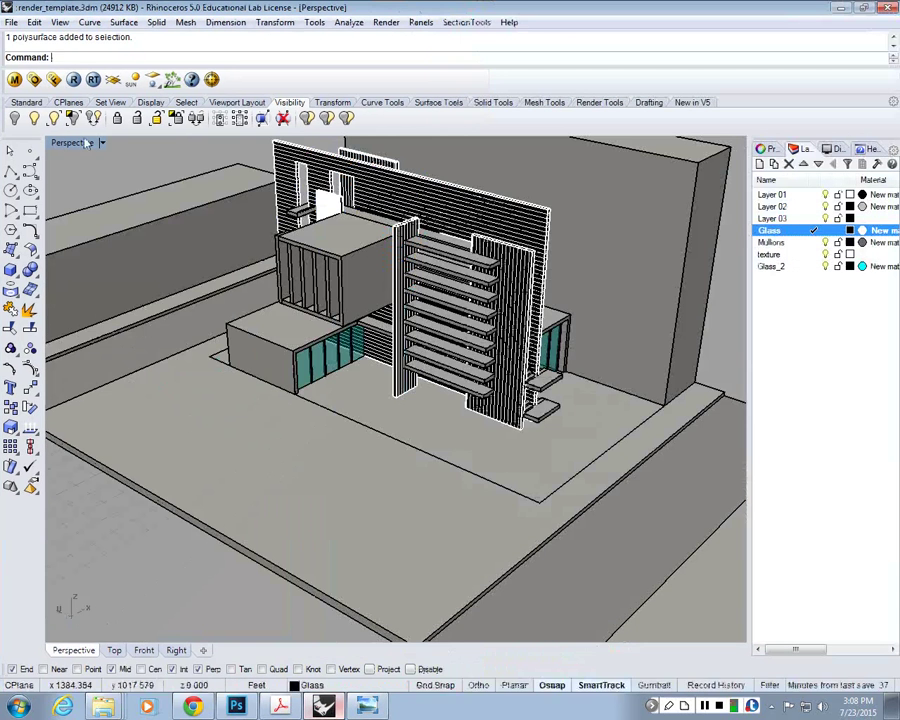
click(101, 142)
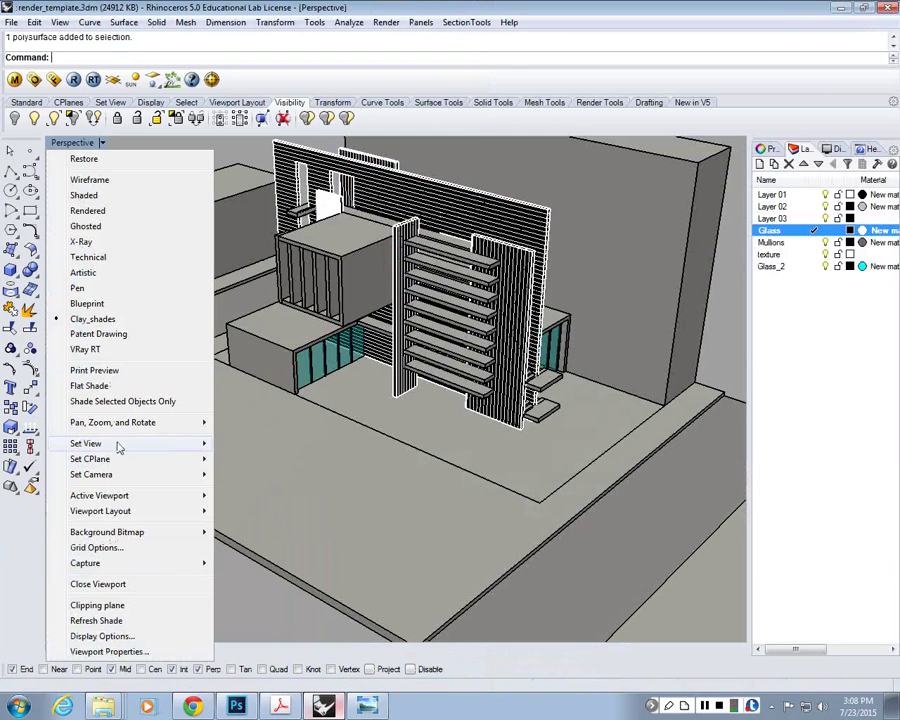
mouse_move(100, 443)
click(274, 644)
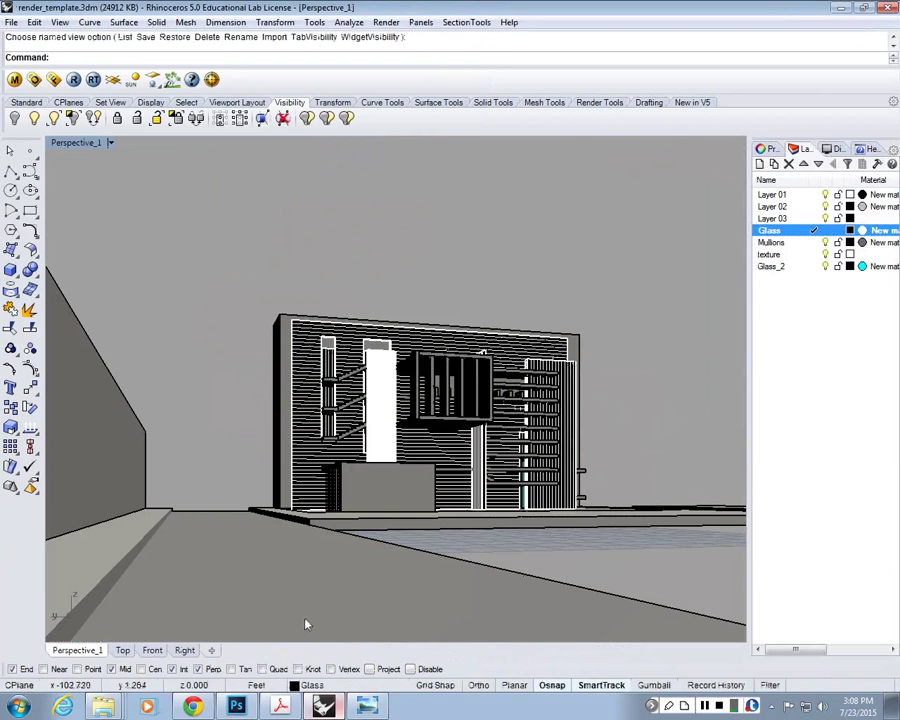
Choose the Clay_shades display mode for the Perspective_1 viewport and review the other available display modes
click(76, 142)
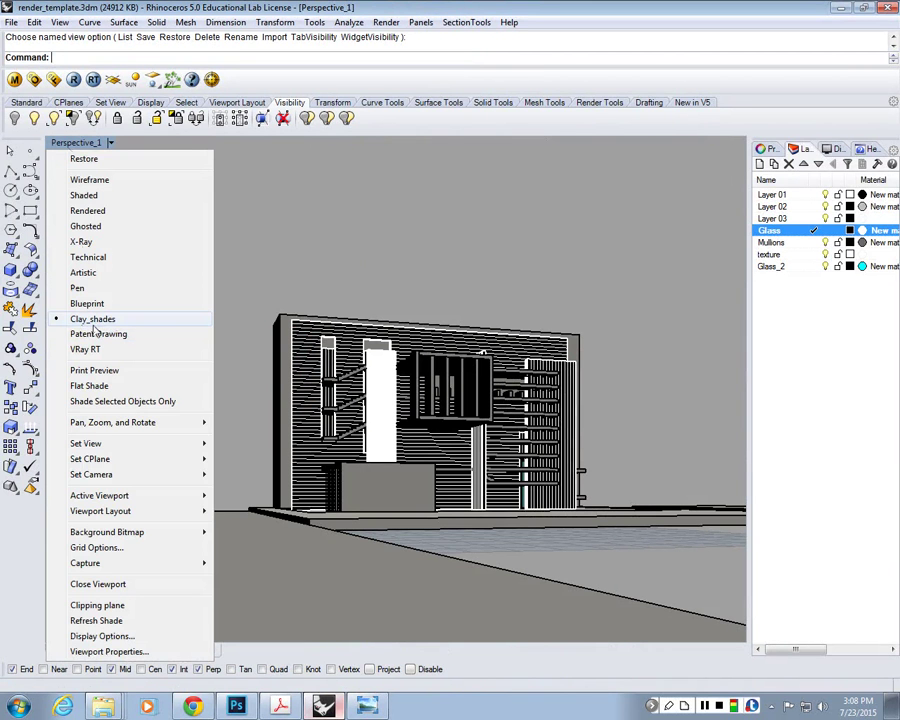
click(94, 324)
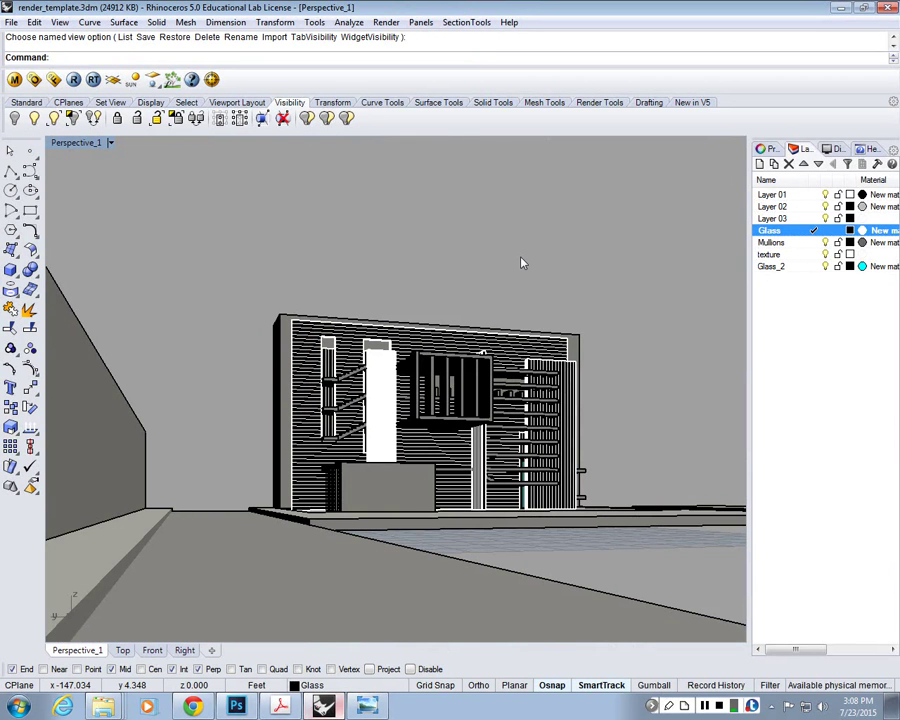
click(77, 143)
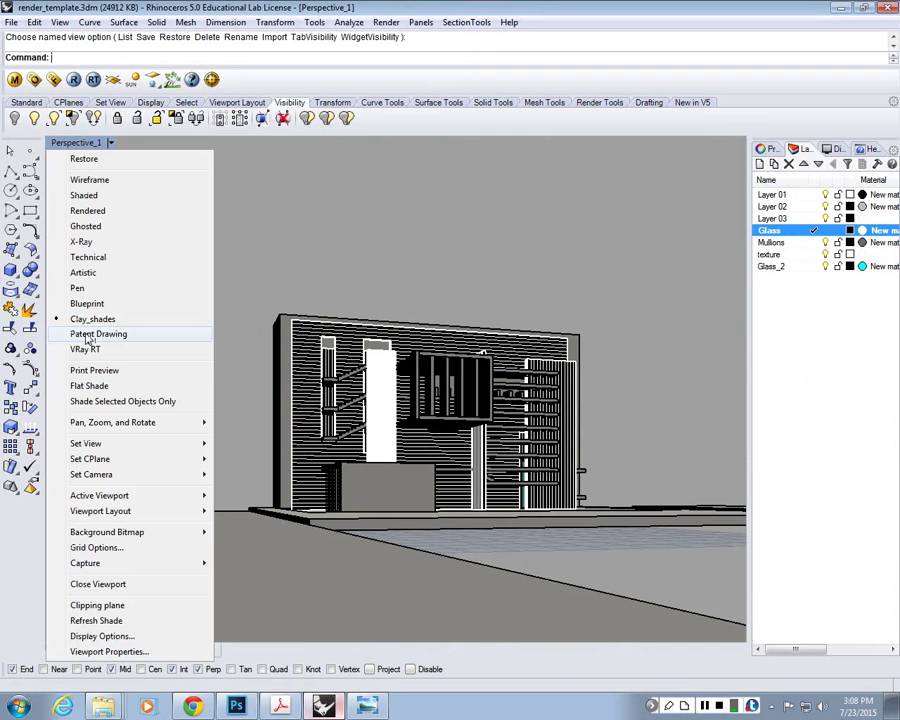
click(397, 262)
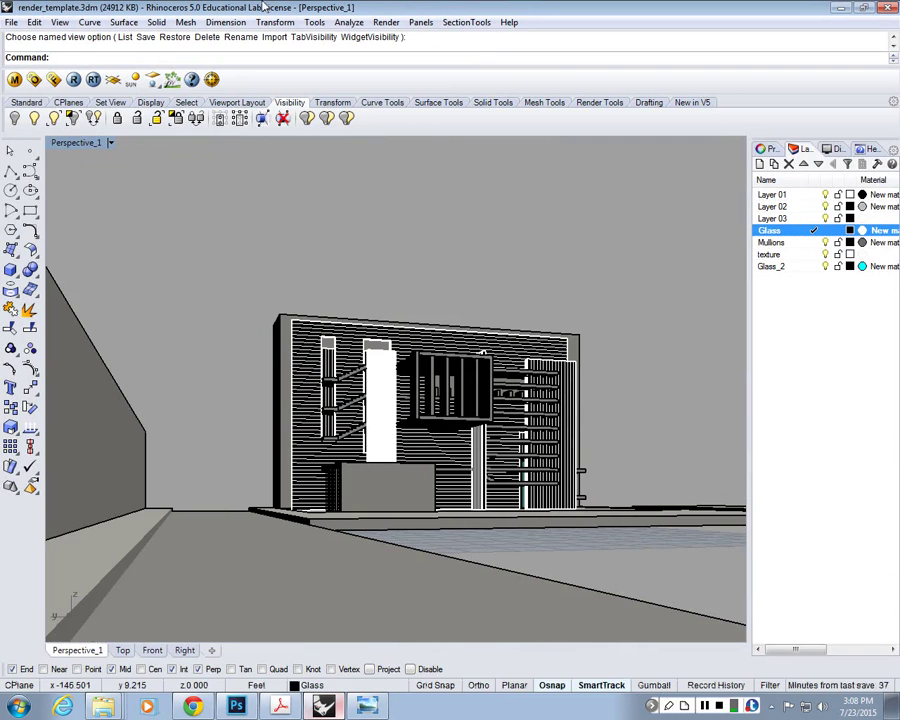
Switch to Windows Photo Viewer, compare clay_shades.png with clay_shadows.png, and close the viewer
key(alt+Tab)
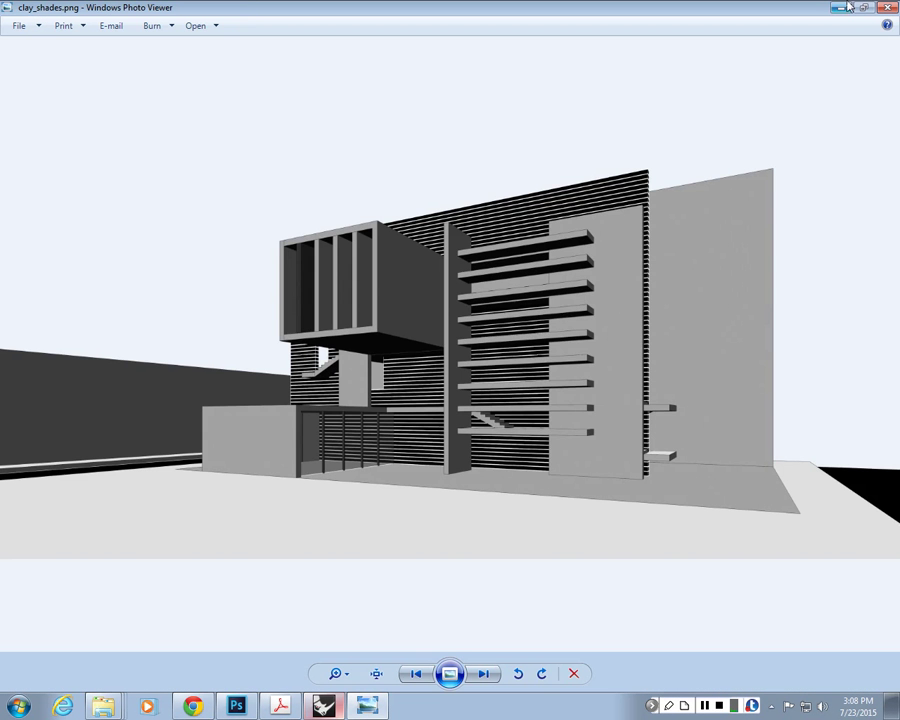
key(Right)
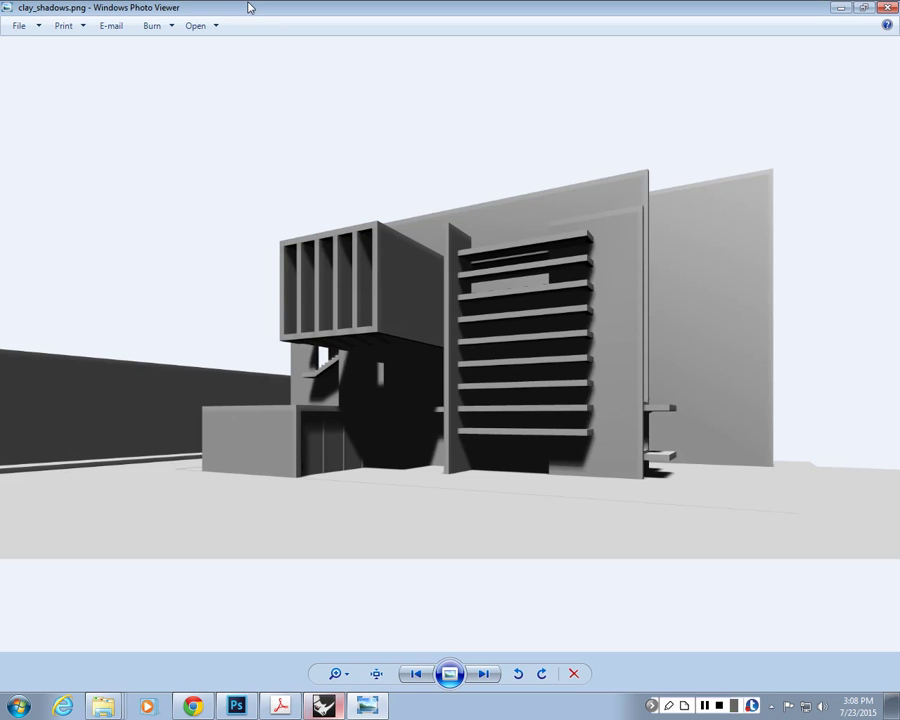
key(Left)
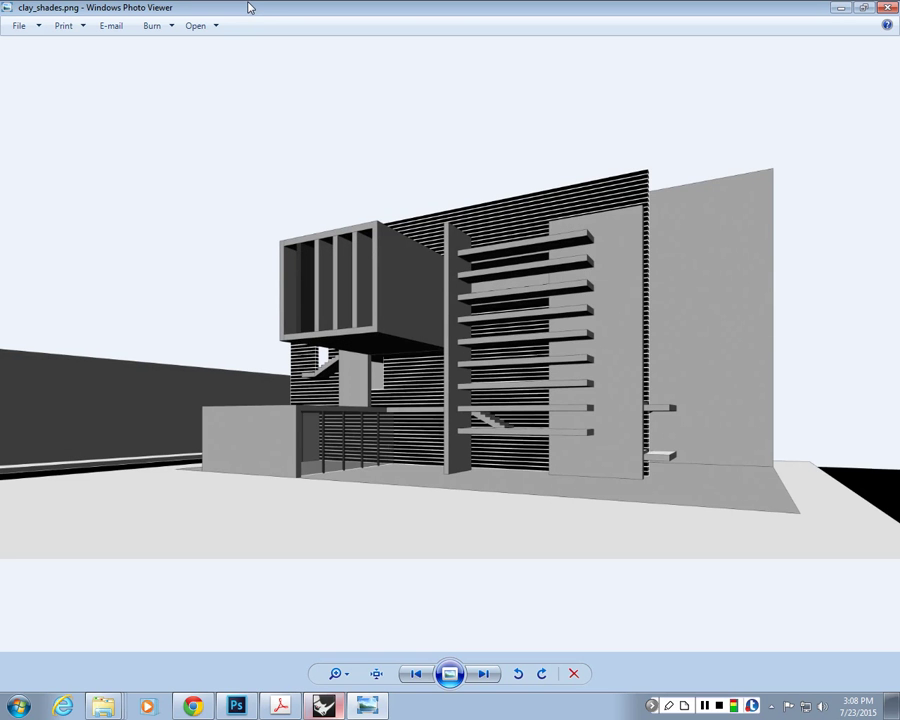
key(Right)
key(Left)
key(Right)
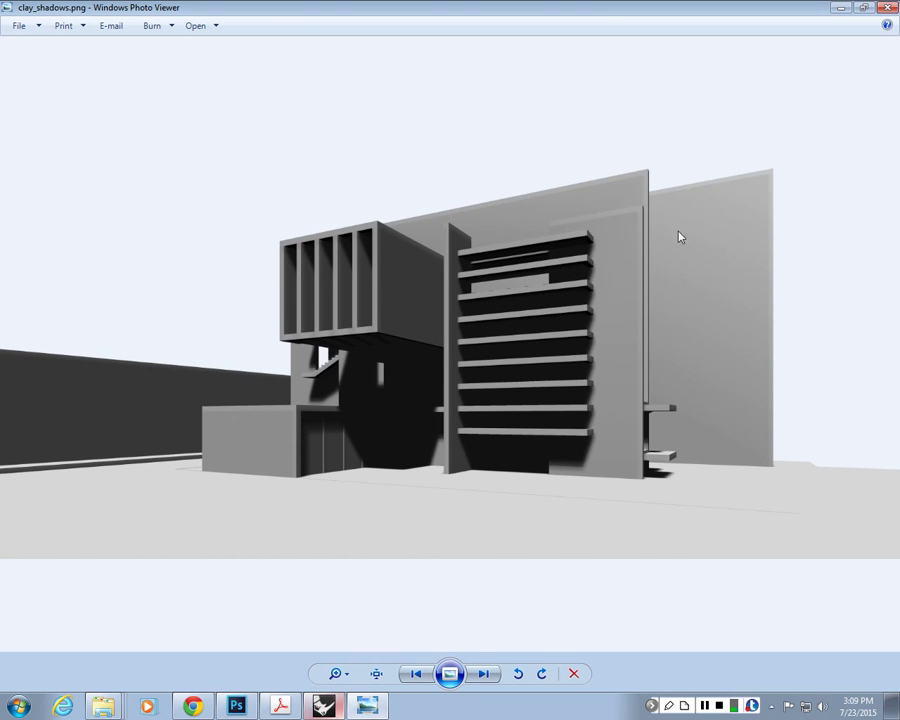
key(alt+F4)
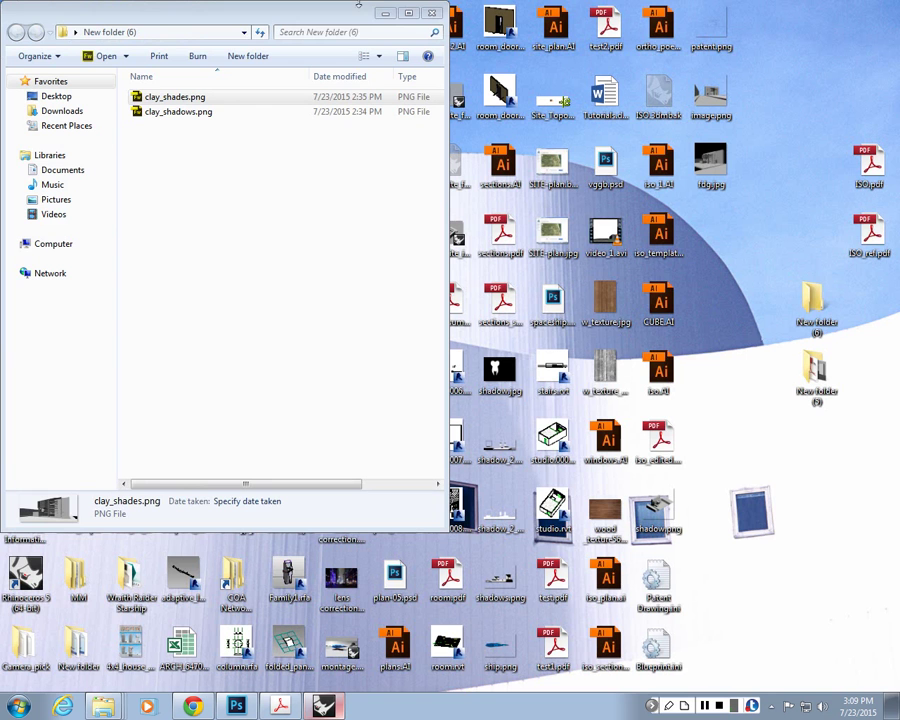
Switch to Photoshop and create a new document 23 inches wide and 11 inches high at 150 pixels/inch
click(256, 281)
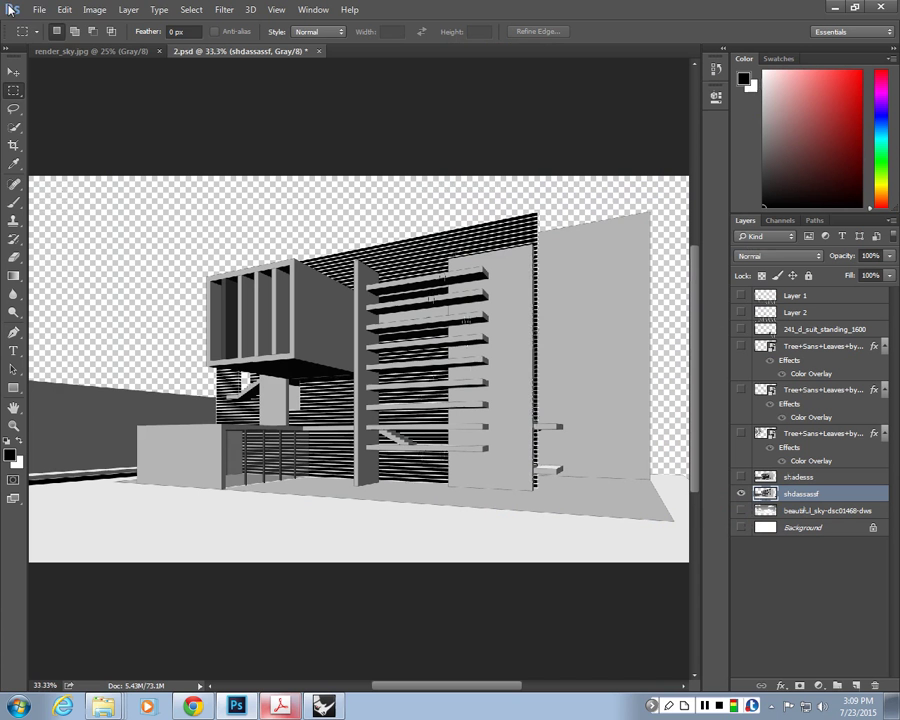
key(alt+Tab)
click(37, 9)
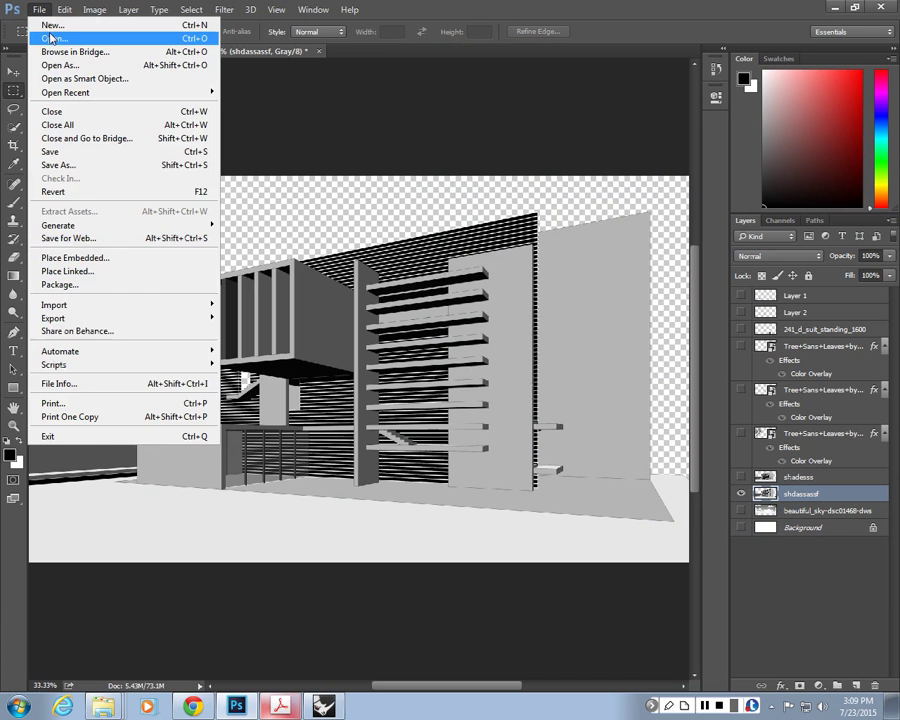
click(36, 25)
key(Tab)
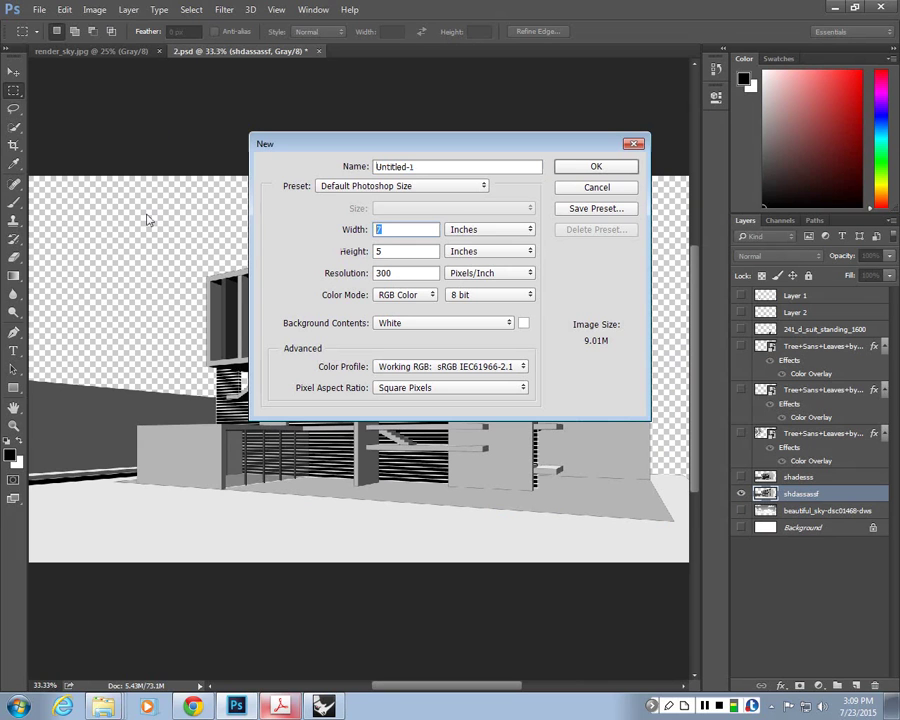
text(23)
key(Tab)
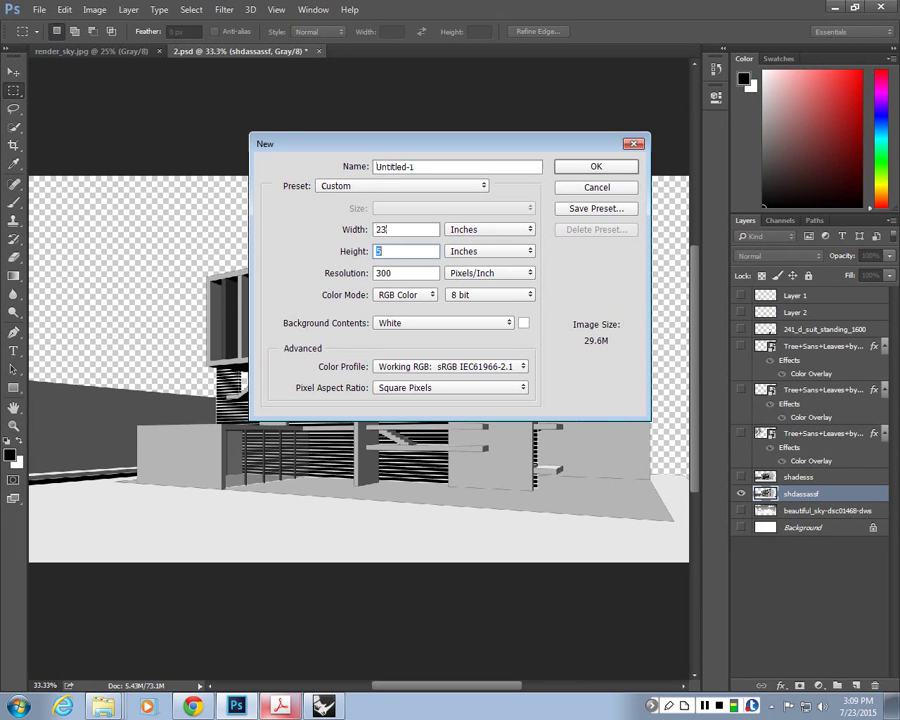
text(11)
key(Tab)
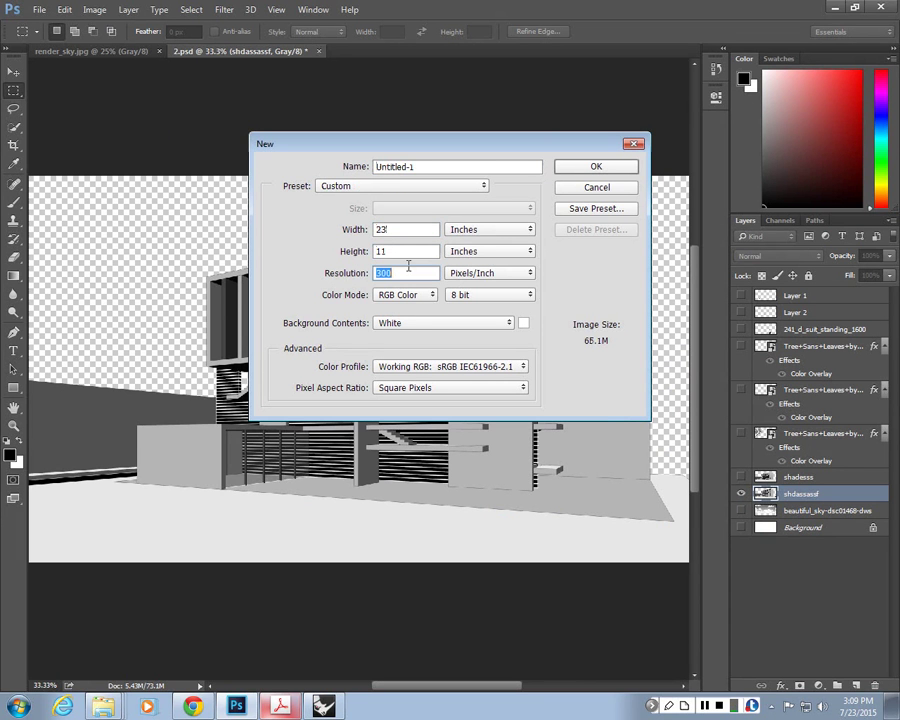
text(150)
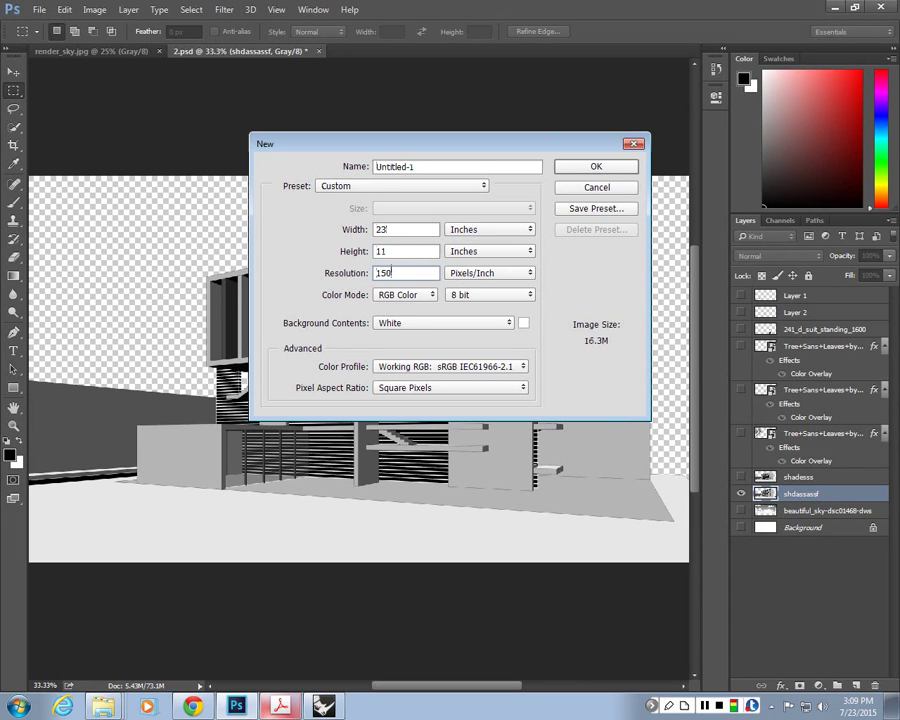
click(580, 168)
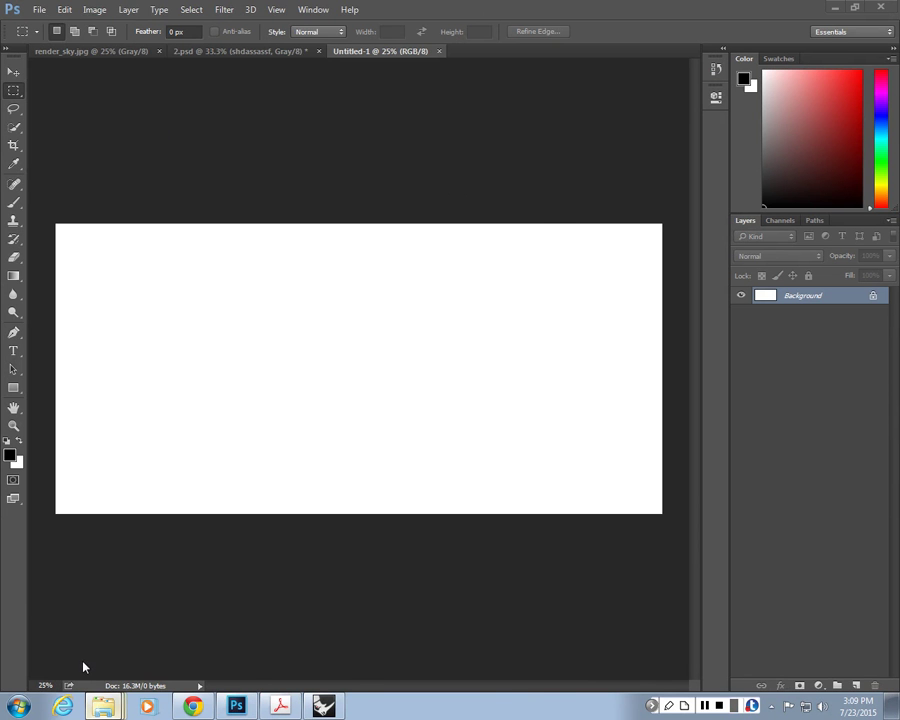
Insert clay_shades.png and clay_shadows.png together from New folder (6) into the blank Photoshop document
key(alt+Tab)
drag(581, 18, 504, 134)
click(110, 704)
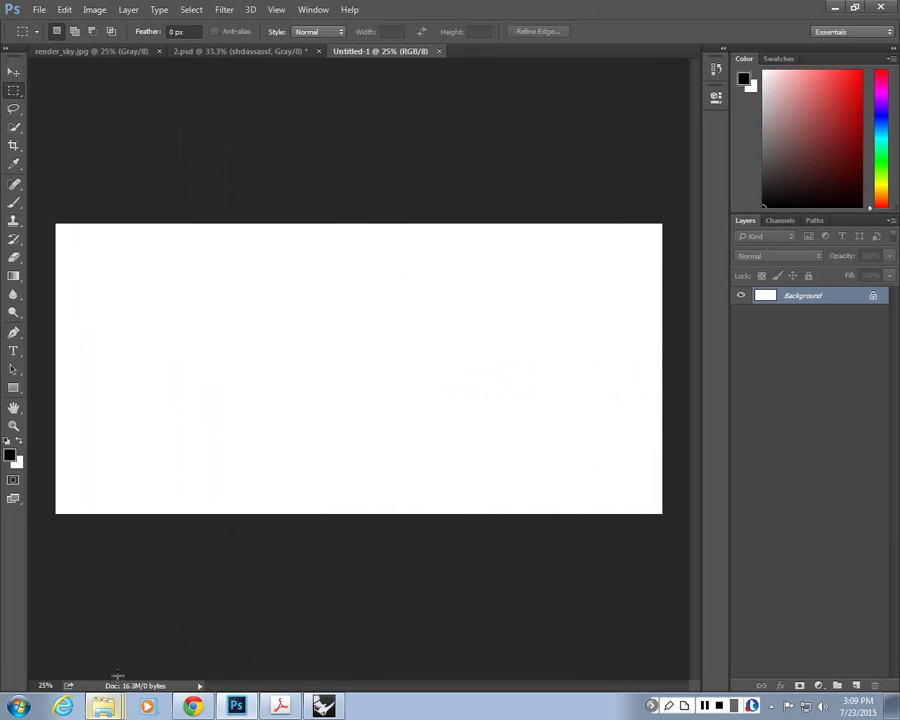
click(108, 678)
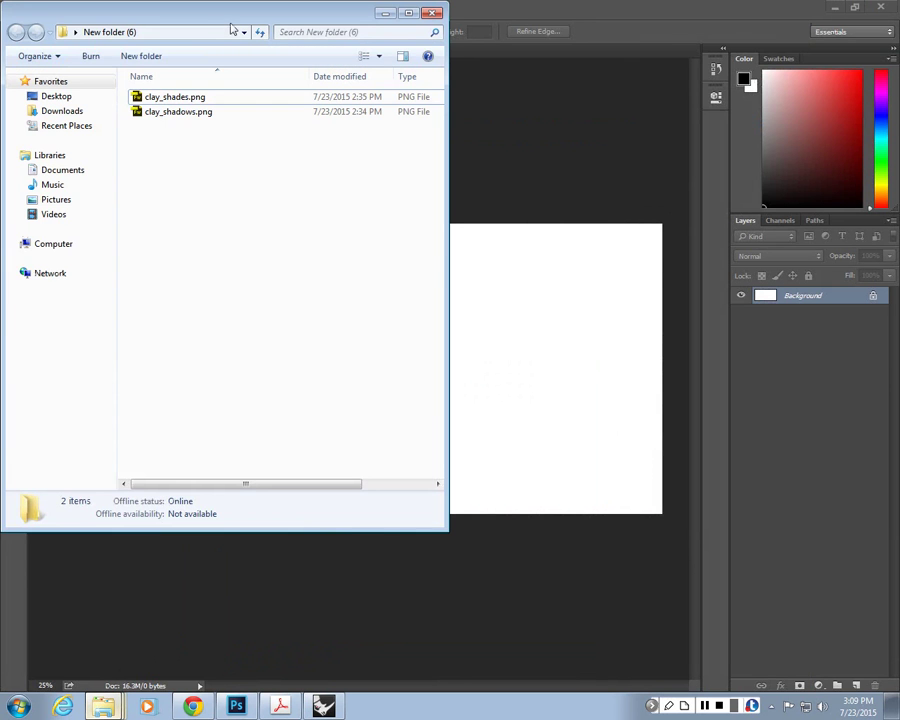
drag(231, 29, 621, 55)
drag(610, 236, 583, 147)
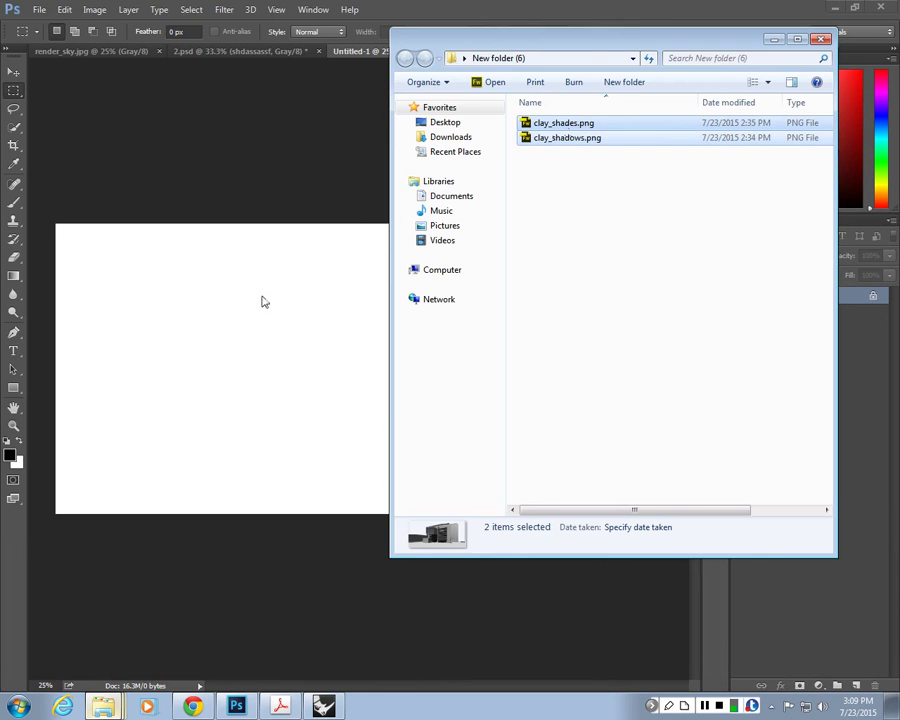
drag(263, 301, 265, 303)
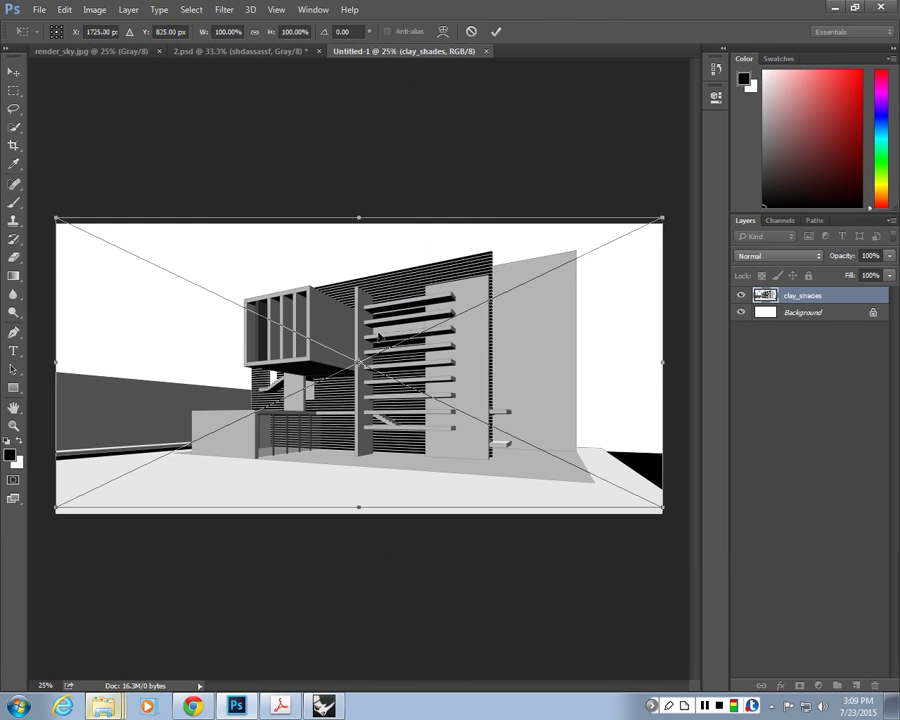
Shift the clay_shades image upward on the canvas and commit it, then commit clay_shadows at its default placement
drag(378, 335, 372, 282)
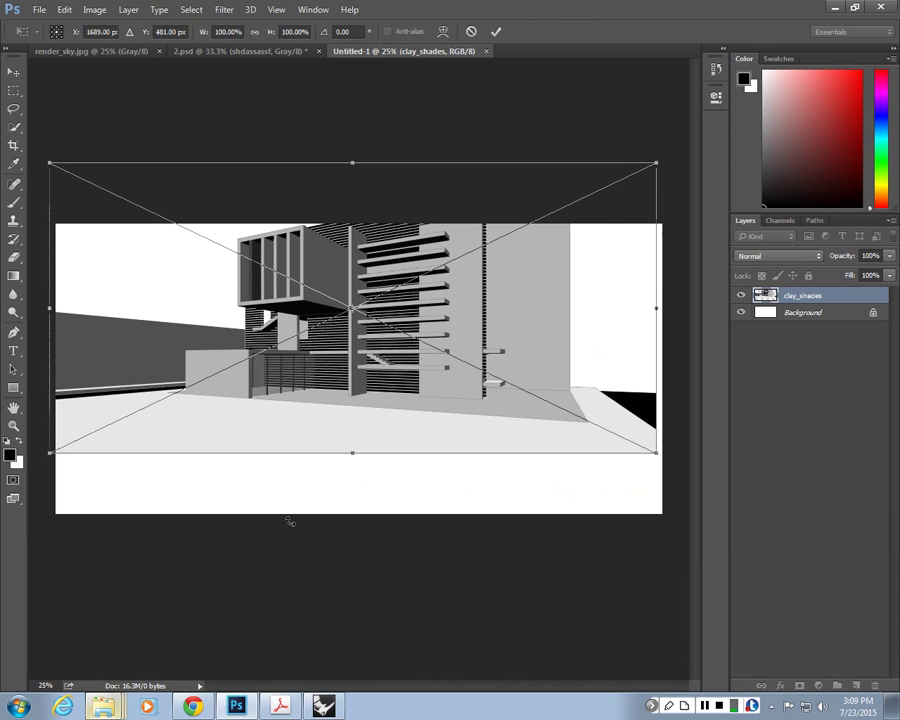
click(496, 31)
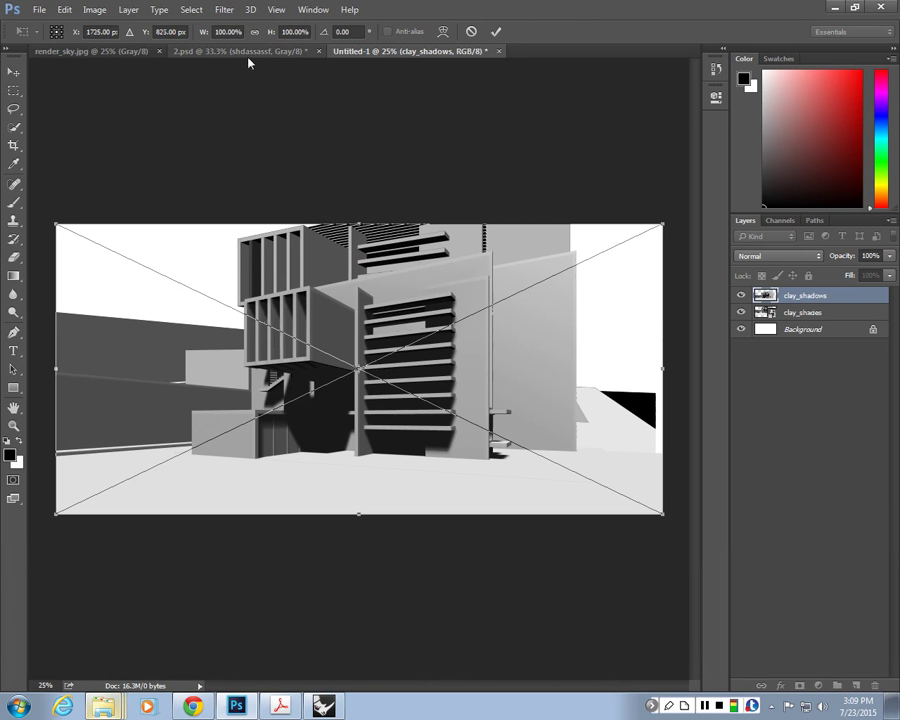
click(497, 35)
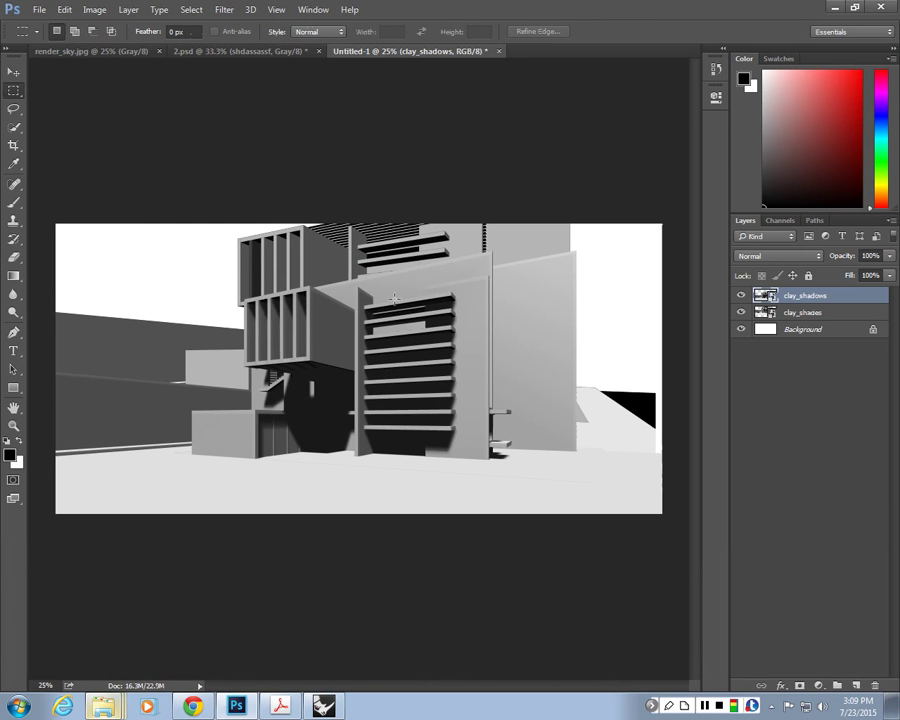
Move the clay_shades layer down with the Move tool so its building lines up with the one on clay_shadows
click(13, 72)
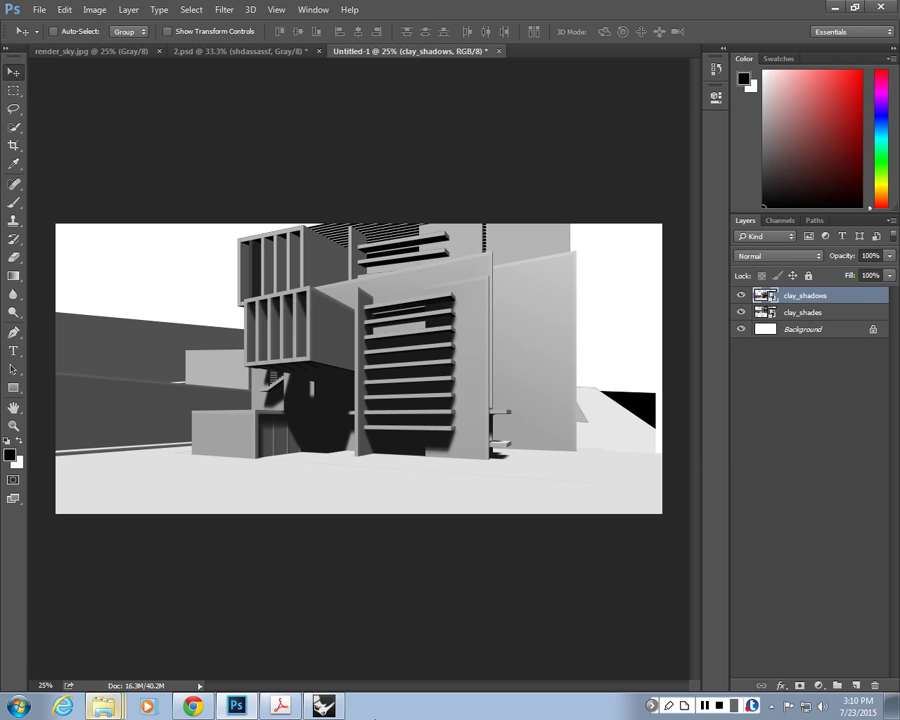
click(323, 706)
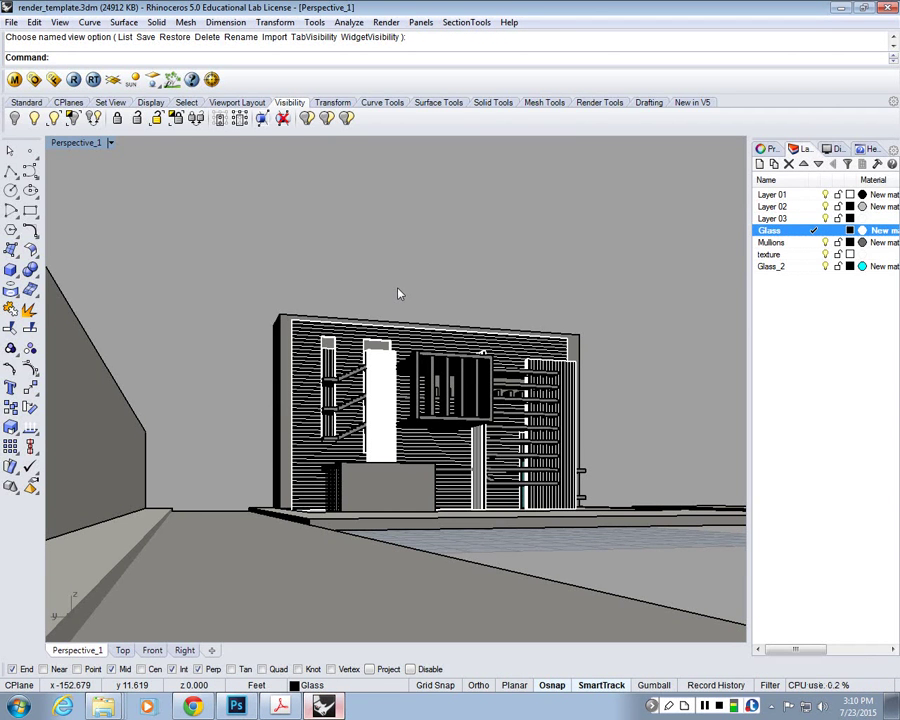
key(alt+Tab)
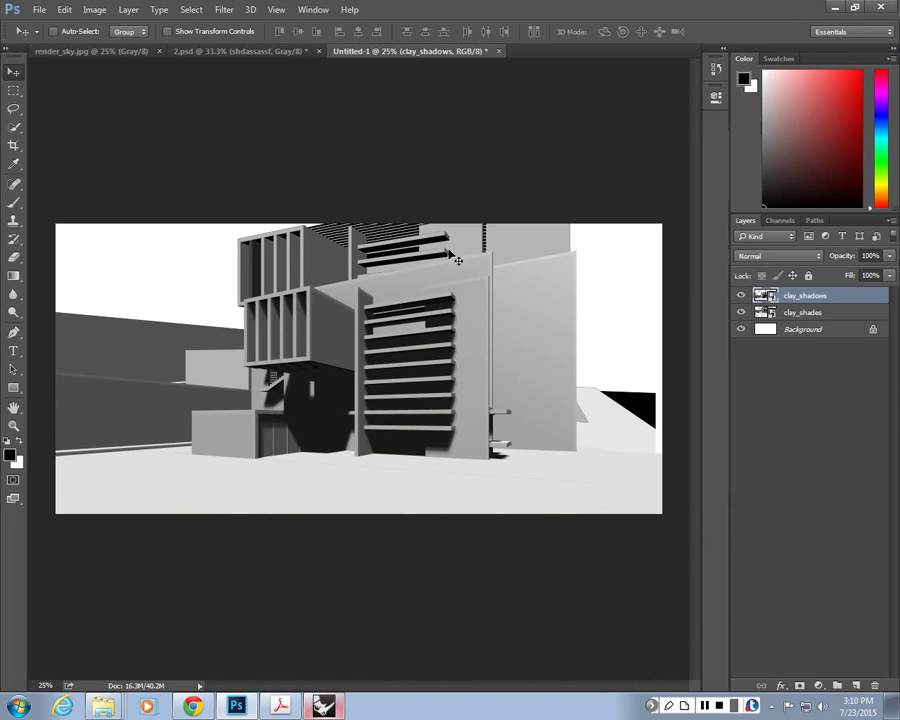
click(815, 314)
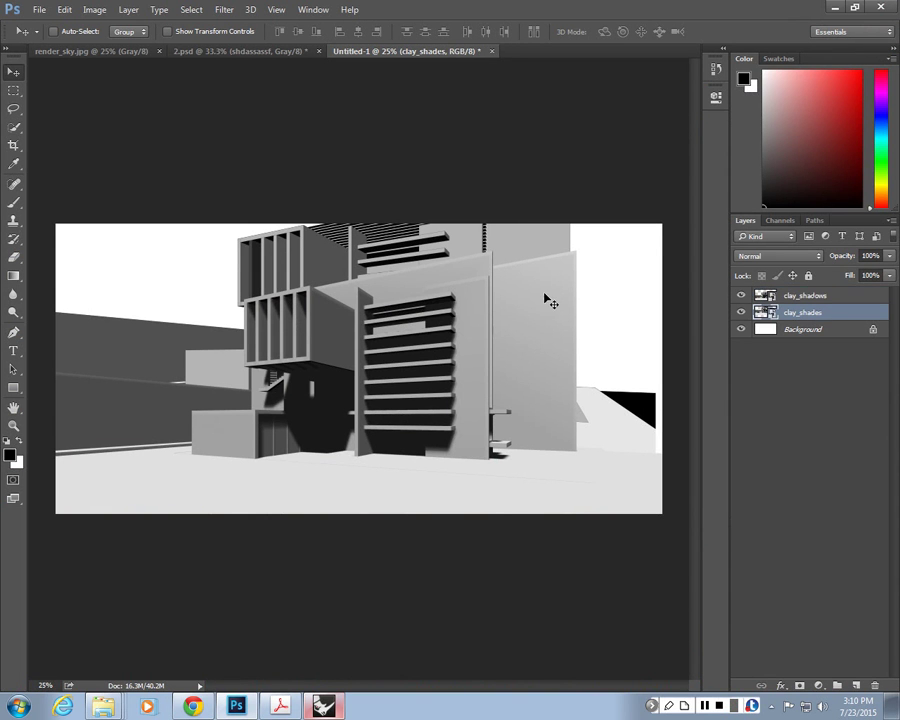
drag(505, 350, 508, 410)
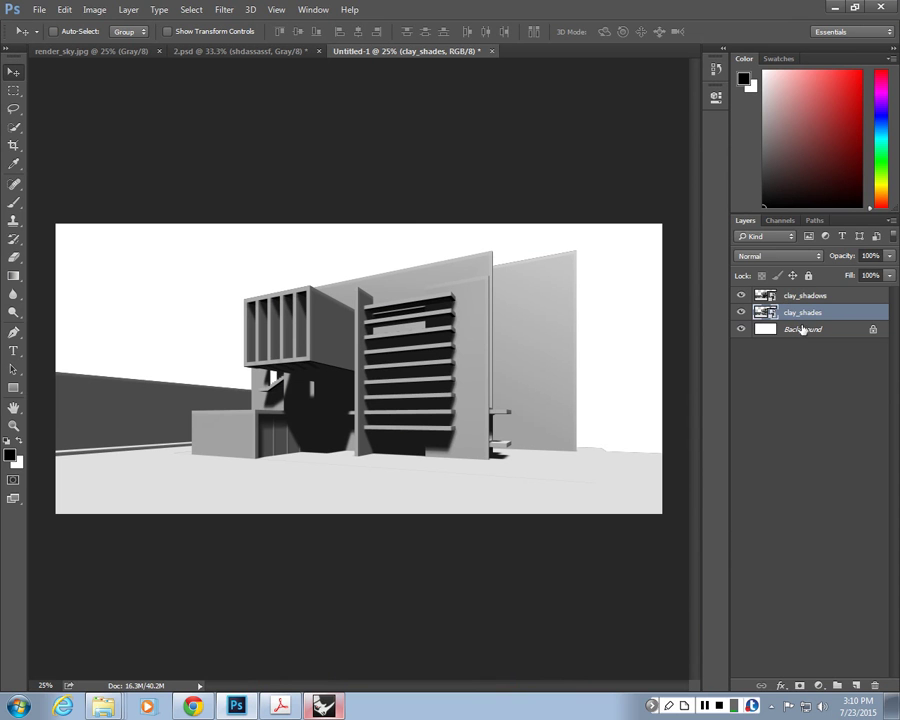
Rasterize the clay_shades and clay_shadows layers
shift+click(805, 296)
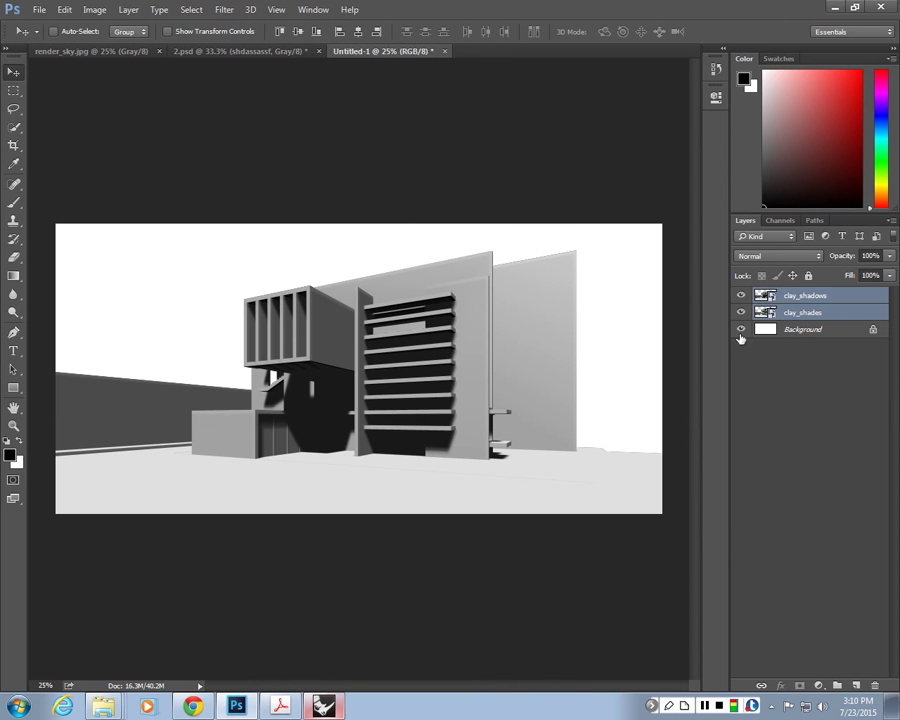
click(800, 315)
right_click(805, 317)
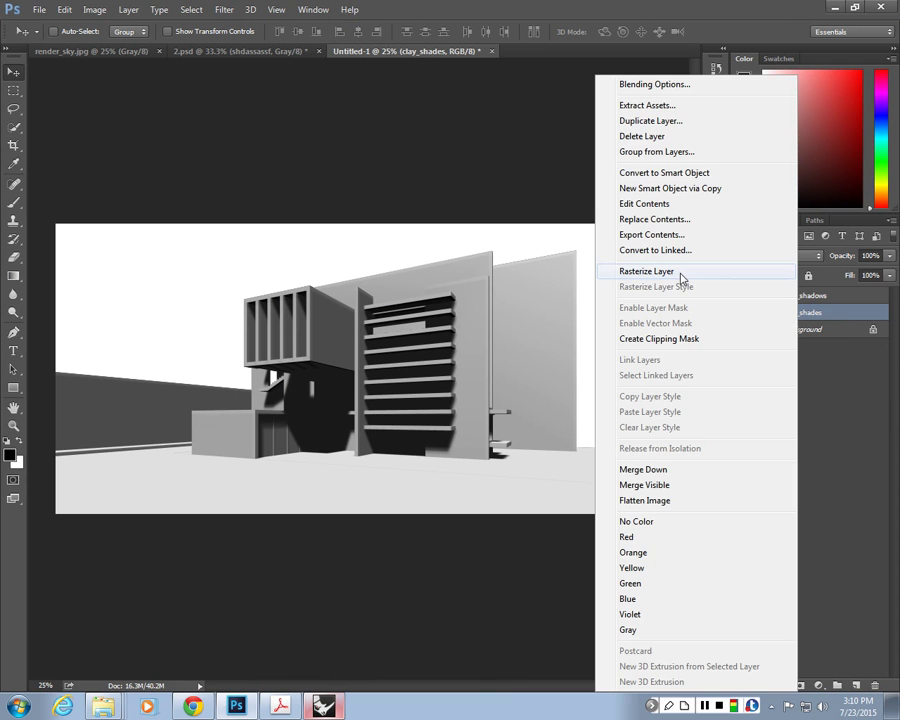
click(680, 272)
right_click(800, 296)
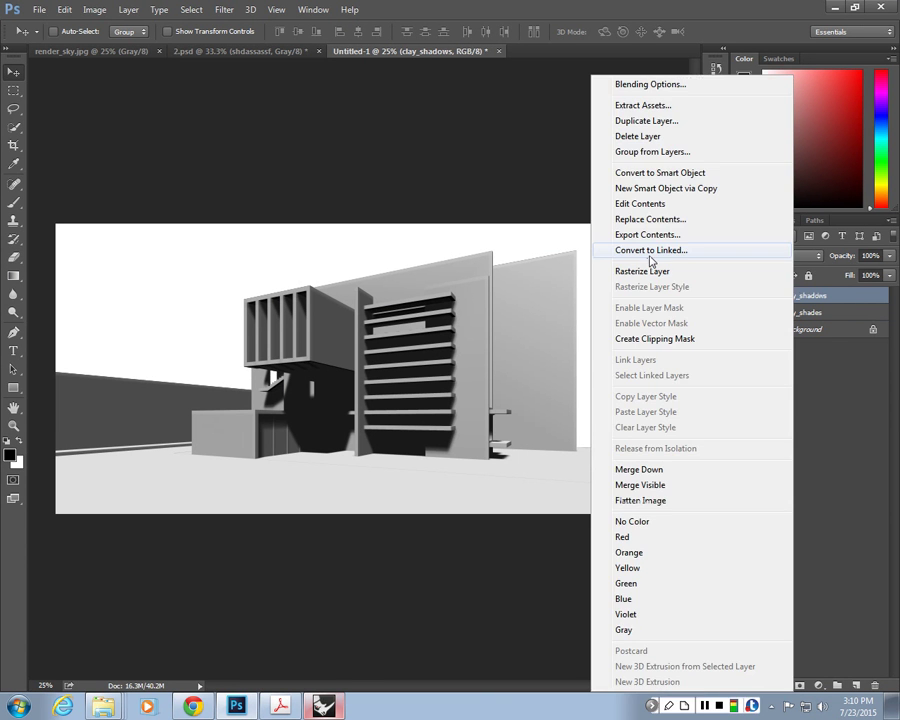
click(649, 271)
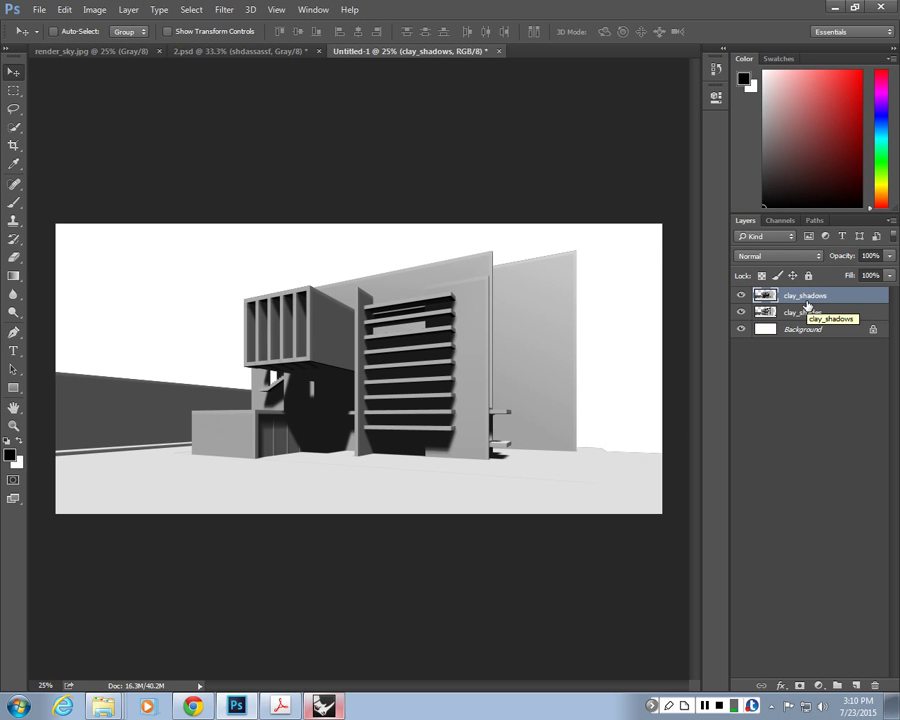
Compare the shadow and shade images by repeatedly hiding and showing the clay_shadows layer
click(740, 296)
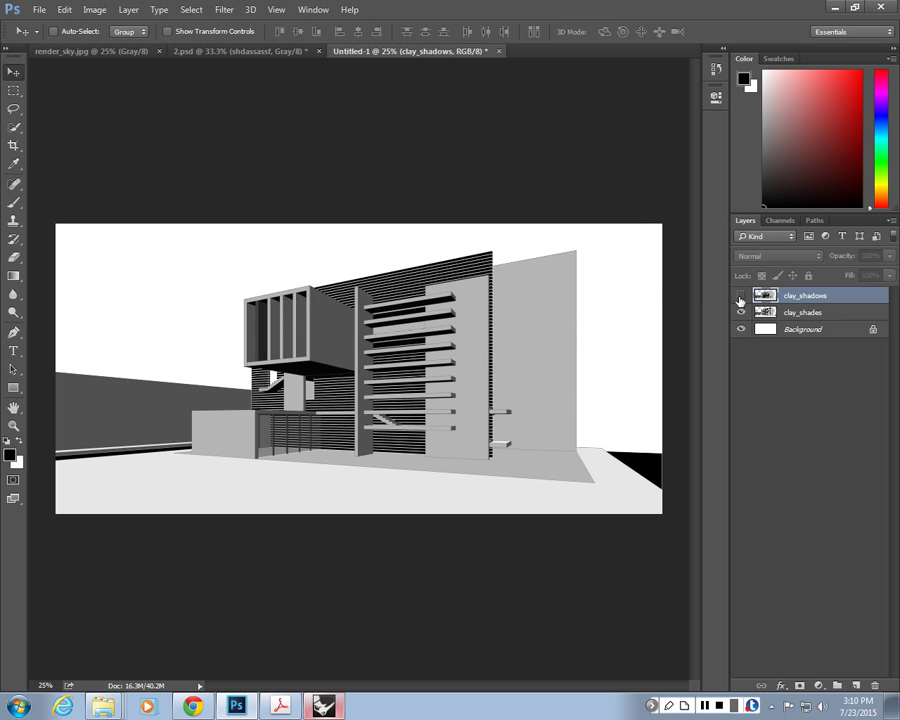
click(740, 296)
click(740, 296)
click(740, 296)
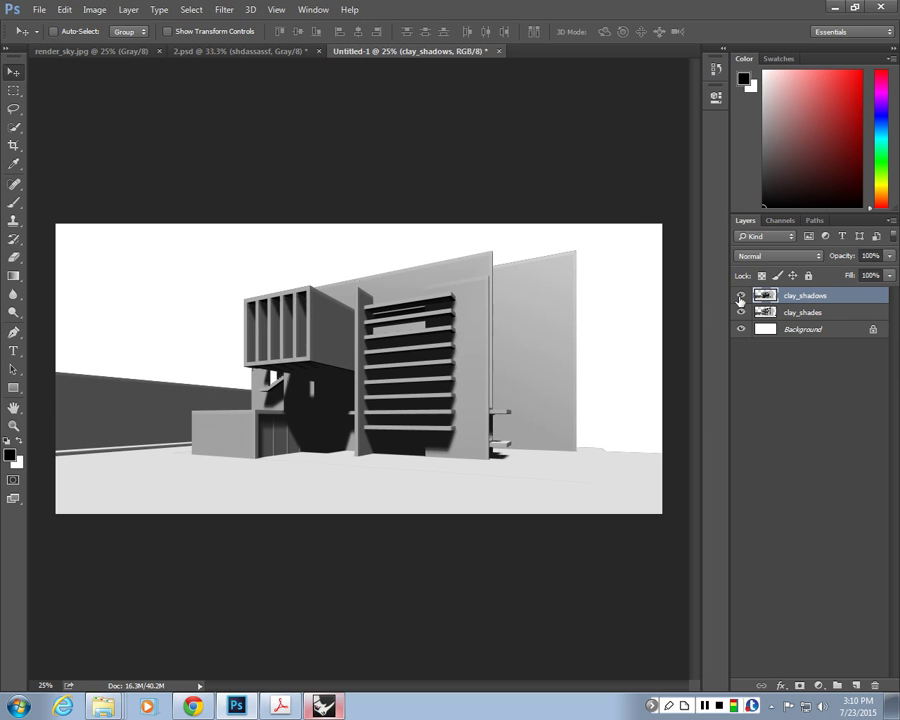
click(740, 296)
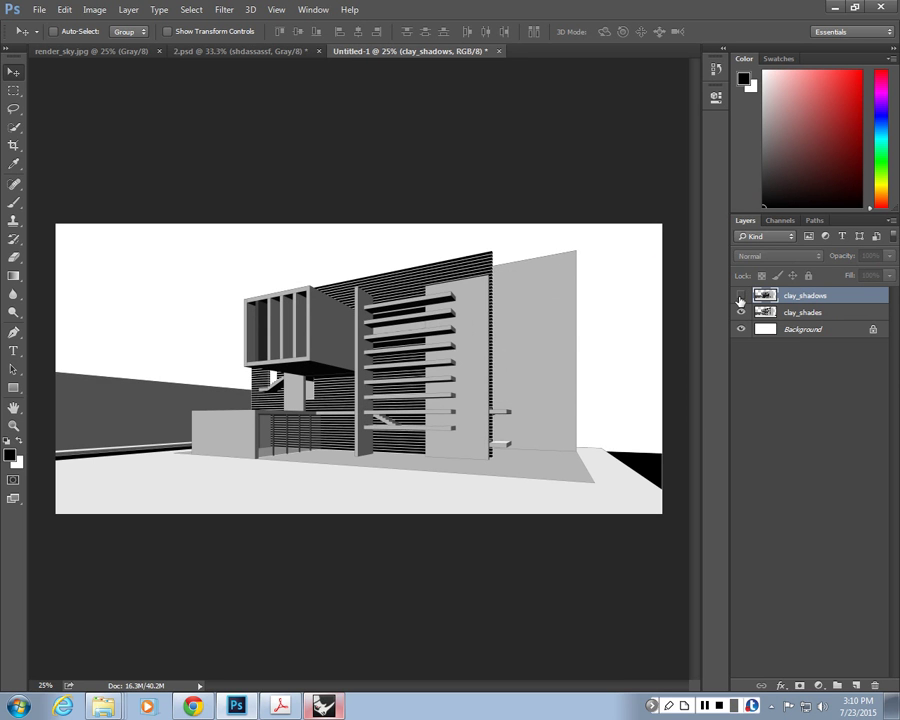
click(740, 296)
click(740, 296)
click(740, 296)
click(740, 296)
click(740, 296)
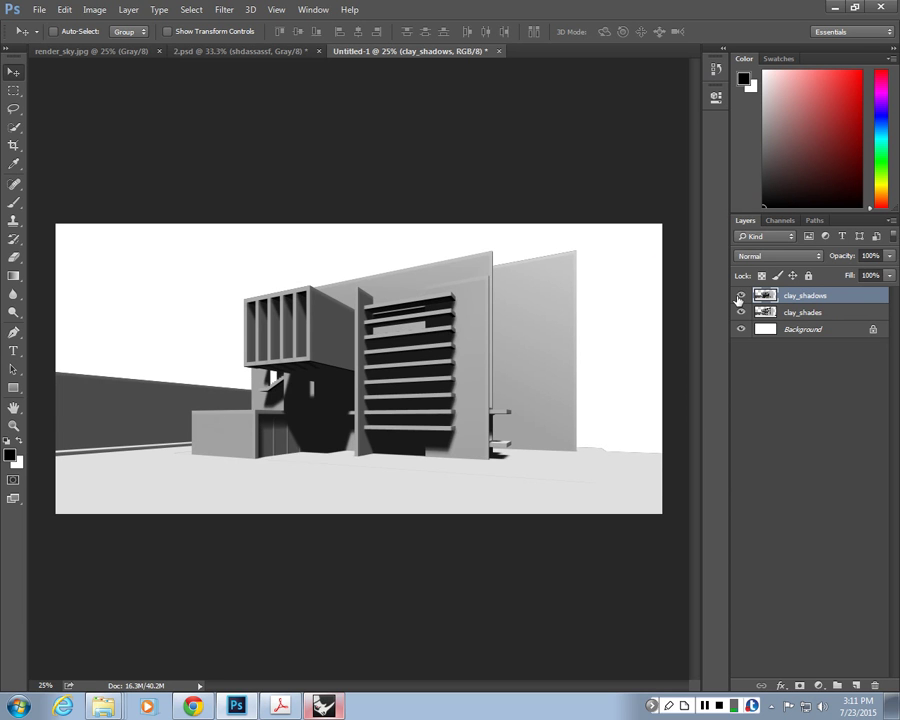
click(740, 296)
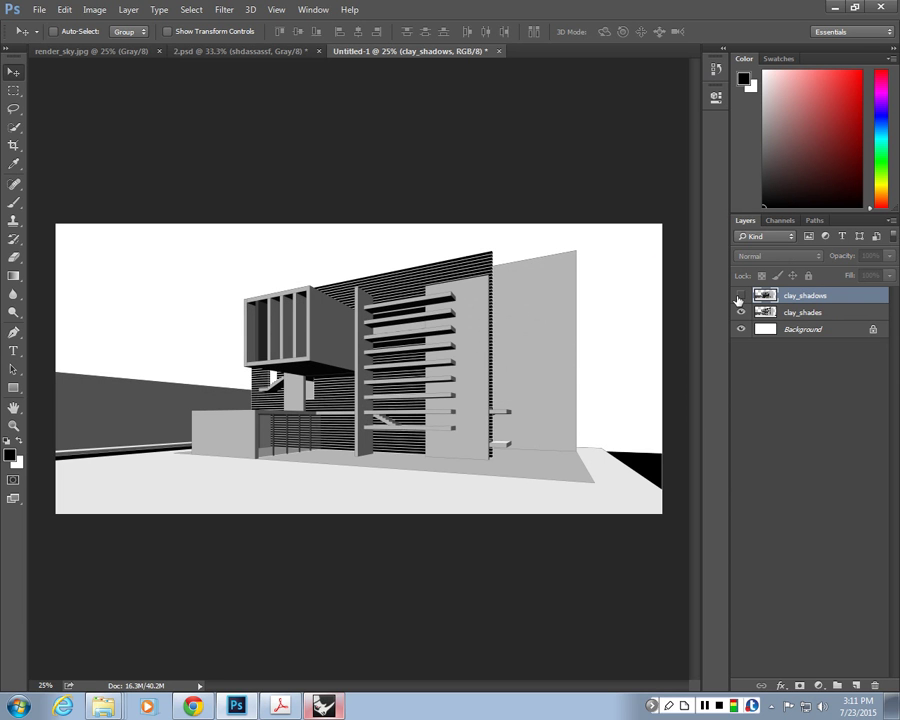
click(740, 296)
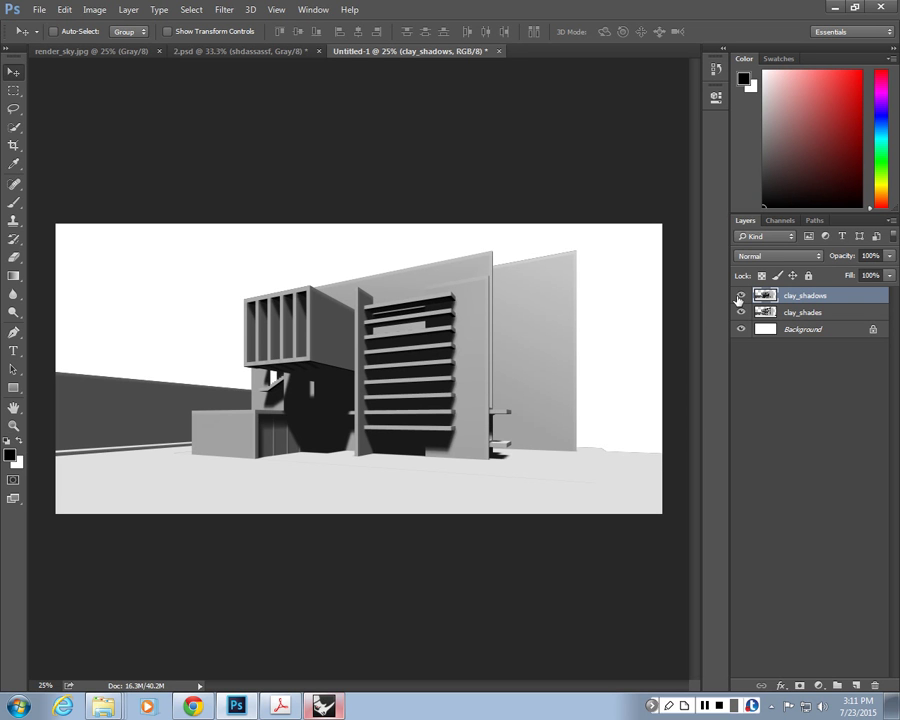
click(709, 707)
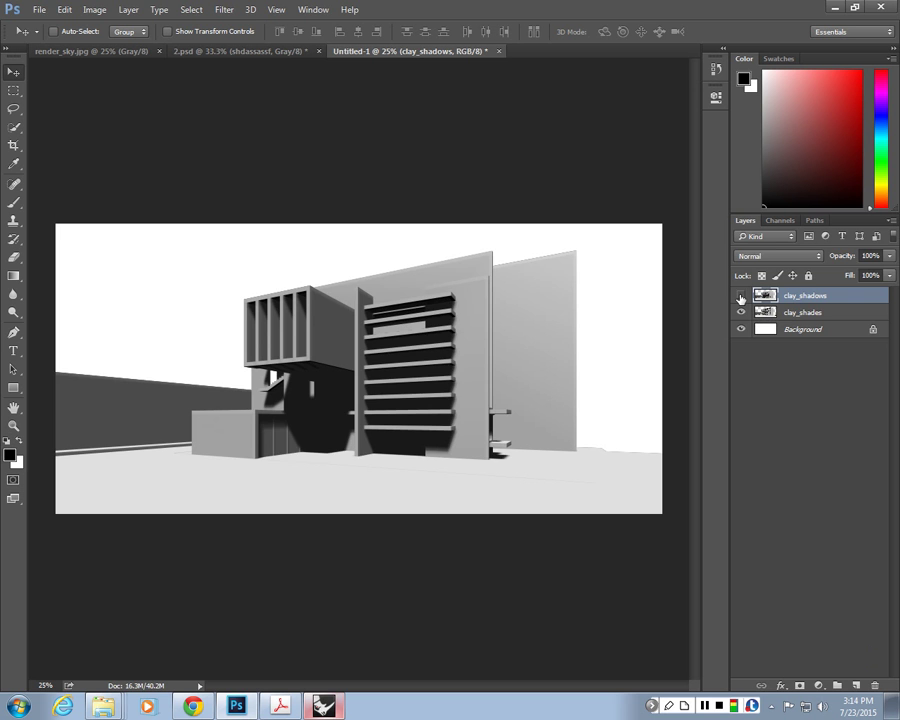
click(740, 296)
click(740, 296)
Try the clay_shadows layer at 50% opacity, then return it to 100%
click(869, 256)
text(5)
key(Return)
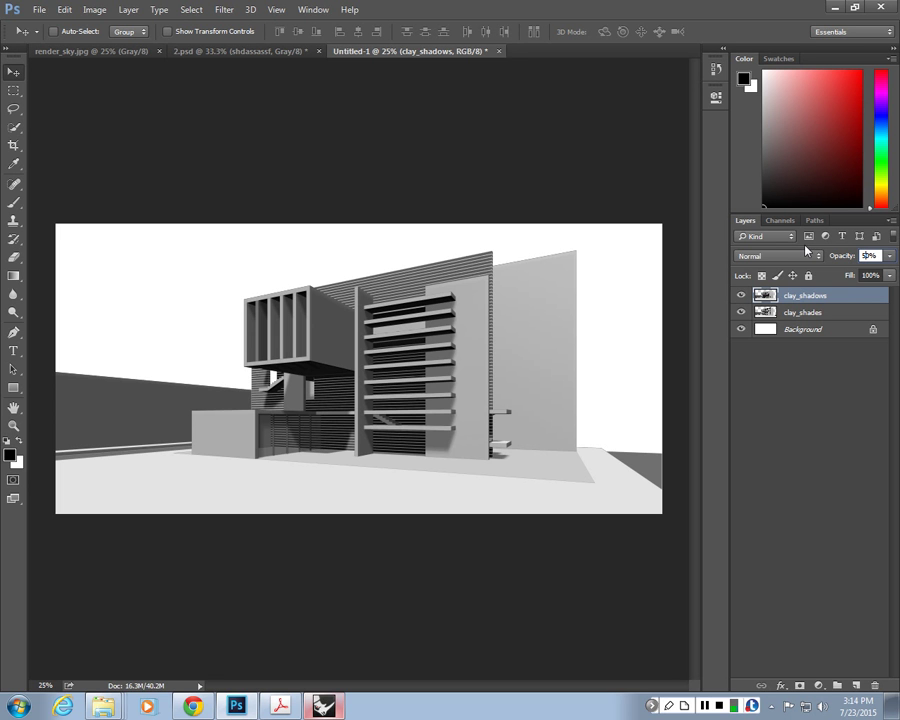
text(0)
click(808, 440)
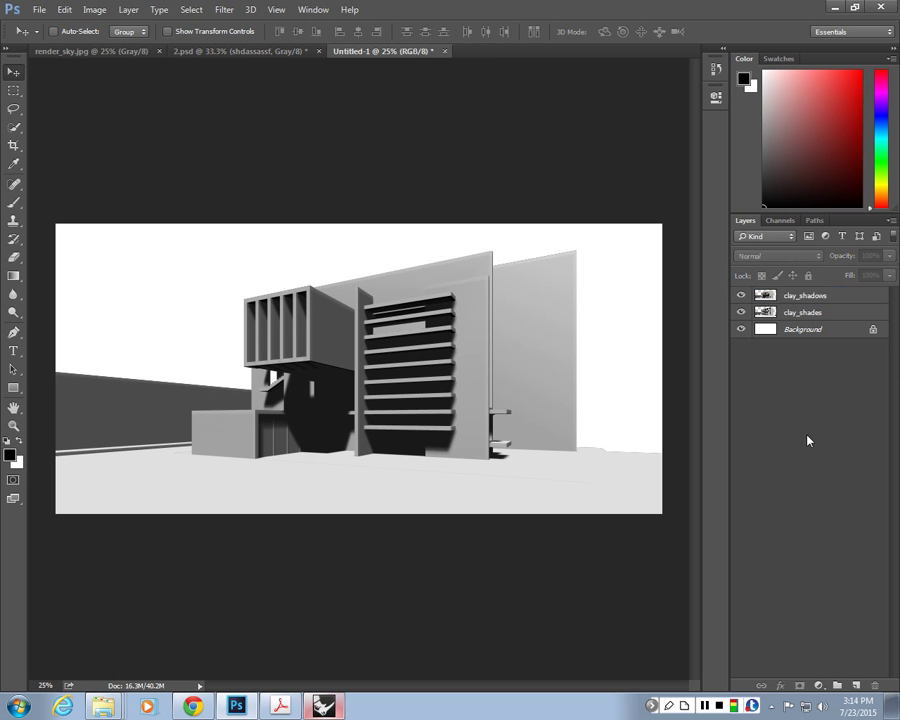
Set the clay_shadows layer's blending mode to Overlay
click(828, 295)
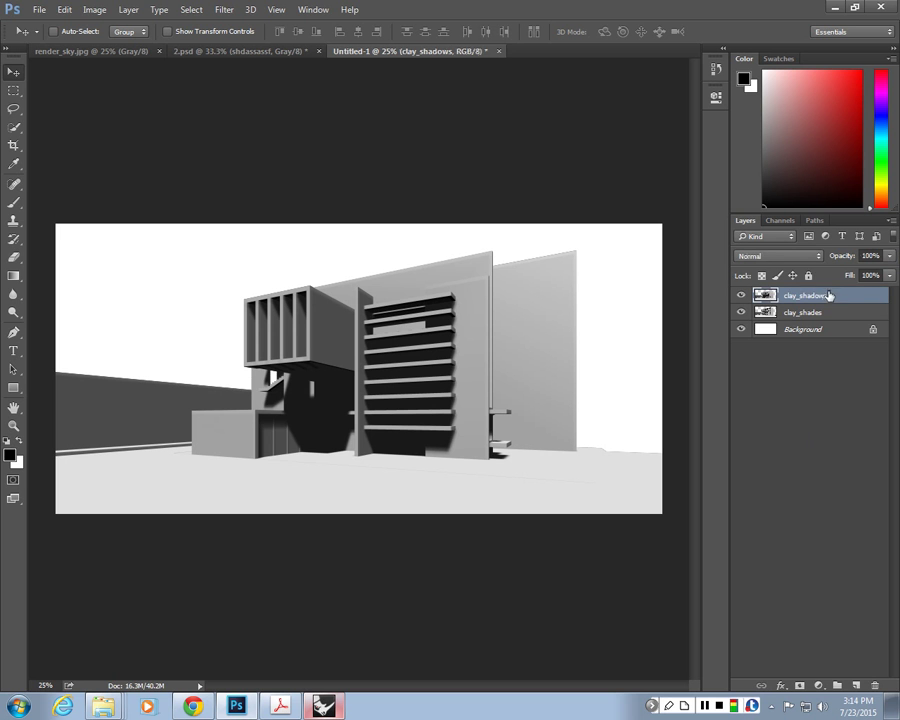
click(760, 258)
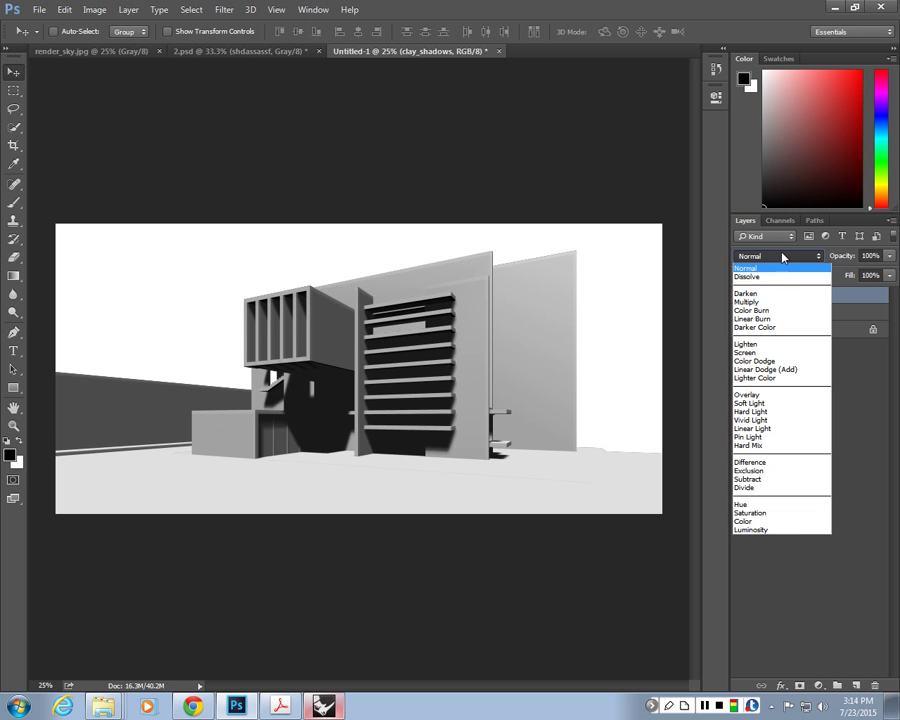
click(808, 257)
click(795, 256)
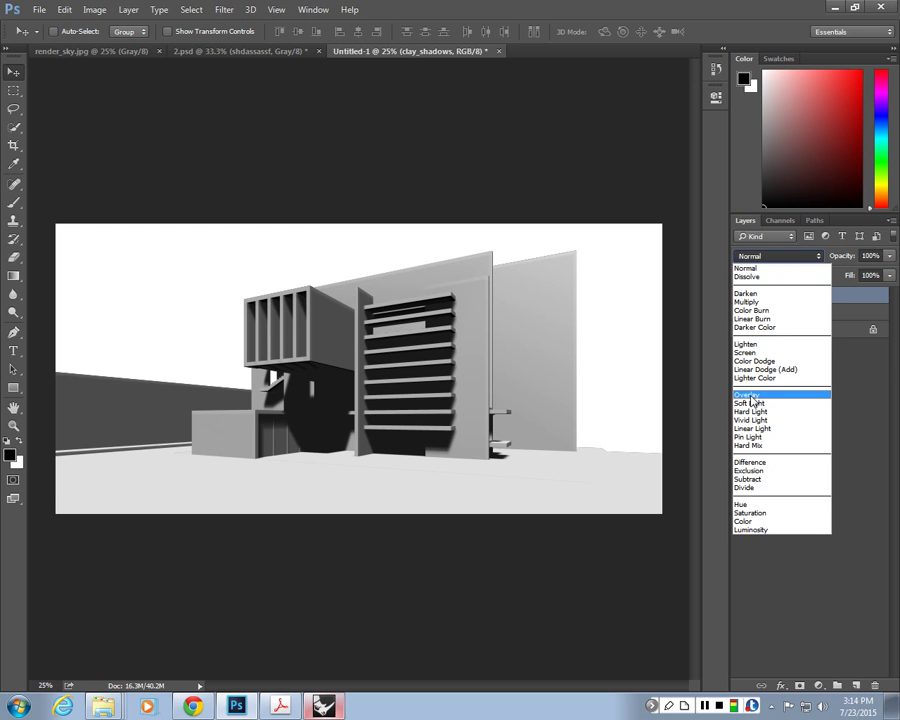
click(861, 362)
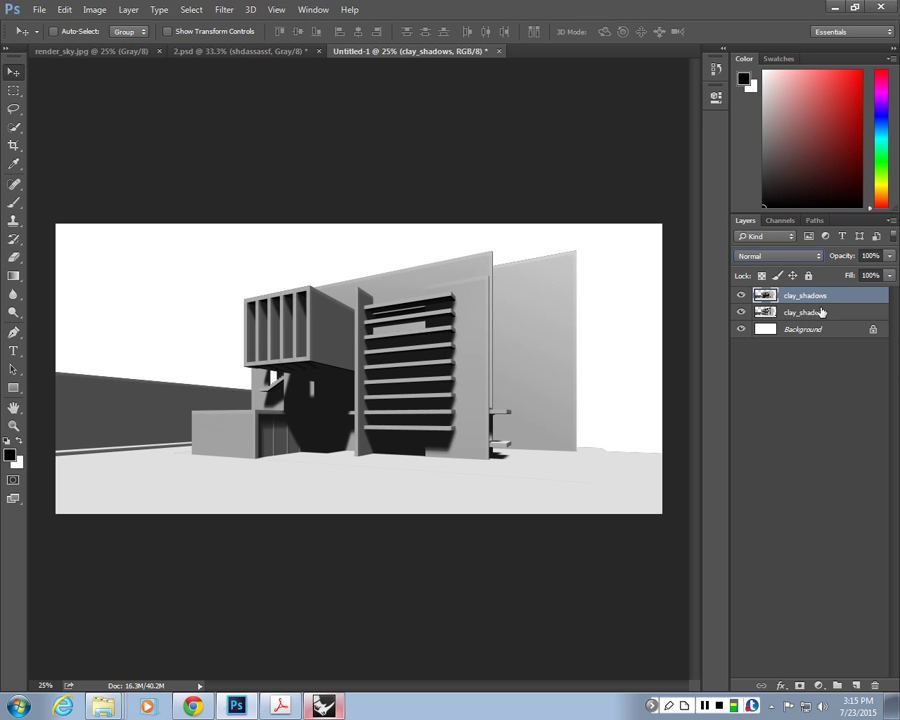
click(781, 257)
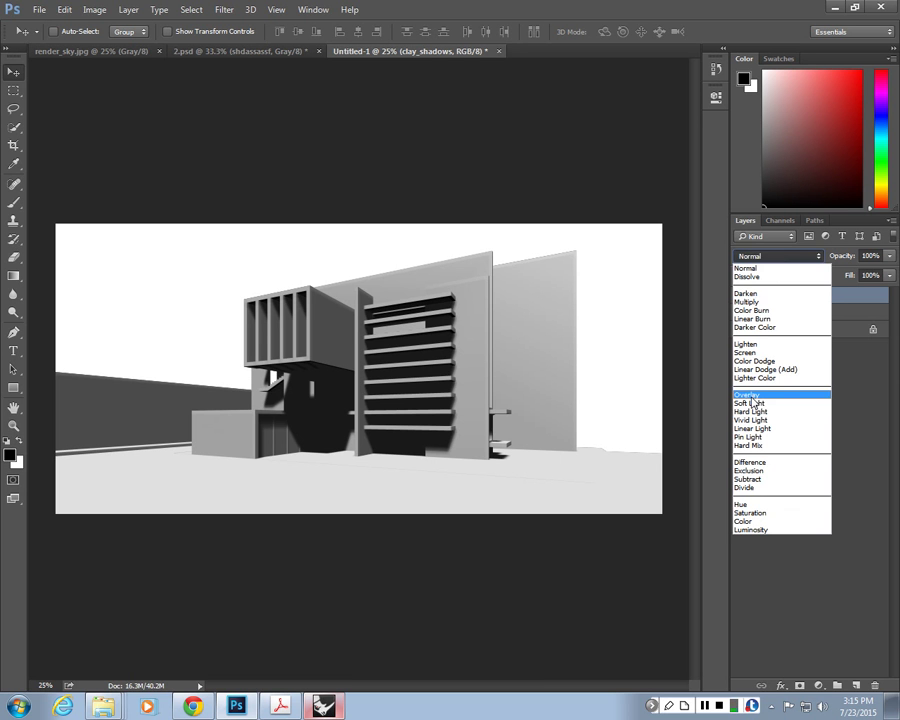
click(753, 400)
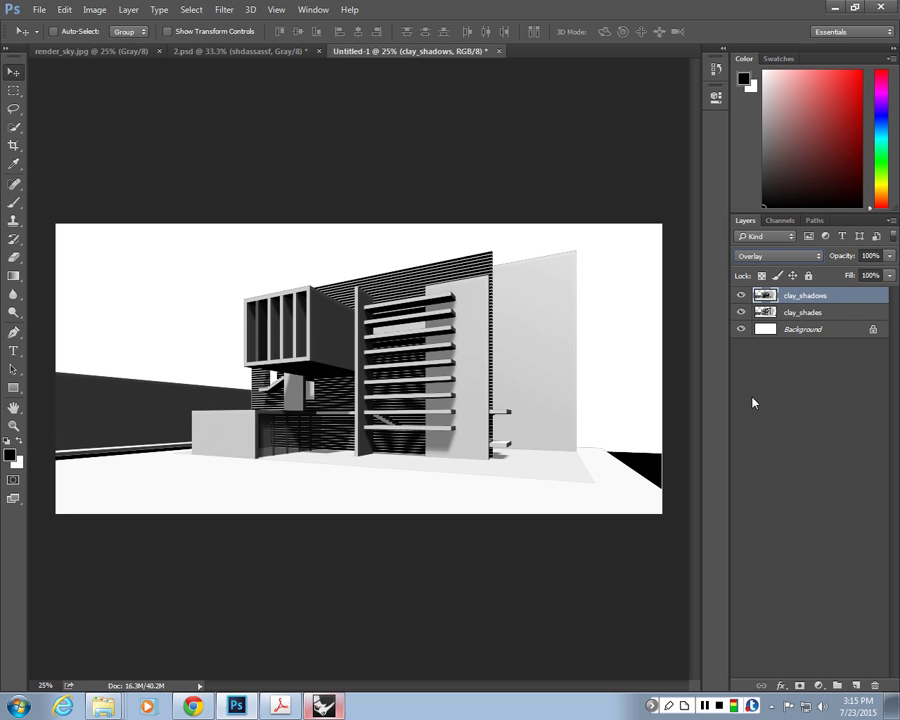
Compare the image with and without the Overlay blend by repeatedly hiding and showing the clay_shadows layer
click(741, 295)
click(741, 295)
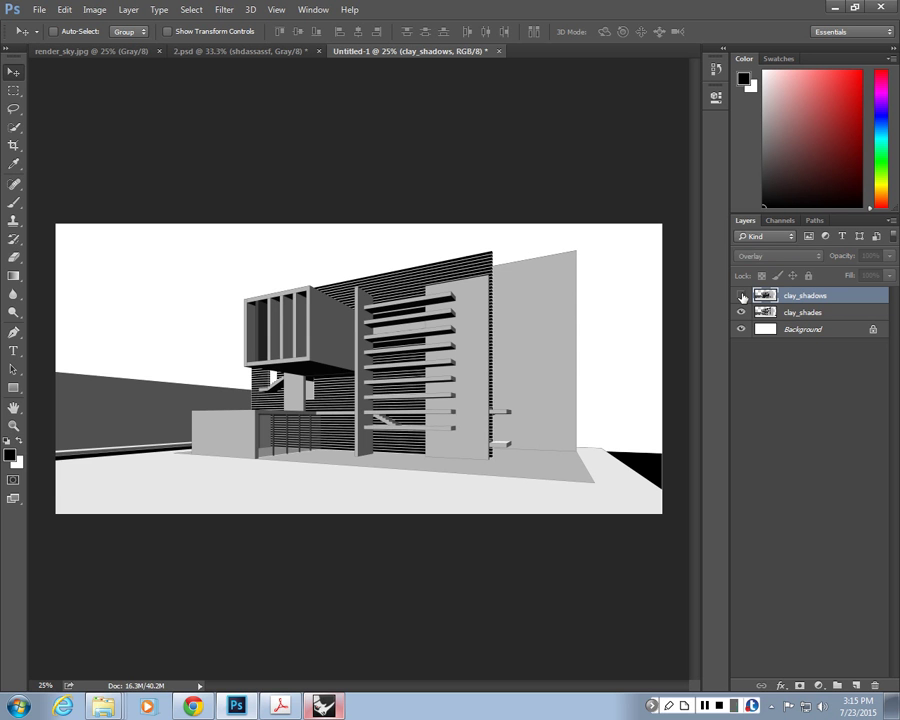
click(741, 296)
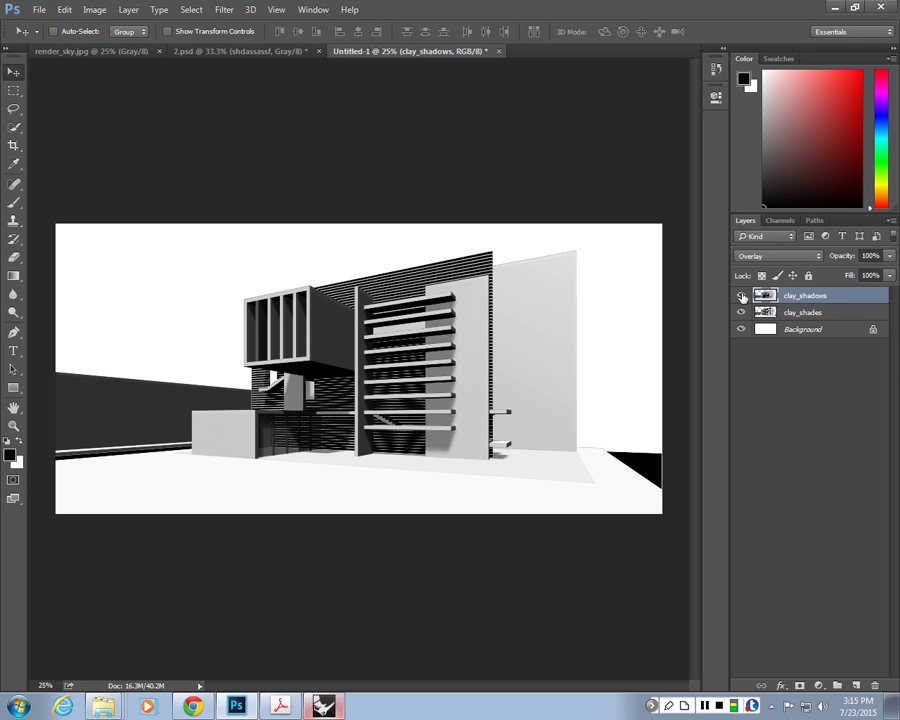
click(741, 296)
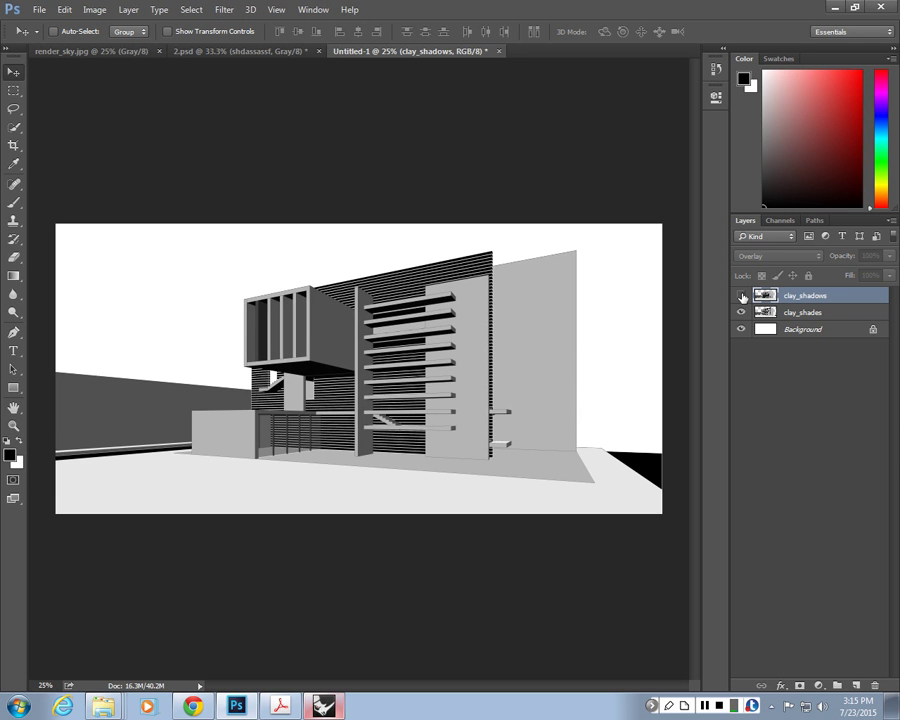
click(741, 296)
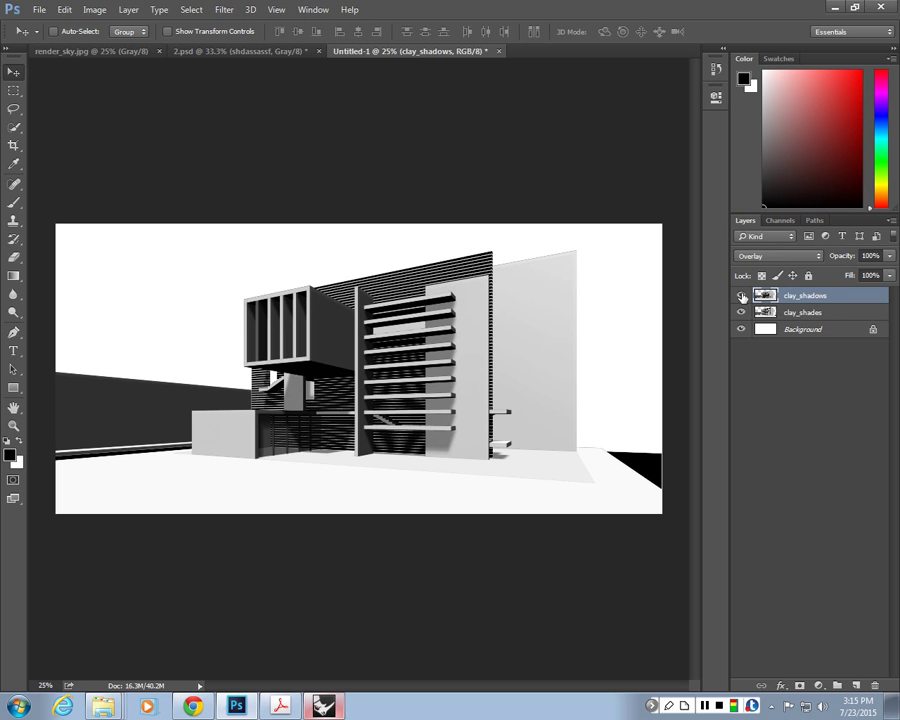
click(741, 296)
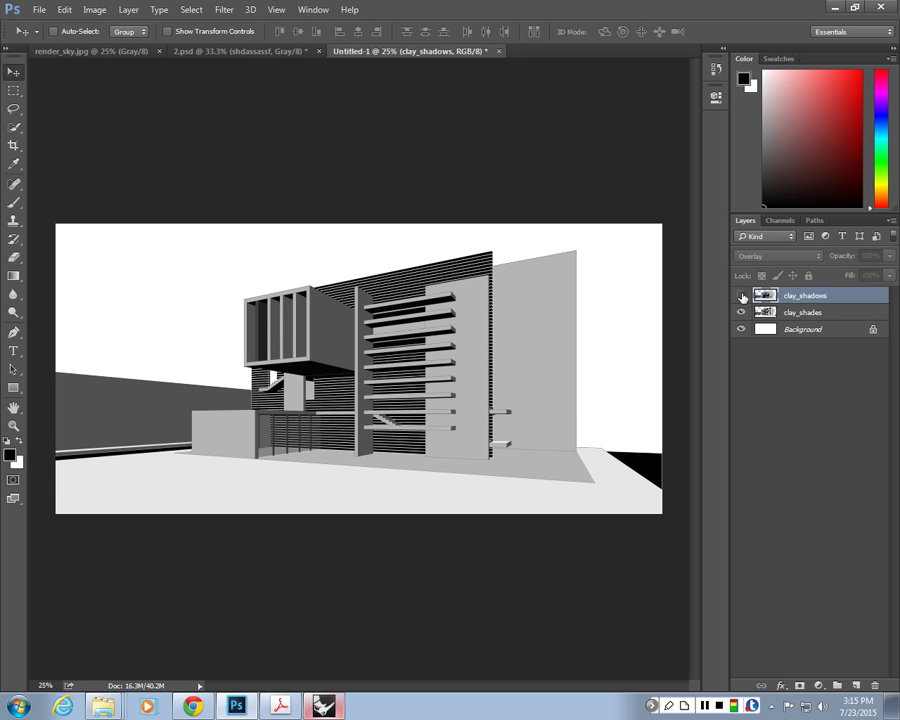
click(741, 296)
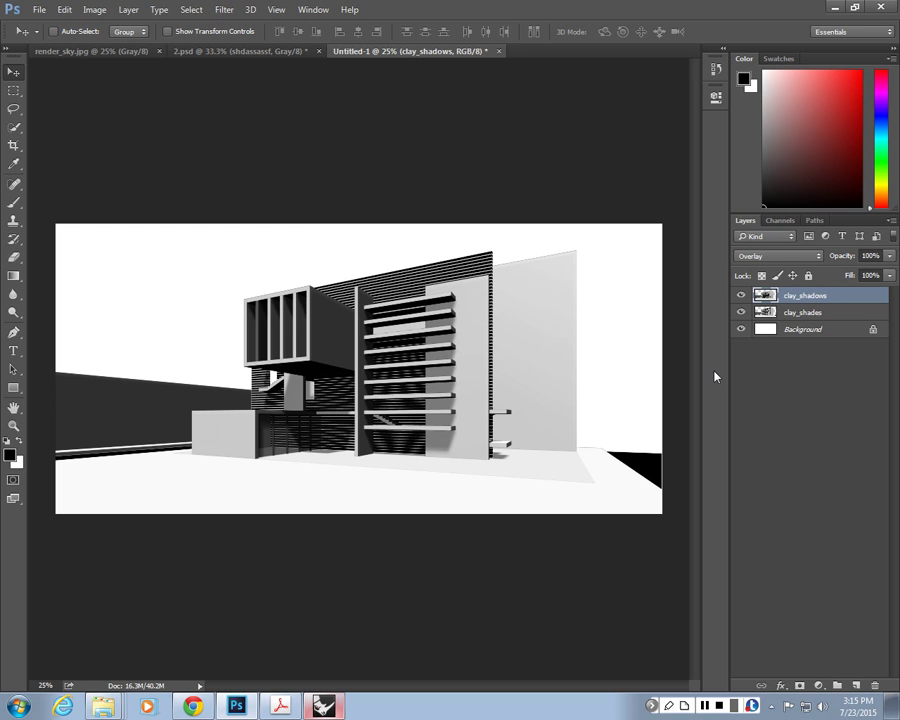
click(822, 313)
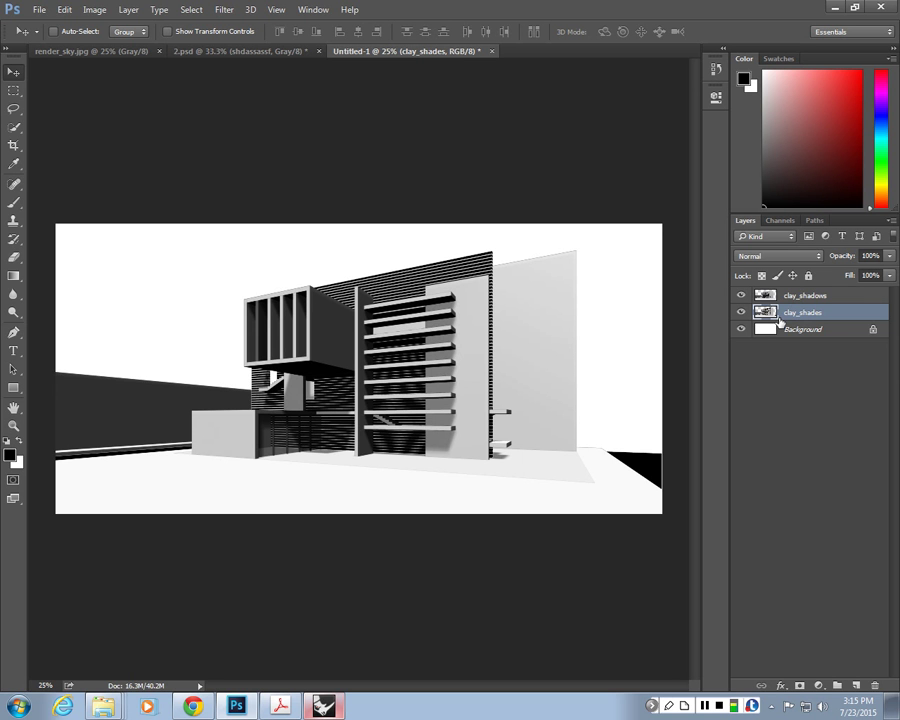
click(66, 10)
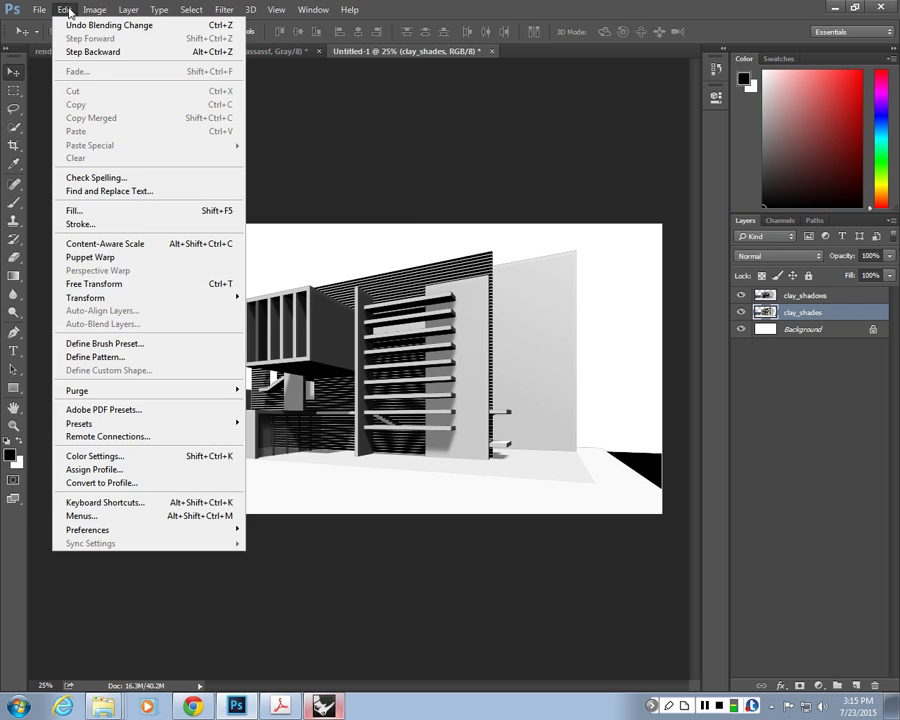
mouse_move(94, 10)
mouse_move(138, 46)
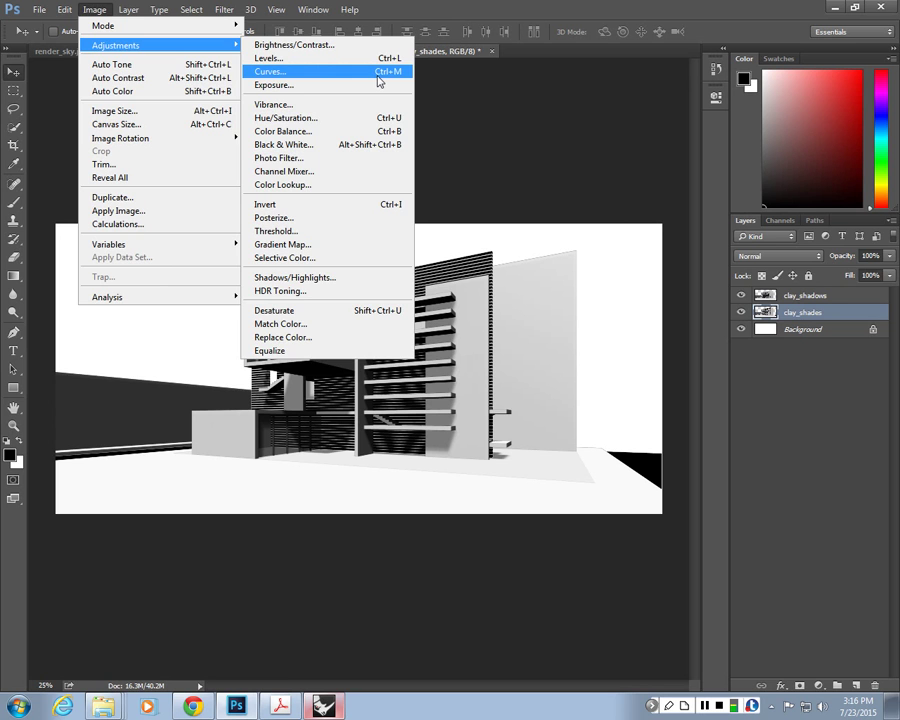
key(Escape)
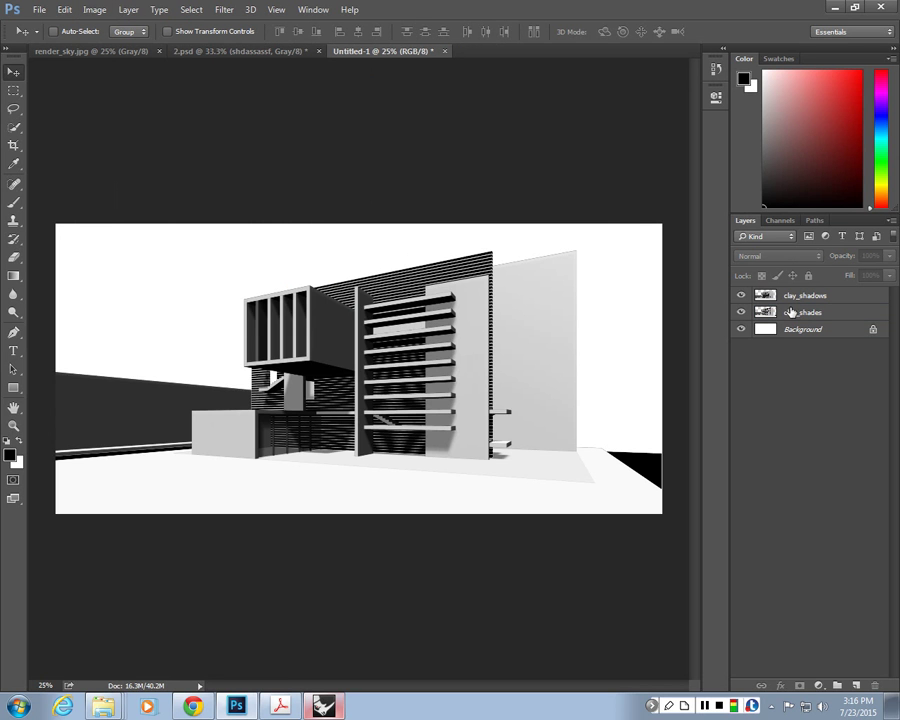
Check the clay_shades image without the shadow layer, then select clay_shades for an image adjustment
click(740, 295)
click(740, 295)
click(801, 315)
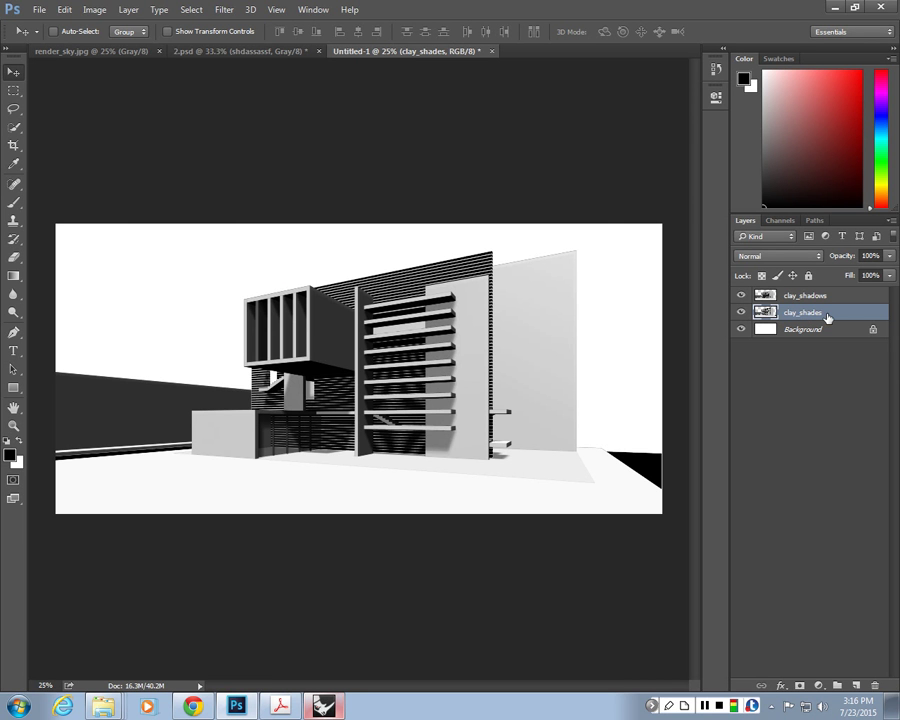
click(90, 10)
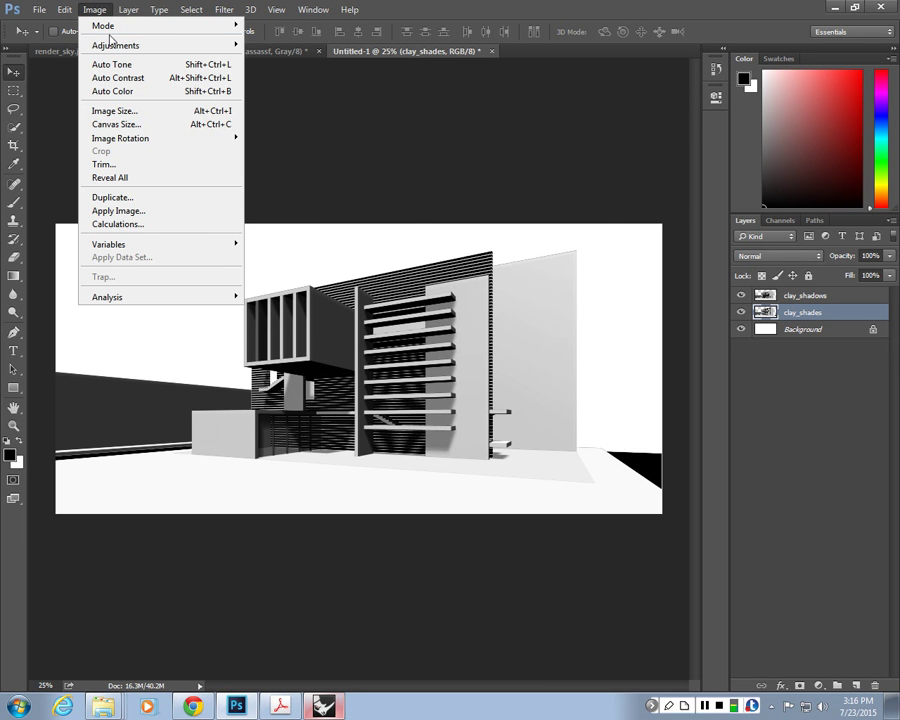
mouse_move(110, 45)
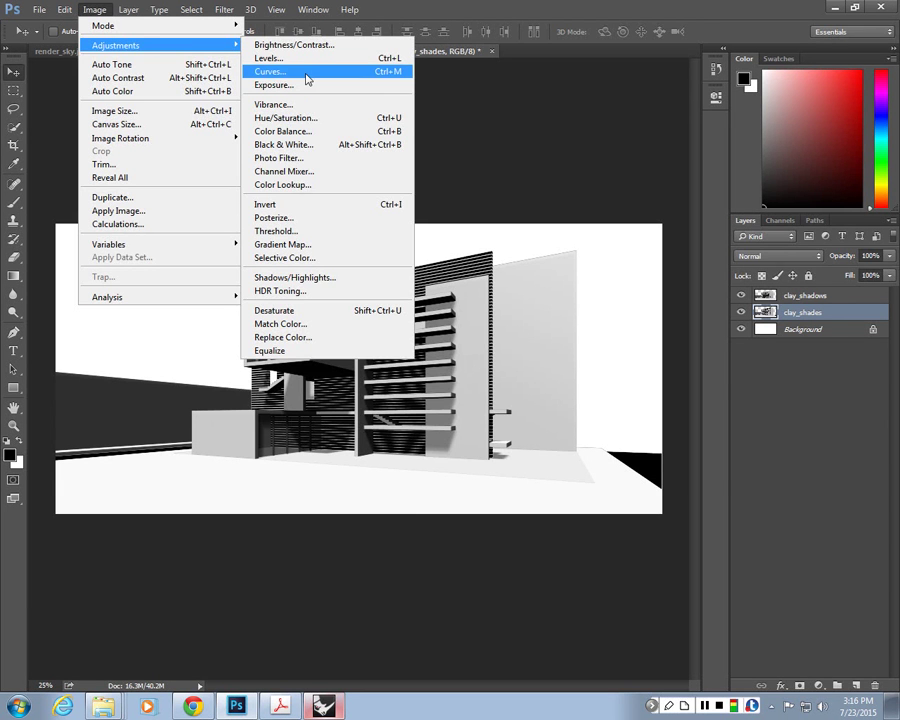
click(306, 74)
drag(452, 133, 585, 490)
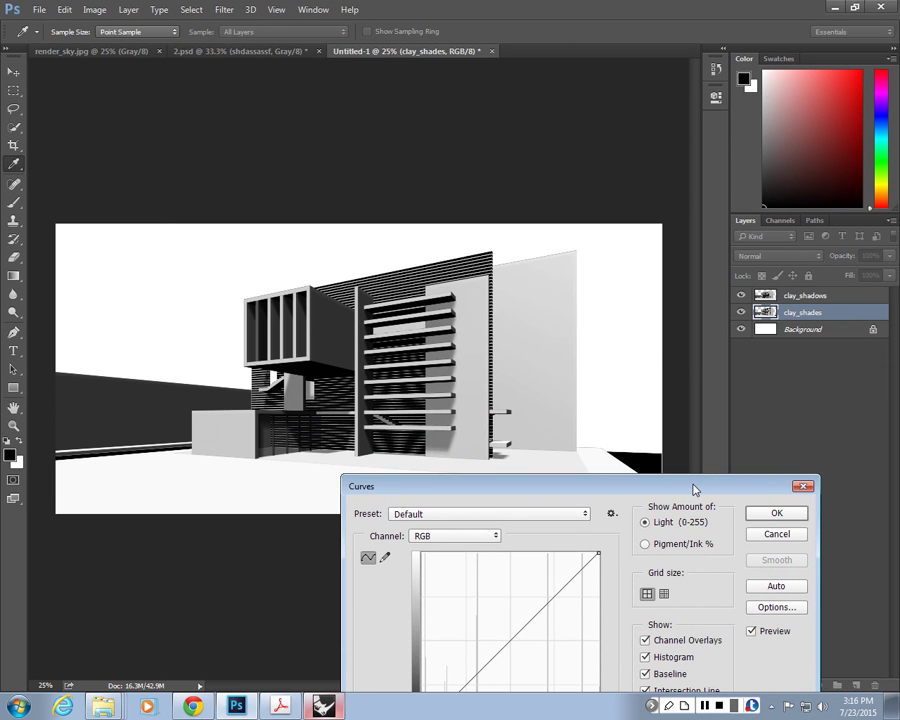
drag(695, 489, 754, 365)
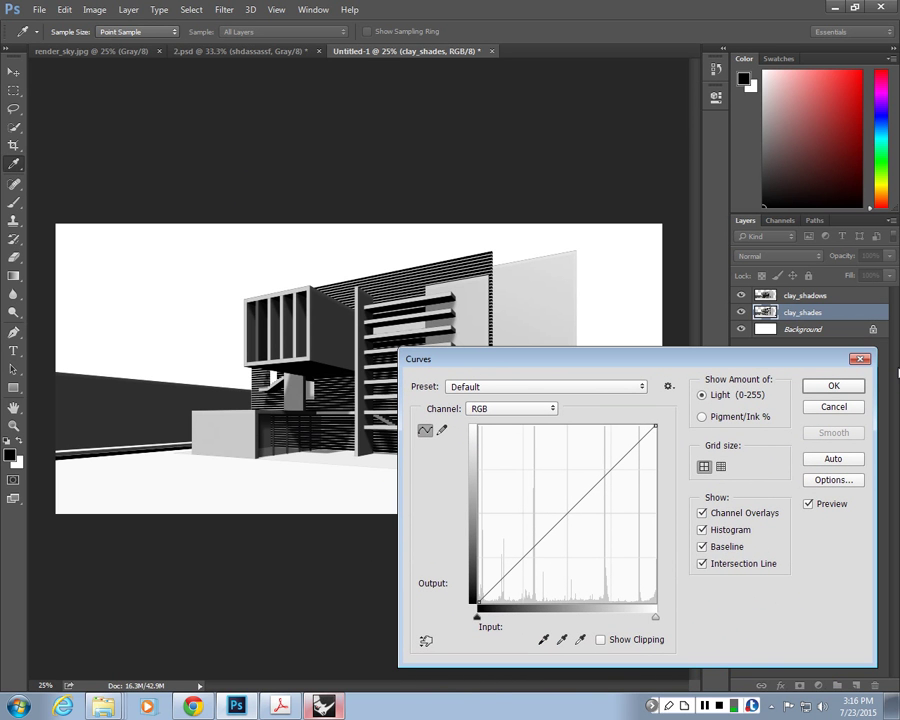
key(Return)
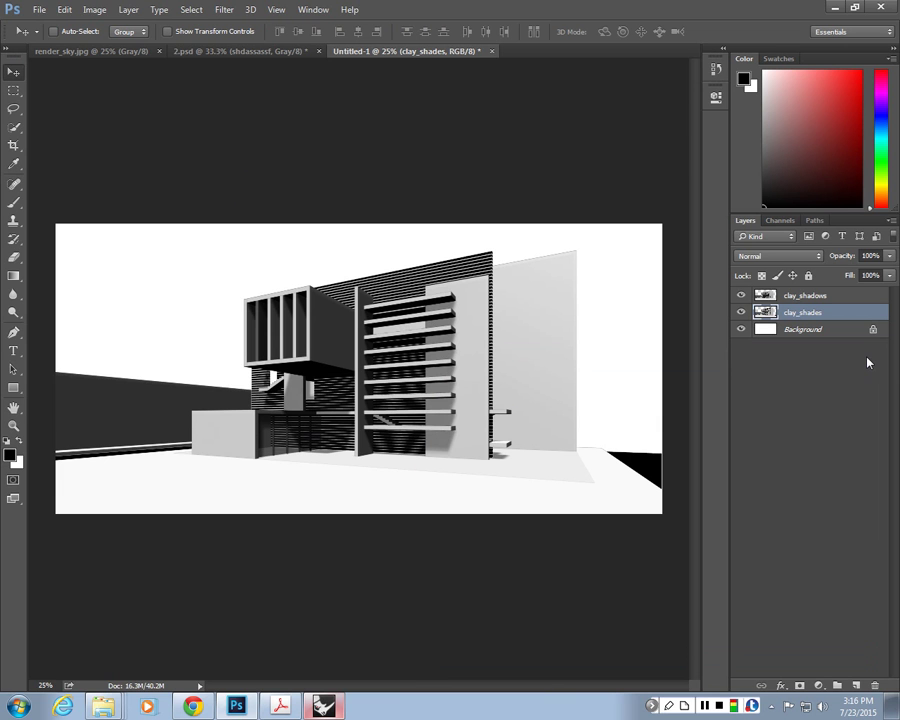
click(704, 706)
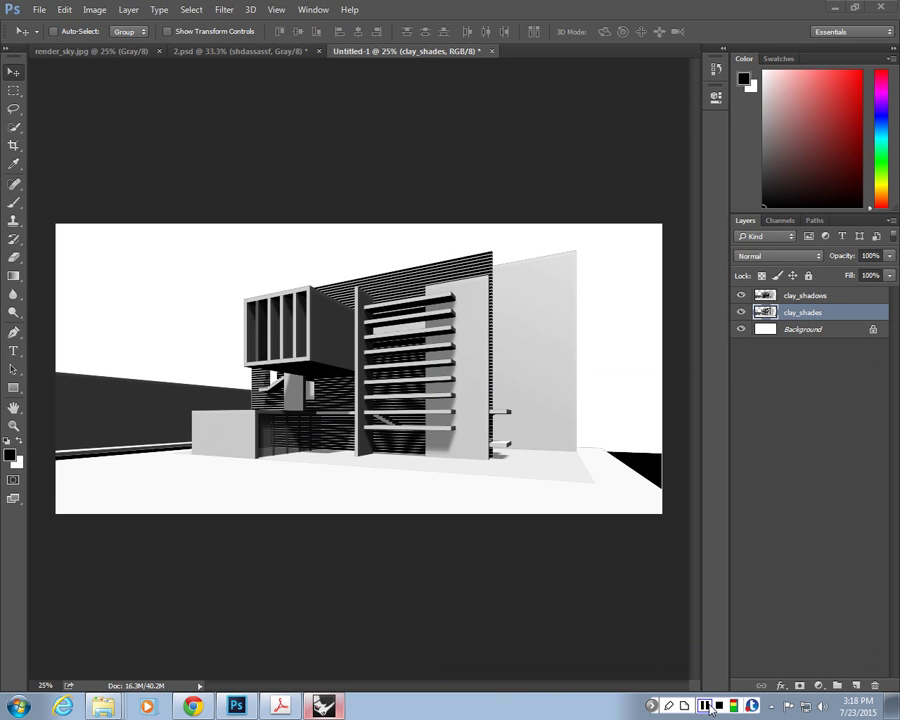
Hide the clay_shades layer and view the clay_shadows layer alone in Normal blend mode
ctrl+click(824, 310)
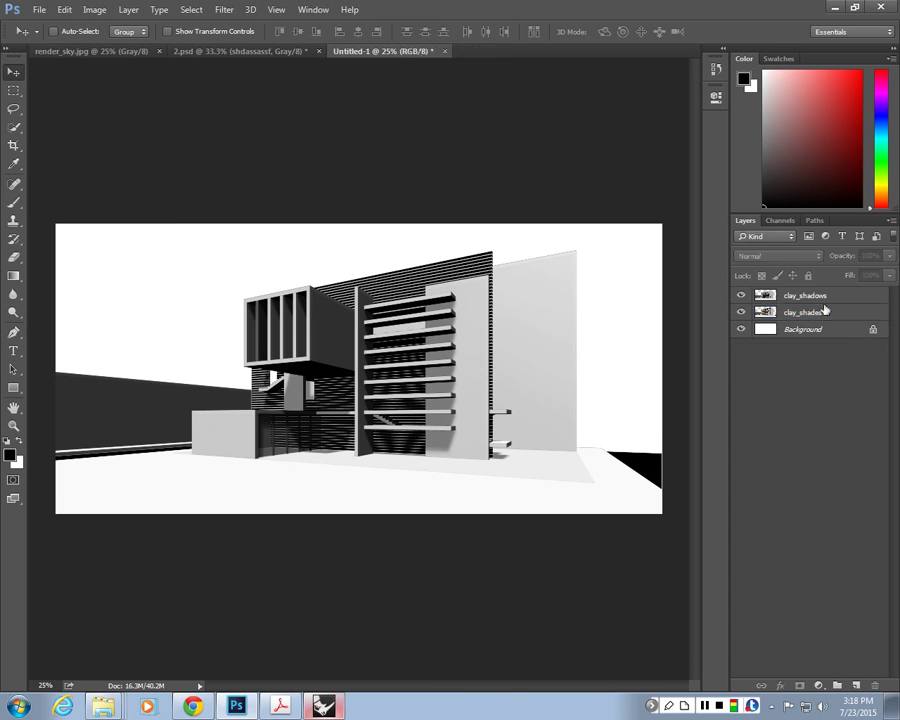
ctrl+click(827, 314)
key(ctrl+comma)
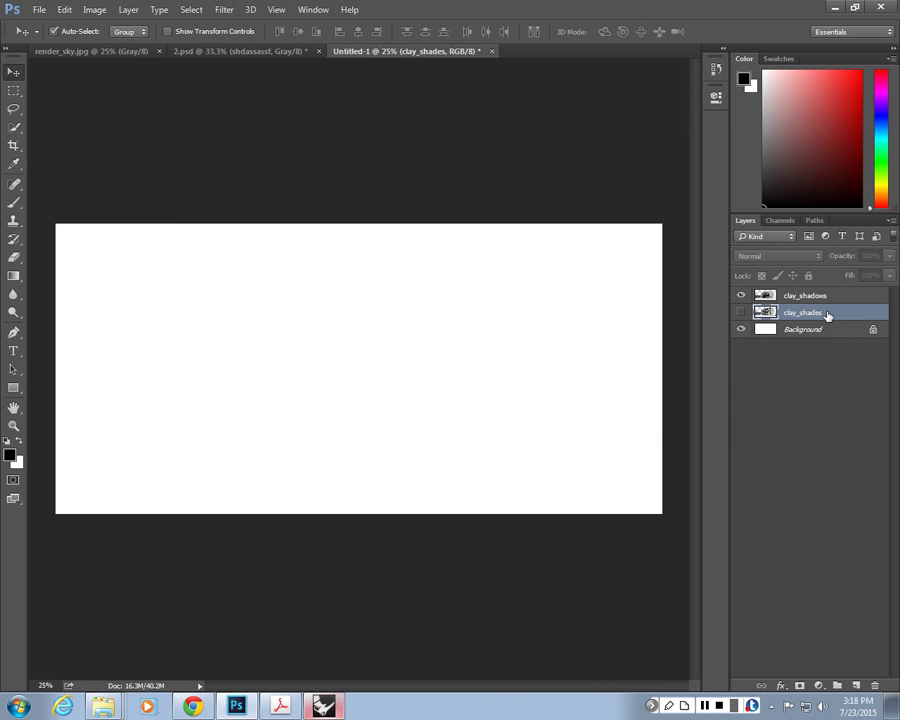
key(alt+bracketright)
key(ctrl+m)
key(Escape)
key(v)
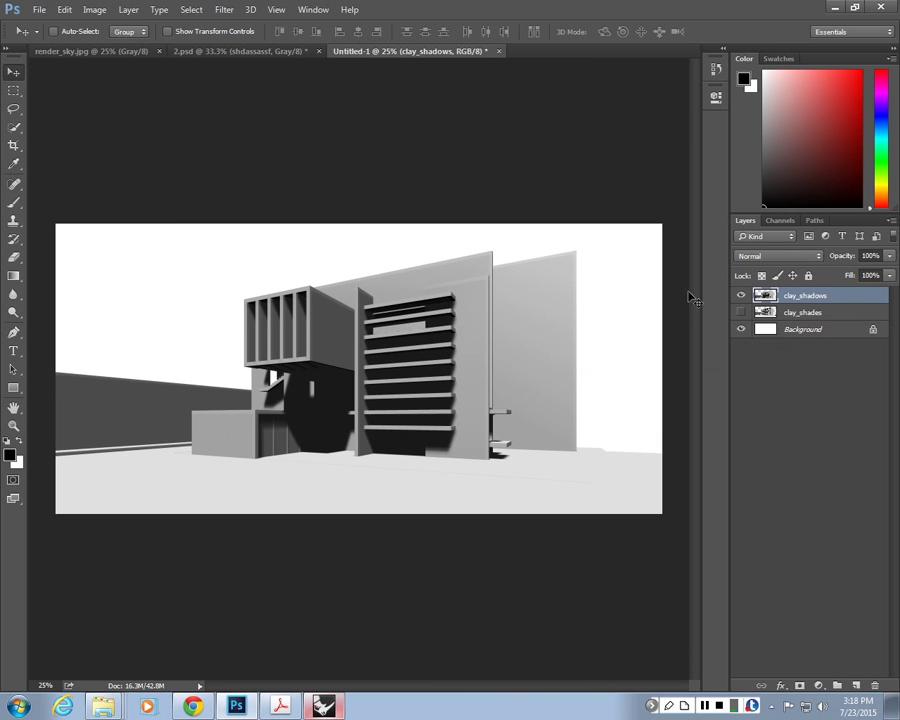
Show the clay_shades layer again and set the clay_shadows layer's blend mode to Overlay
click(741, 312)
click(808, 311)
click(815, 296)
click(813, 258)
click(758, 392)
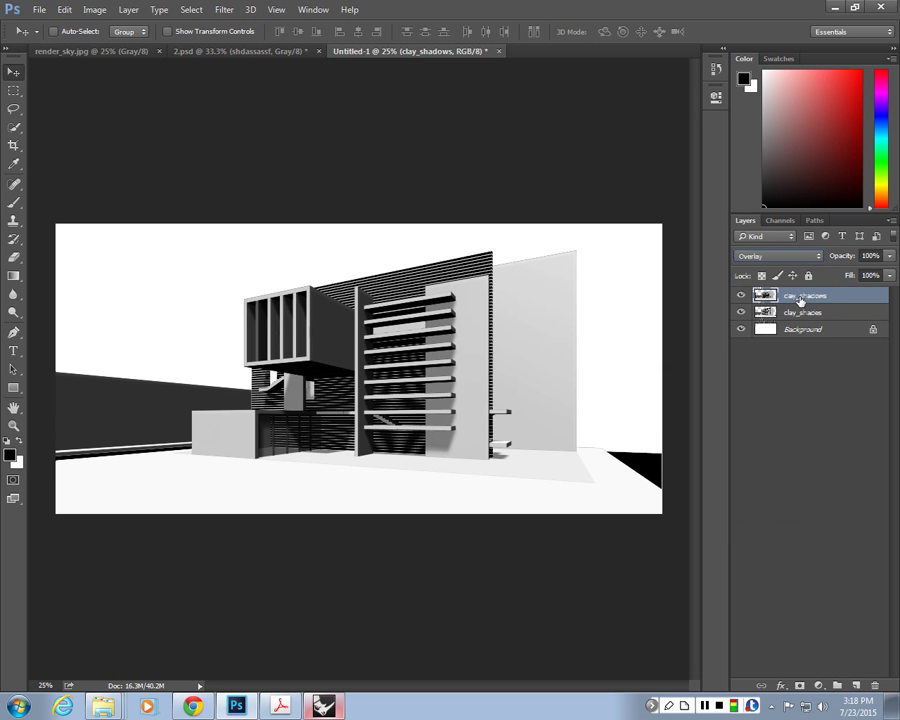
Start a Curves adjustment on the clay_shades layer and raise the RGB curve steeply, to about output 193 at input 72
click(803, 312)
key(ctrl+m)
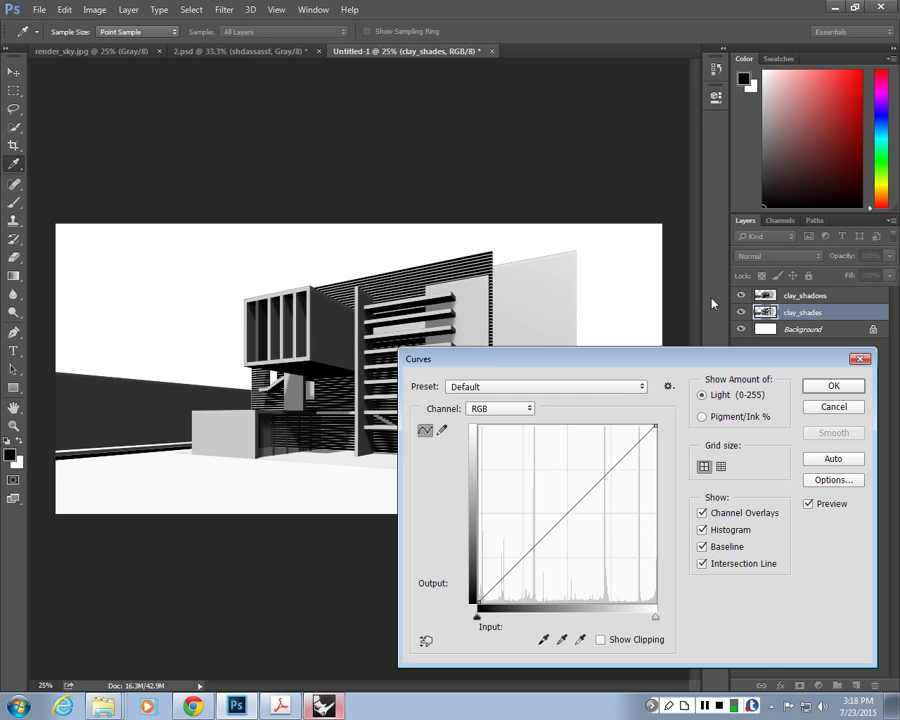
drag(640, 360, 758, 272)
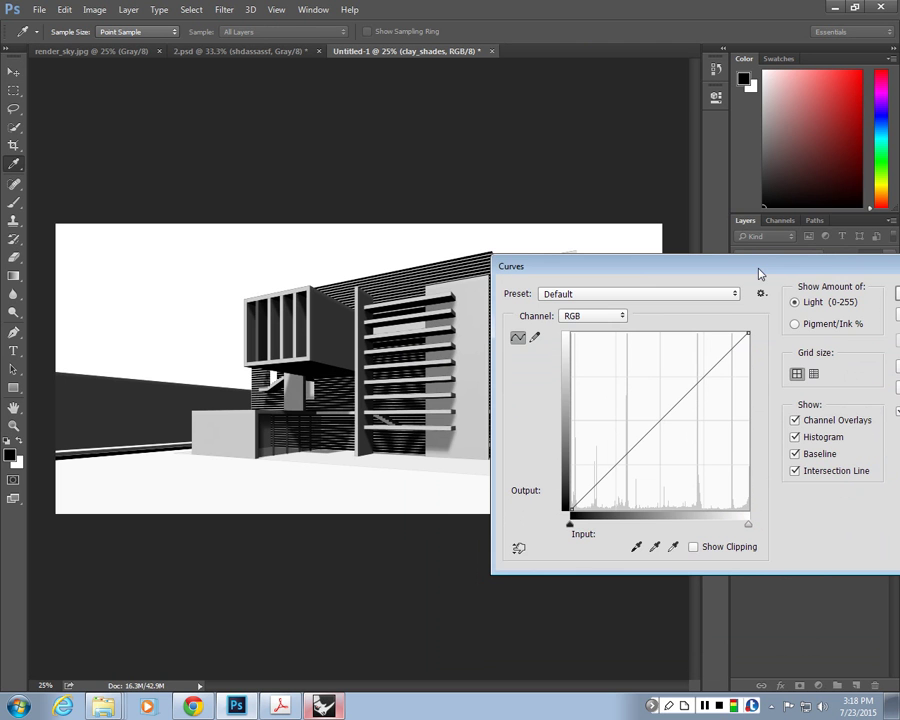
click(643, 436)
drag(641, 275, 723, 132)
drag(685, 301, 670, 241)
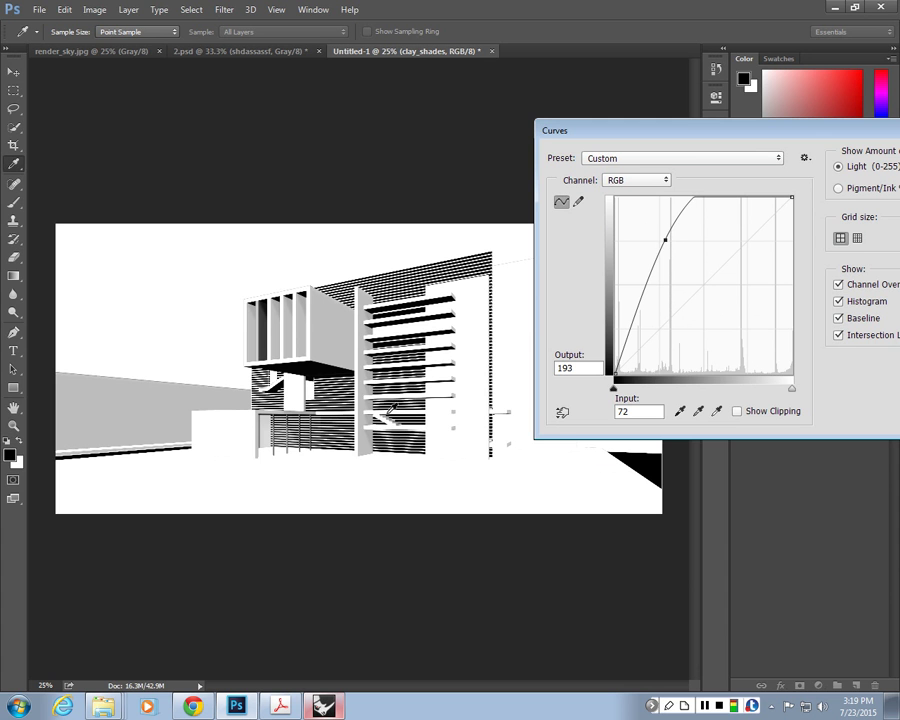
Ease the curve to a gentle midtone lift with a second point at input 141, output 157, and apply the Curves adjustment
drag(672, 238, 714, 267)
click(711, 264)
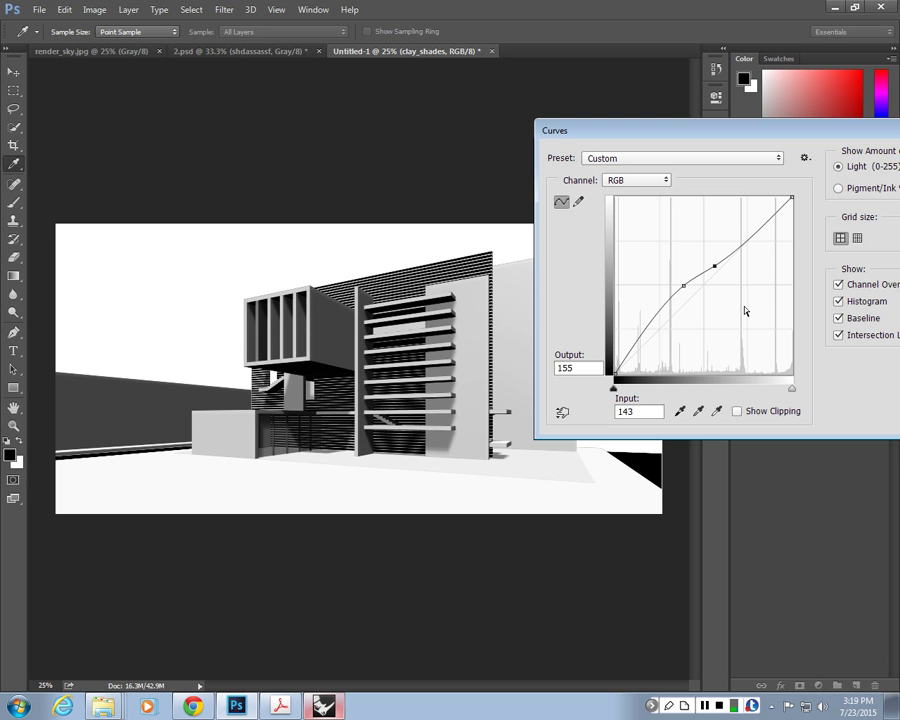
click(682, 286)
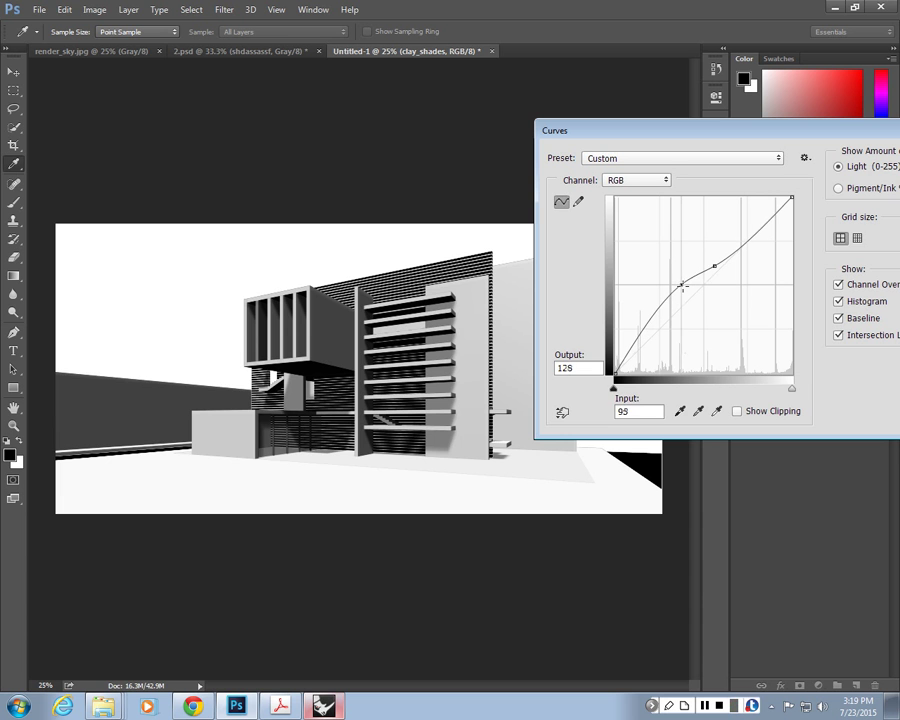
drag(682, 286, 713, 264)
click(714, 266)
drag(731, 137, 651, 55)
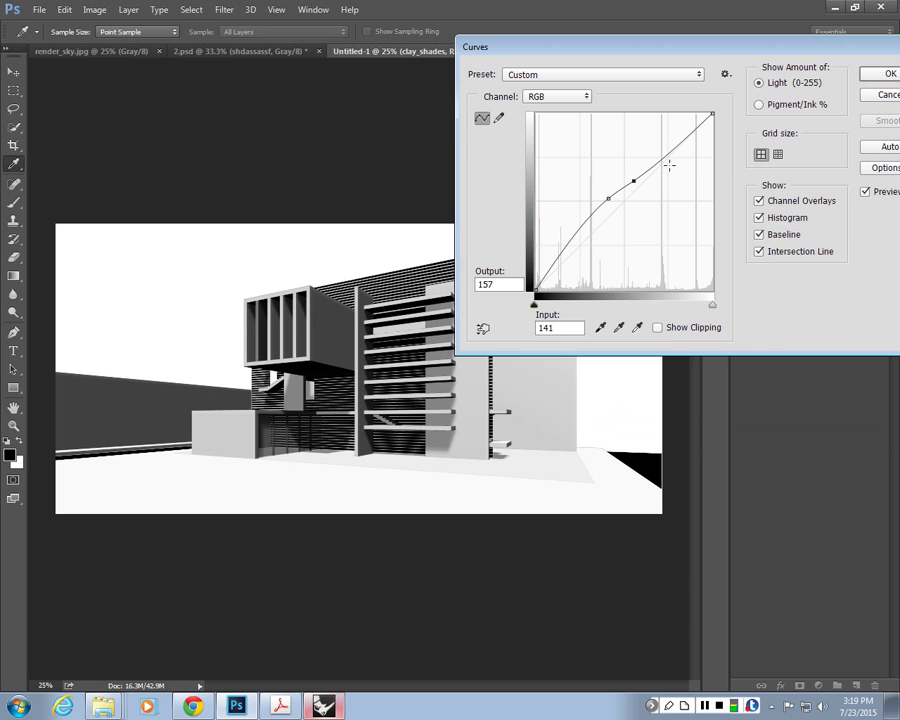
drag(747, 52, 693, 52)
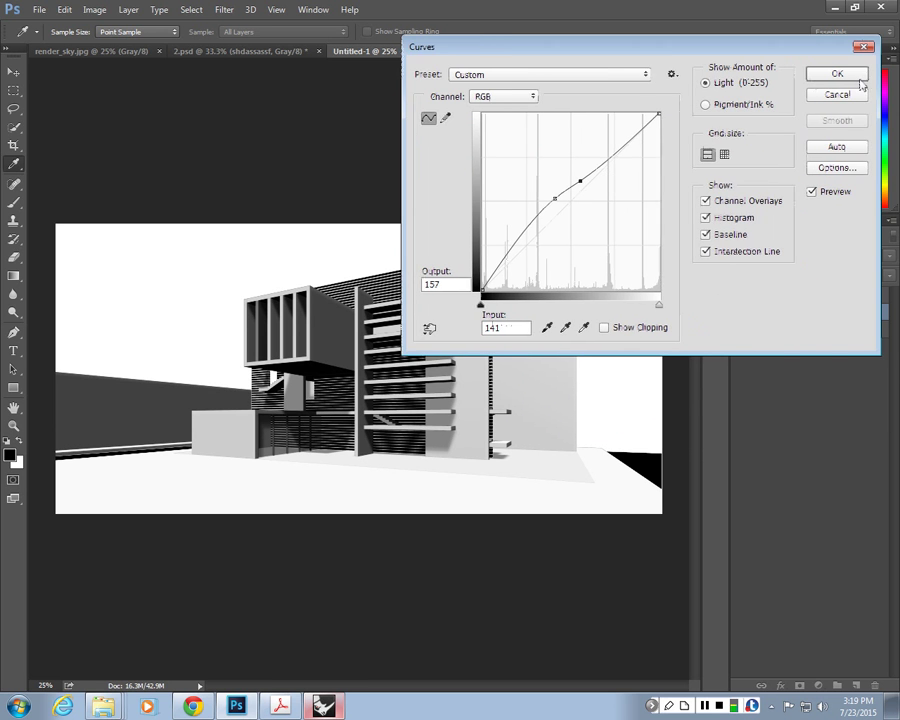
click(822, 78)
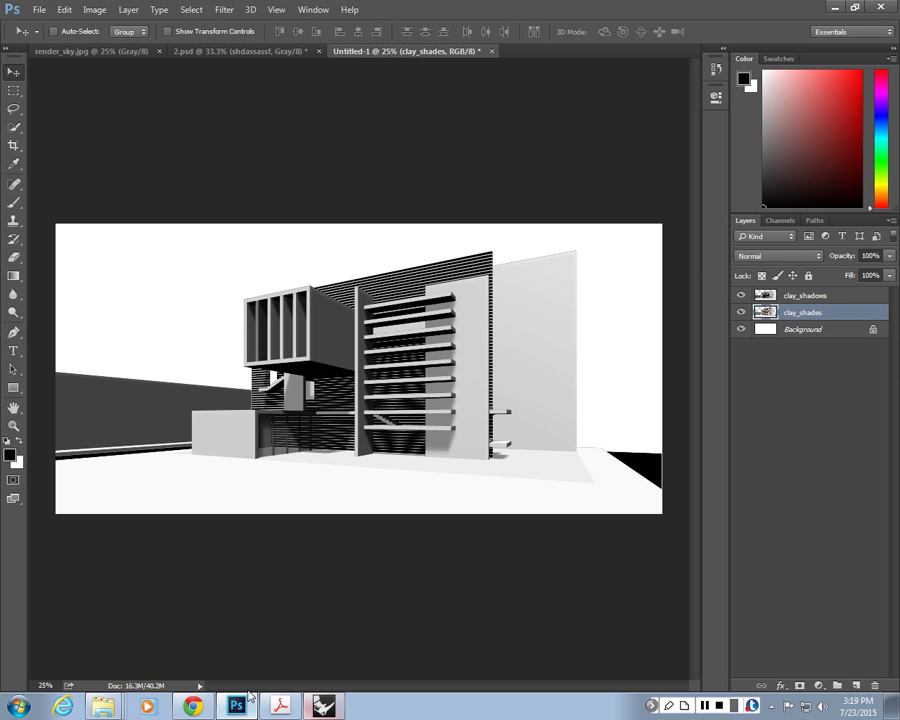
Switch to Chrome and search the web for "cut out people" in a new tab
click(193, 707)
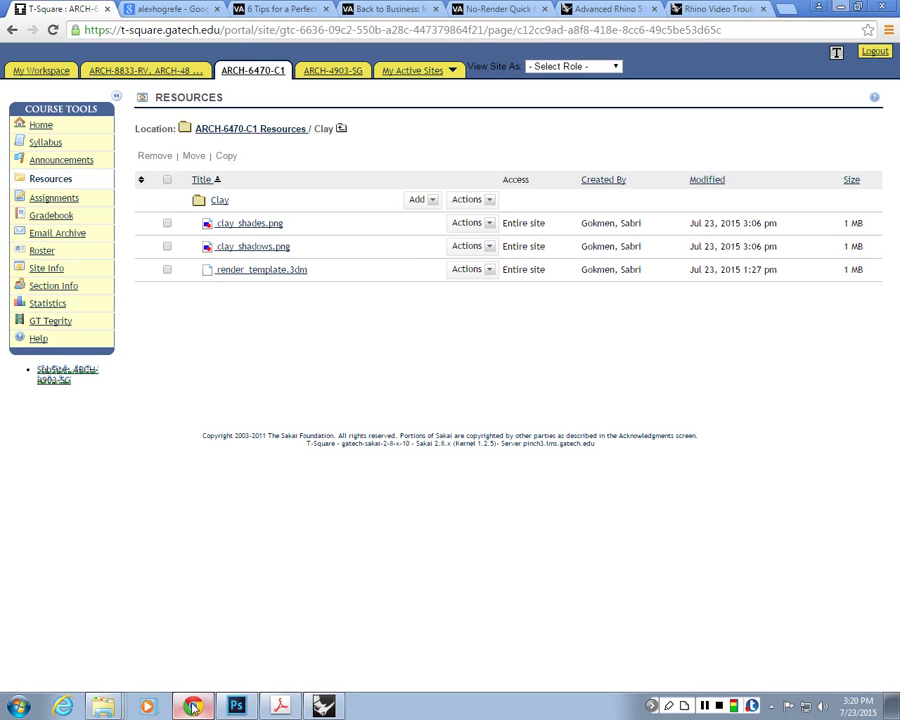
click(785, 10)
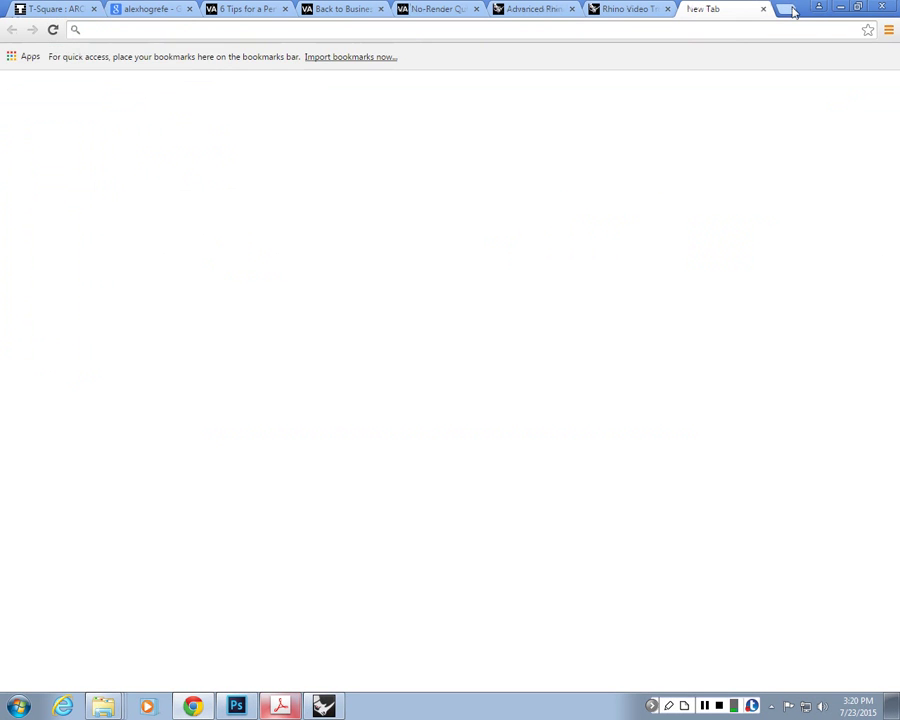
text(cut out )
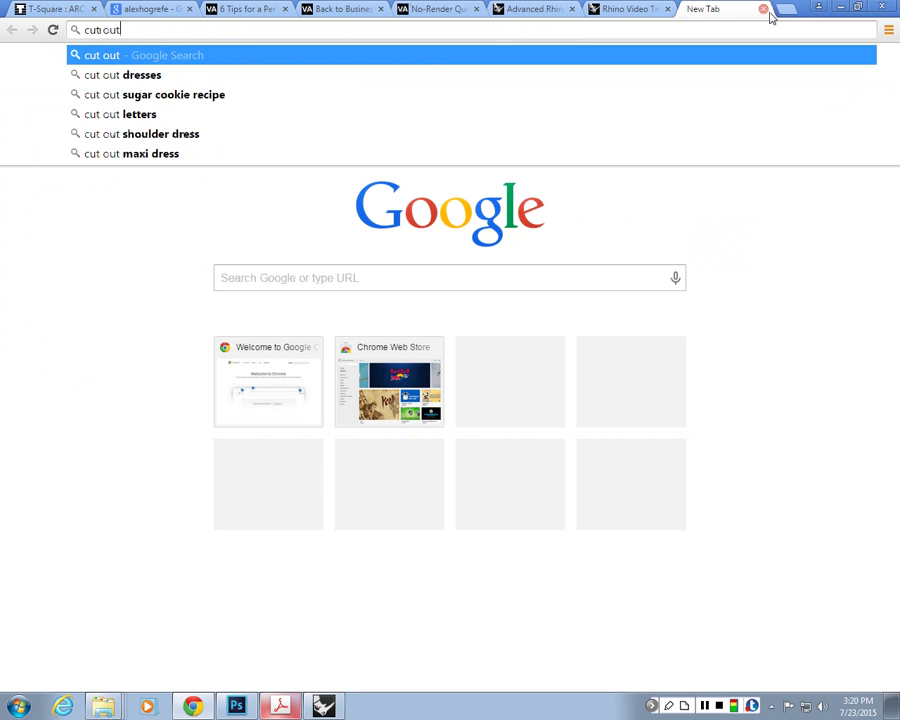
text(people)
key(Return)
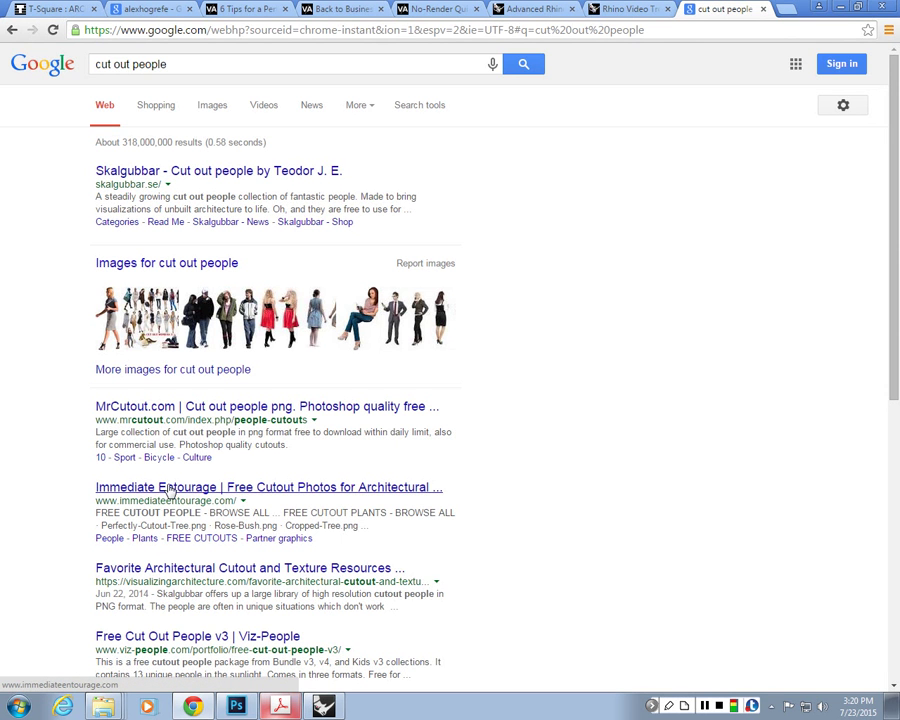
Open the Immediate Entourage and Skalgubbar search results in separate new tabs
right_click(241, 478)
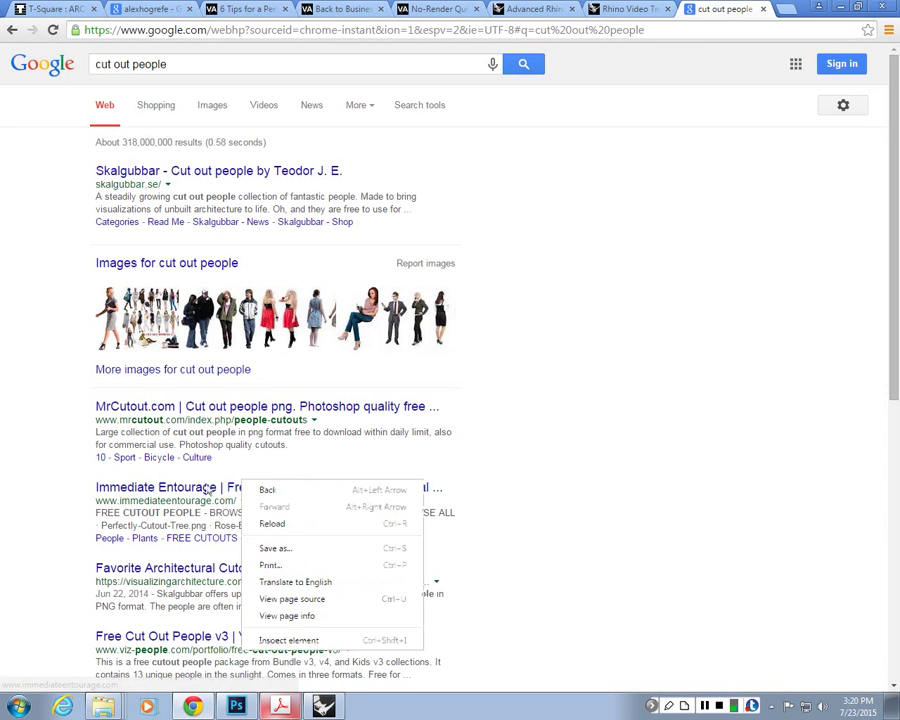
middle_click(202, 487)
right_click(185, 173)
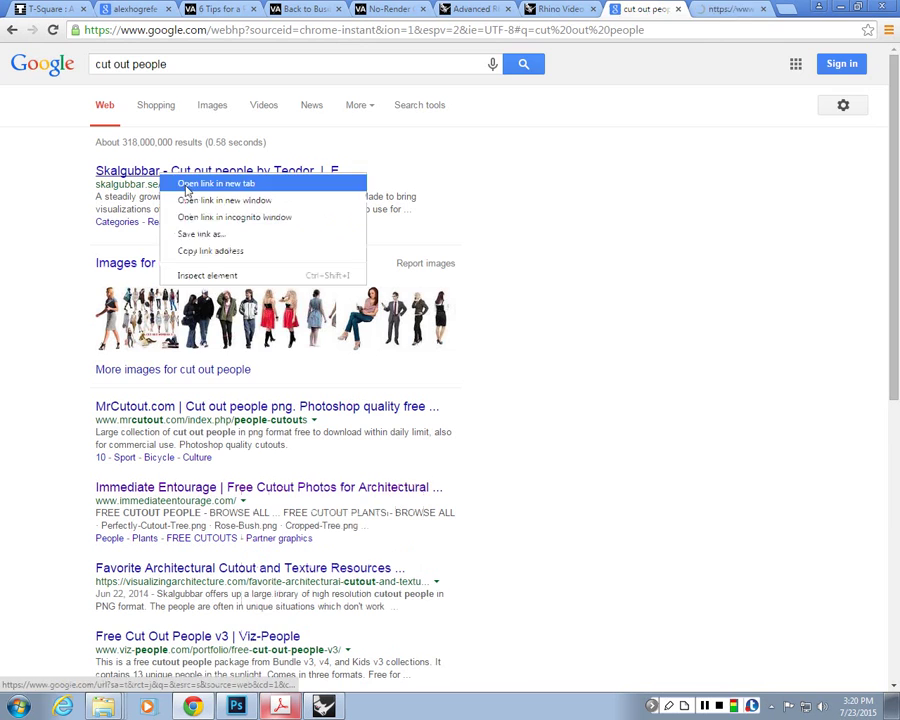
click(190, 184)
Look through the free cutout people and plants on the Immediate Entourage site
click(645, 8)
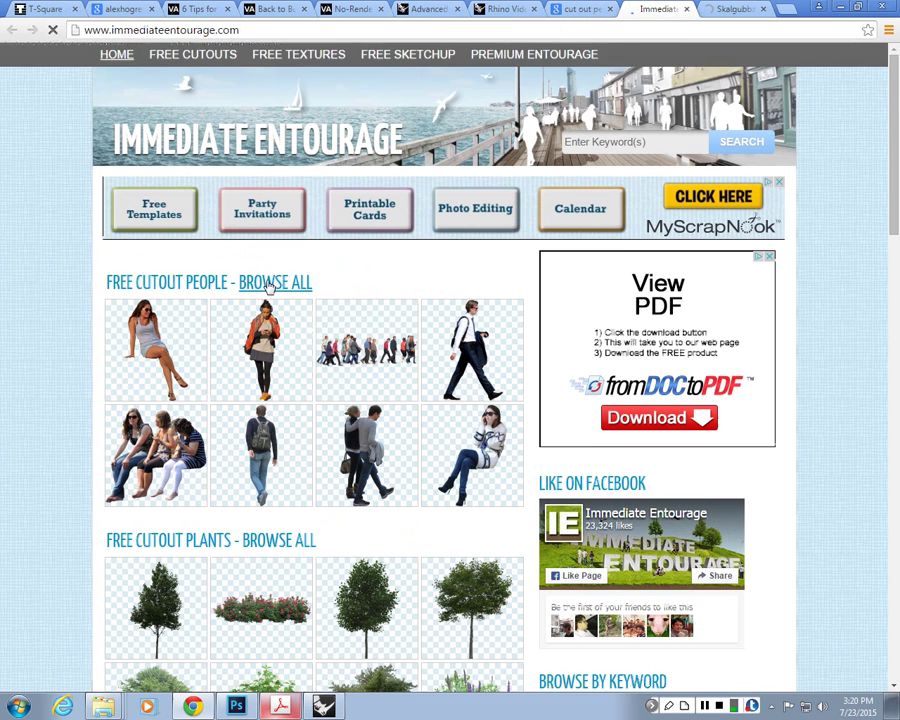
scroll(56, 312, down, 1)
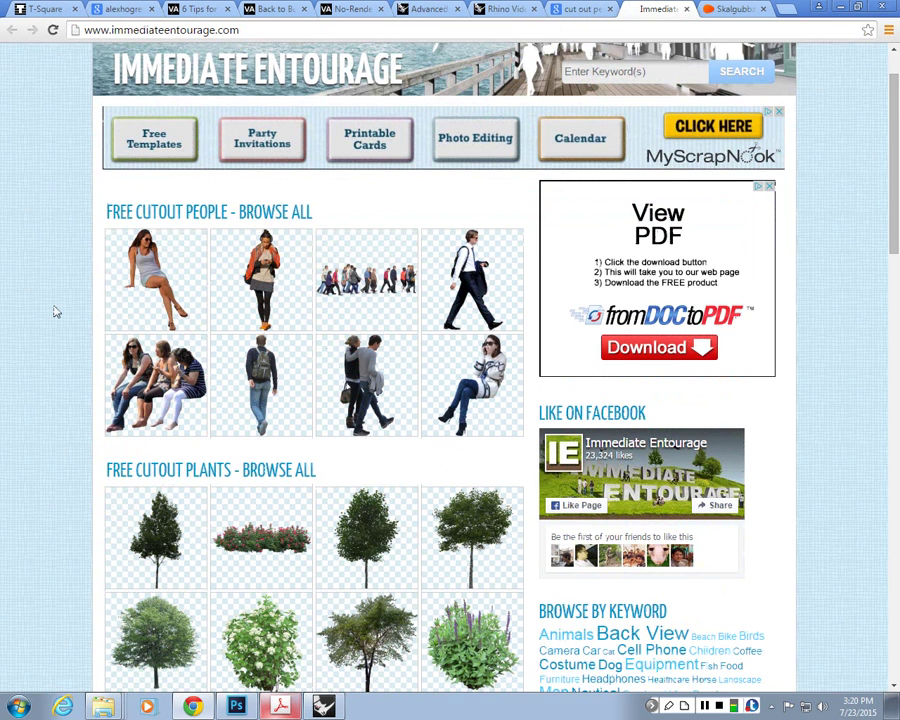
scroll(56, 312, down, 2)
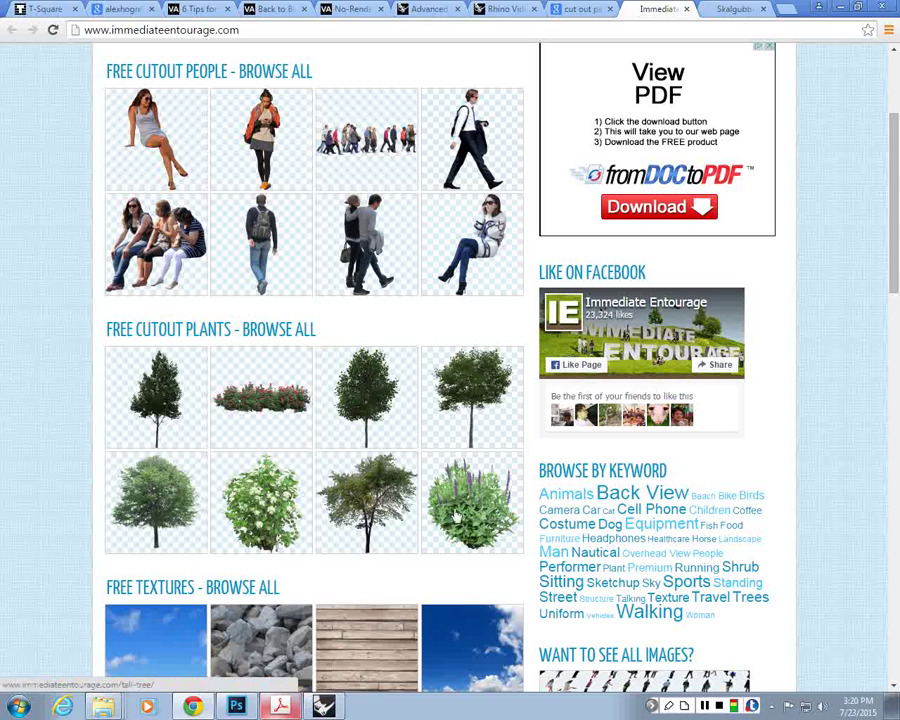
scroll(220, 323, up, 1)
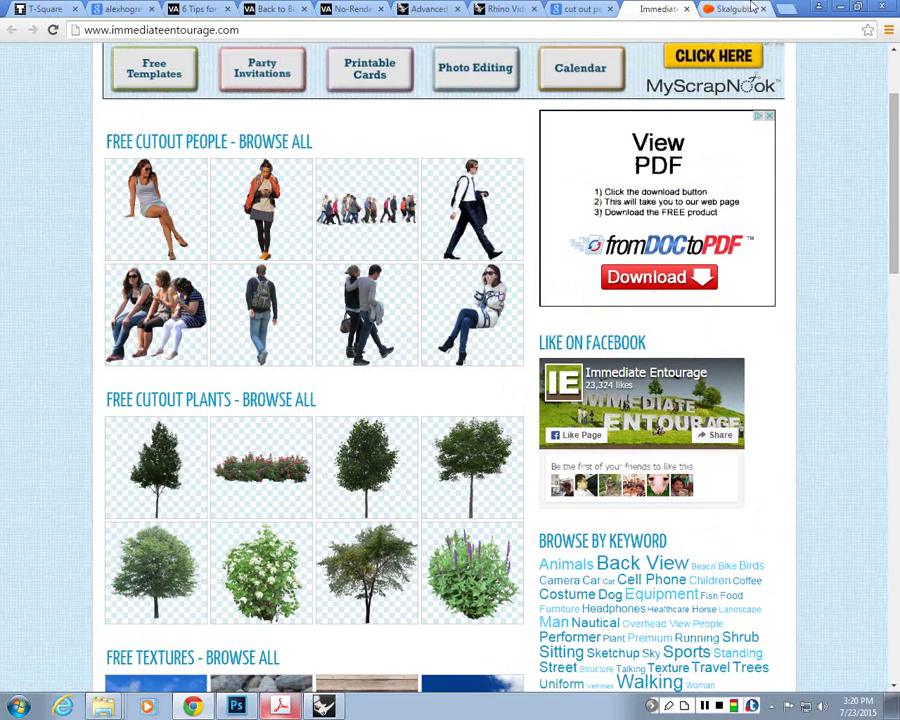
Look through the cutout people collection on the Skalgubbar site
click(752, 8)
scroll(636, 140, down, 4)
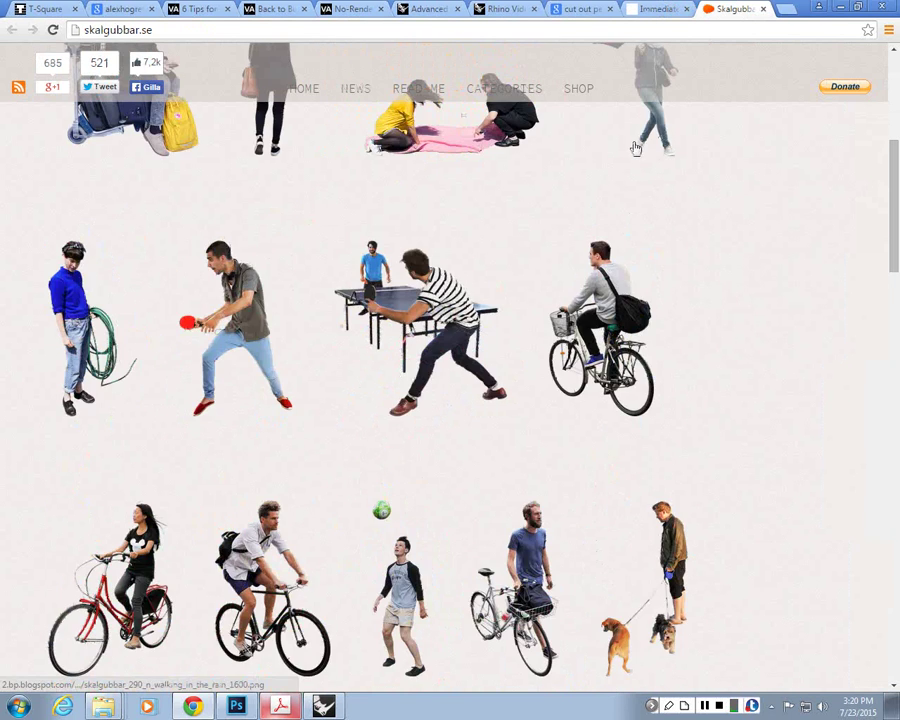
scroll(636, 148, down, 4)
scroll(634, 146, up, 5)
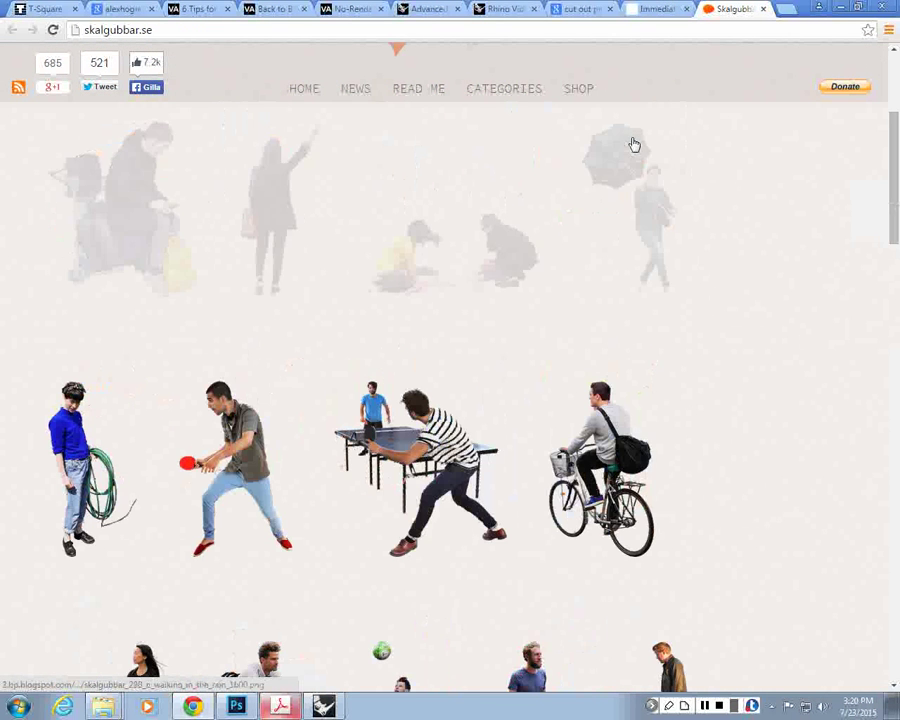
Switch back to Photoshop and view the finished render_sky.jpg composition as a reference
click(846, 8)
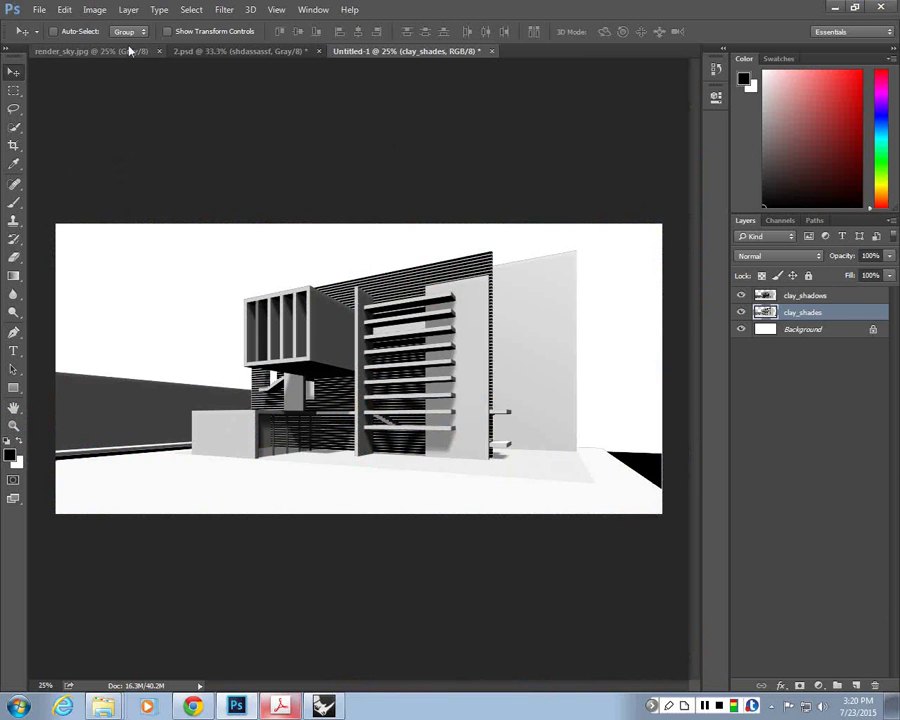
click(129, 50)
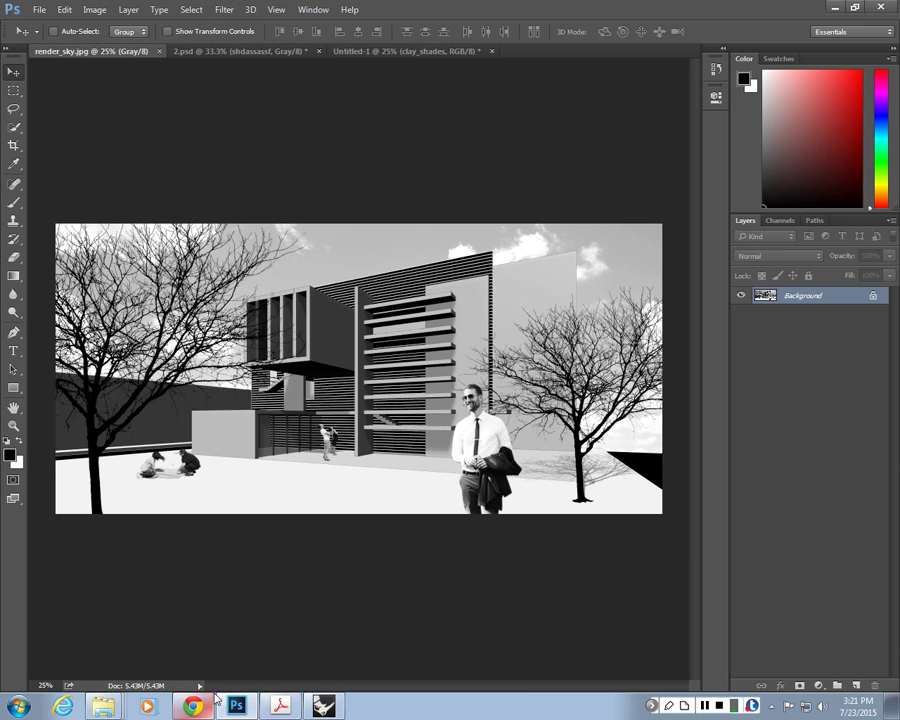
click(833, 8)
Return to the Skalgubbar page in Chrome and browse further down for figures to use in the rendering
click(193, 706)
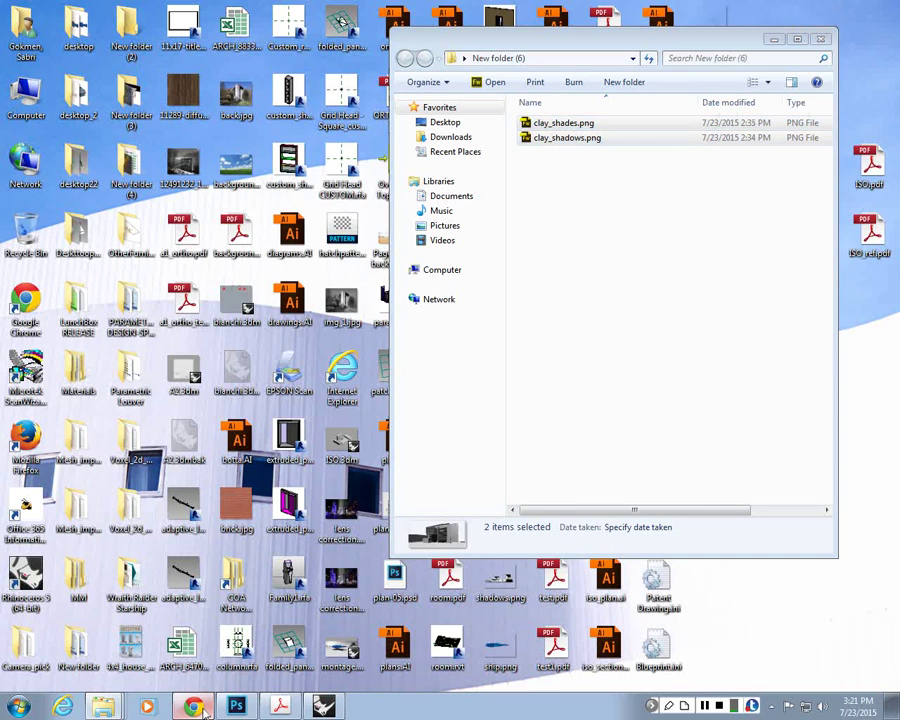
scroll(636, 466, down, 4)
scroll(637, 467, down, 3)
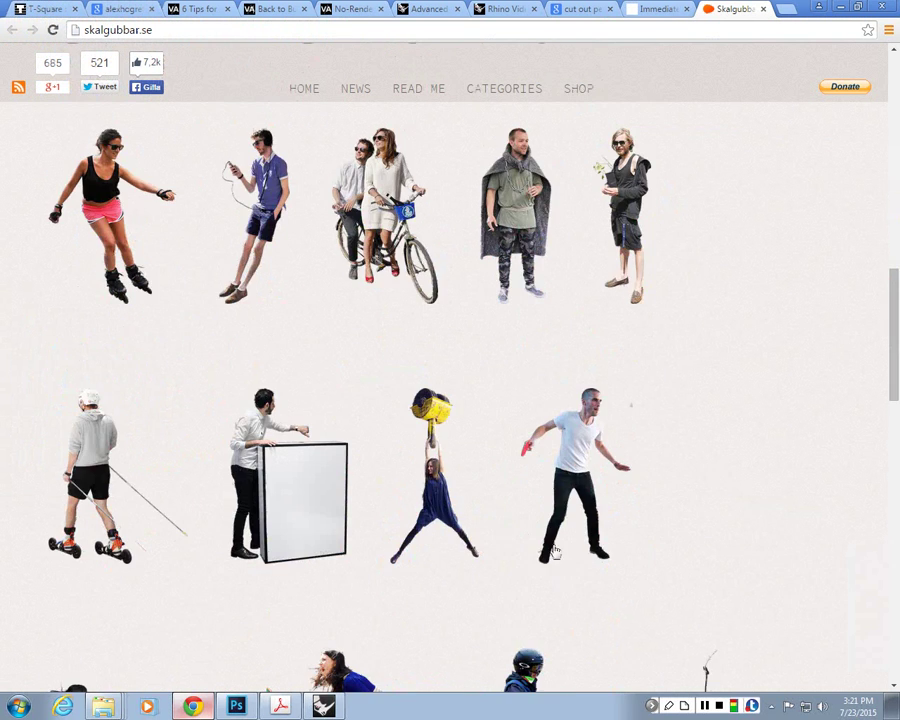
scroll(525, 217, up, 1)
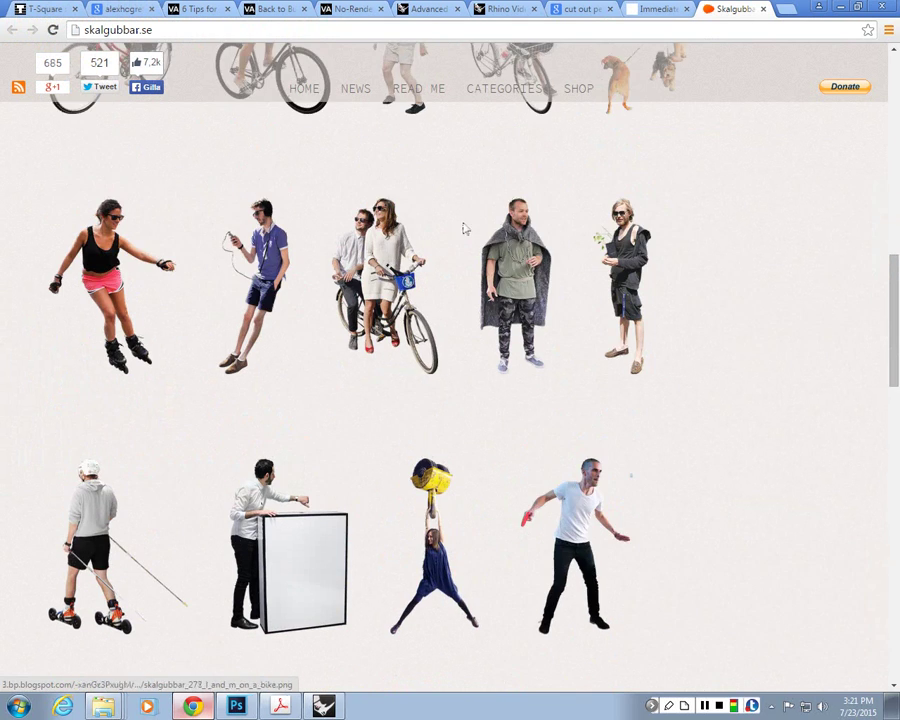
scroll(512, 258, down, 1)
scroll(577, 454, down, 3)
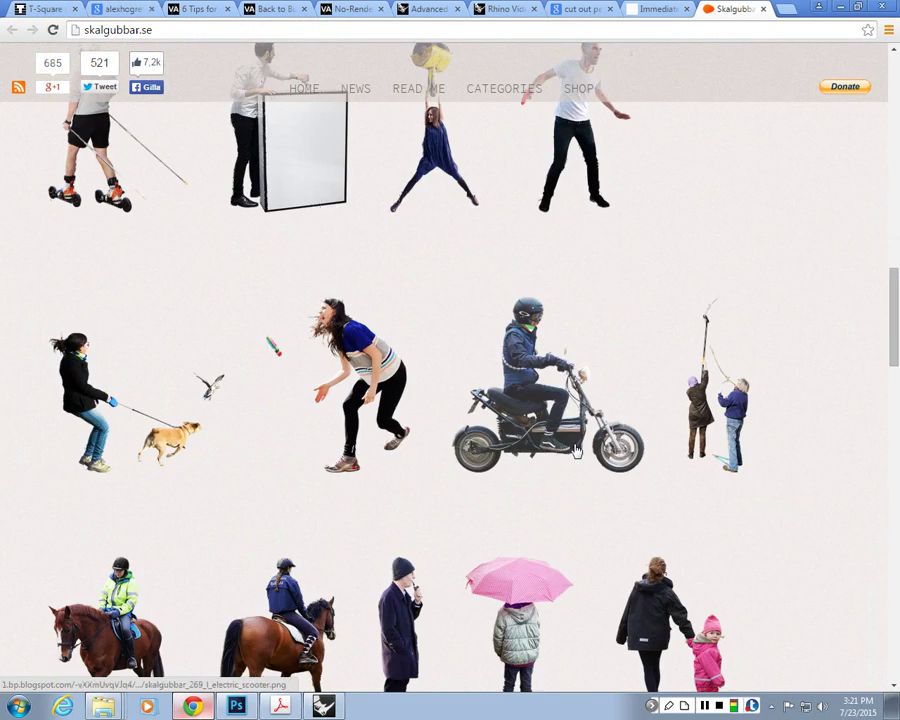
Browse further down the Skalgubbar page to examine the cutout people available for the rendering
scroll(575, 450, down, 3)
scroll(568, 447, down, 2)
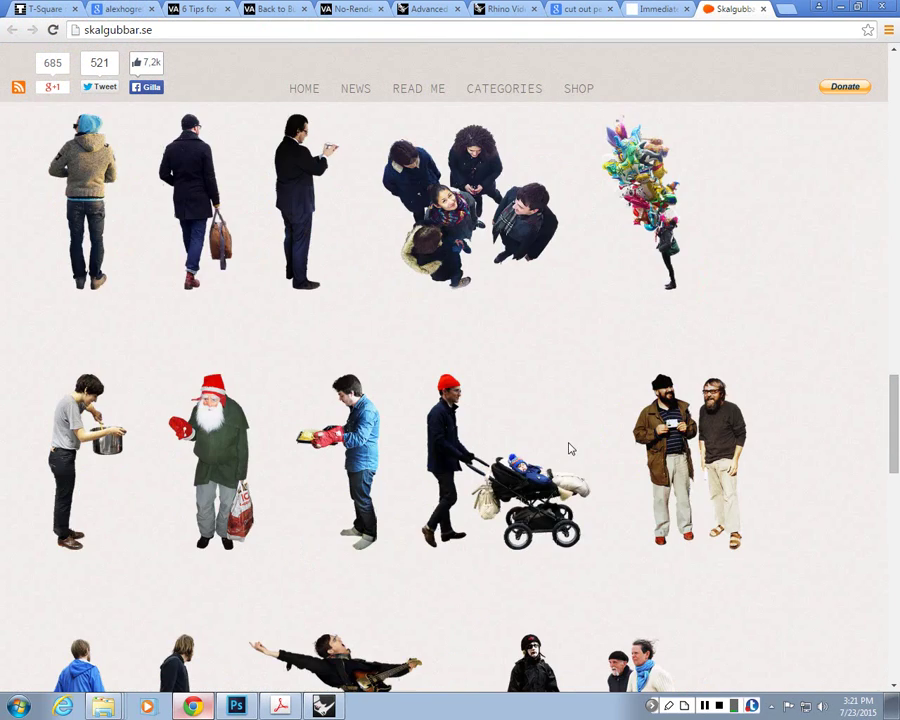
scroll(566, 447, up, 1)
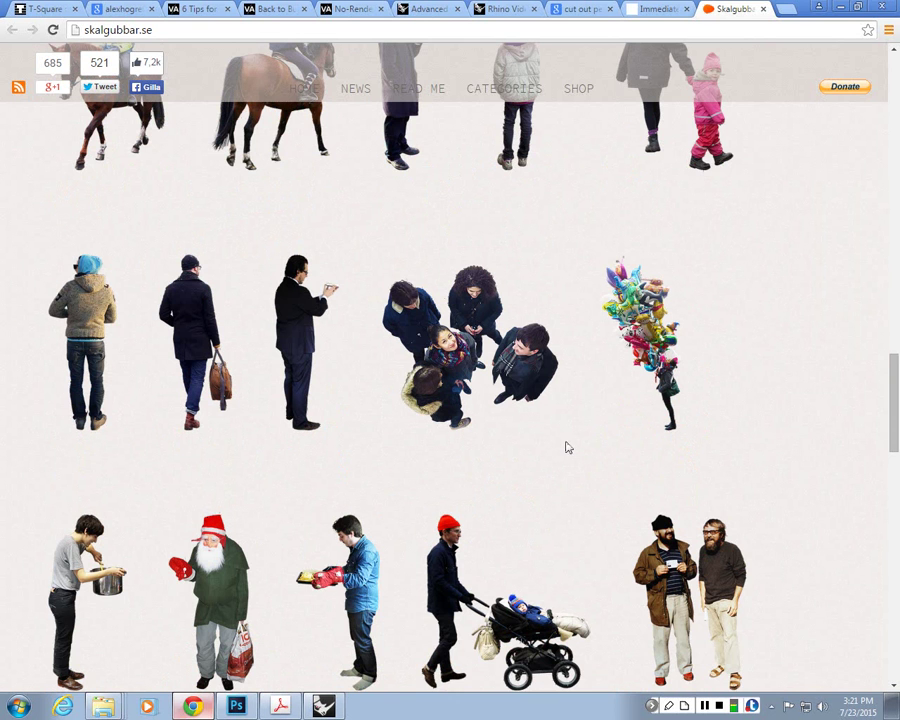
scroll(455, 402, down, 1)
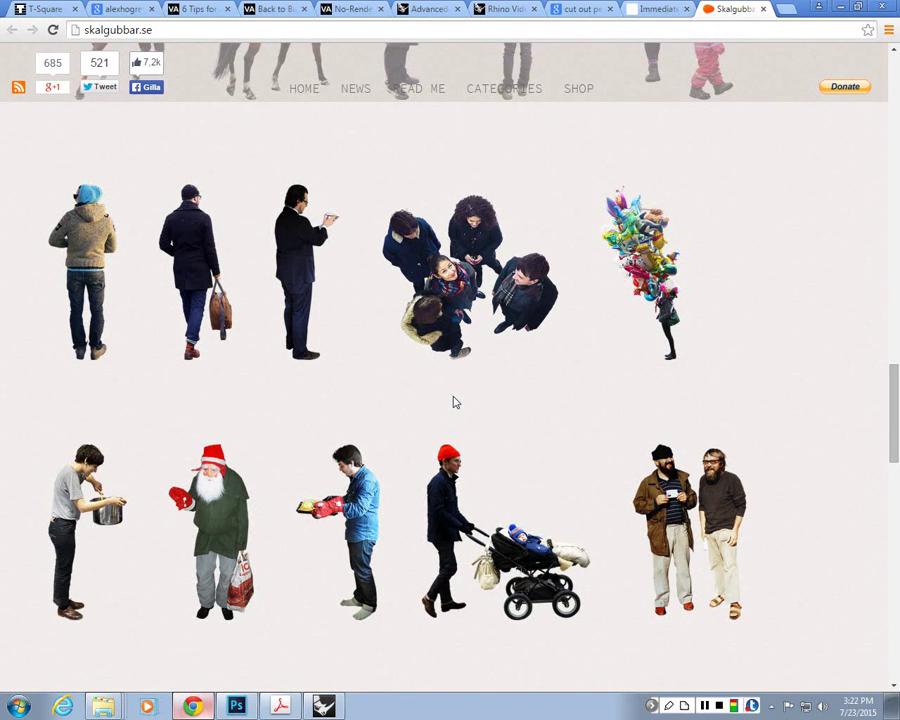
scroll(453, 401, down, 6)
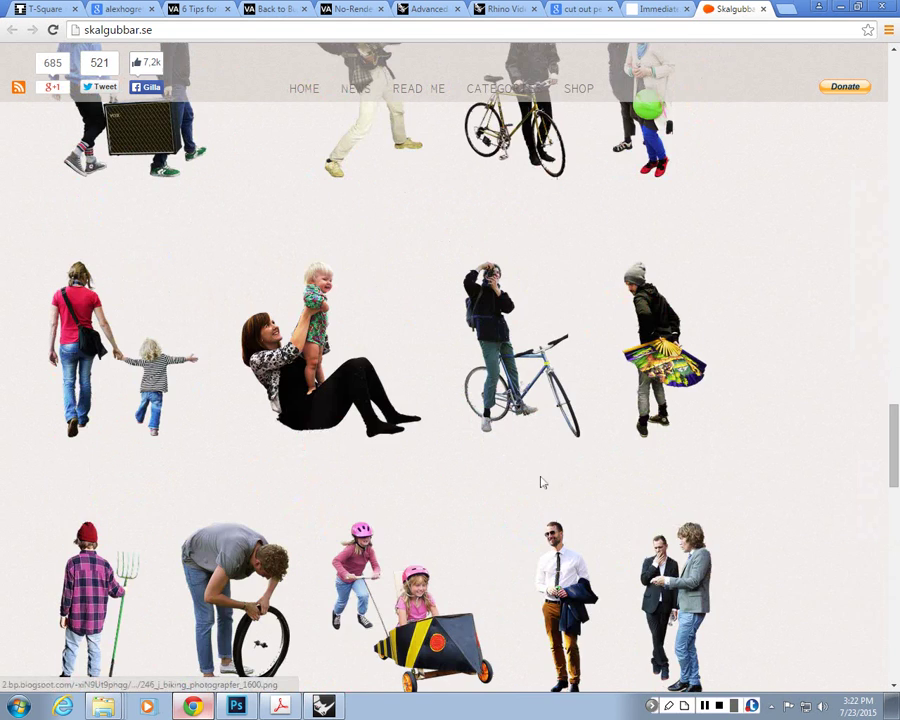
scroll(540, 483, down, 7)
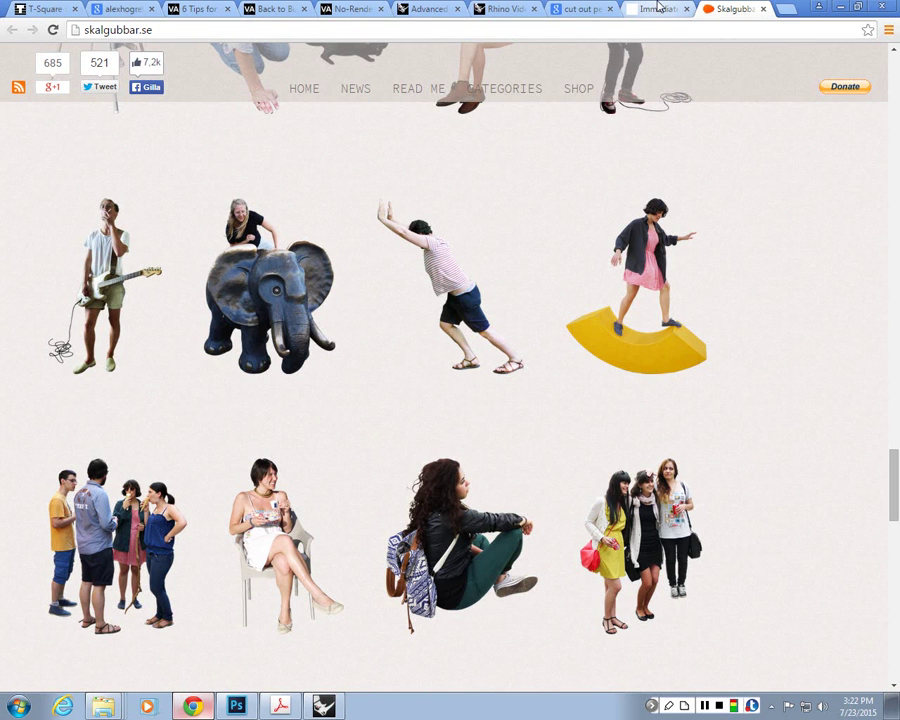
scroll(557, 140, down, 3)
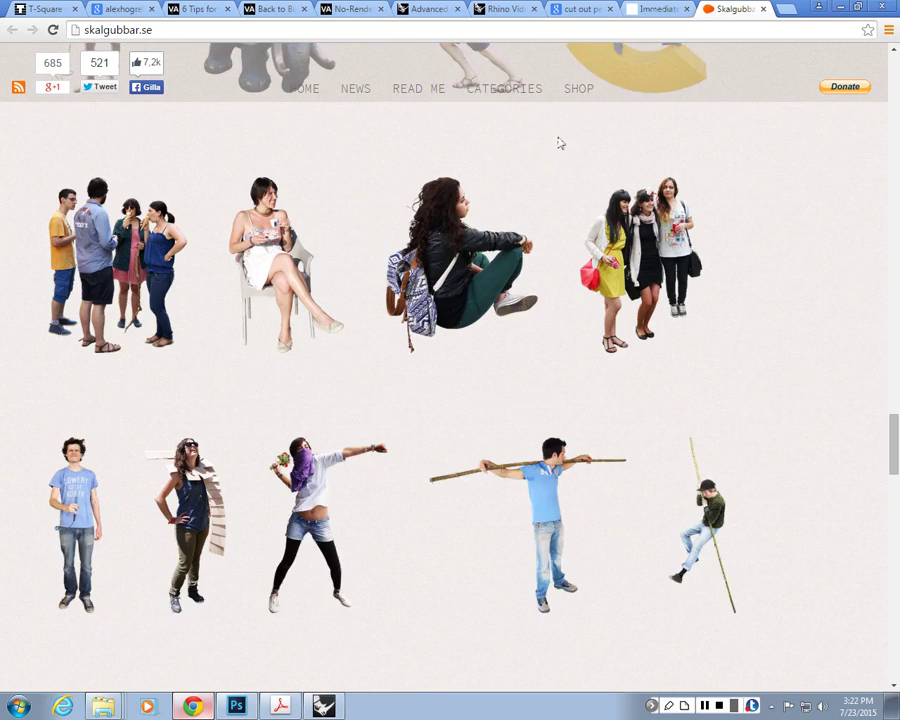
scroll(557, 141, down, 5)
scroll(442, 322, down, 2)
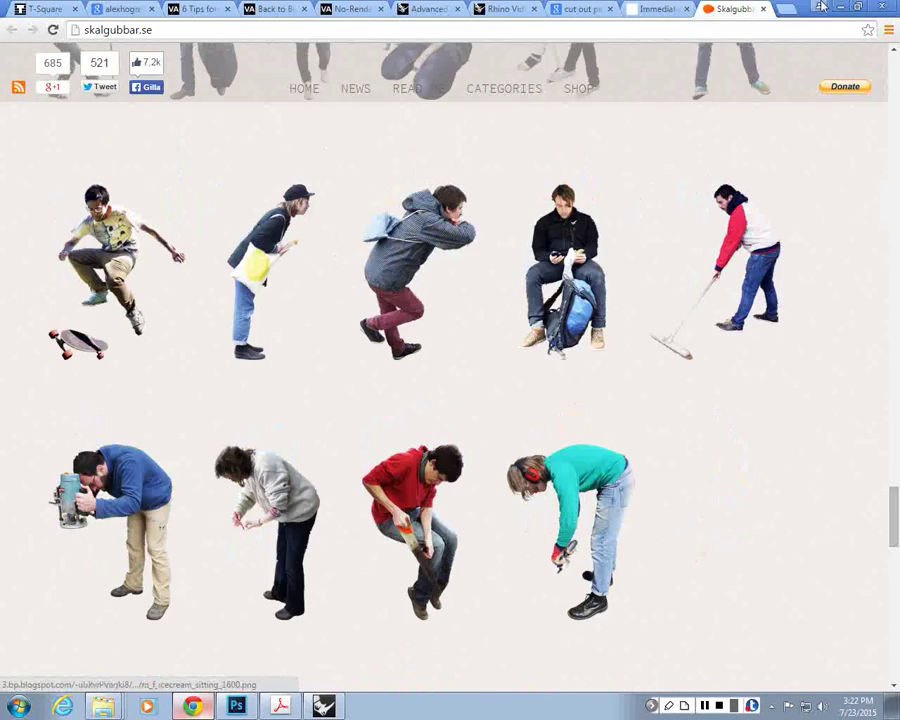
Leave the browser for the desktop, open New folder (5), and select 241_d_suit_standing_1600.png in it
click(836, 7)
click(754, 157)
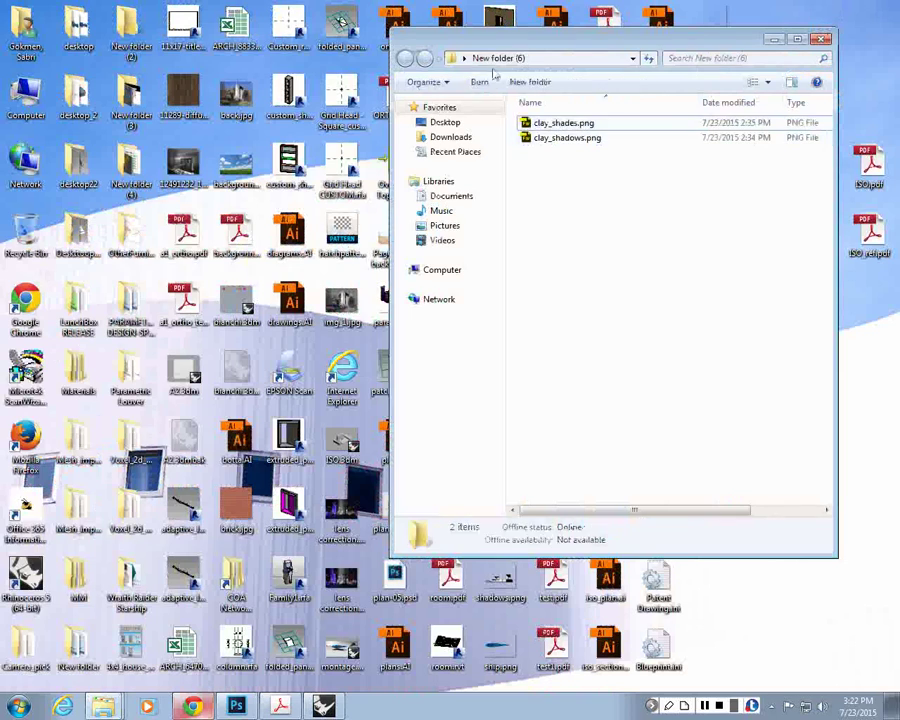
drag(691, 45, 342, 71)
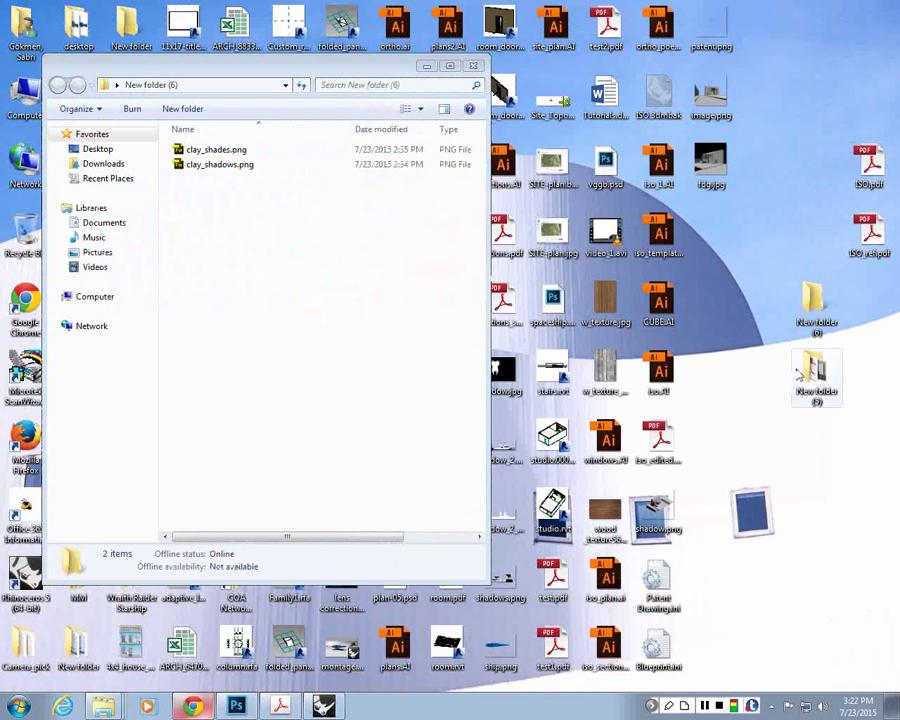
double_click(817, 330)
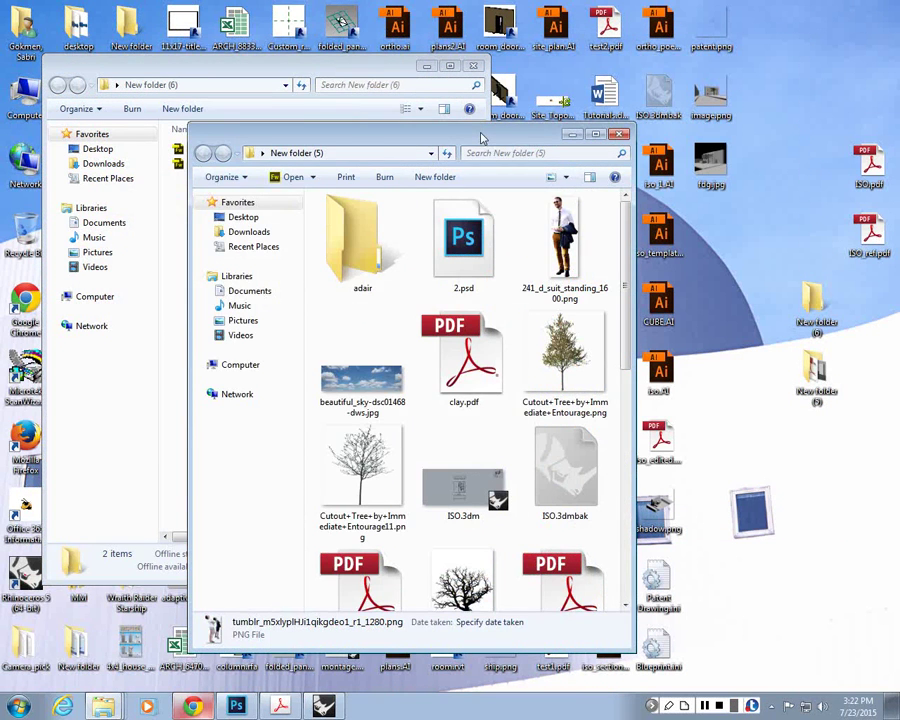
drag(481, 137, 291, 15)
click(345, 144)
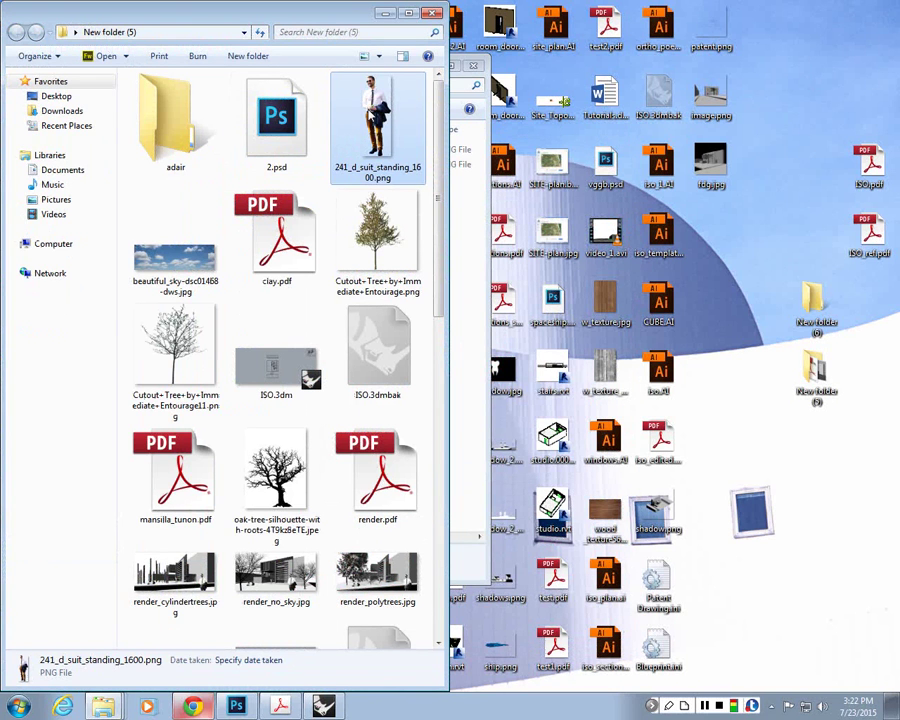
Switch to Photoshop, arrange its window beside the folder window, and show the Untitled-1 document with the clay layers
click(323, 707)
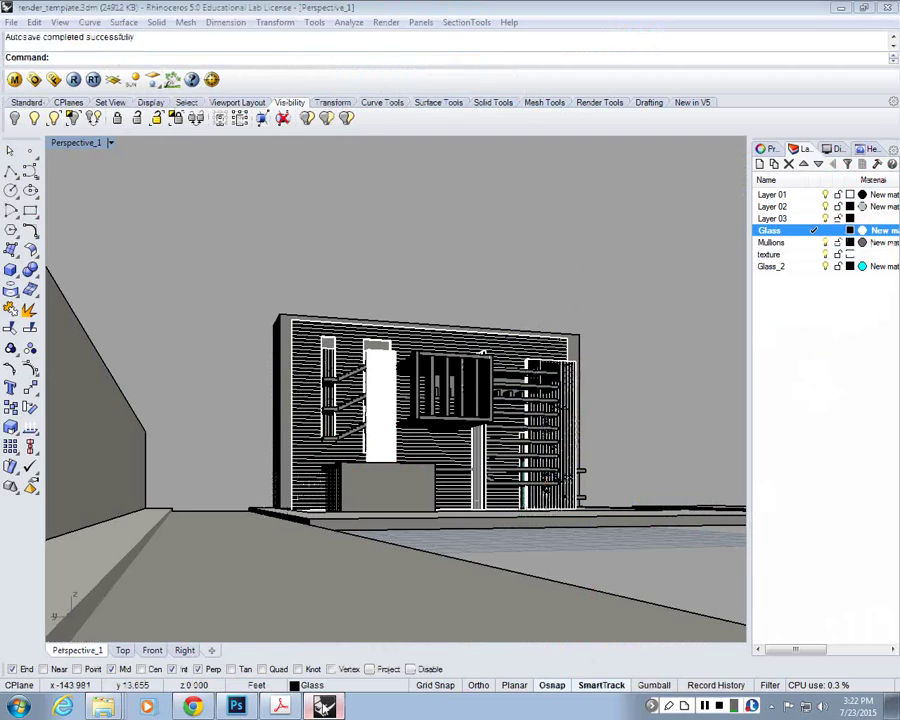
click(236, 707)
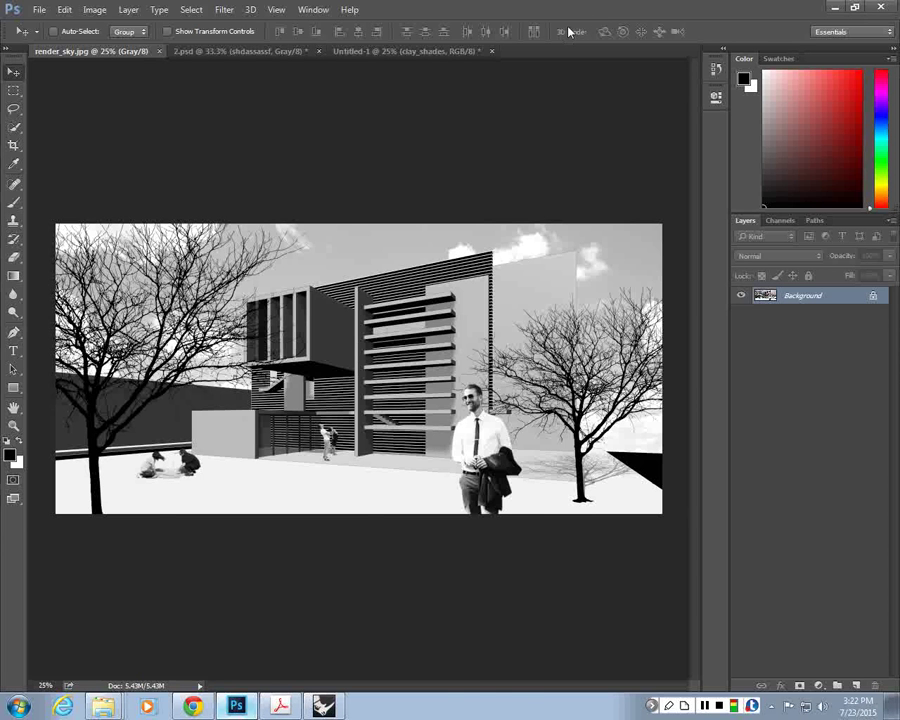
key(super+Right)
click(642, 57)
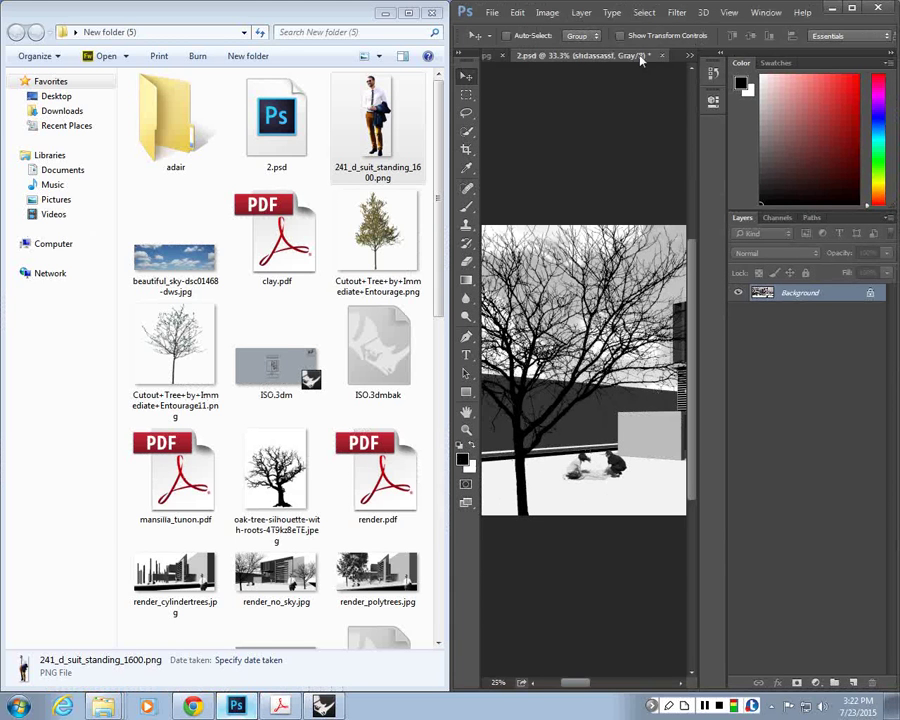
key(super+Left)
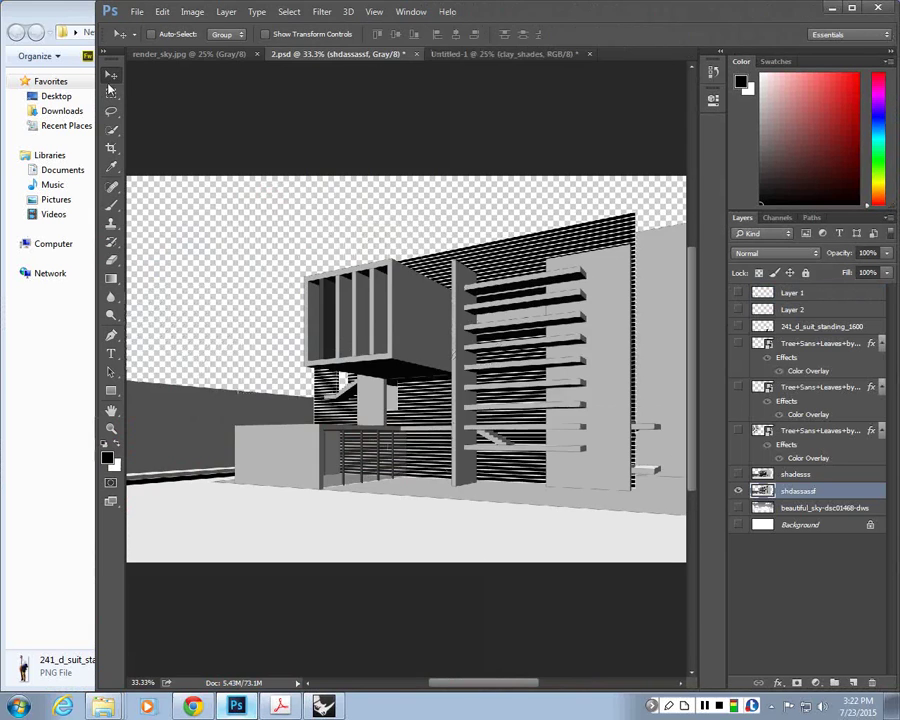
click(451, 54)
click(60, 10)
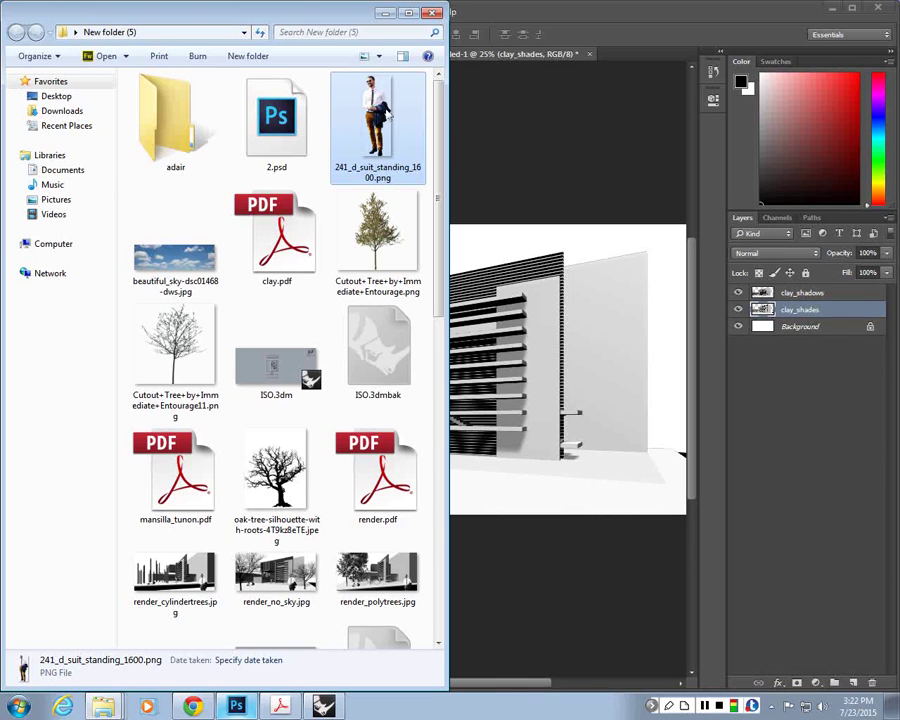
Place 241_d_suit_standing_1600.png into the clay composition and move the man in front of the building's projecting box
drag(385, 115, 573, 358)
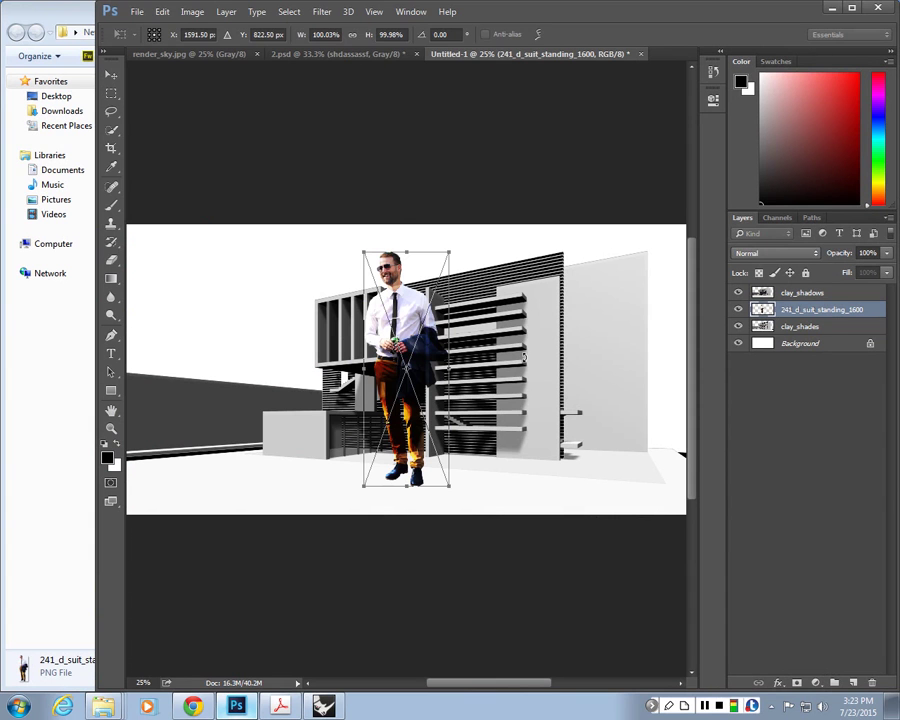
key(Return)
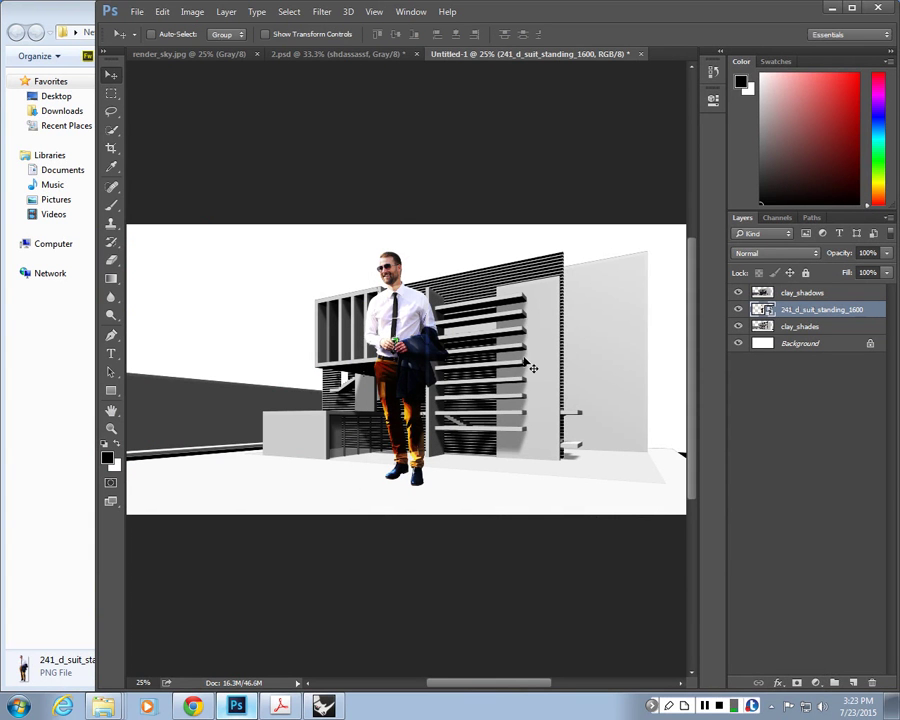
drag(405, 316, 470, 341)
drag(471, 403, 371, 381)
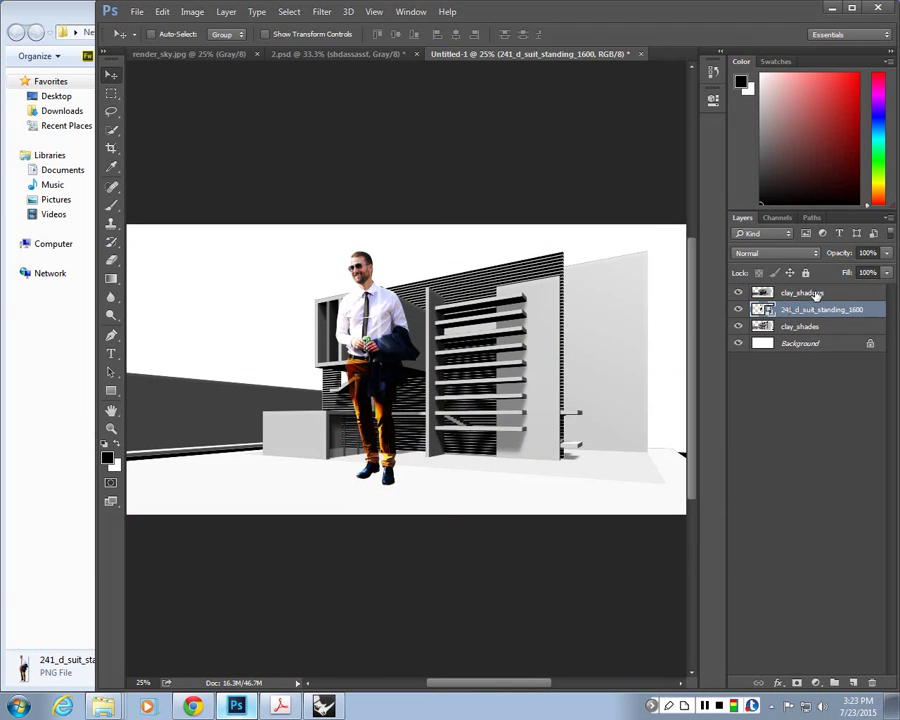
Raise the standing man's layer above clay_shadows and reposition him in the right foreground, cropped by the canvas's lower edge
drag(812, 310, 817, 293)
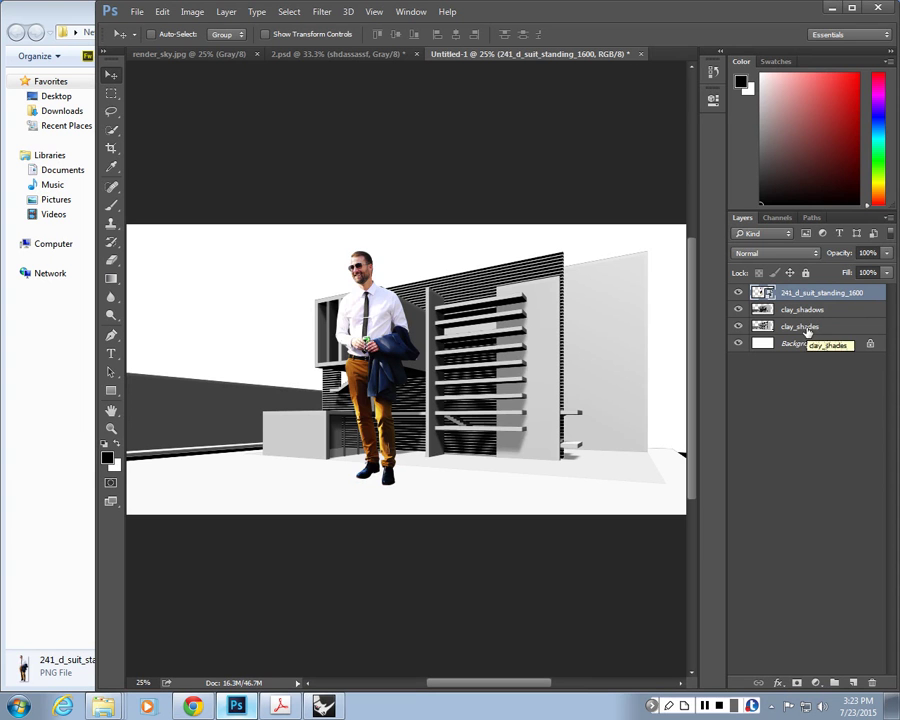
drag(365, 327, 554, 427)
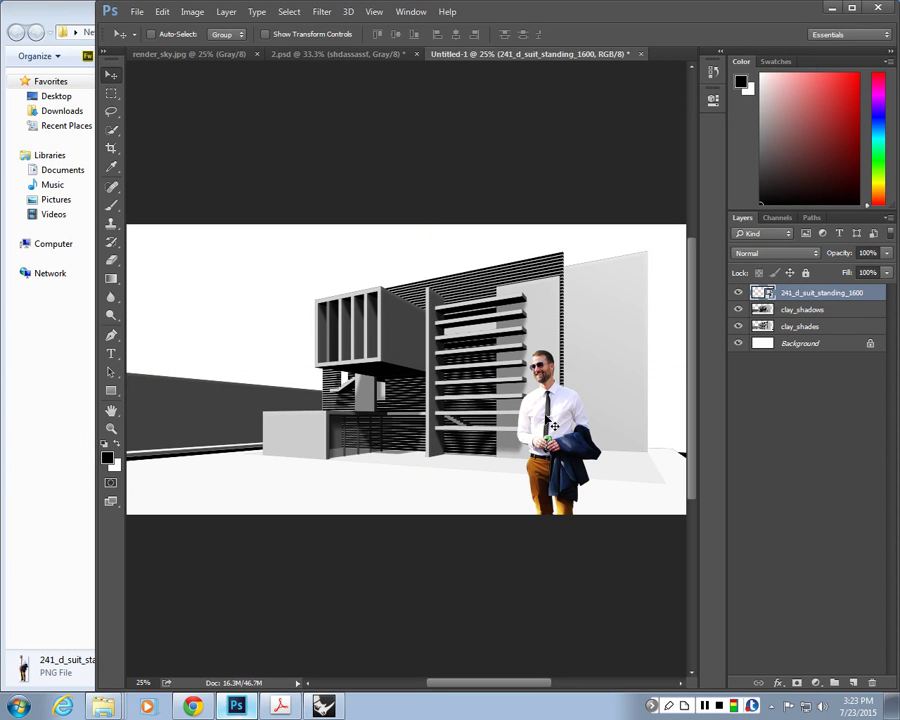
drag(554, 427, 556, 486)
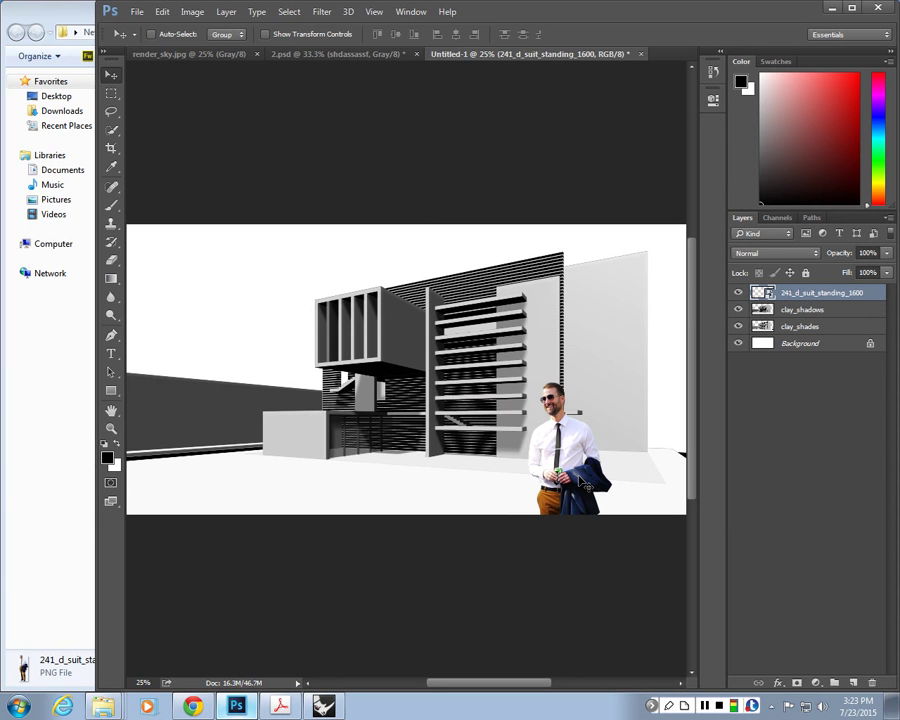
Try scaling the whole standing man down to about 34% in front of the building's right end
drag(582, 483, 597, 373)
key(ctrl+t)
shift+drag(627, 274, 555, 440)
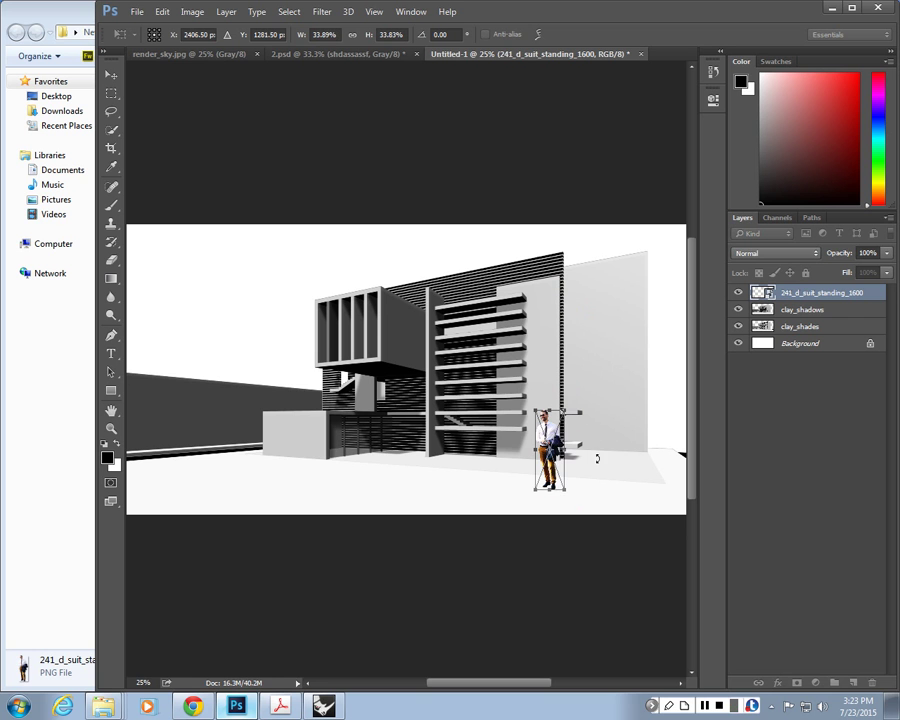
key(ctrl+z)
key(ctrl+z)
key(Escape)
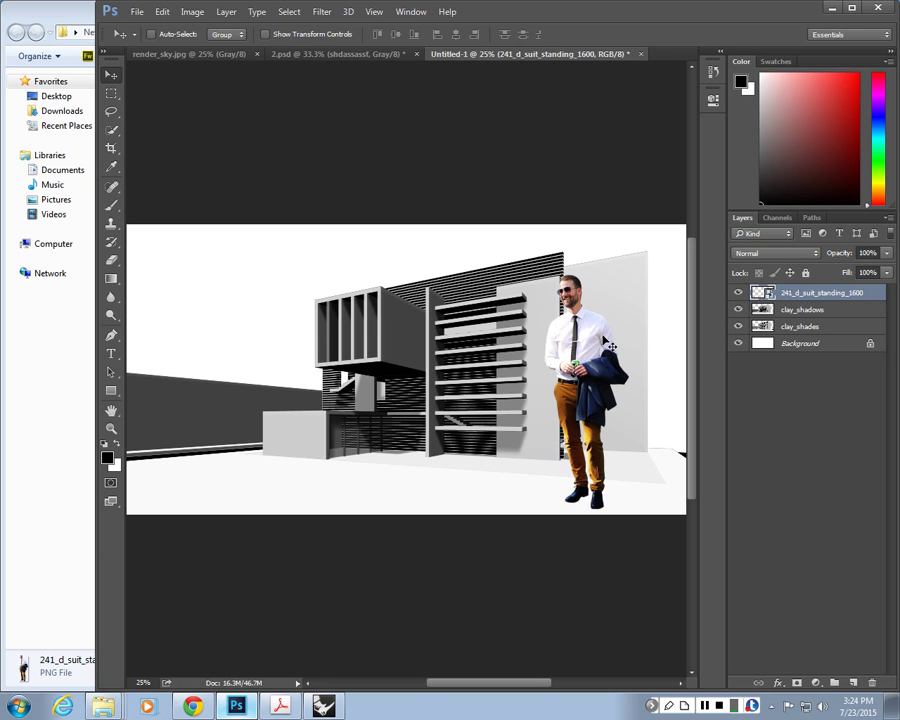
Lower the standing man so the canvas edge crops his legs, and convert the image to Grayscale unflattened, with smart objects rasterized
drag(609, 347, 579, 431)
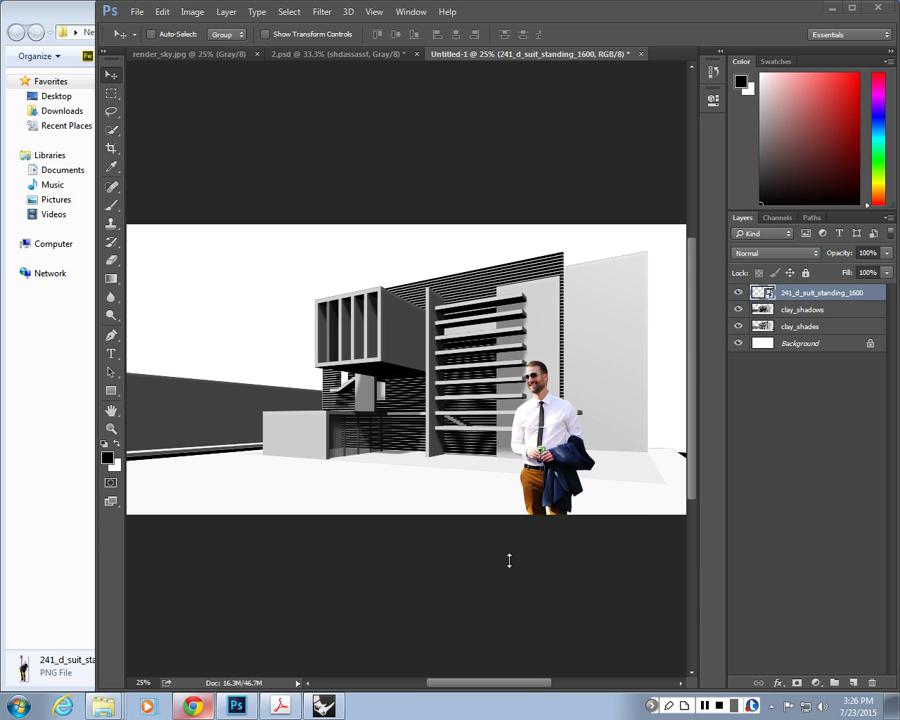
click(852, 8)
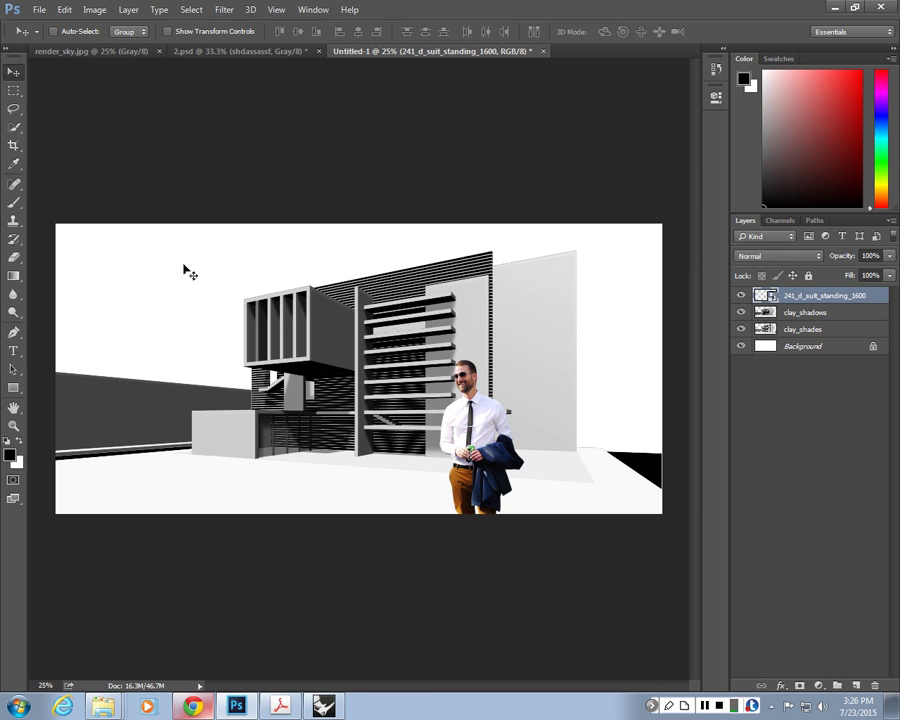
click(95, 10)
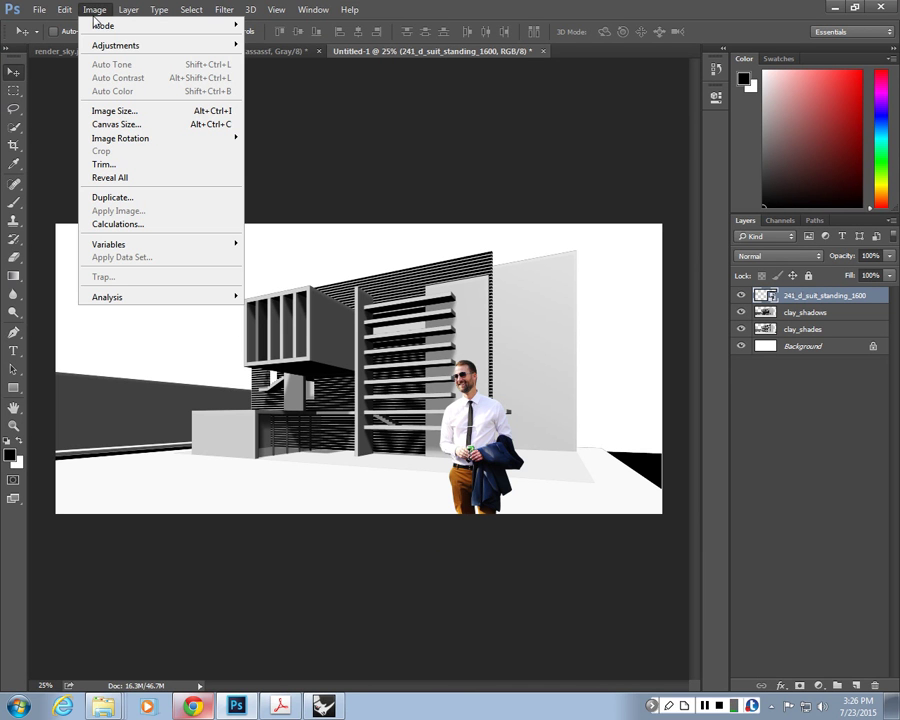
mouse_move(115, 26)
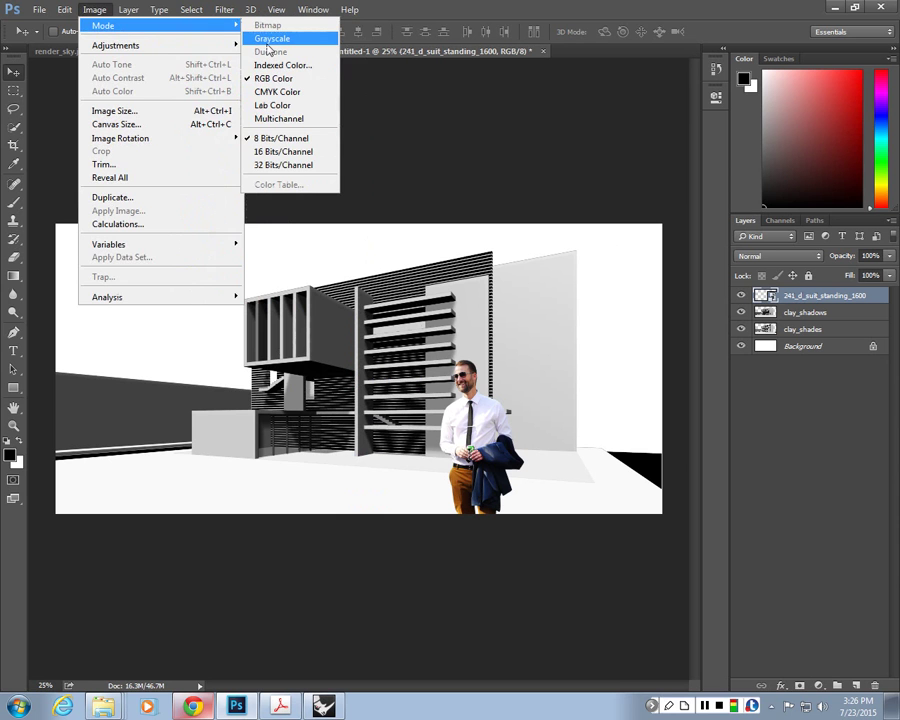
click(267, 42)
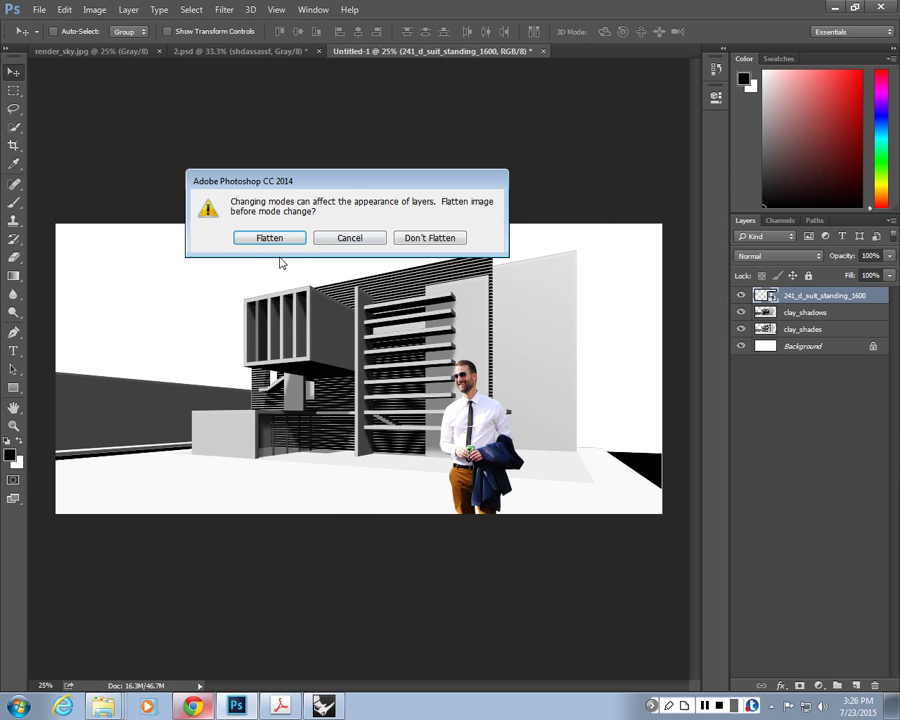
click(443, 242)
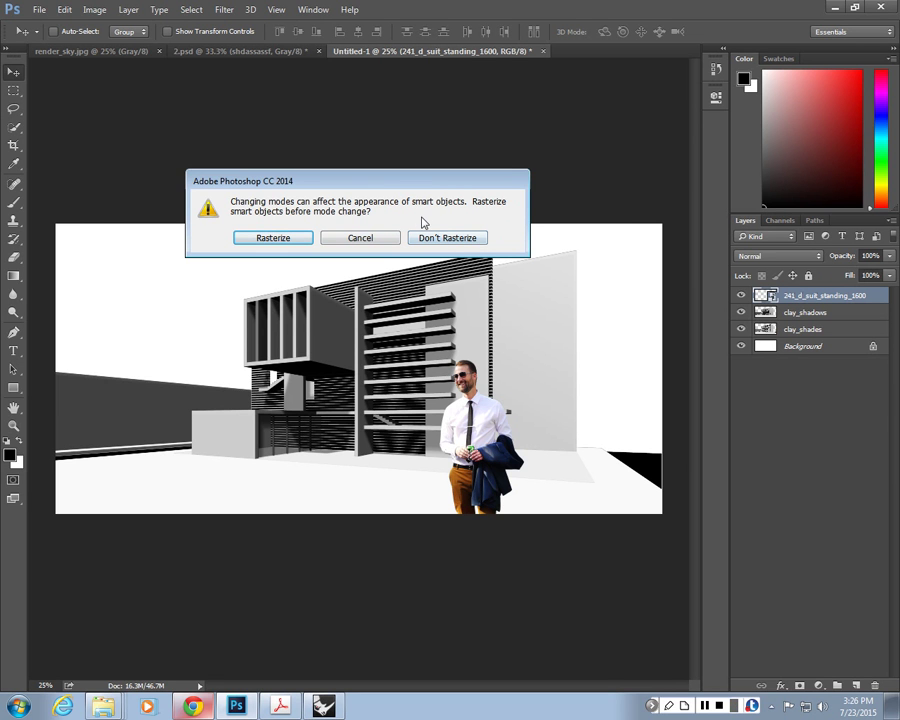
click(272, 239)
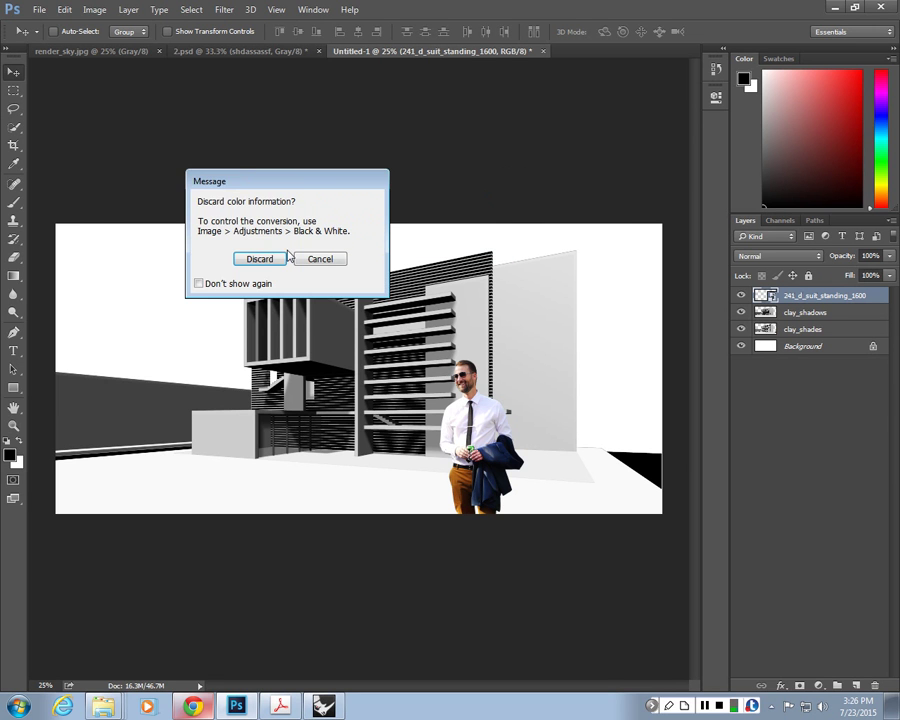
click(258, 259)
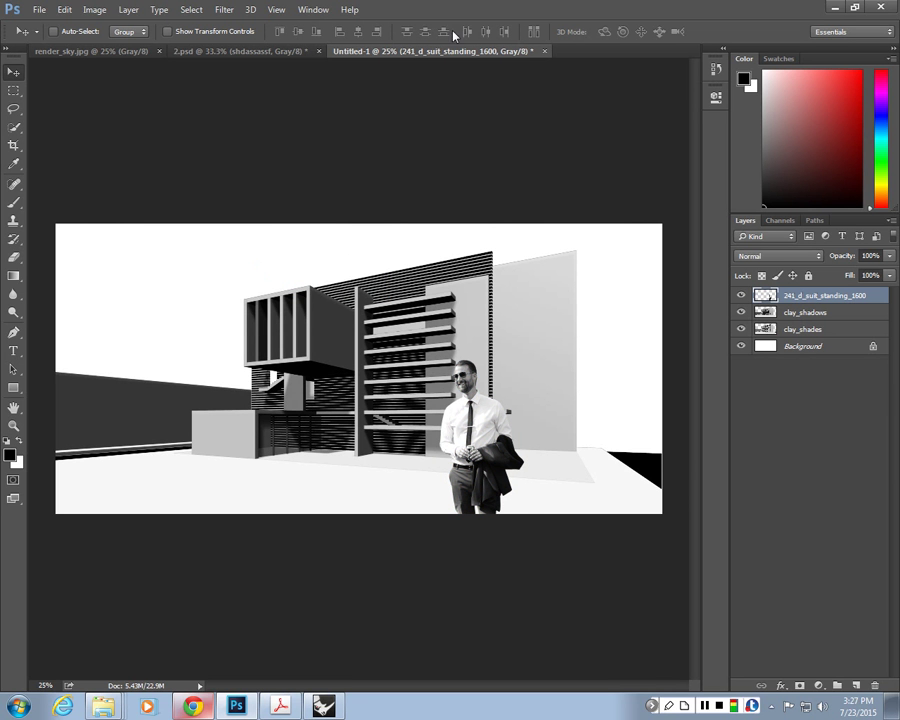
Place tumblr_m5xlyplHJi1qikgdeo1_r1_1280.png, the two men looking up, in front of the dark wall beside the building
double_click(361, 5)
key(super+Right)
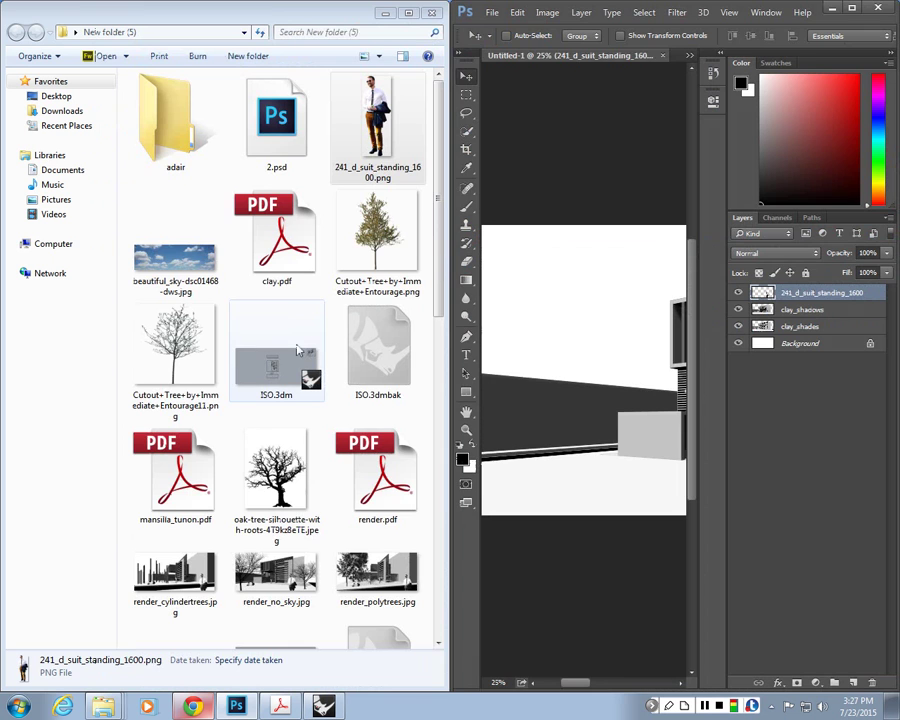
click(312, 480)
scroll(315, 520, down, 3)
drag(291, 563, 660, 264)
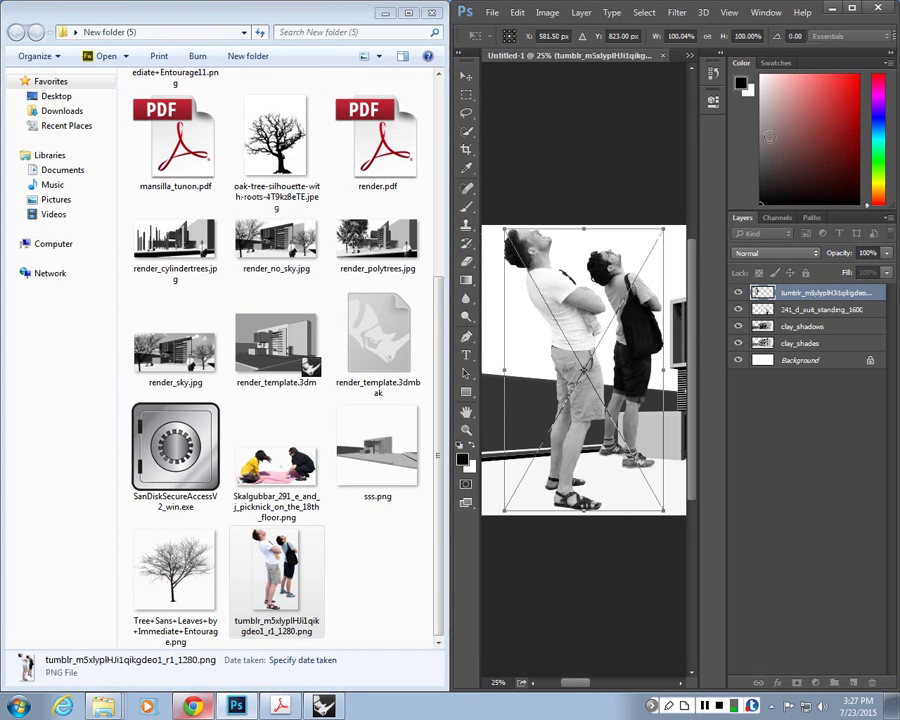
click(852, 9)
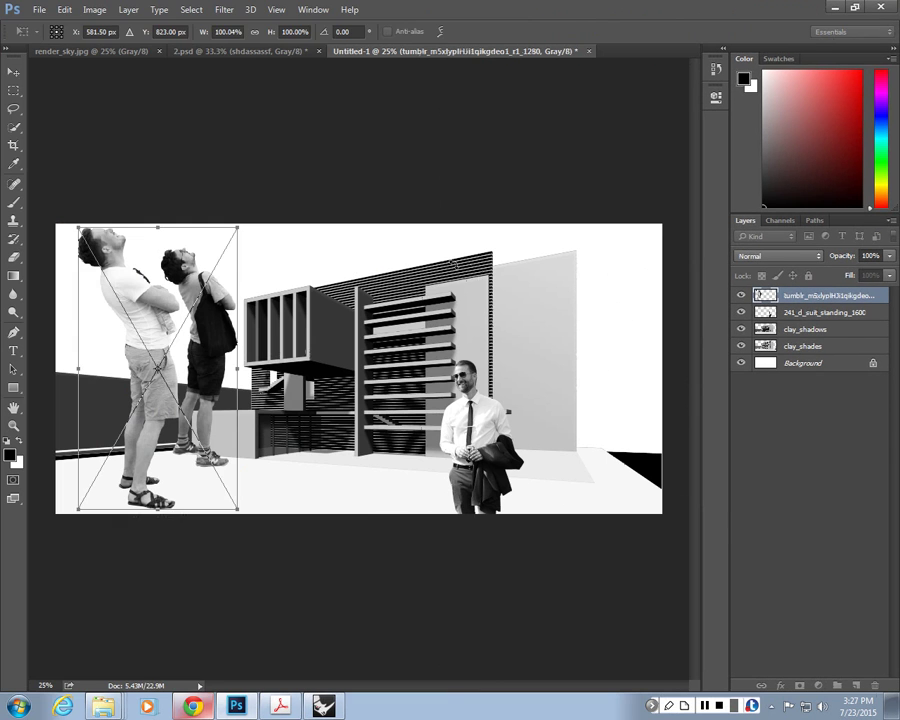
key(Return)
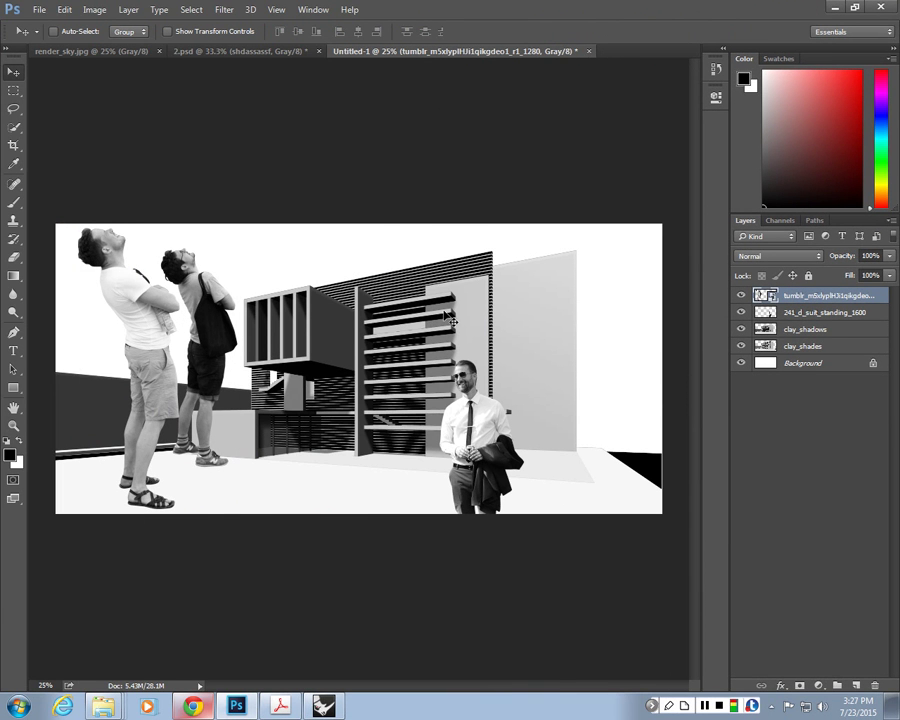
Hide the layer holding the two men looking up
click(706, 706)
click(706, 706)
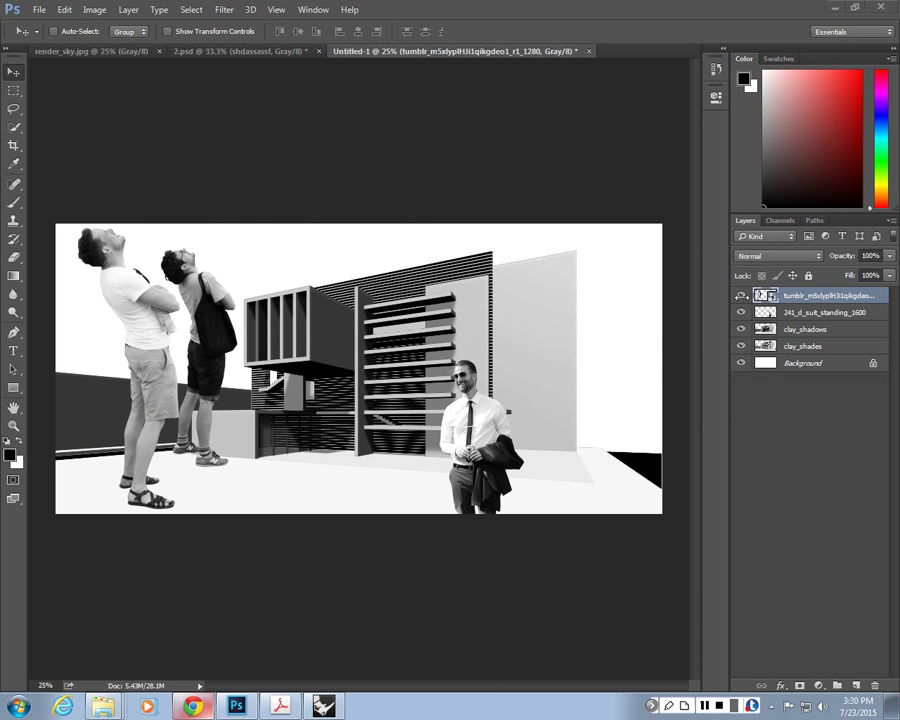
click(741, 295)
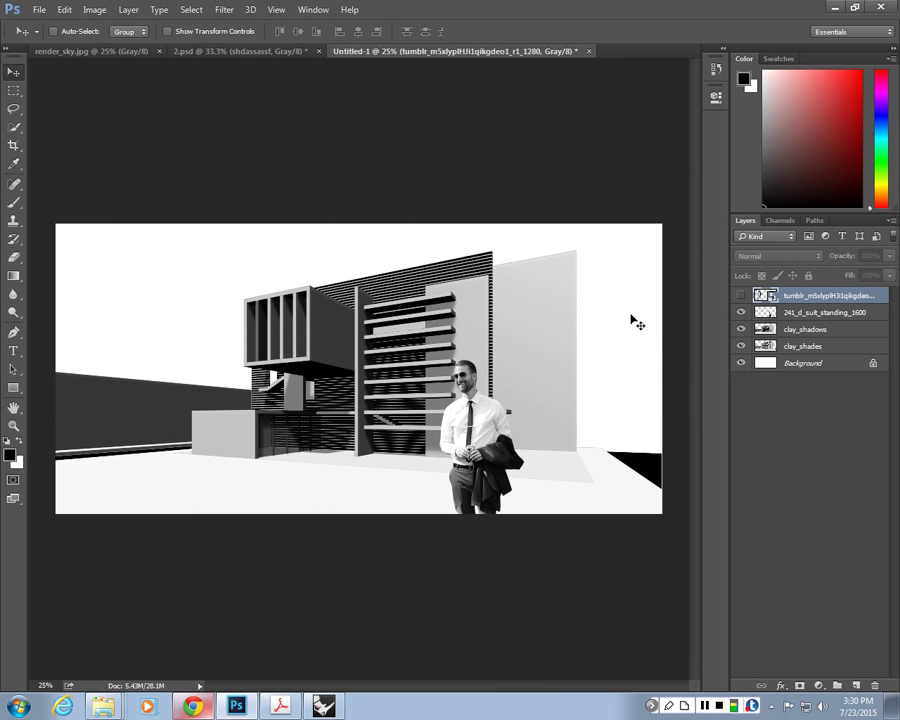
Switch to Chrome and open the free cutout plants category on the Immediate Entourage site
click(205, 704)
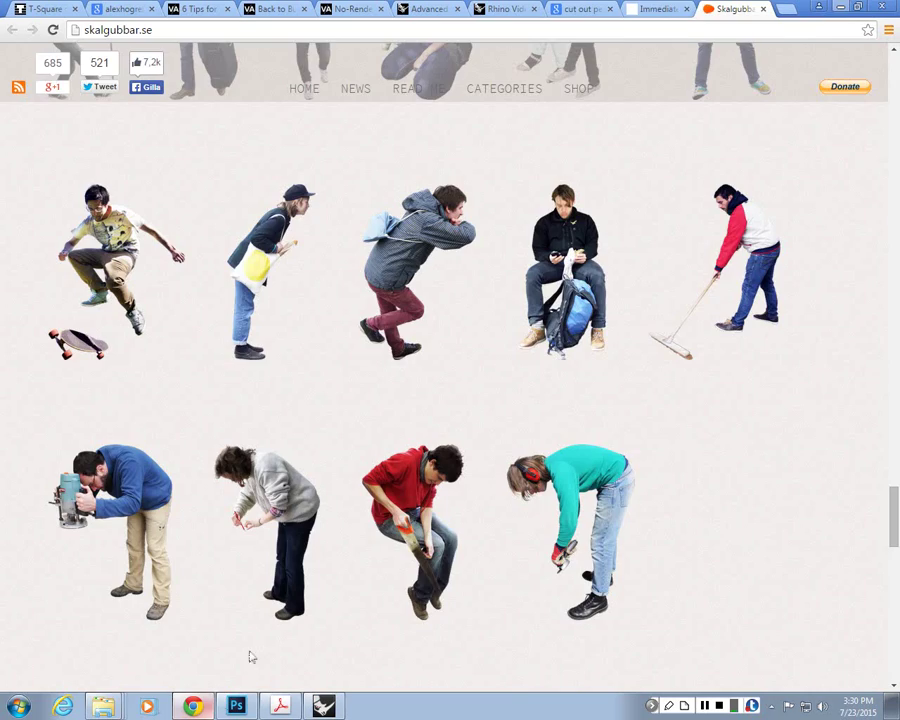
click(668, 9)
scroll(121, 316, down, 2)
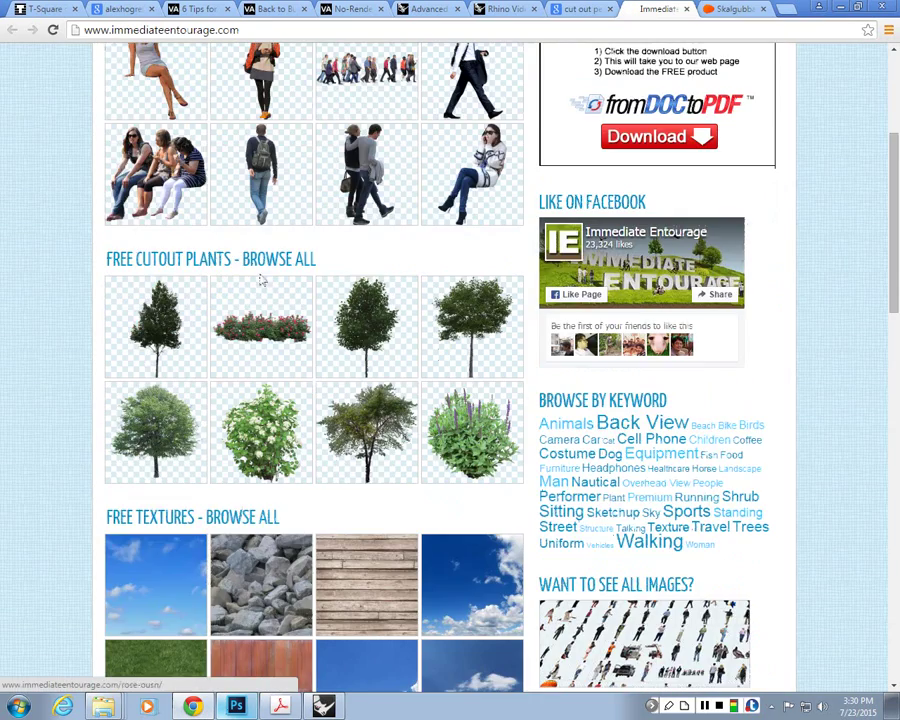
scroll(260, 280, up, 3)
right_click(195, 376)
click(103, 310)
scroll(95, 260, down, 2)
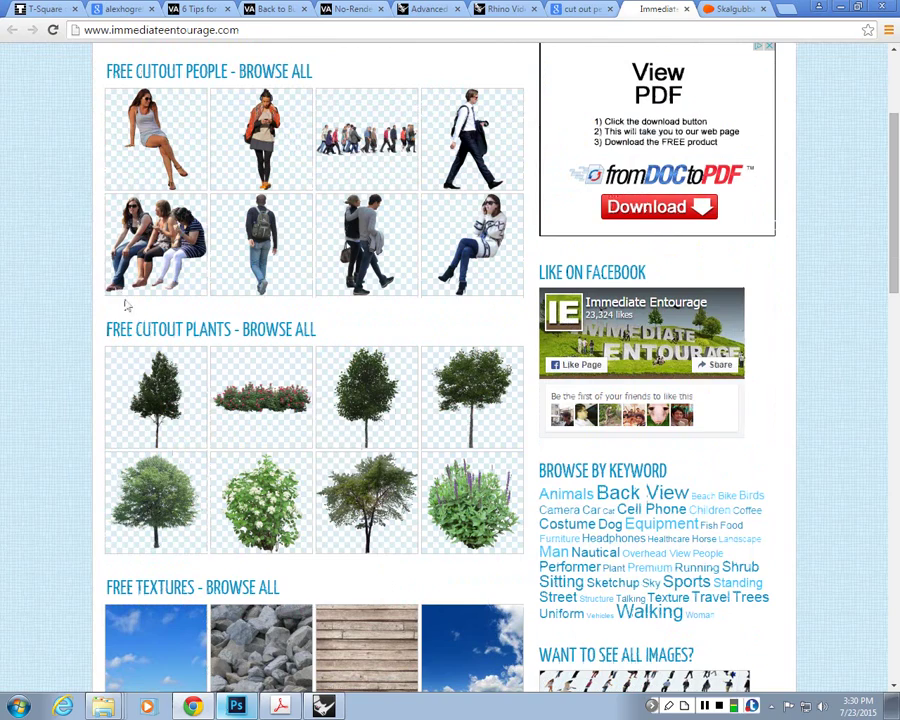
click(166, 329)
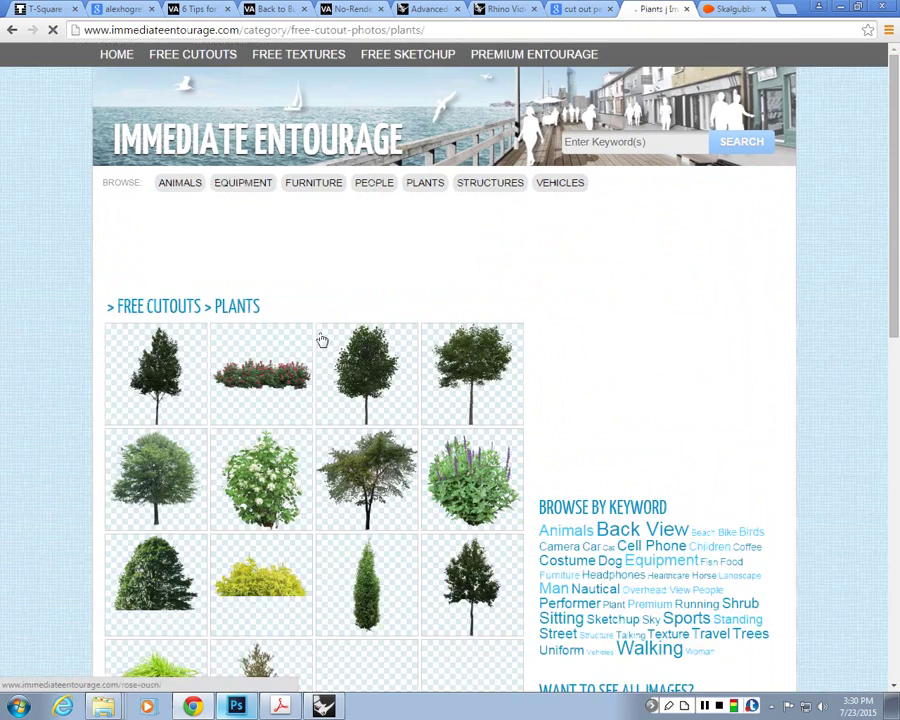
Look through the first two pages of cutout plants for suitable trees and open page 3
scroll(185, 320, down, 3)
scroll(195, 450, down, 1)
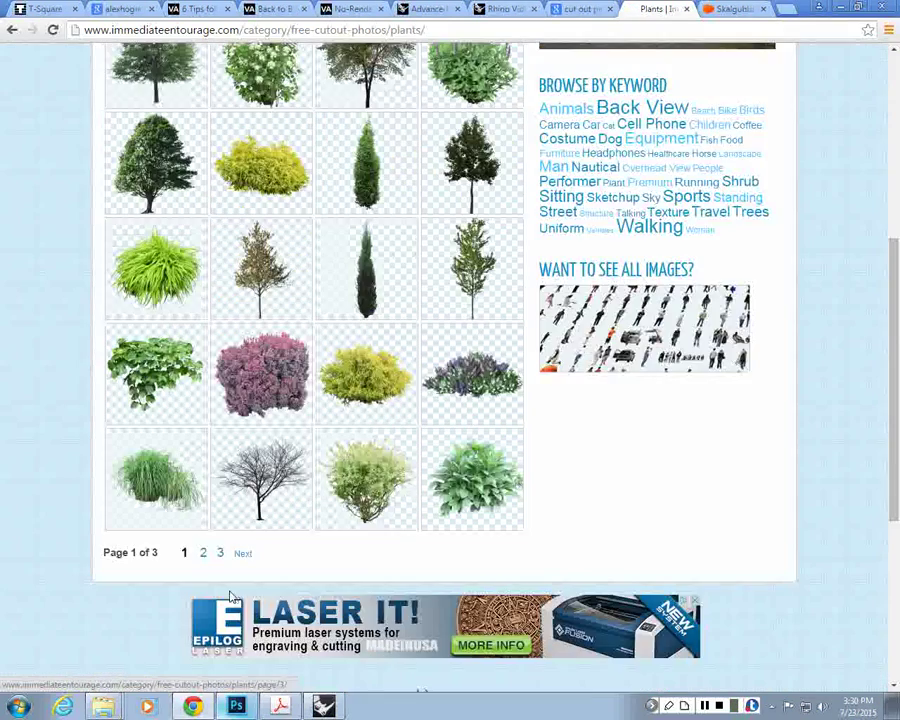
click(204, 562)
scroll(203, 560, down, 2)
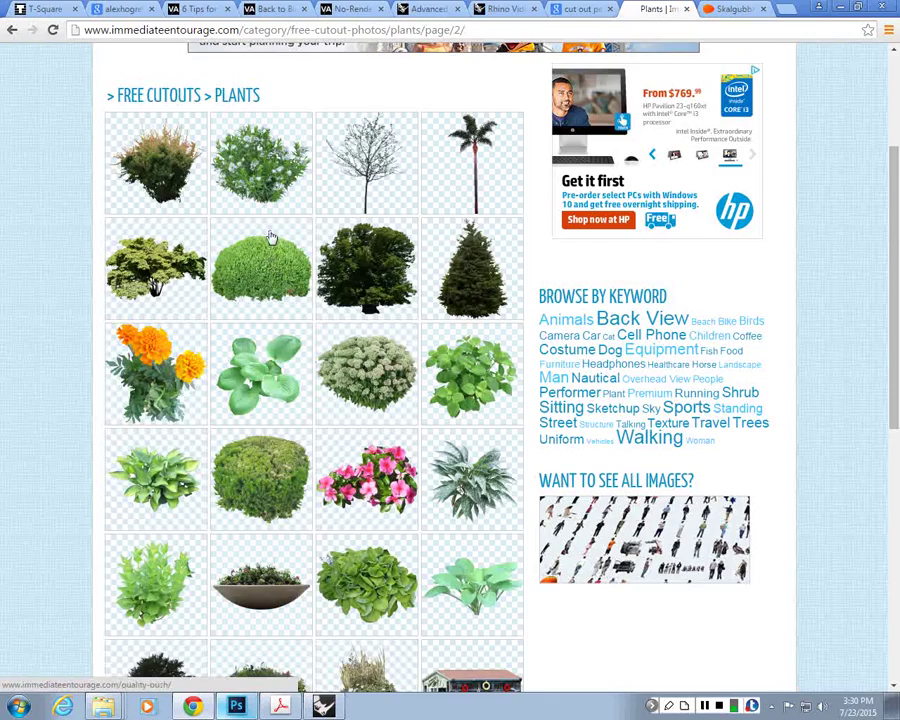
scroll(287, 240, down, 2)
scroll(345, 358, up, 2)
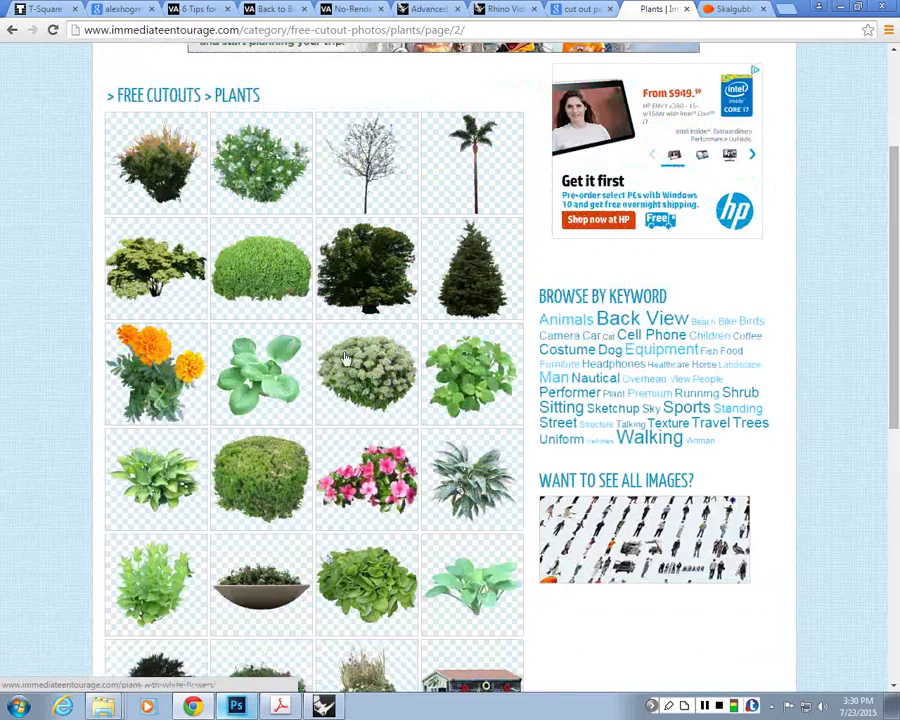
scroll(345, 358, down, 4)
click(262, 410)
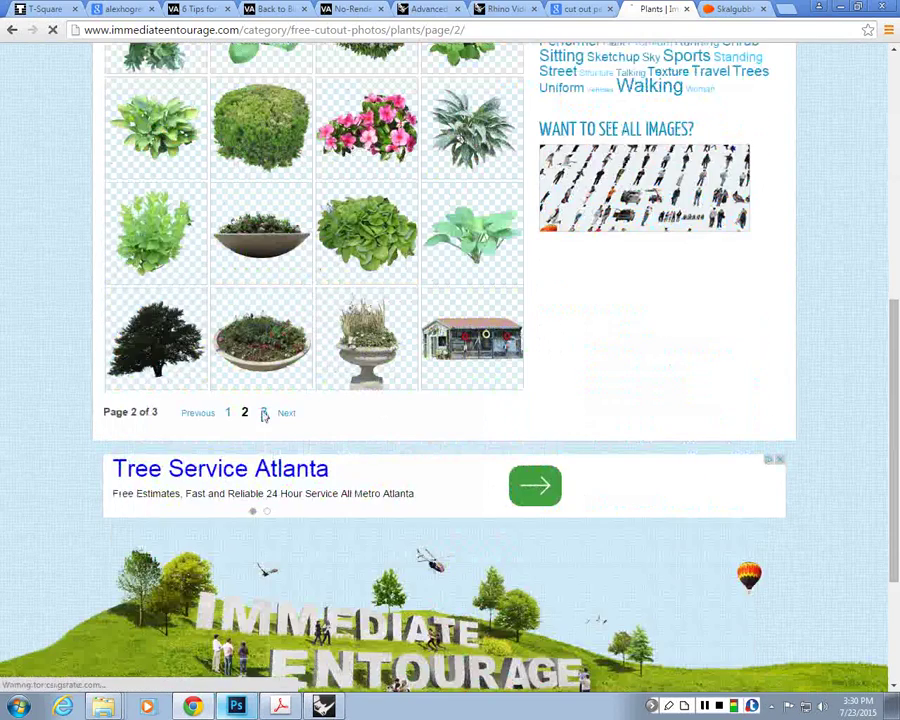
Return to the first page of cutout plants and view the Deciduous Tree in Early Spring entry before going back to the listing
click(439, 203)
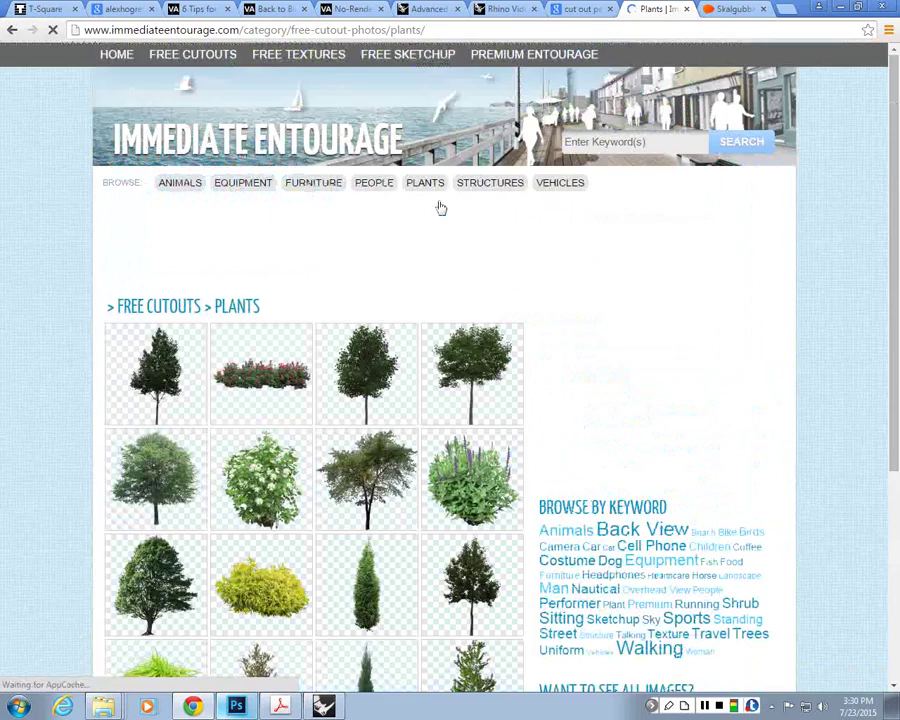
scroll(440, 207, down, 3)
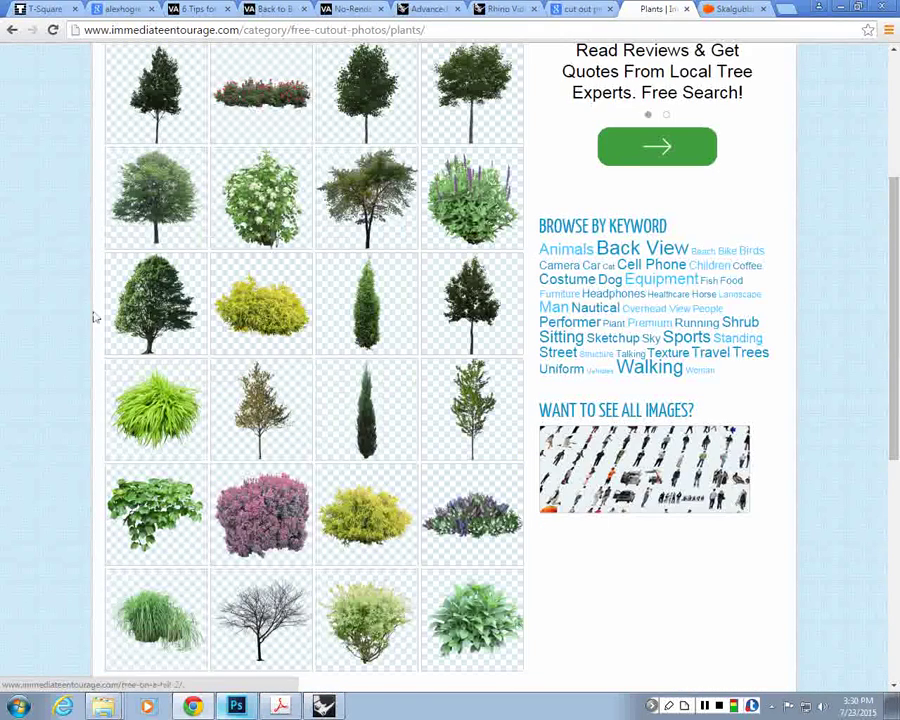
scroll(279, 160, down, 1)
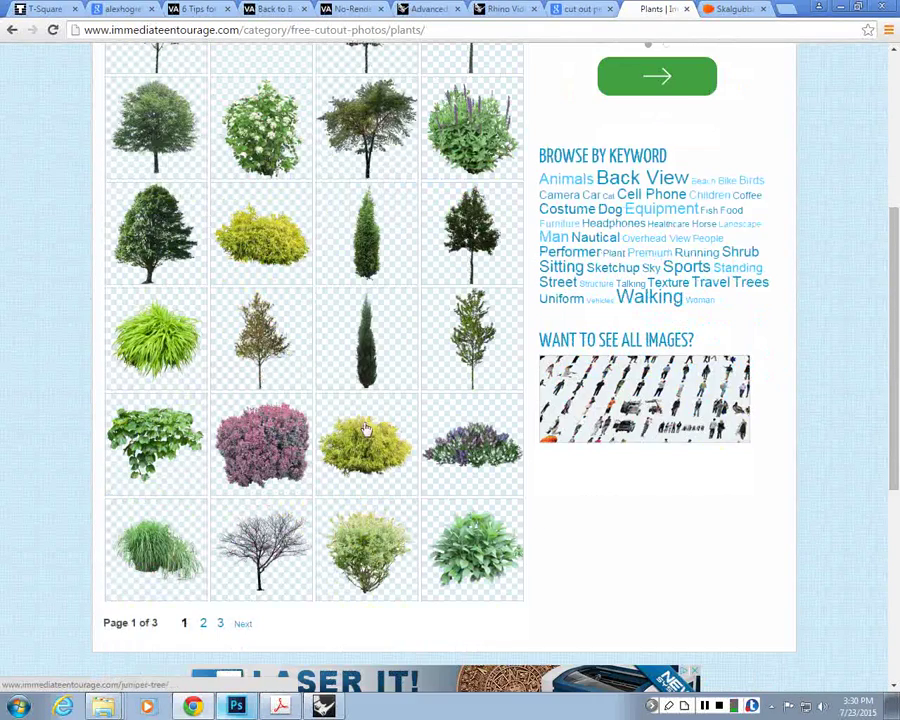
click(244, 561)
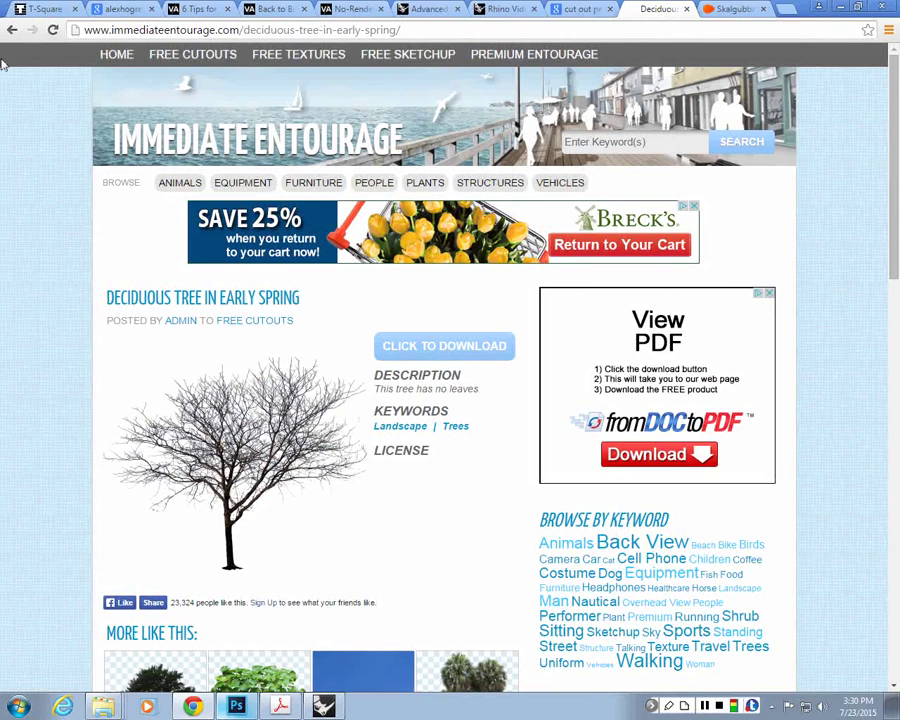
click(12, 29)
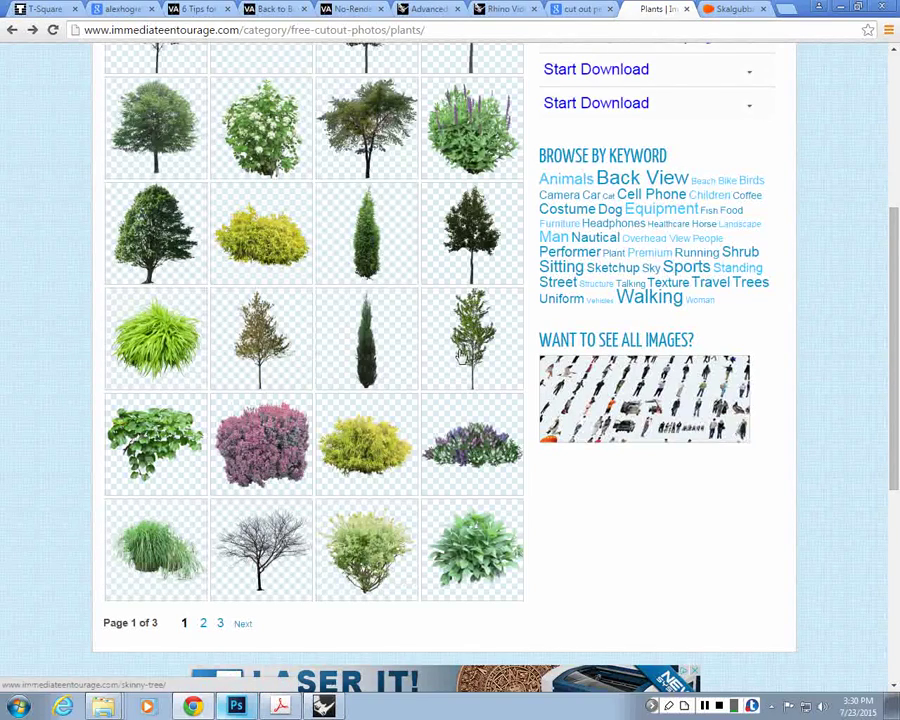
scroll(462, 357, up, 3)
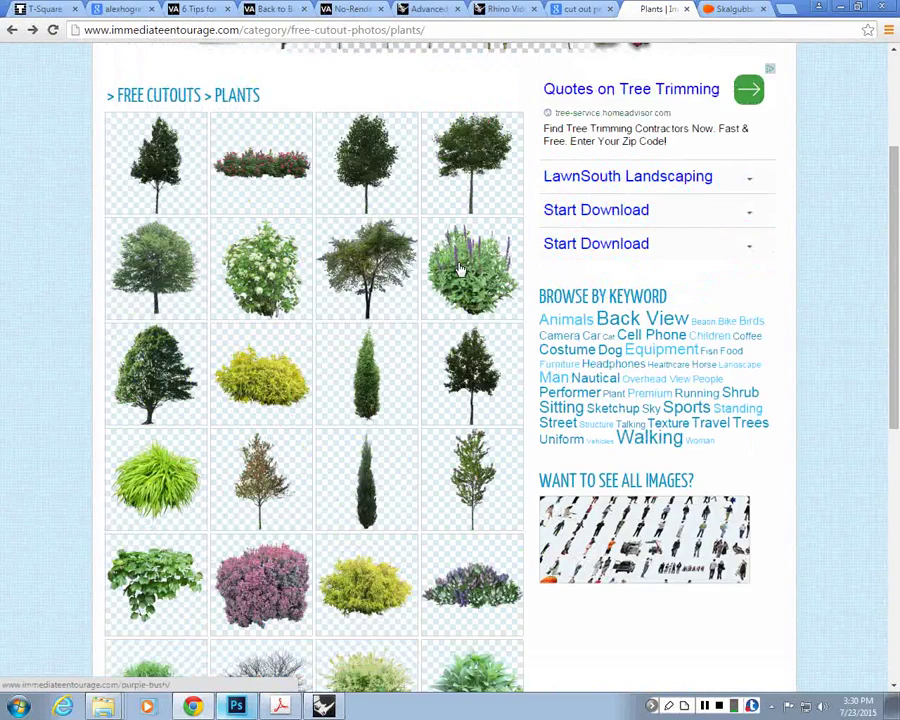
scroll(462, 268, down, 3)
click(503, 9)
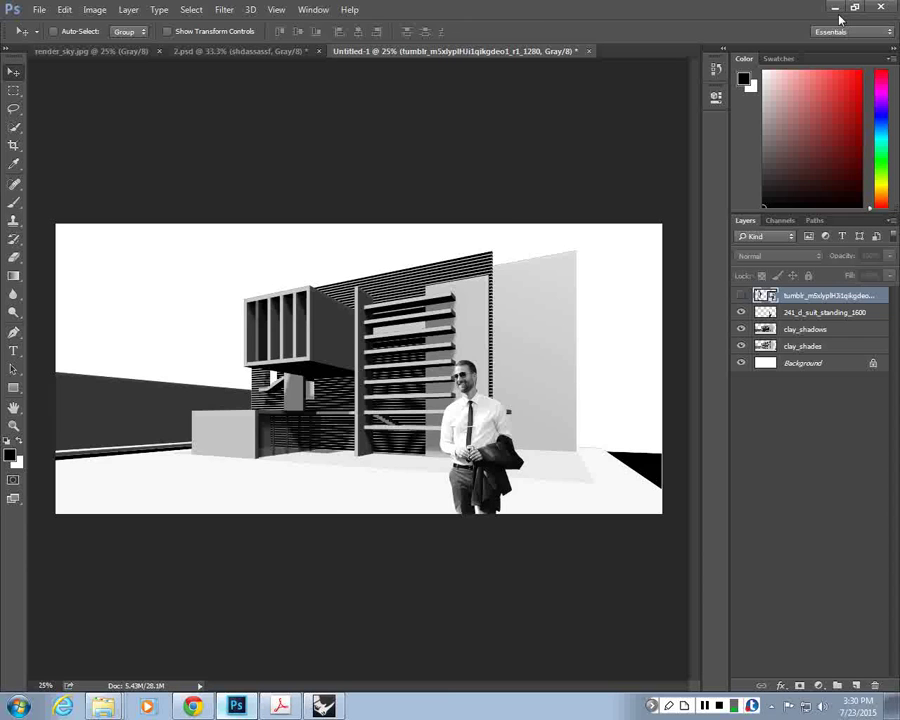
Open mansilla_tunon.pdf from the image folder and examine its collages up to the tree and walking-man image on page 17
click(838, 8)
click(838, 8)
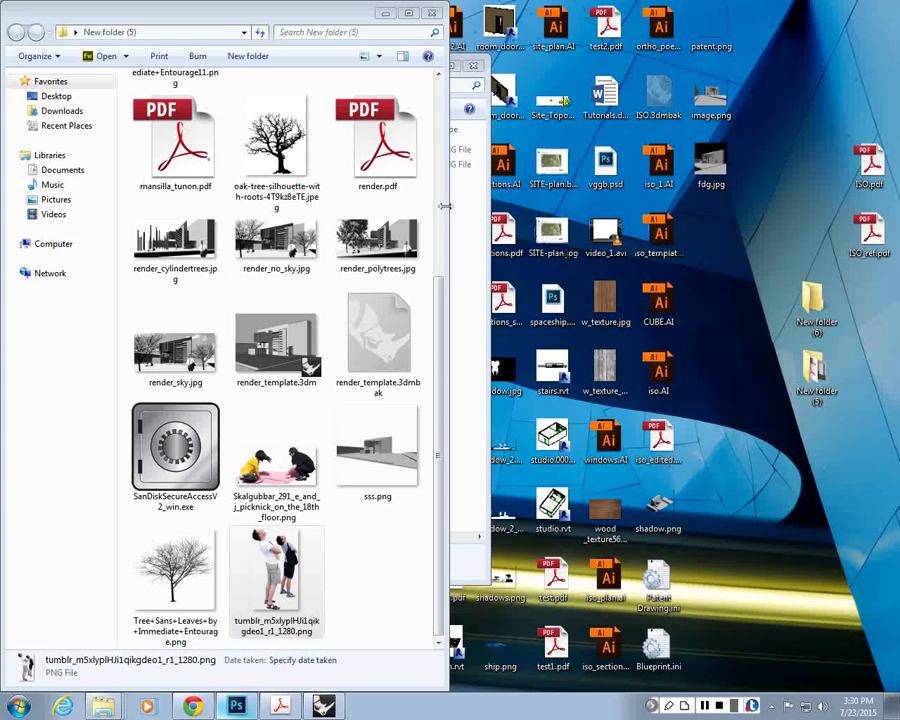
click(176, 145)
double_click(176, 150)
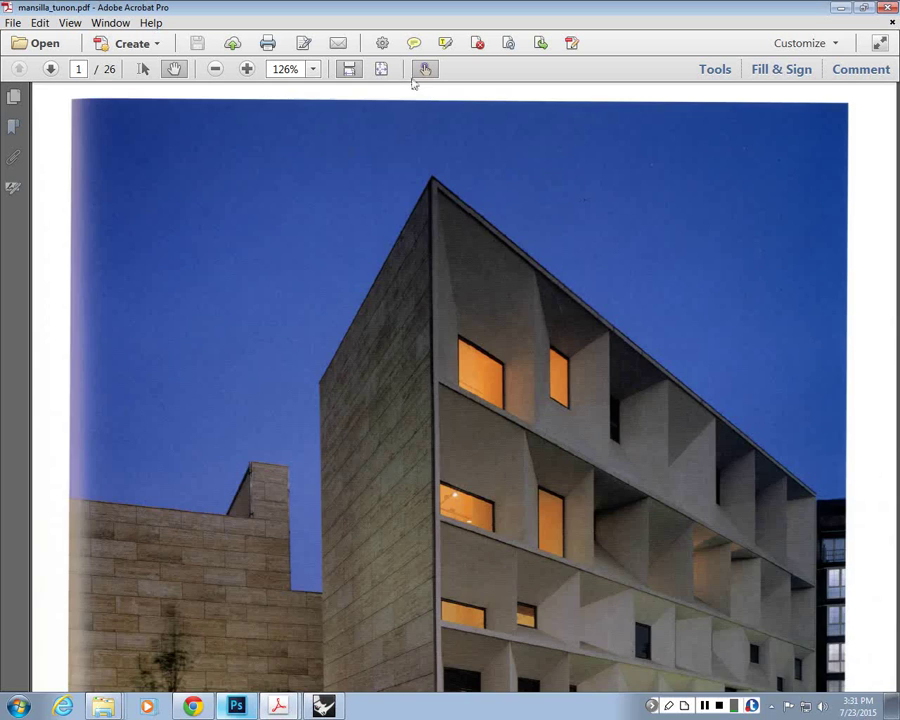
scroll(388, 195, down, 15)
ctrl+scroll(390, 207, down, 4)
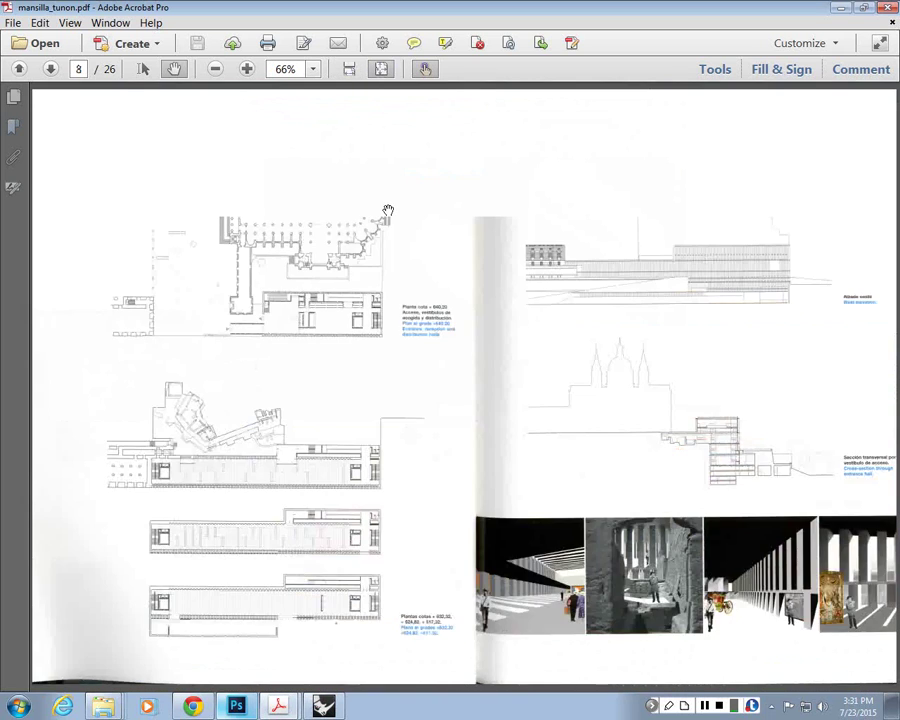
scroll(388, 212, down, 5)
scroll(388, 210, down, 10)
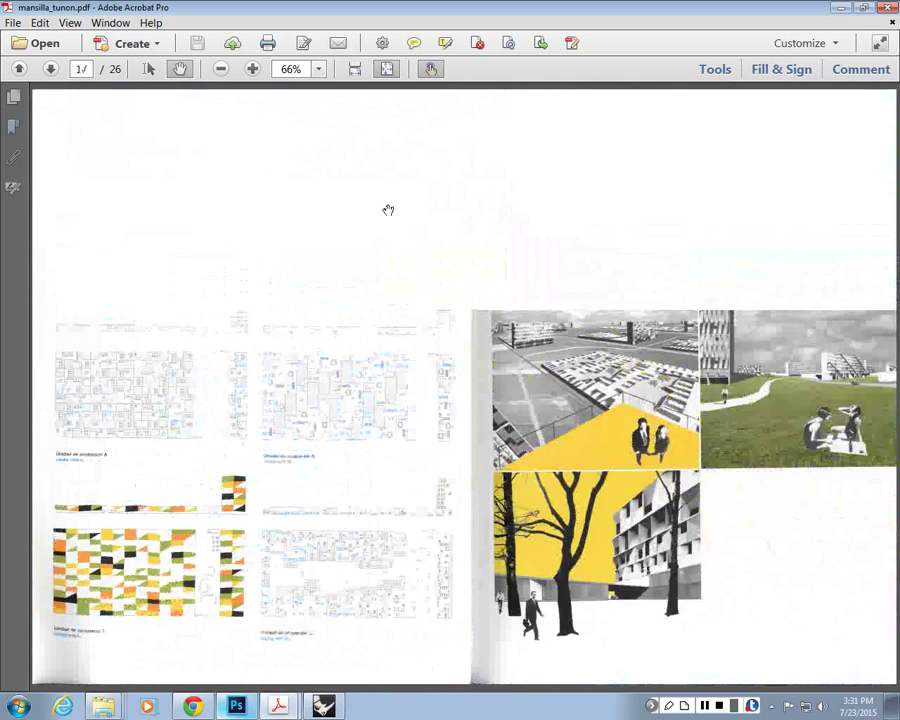
scroll(388, 210, down, 1)
ctrl+scroll(748, 414, up, 1)
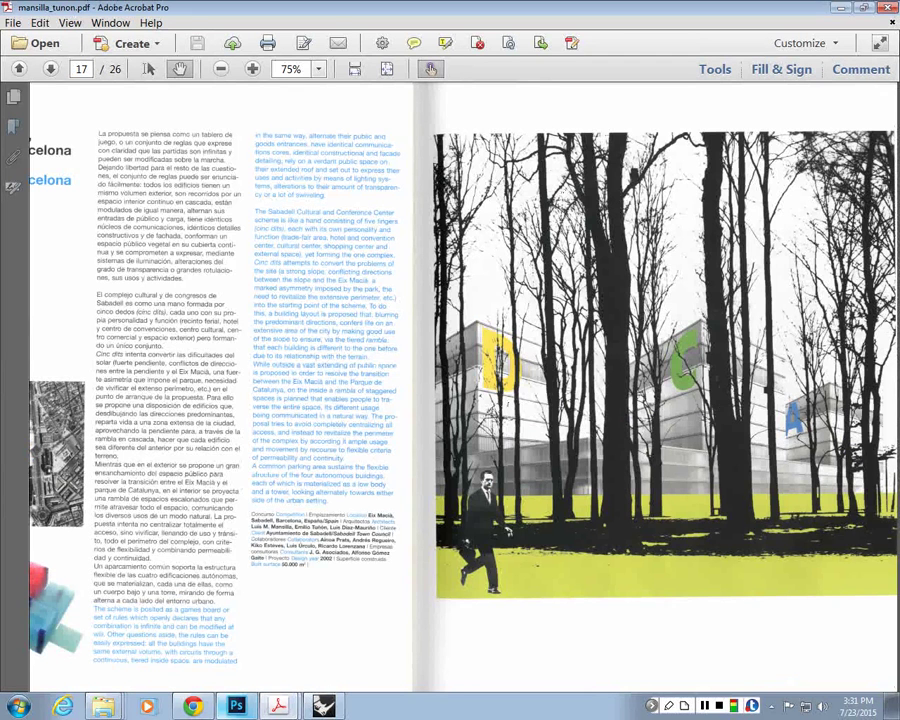
Leave the PDF, switch back to Chrome and open the categories page of the Skalgubbar site
click(840, 7)
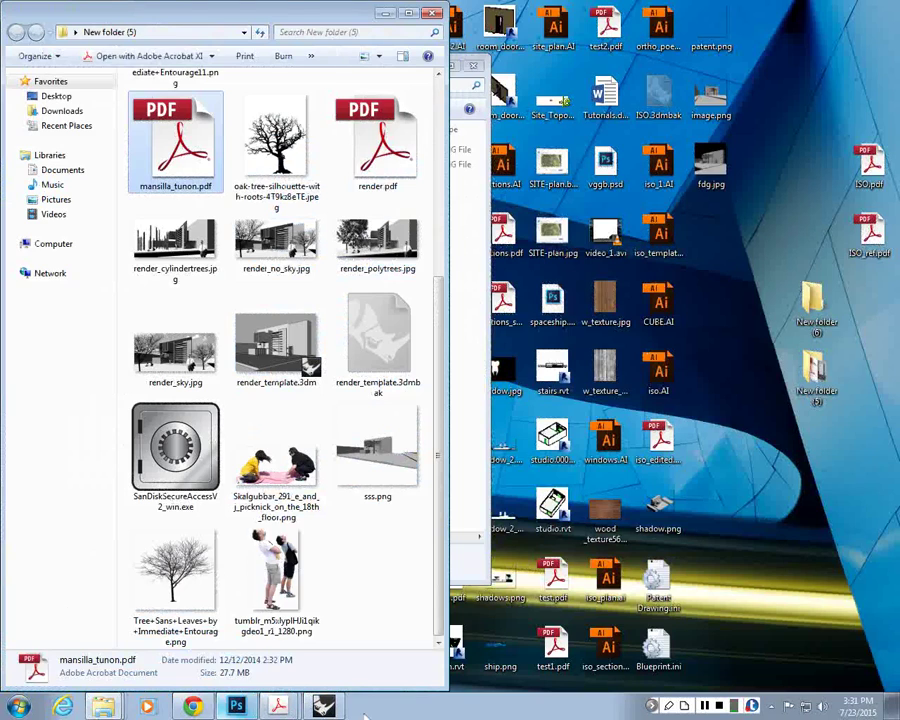
click(345, 634)
click(205, 705)
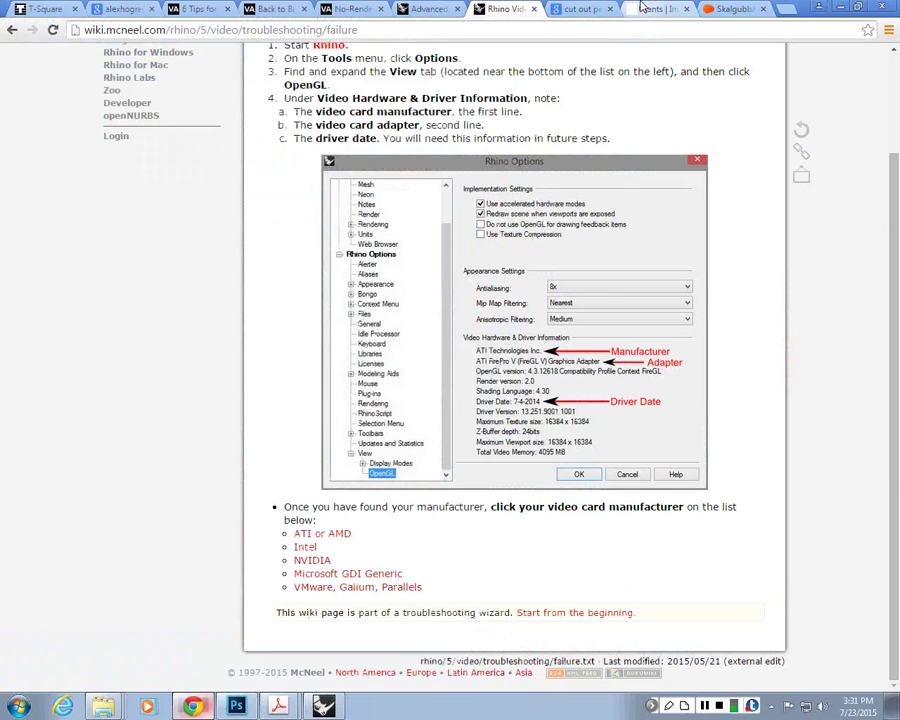
click(730, 8)
scroll(504, 244, up, 4)
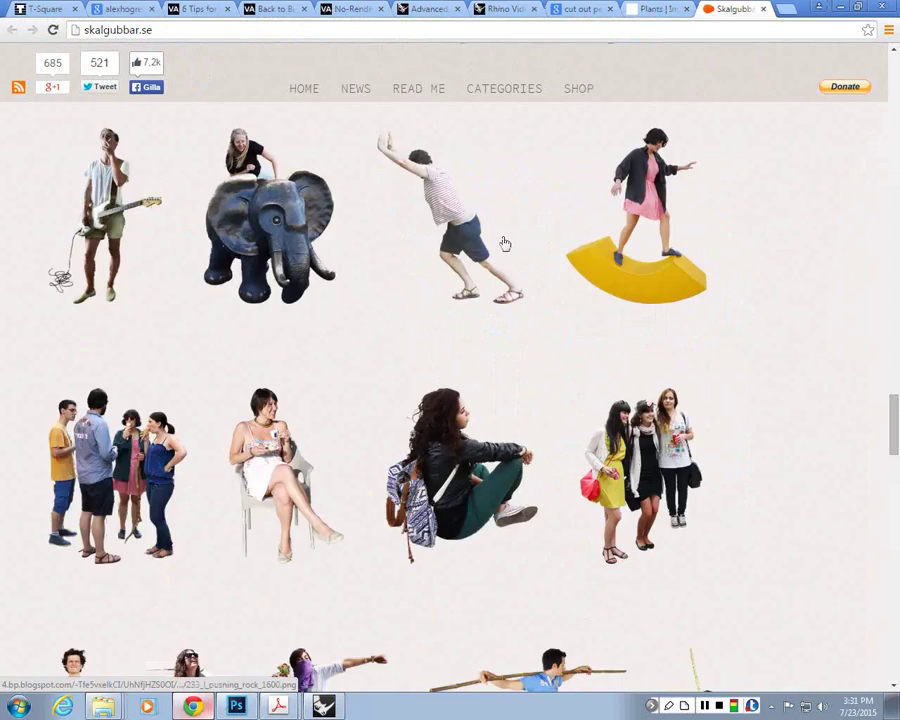
scroll(505, 244, up, 5)
click(503, 96)
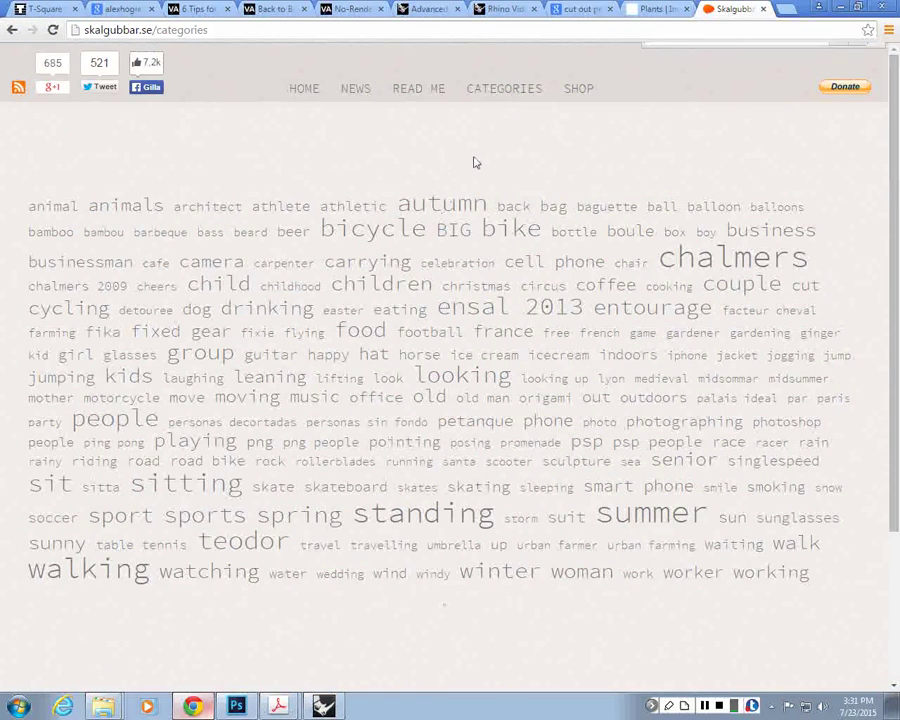
Search the Skalgubbar categories for "tree" and "plants", and return to the site's home page to browse the cutouts
text(tree)
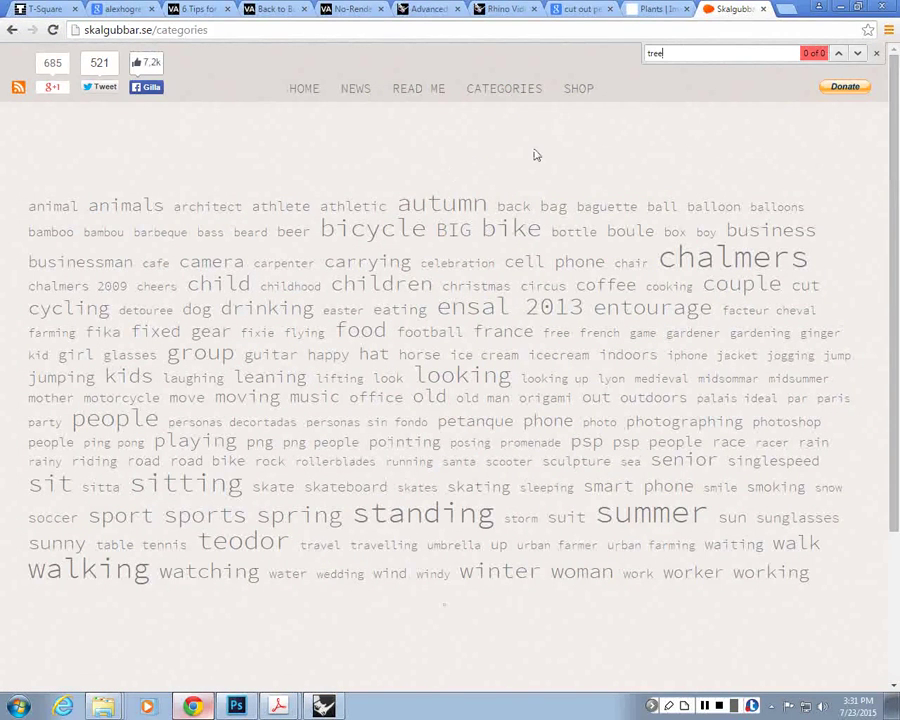
key(ctrl+f)
text(plants)
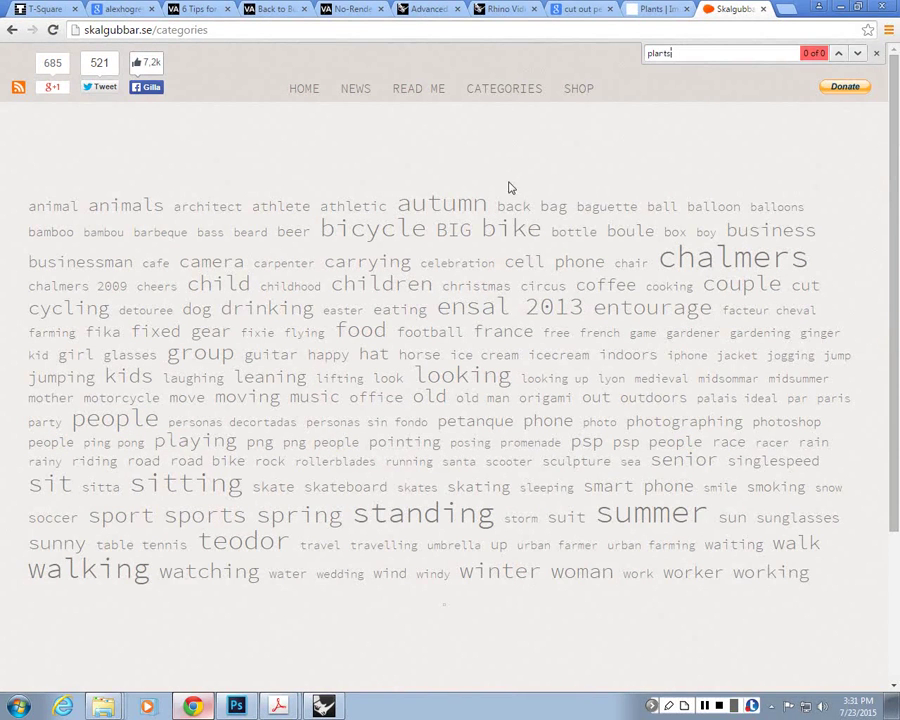
key(Escape)
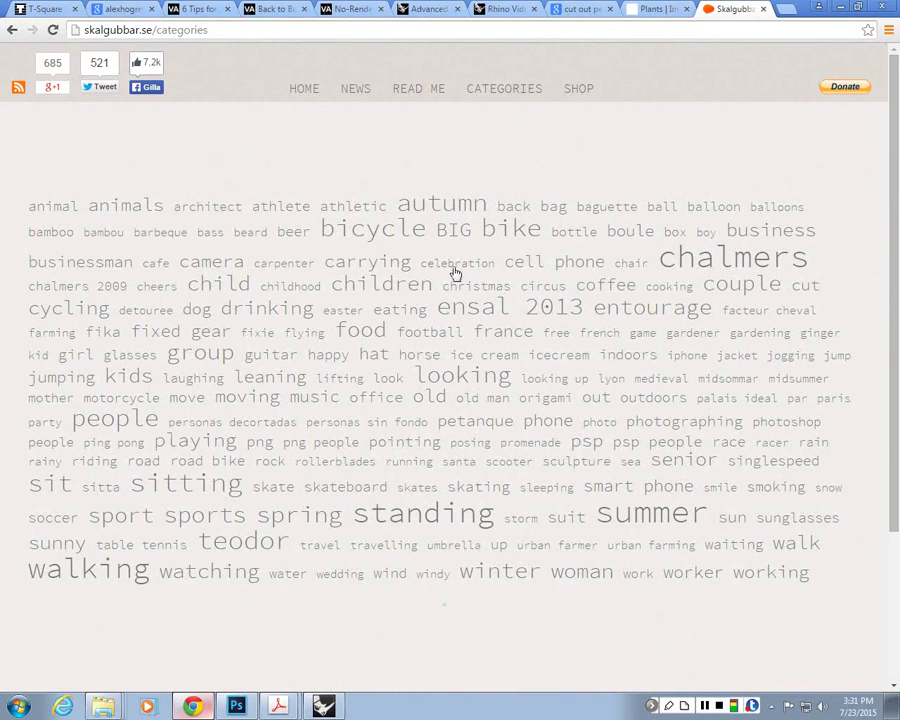
click(313, 88)
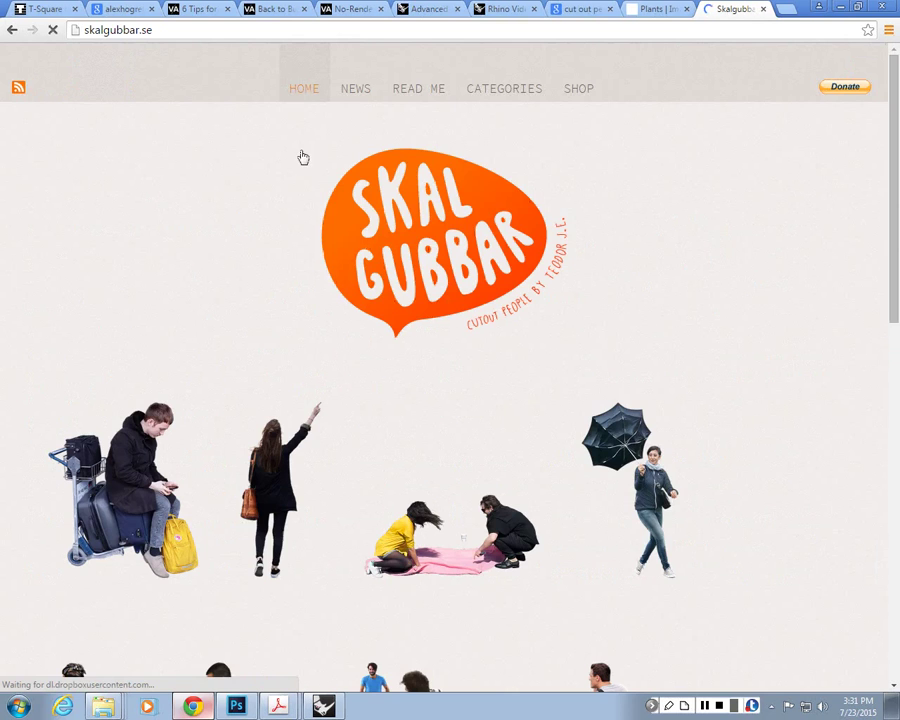
scroll(301, 157, down, 5)
Search the web for "cut out trees" in a new page, view the Vyonyx free resources and return to the results
click(790, 14)
text(c)
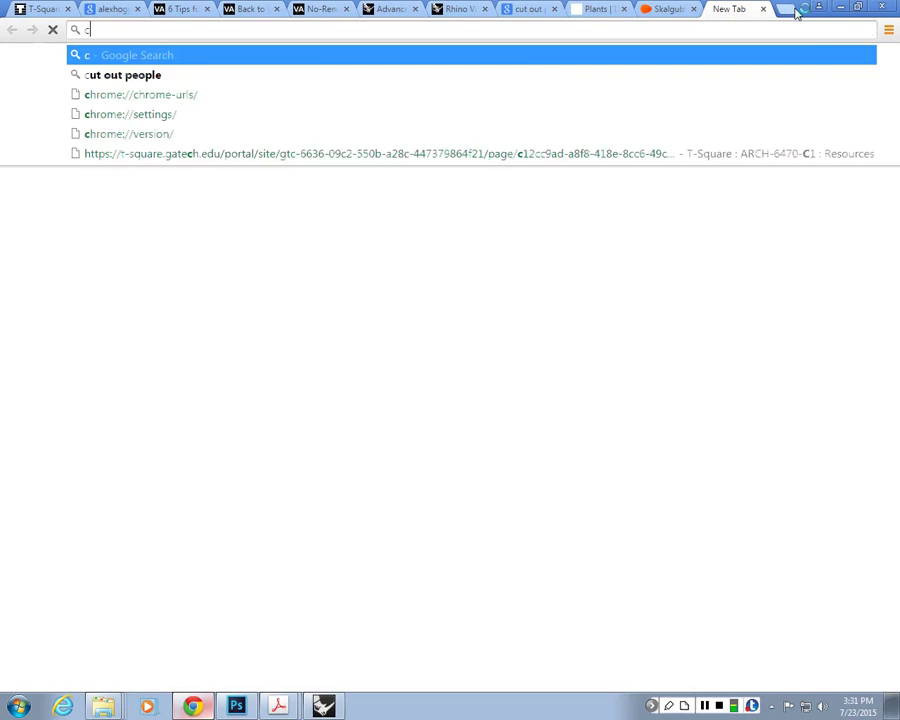
text(ut out trees)
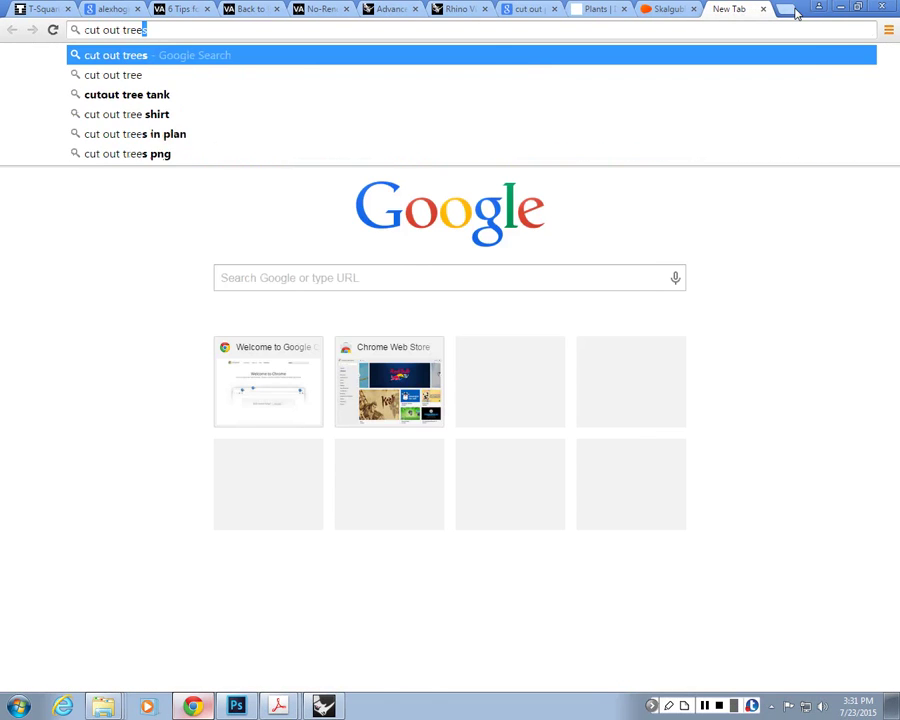
key(Return)
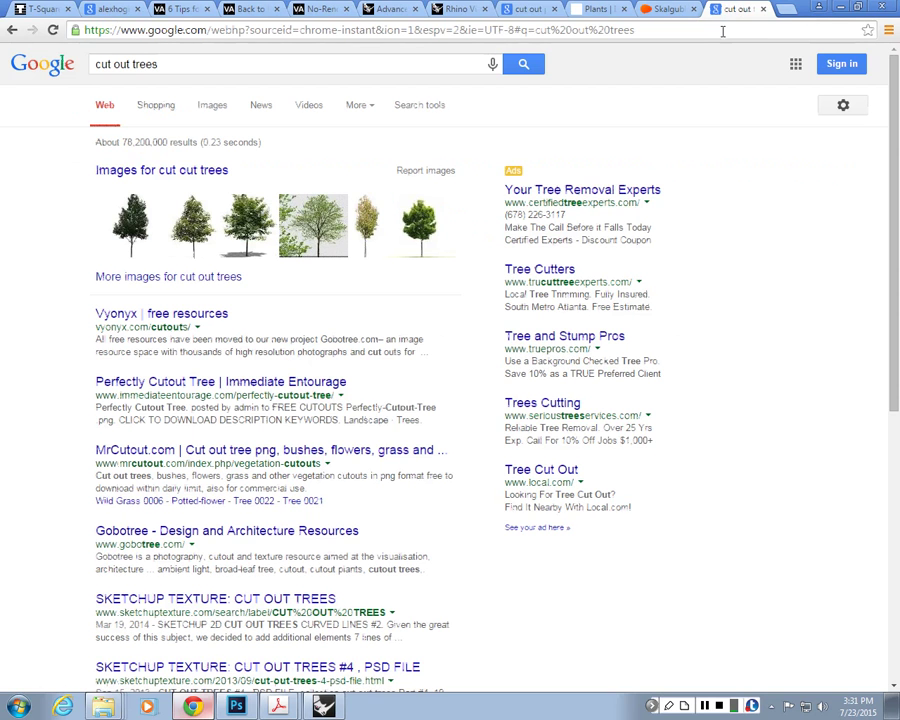
click(198, 316)
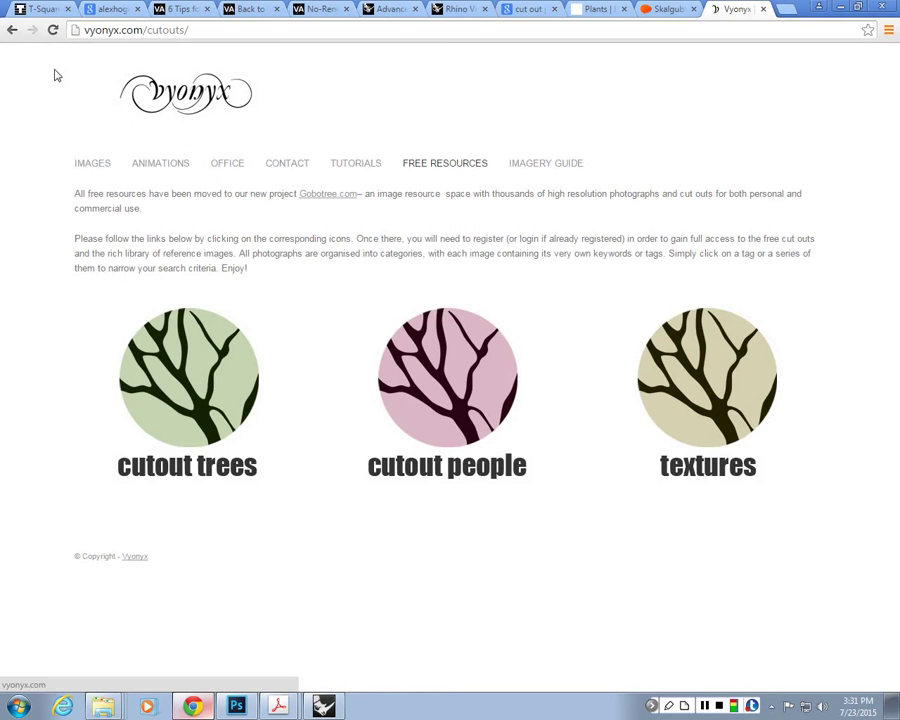
click(12, 30)
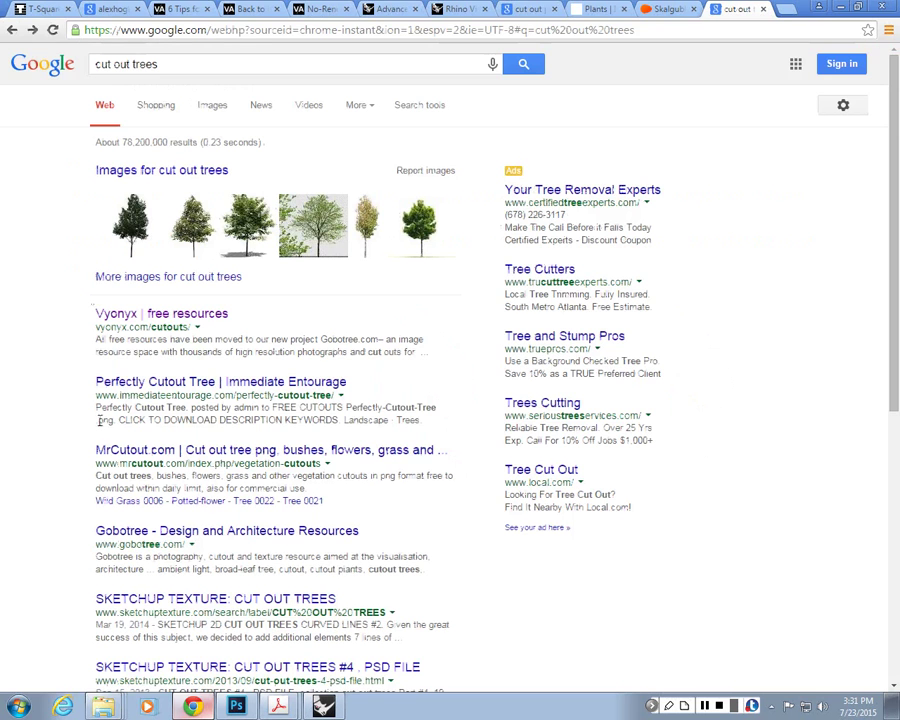
Open MrCutout's vegetation cutouts from the search results, browse the trees and go to the second page of the listing
click(116, 462)
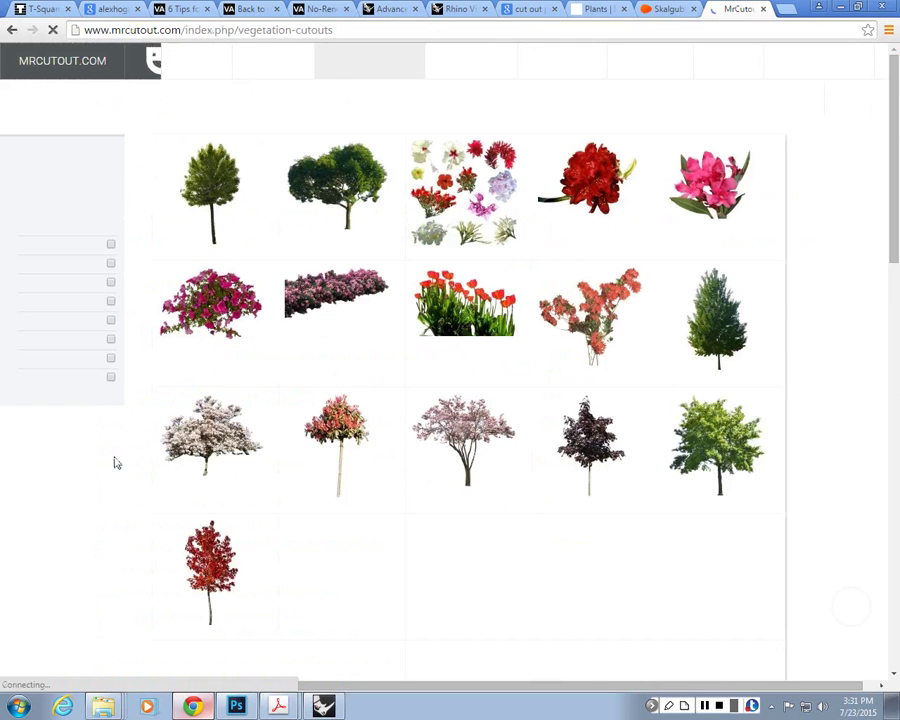
scroll(191, 296, down, 4)
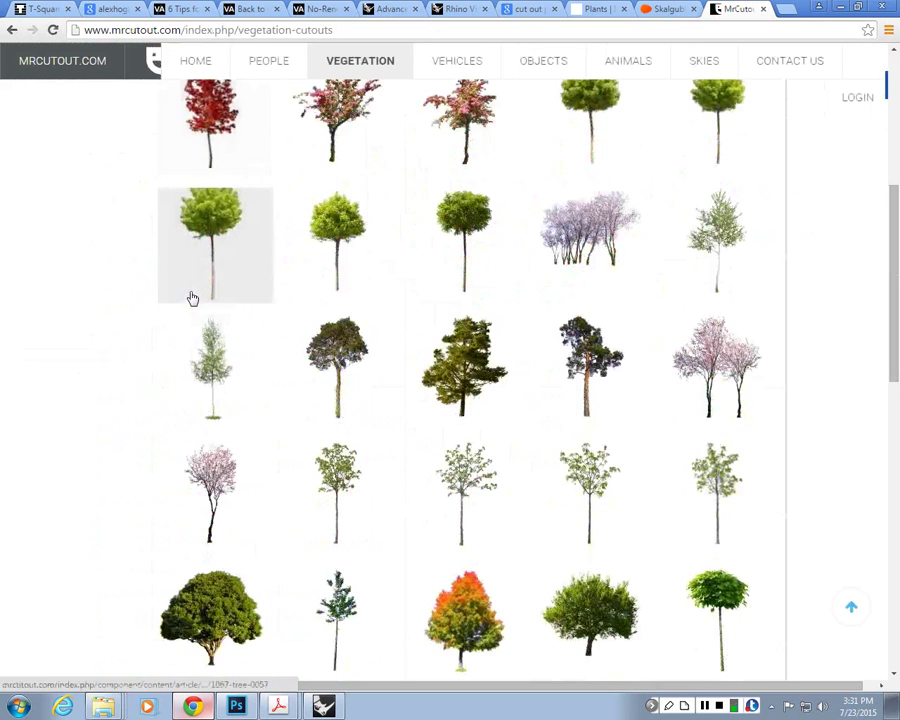
scroll(136, 310, up, 4)
scroll(180, 220, down, 5)
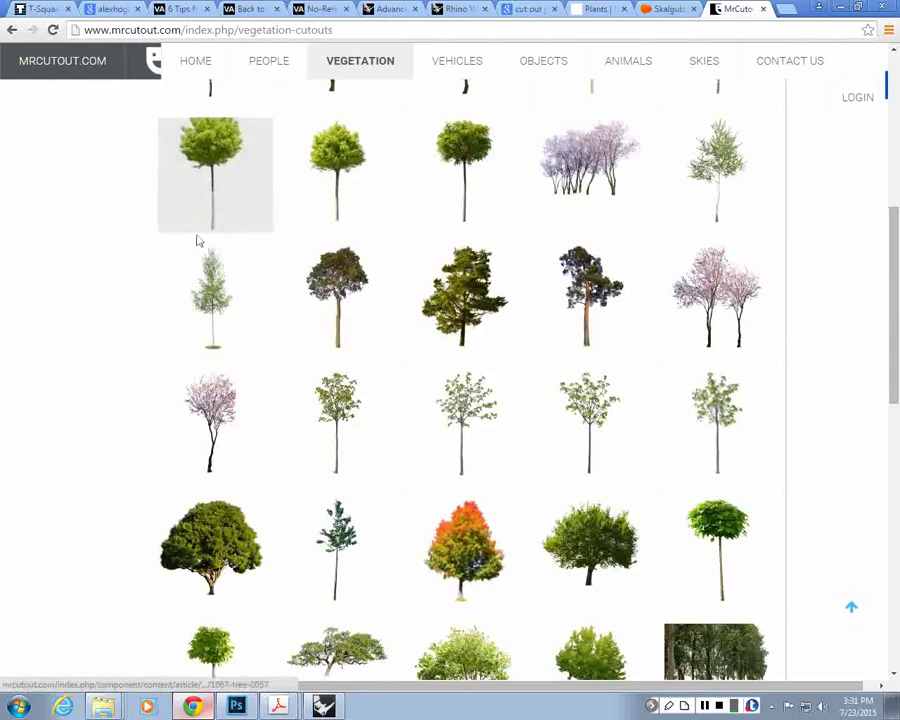
scroll(405, 518, down, 4)
scroll(397, 298, up, 2)
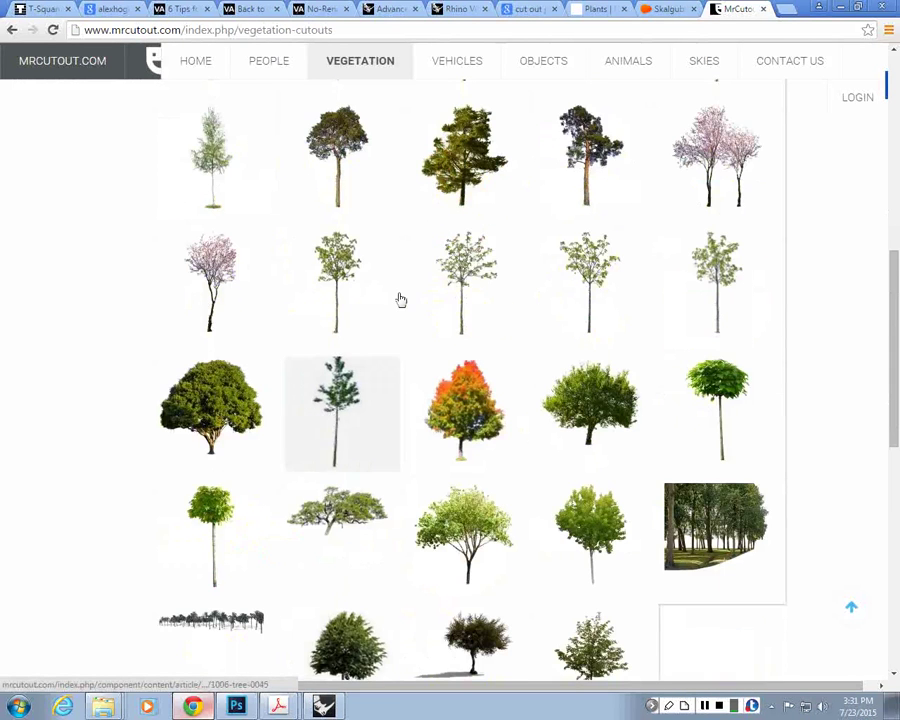
scroll(287, 303, down, 5)
click(292, 272)
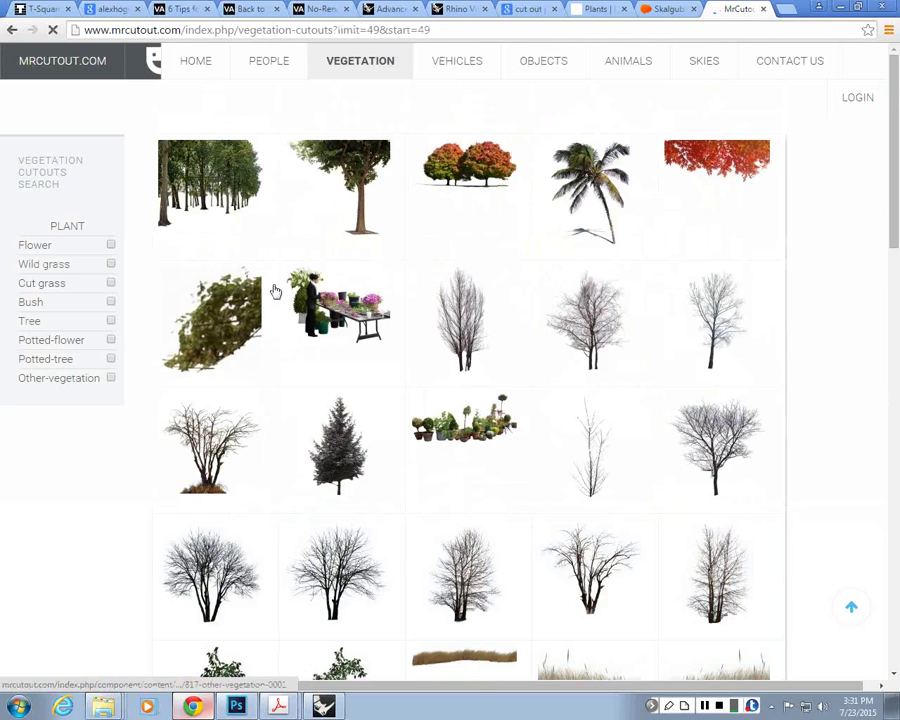
View the download page of the bare Cutout Tree 0017 and return to the vegetation listing
scroll(276, 293, down, 1)
click(716, 338)
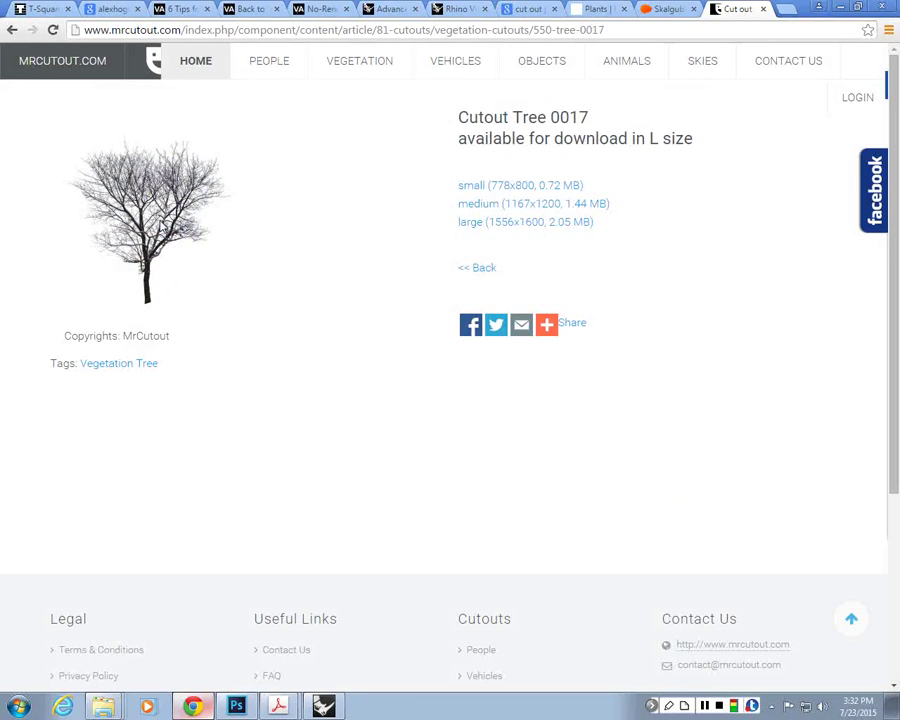
click(12, 29)
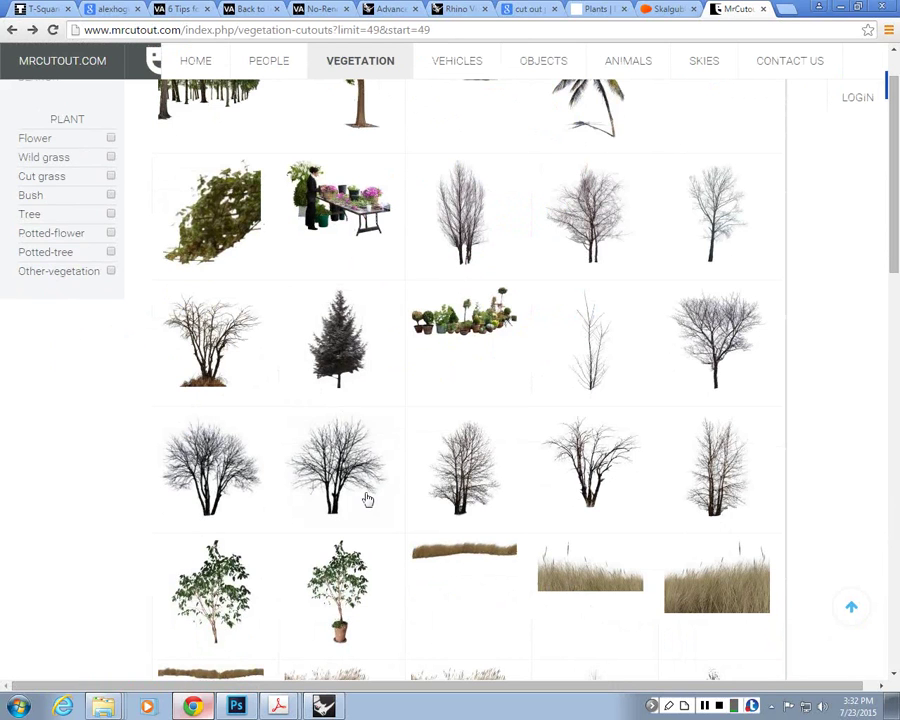
scroll(380, 150, up, 1)
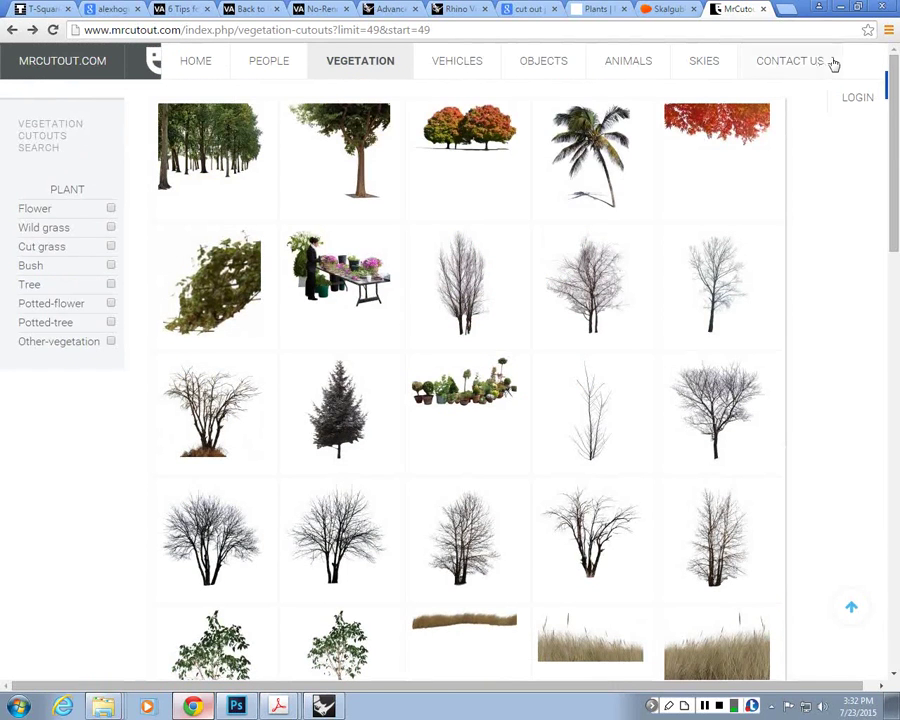
Revisit the Skalgubbar people and Immediate Entourage plants pages, and return to the MrCutout vegetation listing
click(668, 9)
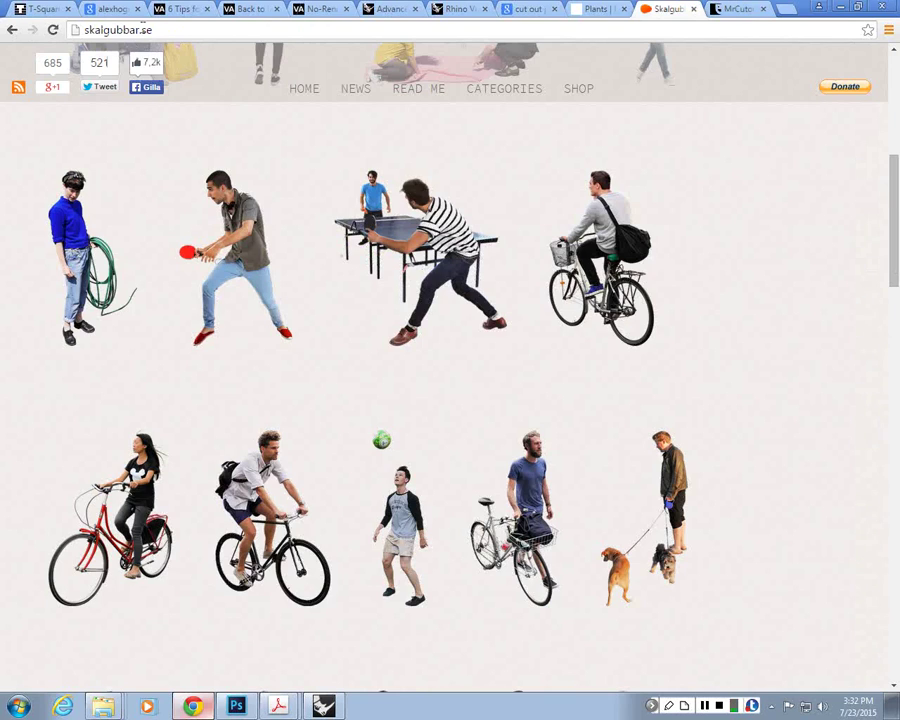
key(ctrl+shift+Tab)
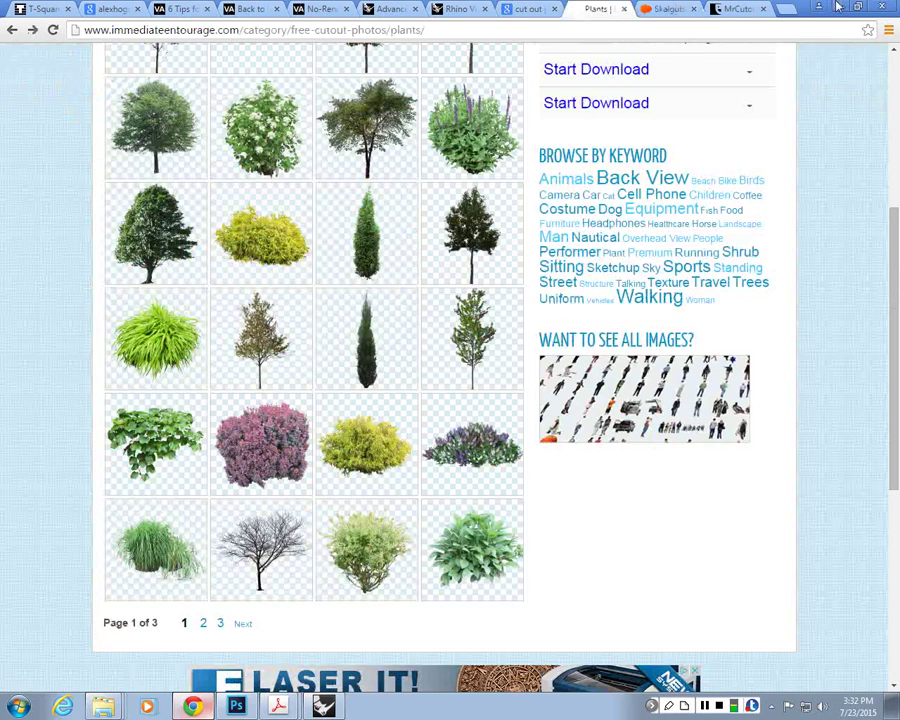
key(ctrl+Tab)
key(ctrl+Tab)
Try to download the large 1536x1600 version of Cutout Tree 0021 from MrCutout and go back to the vegetation listing
scroll(570, 295, down, 2)
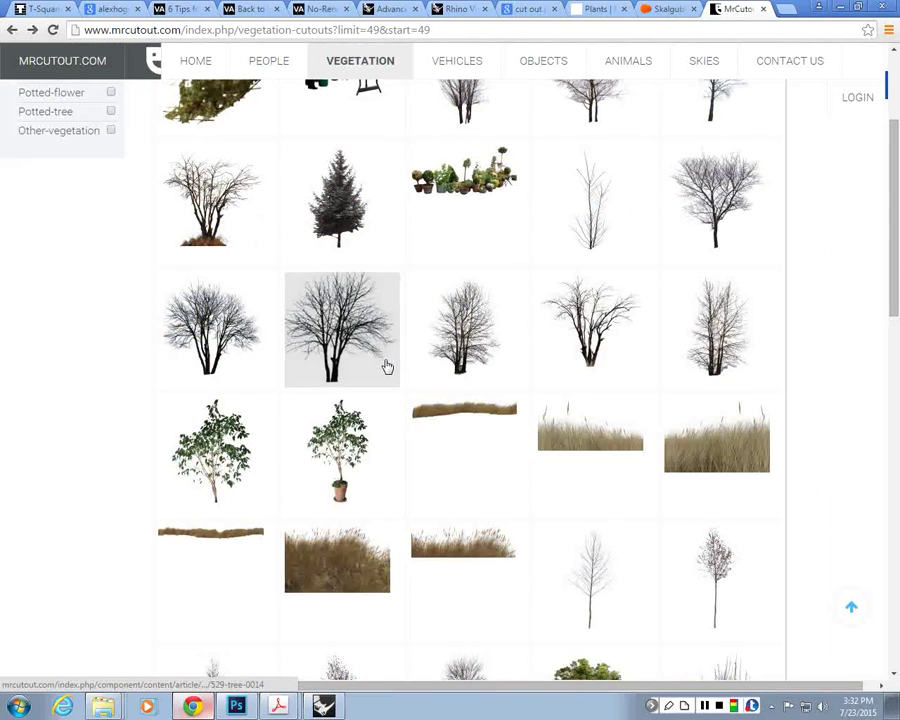
scroll(387, 367, up, 1)
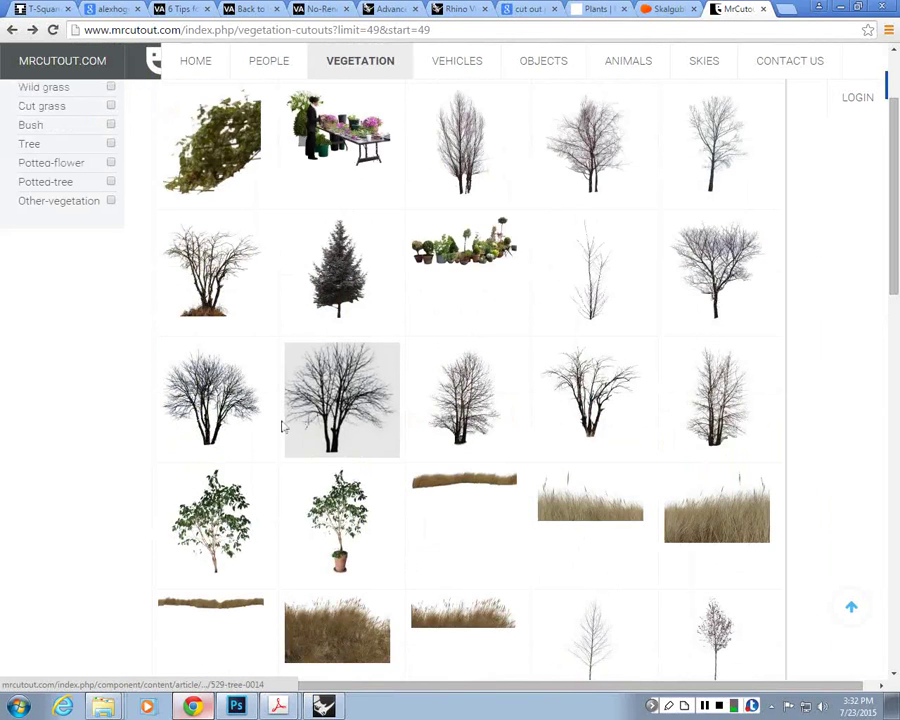
scroll(400, 330, up, 1)
click(593, 222)
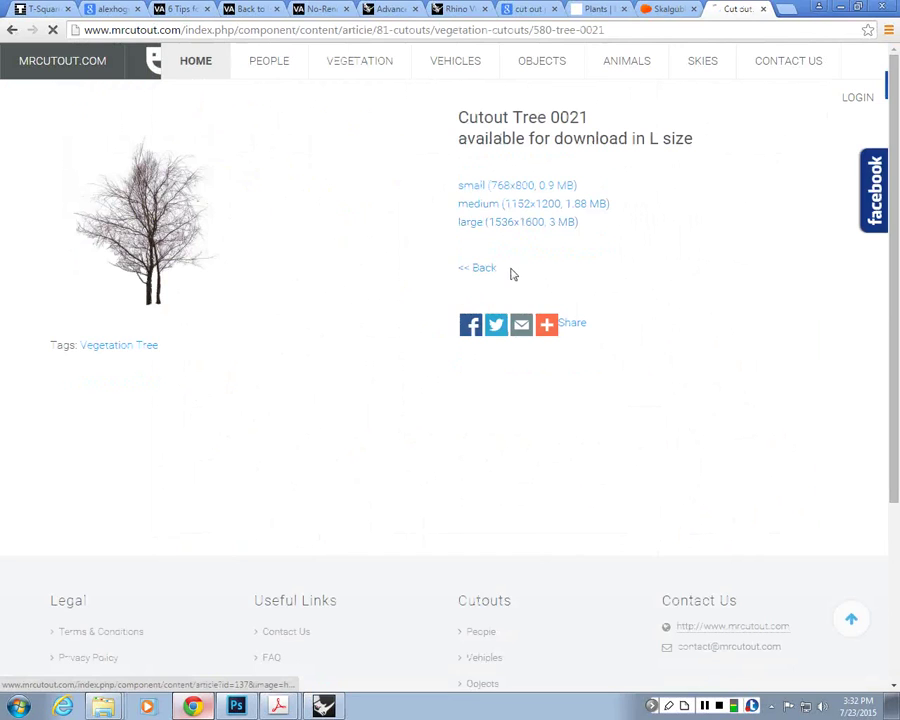
click(502, 224)
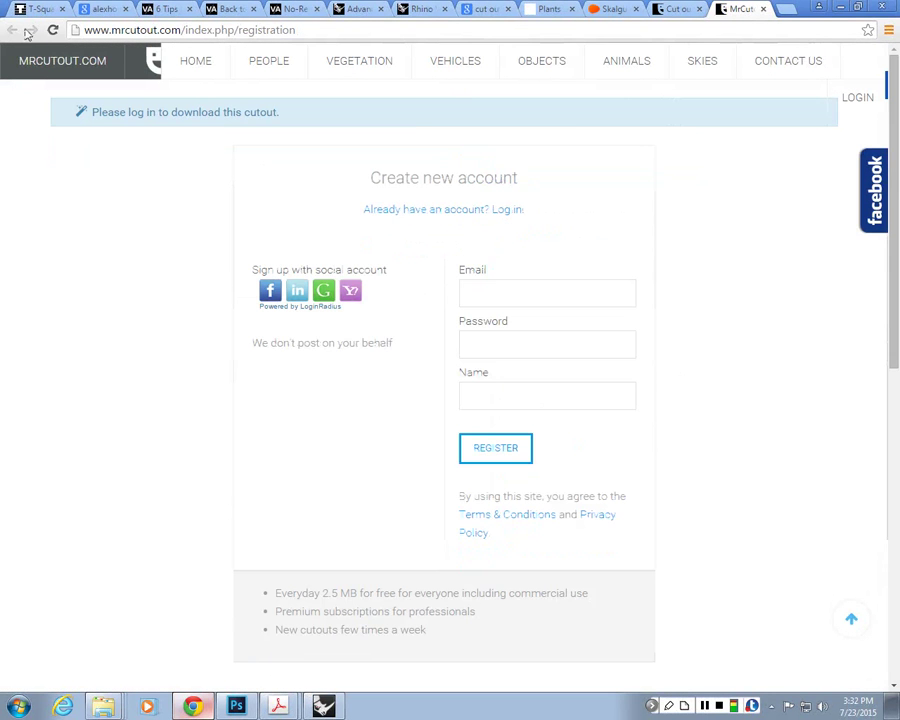
scroll(442, 388, down, 2)
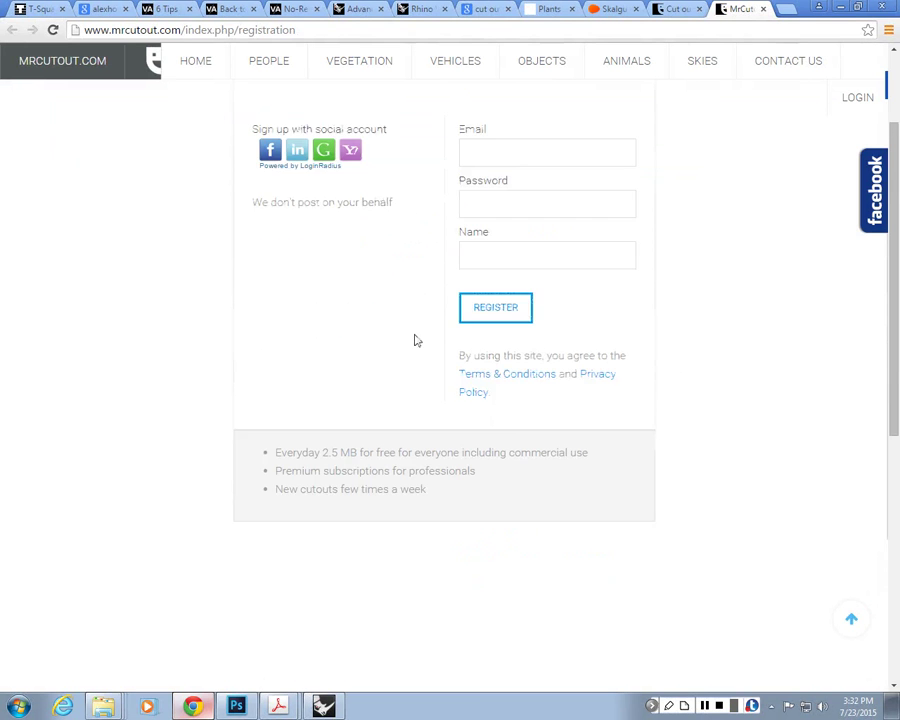
scroll(416, 339, up, 2)
click(20, 28)
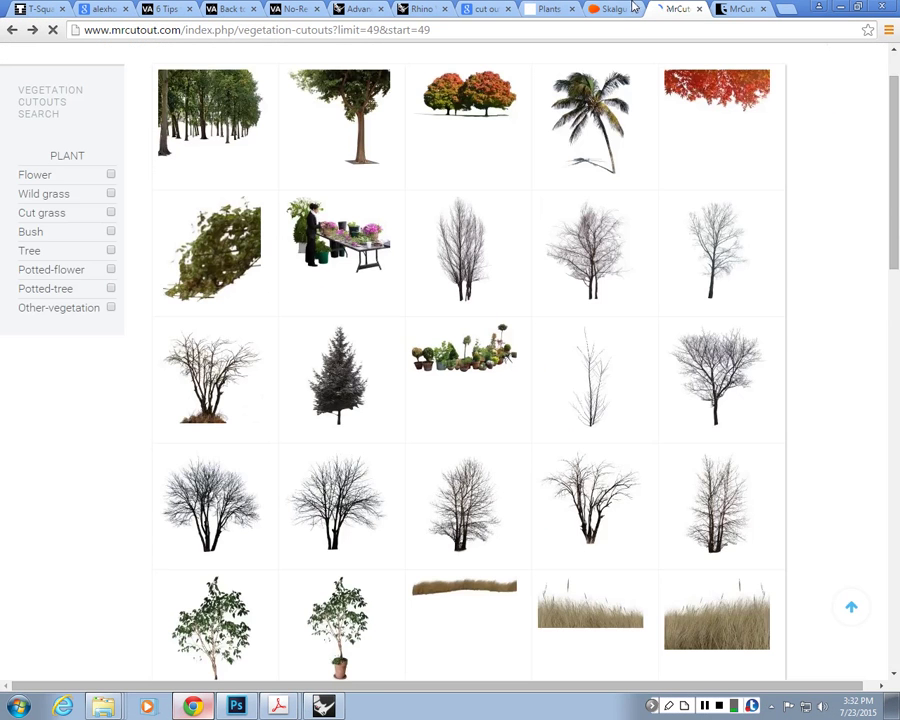
Return to Immediate Entourage's plants page and open the full-size download image of the Deciduous Tree in Early Spring
click(548, 8)
scroll(167, 141, up, 2)
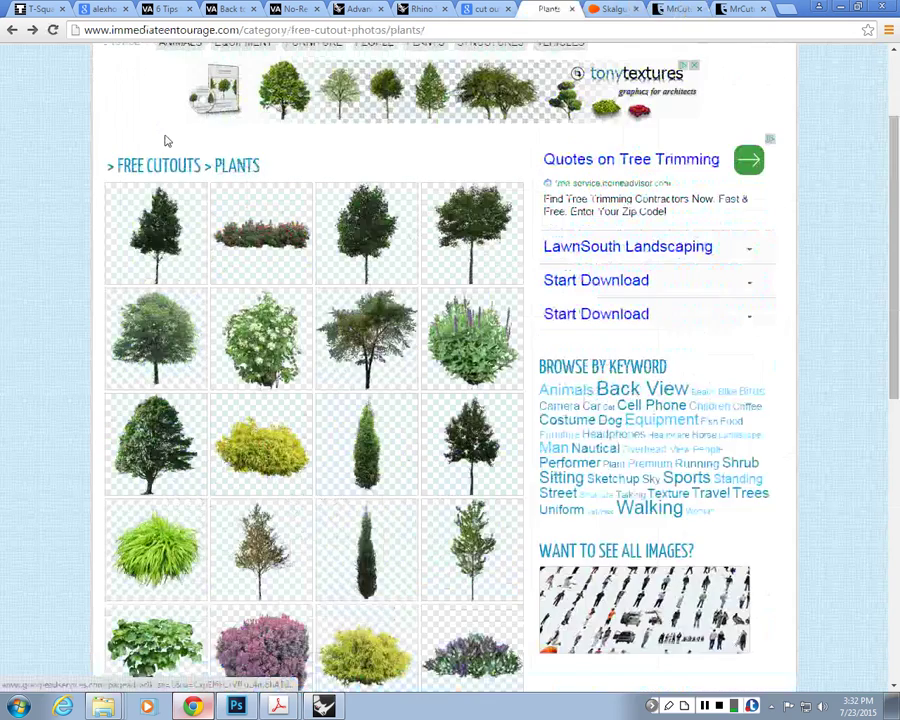
scroll(167, 141, down, 4)
click(268, 415)
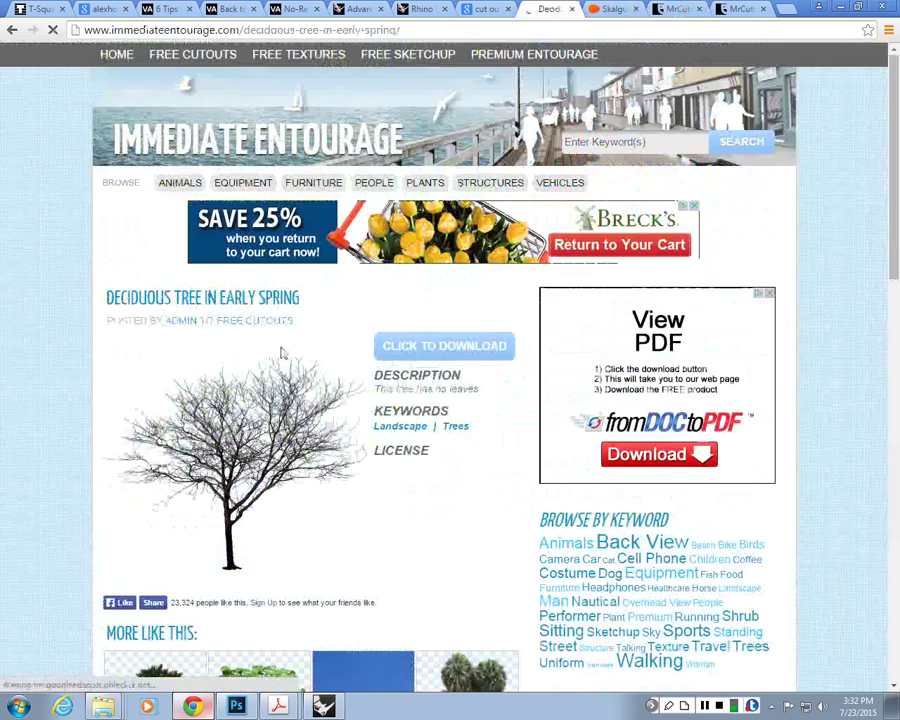
click(450, 342)
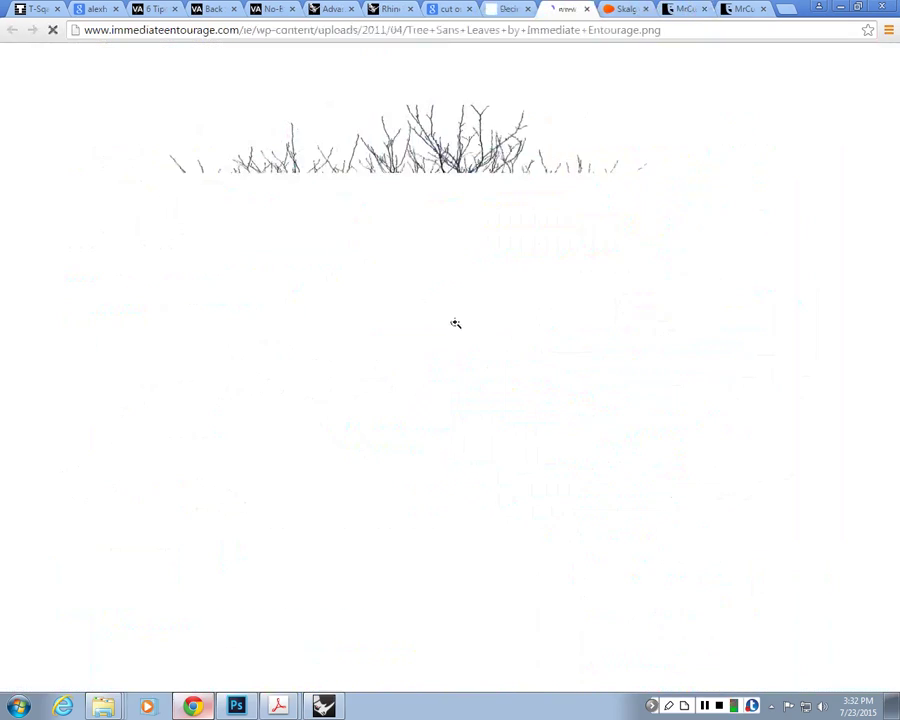
Return to the Immediate Entourage plants listing and view the Juniper Tree page with its related cutouts
click(502, 8)
click(11, 28)
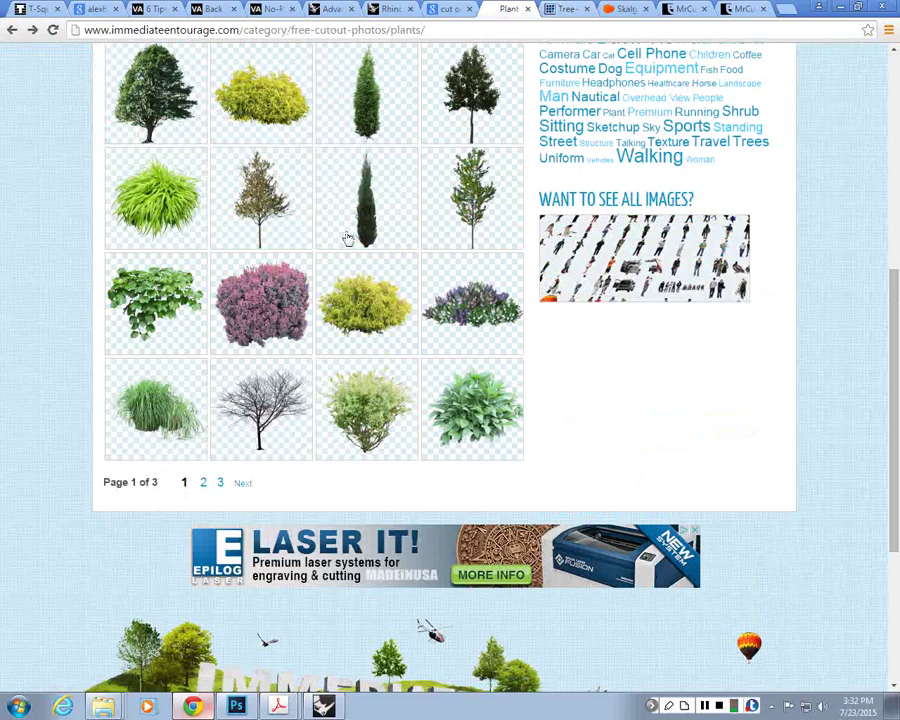
click(334, 197)
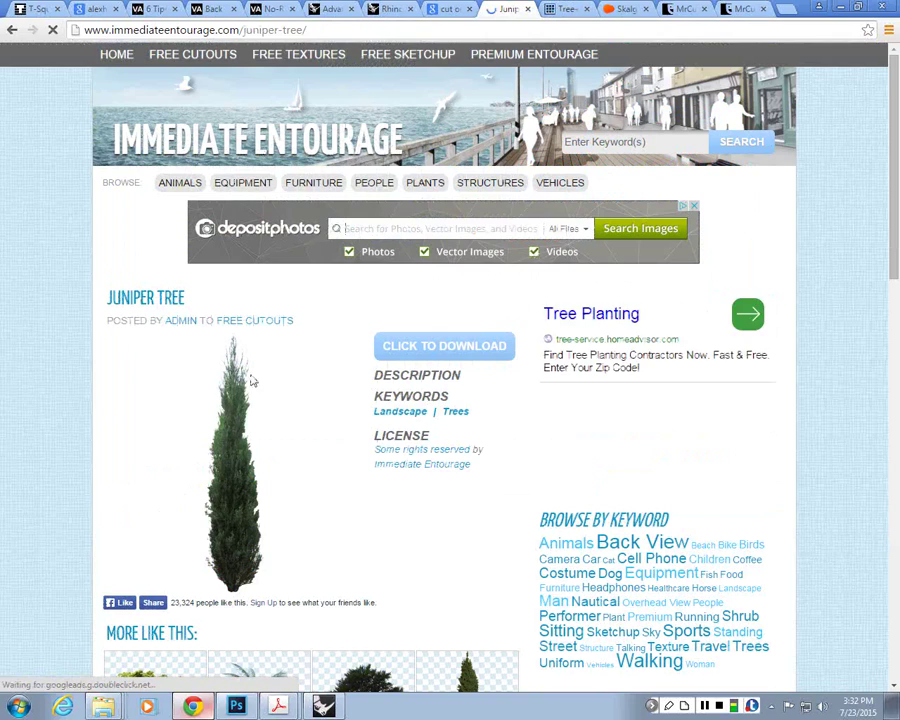
scroll(340, 479, down, 5)
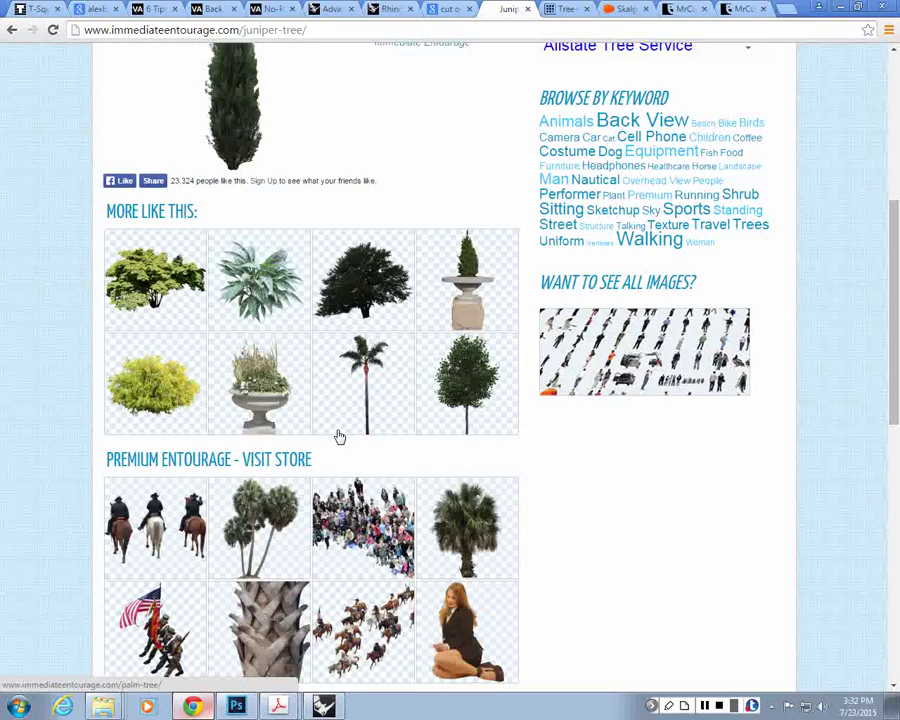
scroll(340, 437, up, 2)
Save the full-size leafless tree image to the Desktop as a PNG under its suggested file name
click(570, 9)
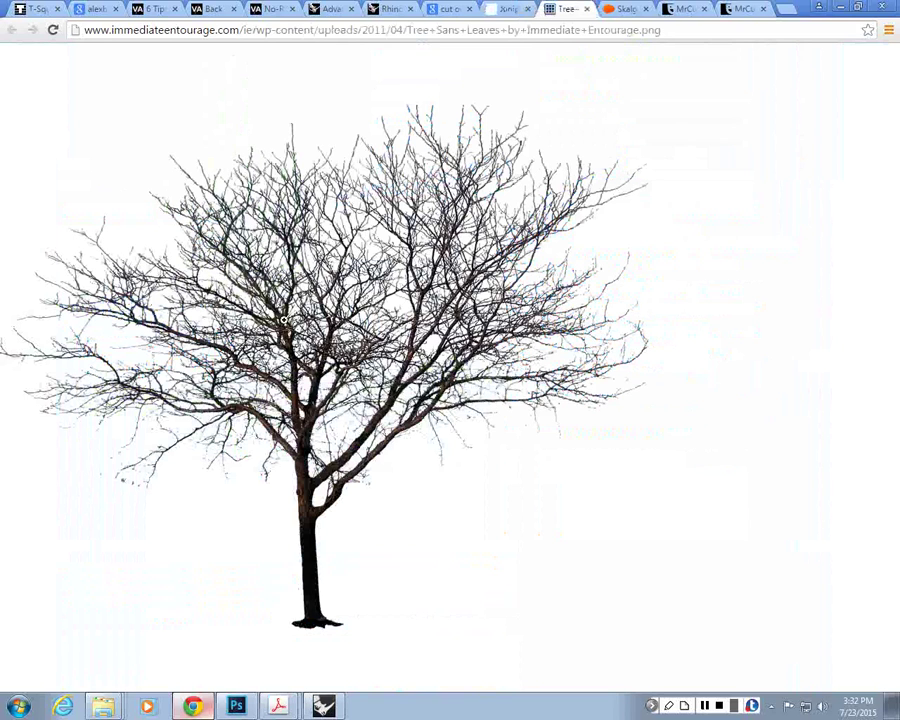
right_click(287, 318)
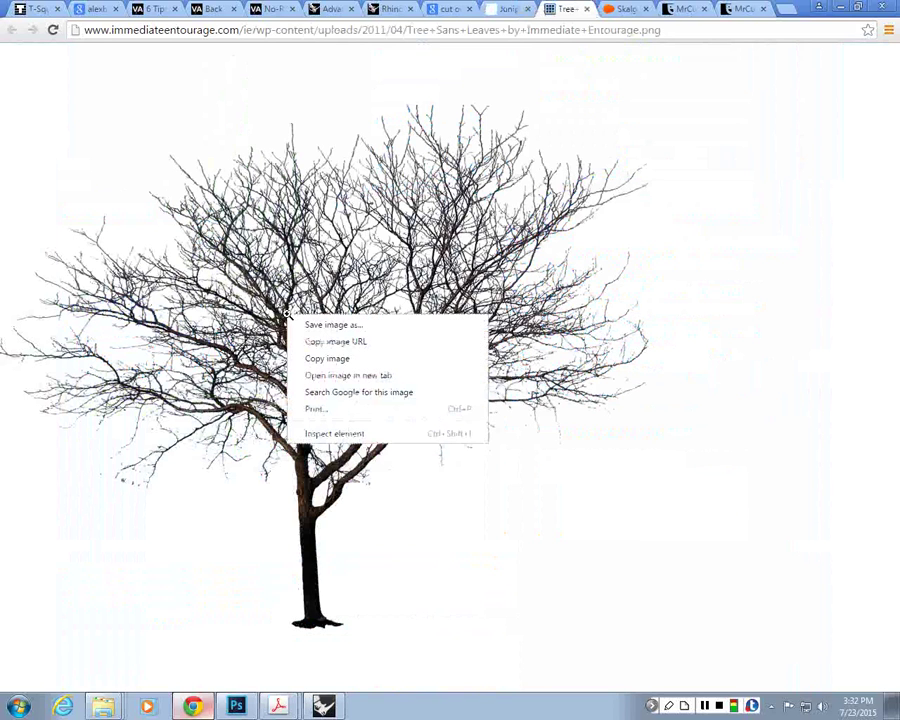
click(338, 326)
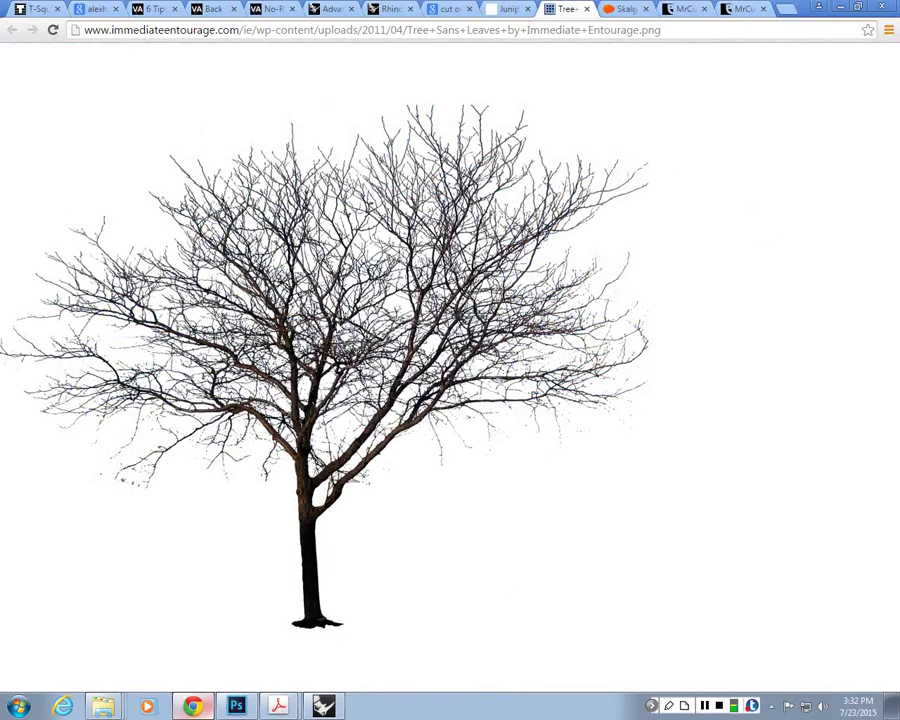
click(55, 96)
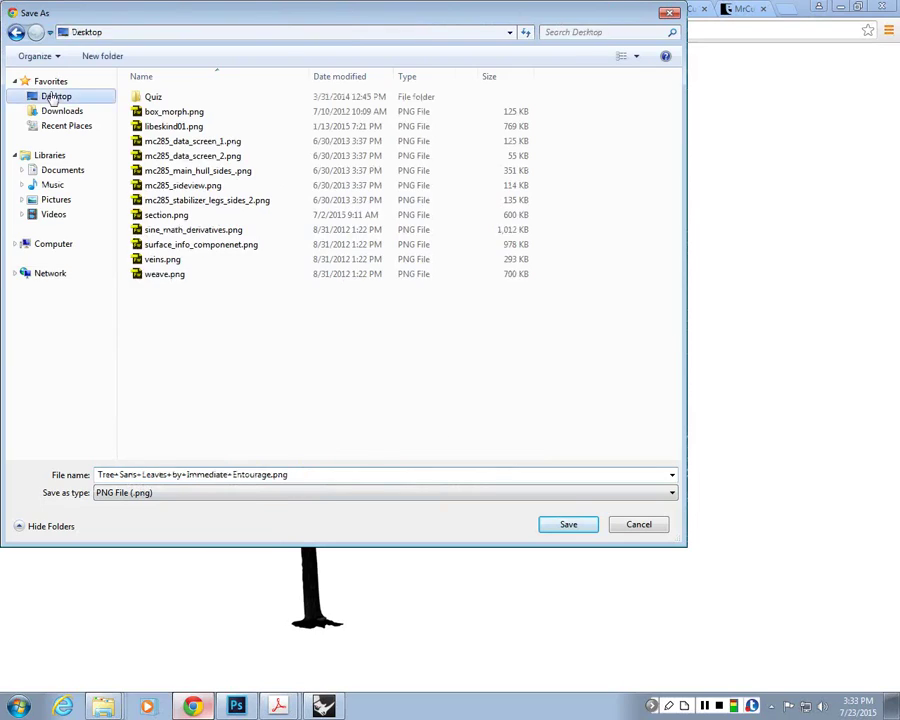
click(558, 524)
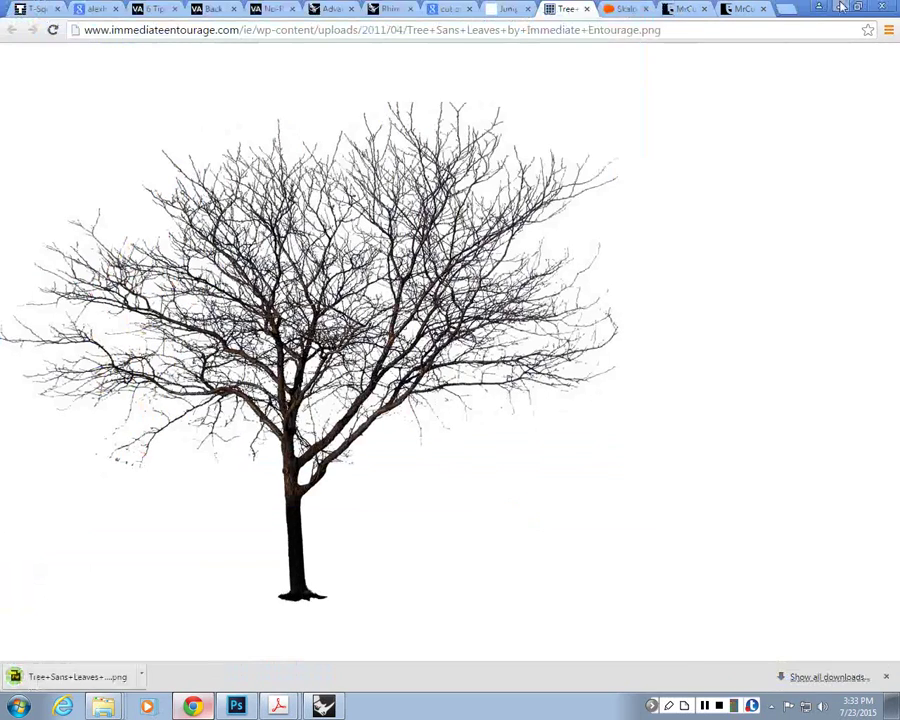
Minimize Chrome and arrange the New folder (5) window on the right half of the screen beside Photoshop on the left half
click(842, 6)
drag(338, 16, 899, 132)
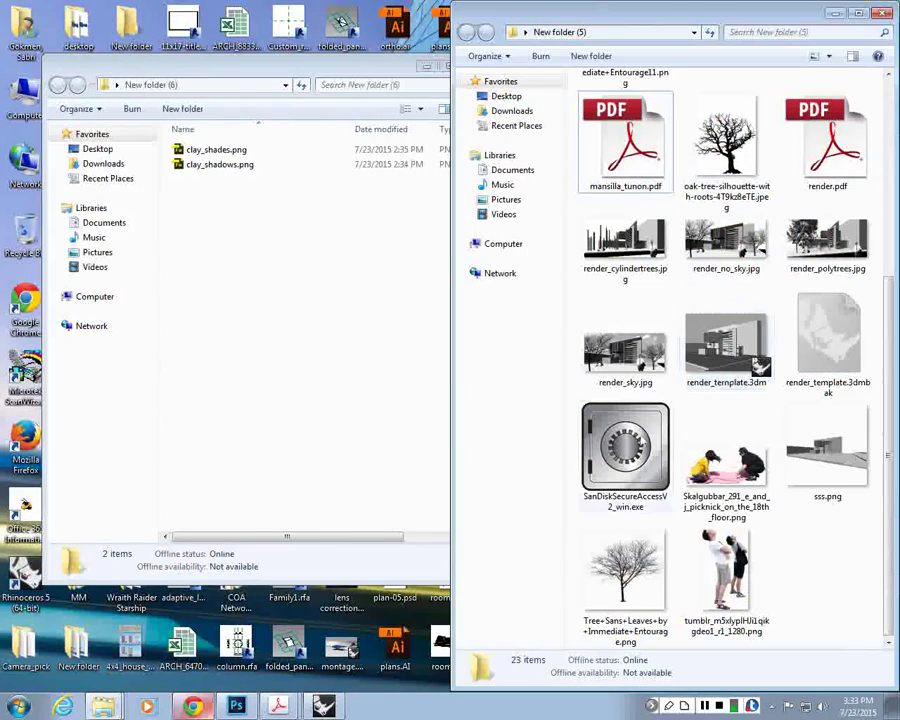
click(236, 706)
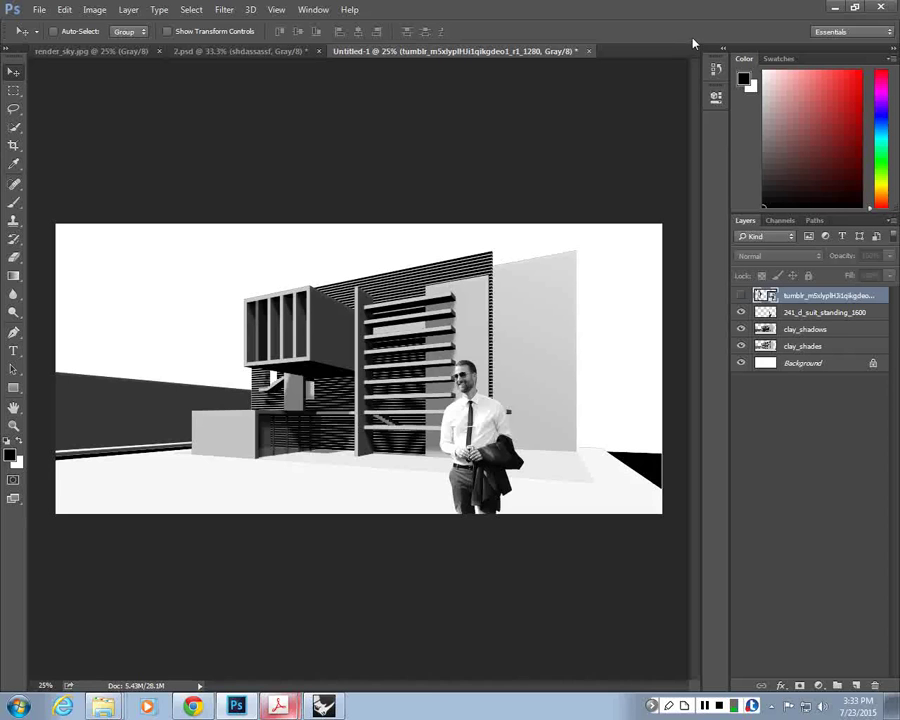
key(super+Left)
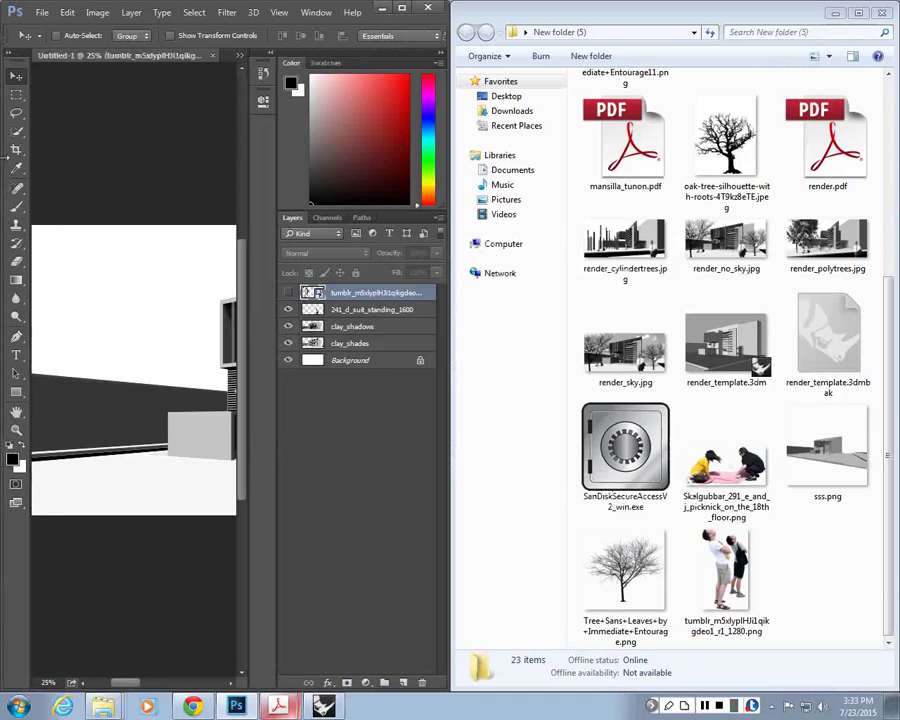
Place Tree+Sans+Leaves+by+Immediate+Entourage.png from the folder into the rendering and shift it toward the image's left edge
click(404, 7)
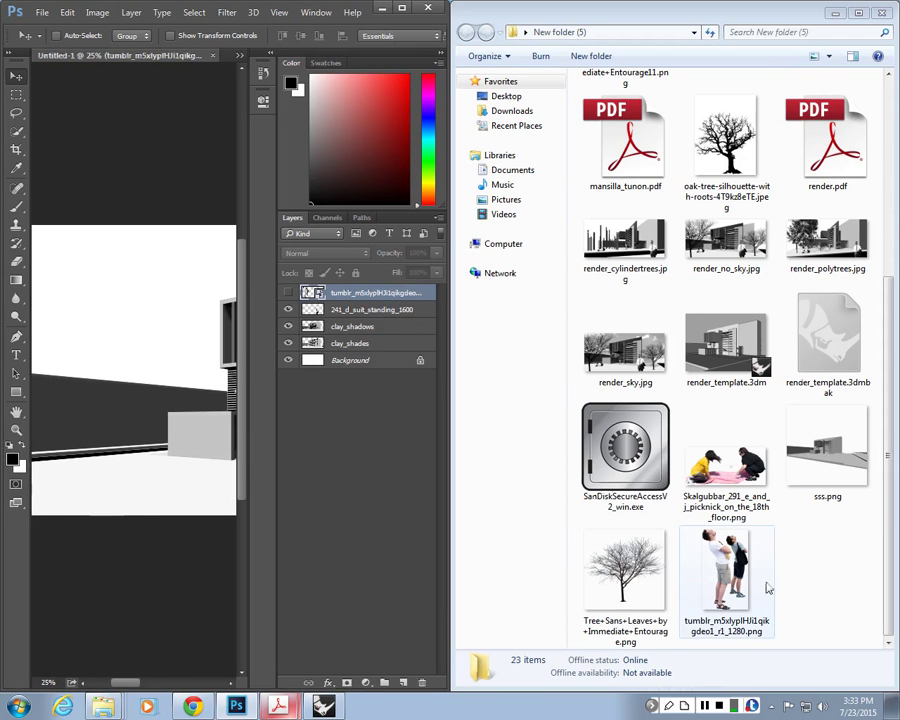
drag(625, 570, 130, 400)
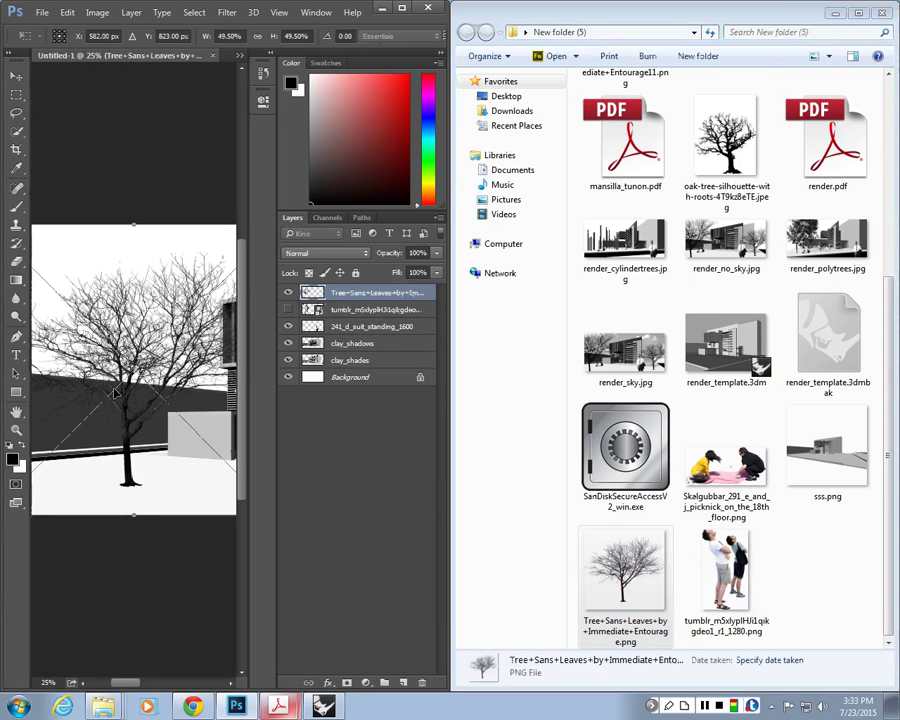
click(402, 8)
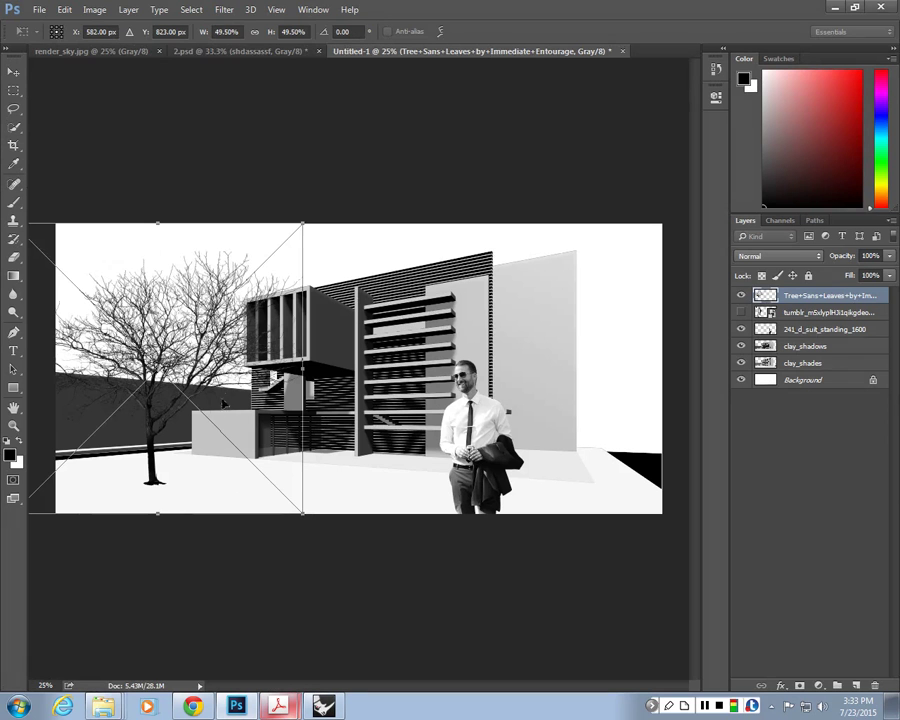
key(Return)
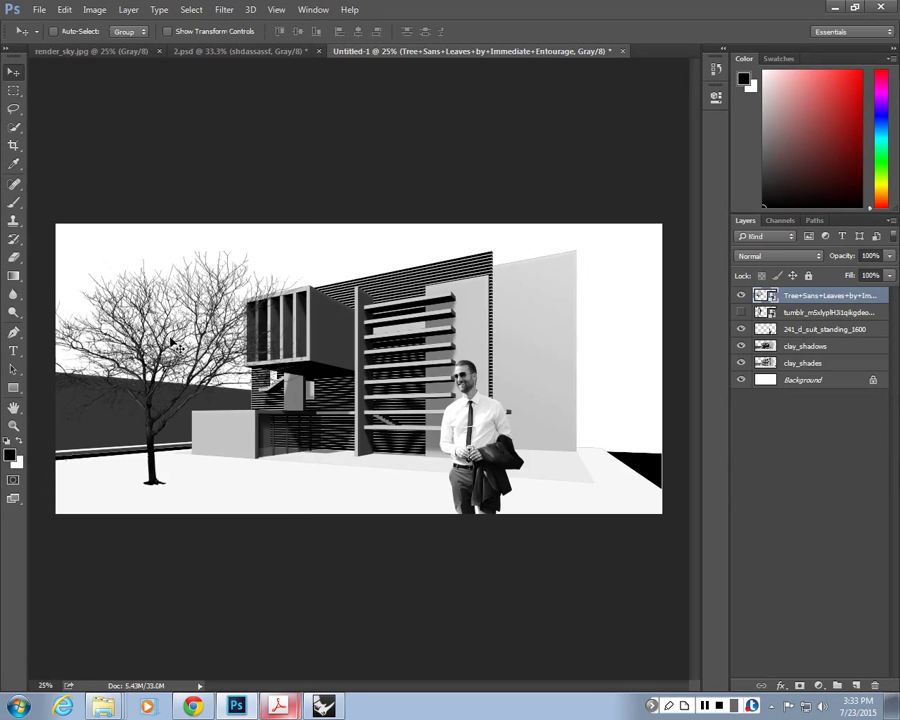
drag(172, 340, 152, 339)
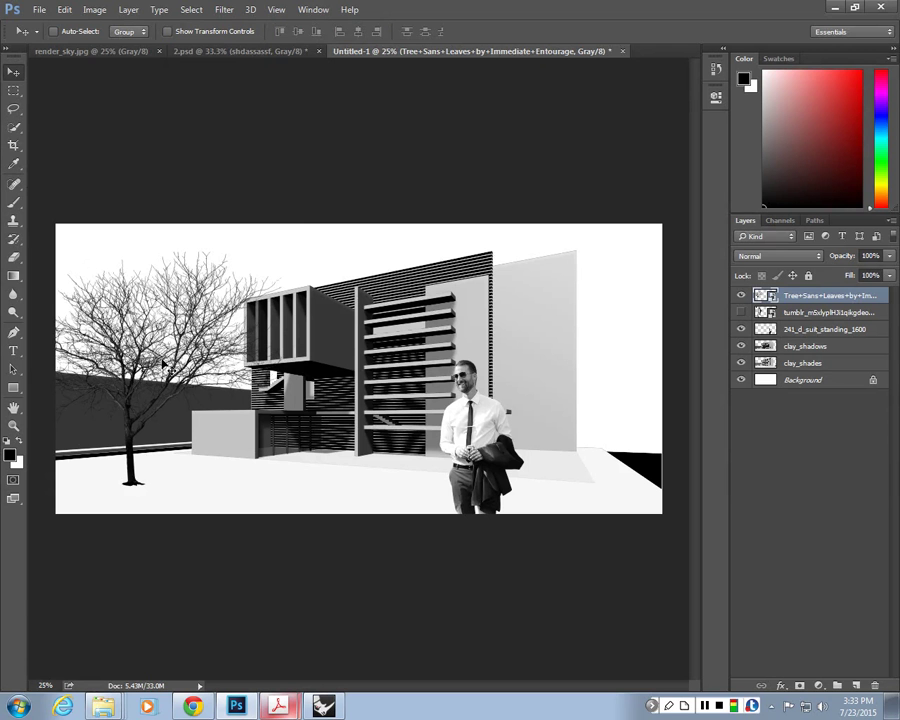
Switch to Acrobat to examine the black tree silhouettes in the mansilla_tunon.pdf collage on page 17, and return to Photoshop
click(278, 706)
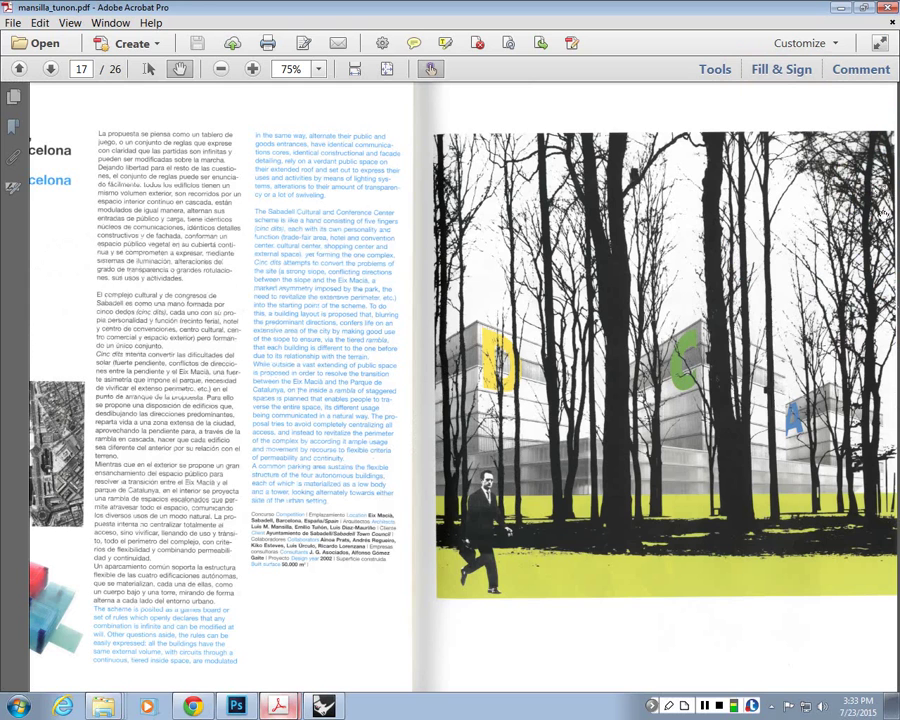
drag(227, 462, 227, 466)
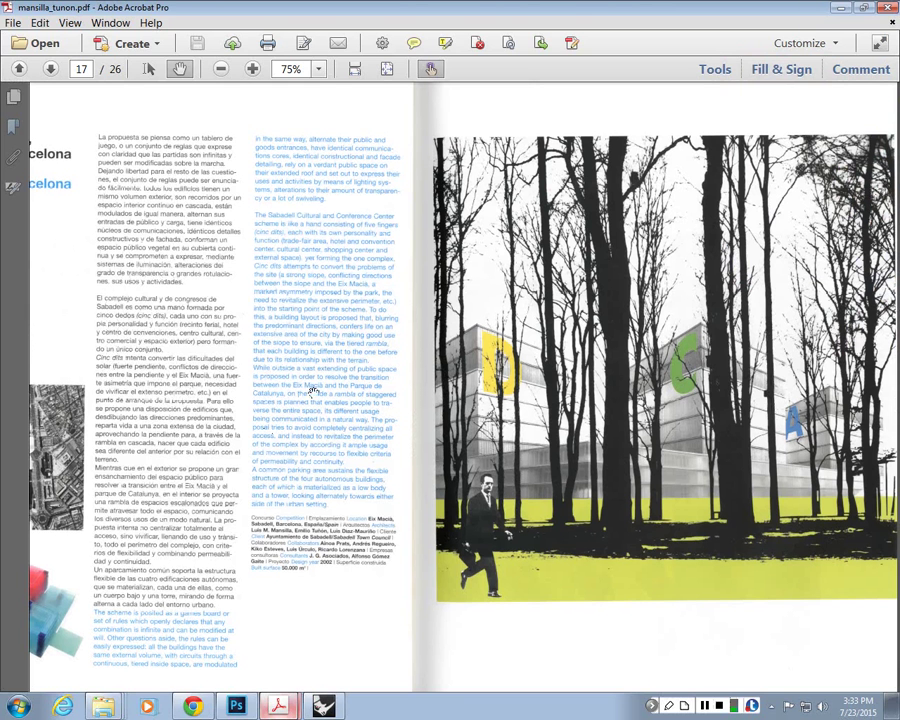
click(841, 8)
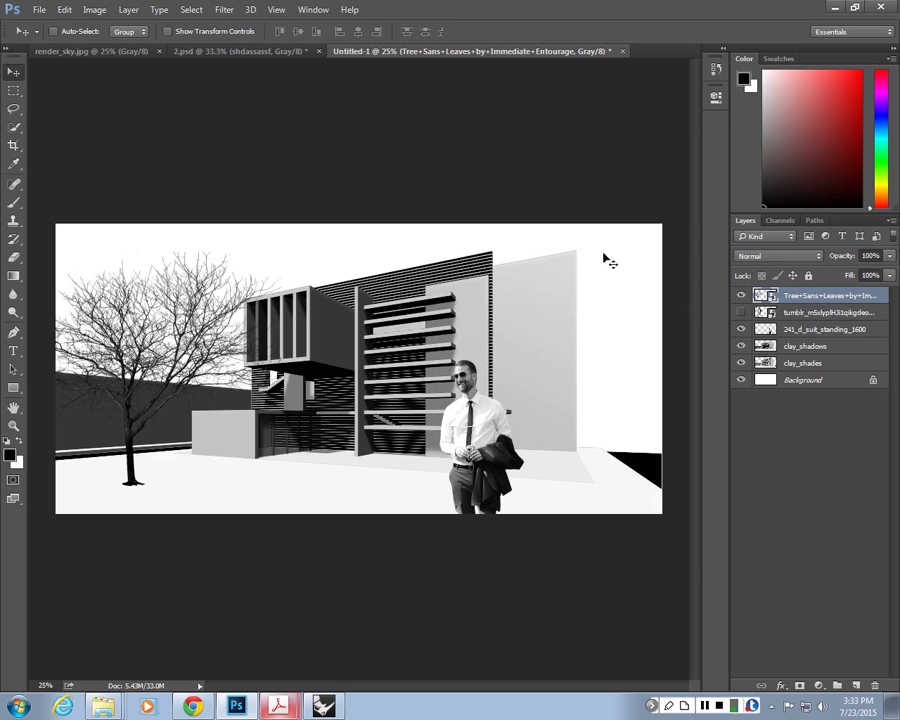
Move the leafless tree slightly lower on the ground plane and rasterize its layer
drag(183, 363, 191, 376)
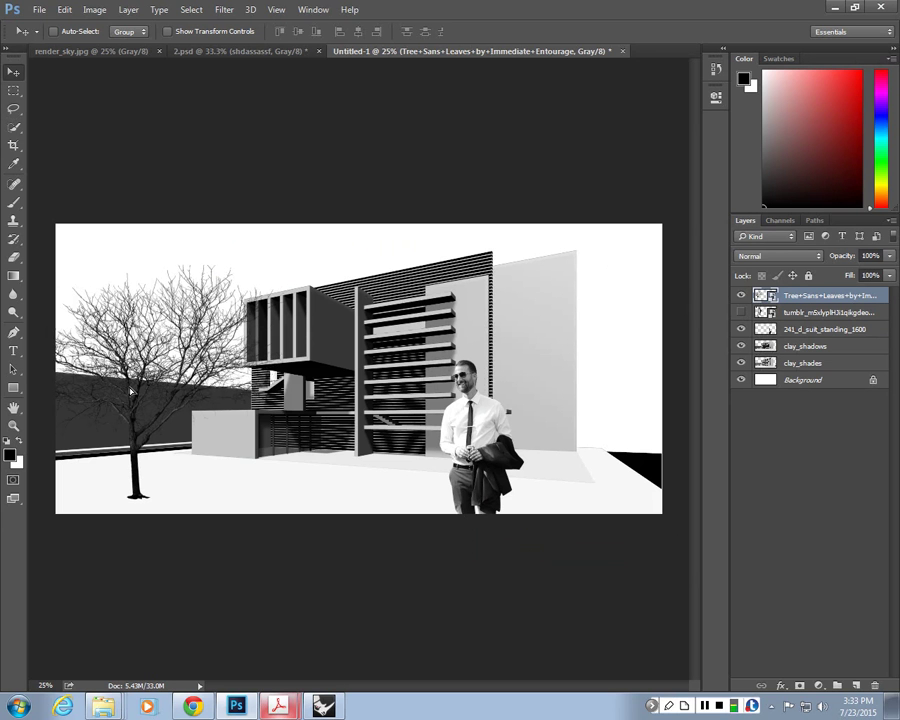
right_click(834, 296)
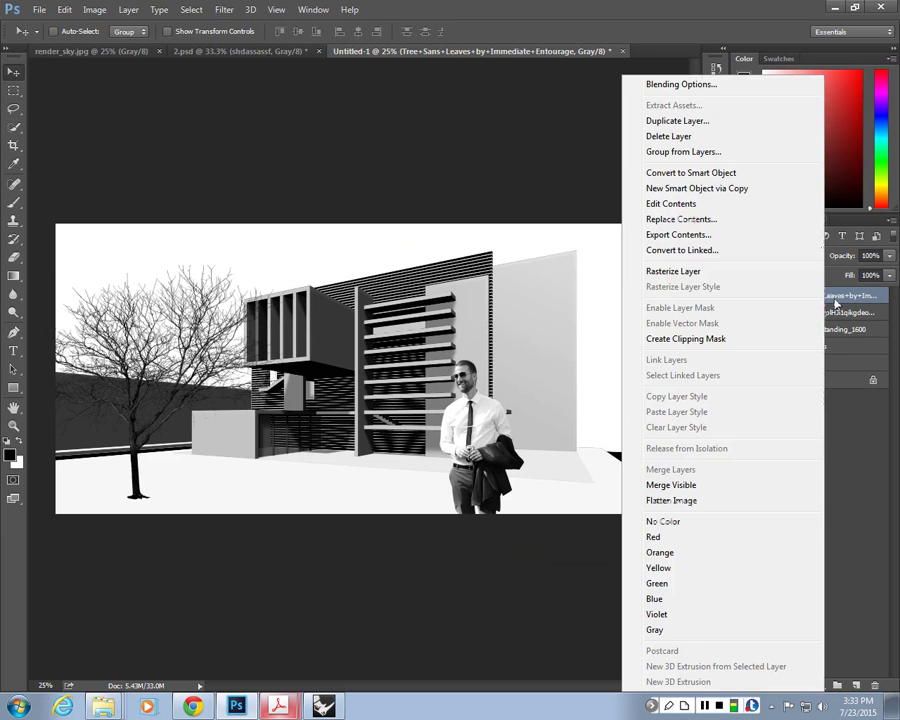
click(673, 271)
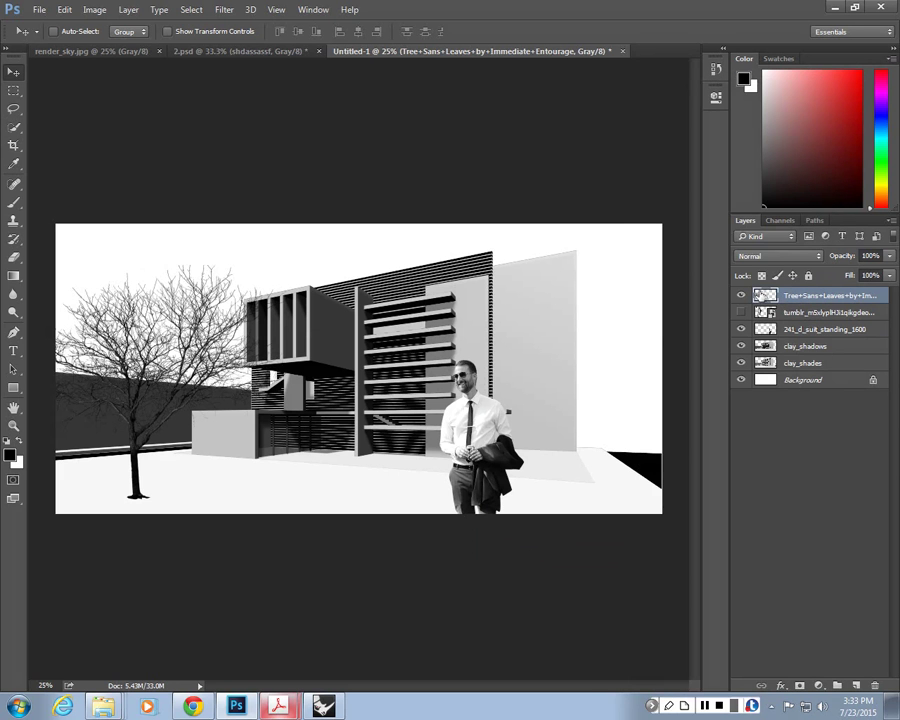
right_click(798, 300)
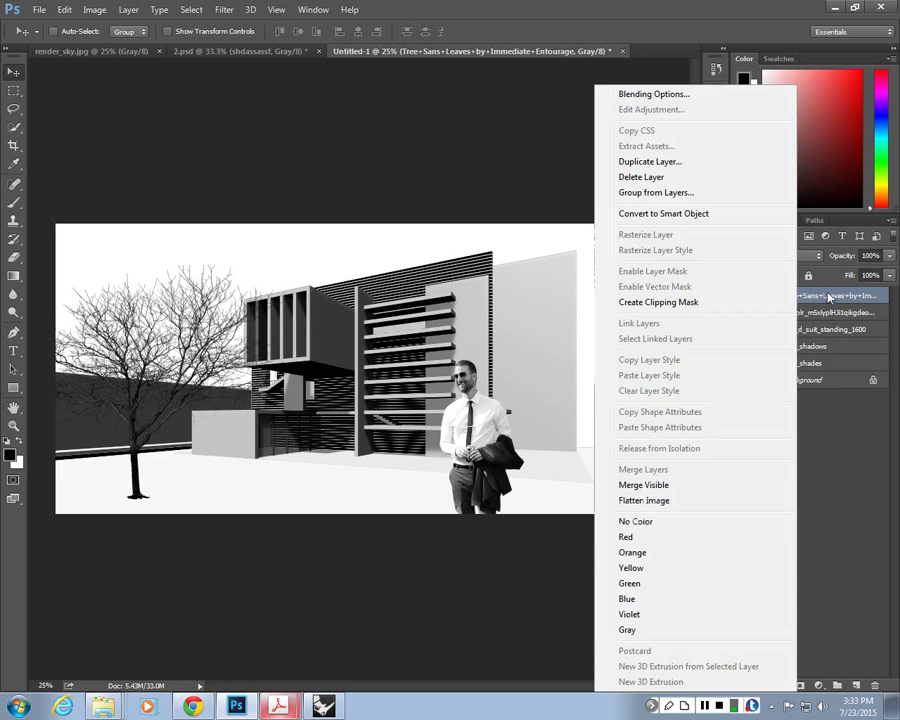
click(662, 95)
drag(409, 171, 505, 348)
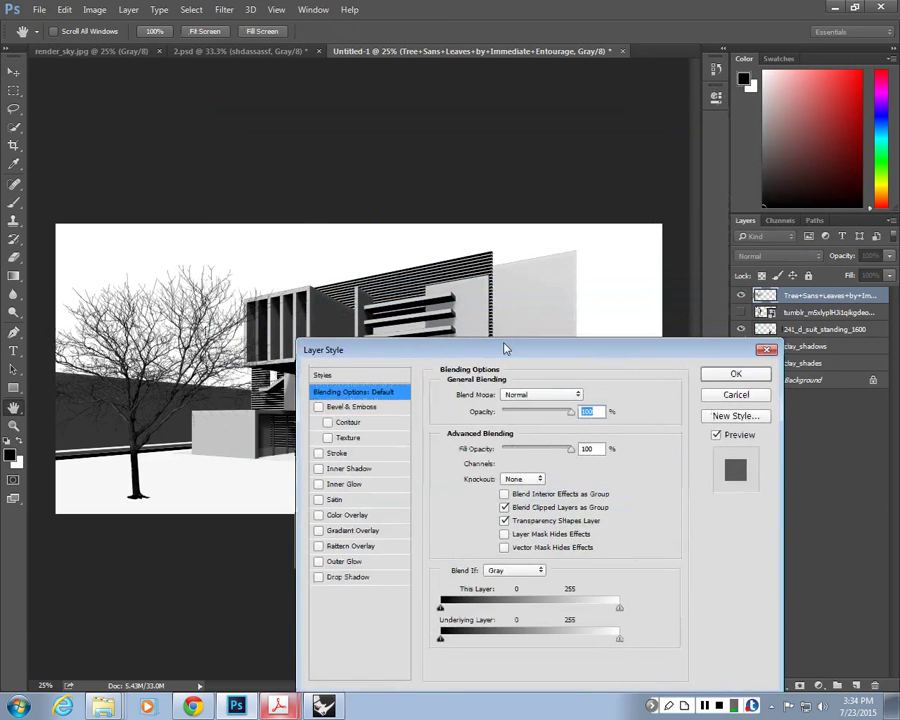
key(Escape)
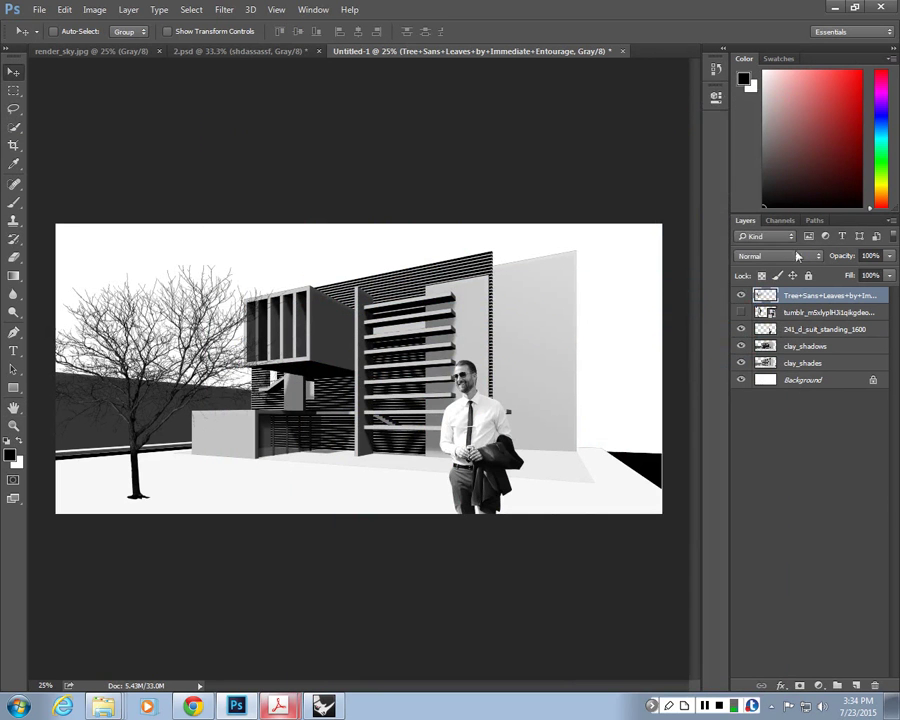
right_click(806, 297)
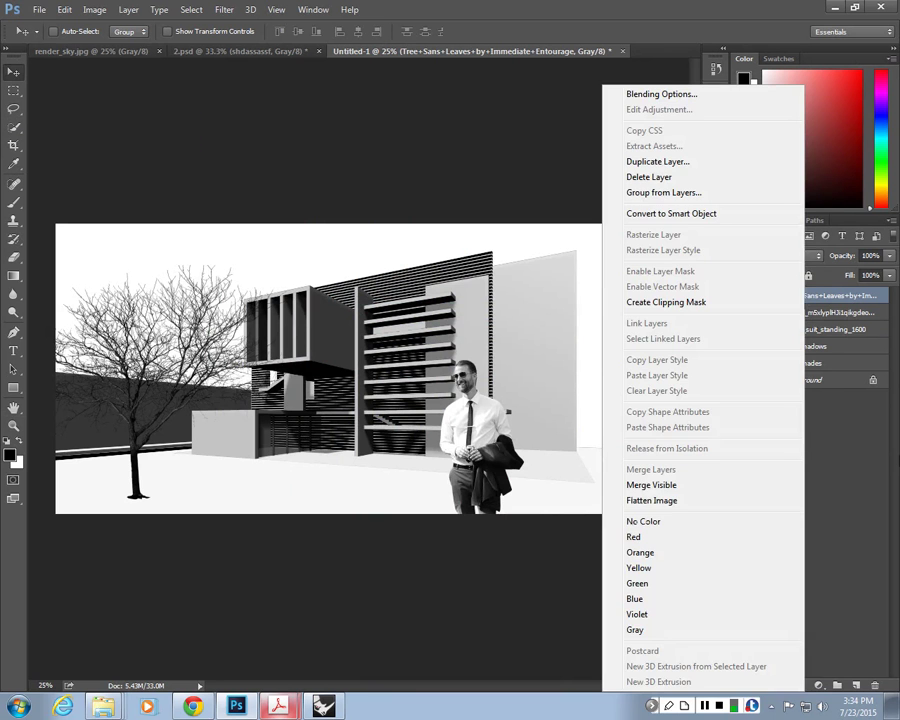
key(Escape)
right_click(826, 296)
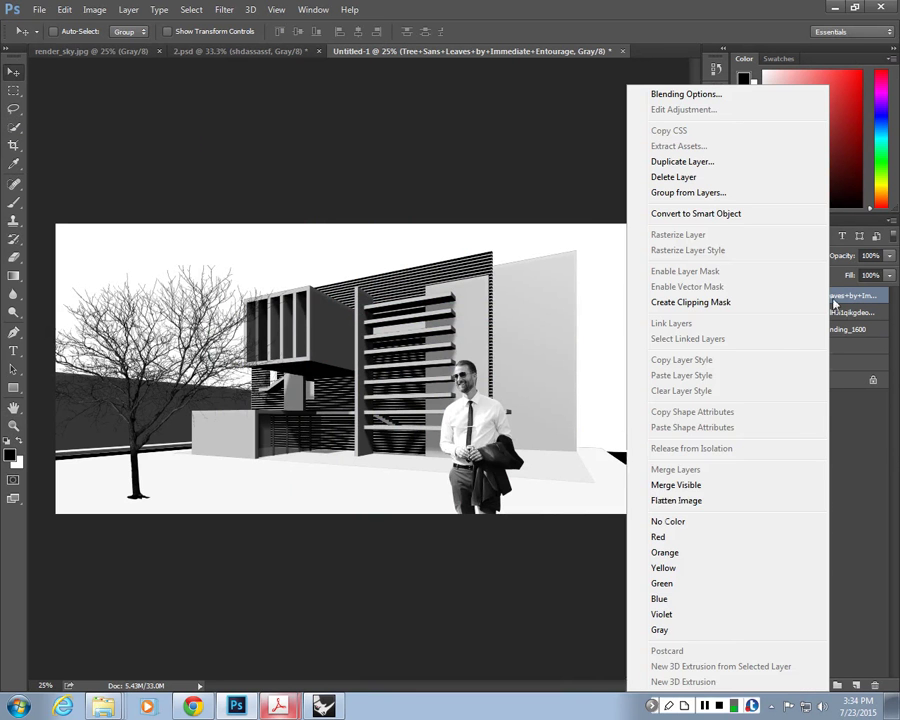
click(656, 94)
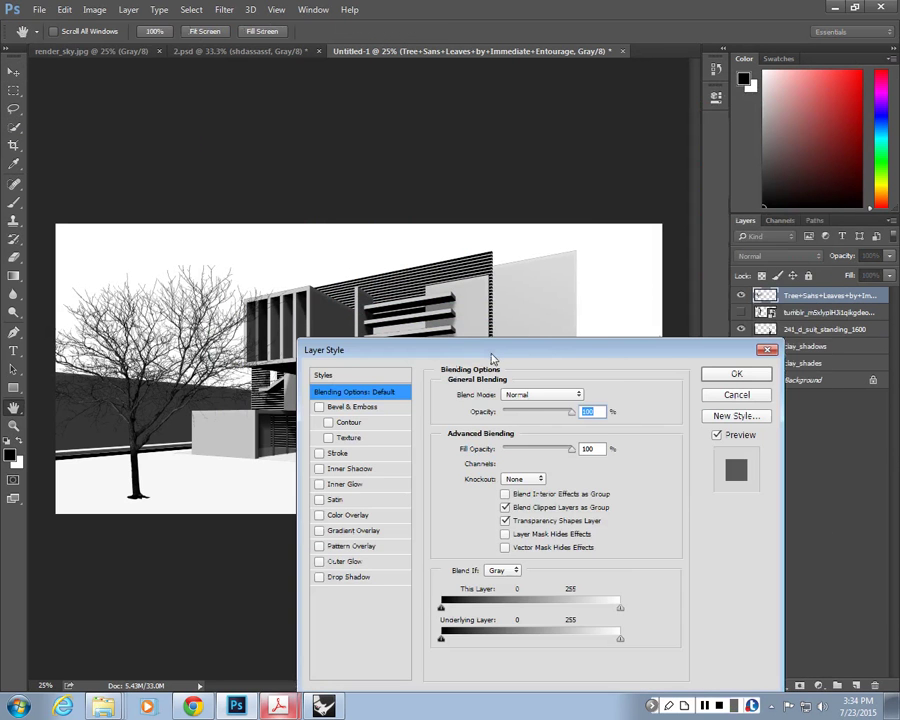
drag(491, 358, 297, 155)
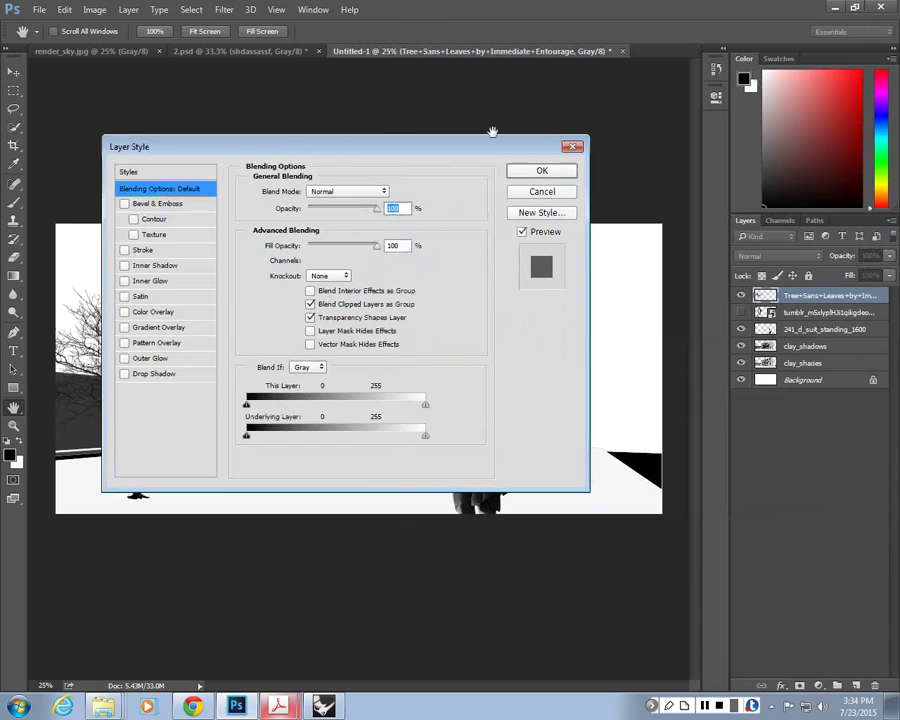
key(Return)
key(v)
Switch to Chrome, go back through Immediate Entourage's plants pages to the free cutouts listing, and return to Photoshop
click(193, 706)
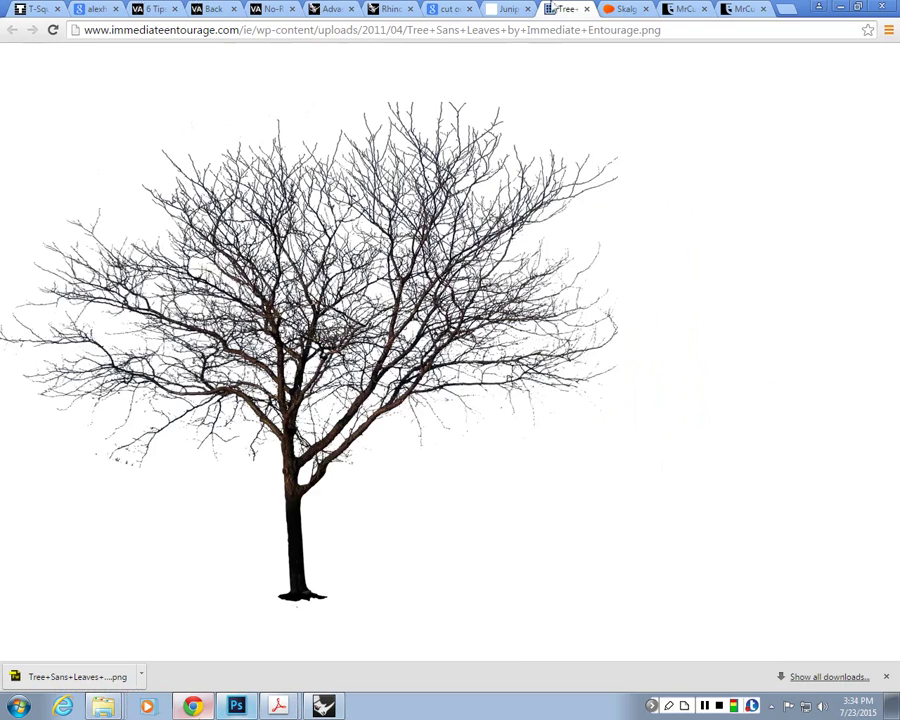
click(505, 9)
scroll(338, 136, up, 3)
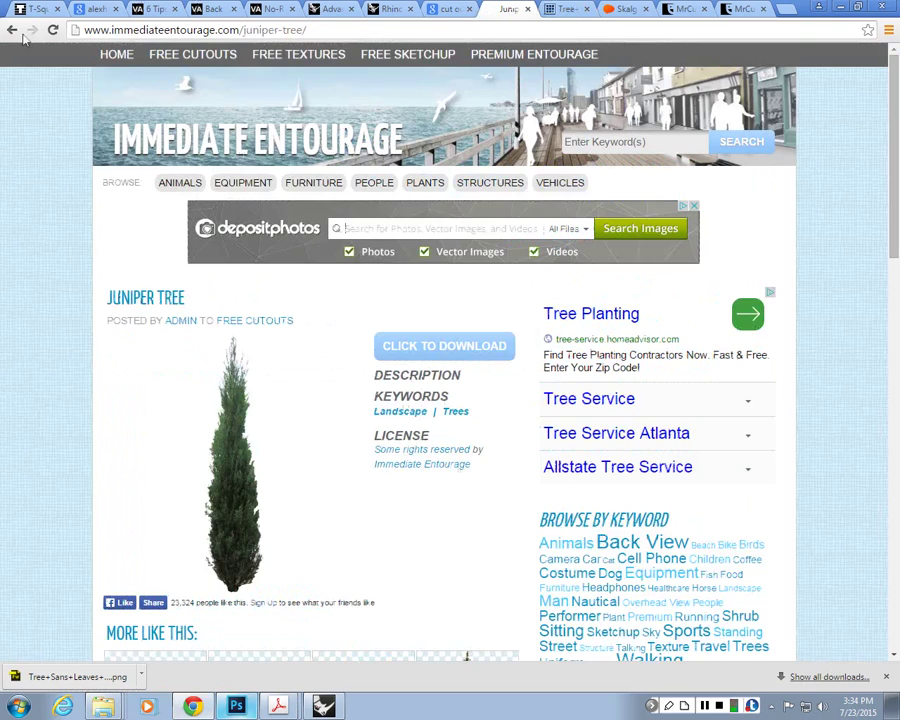
click(12, 30)
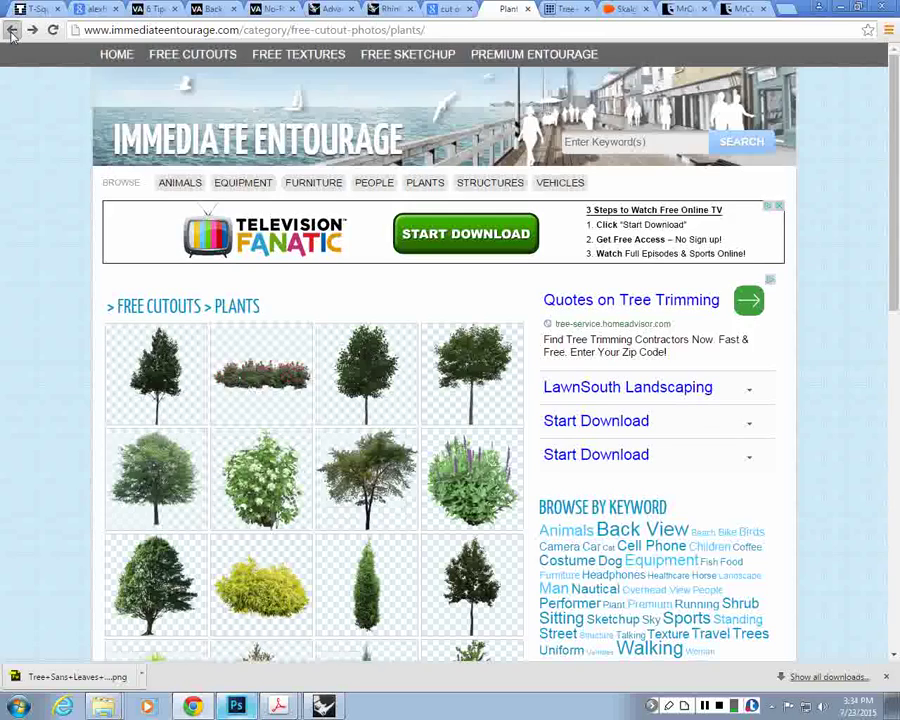
click(12, 30)
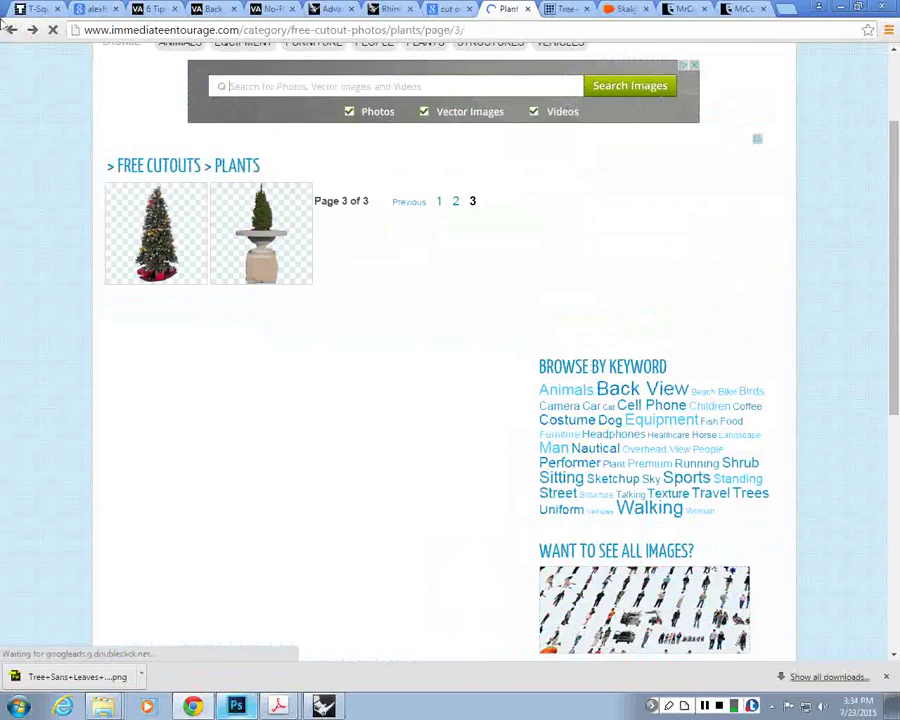
click(10, 30)
key(alt+Left)
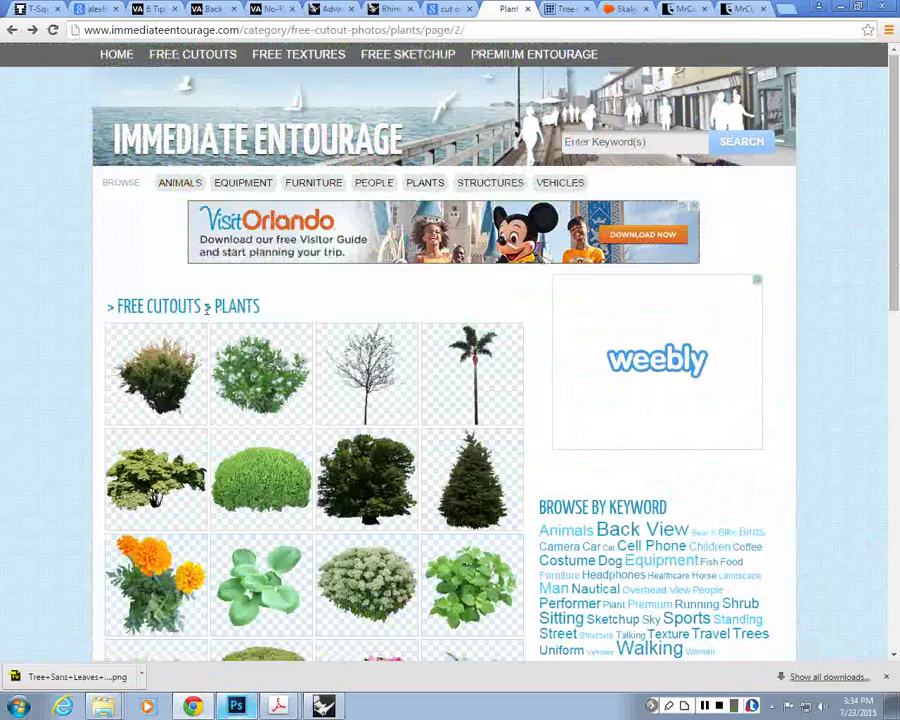
key(alt+Left)
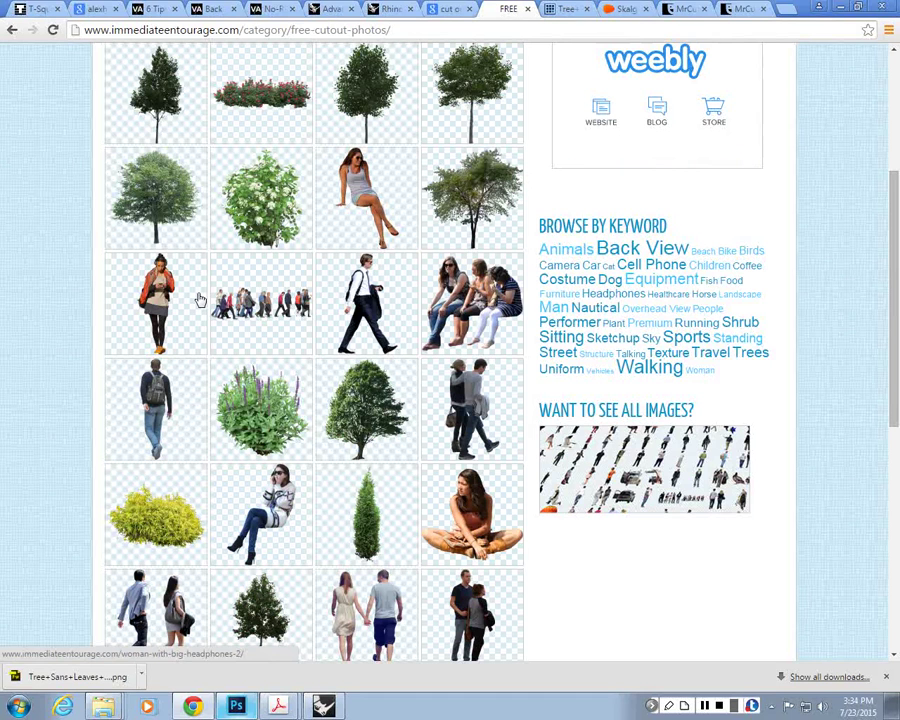
click(839, 7)
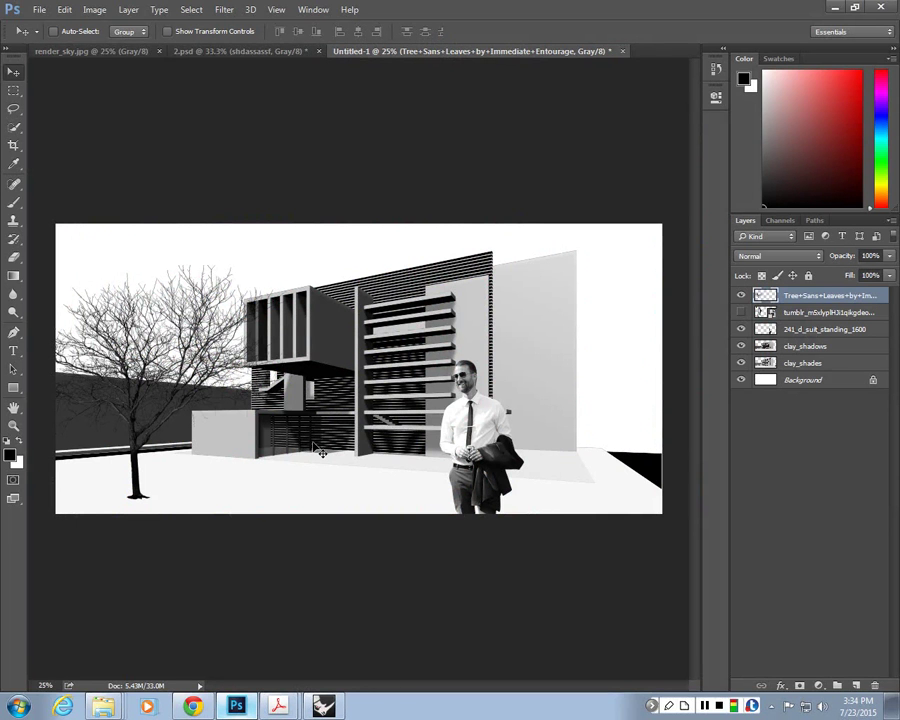
Apply a black Color Overlay with brightness 0 to the tree layer and nudge the tree slightly toward the image's left edge
right_click(791, 295)
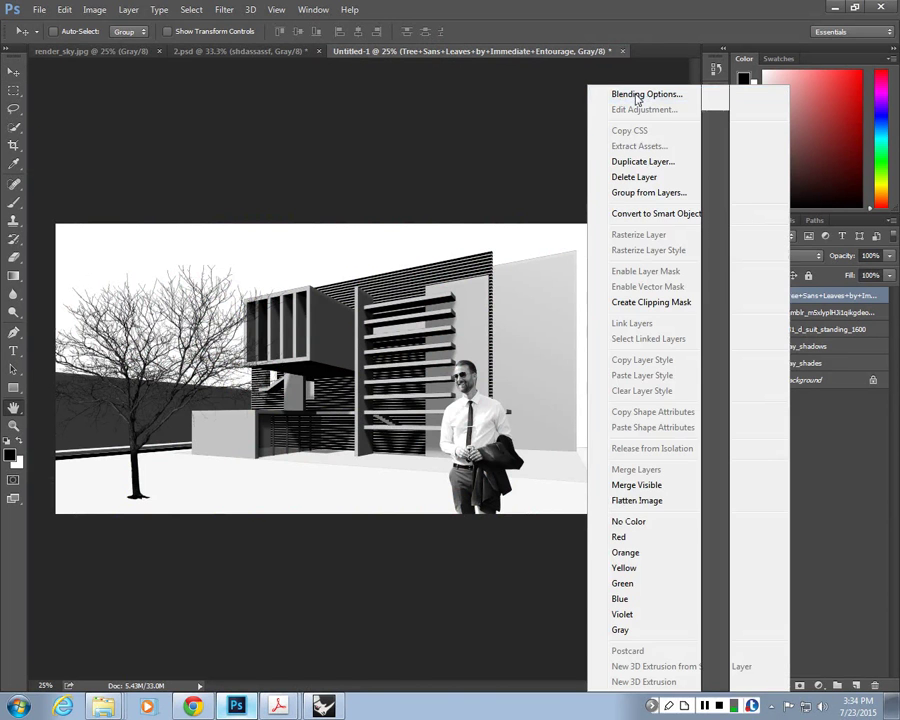
click(636, 96)
drag(485, 151, 776, 40)
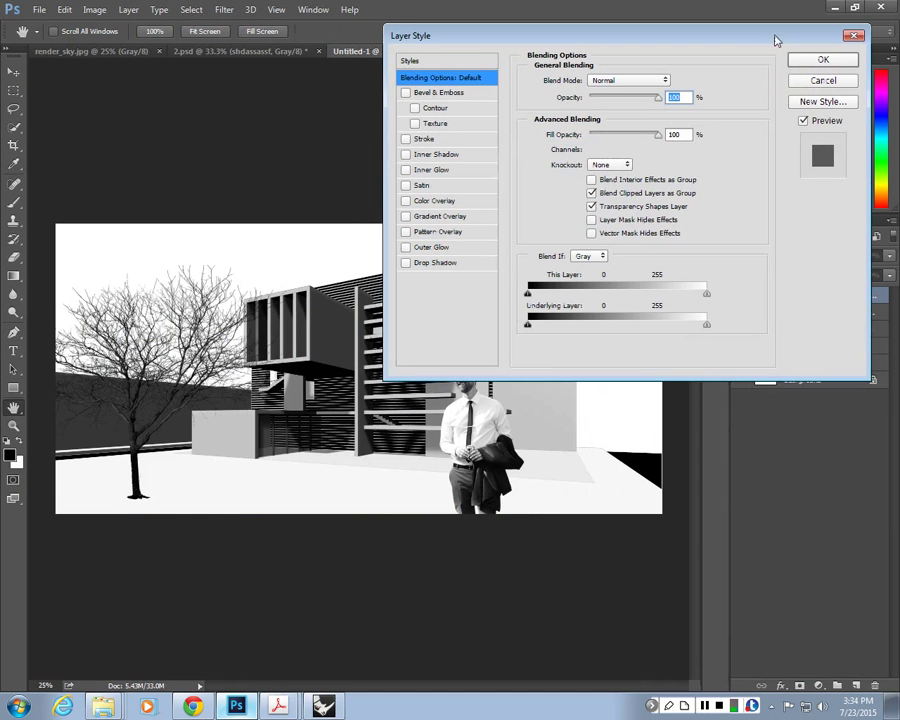
click(435, 203)
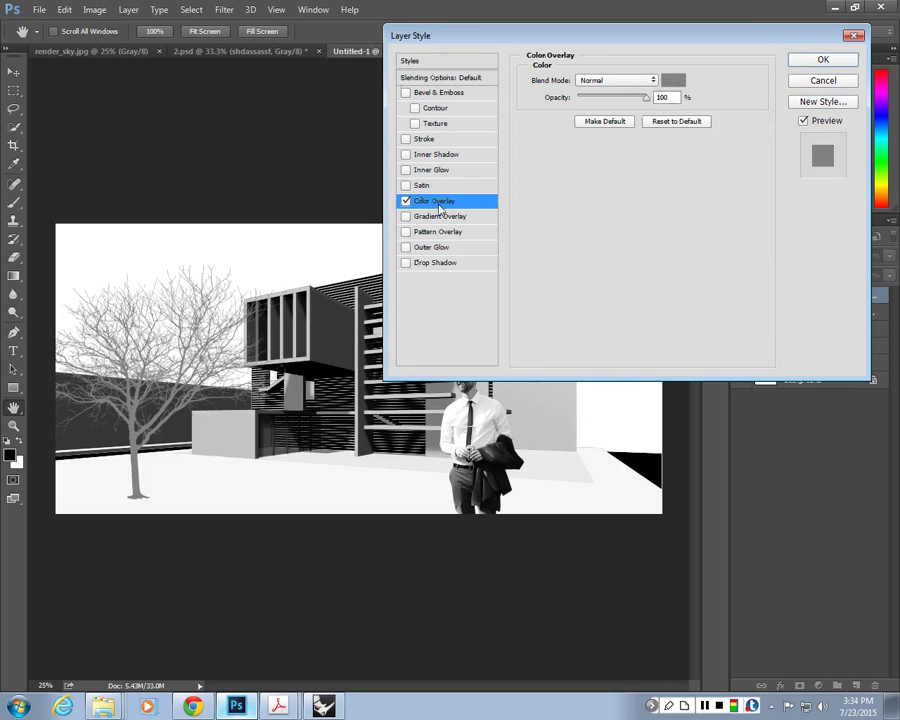
click(670, 81)
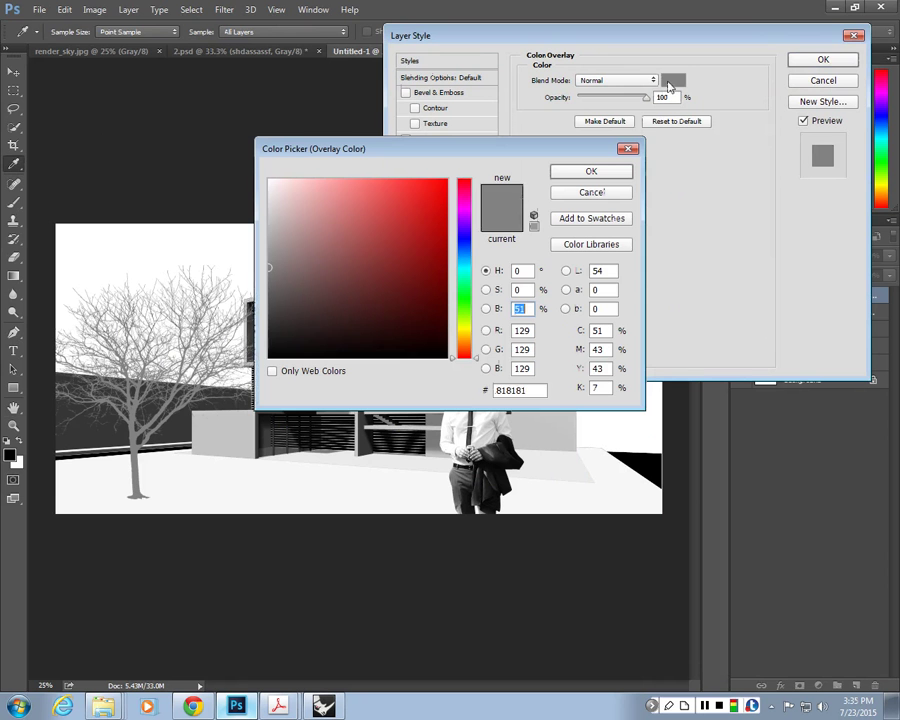
text(5)
key(BackSpace)
text(0)
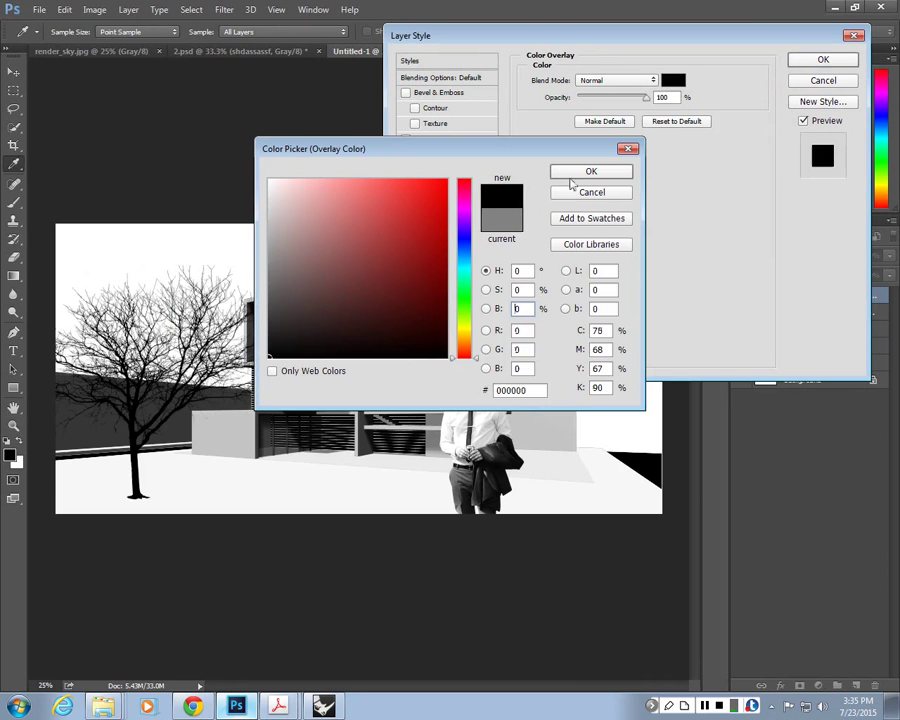
click(574, 176)
click(808, 60)
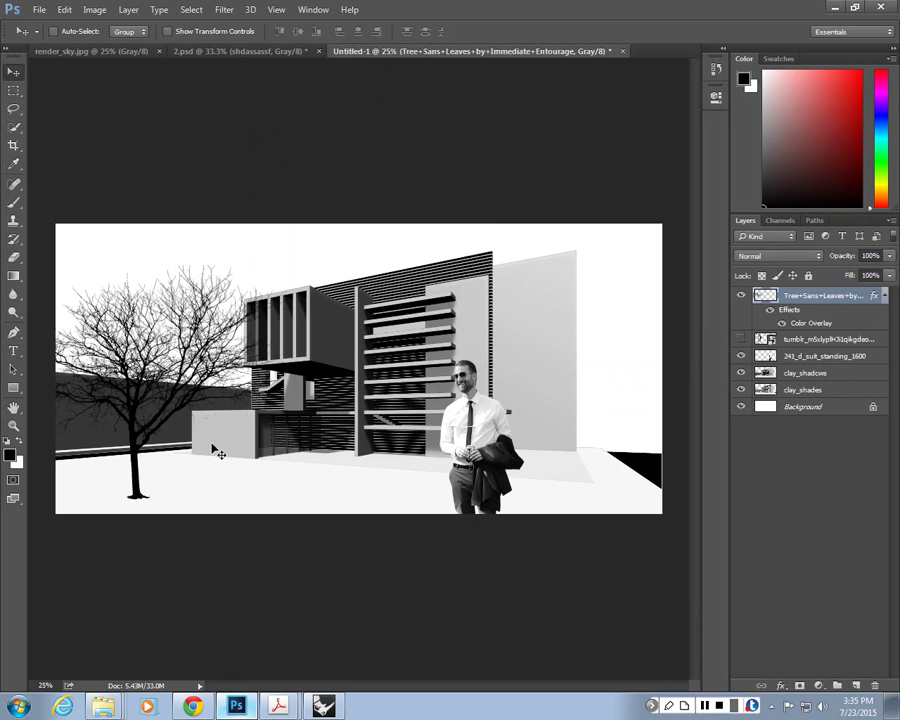
mouse_move(203, 404)
mouse_down()
mouse_move(175, 404)
mouse_move(196, 393)
mouse_up()
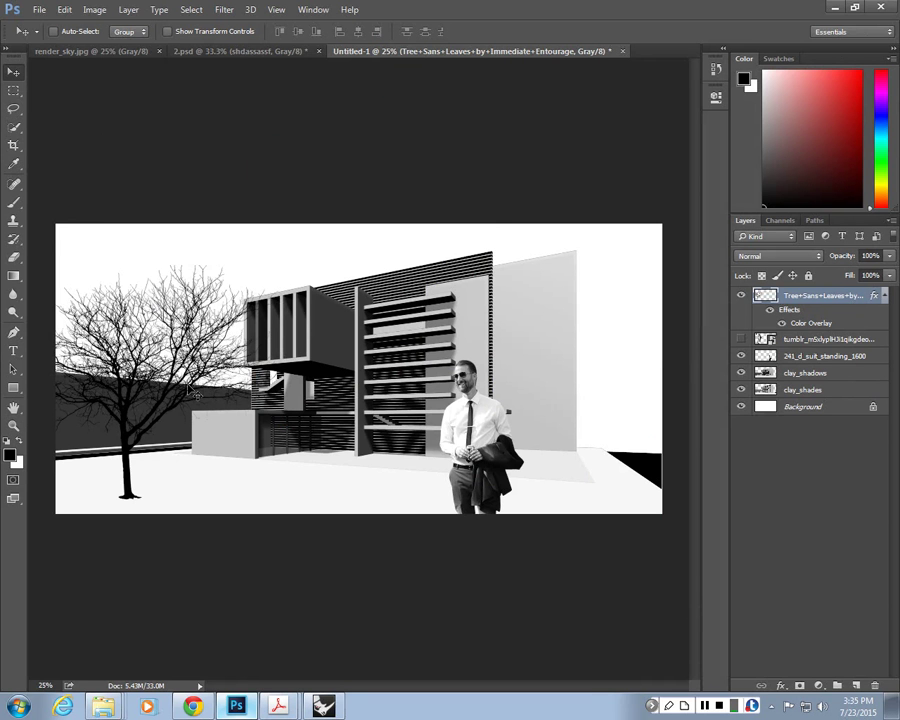
Try pure red (ff0000) as the Color Overlay color of the leafless tree layer
right_click(797, 299)
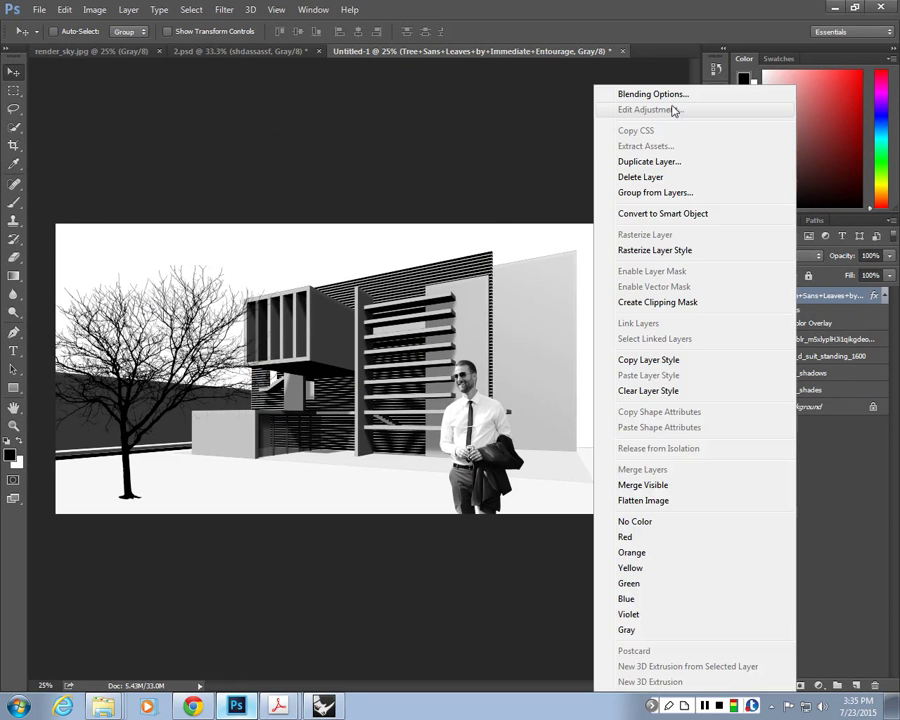
click(665, 94)
click(447, 204)
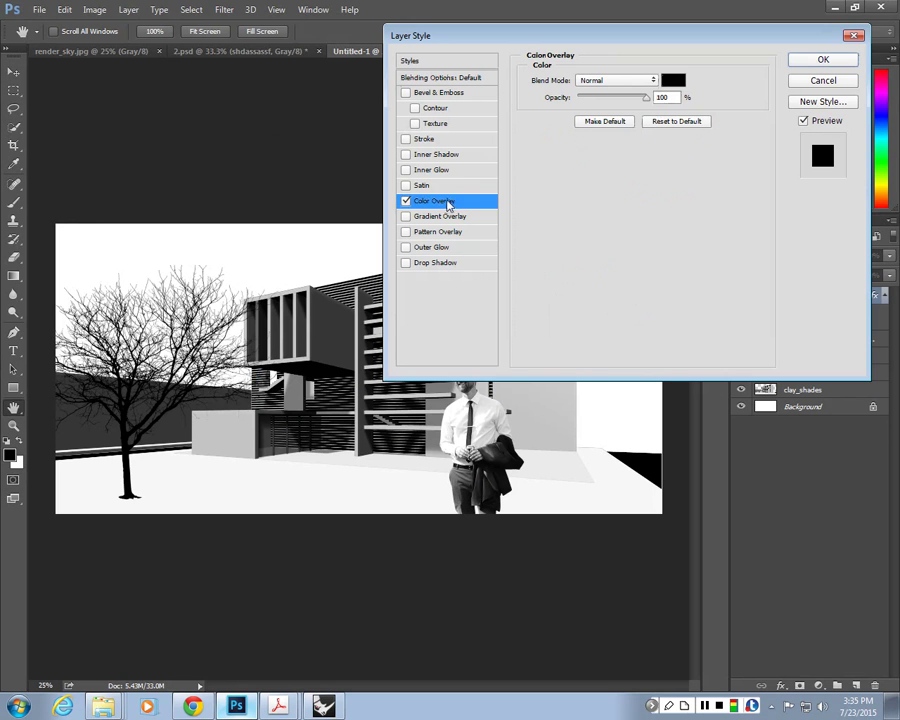
click(672, 82)
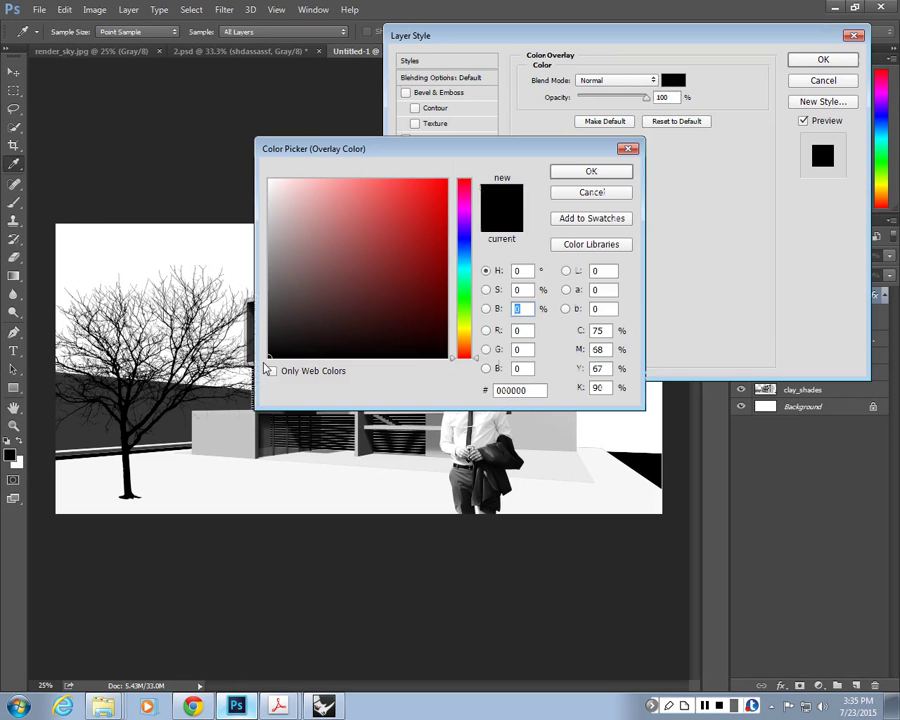
click(591, 171)
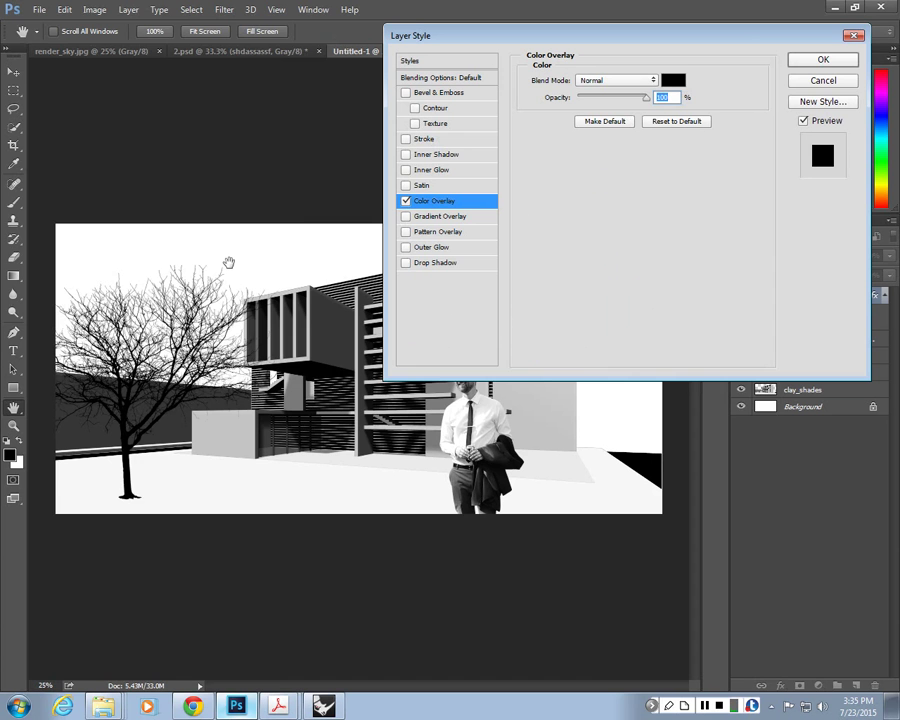
click(673, 80)
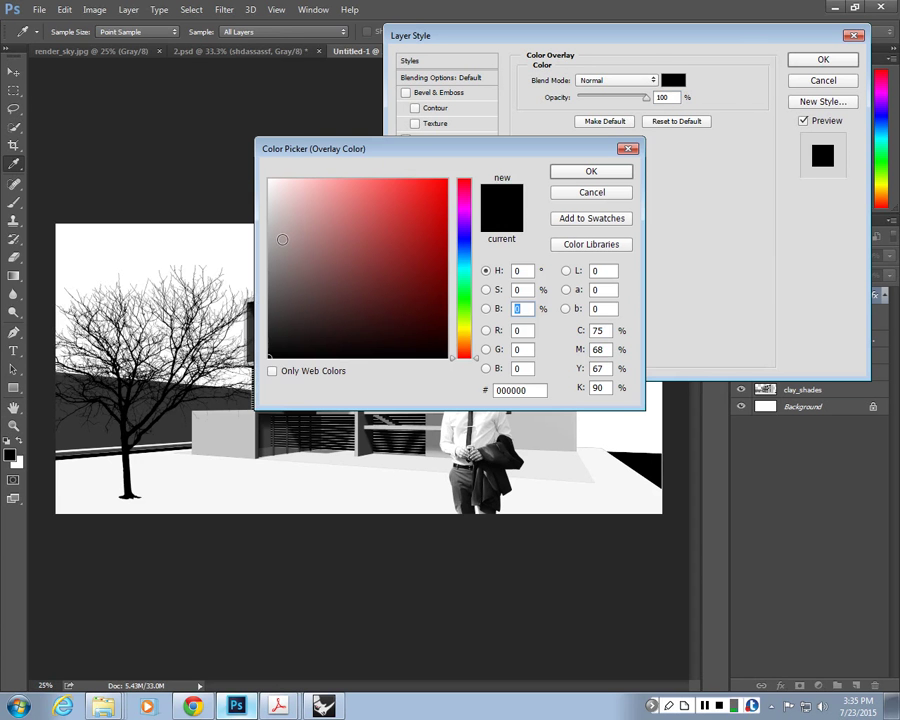
drag(281, 239, 447, 179)
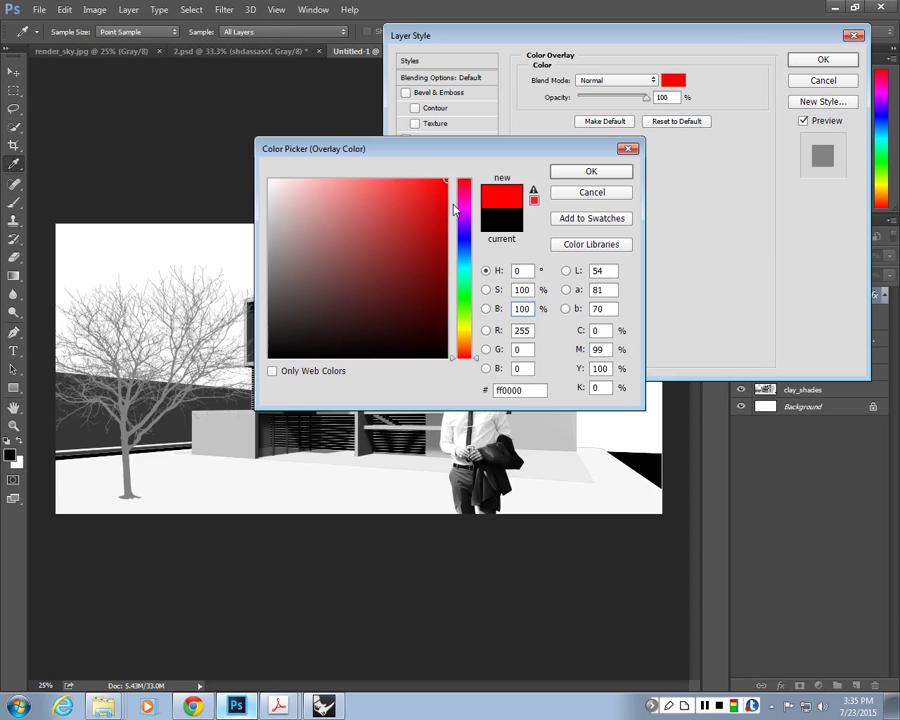
click(595, 196)
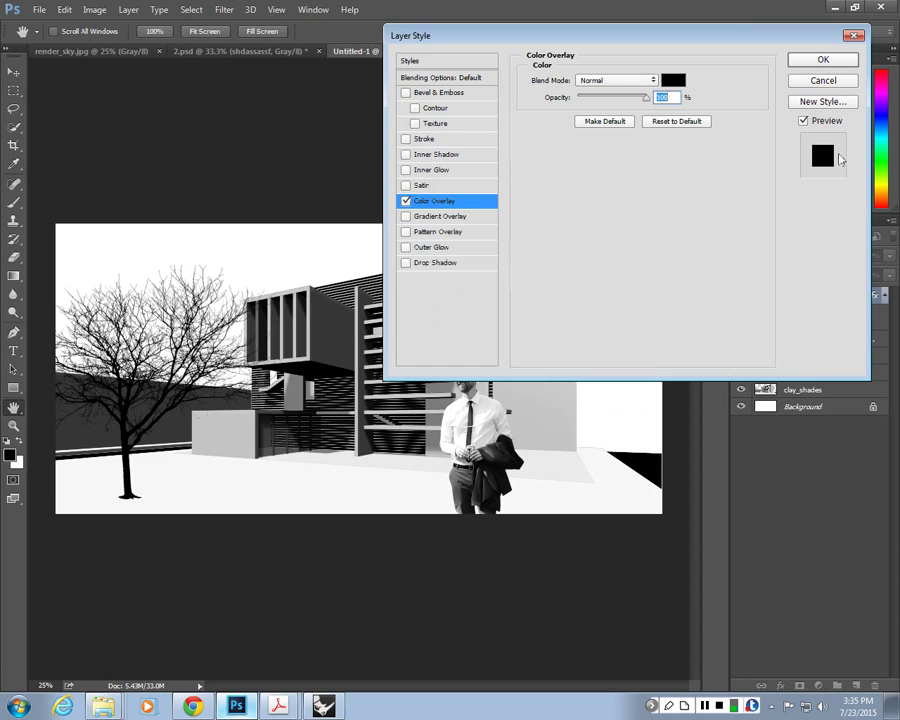
click(805, 62)
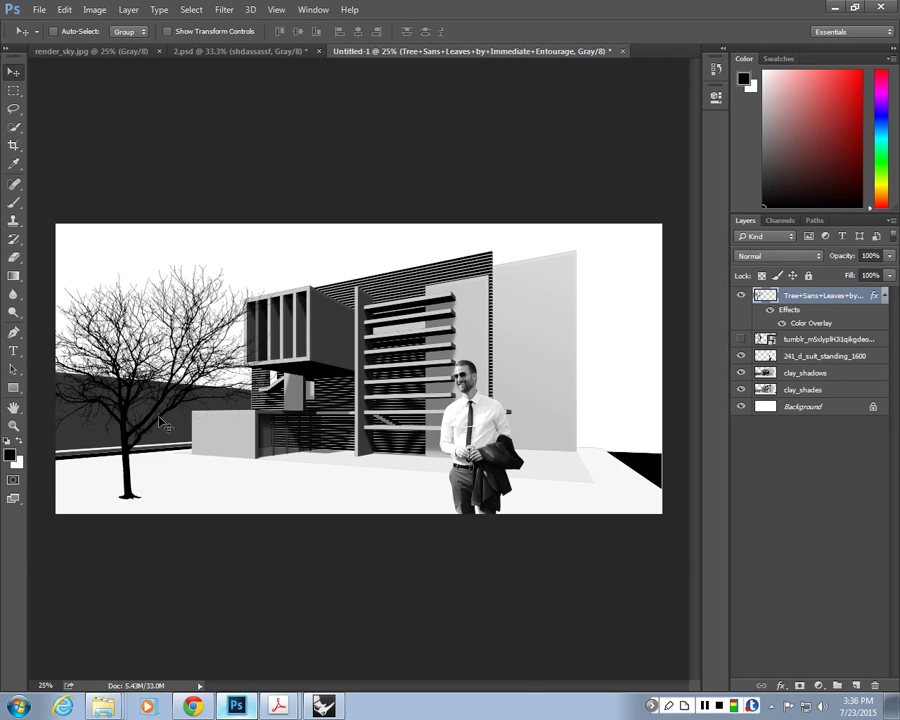
Duplicate the leafless tree layer within the Untitled-1 document under its default copy name
key(ctrl+plus)
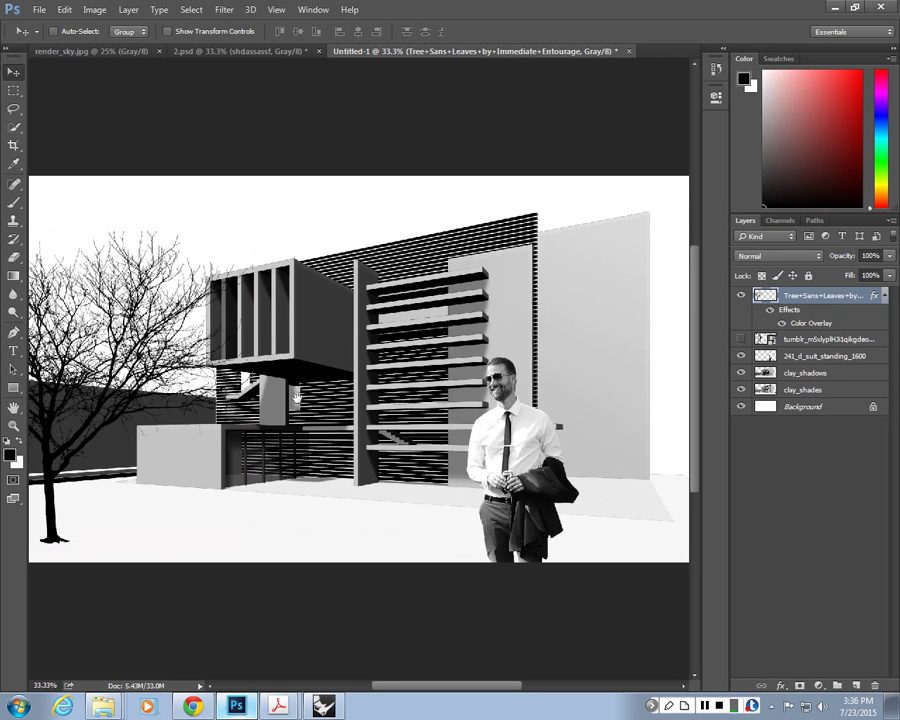
drag(296, 397, 391, 397)
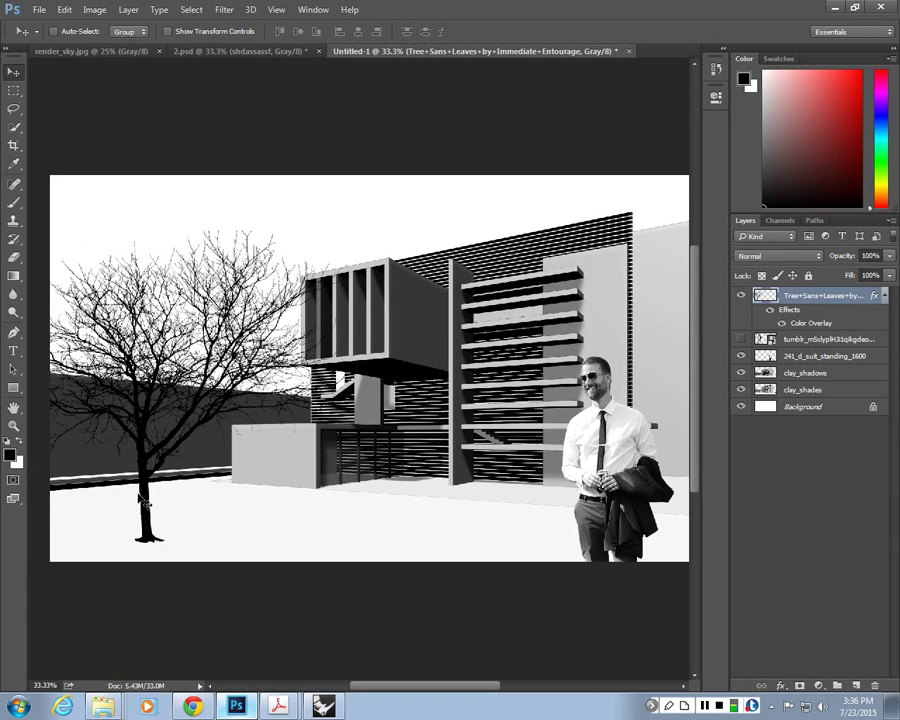
right_click(813, 300)
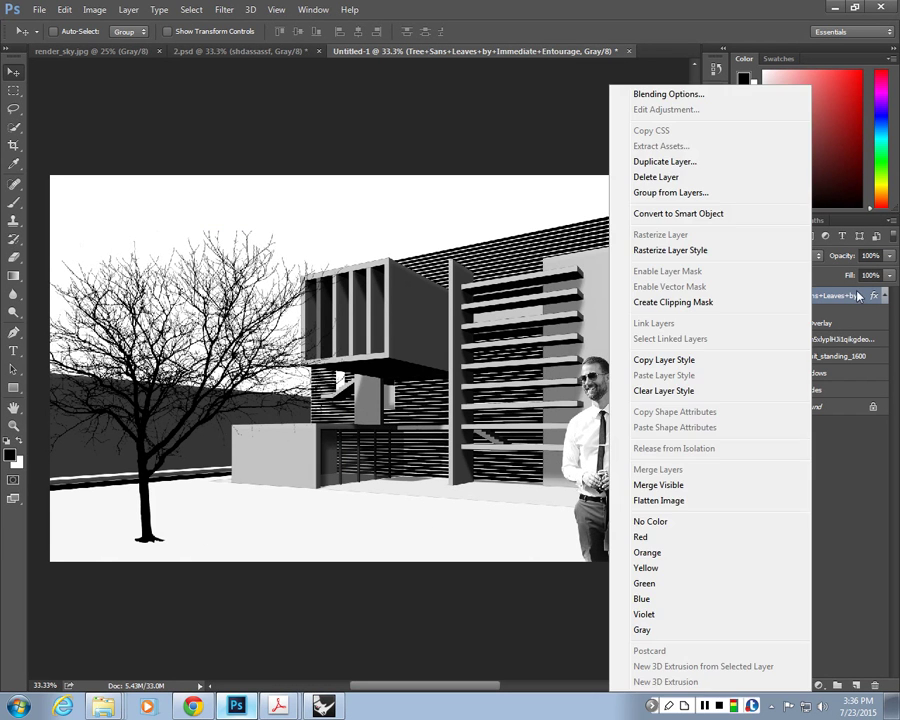
click(670, 165)
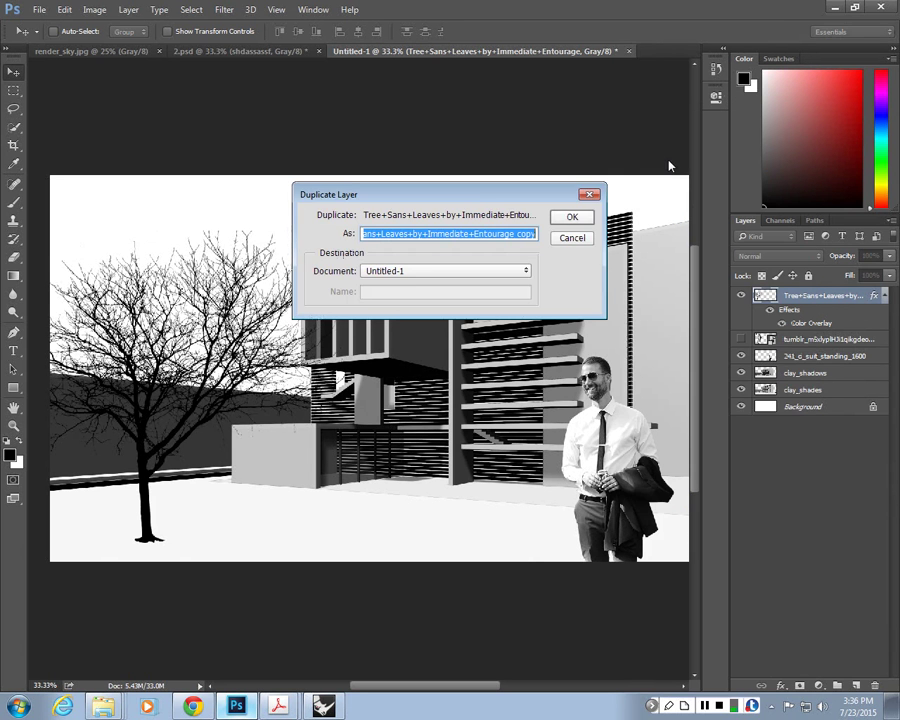
key(Return)
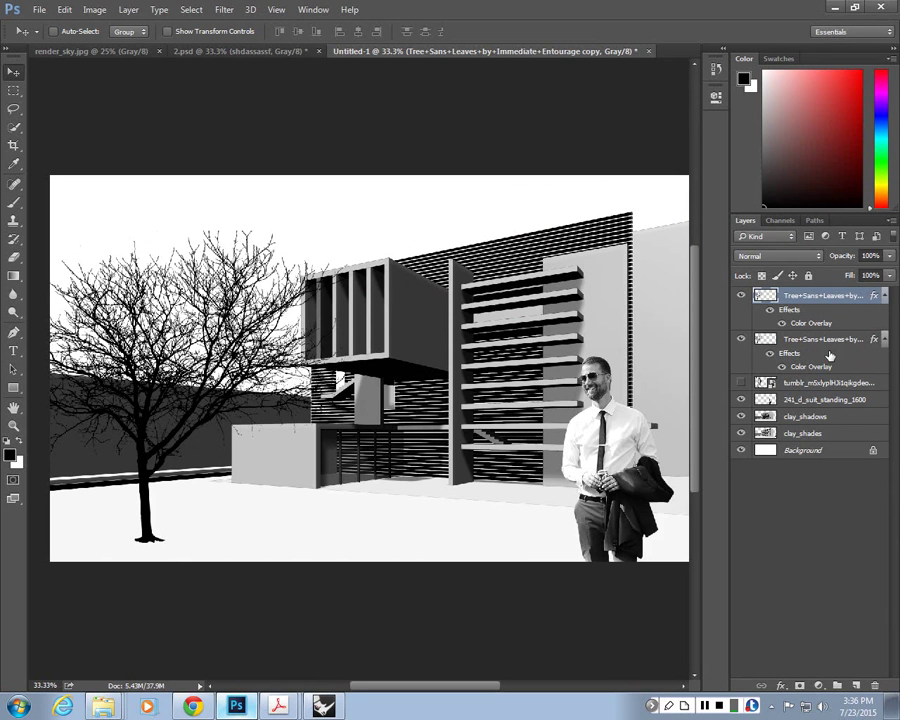
Check the original tree layer's visibility and examine the Color Overlay settings of the tree copy
click(740, 340)
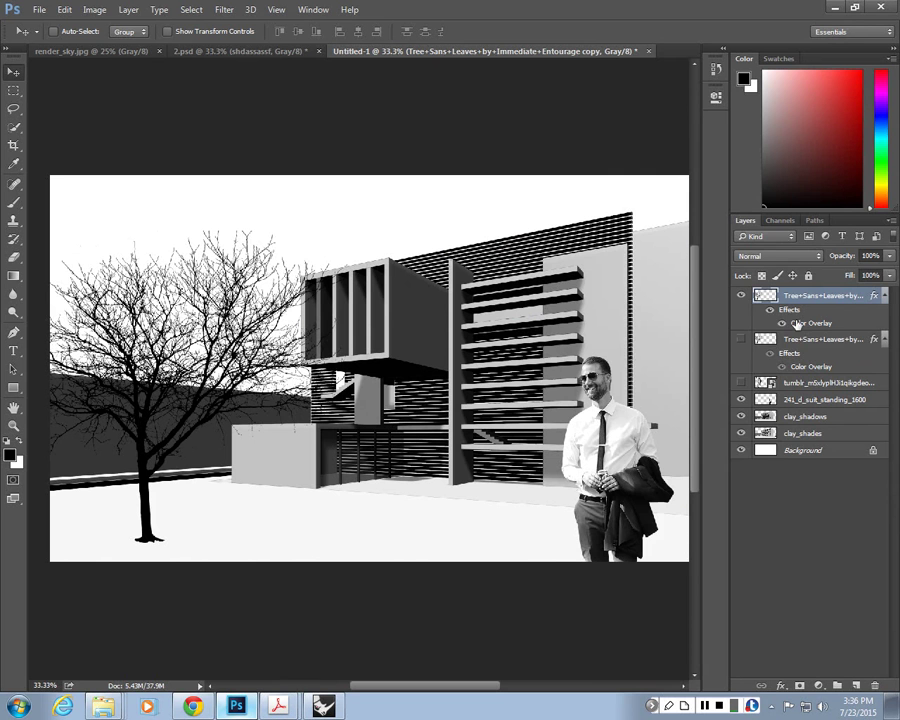
right_click(810, 296)
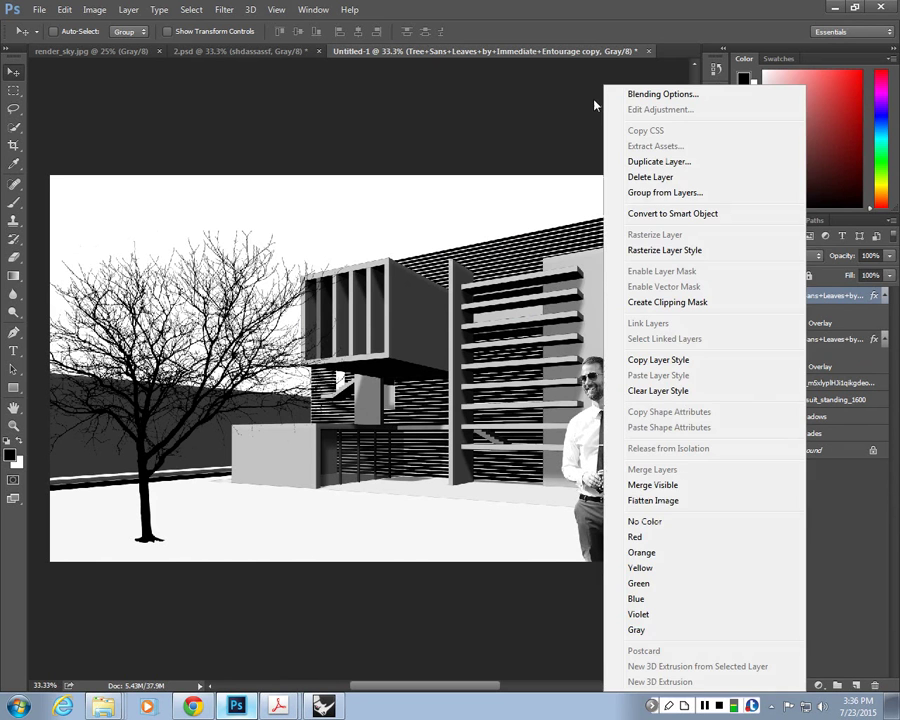
click(662, 94)
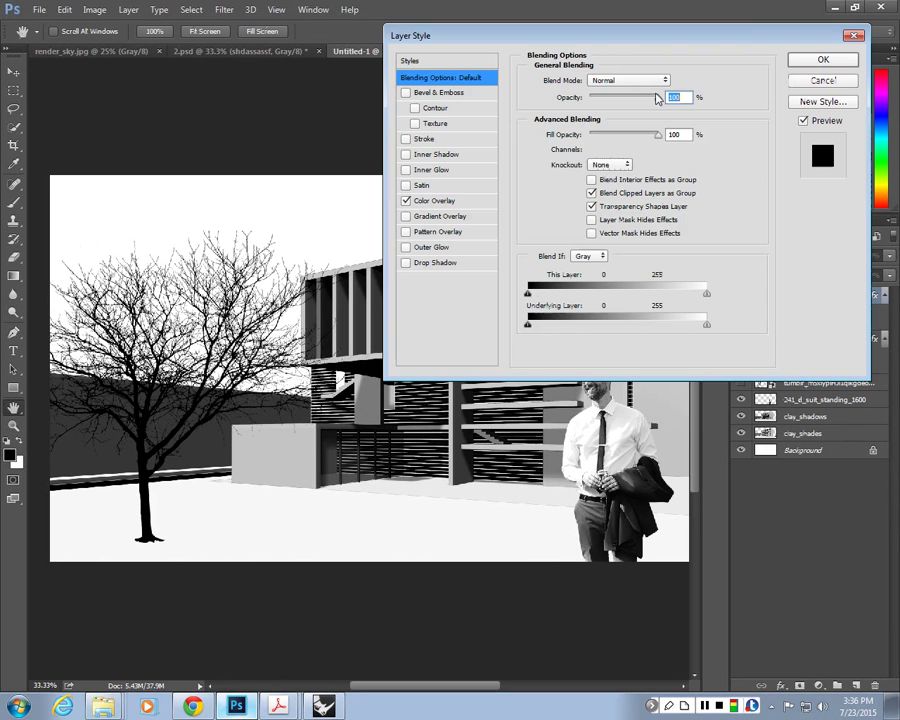
click(433, 202)
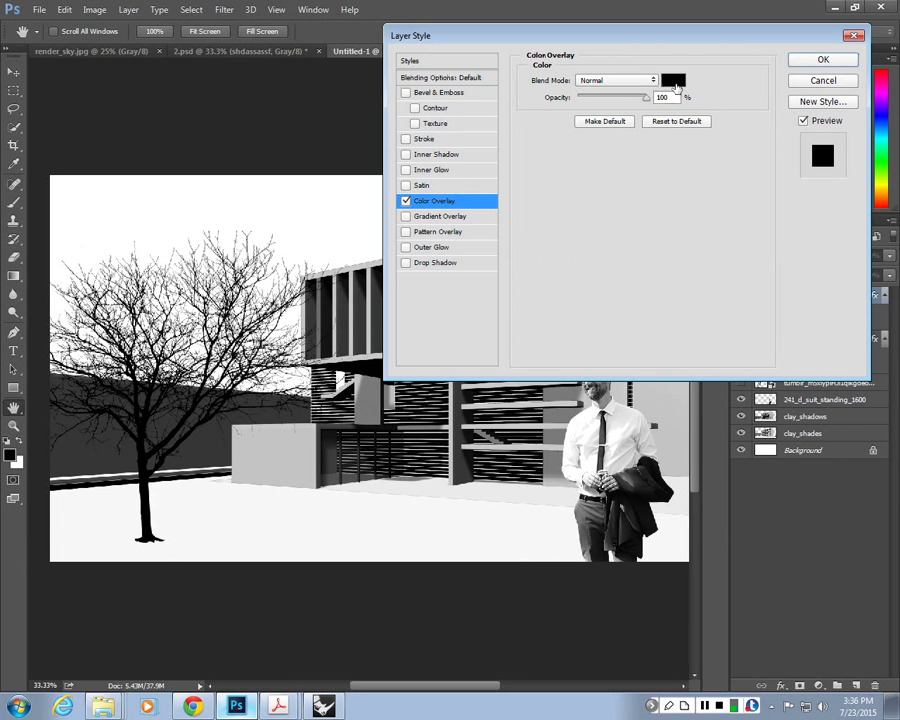
click(855, 37)
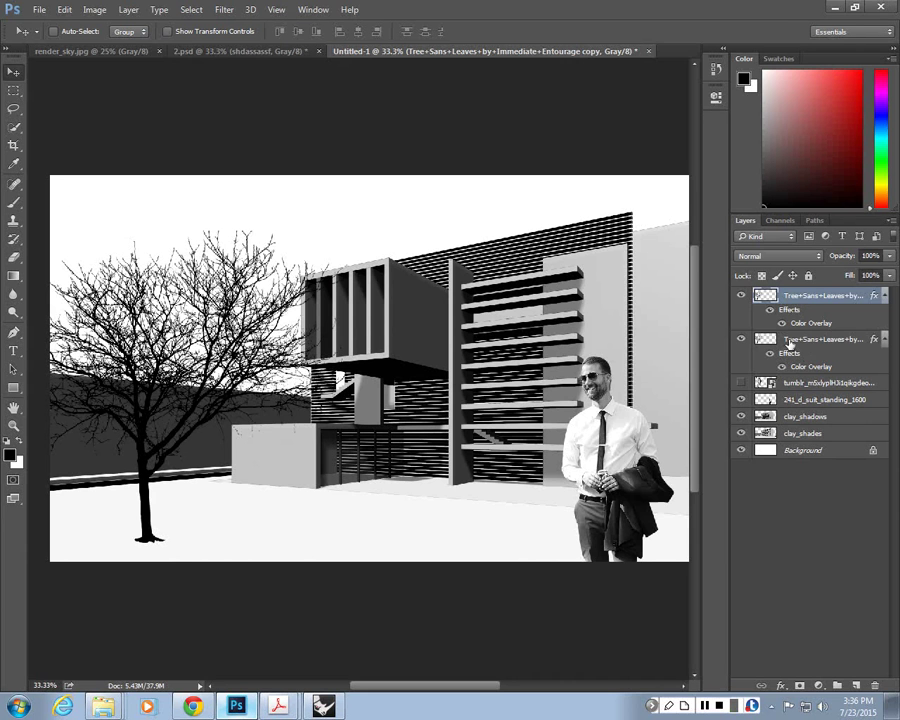
click(790, 343)
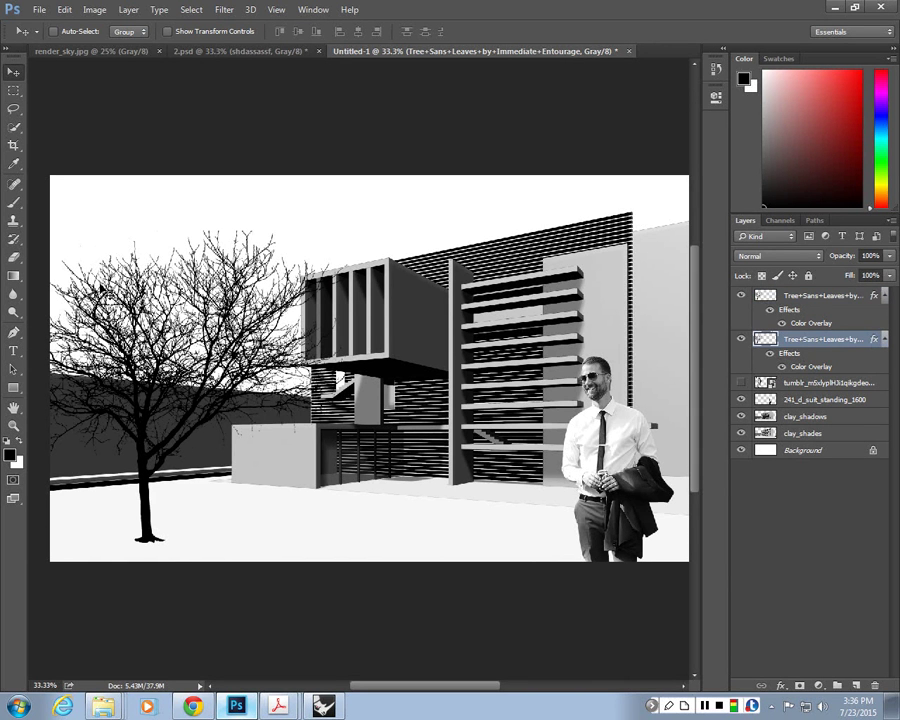
click(66, 9)
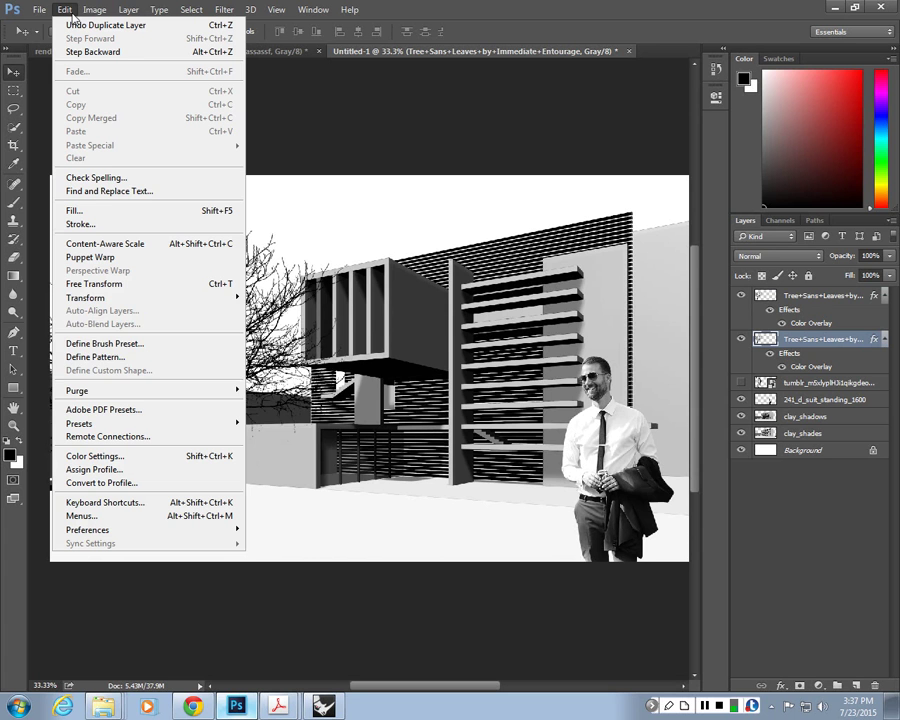
mouse_move(88, 298)
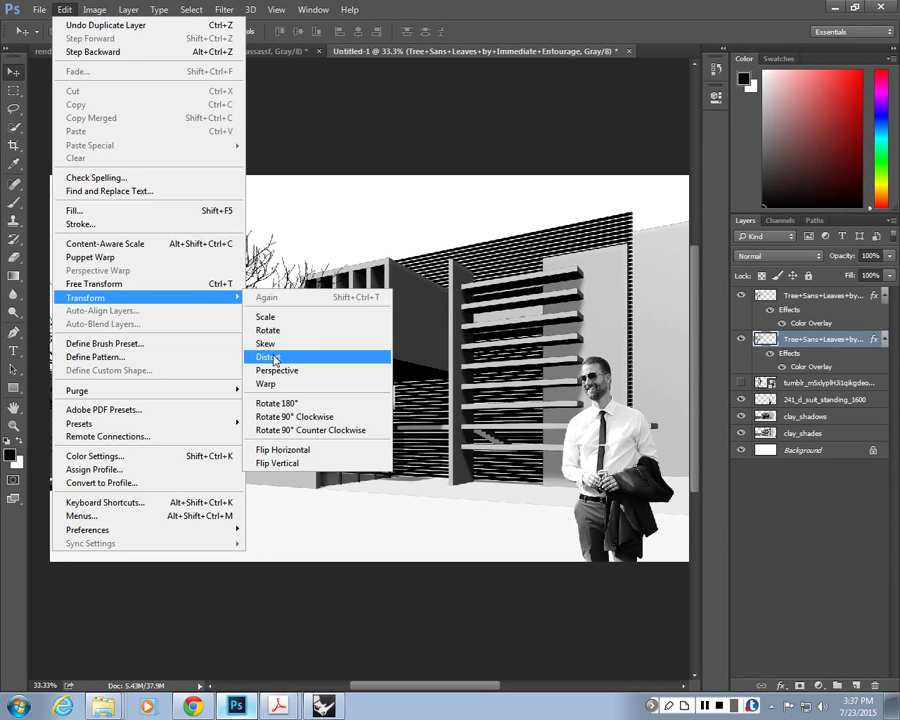
click(850, 538)
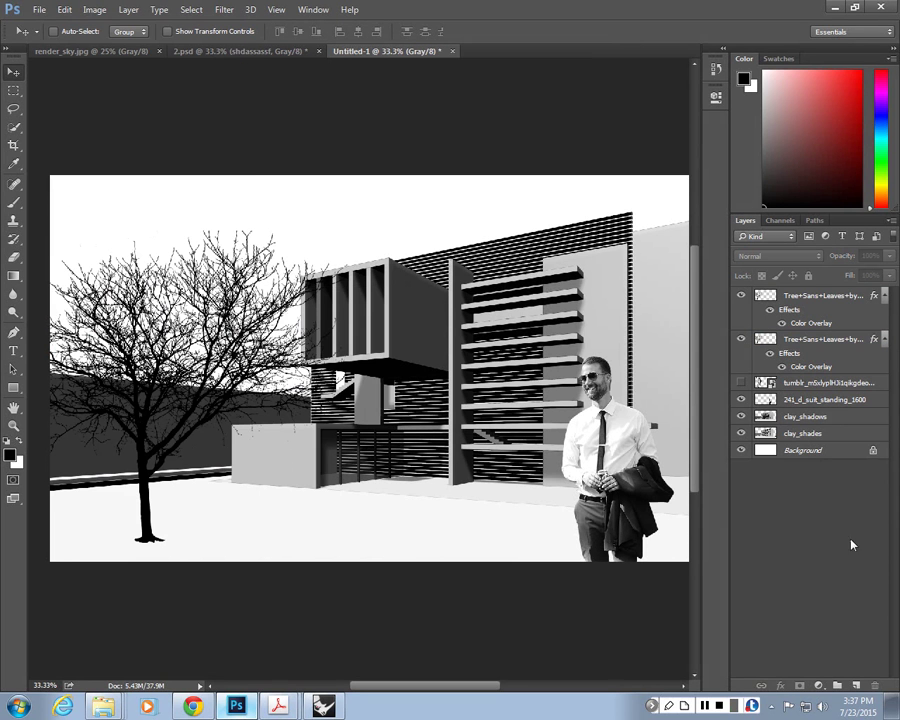
click(743, 341)
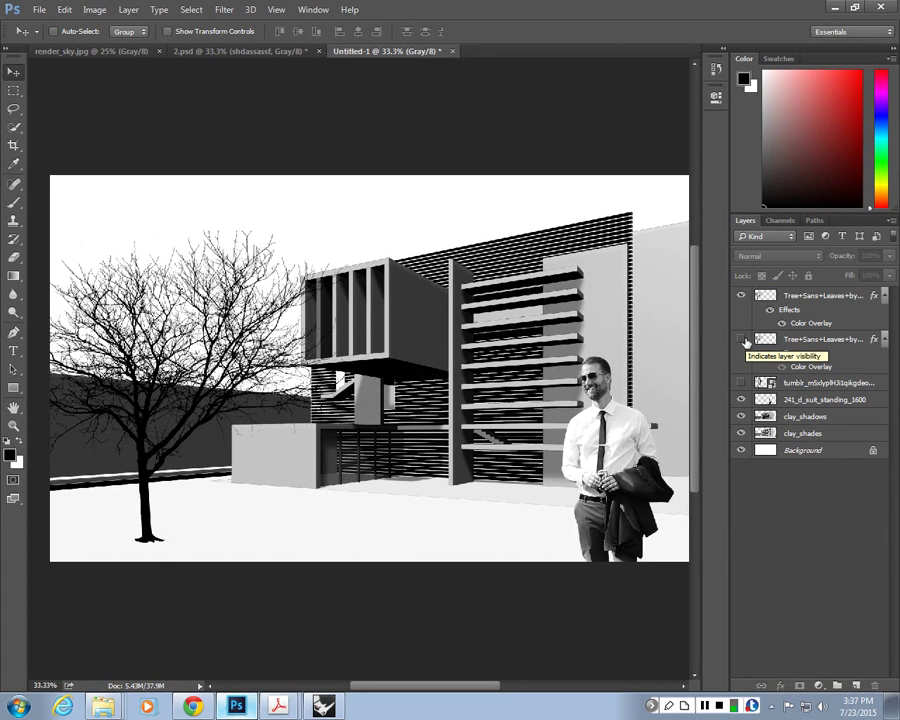
click(741, 341)
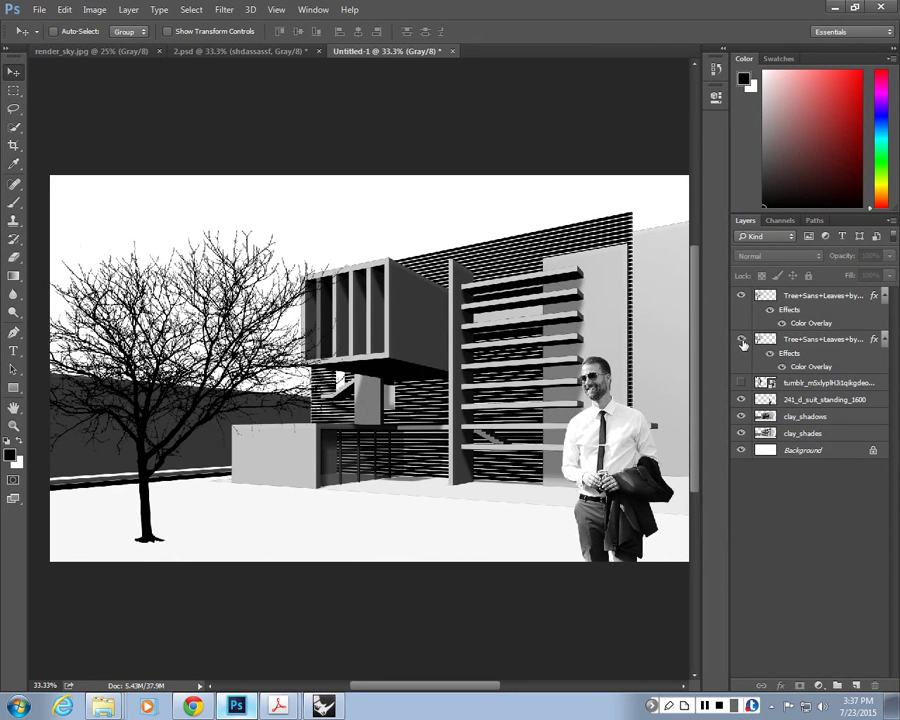
Delete the lower of the two tree layers and select the remaining tree layer
right_click(811, 311)
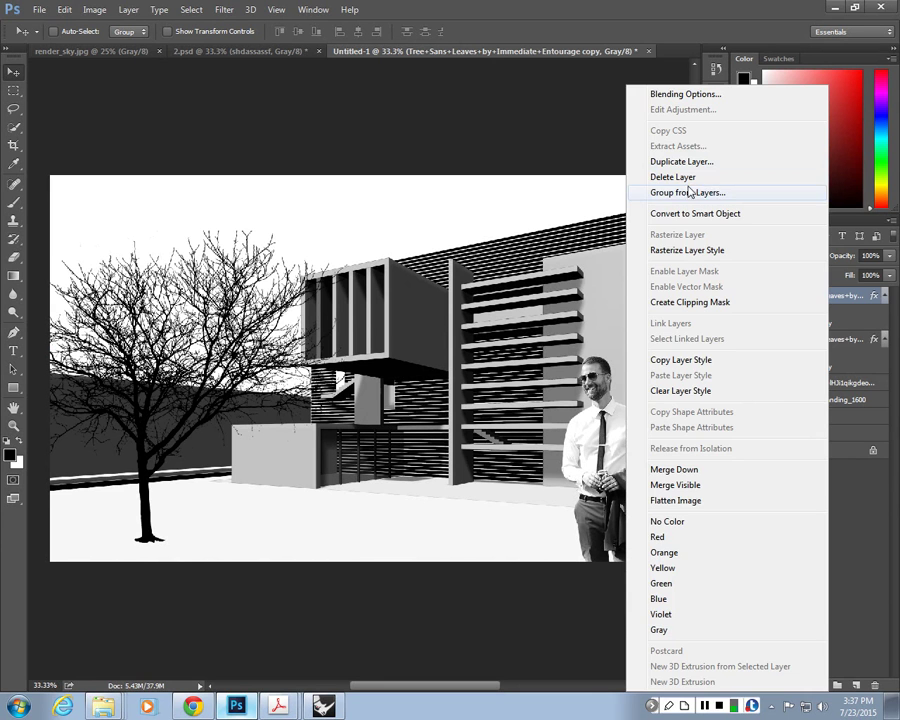
key(Escape)
drag(808, 345, 876, 686)
click(811, 297)
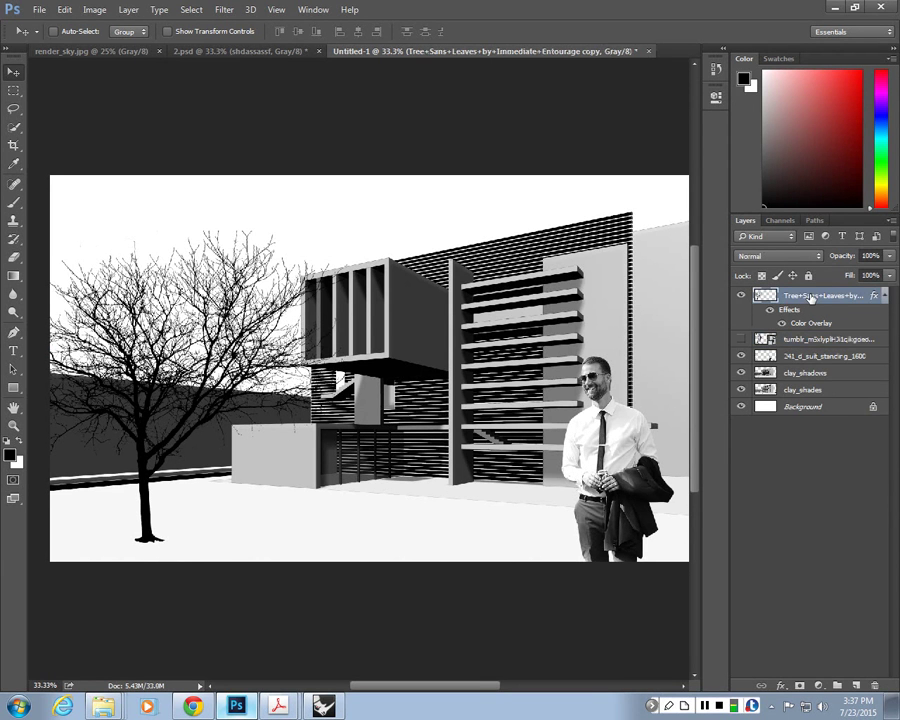
Duplicate the leafless tree directly on the canvas and align the copy exactly over the original tree
alt+drag(129, 265, 178, 265)
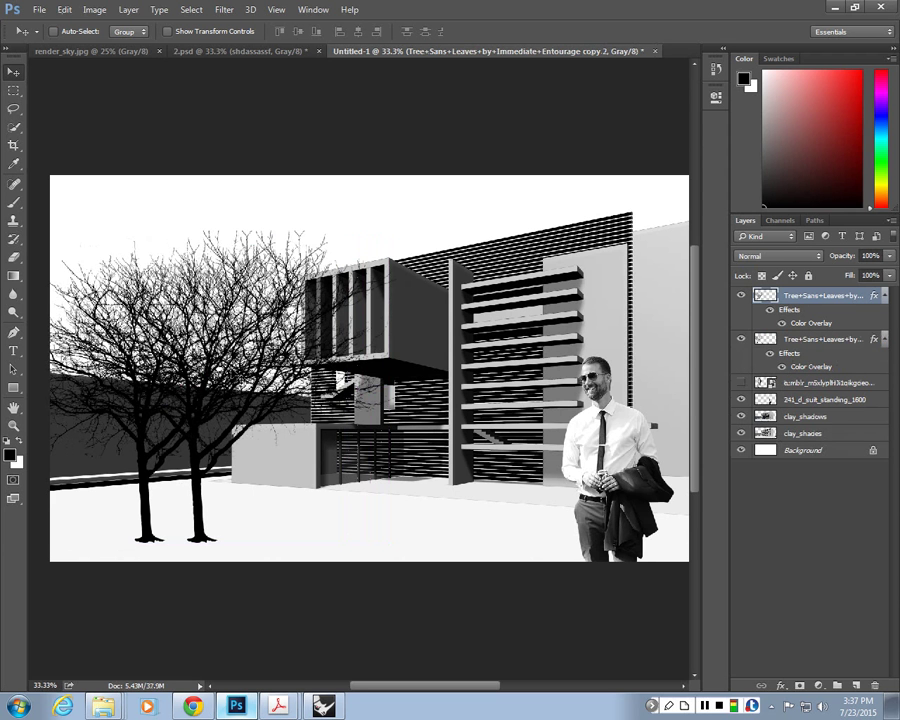
drag(185, 265, 132, 265)
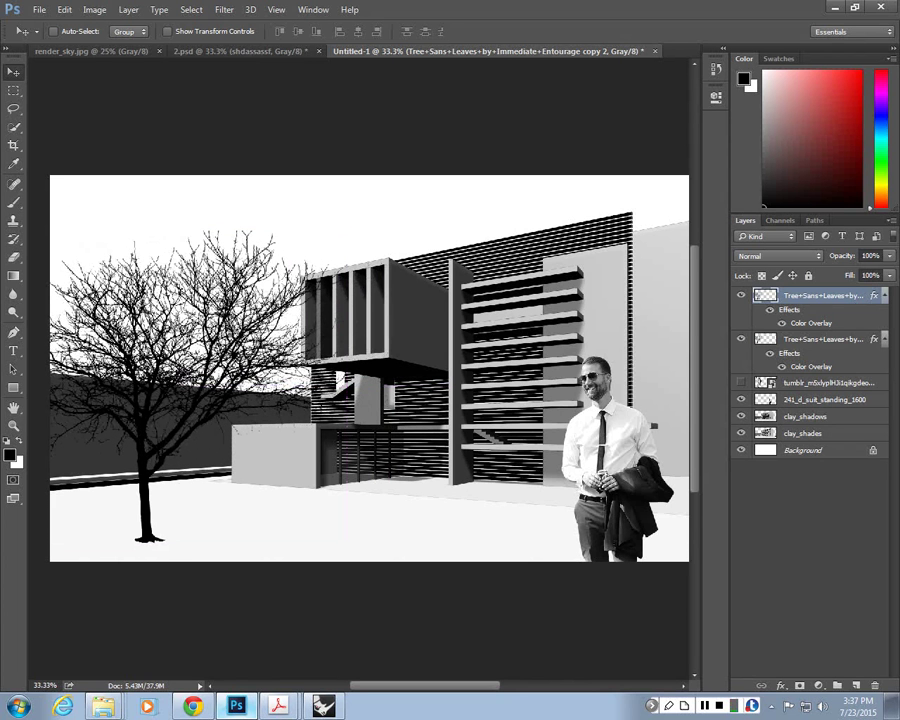
Distort the lower tree copy into a flattened, slanted ground shadow, keeping its base at the trunk
click(806, 351)
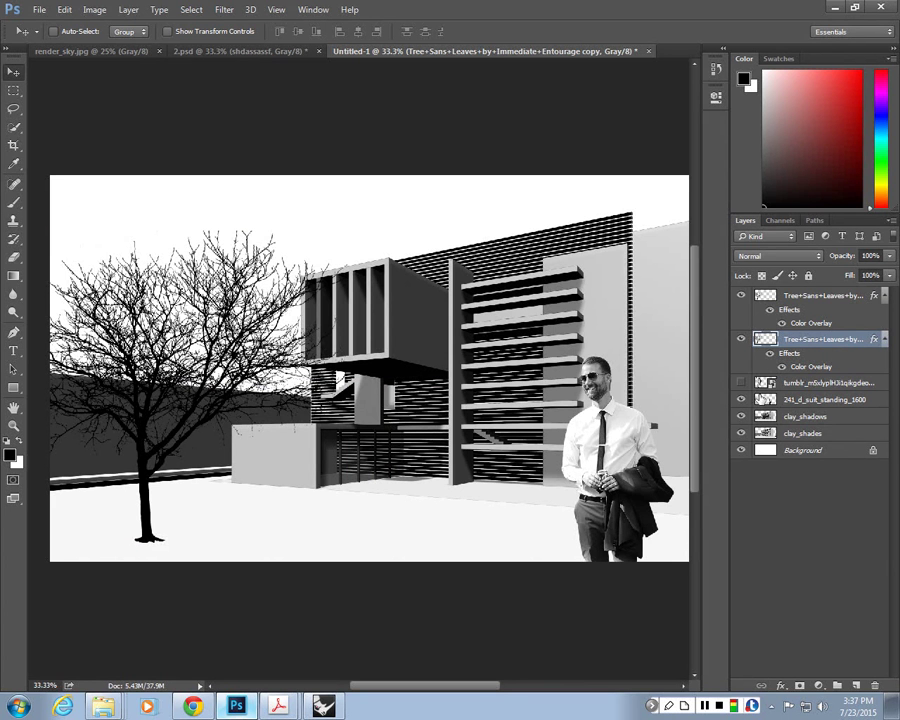
click(741, 295)
click(741, 295)
click(64, 9)
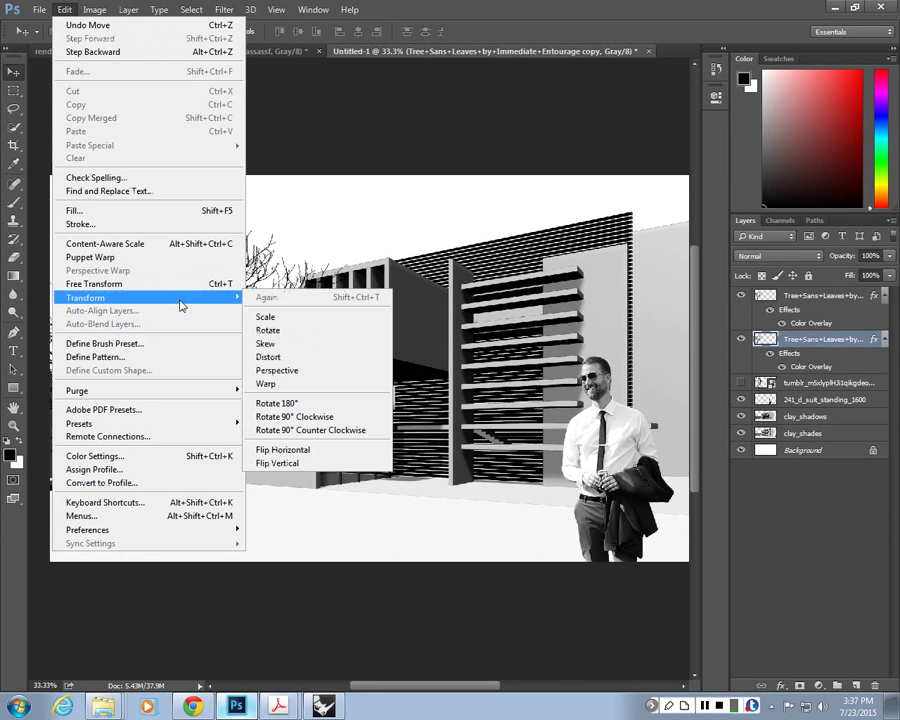
click(279, 358)
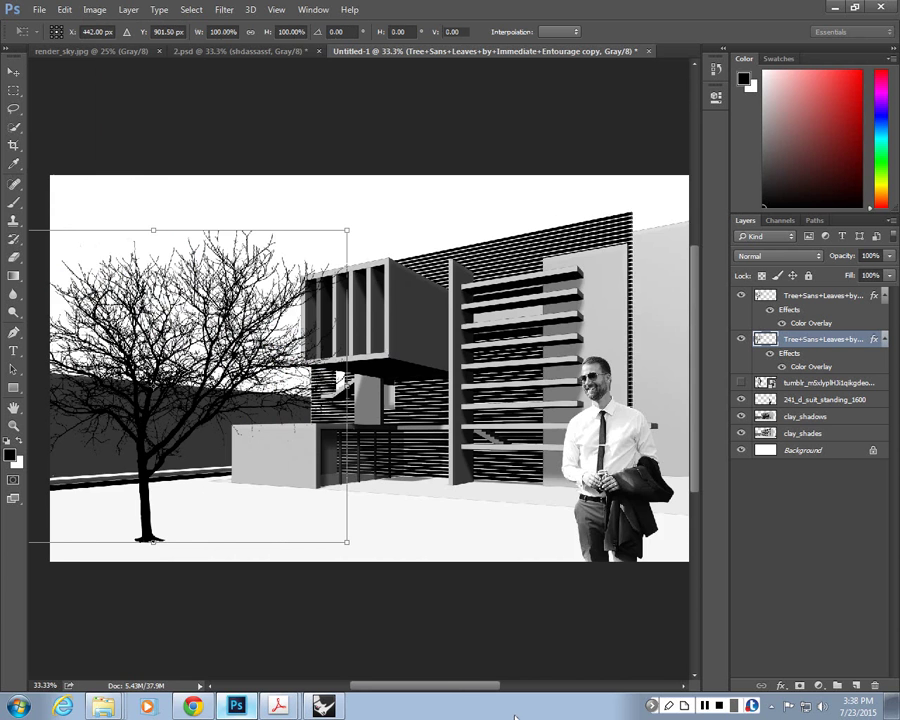
drag(477, 686, 449, 686)
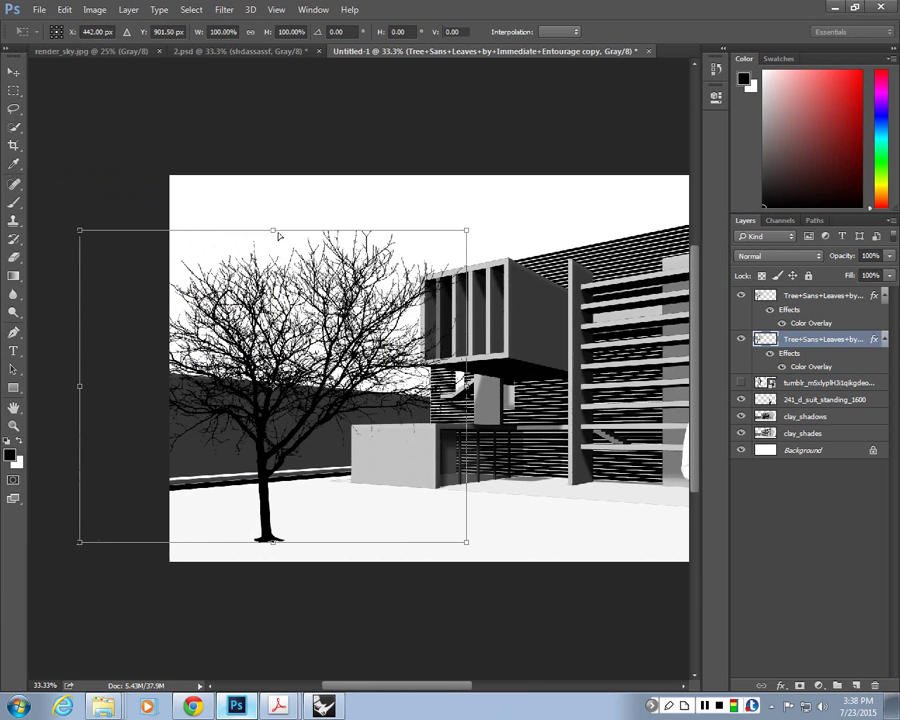
drag(276, 232, 308, 484)
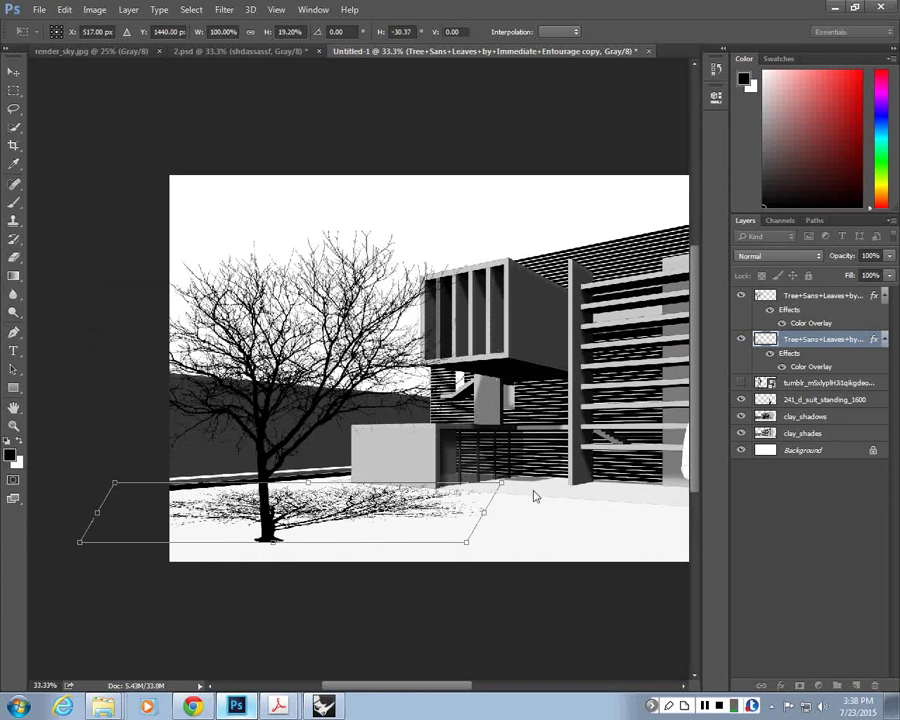
Taper the far corners of the flattened tree shadow, align its base with the trunk, and apply the distortion
drag(500, 484, 445, 493)
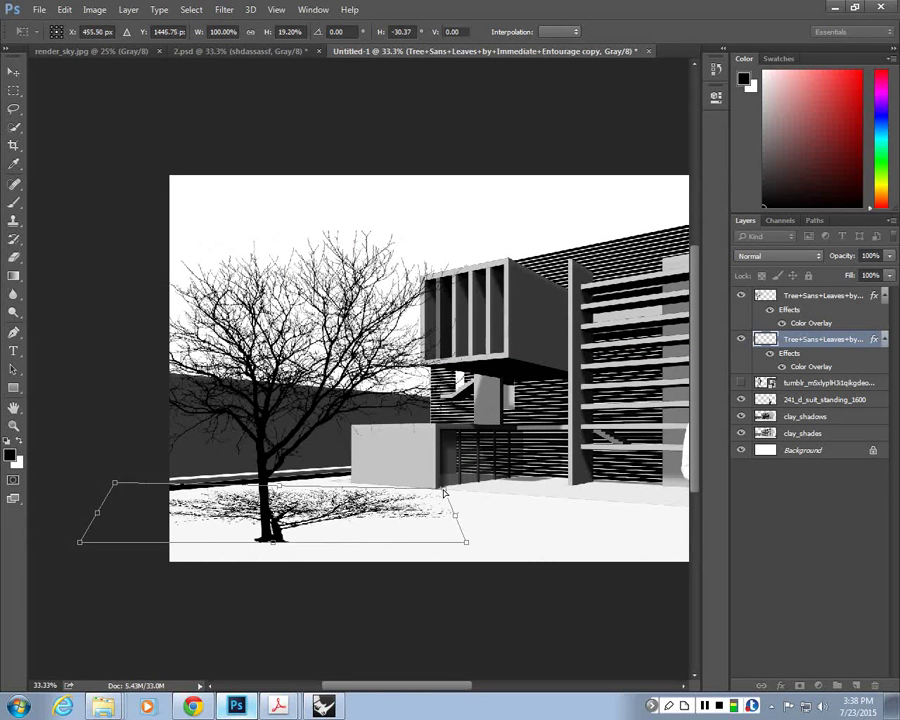
drag(115, 483, 182, 494)
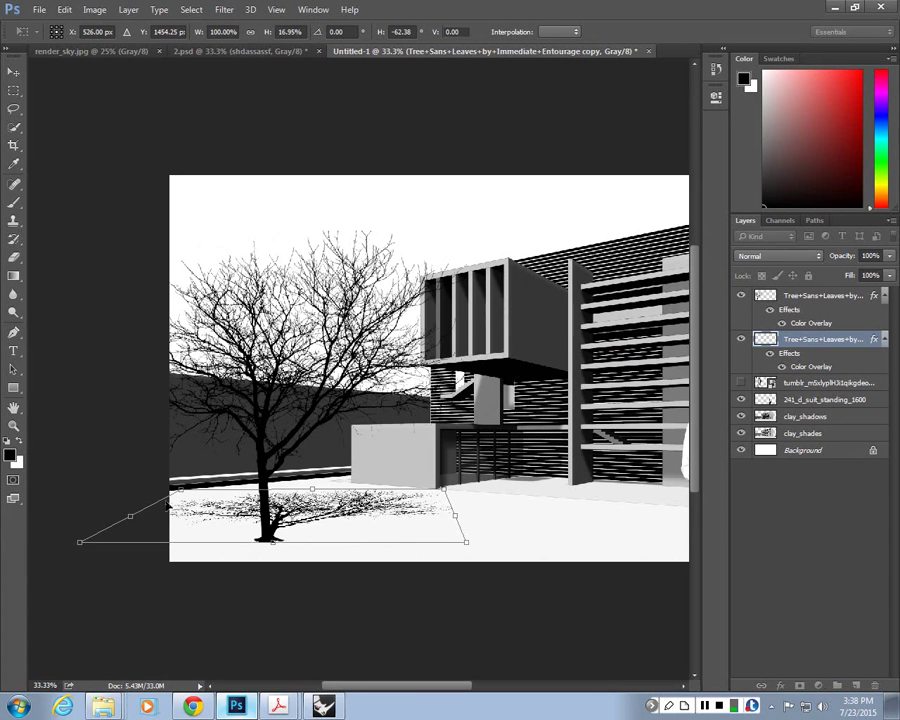
drag(182, 494, 194, 489)
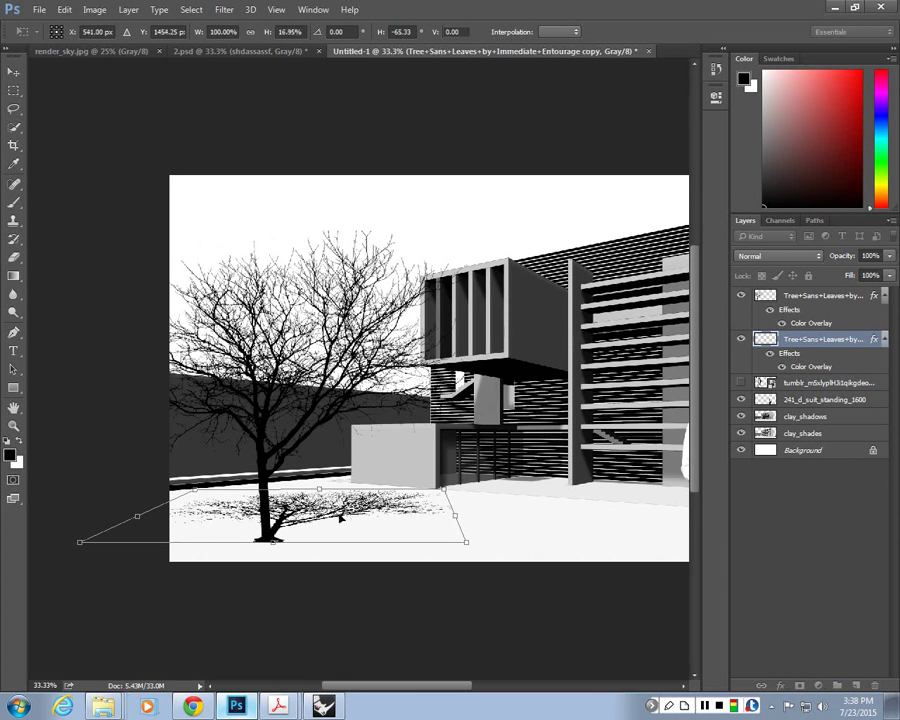
drag(445, 490, 436, 492)
drag(440, 536, 441, 531)
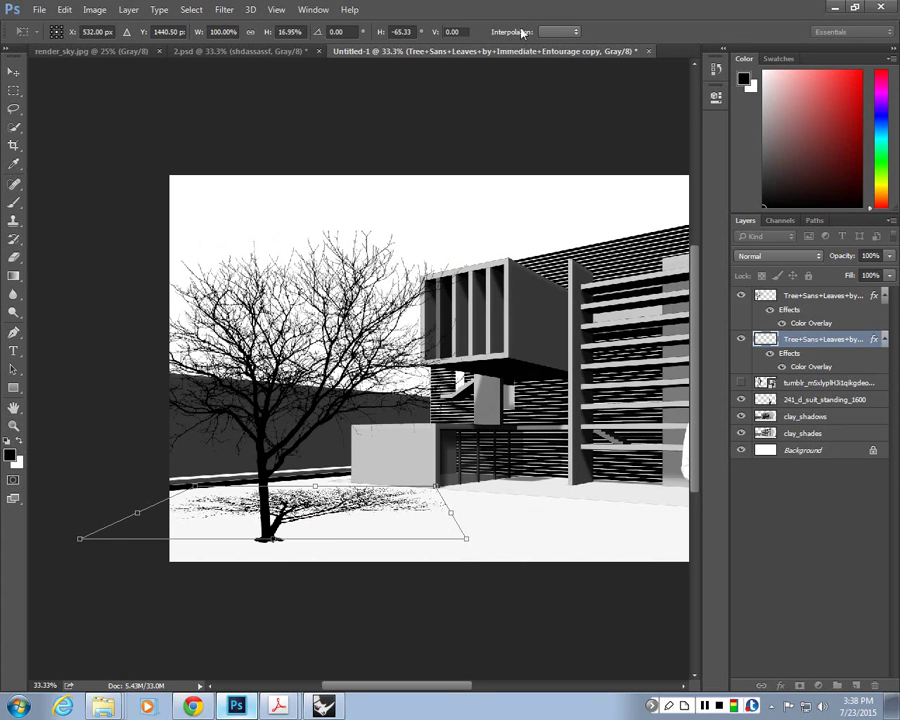
key(Return)
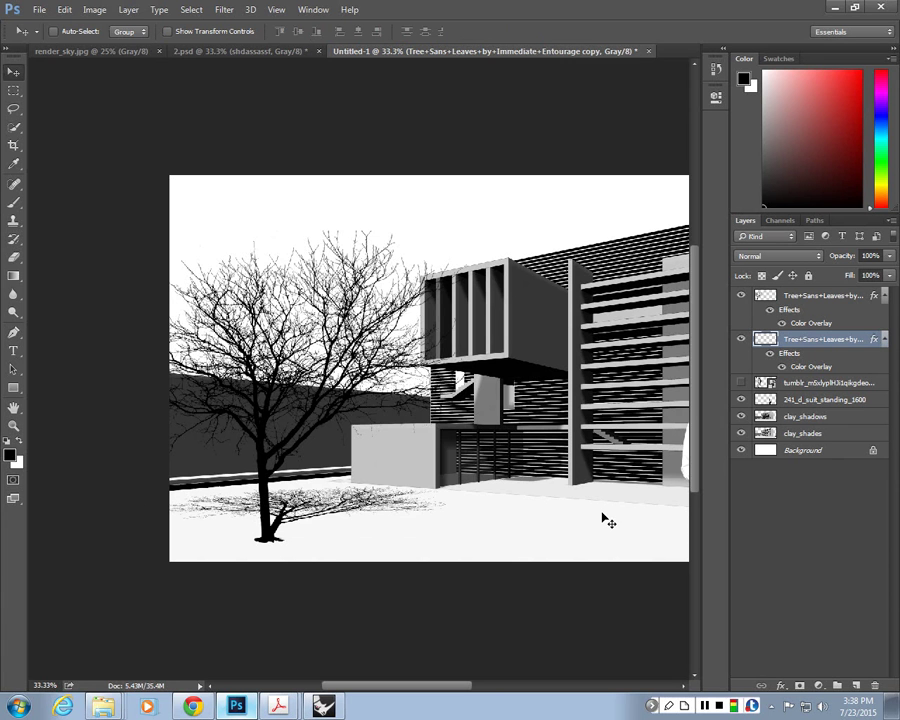
drag(455, 697, 478, 695)
drag(172, 519, 178, 522)
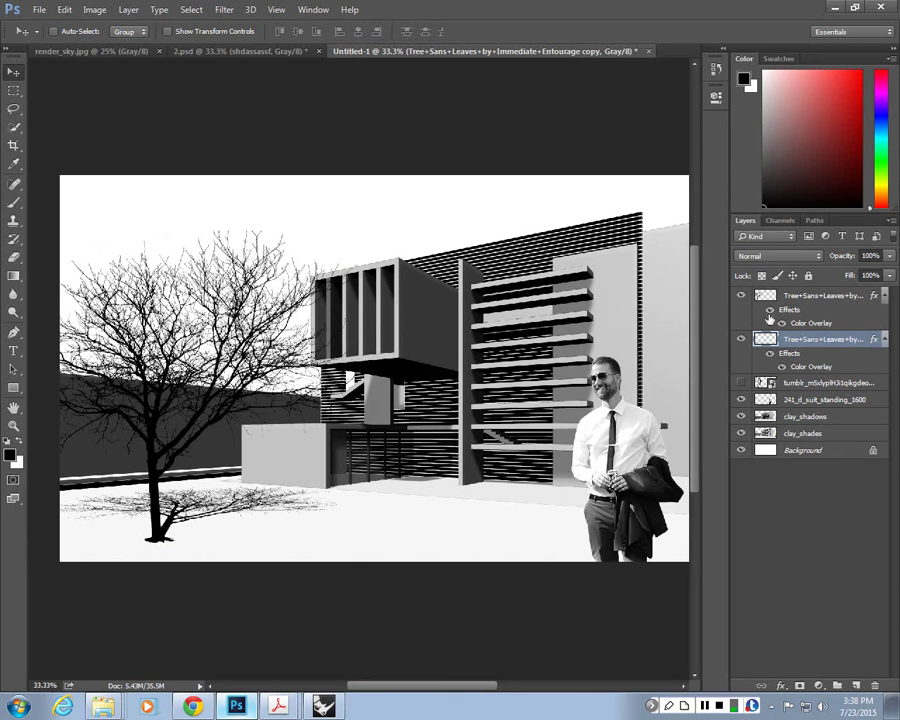
Set the tree shadow layer's opacity to 50%
drag(871, 255, 799, 246)
text(50)
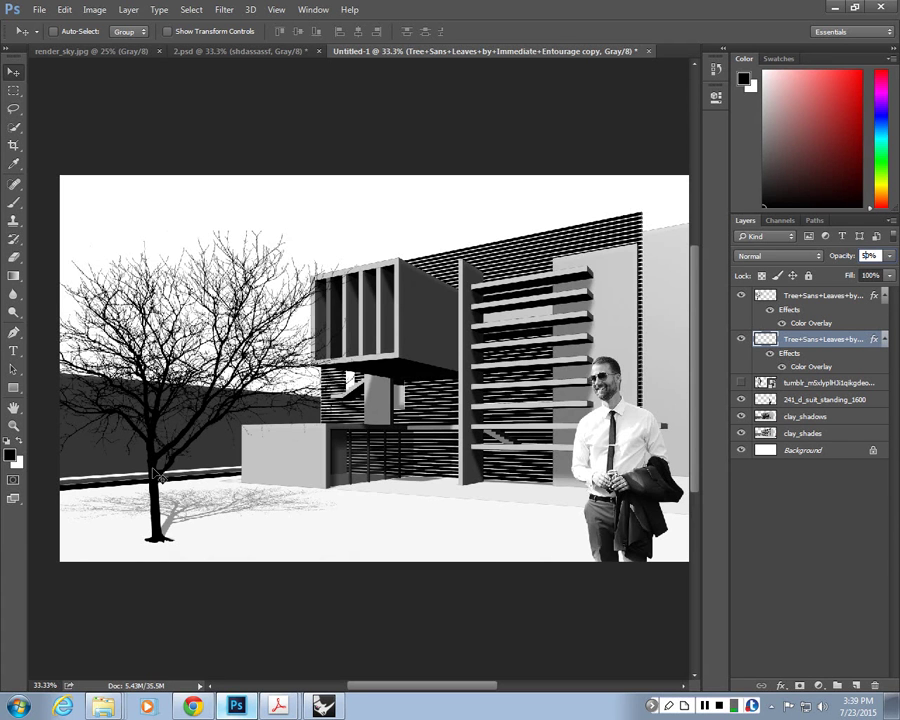
key(ctrl+minus)
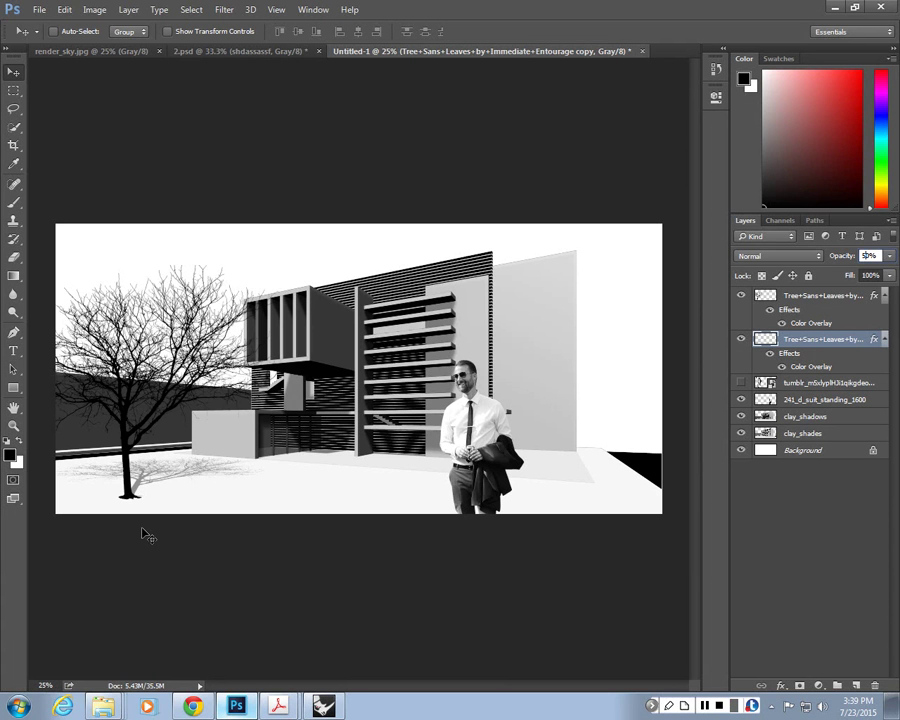
key(Return)
key(Return)
key(Return)
Select the tree and shadow layers together, try them nearer the building, and move them back to their original place
drag(796, 340, 875, 626)
shift+click(810, 295)
drag(168, 398, 186, 421)
key(shift+Down)
key(shift+Left)
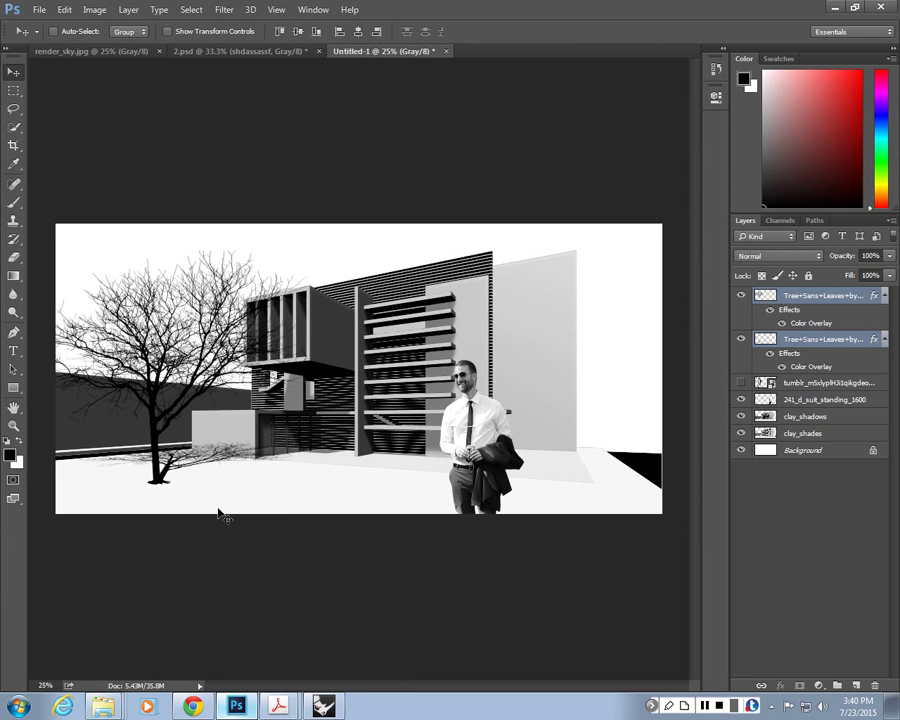
drag(189, 428, 159, 440)
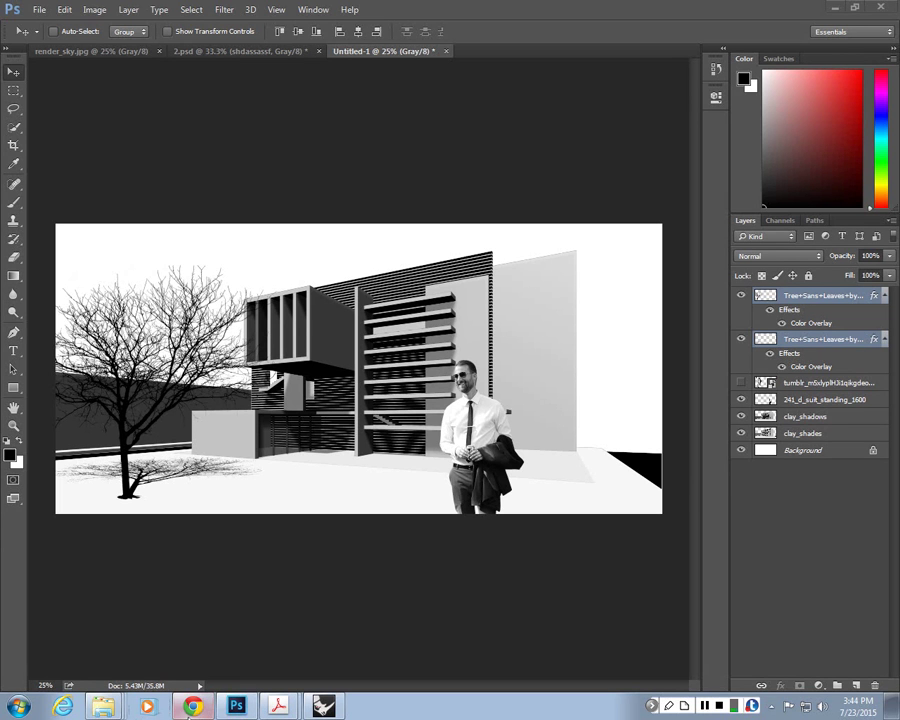
Switch to Chrome and open the Textures folder in the ARCH-6470-C1 resources on T-Square
click(190, 708)
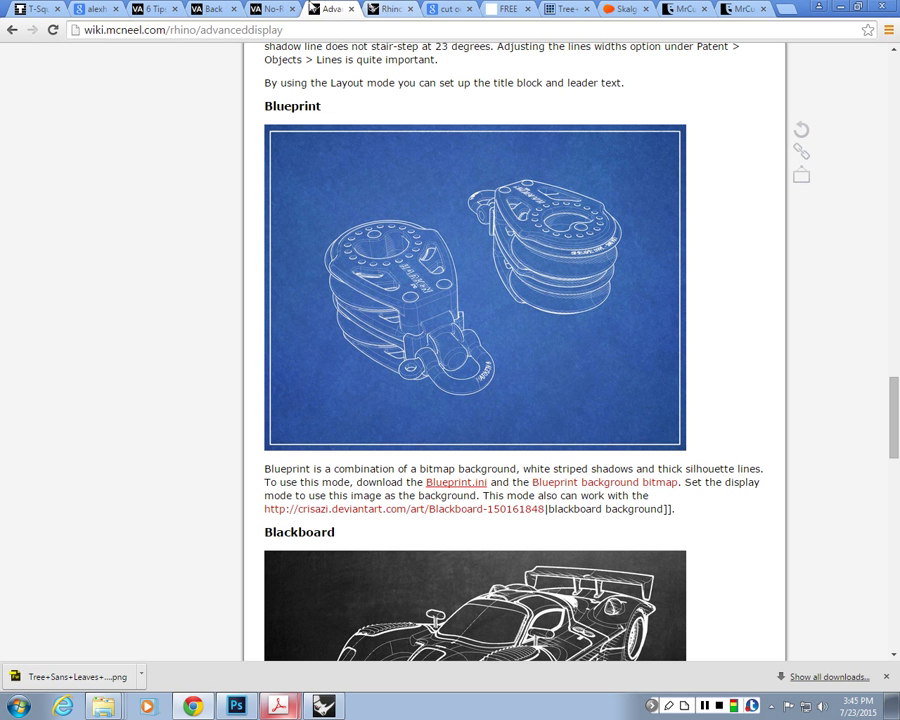
click(208, 8)
click(36, 8)
click(236, 133)
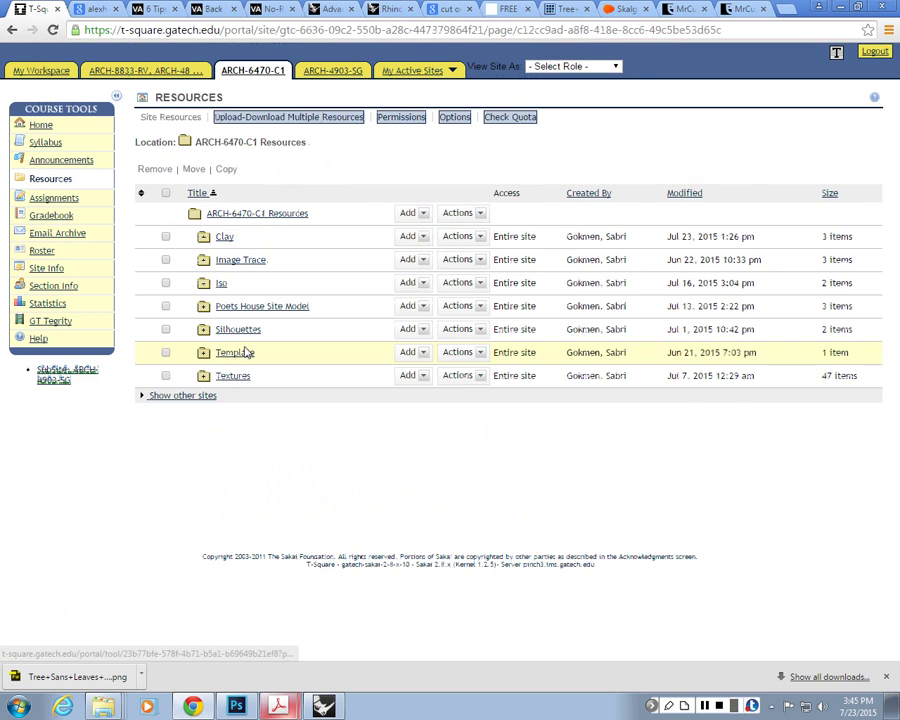
click(242, 376)
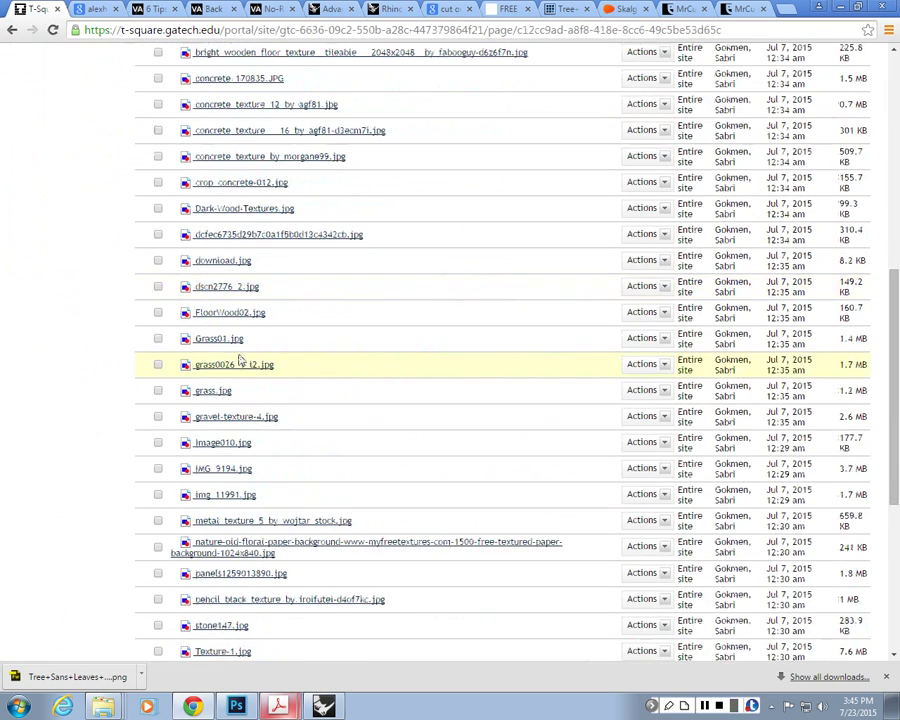
Open the grass0026_1_l2.jpg texture and save it to the Desktop
click(233, 373)
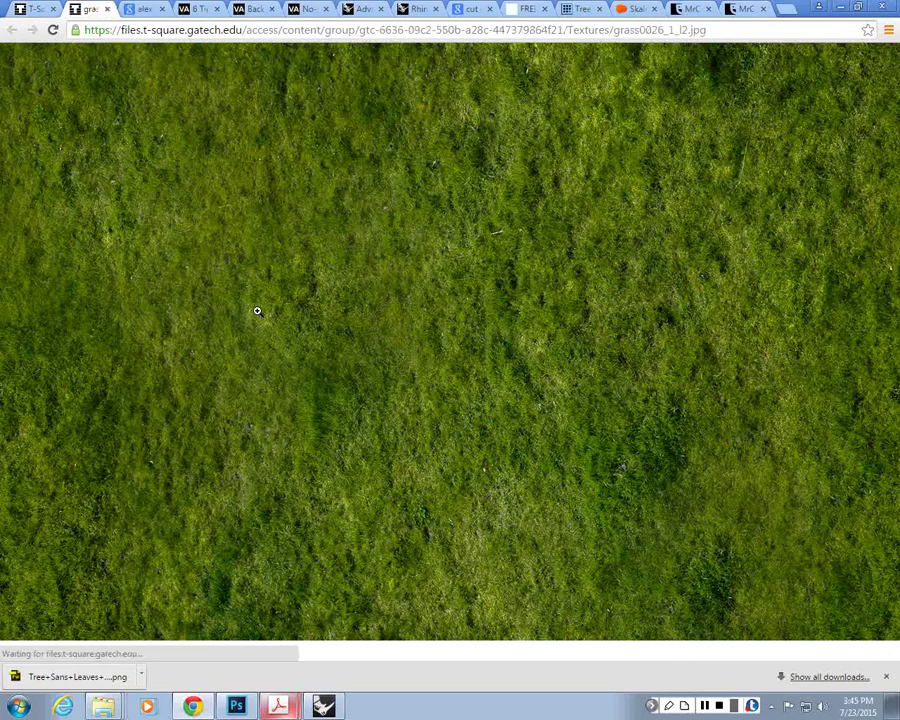
right_click(146, 142)
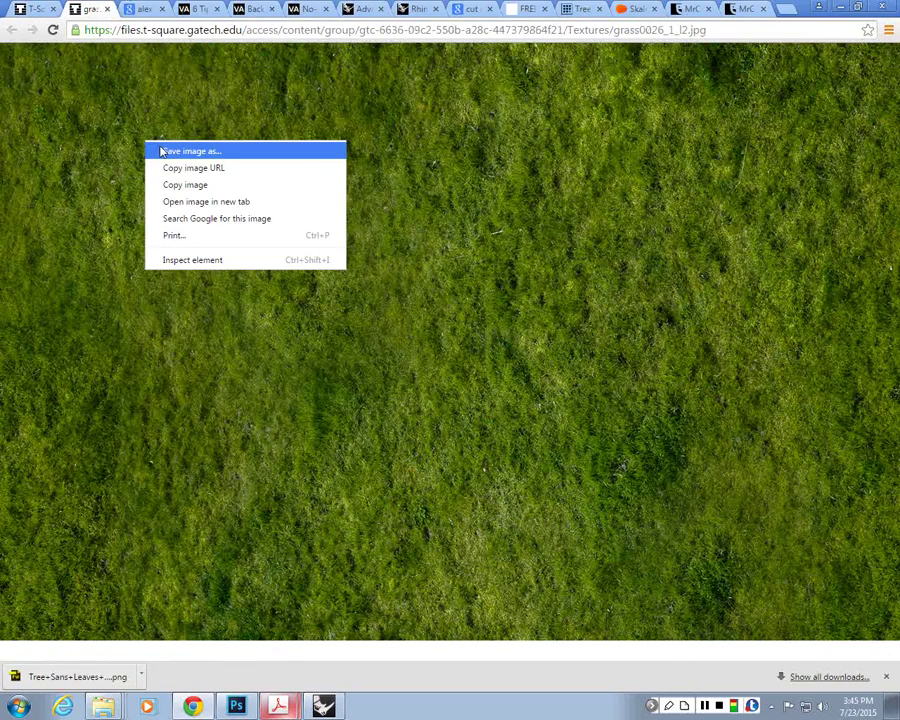
click(160, 150)
key(Return)
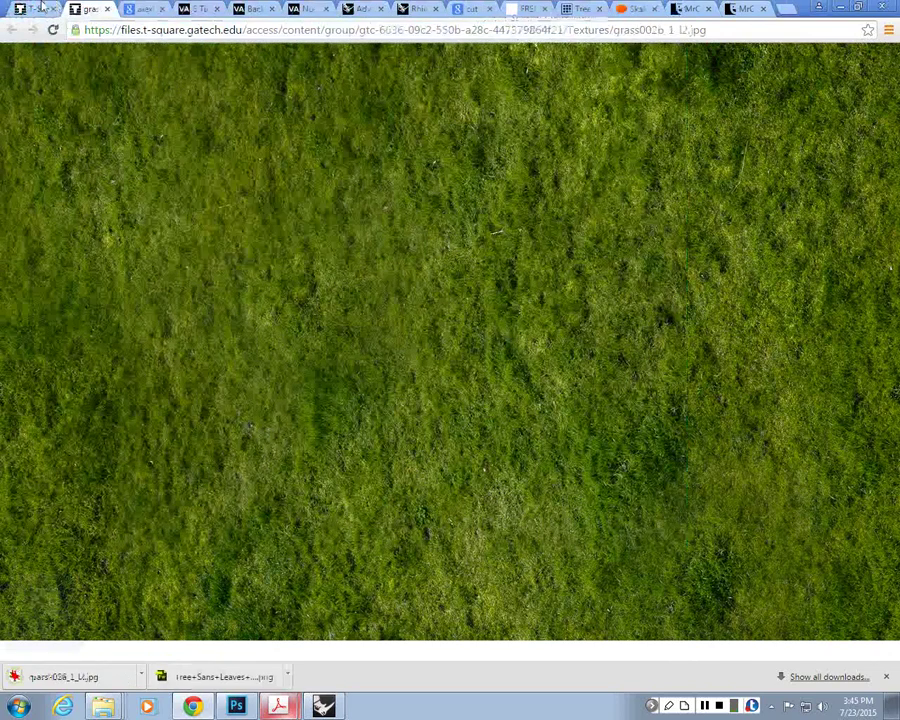
Browse the rest of the texture list and preview the floral paper background and IMG_9194.jpg textures
click(42, 7)
scroll(237, 437, down, 6)
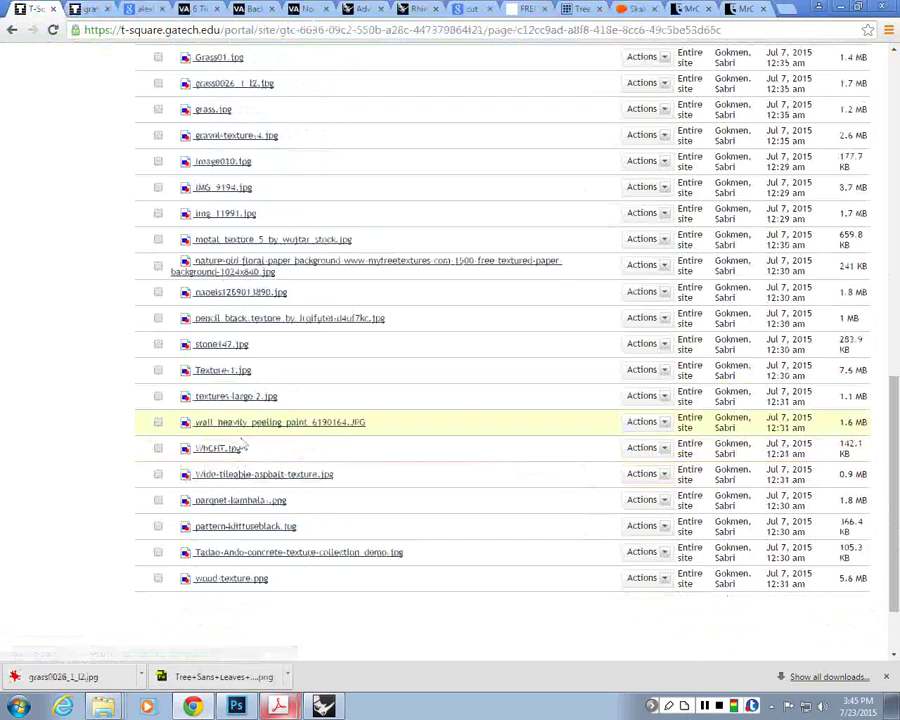
scroll(237, 483, up, 1)
click(236, 342)
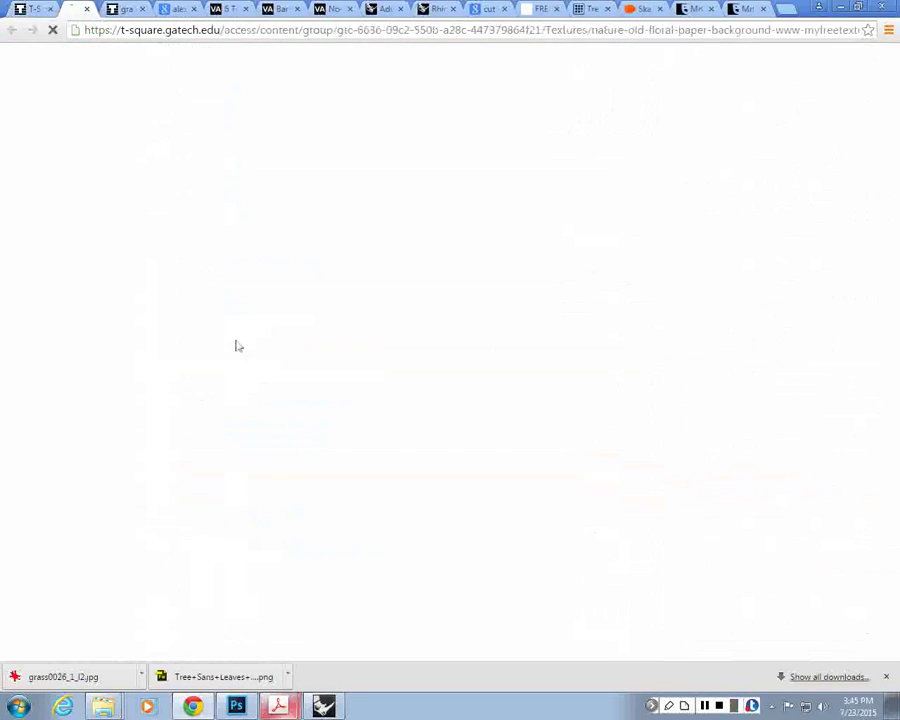
key(ctrl+w)
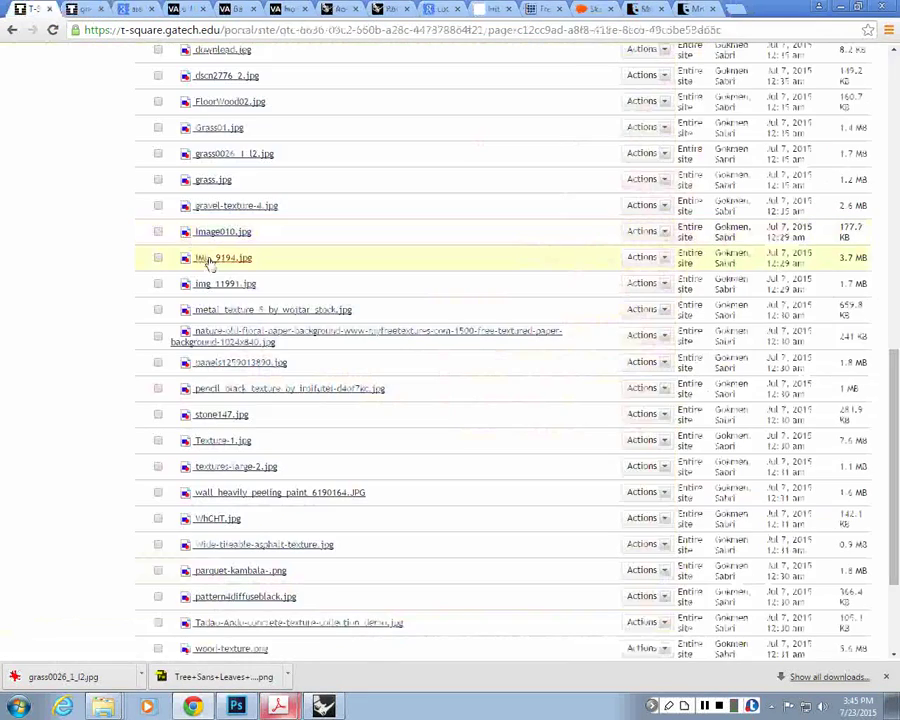
click(258, 258)
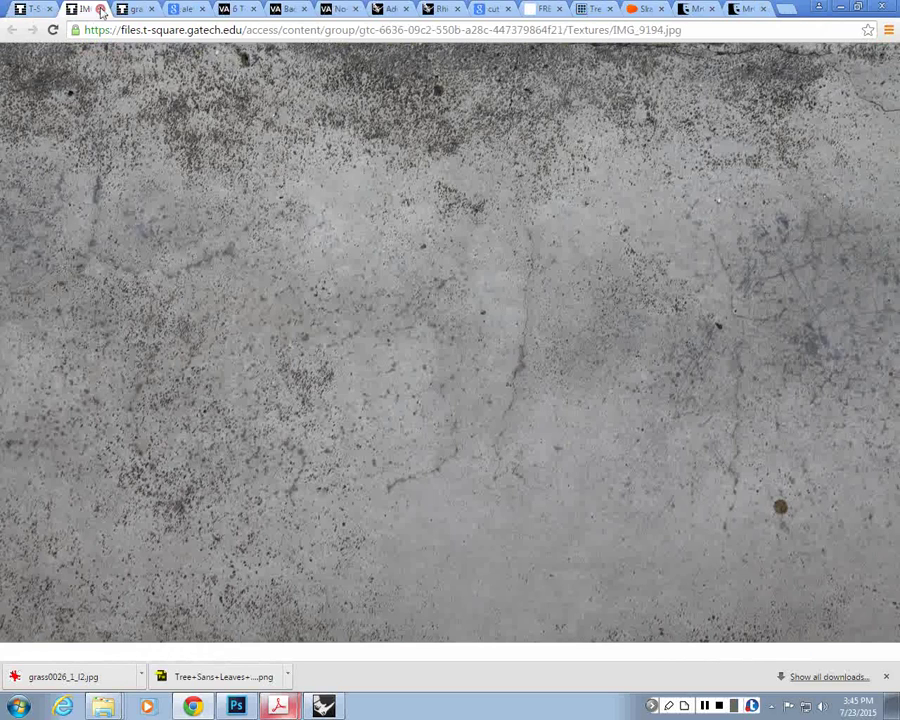
click(100, 9)
click(100, 9)
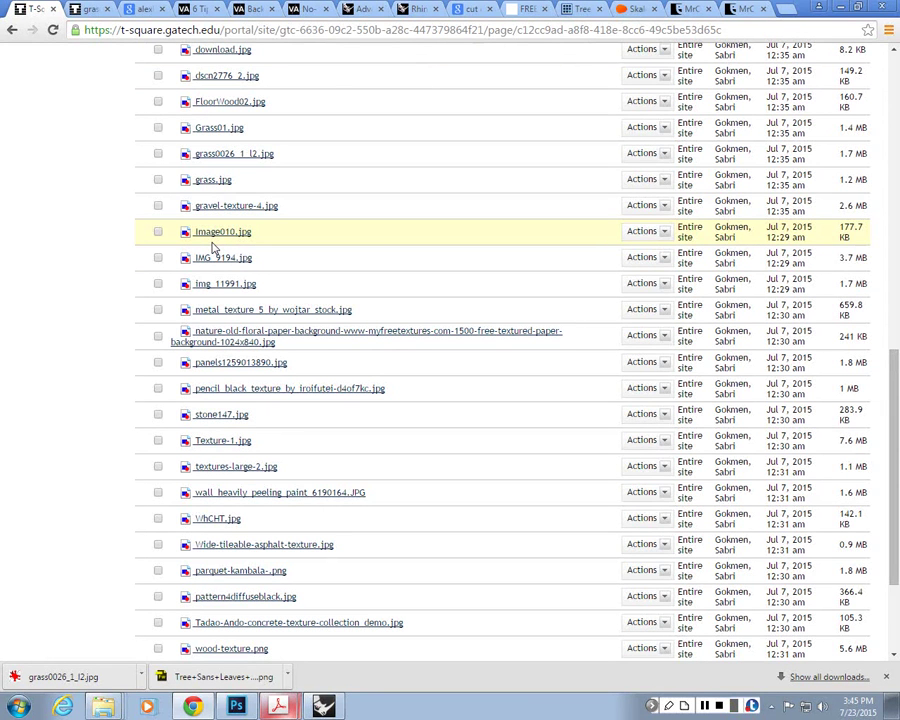
Open the grass.jpg texture and save it to the Desktop
click(214, 181)
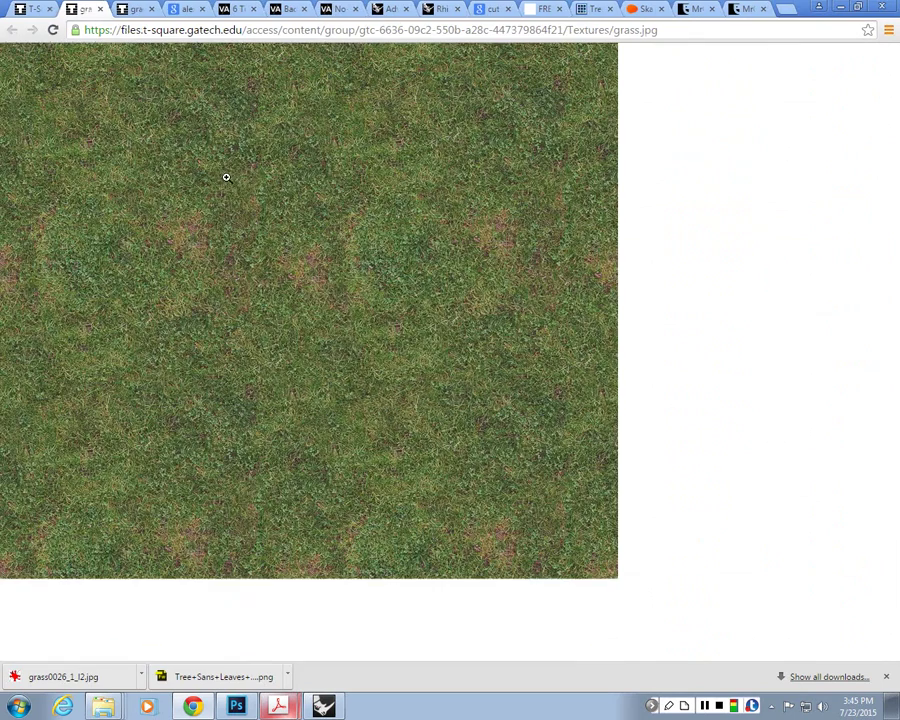
right_click(245, 291)
click(261, 301)
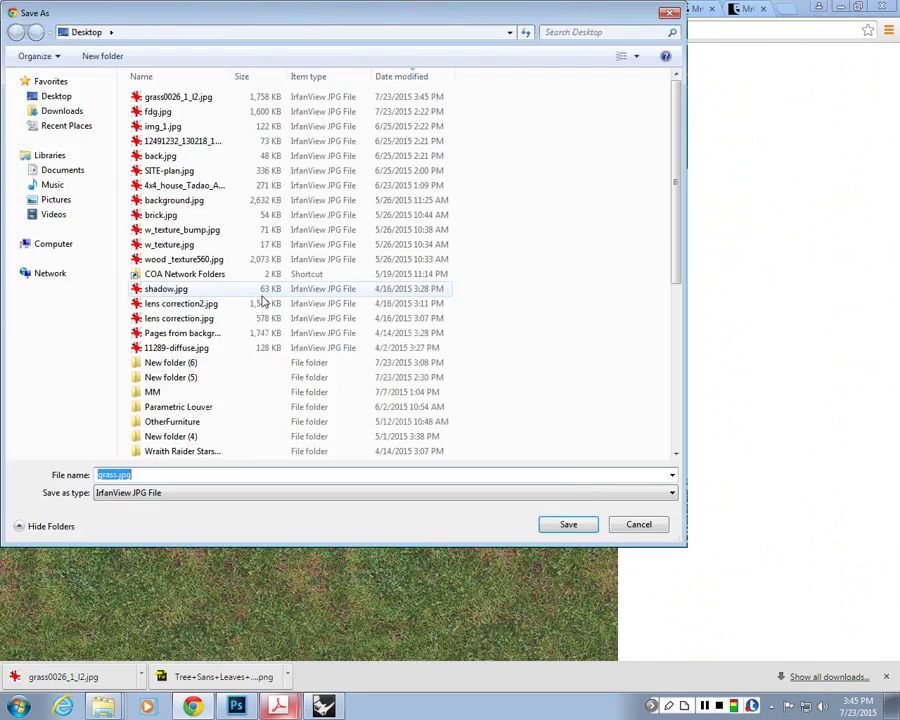
key(Return)
Show the downloaded grass.jpg in its folder and place it in the Untitled-1 Photoshop document as a new layer
click(141, 677)
click(175, 628)
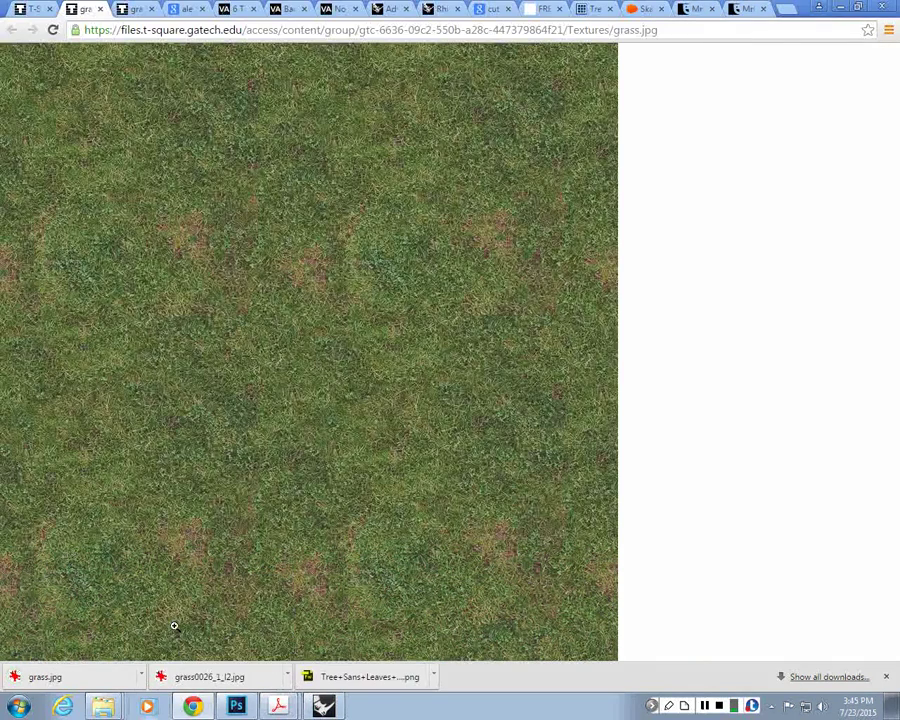
click(840, 8)
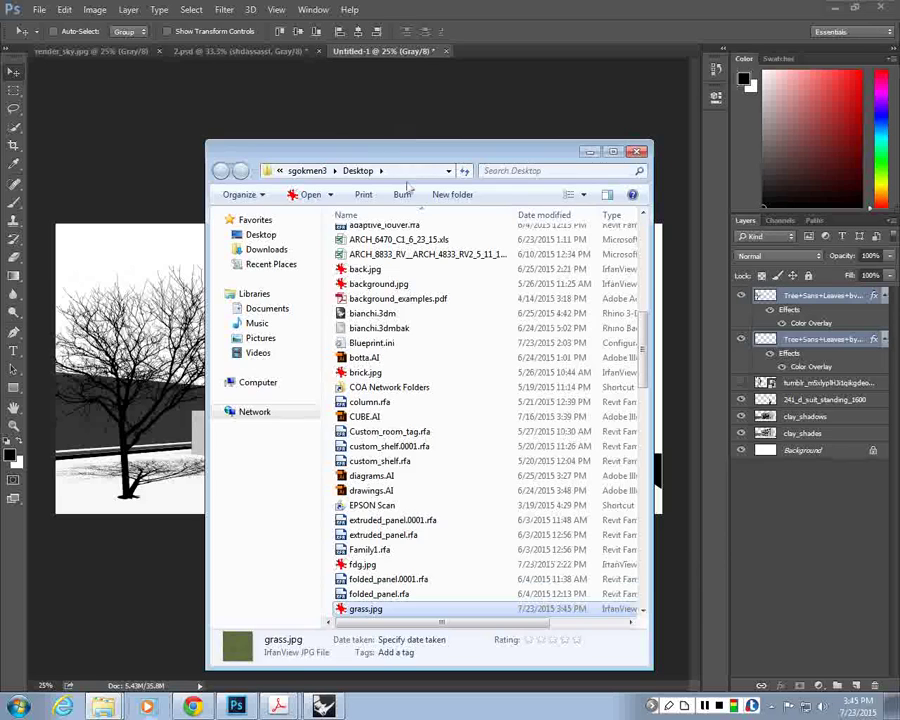
drag(402, 138, 620, 26)
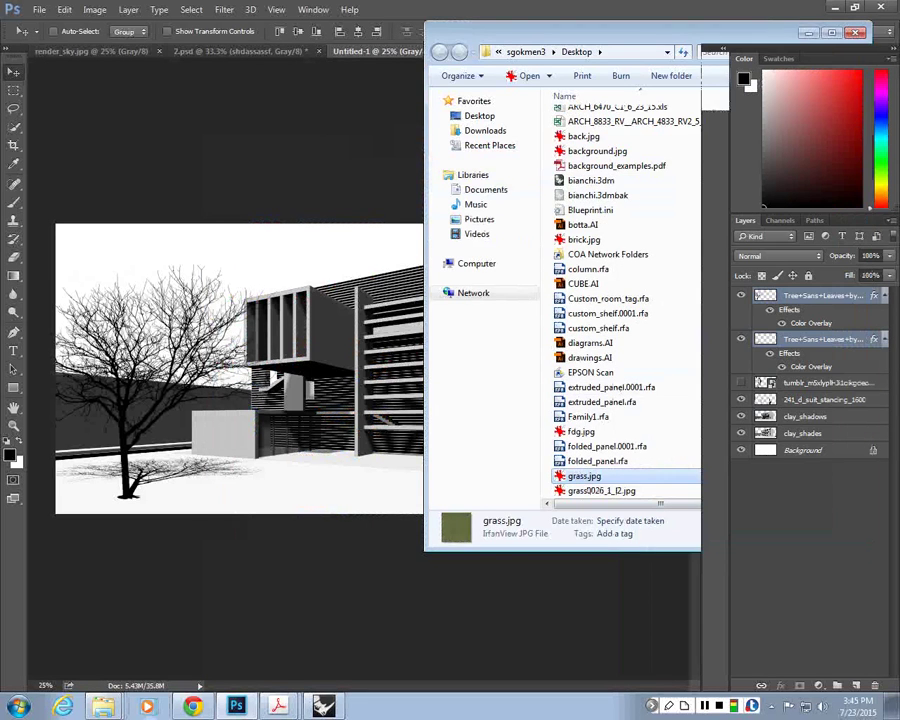
drag(587, 490, 261, 365)
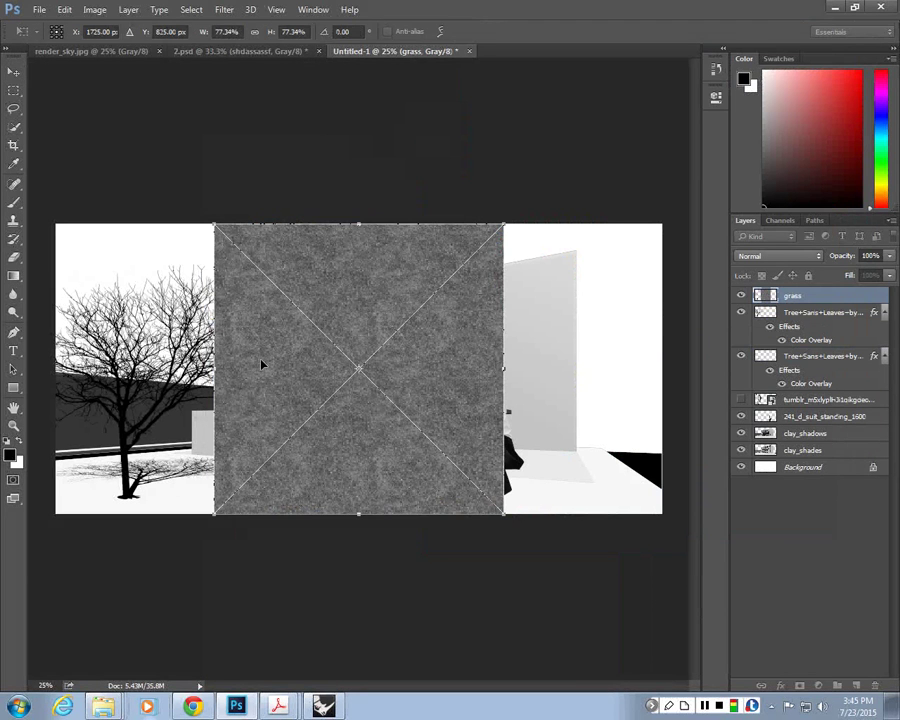
key(Return)
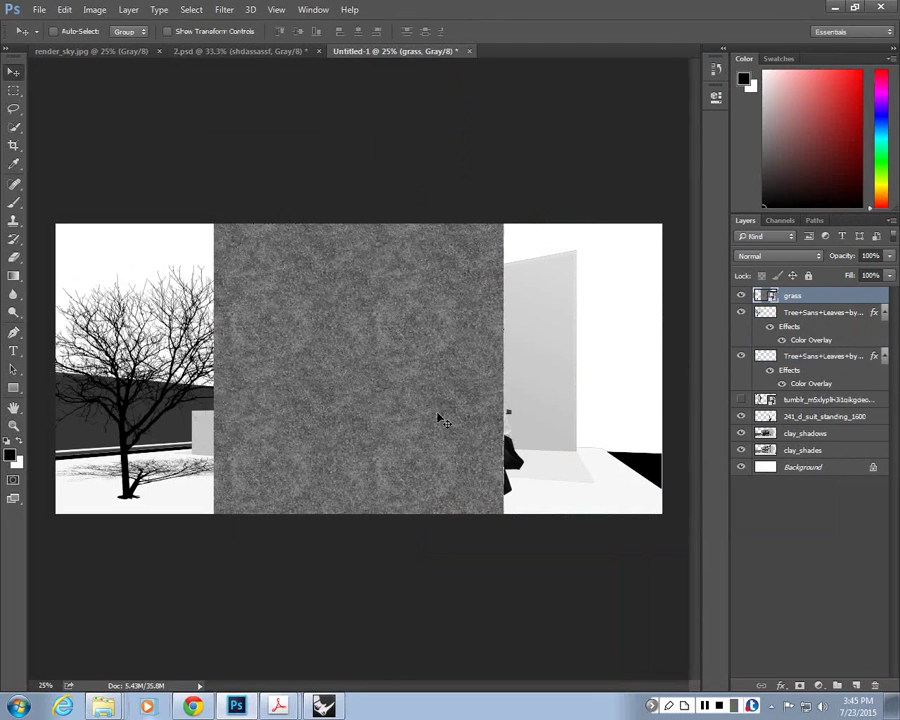
Scale the placed grass texture proportionally down to about 22% and commit the transform
key(ctrl+t)
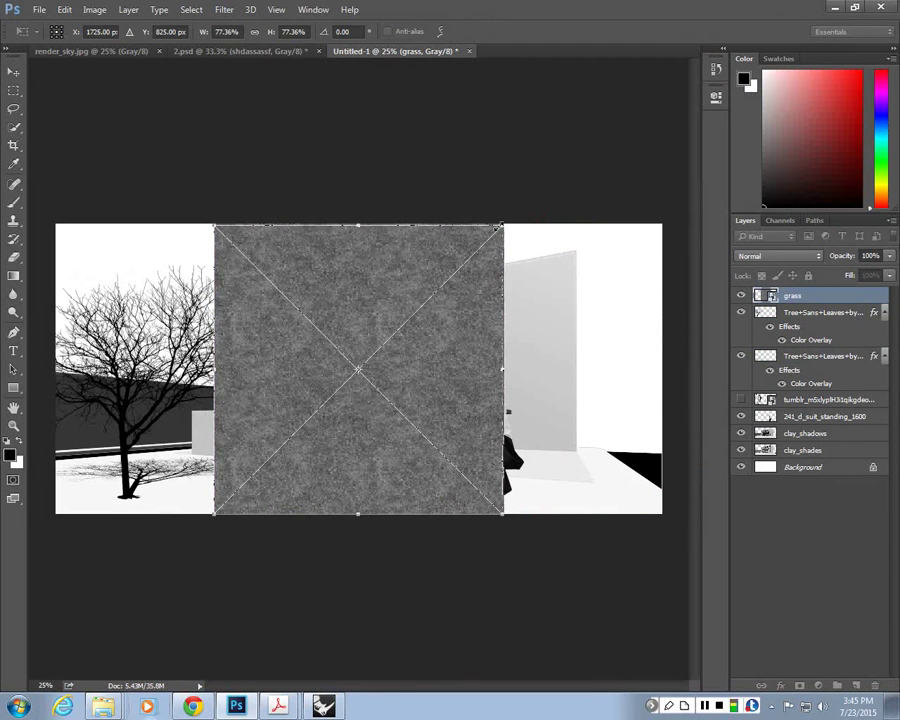
shift+drag(503, 224, 299, 447)
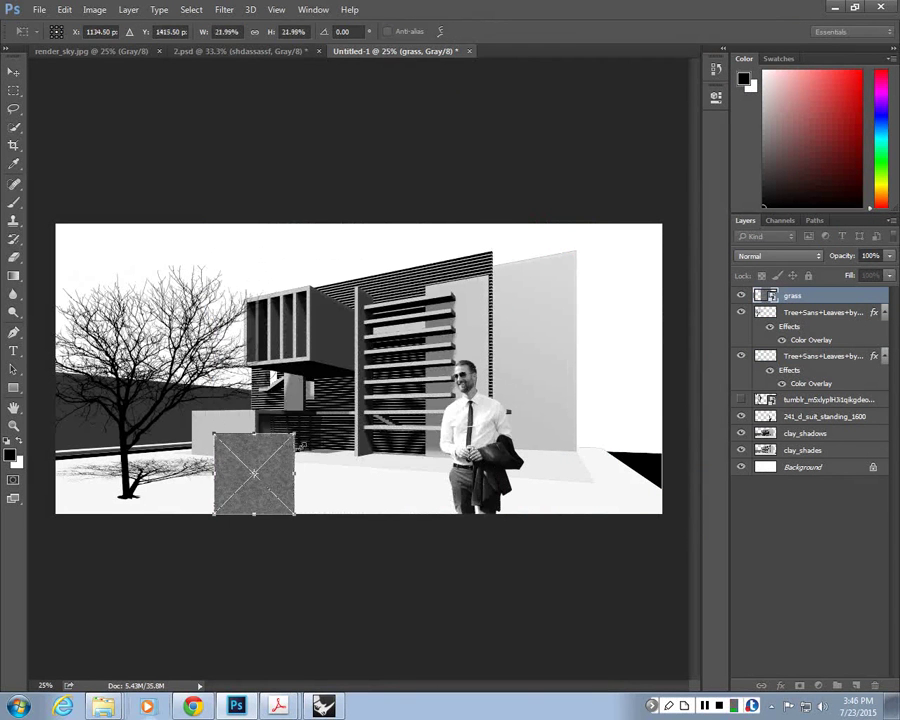
key(Return)
Duplicate the grass tile into a seamless two-by-two block and merge the copies into one layer
alt+scroll(643, 597, up, 1)
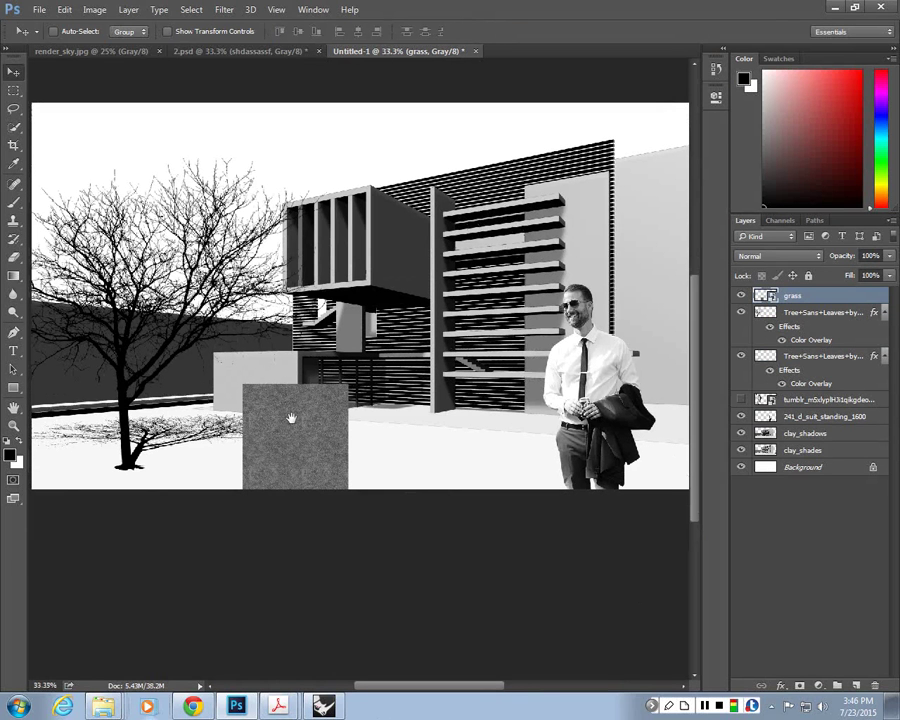
alt+drag(275, 442, 387, 329)
shift+click(795, 313)
key(ctrl+e)
shift+click(813, 313)
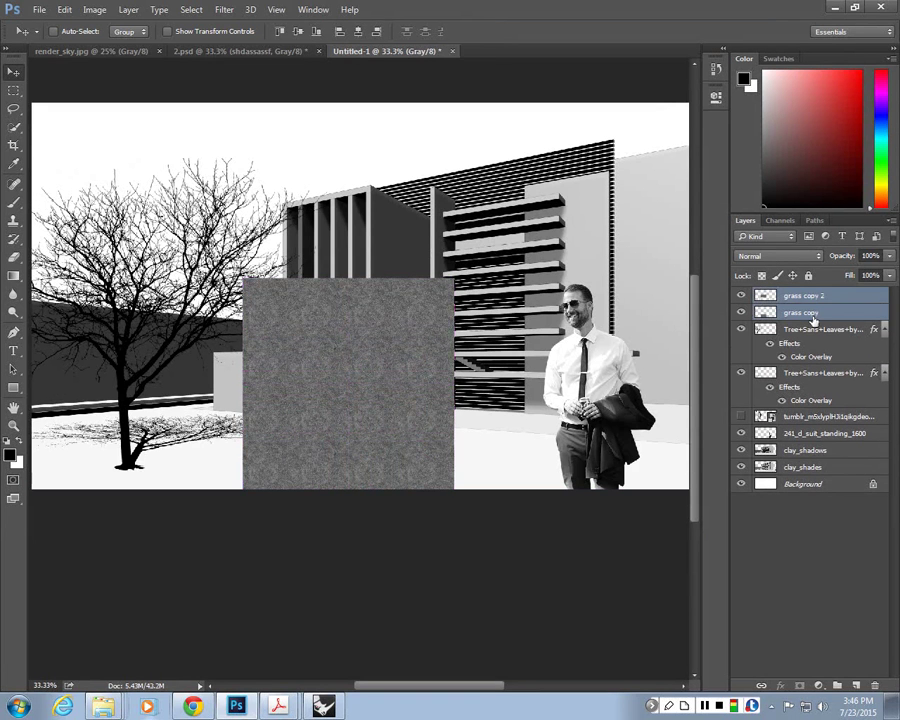
key(ctrl+e)
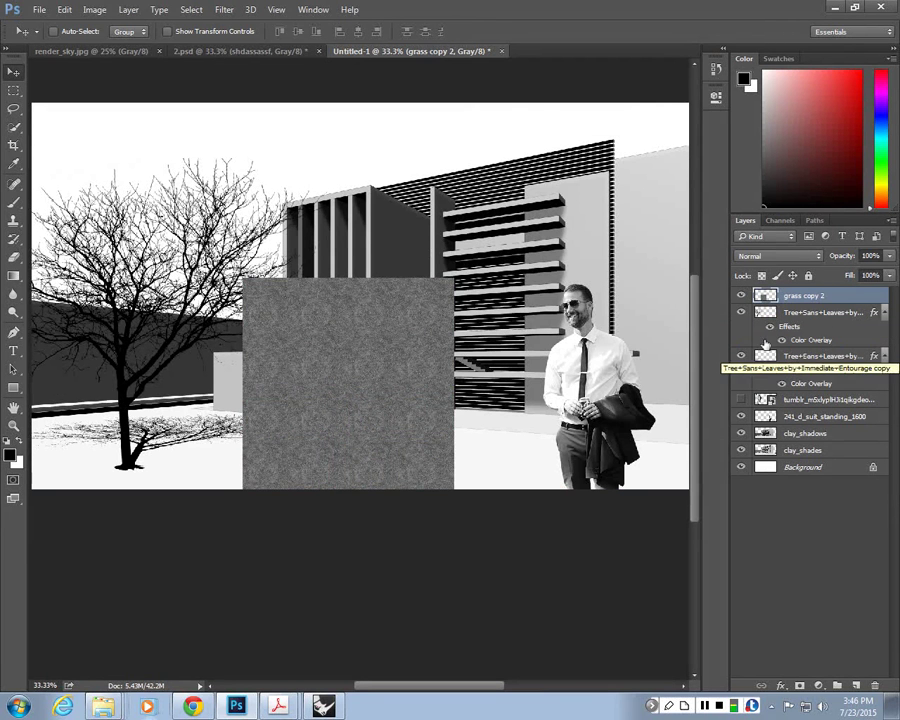
Shift the merged grass block toward the tree, duplicate it alongside as a wide strip, and merge both layers
drag(362, 408, 236, 374)
alt+drag(197, 358, 407, 358)
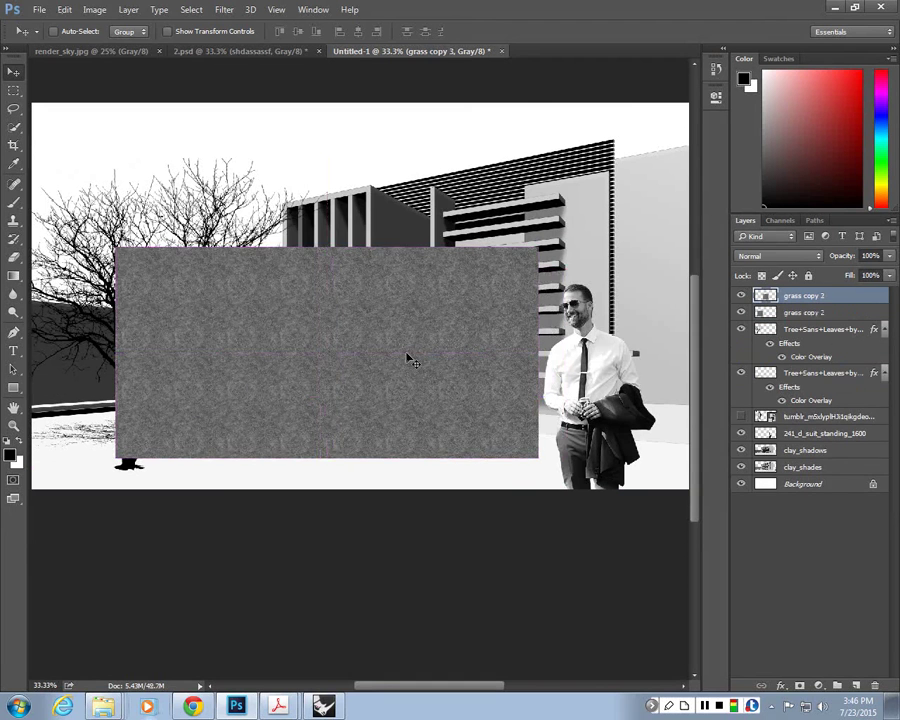
key(ctrl+w)
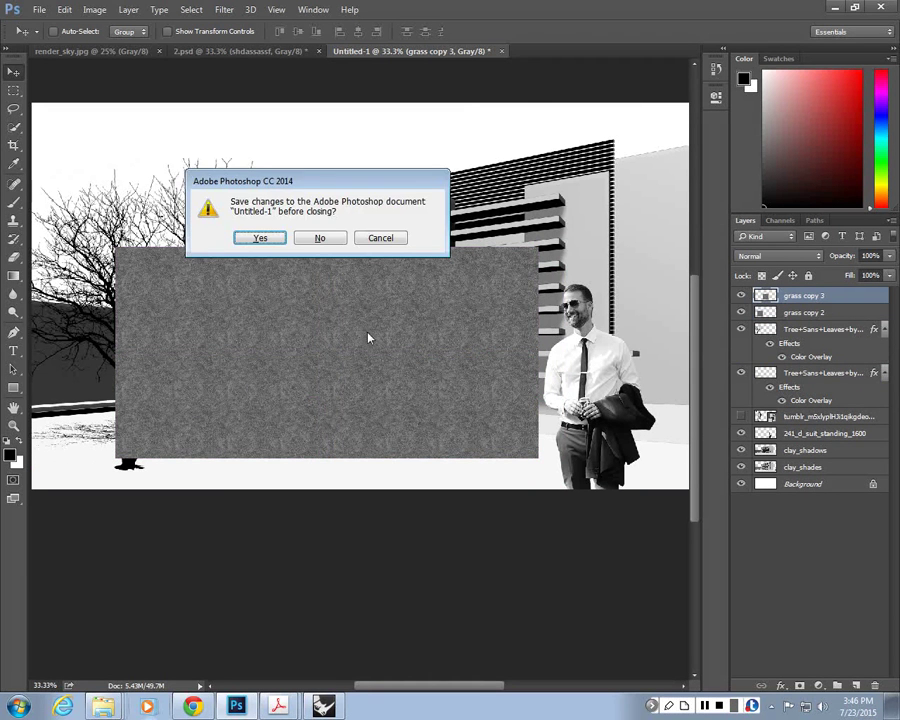
key(Escape)
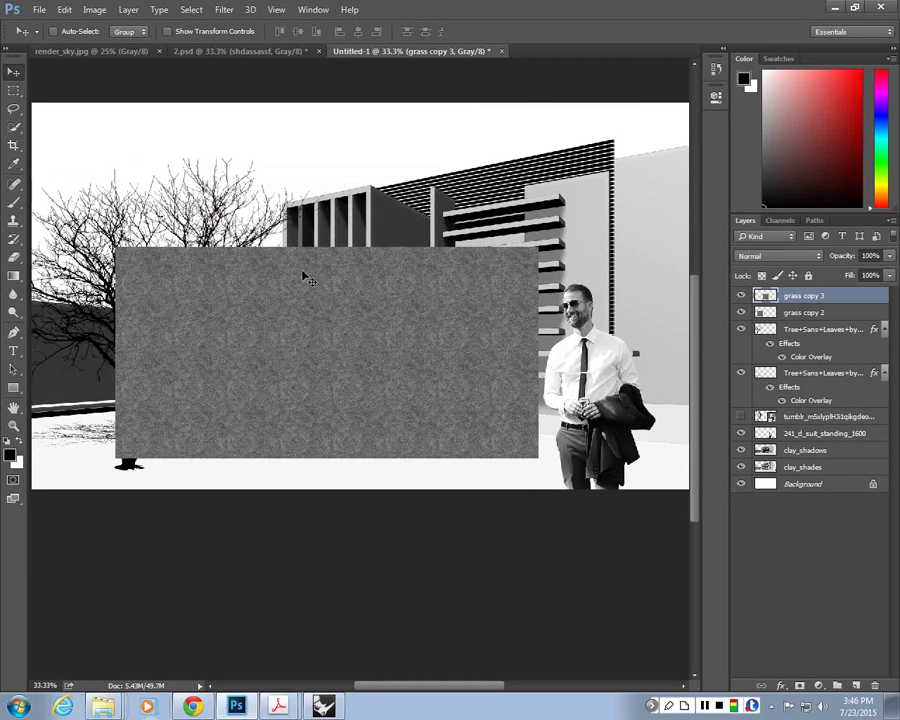
ctrl+click(855, 312)
key(ctrl+e)
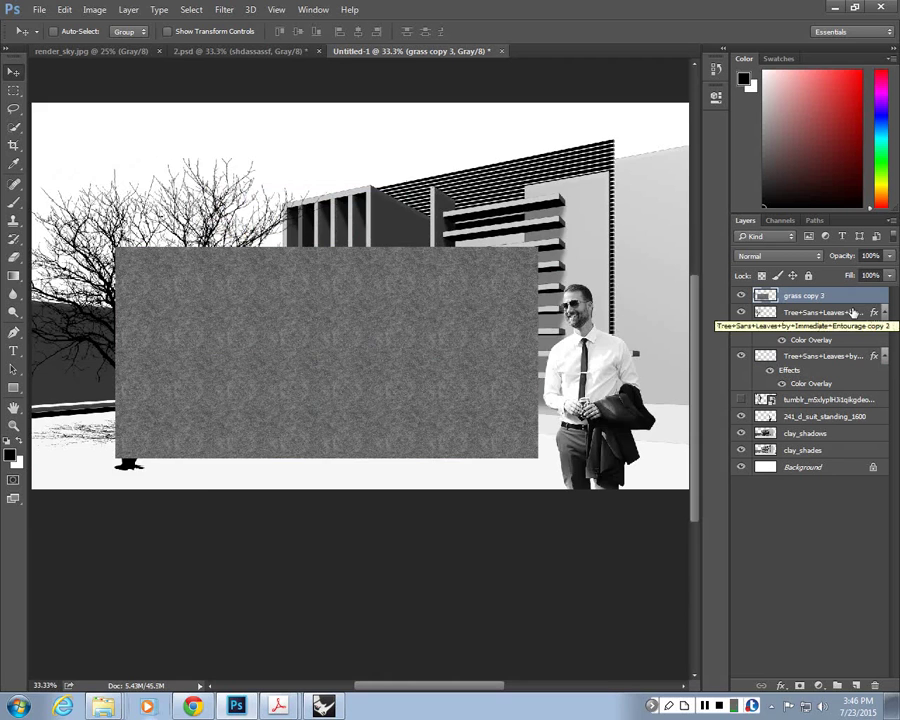
Move the merged grass strip down onto the foreground, just below the tree's base, and check the uncovered ground
key(ctrl+minus)
drag(361, 410, 343, 504)
key(ctrl+plus)
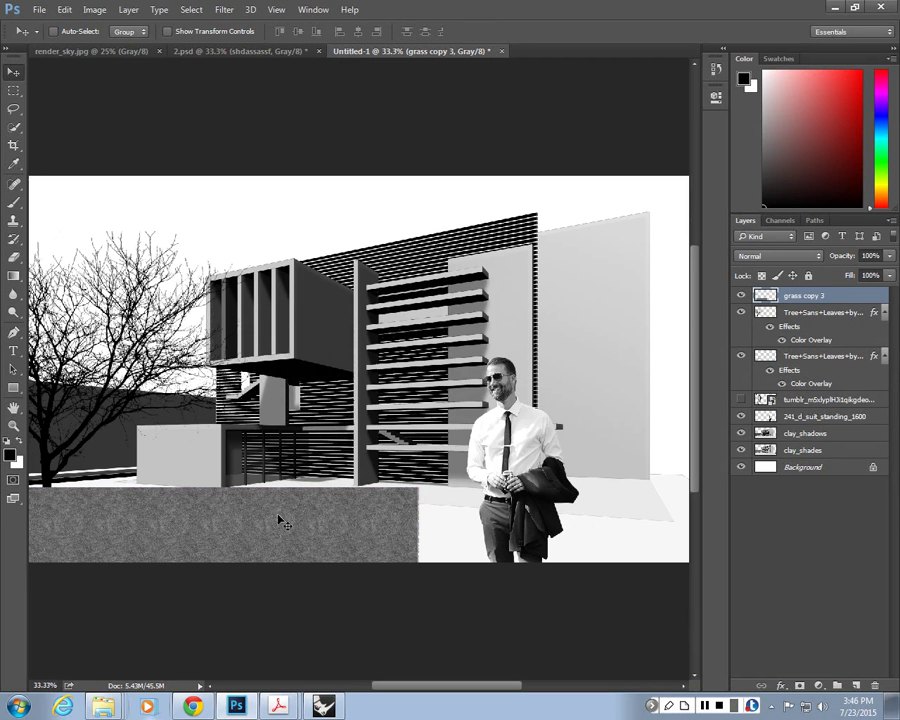
drag(279, 519, 278, 554)
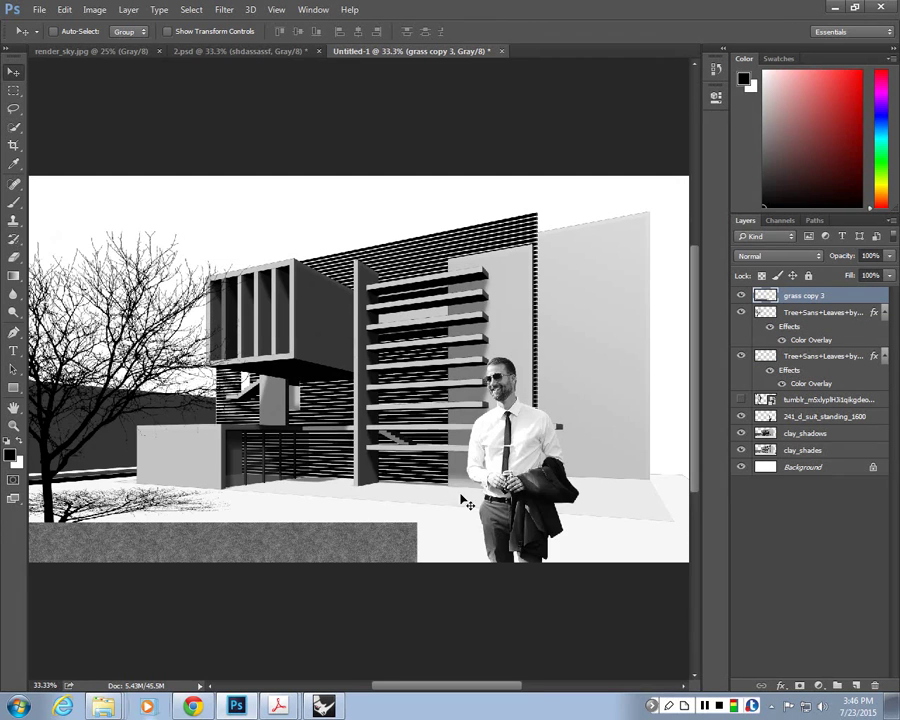
drag(632, 481, 527, 428)
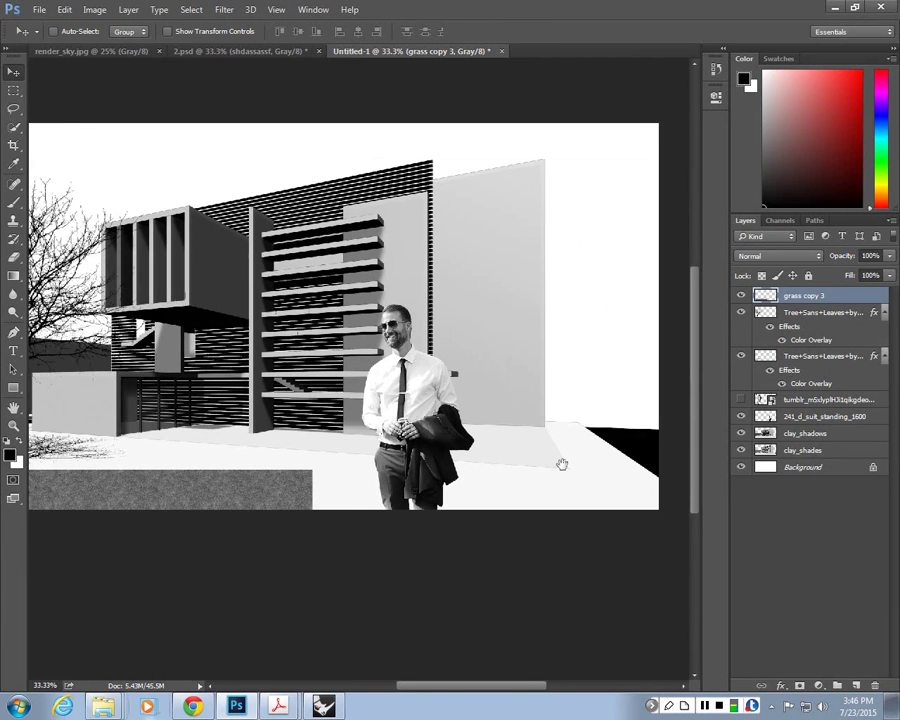
scroll(540, 420, down, 1)
scroll(540, 420, right, 1)
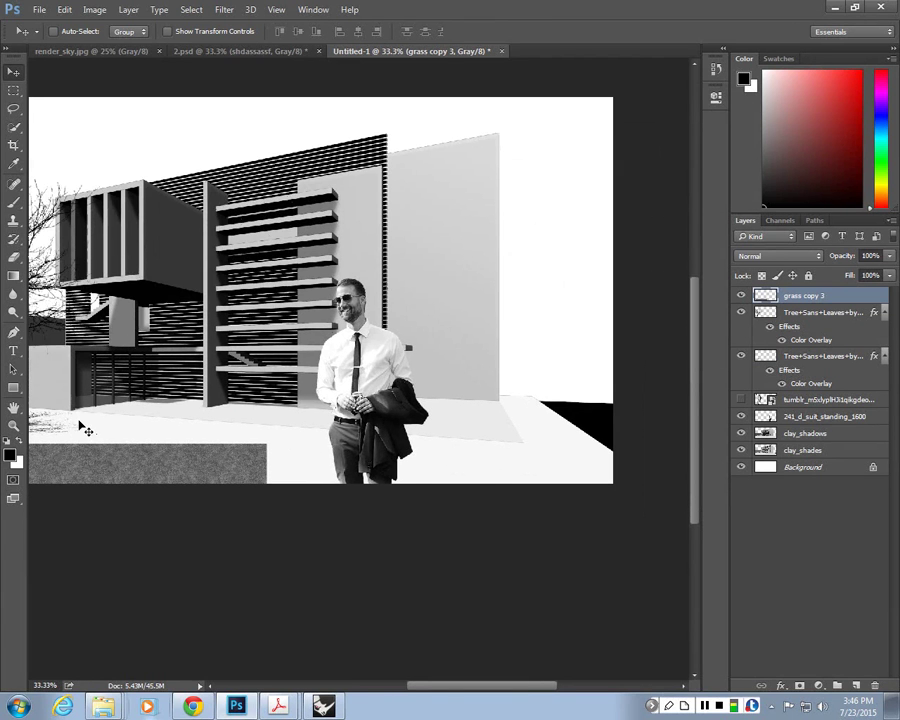
scroll(80, 424, left, 3)
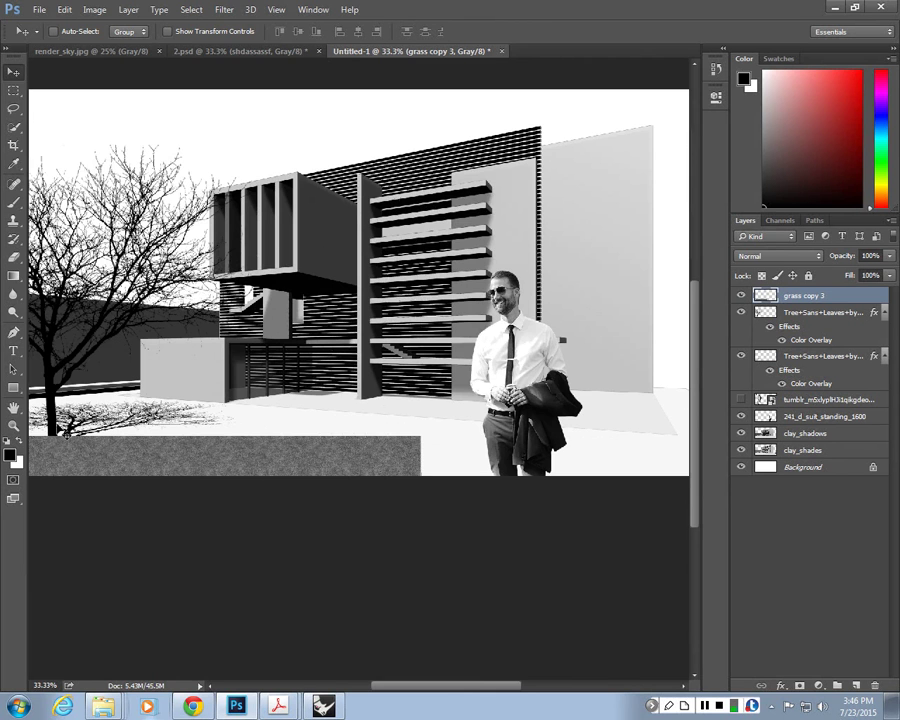
Reposition the grass layer and scale it up proportionally until it spans the full canvas width and covers the building and ground
key(ctrl)
key(ctrl+minus)
drag(249, 457, 320, 348)
key(ctrl+t)
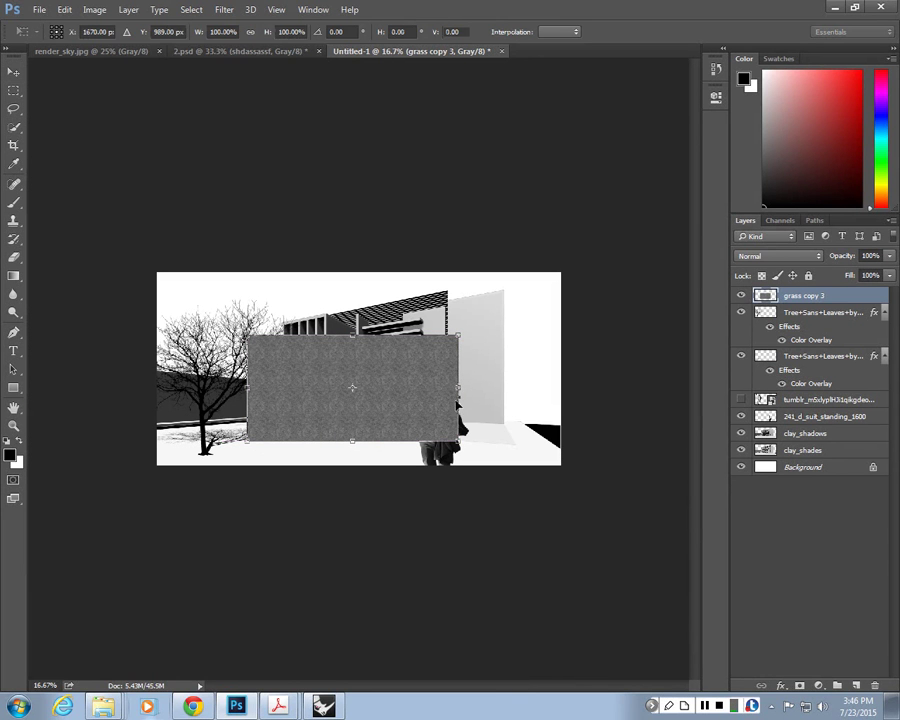
shift+drag(458, 336, 556, 276)
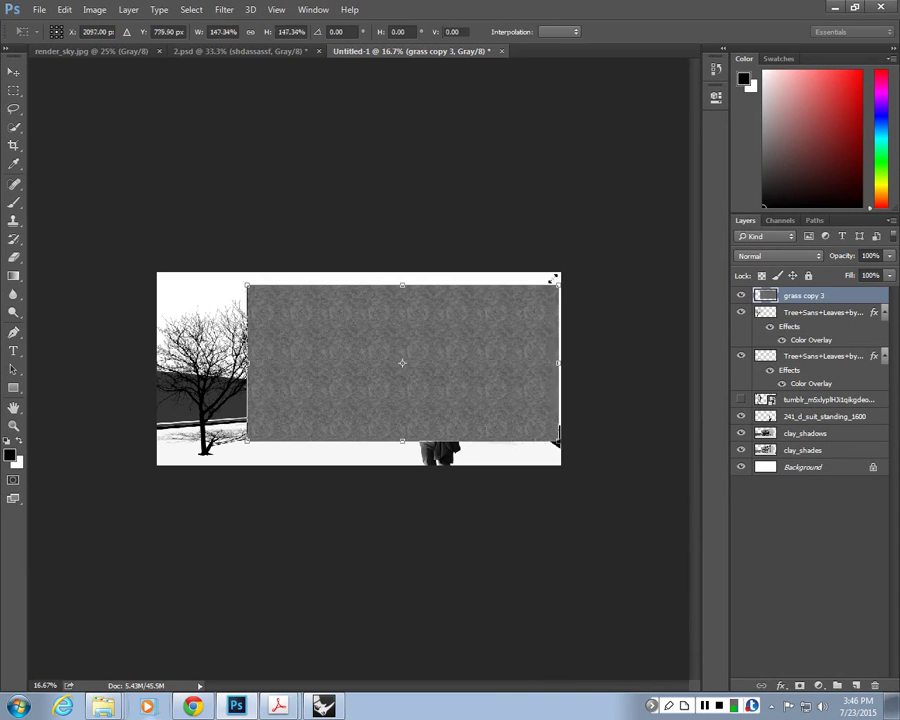
drag(476, 380, 478, 454)
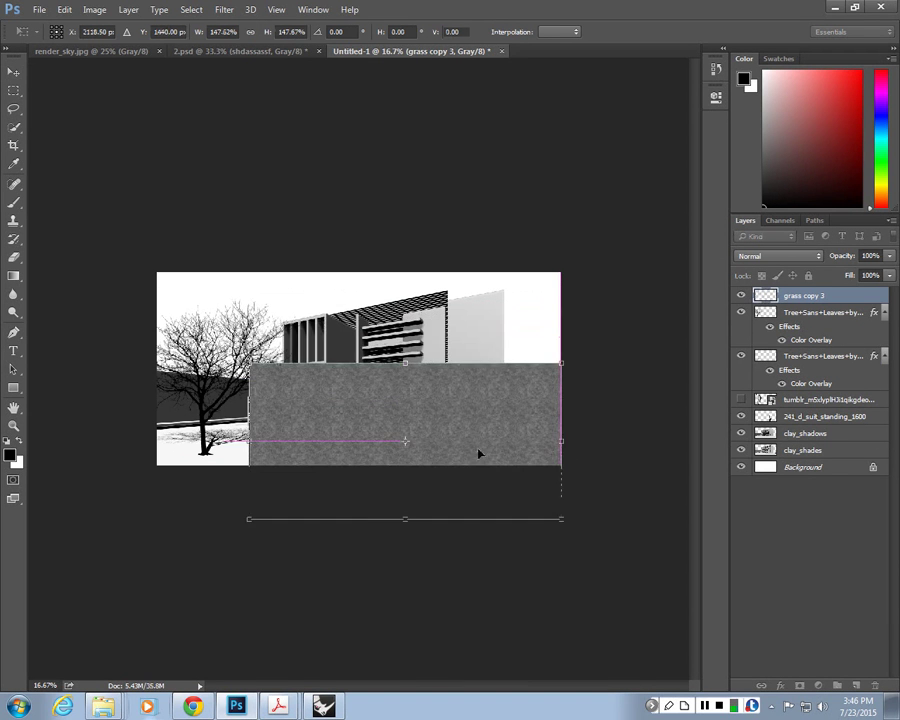
shift+drag(248, 363, 100, 288)
key(Return)
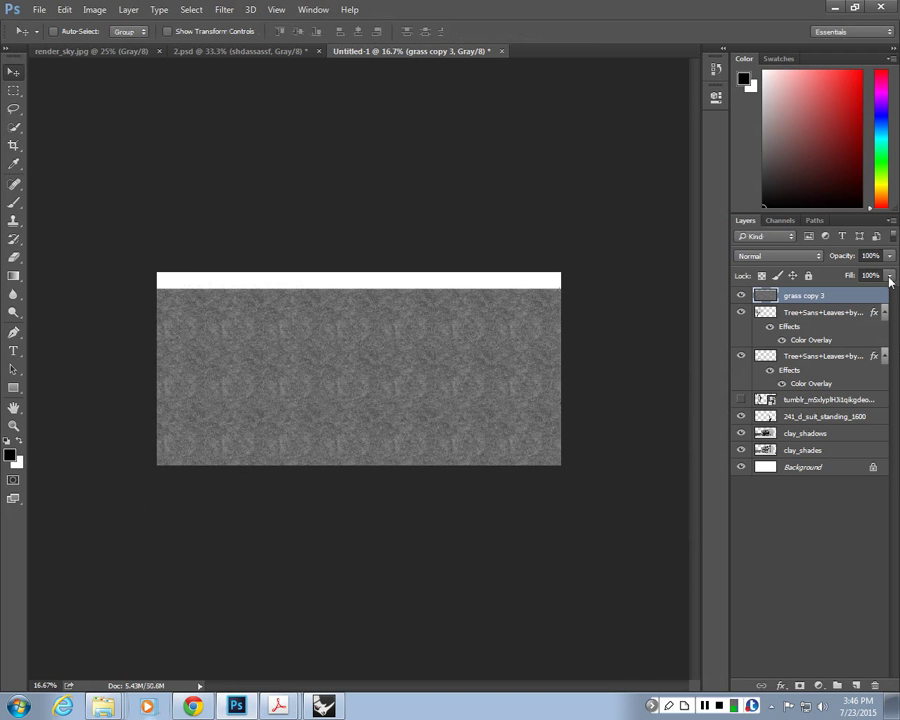
Set the grass layer's opacity to 50% so the rendering shows through
drag(848, 255, 830, 254)
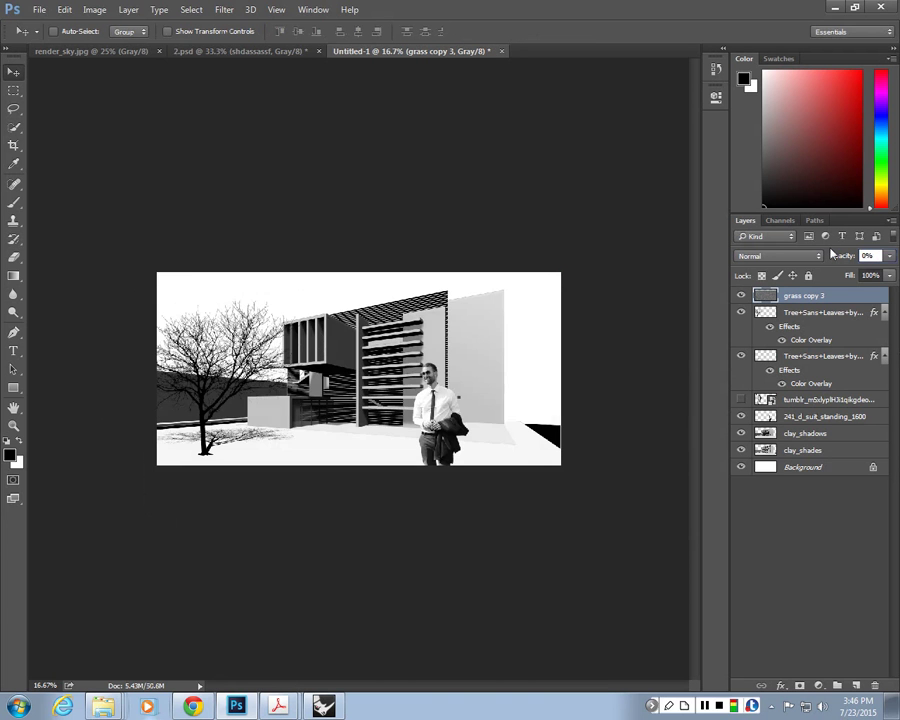
key(5)
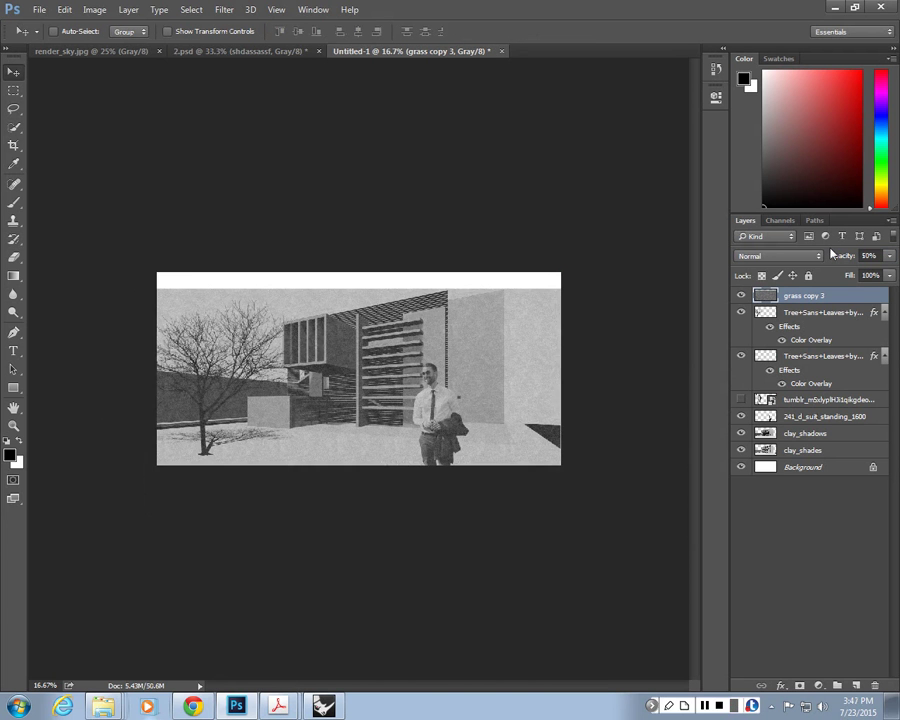
key(ctrl+plus)
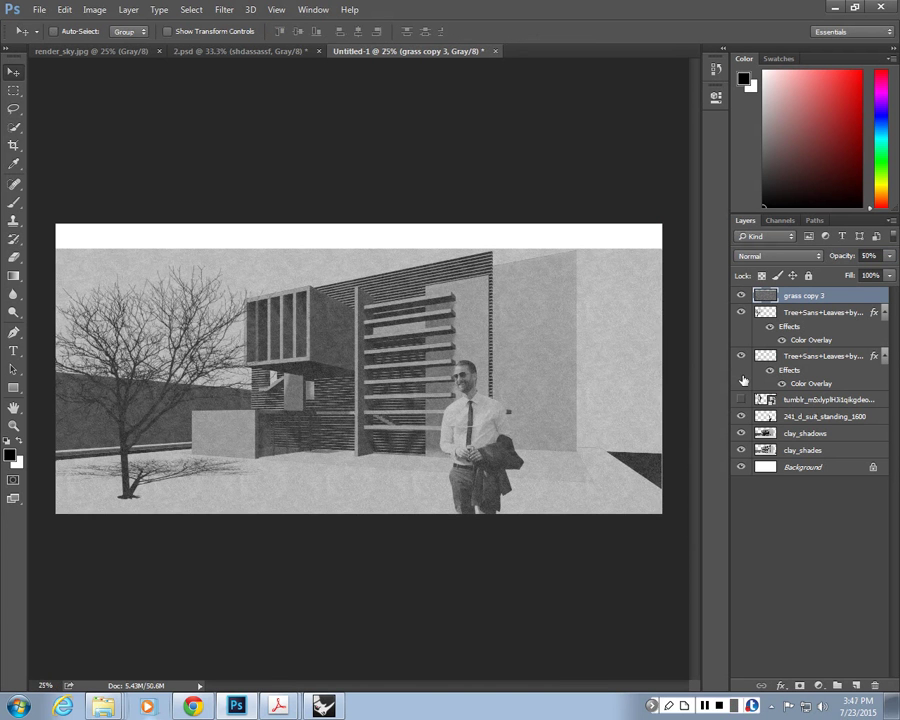
Apply a Perspective transform to the grass layer, narrowing its far edge, shifting that edge toward the man, and widening its base
click(66, 10)
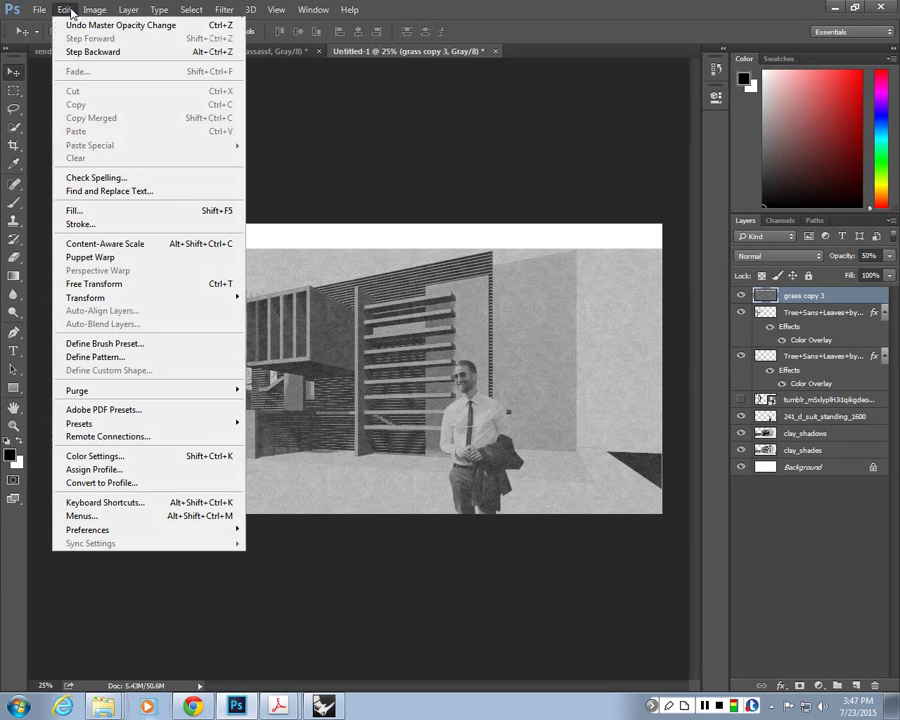
mouse_move(77, 302)
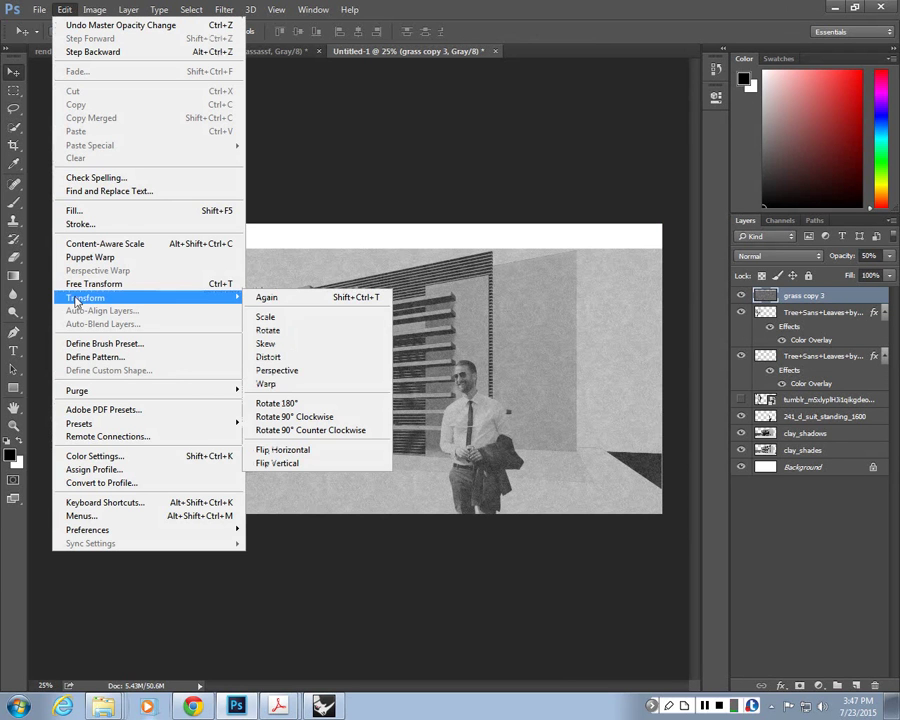
click(277, 376)
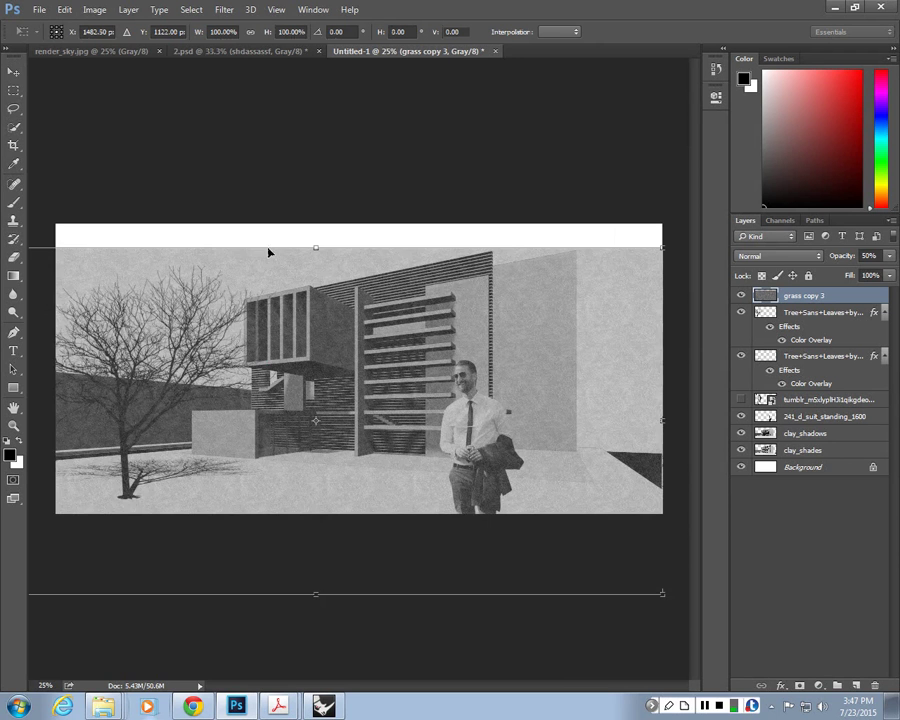
key(ctrl+minus)
drag(115, 293, 199, 306)
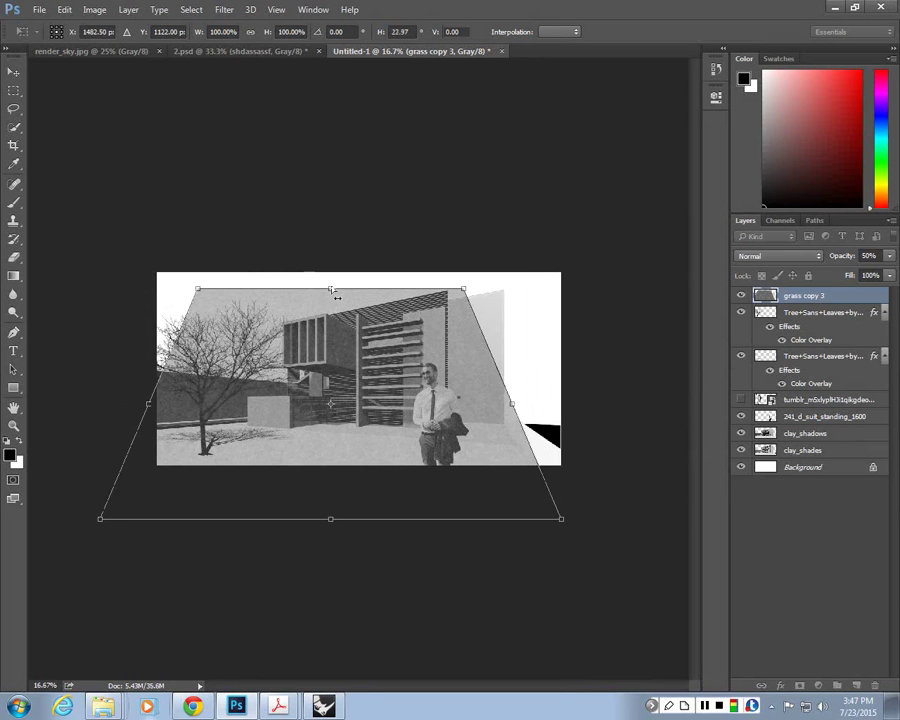
drag(331, 290, 403, 325)
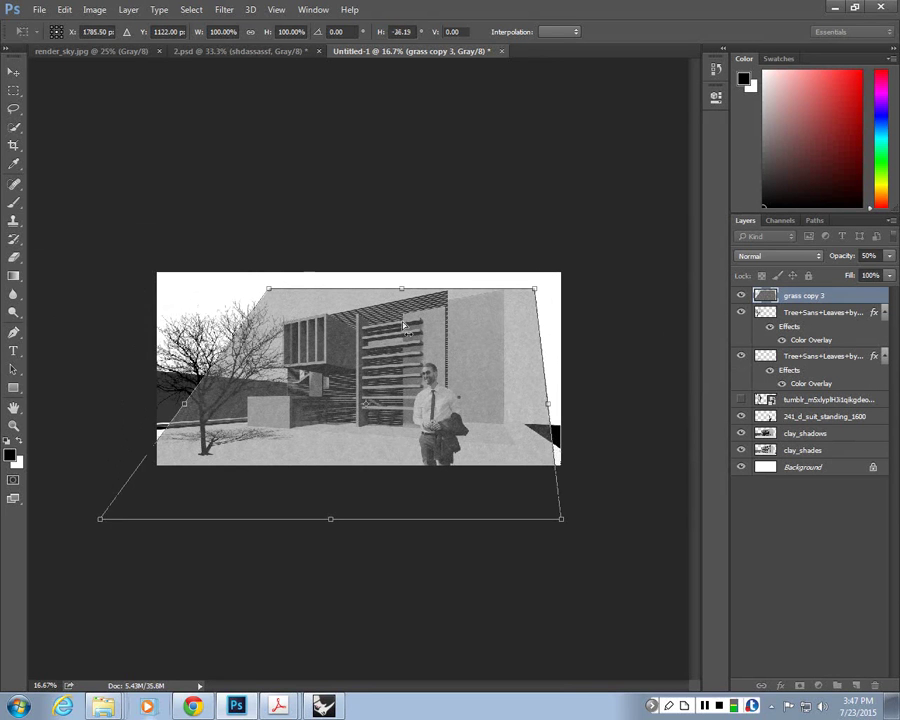
drag(100, 518, 30, 518)
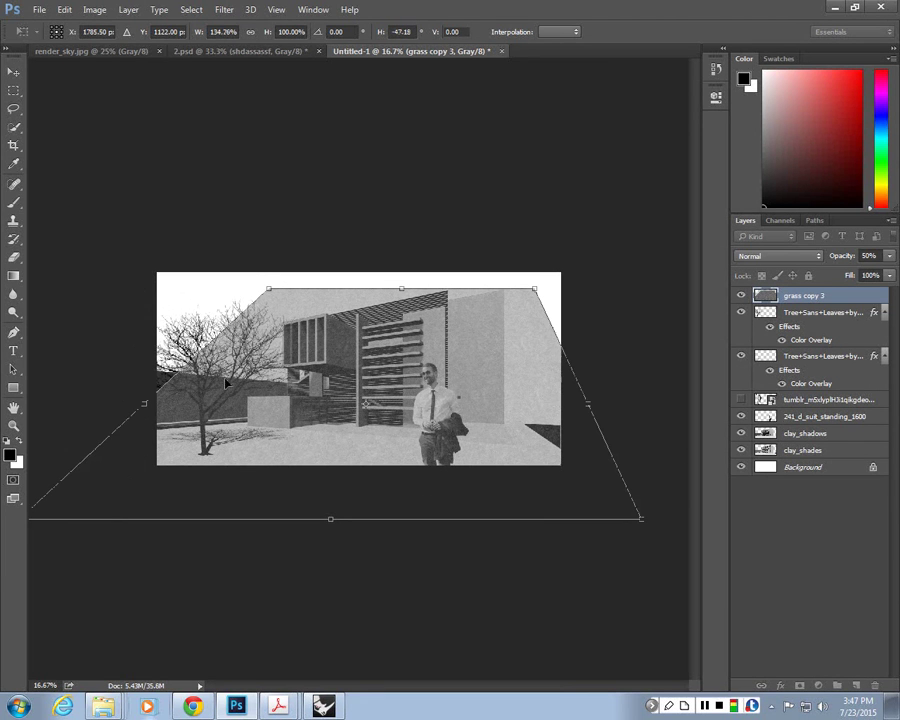
Flatten the grass perspective to about 55% height, with a narrow far edge and a base slightly wider than the canvas
drag(268, 289, 320, 361)
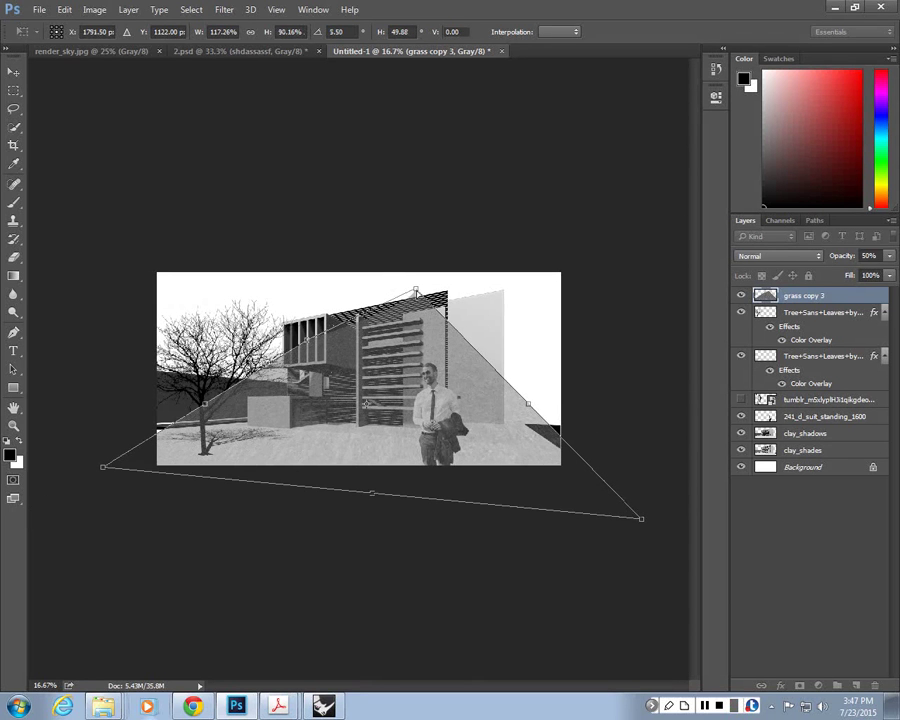
drag(415, 288, 404, 341)
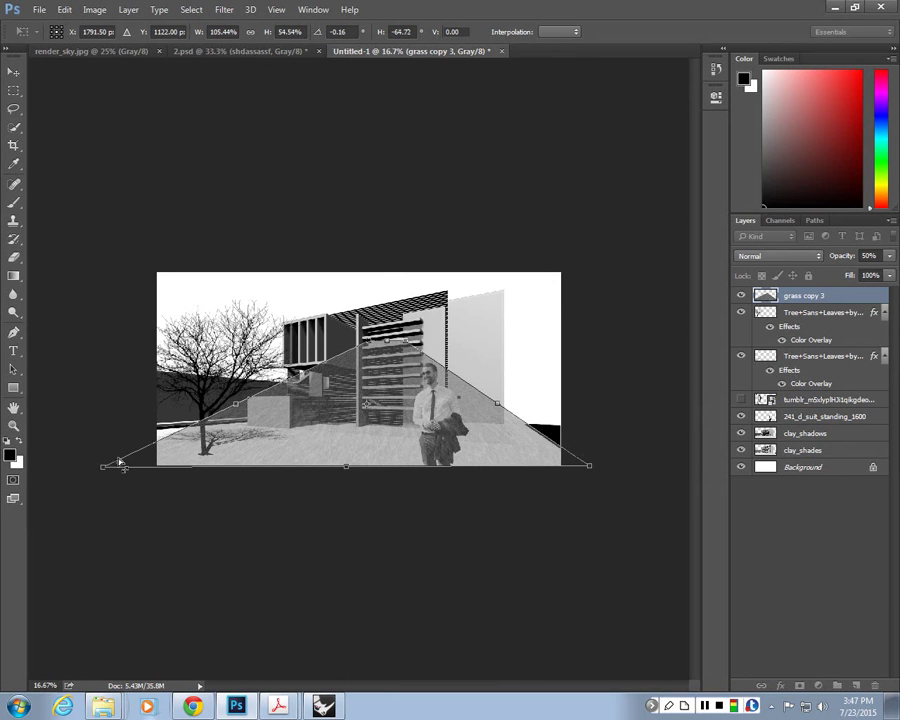
key(ctrl+minus)
key(ctrl+minus)
drag(231, 419, 167, 420)
key(ctrl+plus)
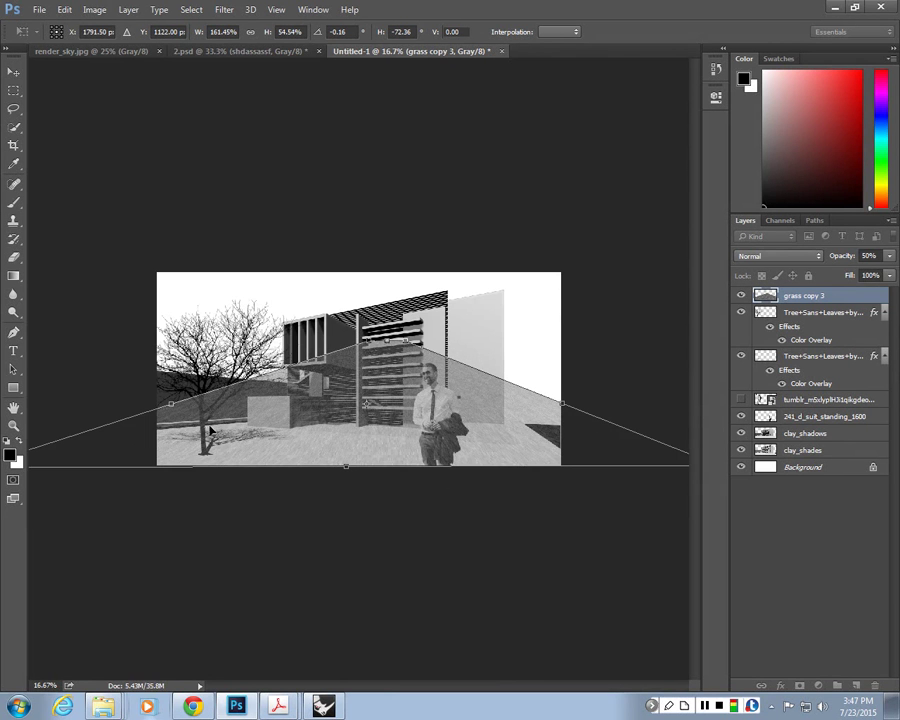
key(ctrl+minus)
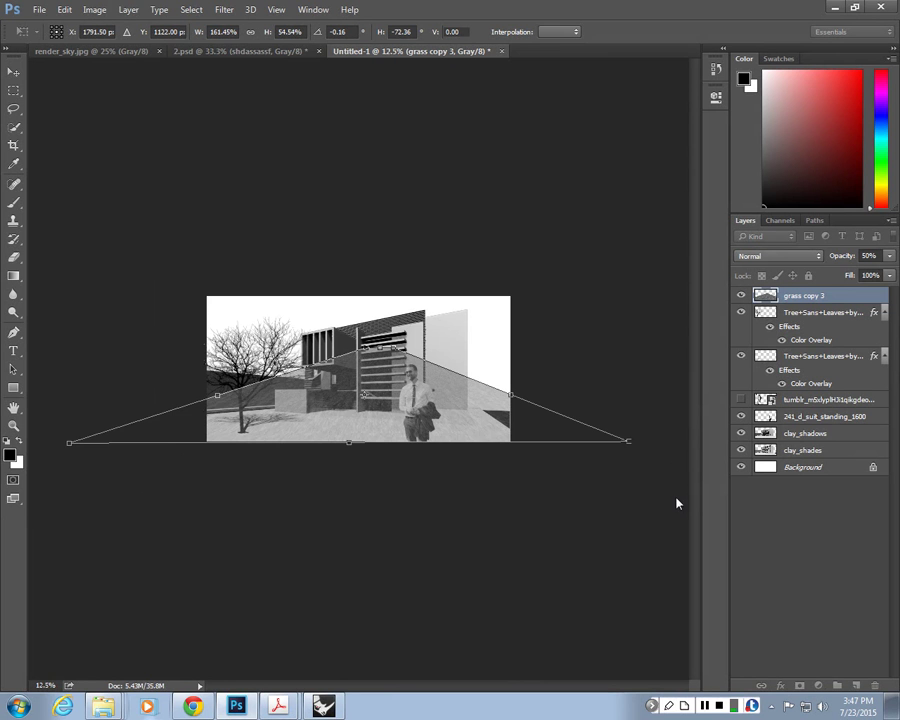
drag(629, 439, 531, 459)
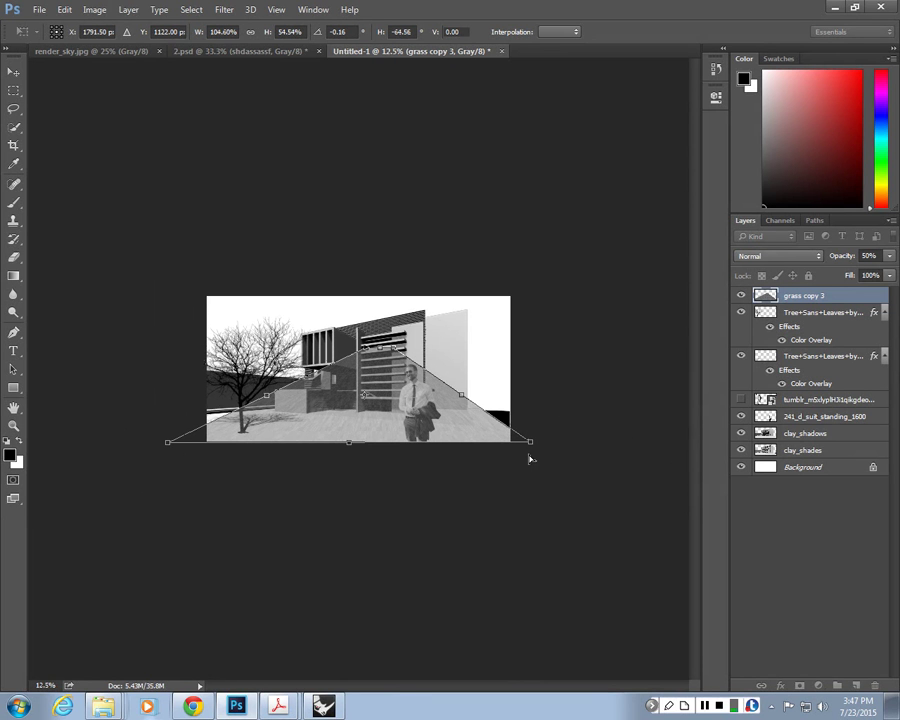
key(ctrl+plus)
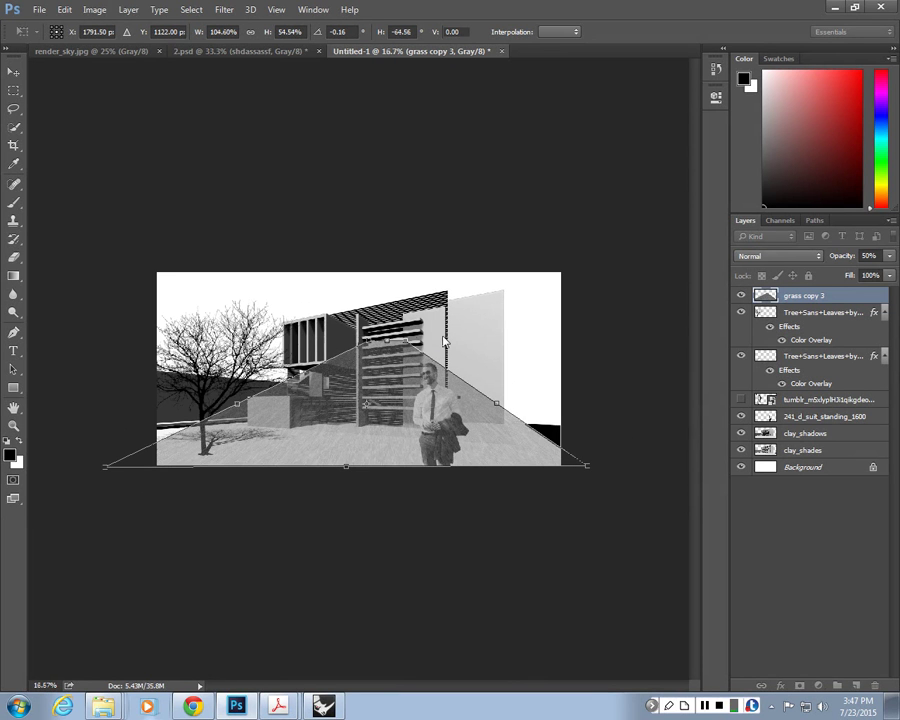
Show the History panel and cancel the current perspective transform of the grass layer
drag(445, 342, 317, 383)
key(ctrl+z)
click(313, 9)
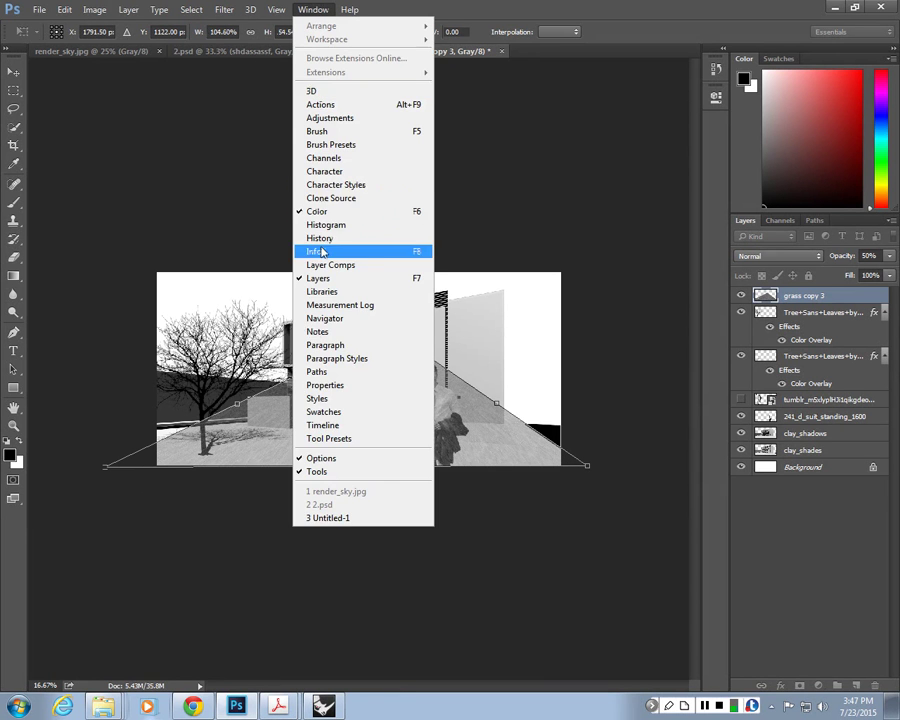
mouse_move(276, 9)
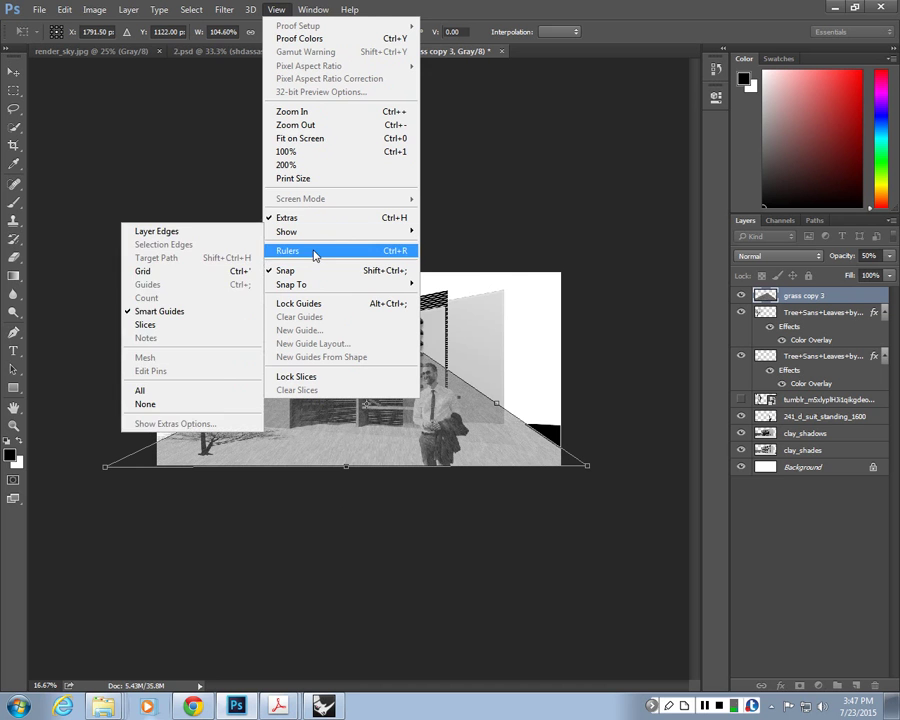
mouse_move(317, 235)
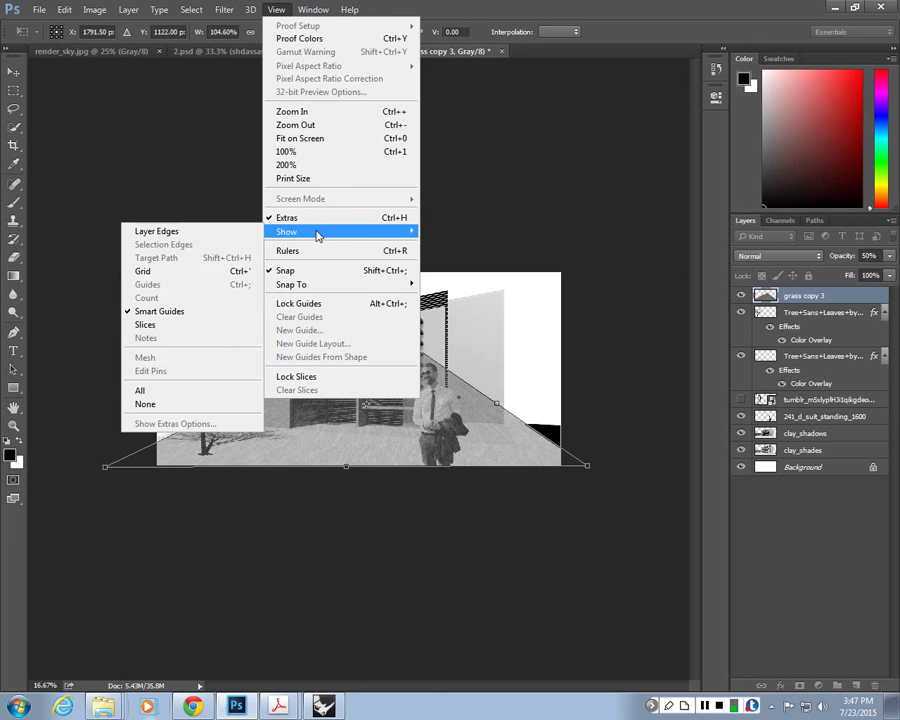
mouse_move(313, 9)
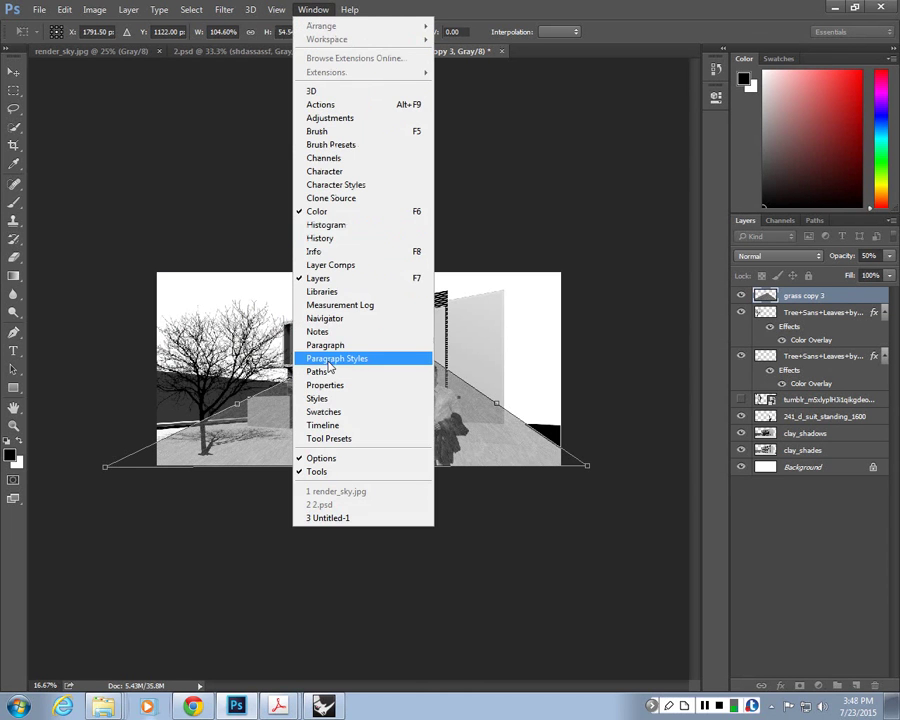
click(320, 240)
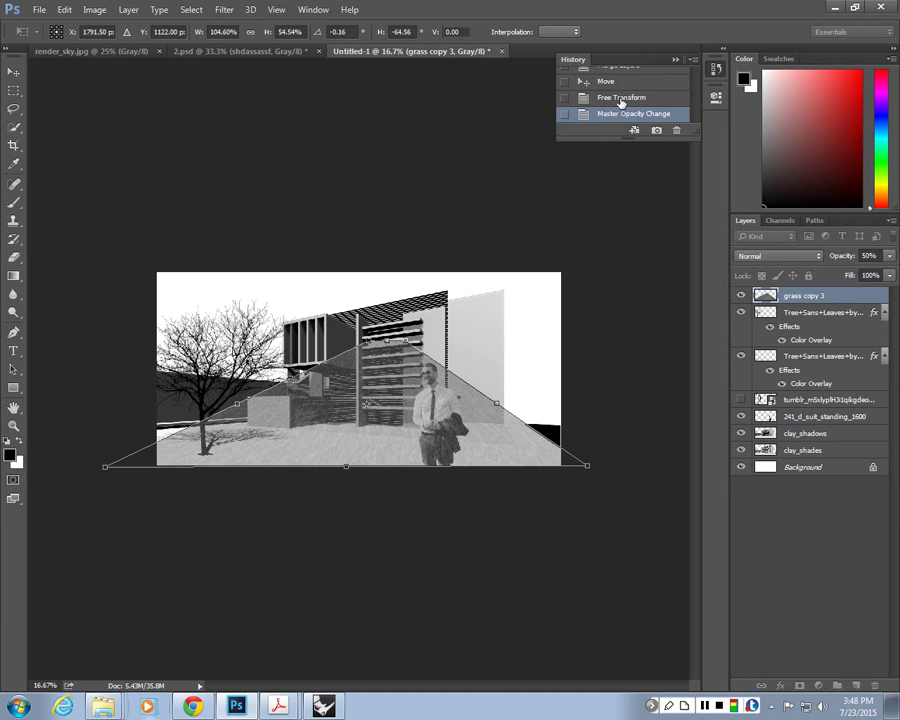
key(Escape)
key(ctrl+minus)
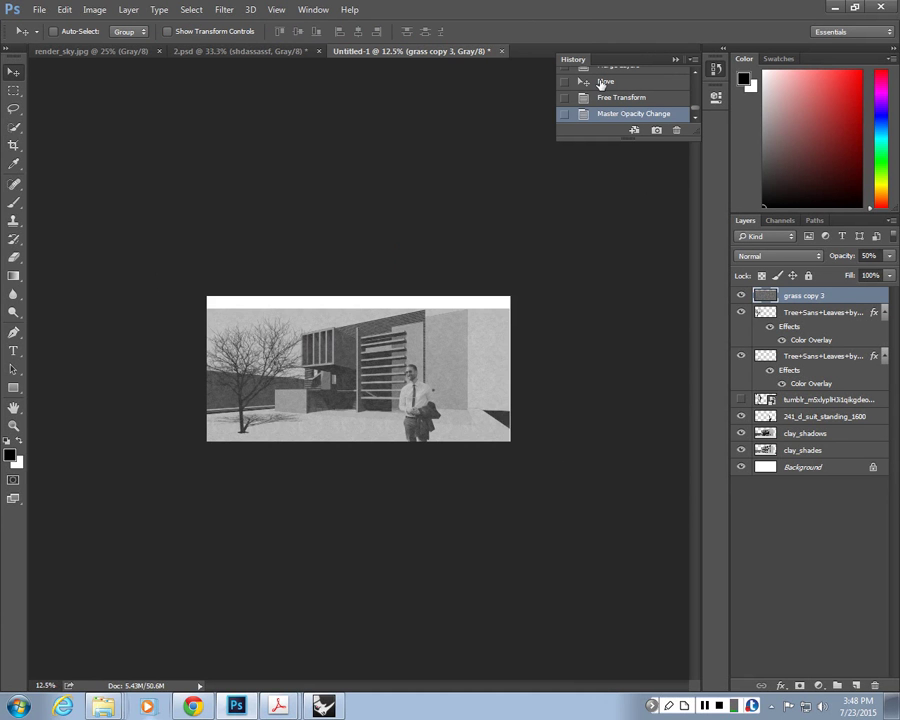
key(ctrl+plus)
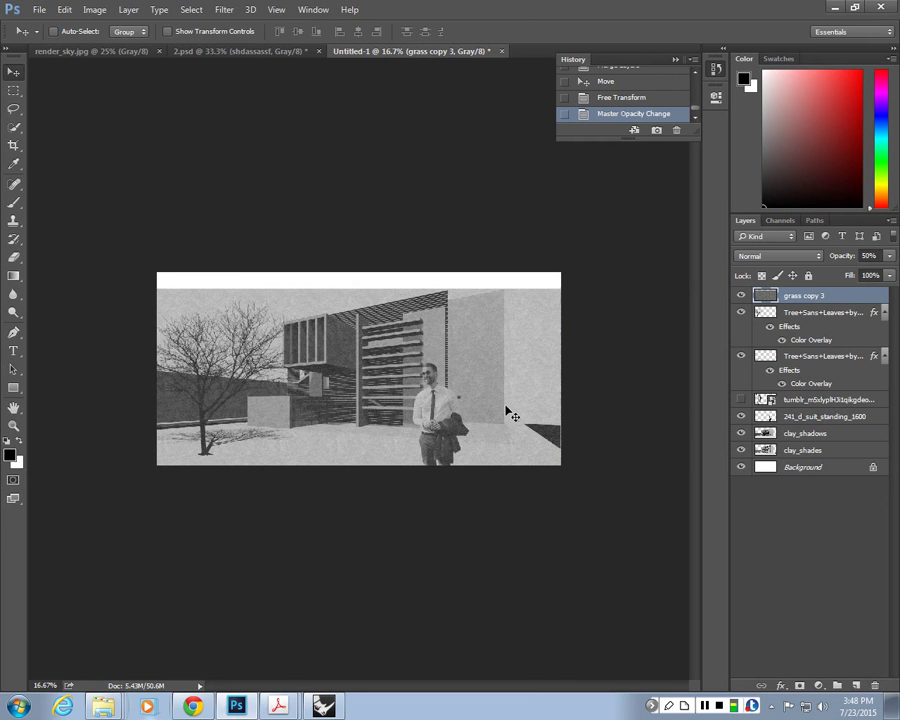
Distort the grass layer, lowering its far edge to the building's base, pulling the far-left corner inward and stretching the near-left corner well beyond the canvas
click(65, 10)
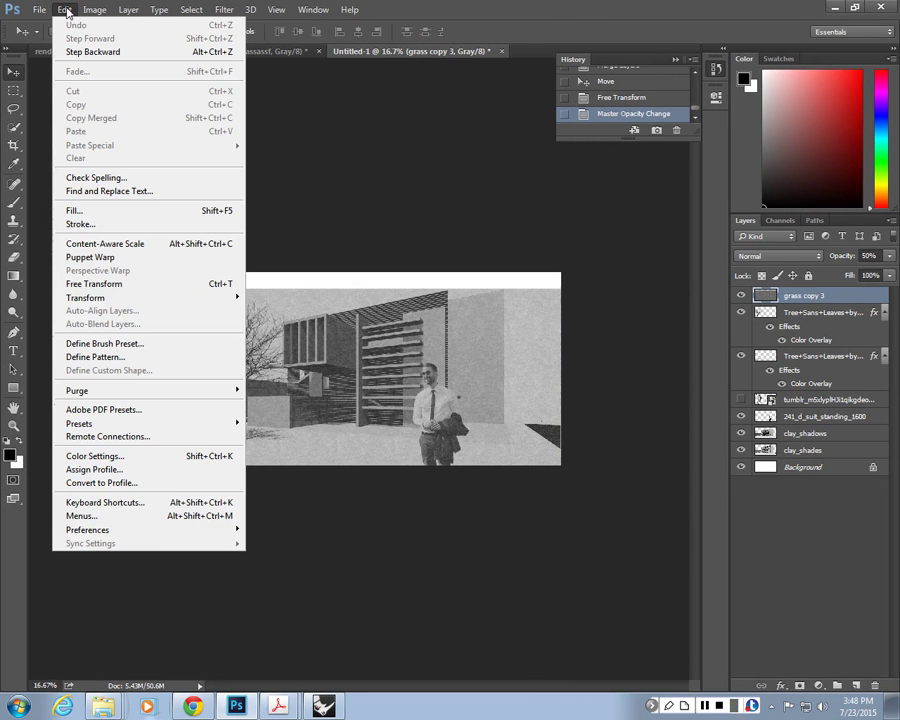
mouse_move(150, 297)
click(291, 371)
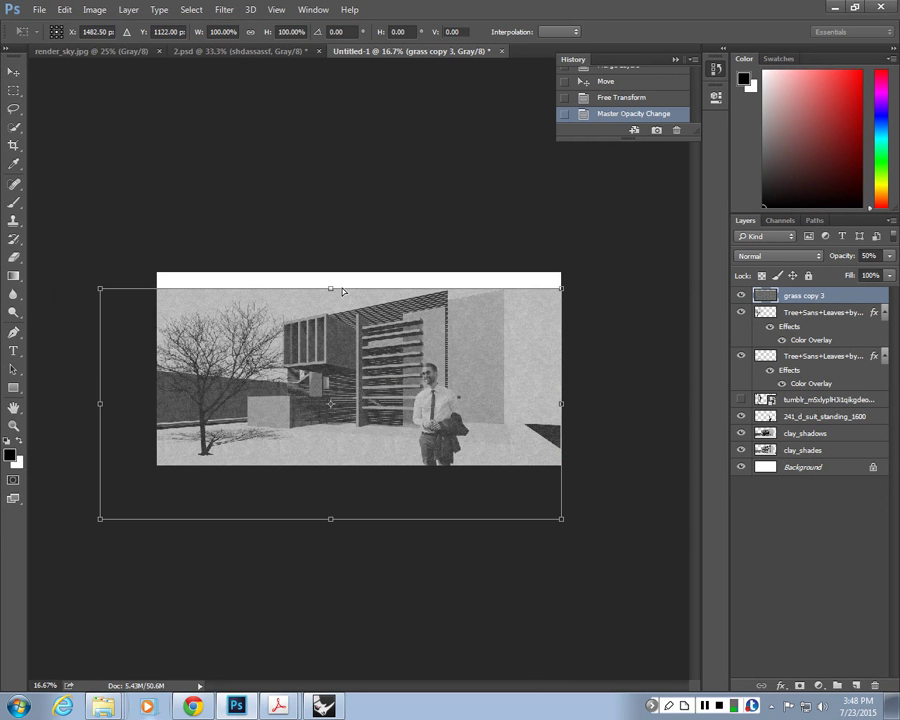
drag(342, 291, 336, 425)
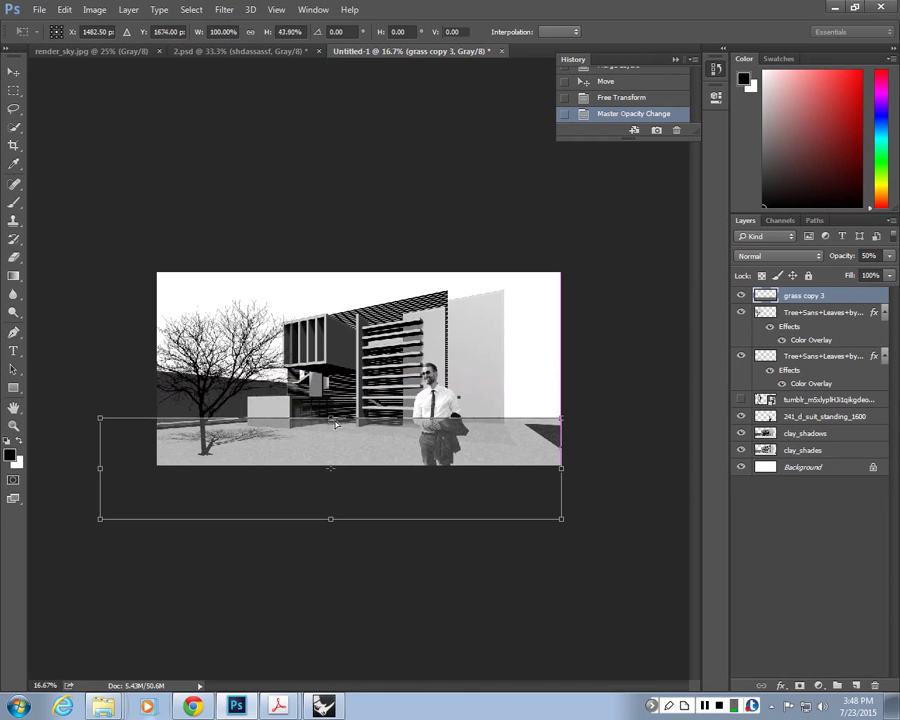
drag(100, 418, 283, 418)
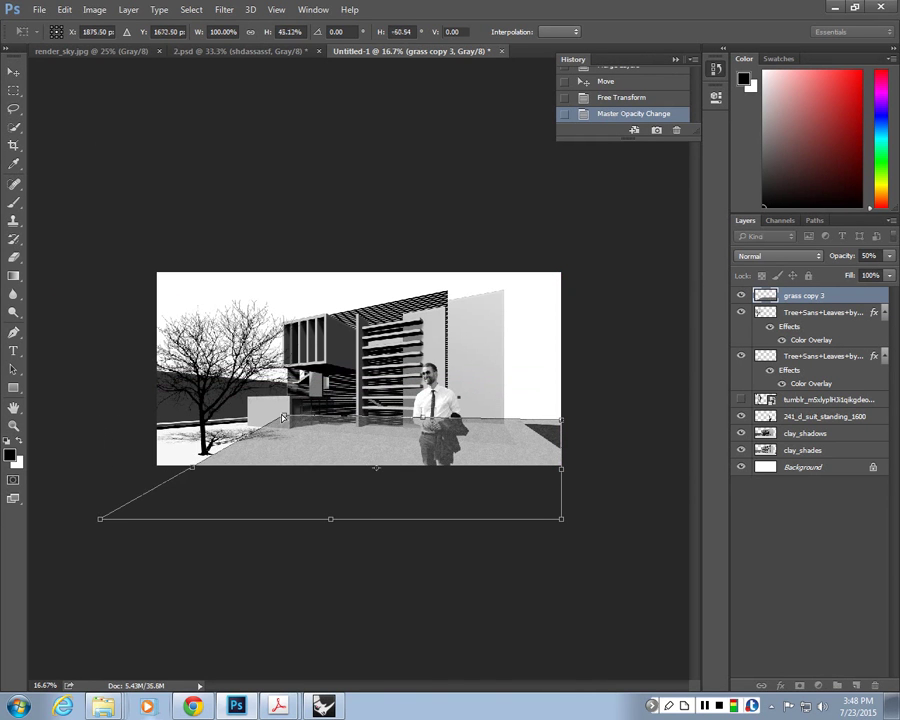
drag(100, 518, 56, 452)
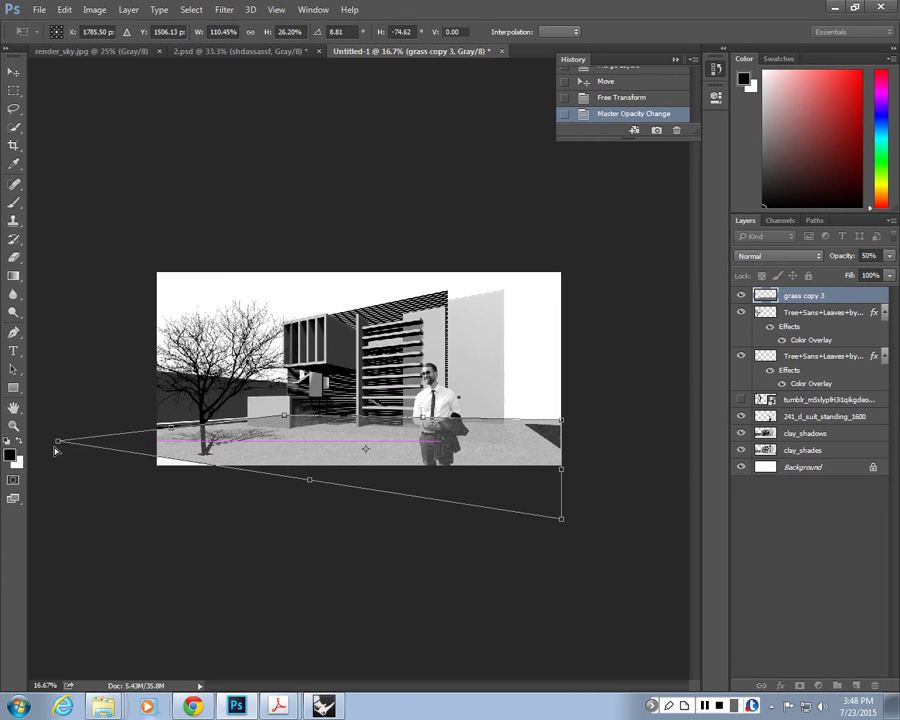
key(ctrl+minus)
drag(125, 424, 28, 434)
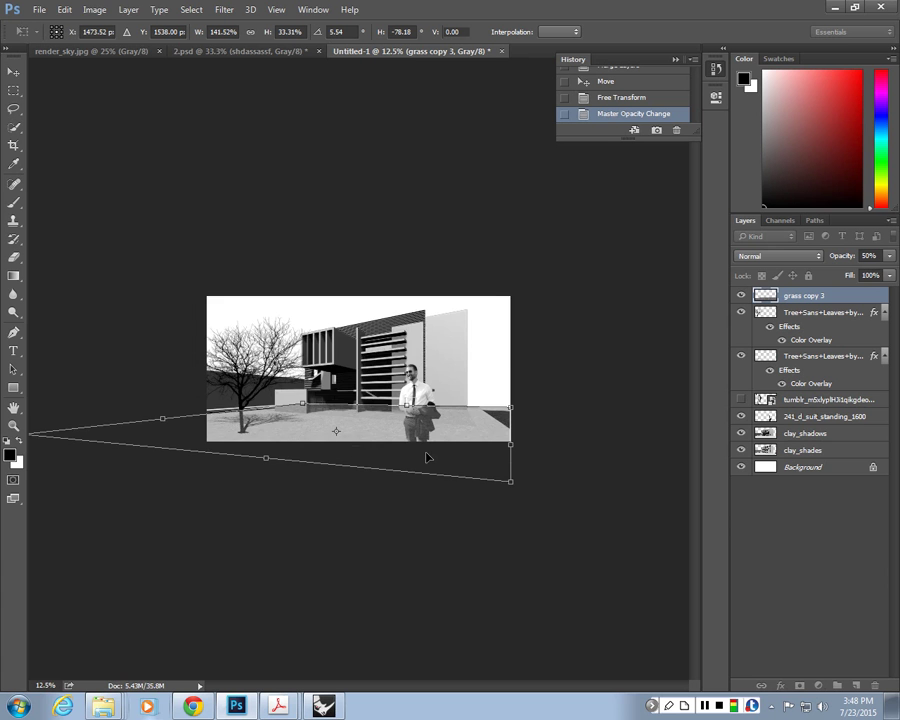
Distort the grass layer's right side, moving the far corner to the ground's outer corner and pulling the near corner outward along the dark strip
key(ctrl+minus)
key(ctrl+plus)
key(ctrl+plus)
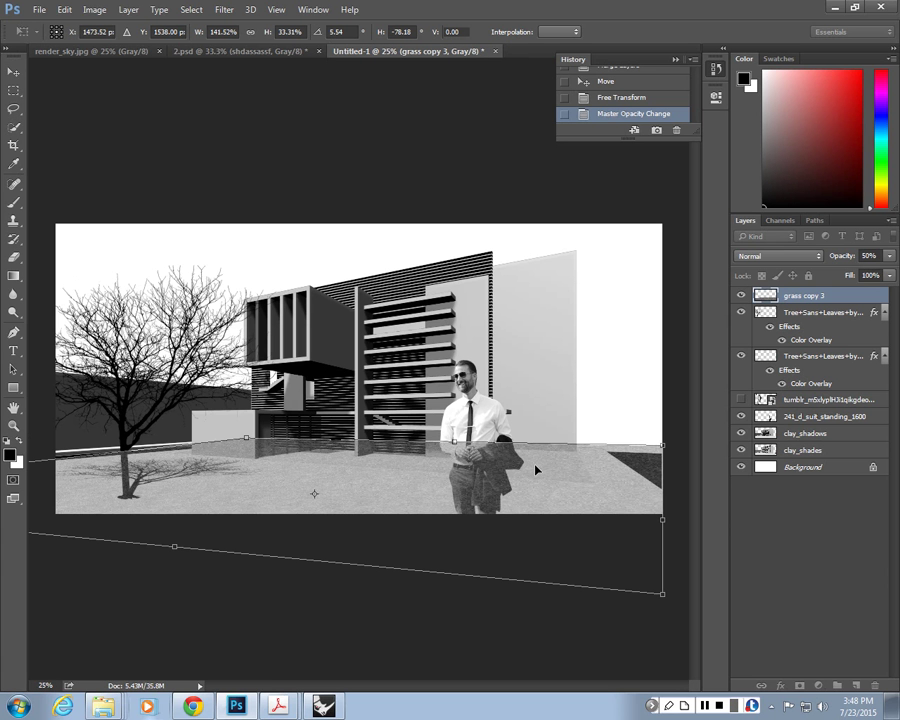
drag(662, 445, 605, 450)
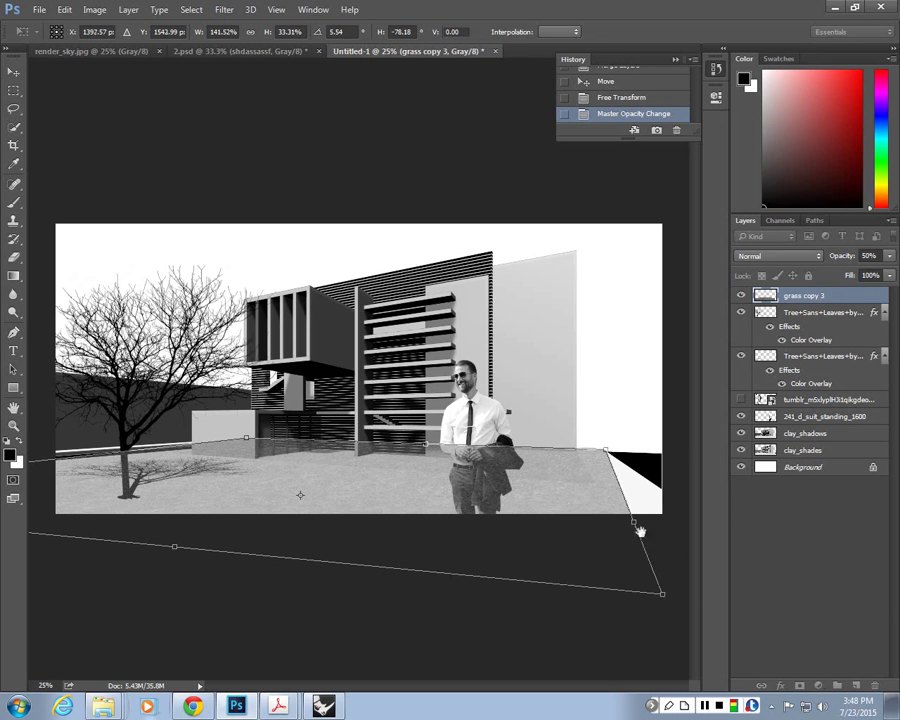
drag(662, 593, 759, 563)
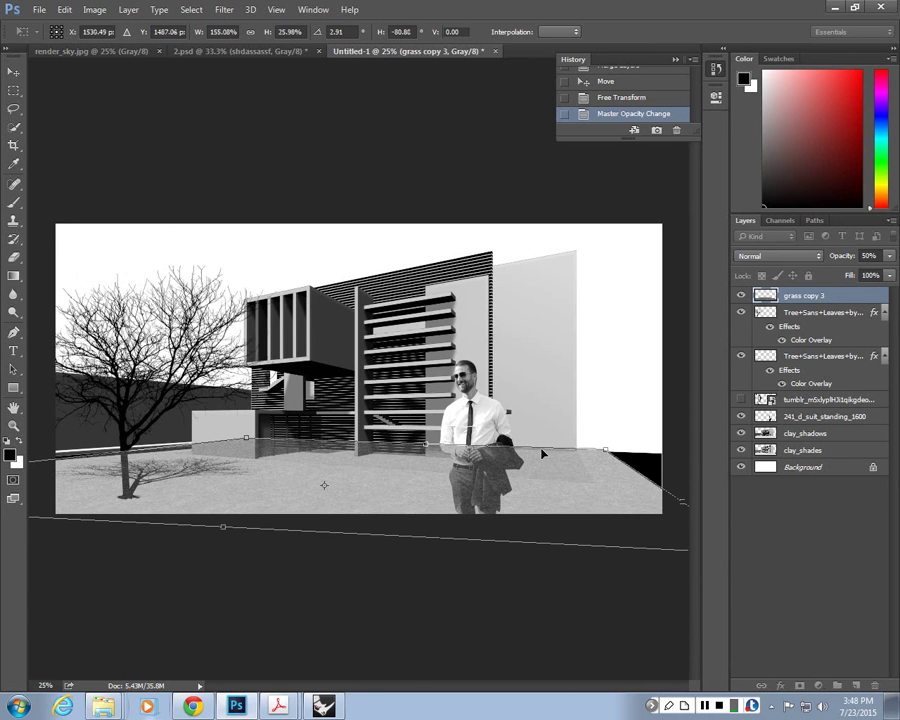
Fine-tune the grass distortion by nudging its far-right corner and moving its near-left corner slightly inward
key(ctrl+plus)
key(ctrl+plus)
drag(543, 453, 247, 380)
drag(556, 462, 446, 436)
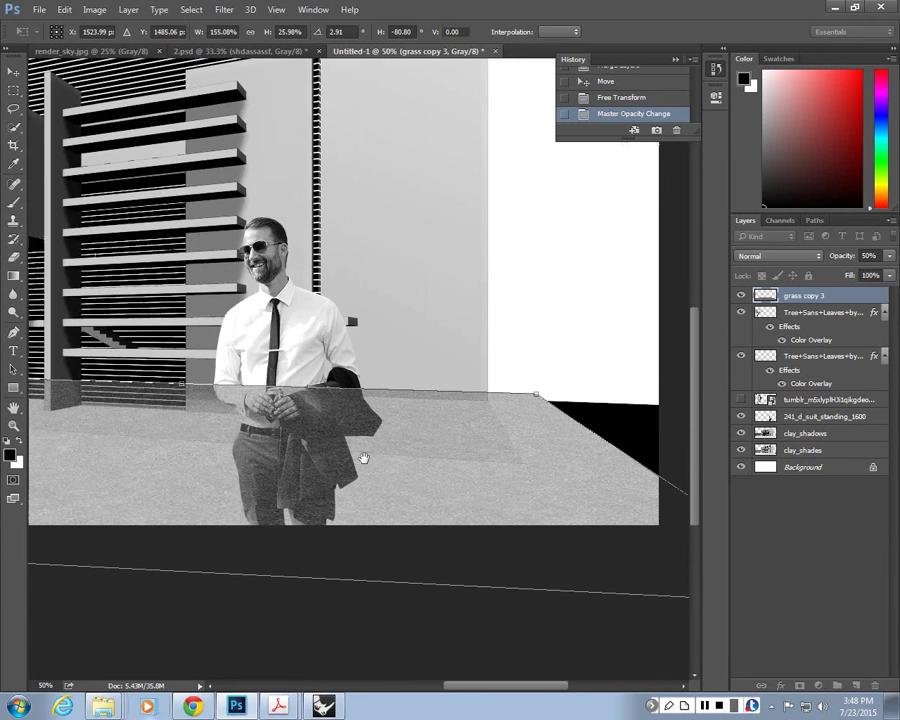
drag(362, 458, 612, 540)
drag(282, 536, 530, 522)
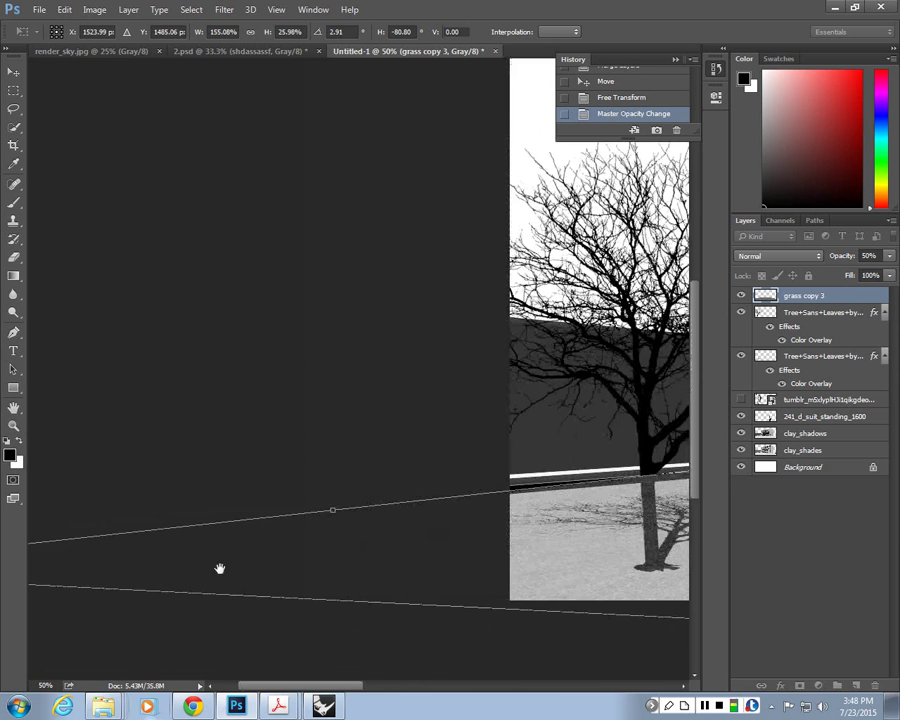
key(ctrl+plus)
key(ctrl+minus)
key(ctrl+minus)
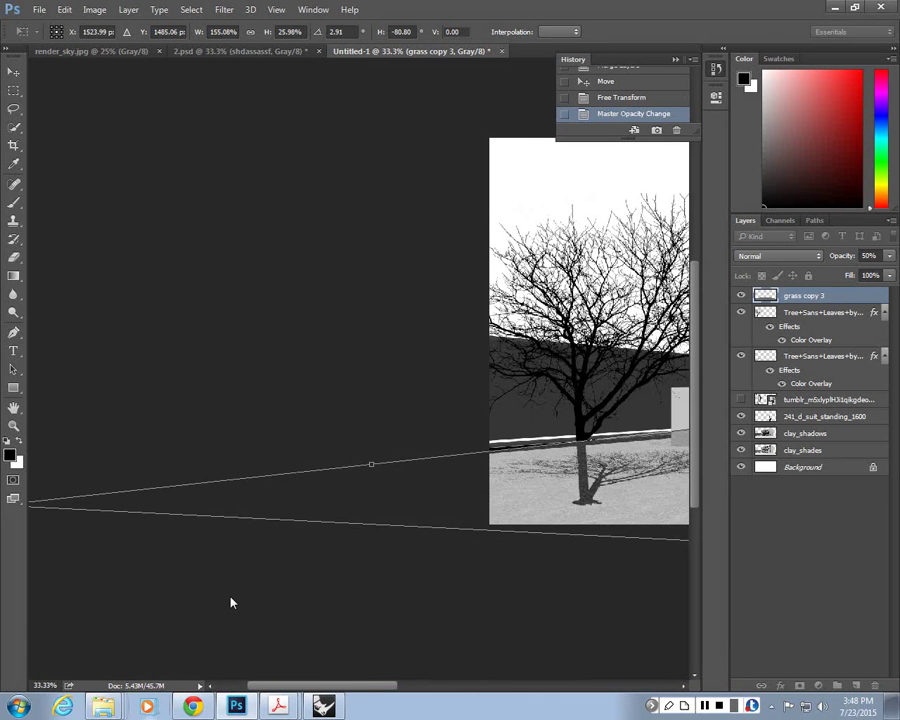
drag(137, 483, 199, 486)
drag(63, 512, 84, 520)
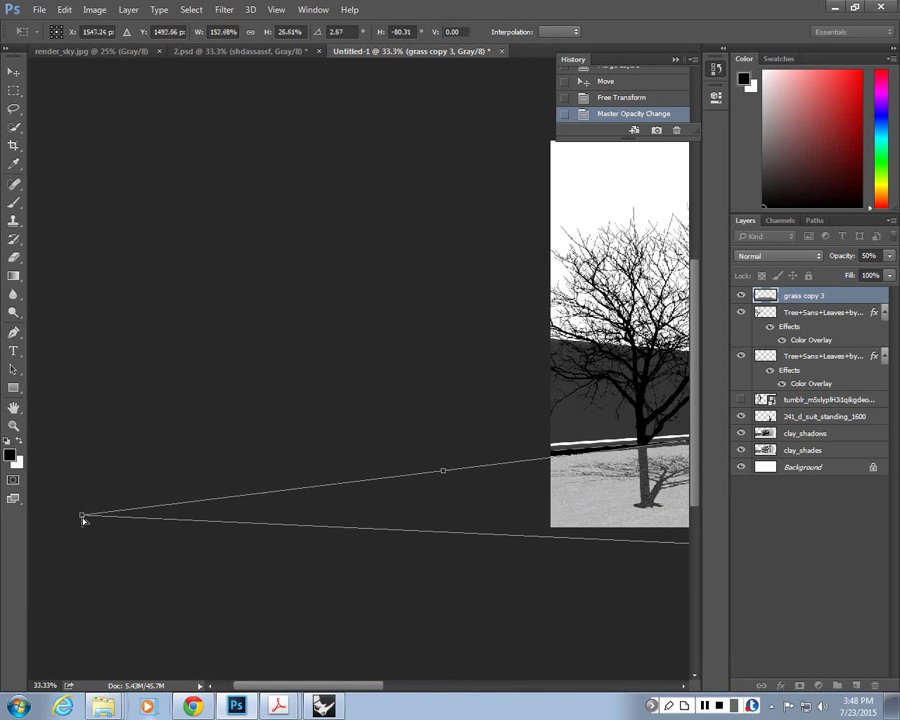
Align the grass's left edge with the curb behind the tree, placing its far corner at the low block's base, and apply the distortion
ctrl+scroll(415, 413, right, 7)
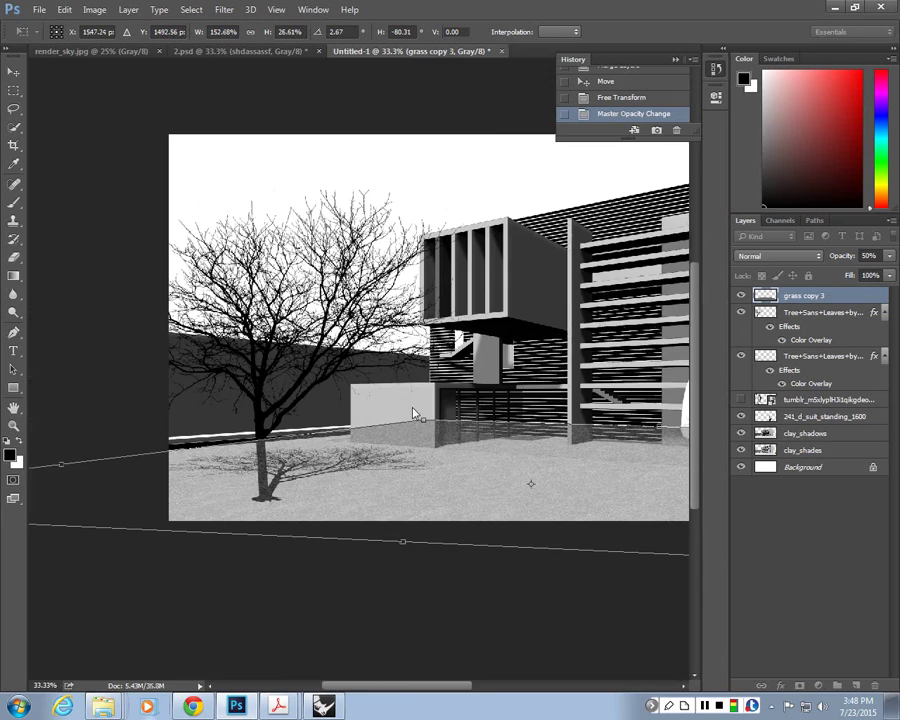
key(ctrl+1)
drag(460, 528, 475, 440)
drag(567, 435, 347, 476)
drag(217, 521, 490, 456)
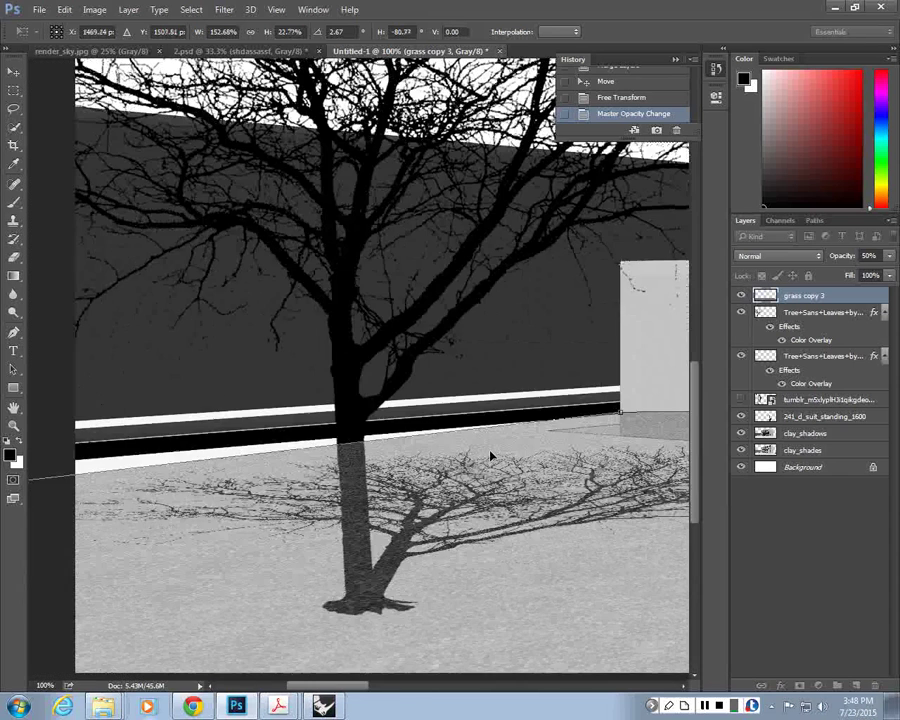
key(ctrl+minus)
key(ctrl+minus)
key(ctrl+minus)
drag(204, 364, 557, 346)
drag(151, 438, 99, 435)
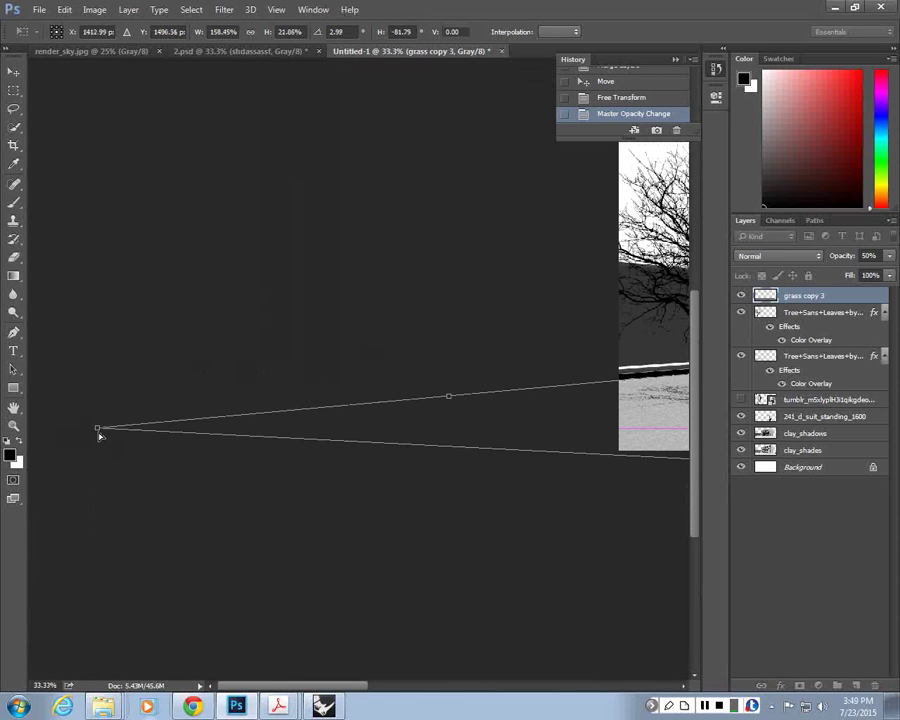
drag(590, 502, 97, 455)
key(Return)
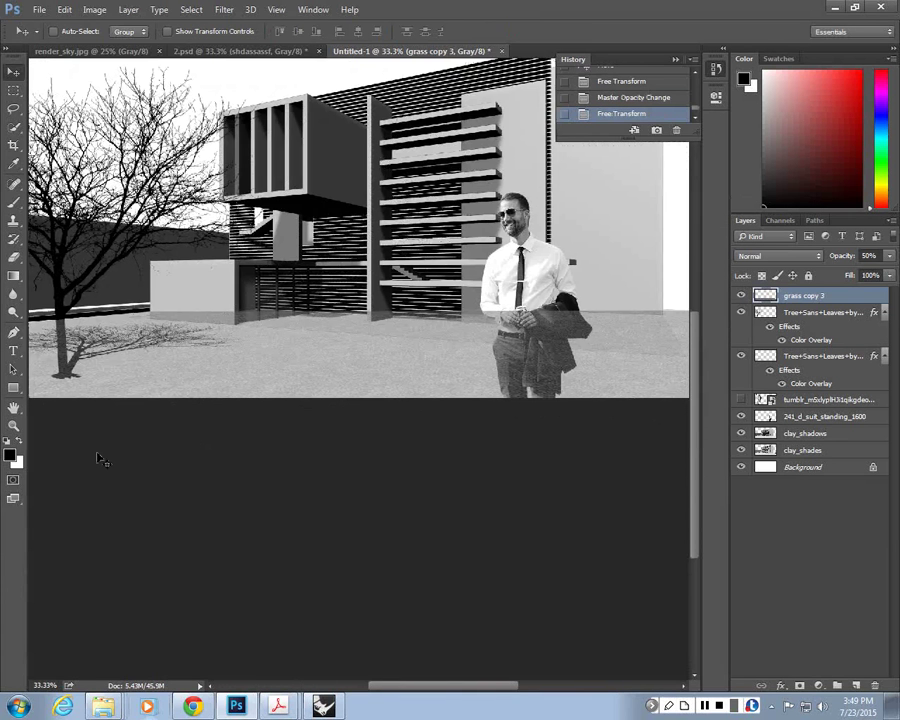
Set the grass layer's opacity to 70% and compare the rendering with the layer hidden and shown
key(ctrl+minus)
key(ctrl+minus)
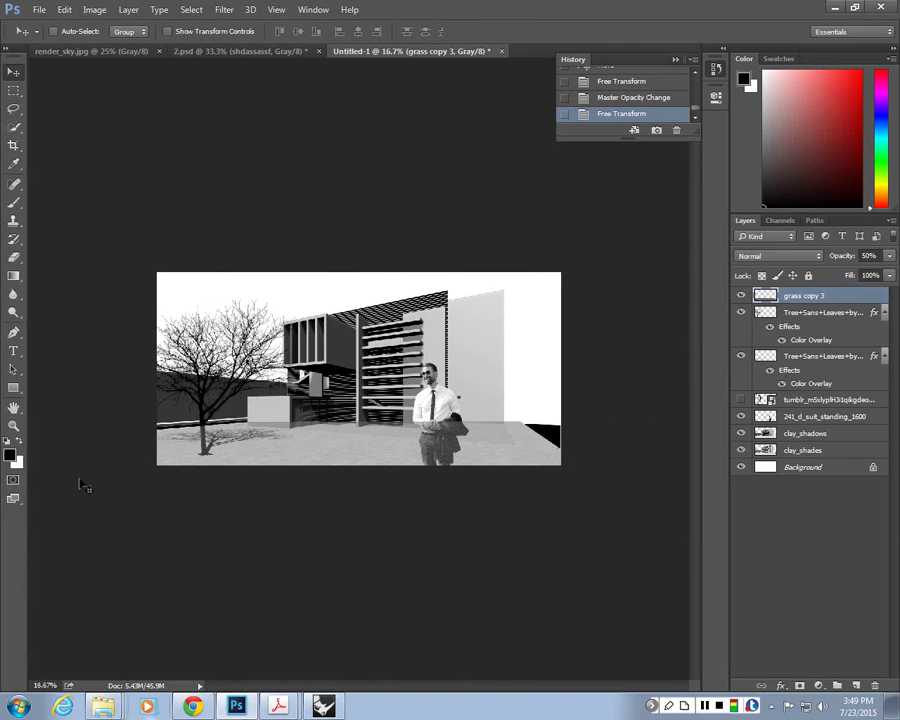
drag(221, 462, 393, 392)
key(ctrl+plus)
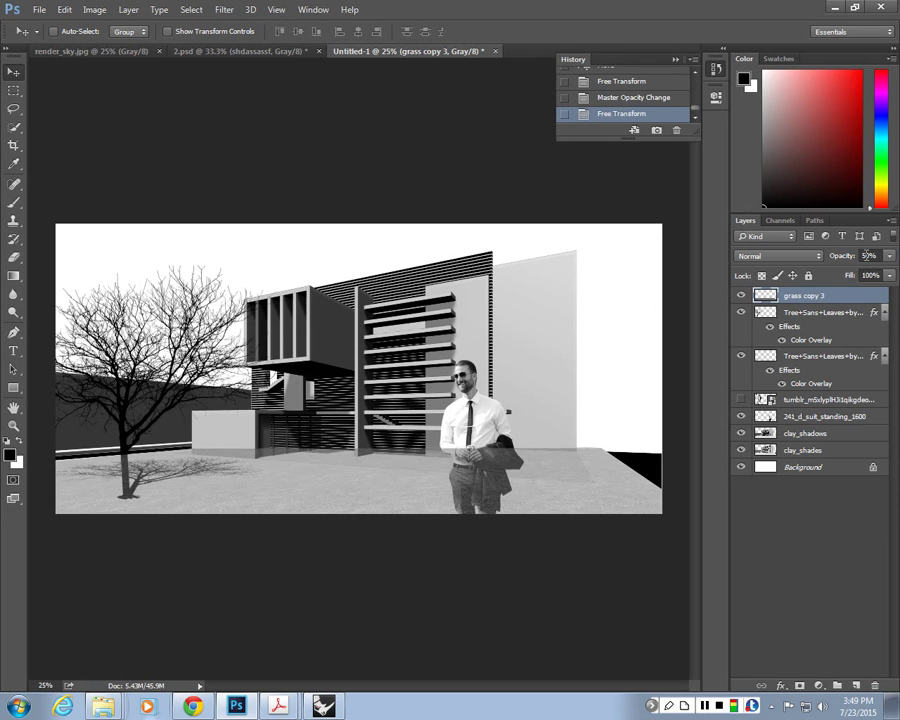
drag(866, 255, 838, 254)
text(7)
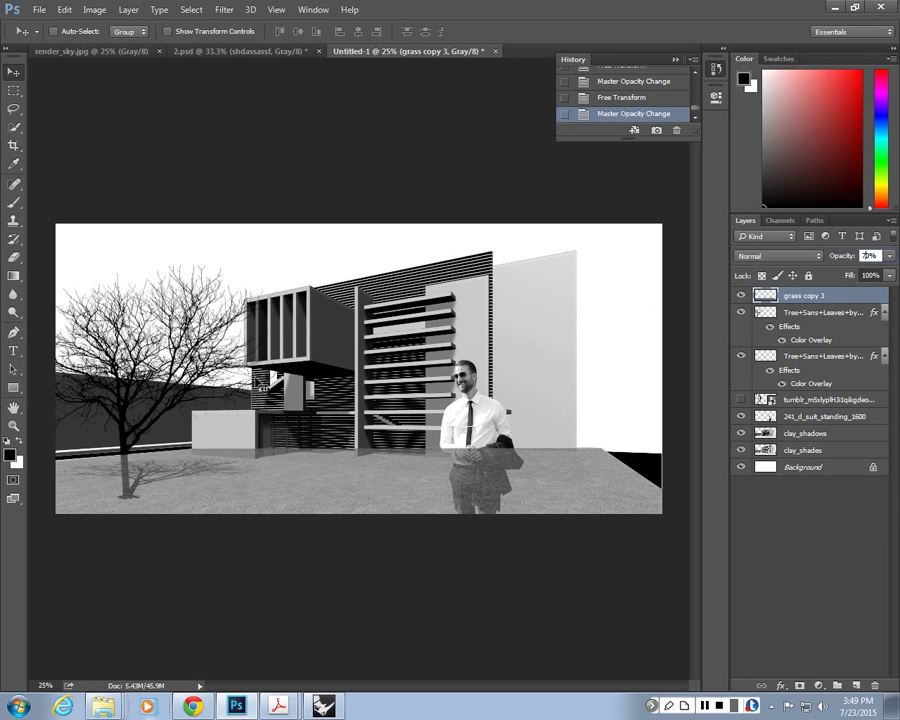
click(741, 295)
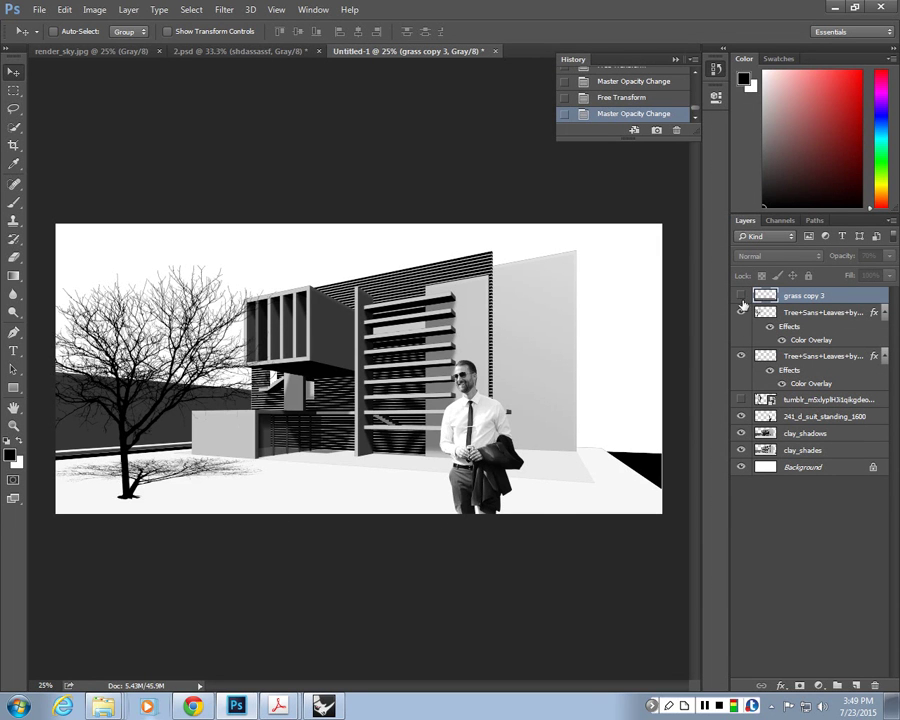
click(741, 296)
Set the grass layer's opacity to 20% and check the ground around the low block and tree
key(ctrl+plus)
key(ctrl+plus)
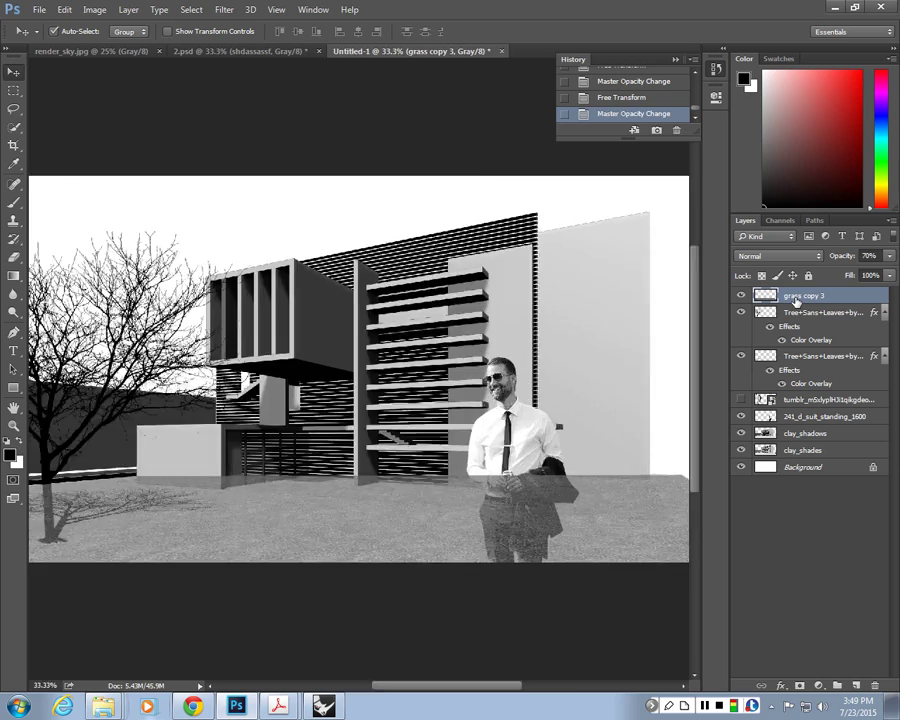
key(ctrl+plus)
drag(156, 532, 304, 420)
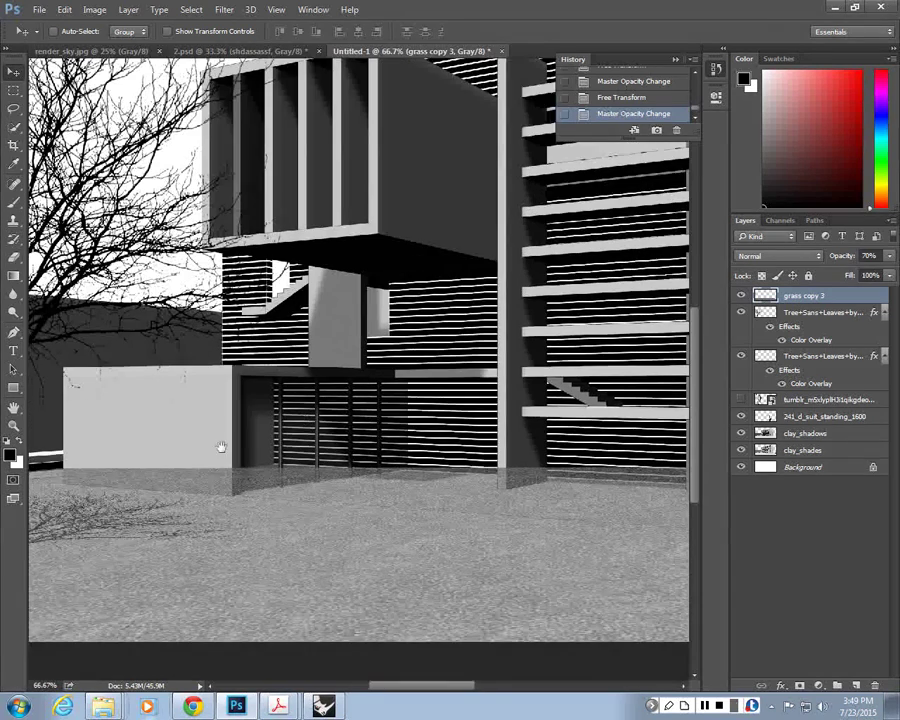
drag(221, 446, 316, 446)
click(841, 255)
text(20)
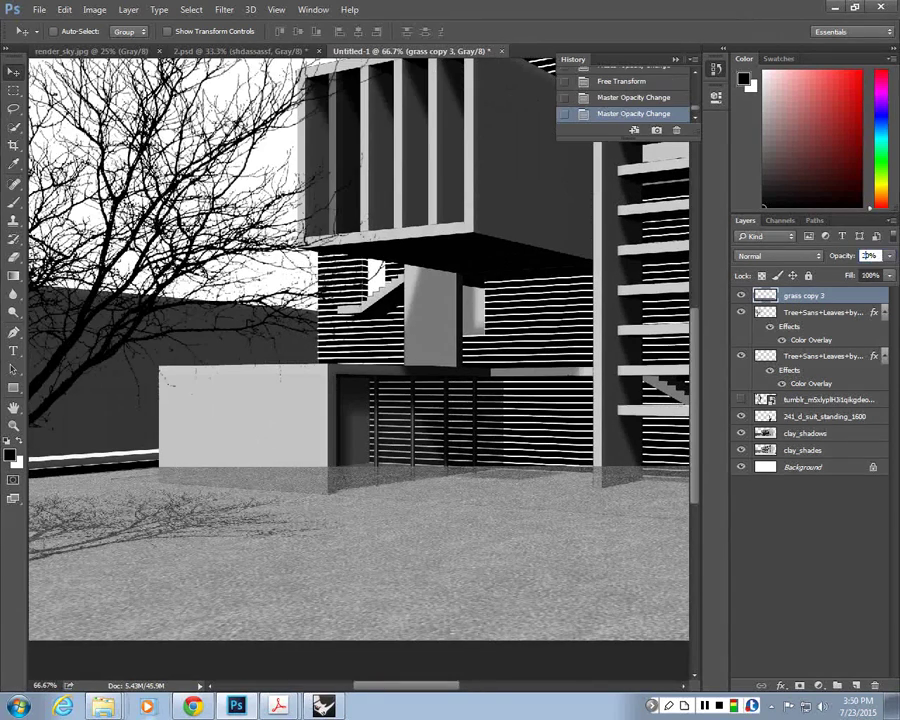
drag(383, 486, 636, 398)
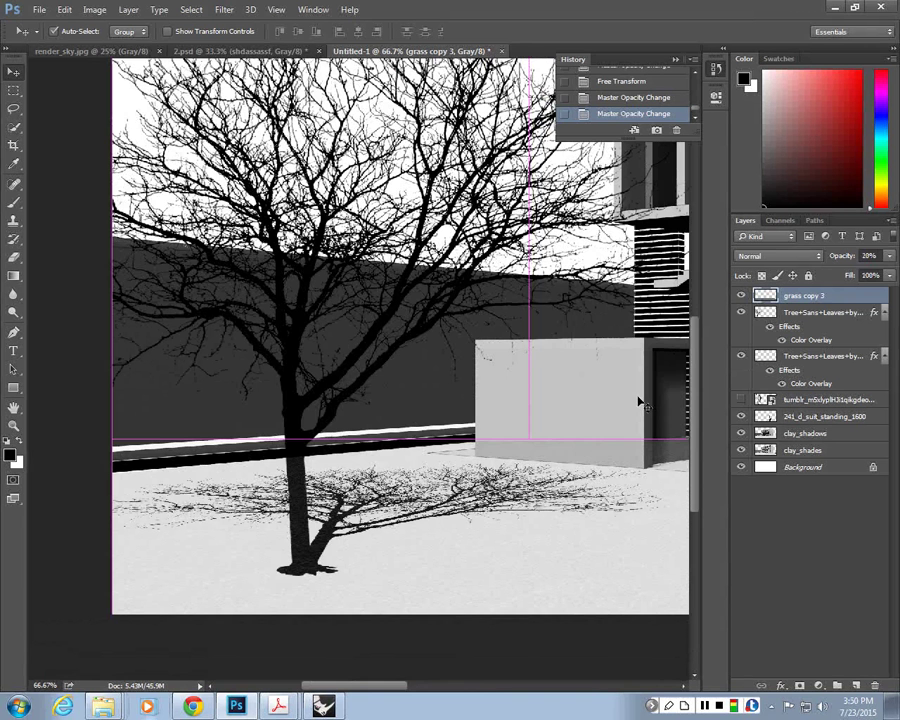
Set the grass layer's opacity to 40%
drag(868, 255, 828, 248)
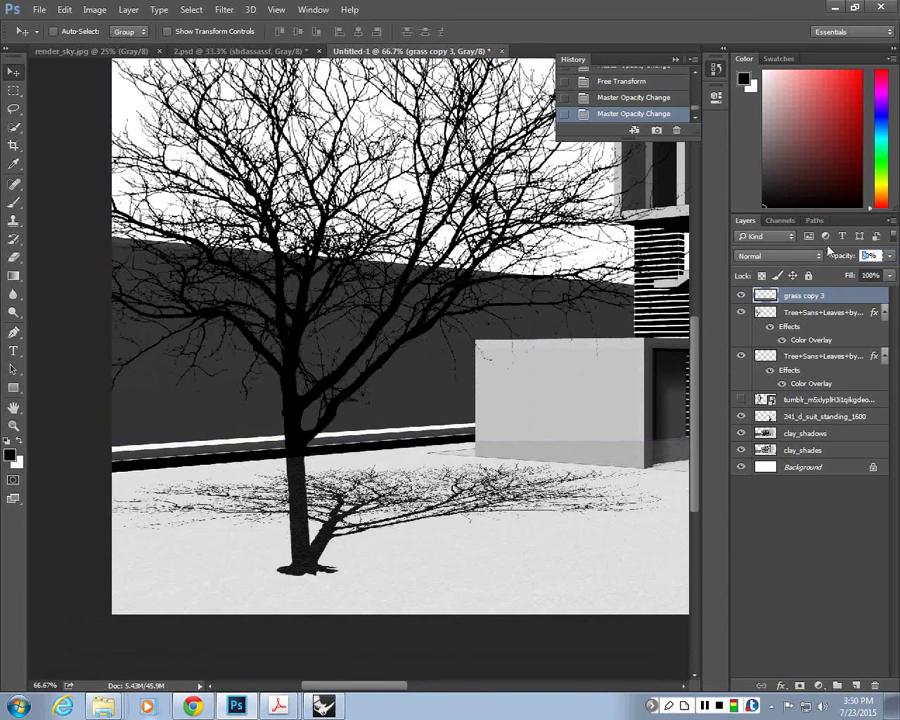
text(40)
key(Return)
Trace the paved area's front edge with the Polygonal Lasso, from the low block's base to the pavement's far front corner past the man
key(ctrl+plus)
key(ctrl+plus)
drag(320, 458, 460, 398)
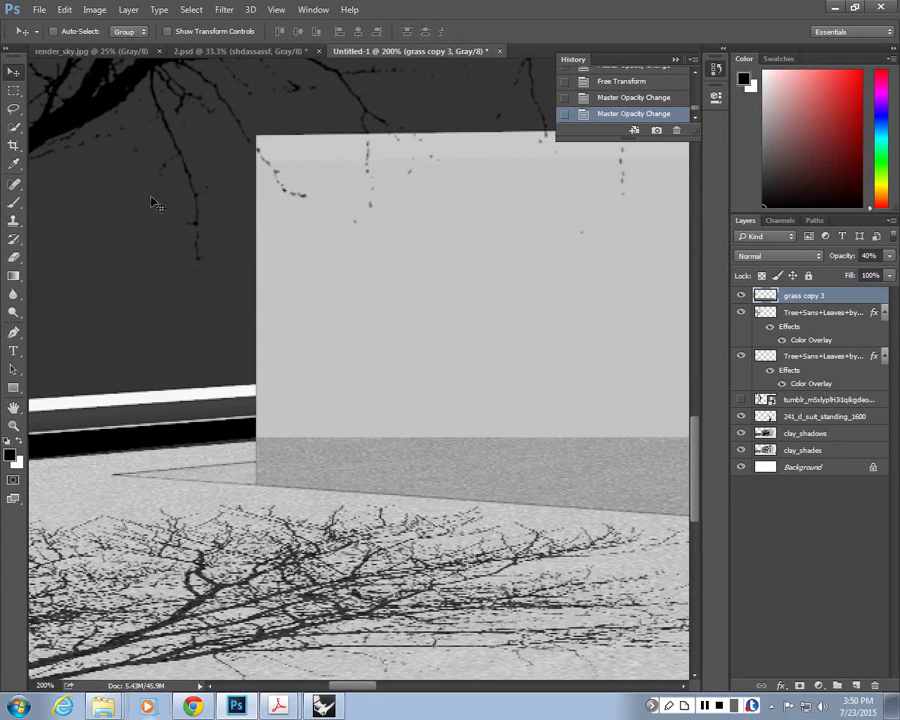
click(13, 110)
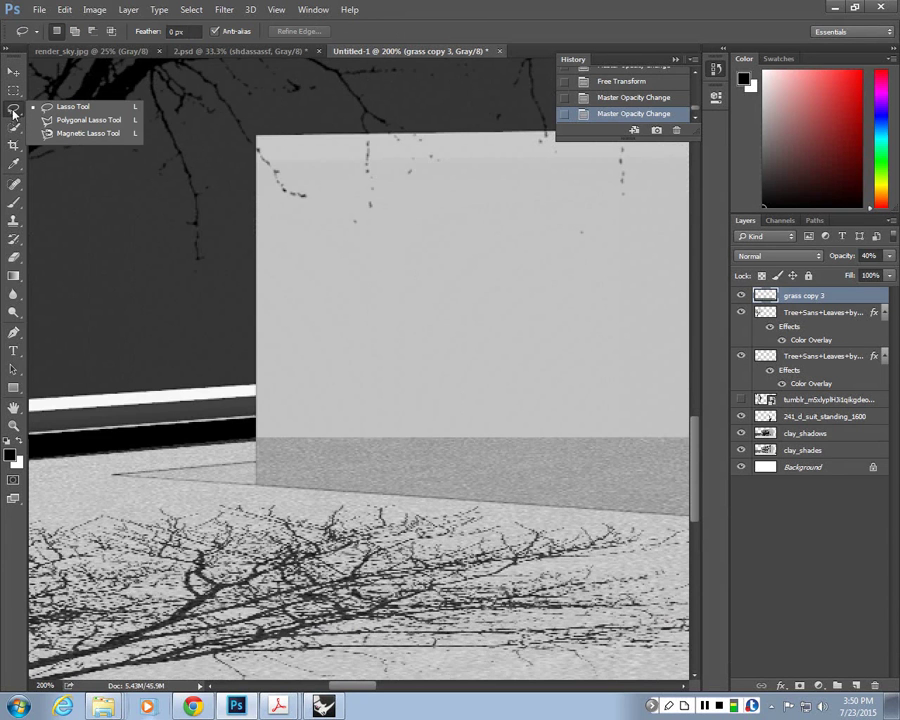
click(104, 125)
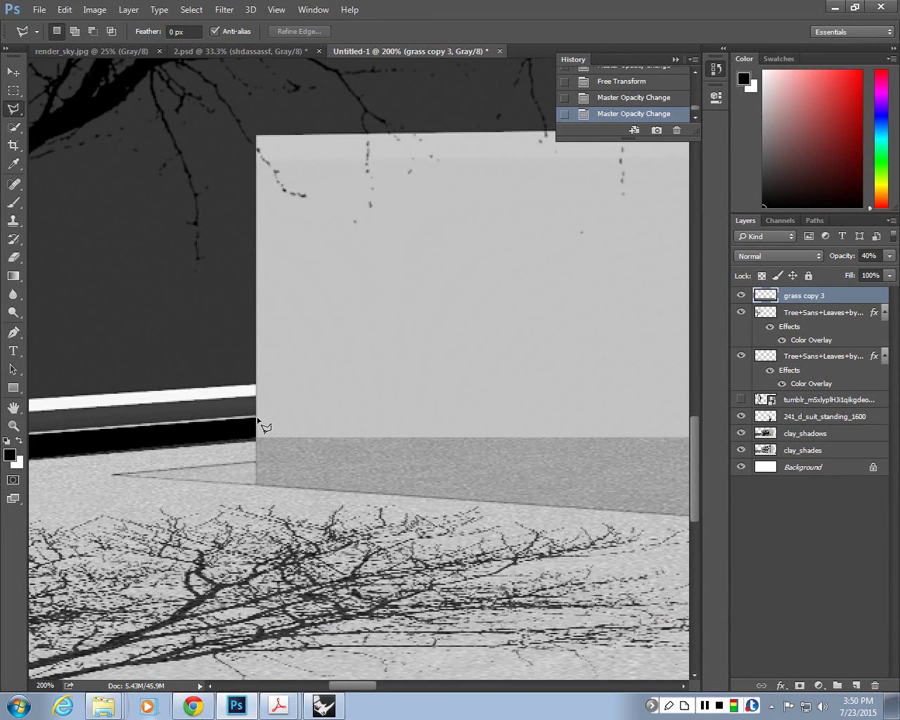
click(255, 462)
click(114, 476)
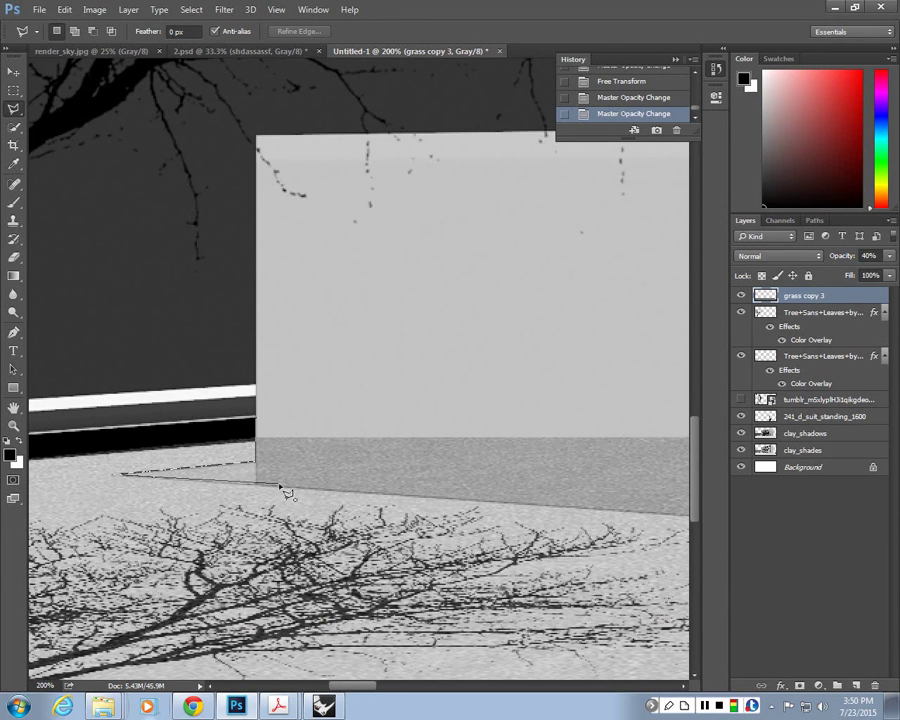
alt+scroll(276, 482, down, 2)
drag(672, 560, 189, 488)
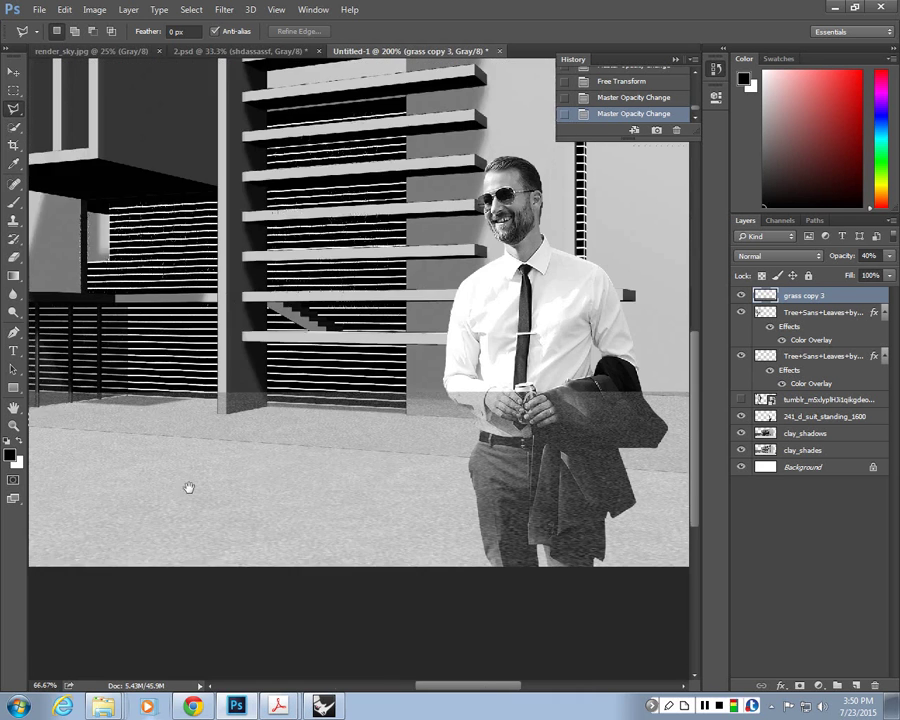
drag(625, 494, 185, 457)
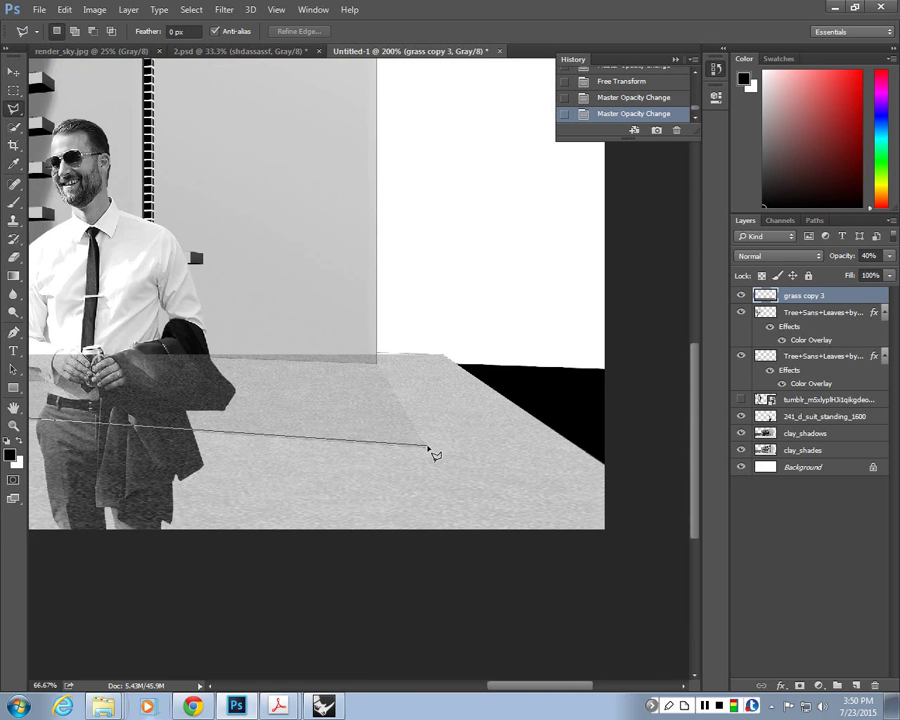
click(426, 448)
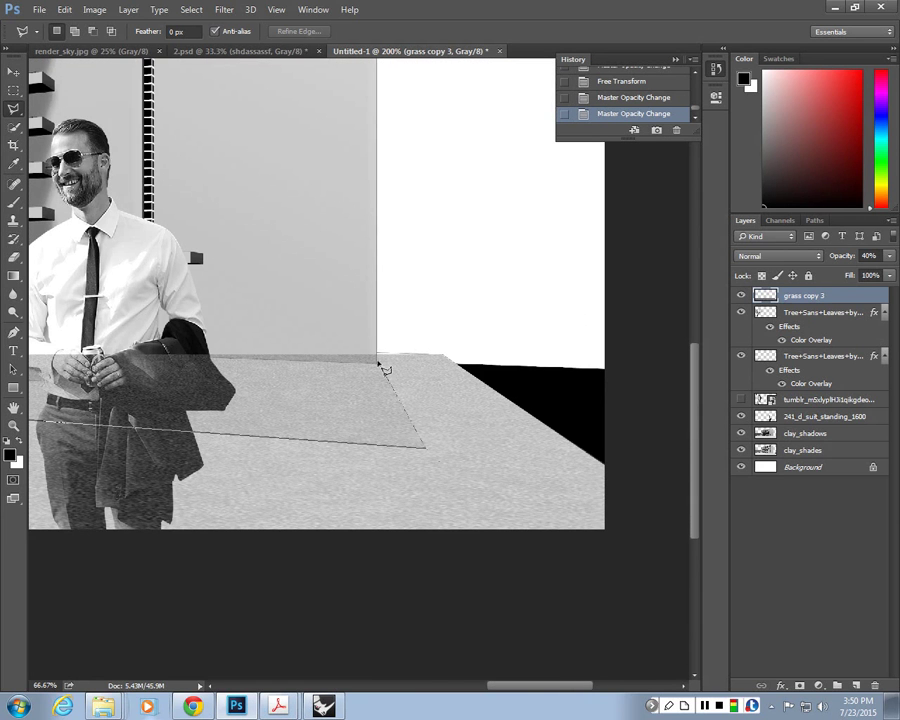
Close the lasso selection along the pavement's side edge, up the tall wall and across the facade back to the low block
click(377, 362)
click(376, 314)
drag(175, 300, 720, 497)
click(518, 366)
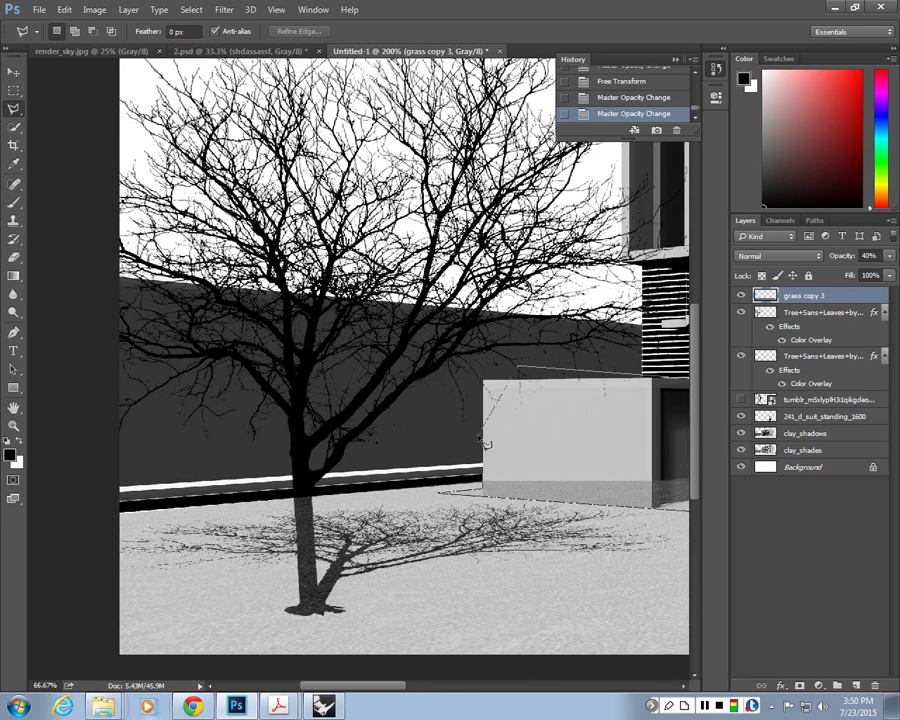
double_click(480, 437)
Delete the grass inside the selection over the pavement and building base, and clear the selection
key(ctrl+minus)
key(ctrl+minus)
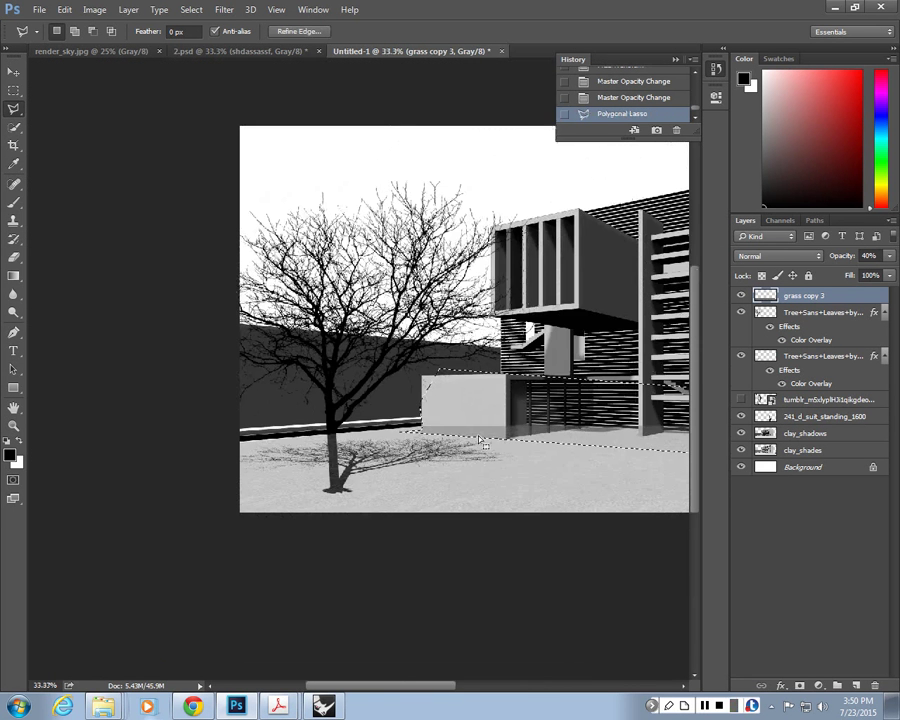
mouse_move(483, 442)
mouse_down()
mouse_move(241, 470)
mouse_move(359, 478)
mouse_up()
drag(436, 450, 400, 446)
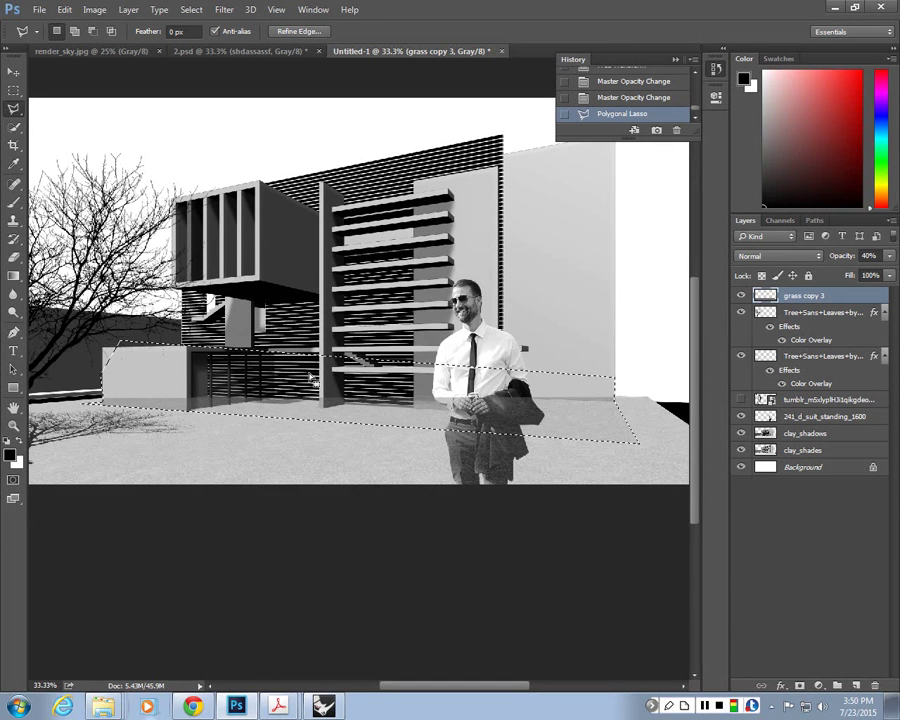
key(Delete)
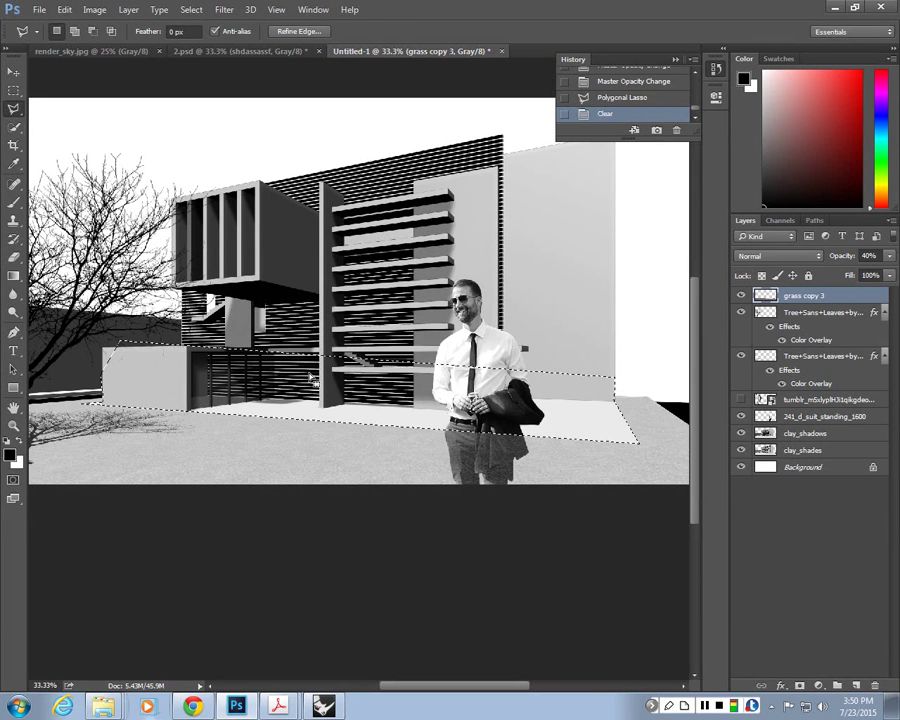
key(m)
key(ctrl+d)
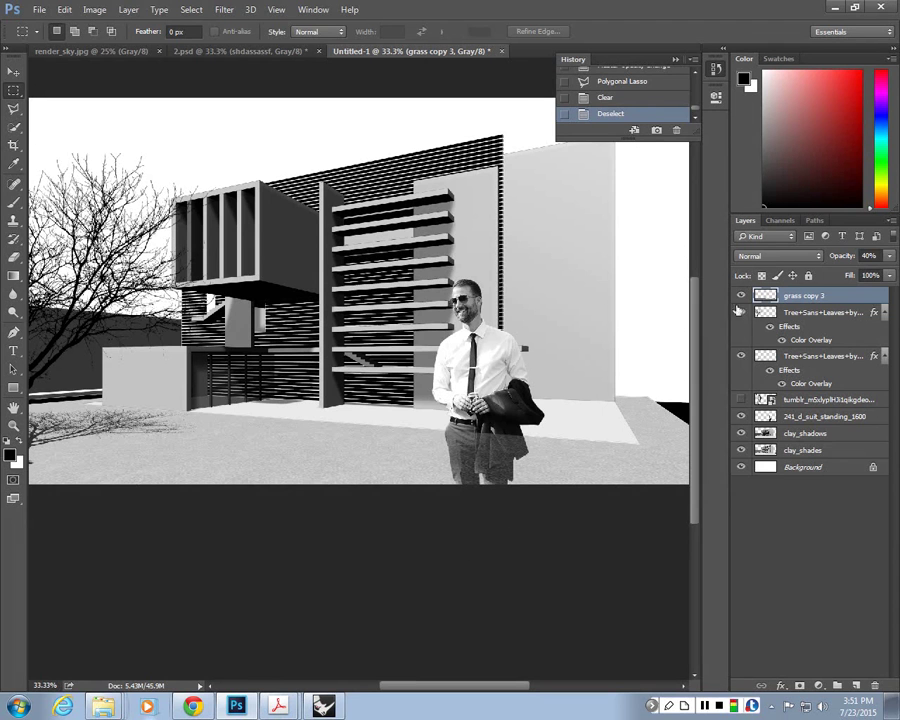
Set the grass layer's opacity to 100% and move it beneath the tree and people layers, directly above clay_shadows
key(0)
key(0)
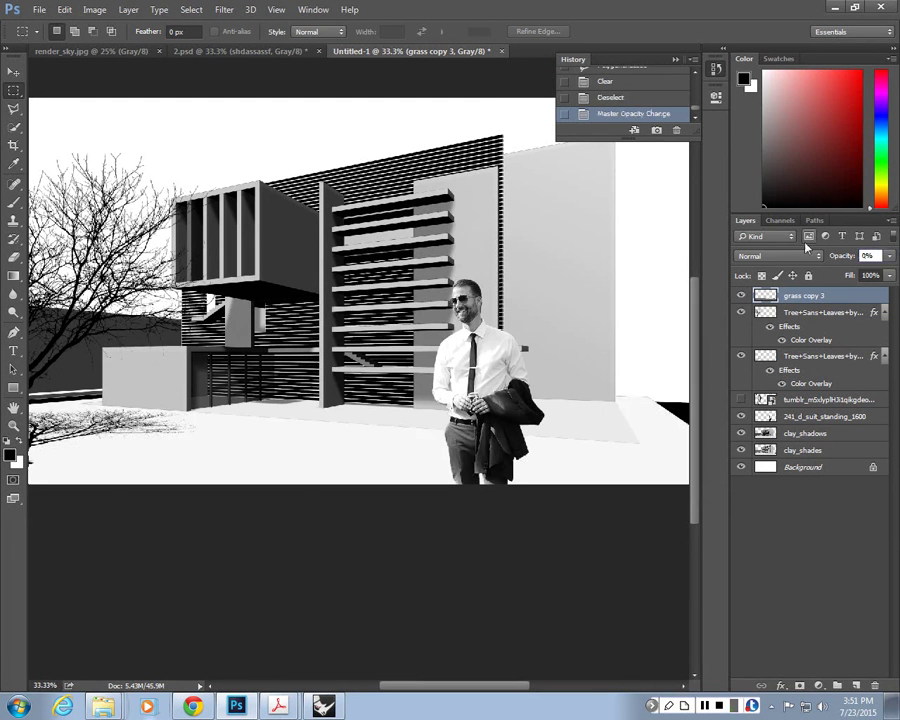
key(0)
key(3)
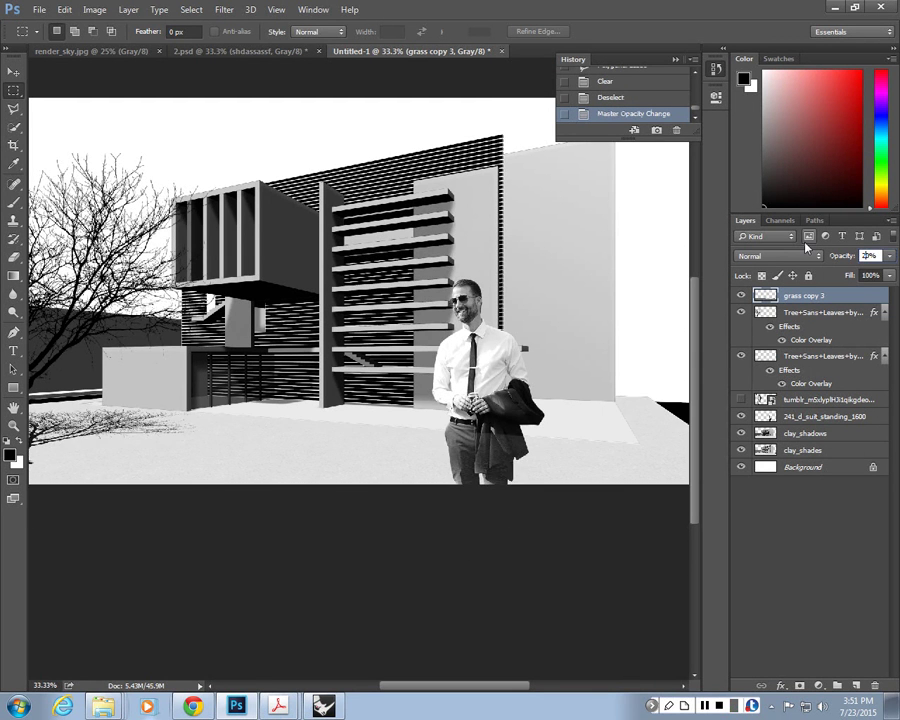
key(0)
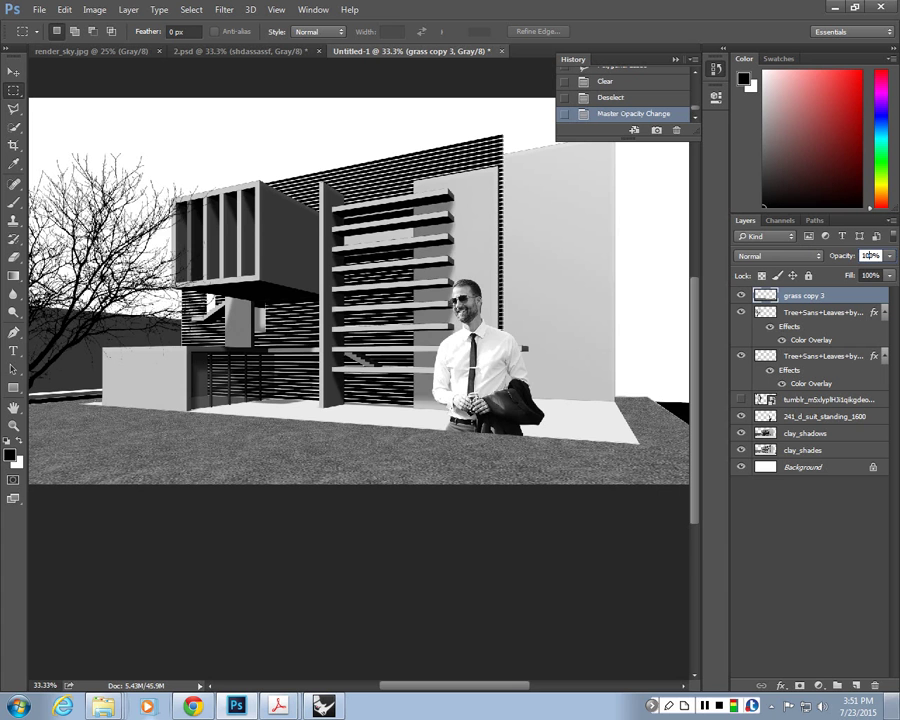
key(ctrl+minus)
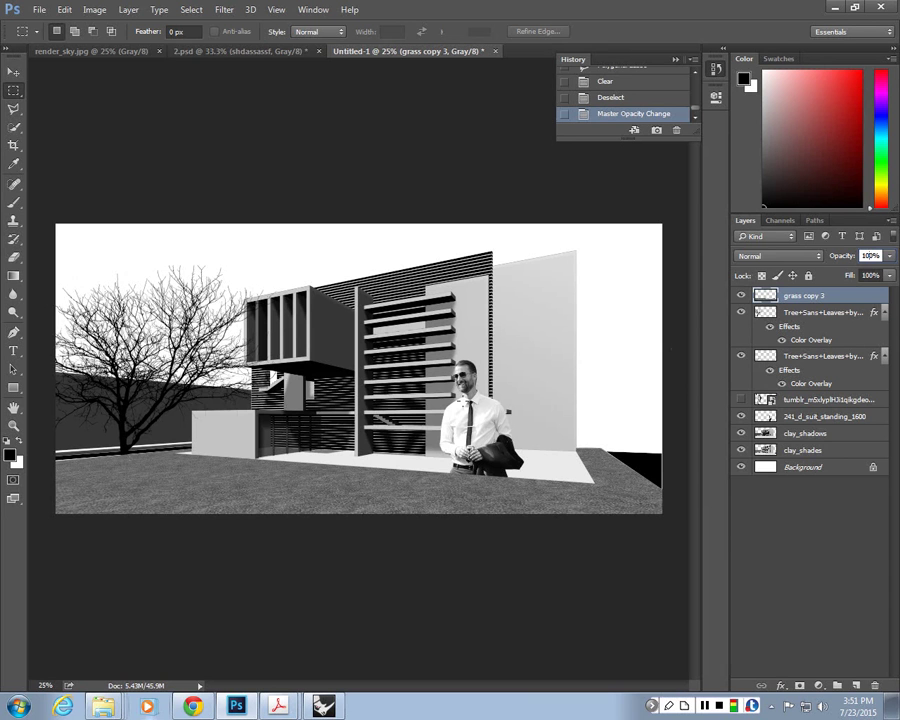
drag(800, 399, 806, 430)
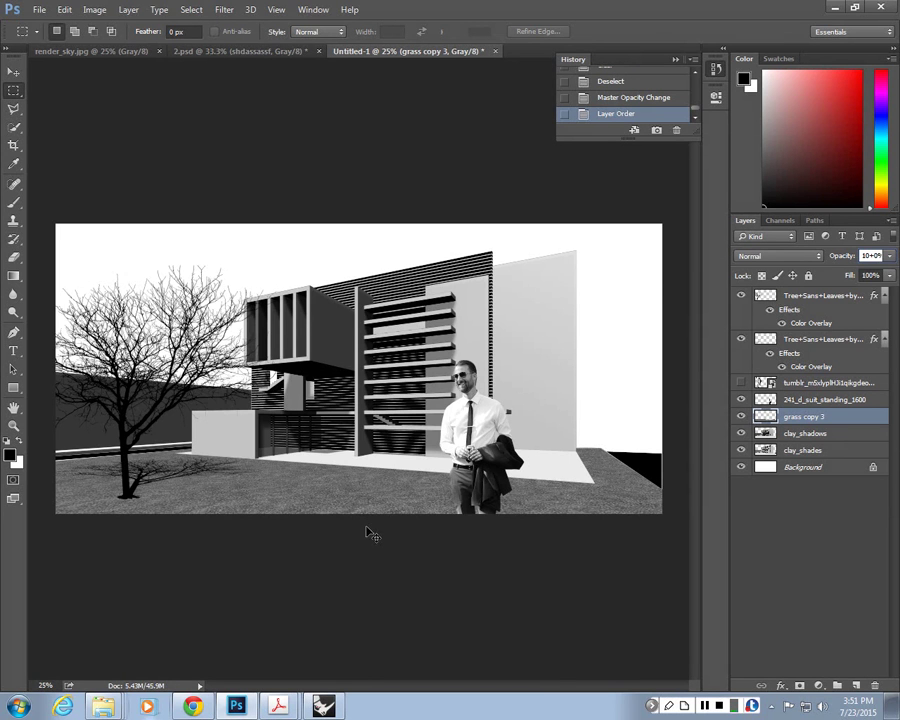
key(ctrl+minus)
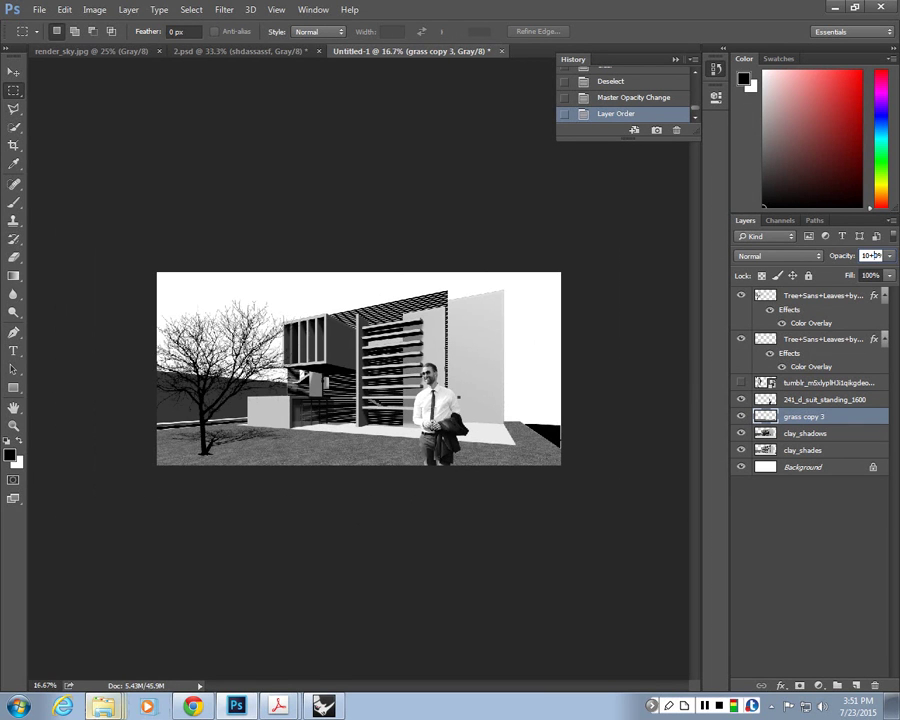
Switch to Chrome and search Google for "sky with trees"
click(103, 706)
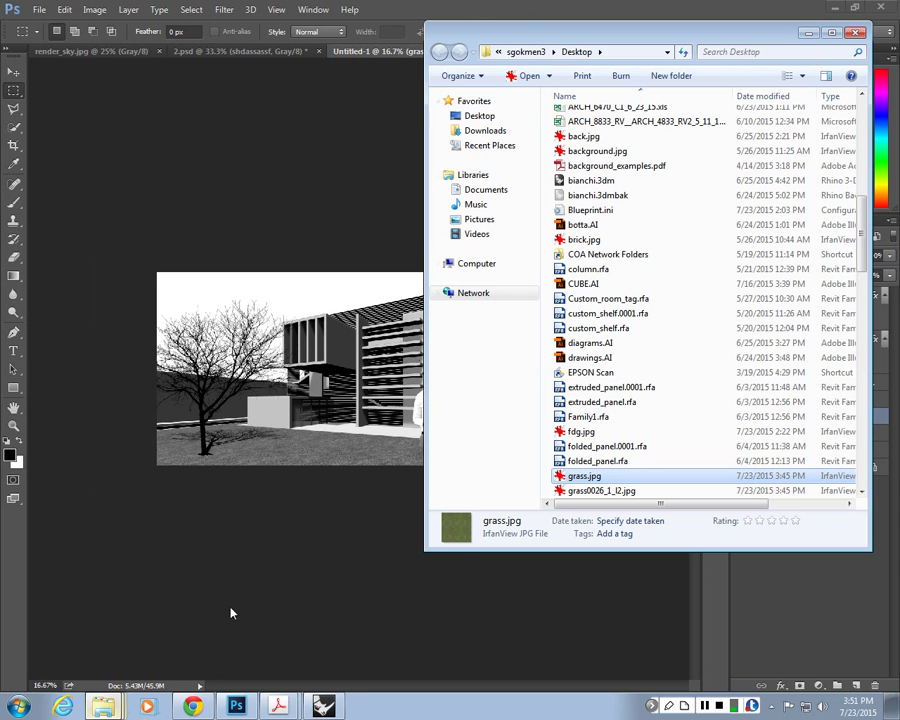
click(830, 12)
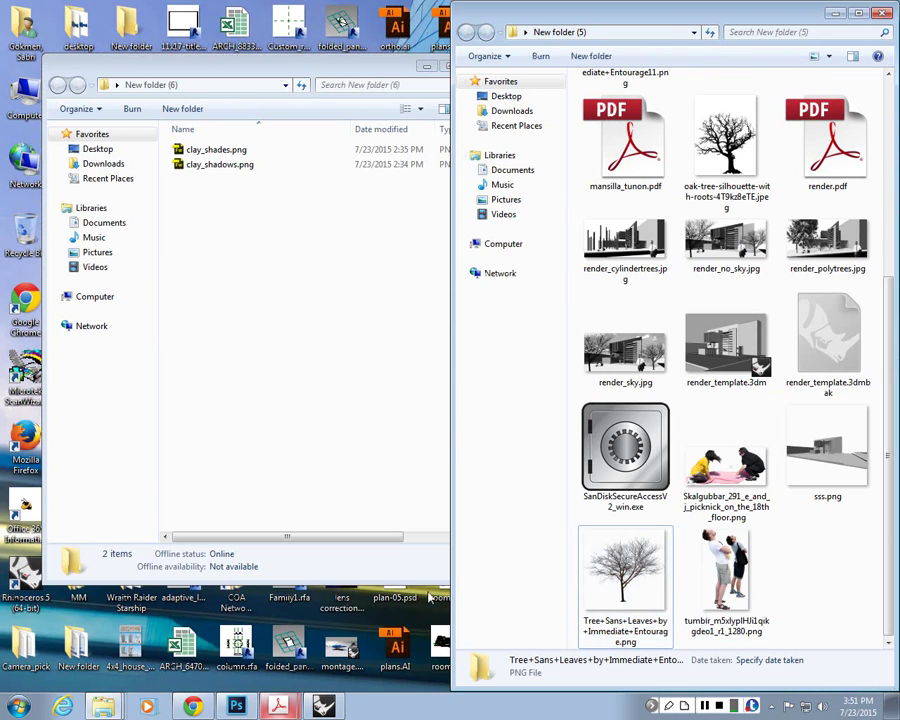
click(192, 707)
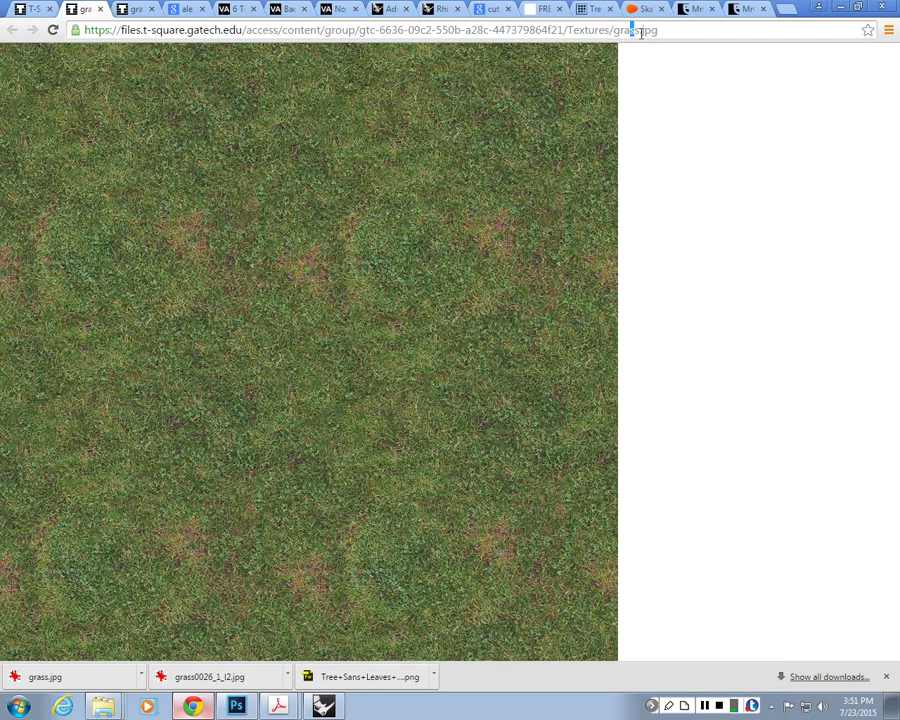
click(641, 31)
text(sky with trees)
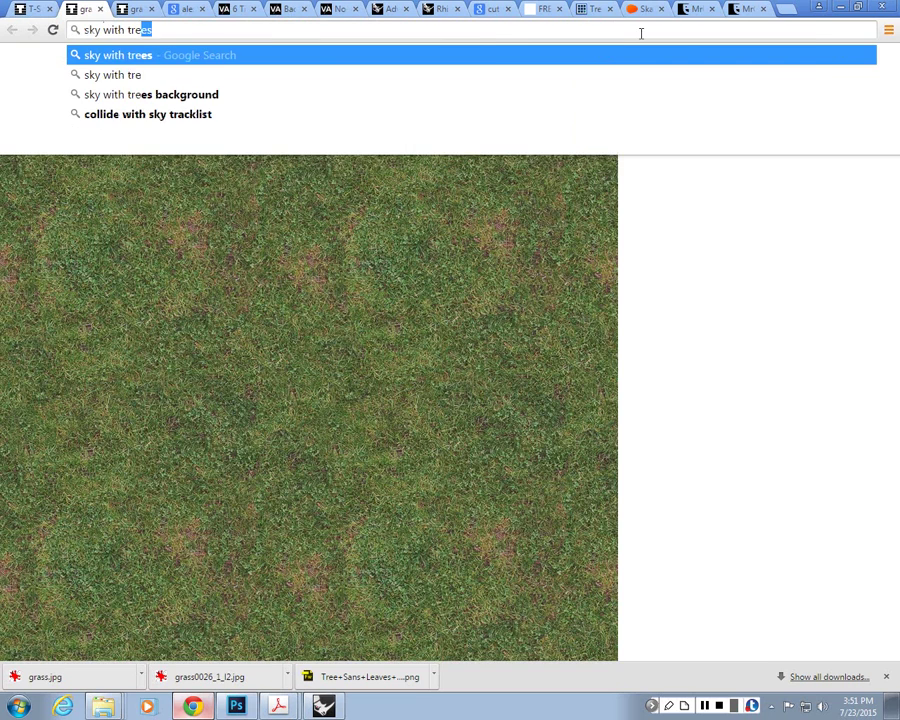
key(Return)
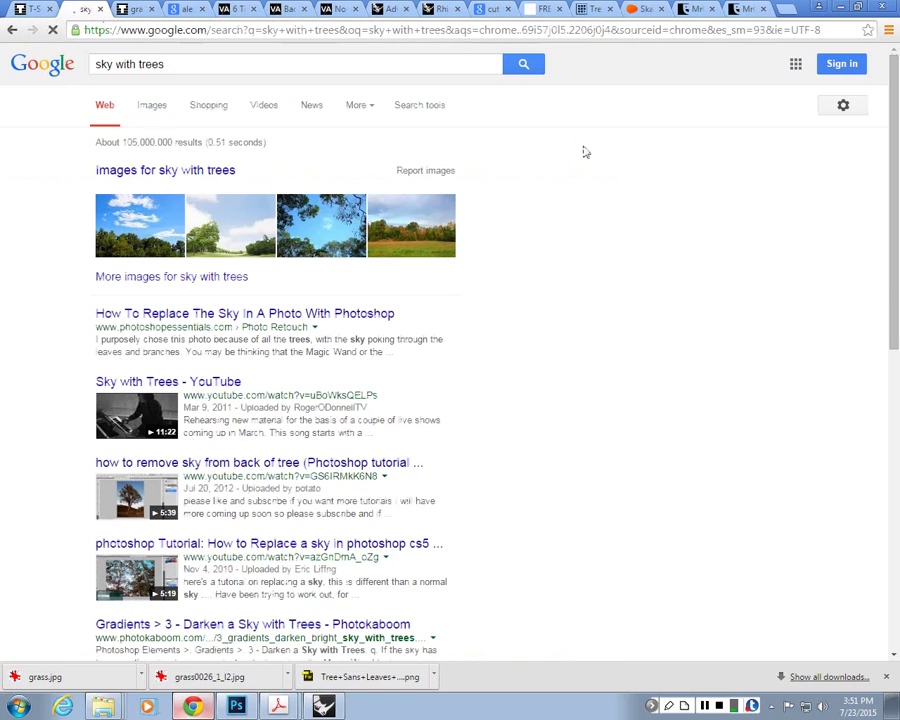
Show the image results and limit them to the Large size
click(151, 105)
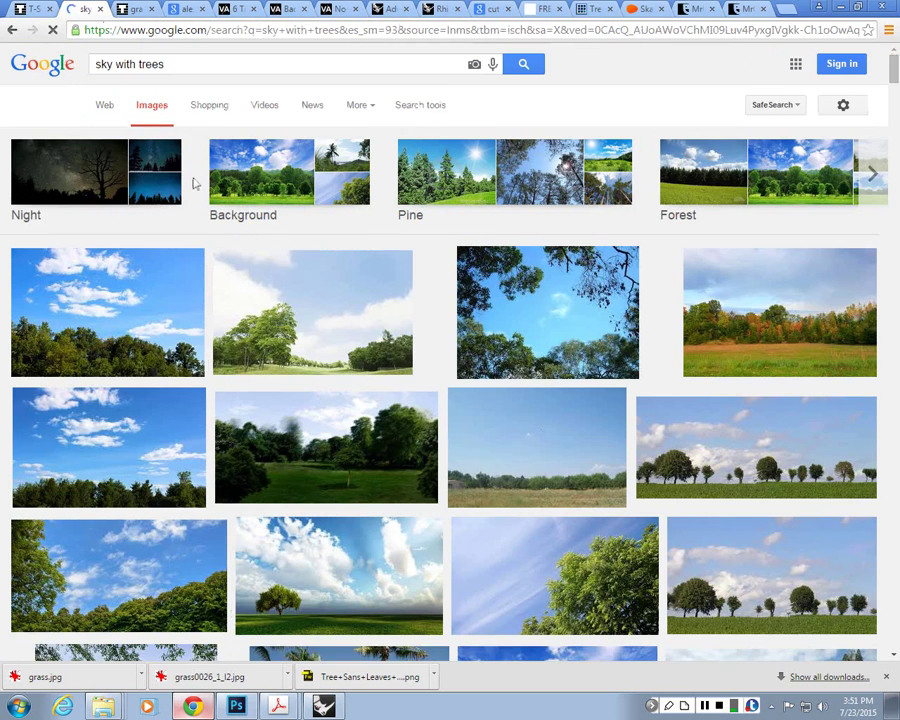
click(440, 104)
click(108, 140)
click(114, 188)
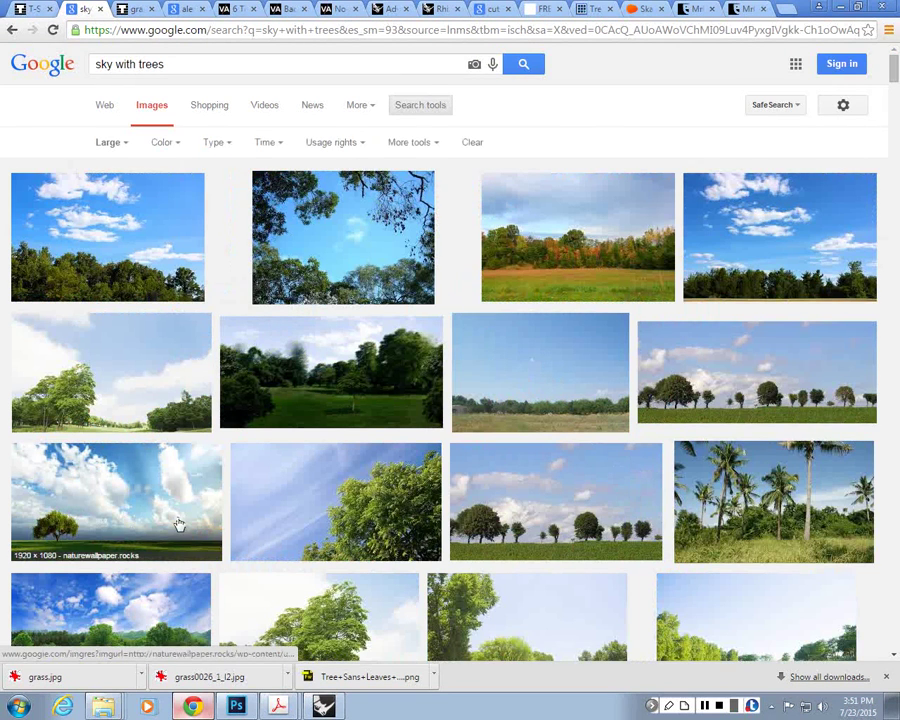
Look through the large image results for a sky photo with a tree line suitable as a background
scroll(770, 400, down, 1)
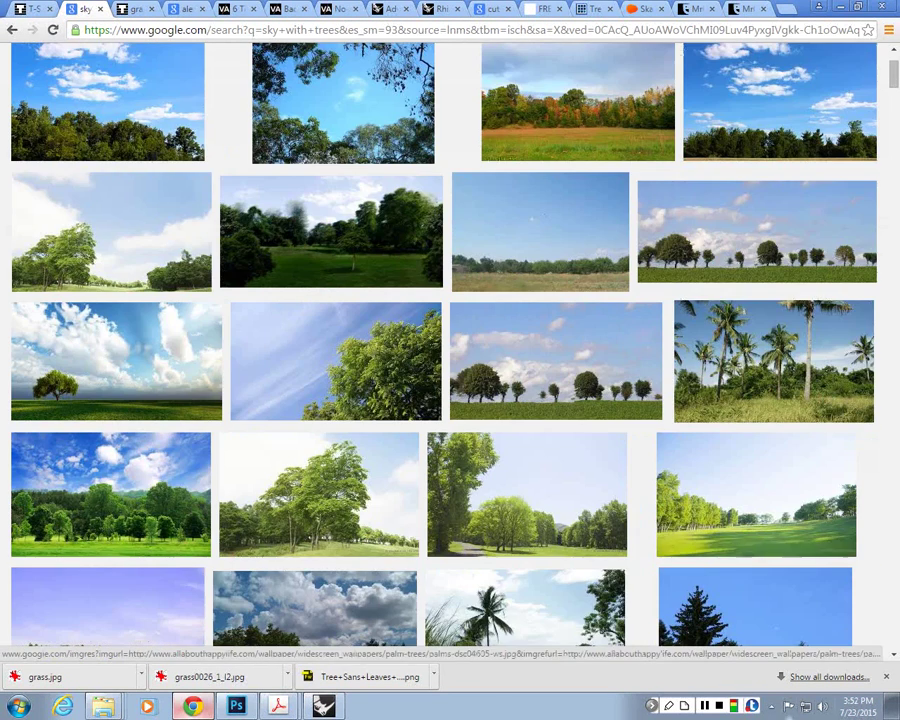
scroll(75, 222, down, 1)
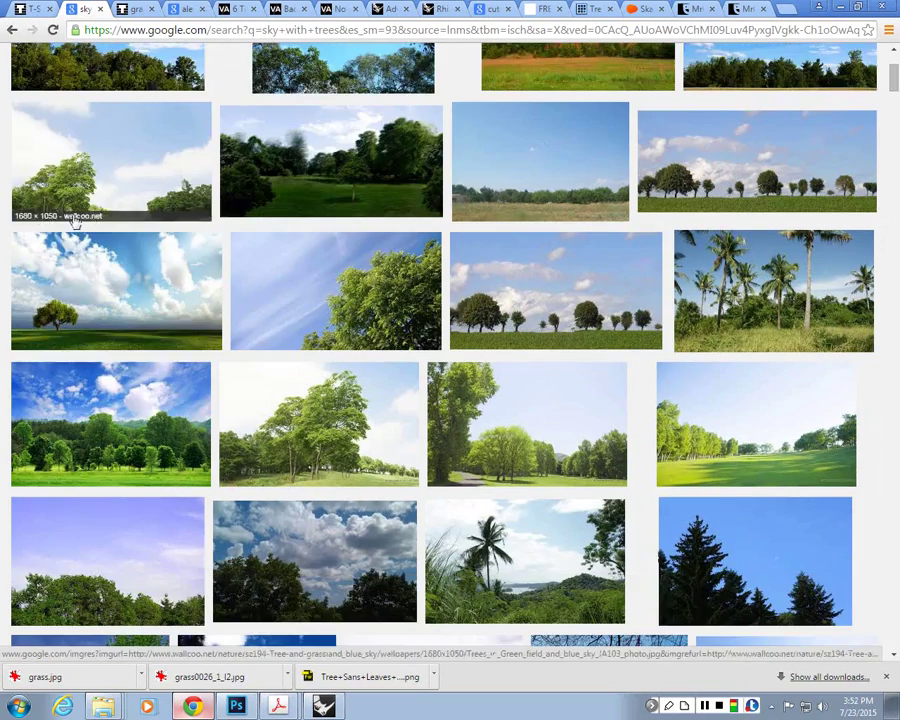
scroll(68, 252, up, 2)
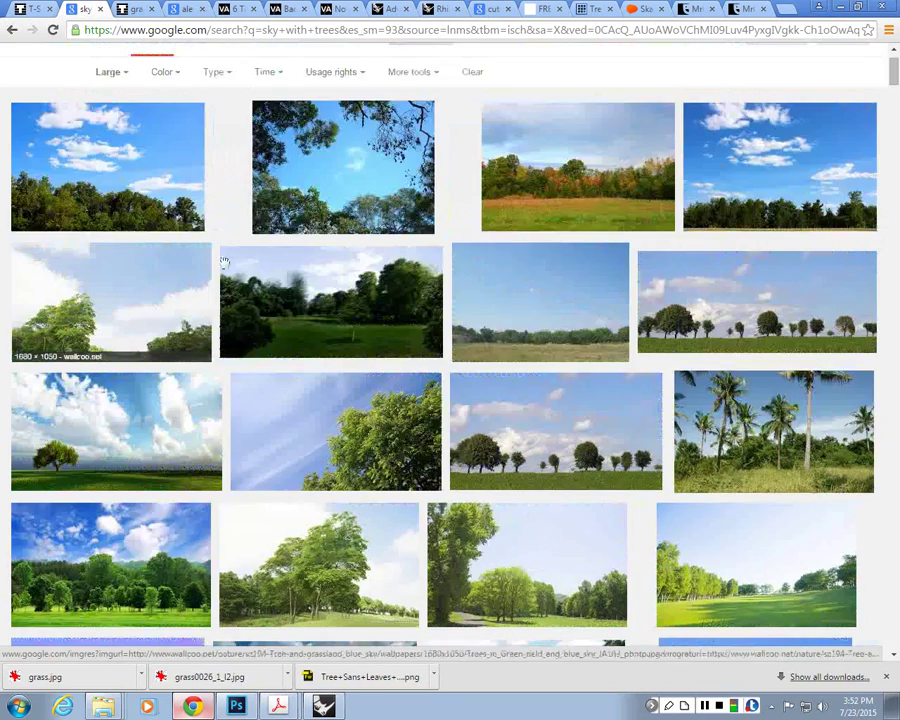
scroll(84, 248, up, 1)
scroll(118, 248, down, 5)
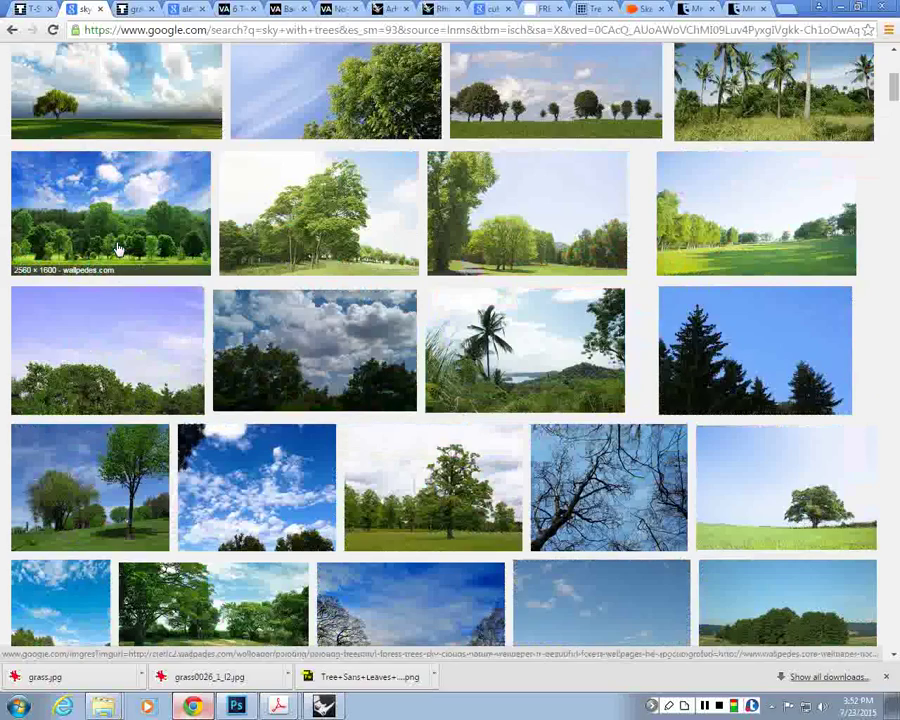
scroll(118, 248, down, 3)
scroll(127, 236, down, 2)
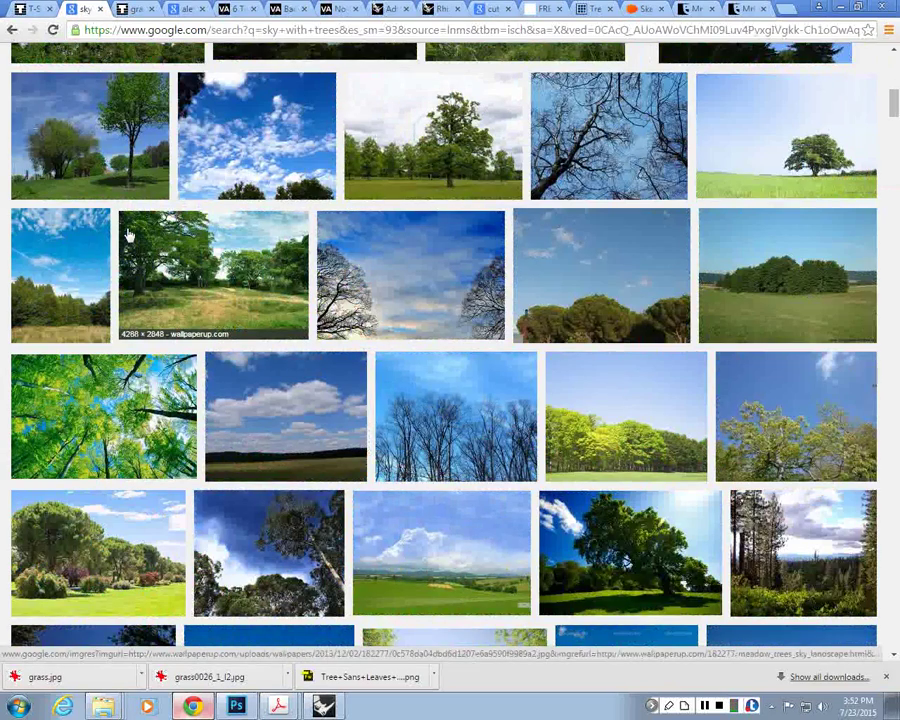
scroll(127, 236, down, 1)
Preview the lush grassland trees photo and its related tree-line image, compare their resolutions, and return to the results
click(676, 405)
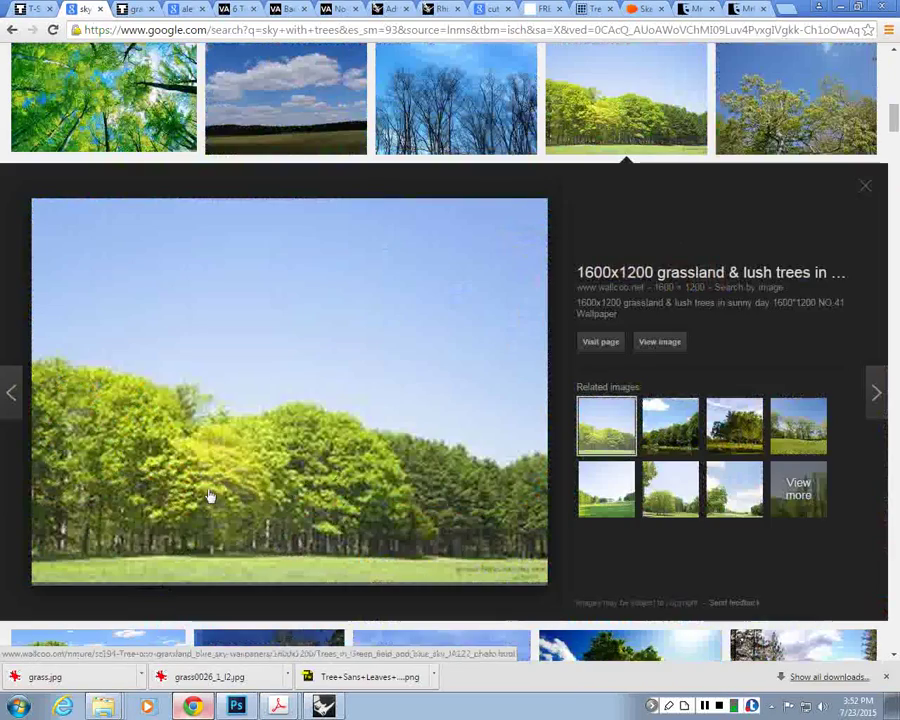
click(778, 428)
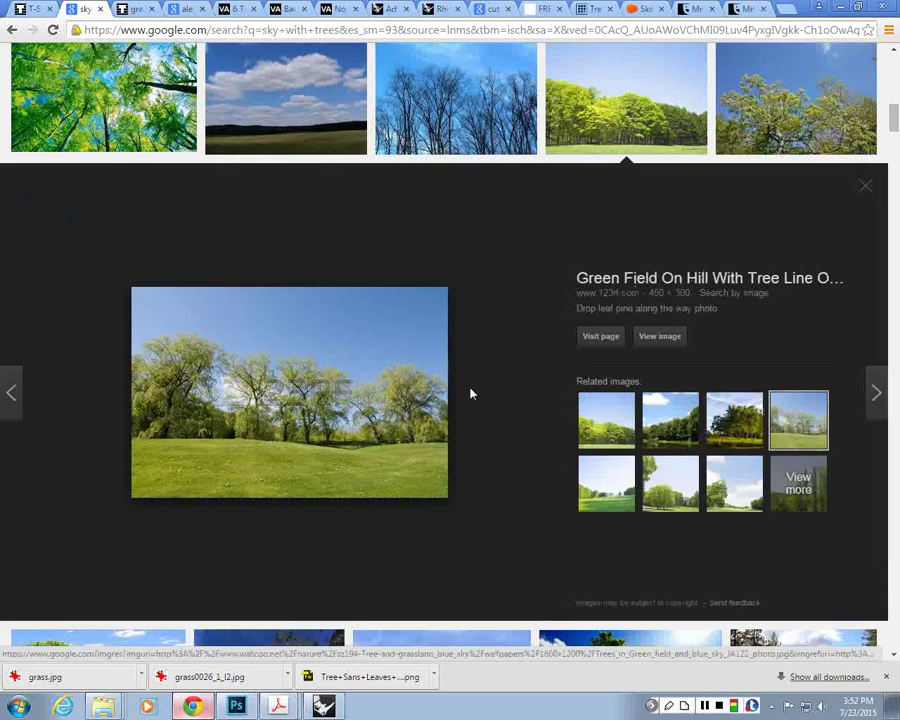
click(609, 432)
click(806, 426)
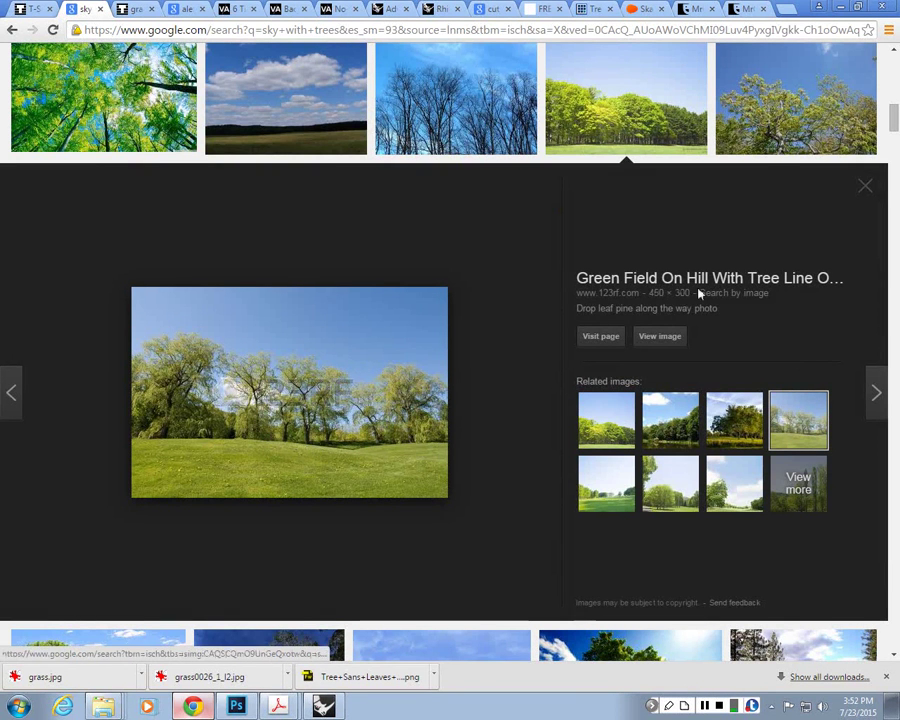
click(865, 185)
scroll(311, 450, up, 4)
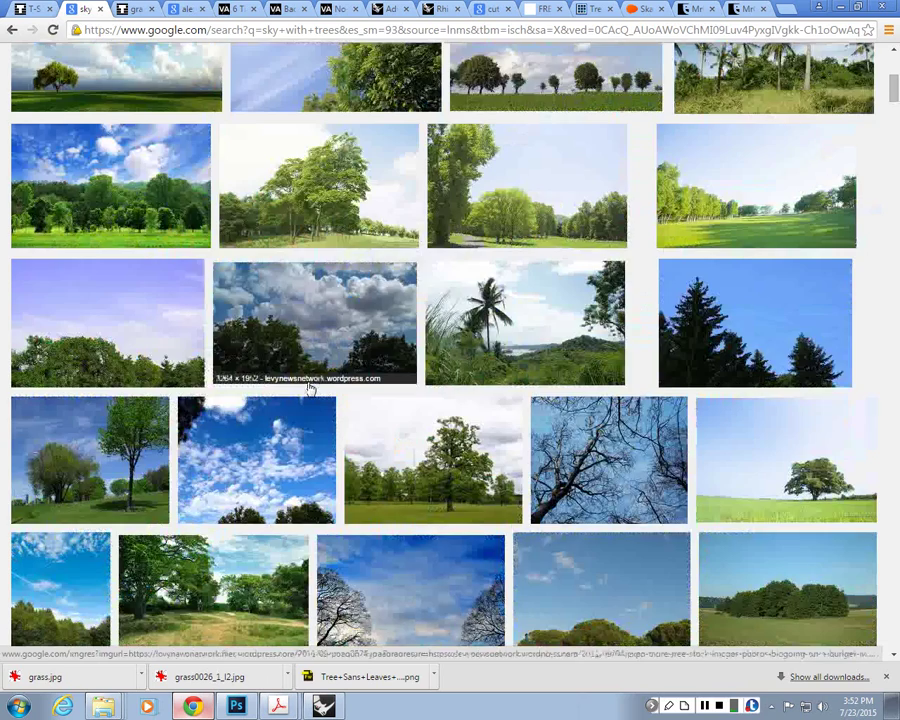
scroll(311, 390, up, 3)
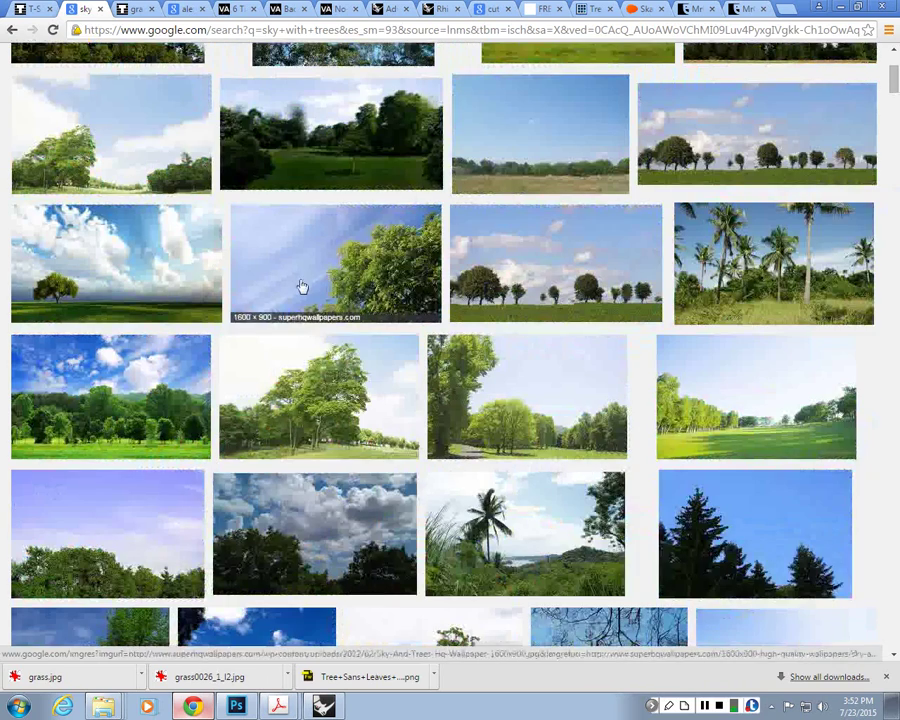
Open the autumn tree-line photo from ipicsfree.com at full size and save it as grass trees sky.jpg
scroll(302, 287, up, 2)
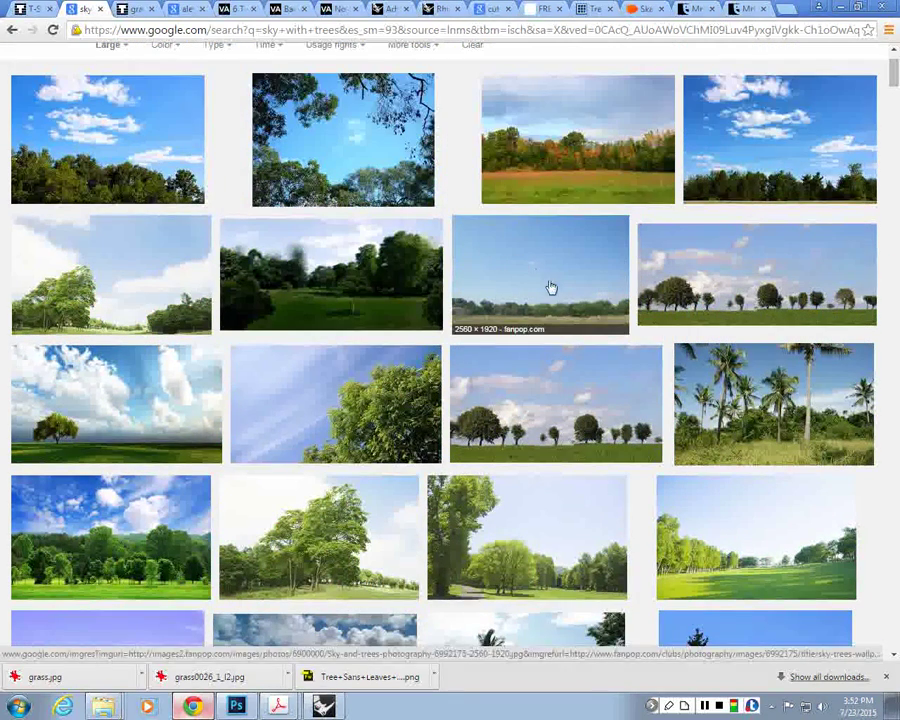
scroll(522, 184, up, 1)
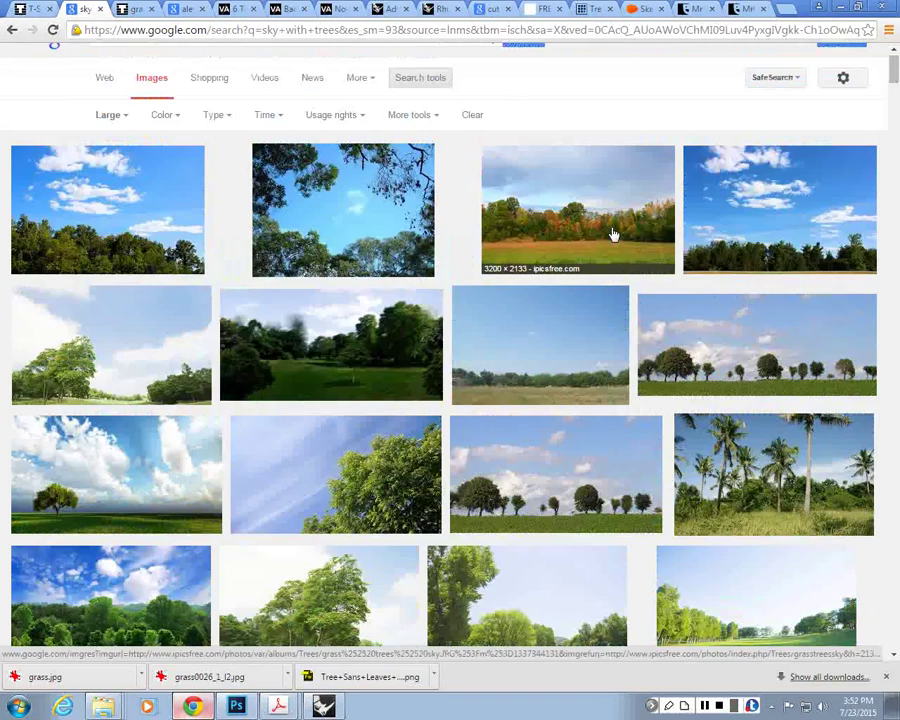
click(614, 234)
click(655, 336)
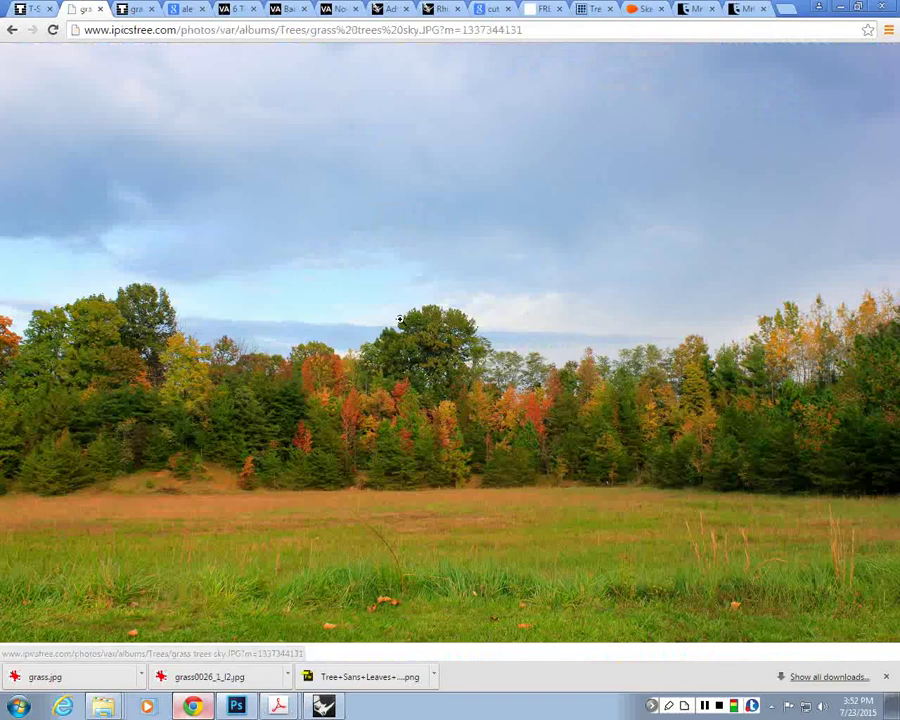
key(ctrl+s)
key(Return)
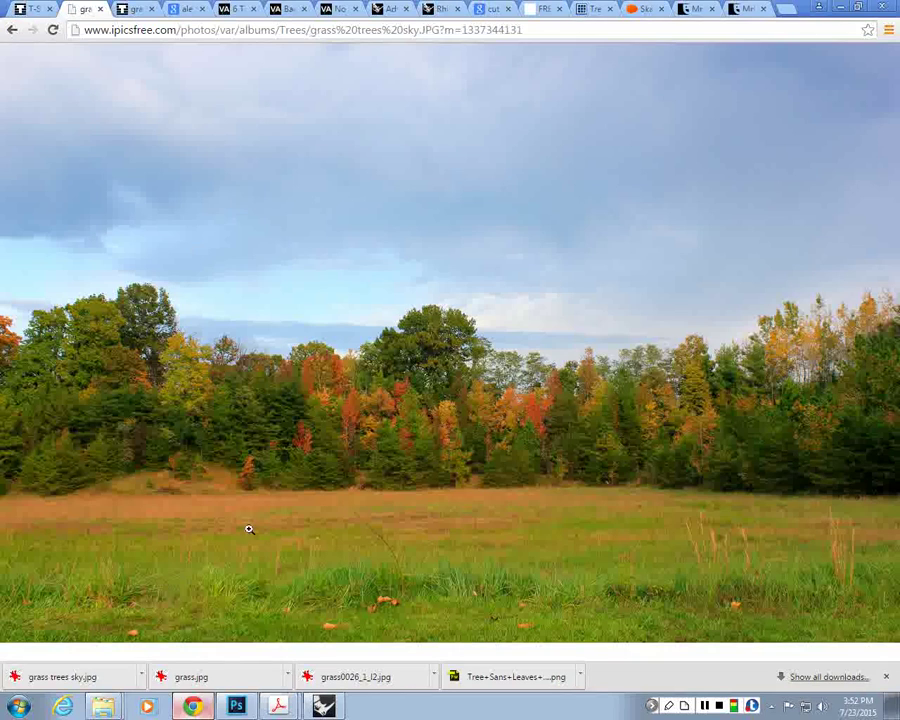
Show the downloaded grass trees sky.jpg in the Desktop folder over the Photoshop document, sorting the files by date modified
click(281, 677)
click(185, 628)
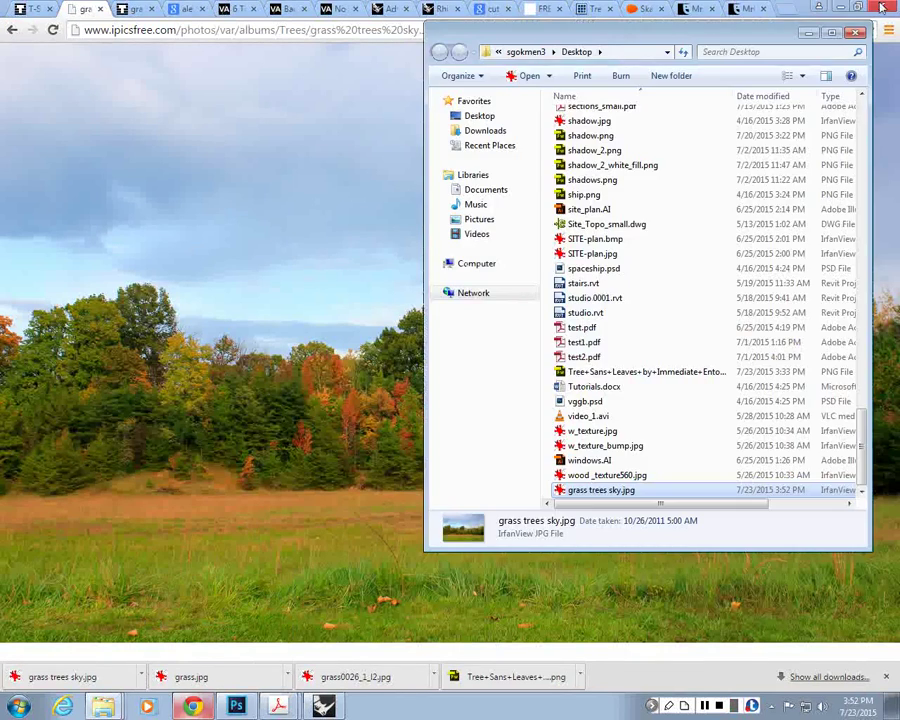
click(881, 7)
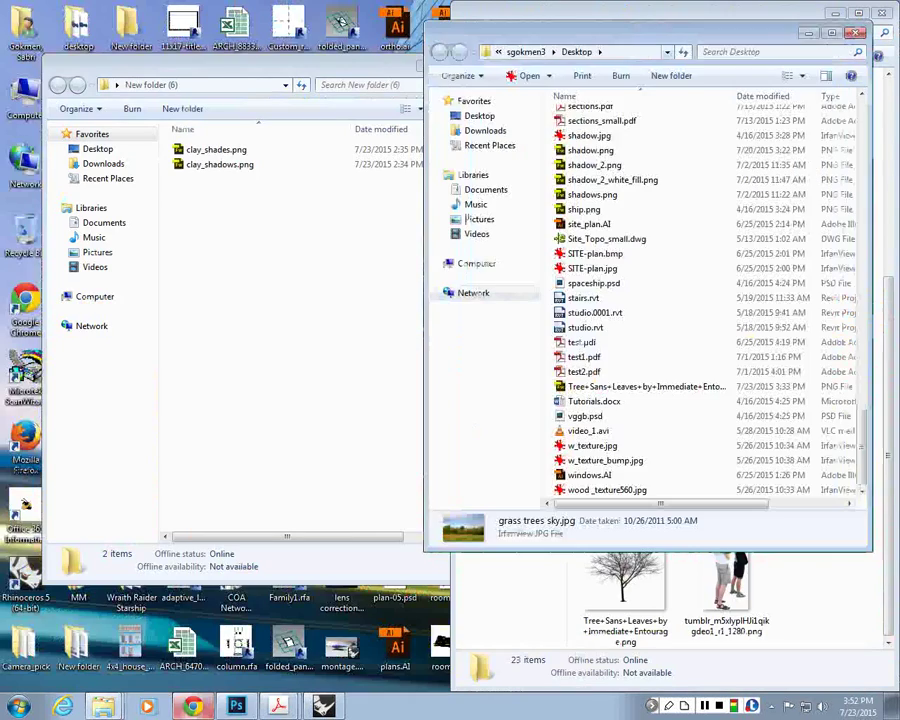
click(236, 705)
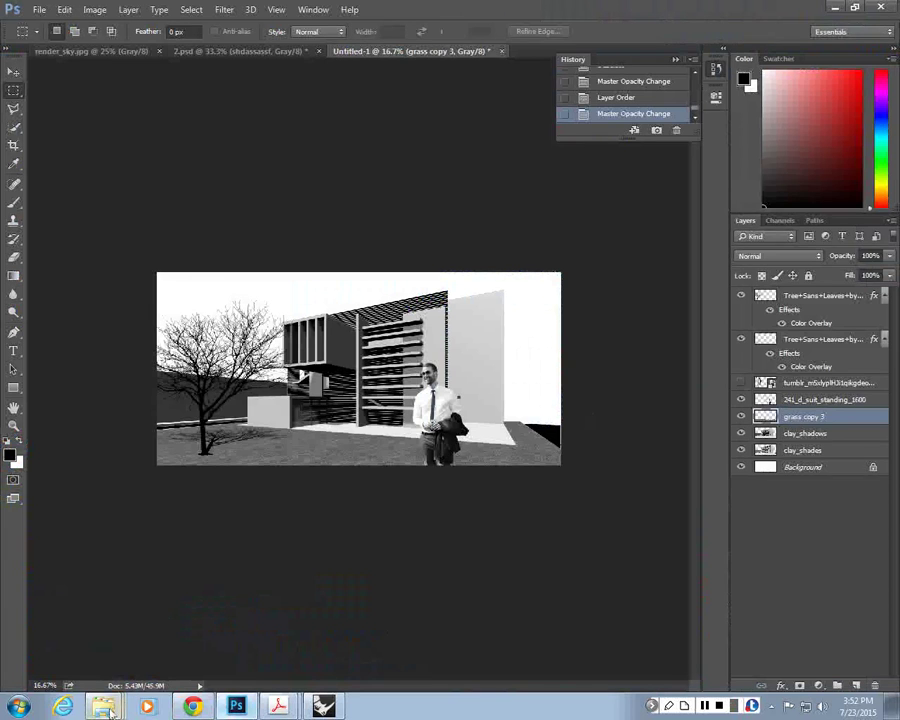
click(104, 707)
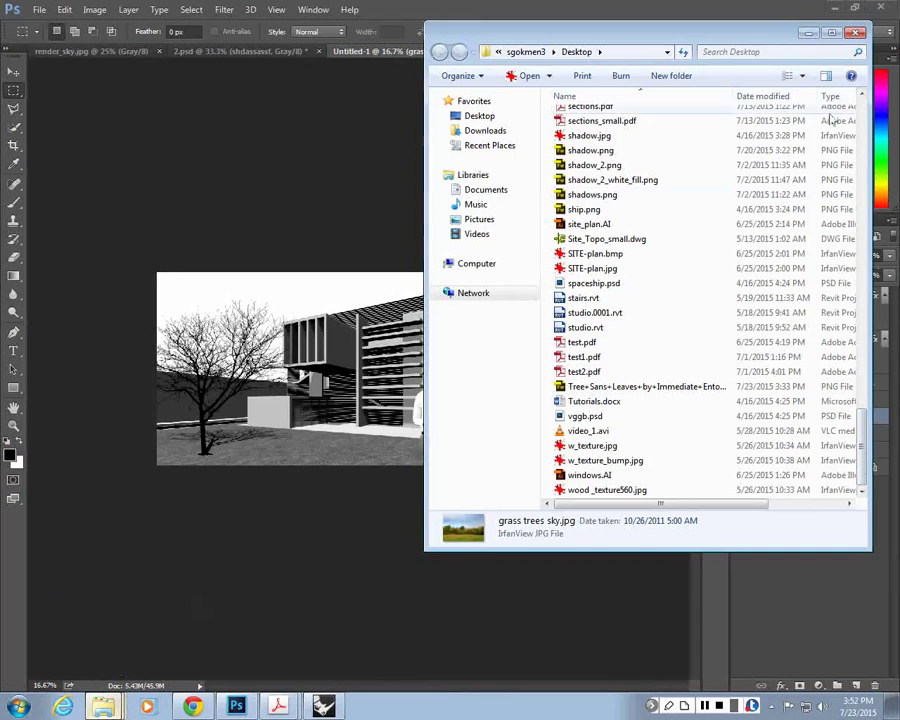
click(801, 75)
click(103, 707)
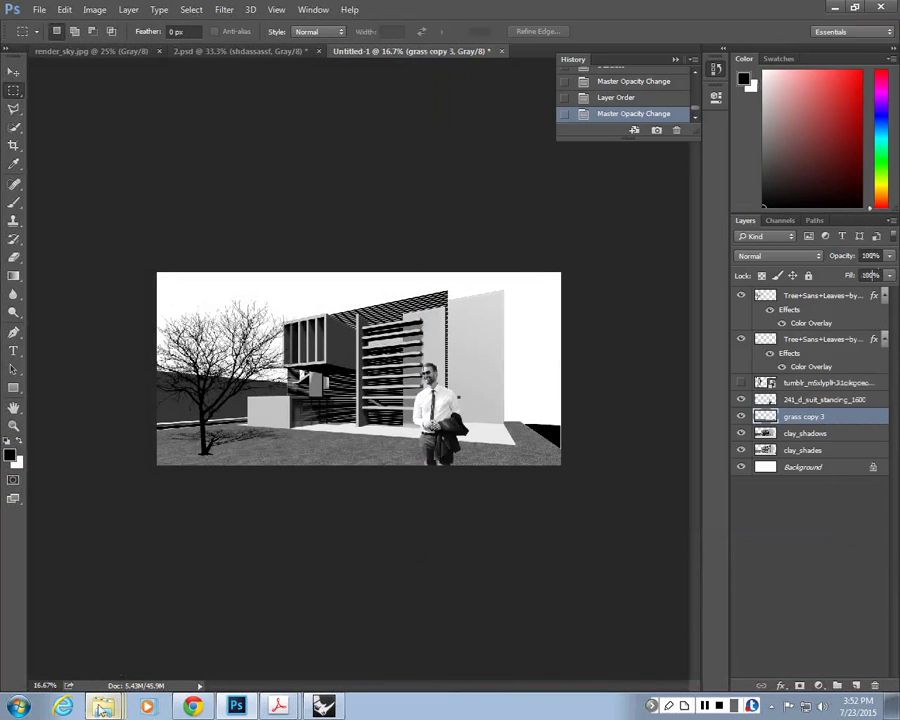
click(103, 707)
click(765, 96)
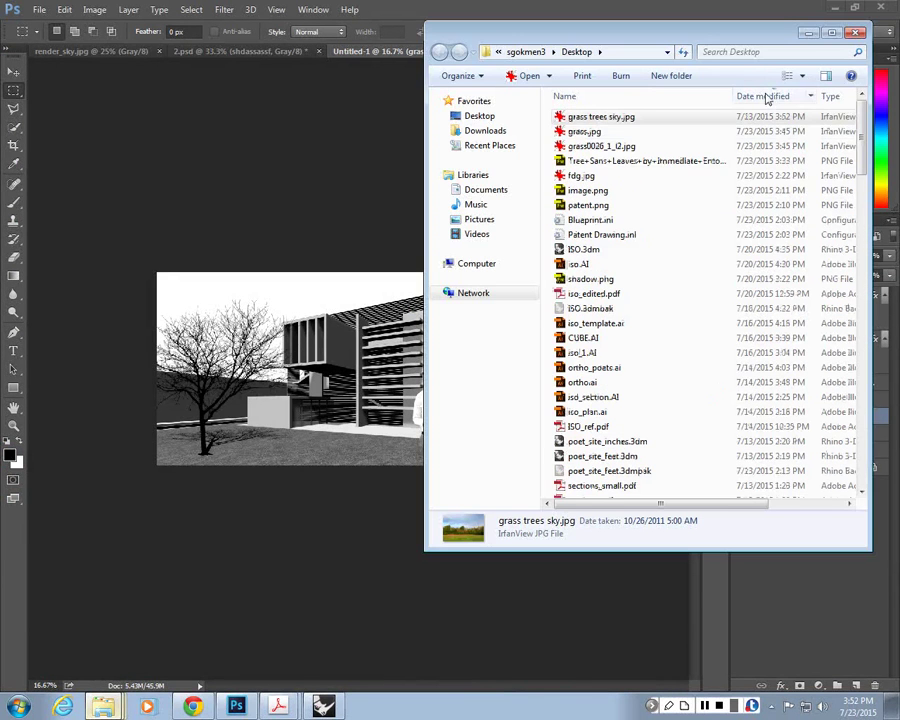
Place grass trees sky.jpg into the rendering document, scaled to about 220% and positioned to cover the canvas
drag(607, 121, 277, 313)
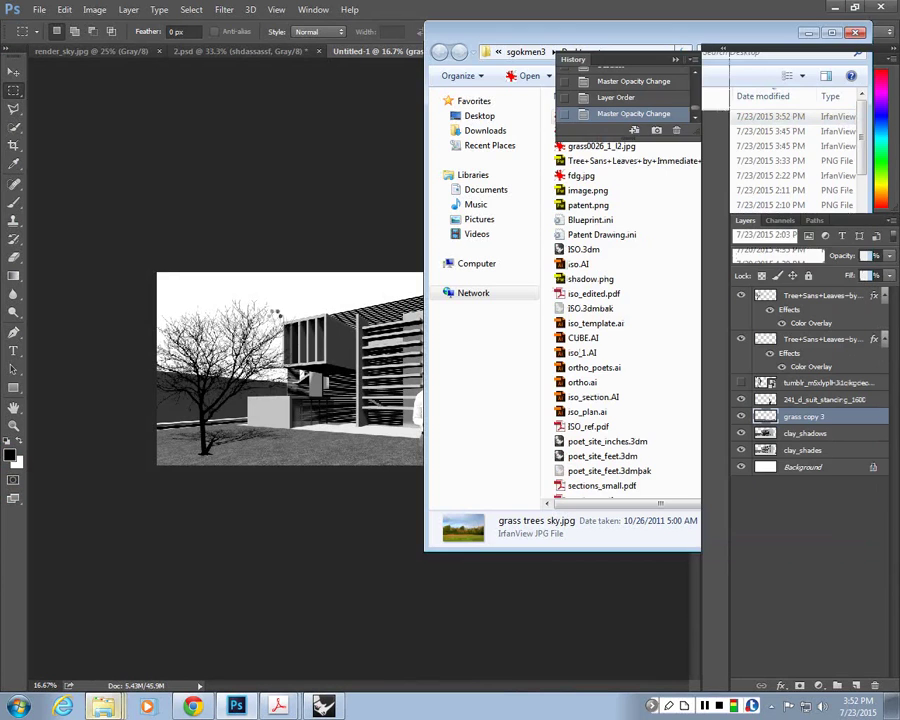
drag(396, 349, 279, 317)
shift+drag(338, 399, 566, 538)
drag(458, 292, 458, 217)
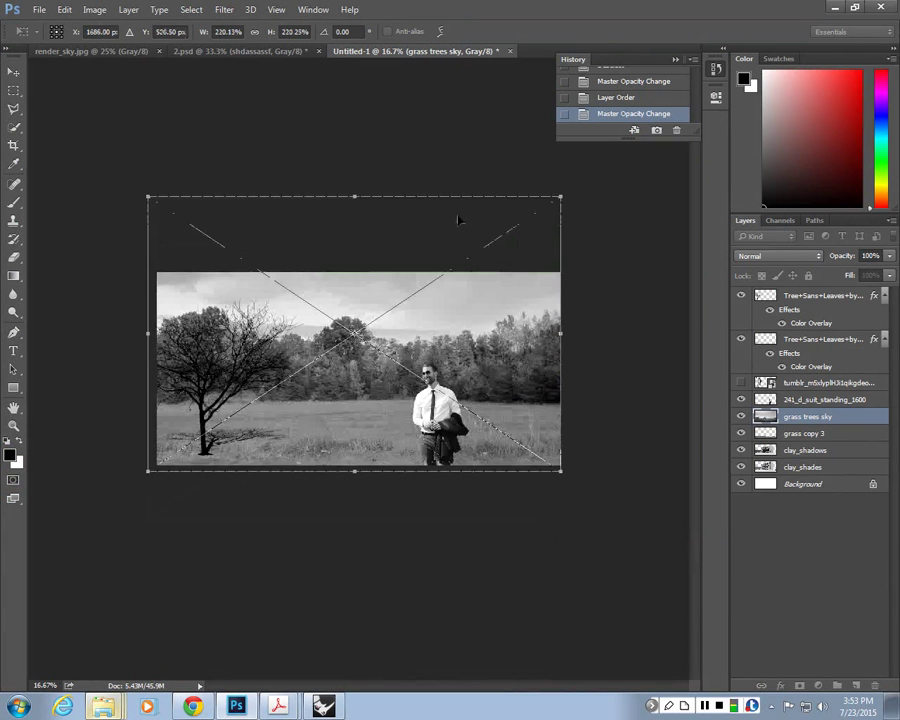
key(Return)
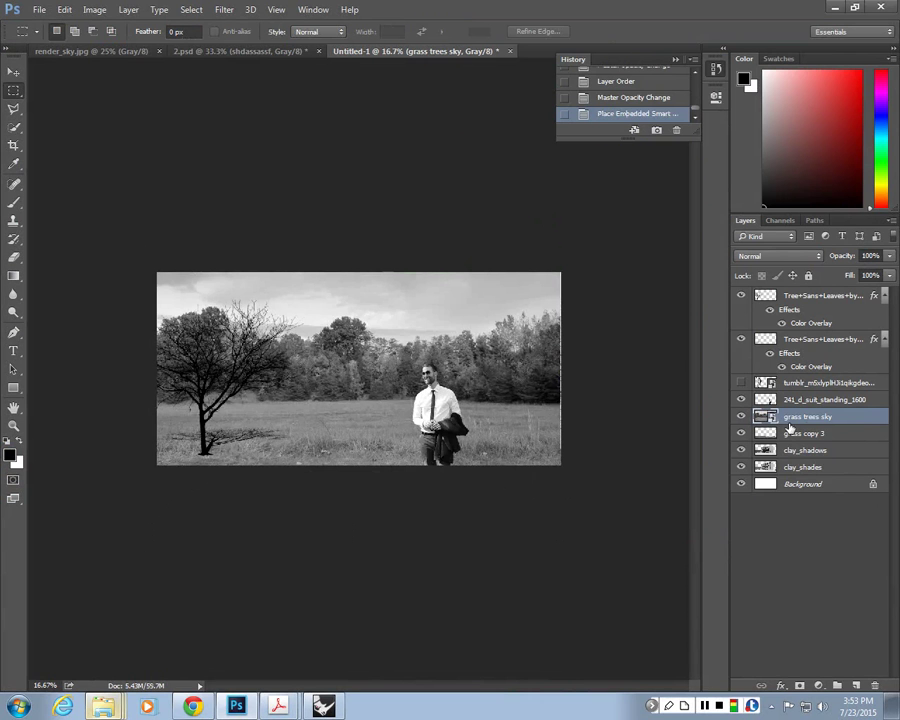
Reorder the grass trees sky layer to sit beneath clay_shades and shift the image slightly behind the building
drag(790, 428, 812, 478)
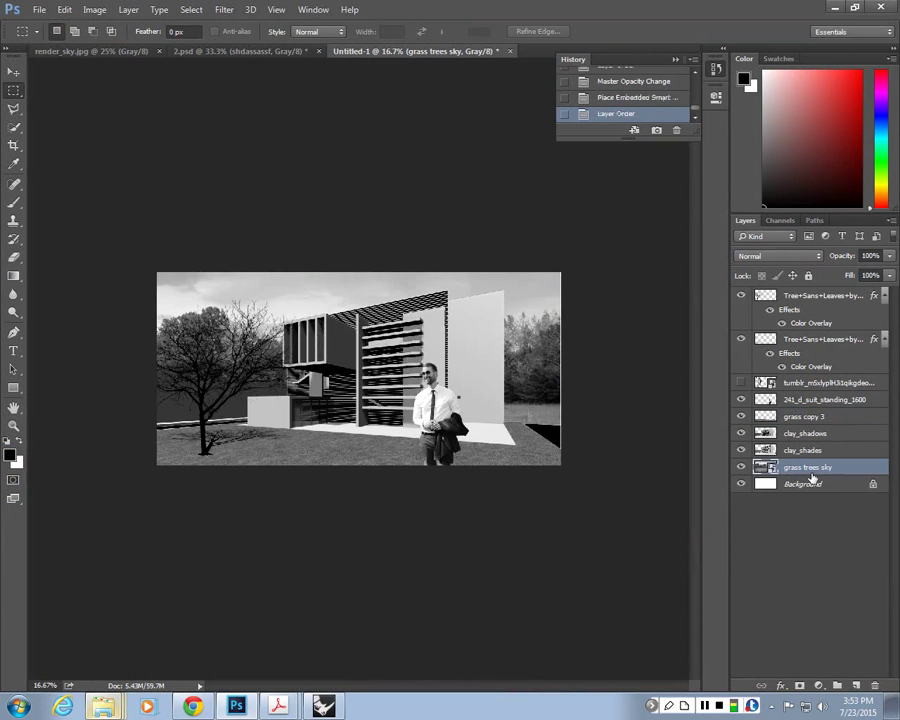
mouse_move(535, 381)
mouse_down()
mouse_move(534, 364)
mouse_move(559, 348)
mouse_move(559, 366)
mouse_move(491, 386)
mouse_up()
click(352, 308)
click(14, 72)
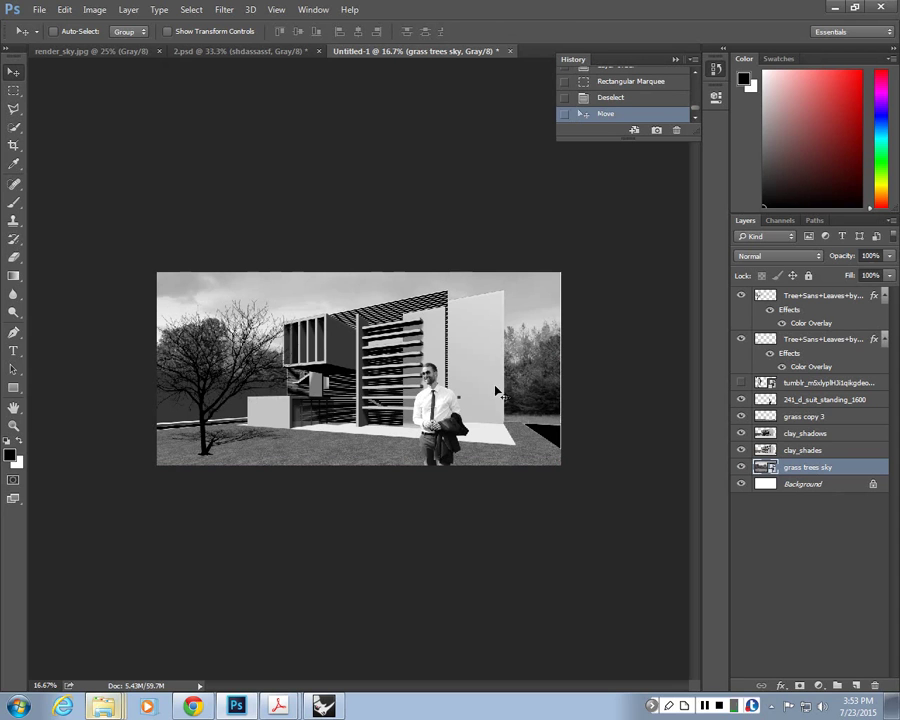
Set the grass trees sky layer's opacity to 50% and check the faded background against the building
click(836, 253)
text(40)
key(Return)
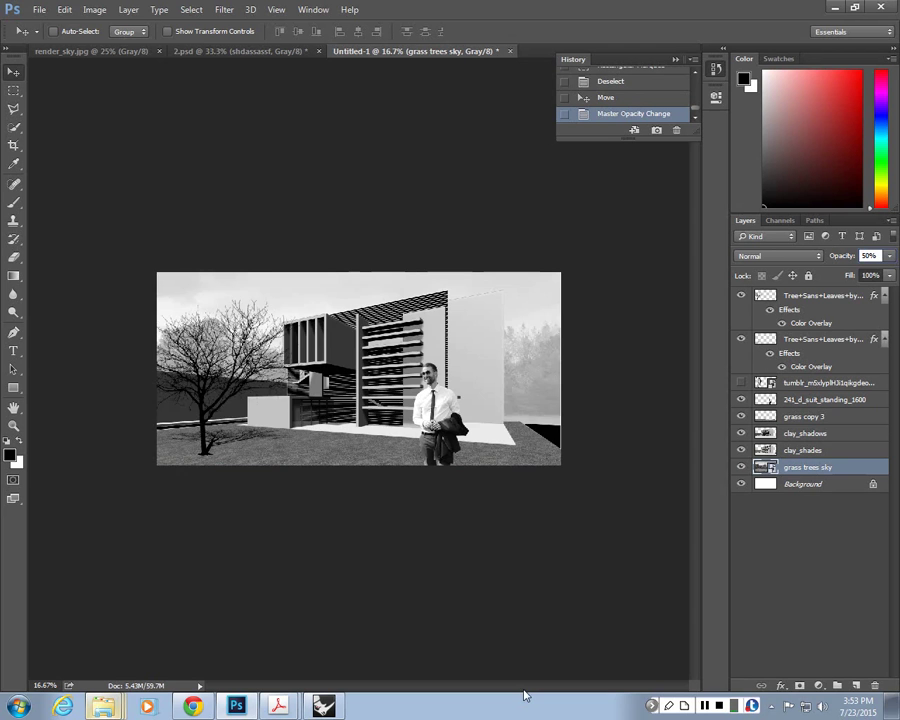
key(ctrl+minus)
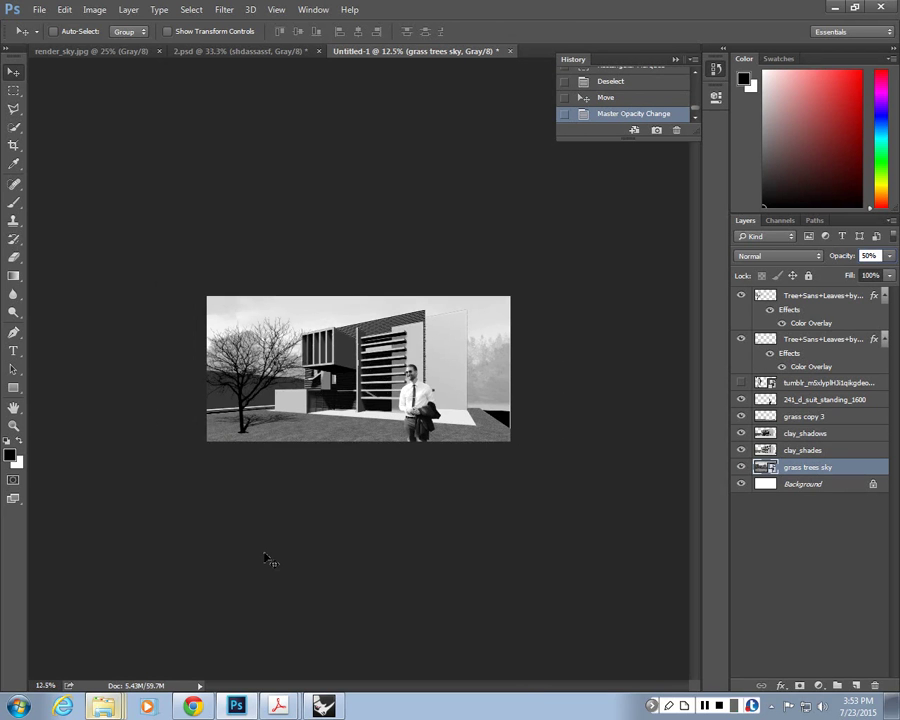
key(ctrl+plus)
key(ctrl+plus)
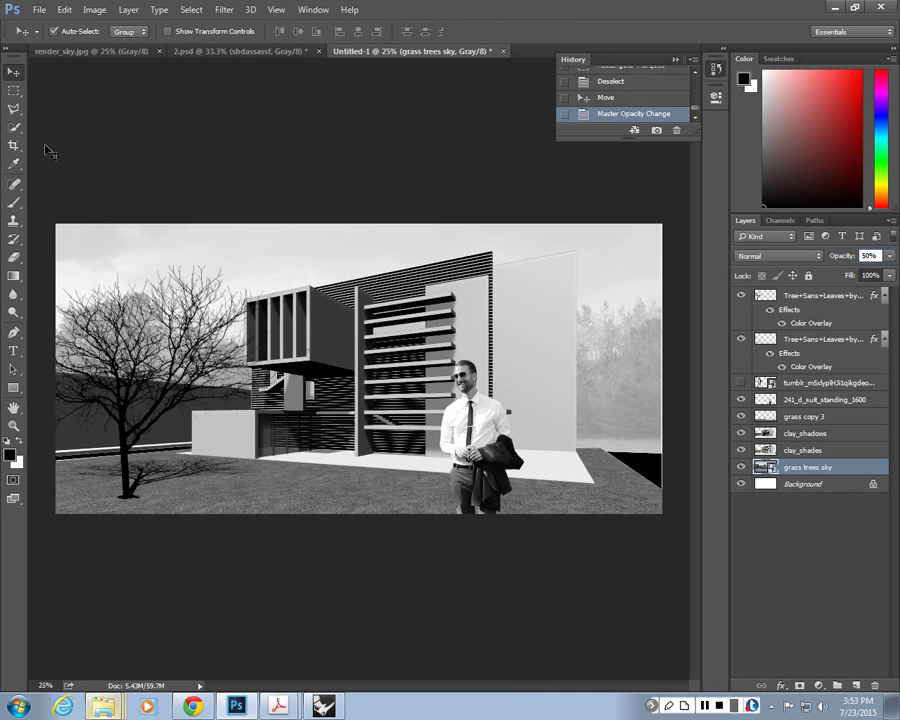
key(ctrl)
click(14, 90)
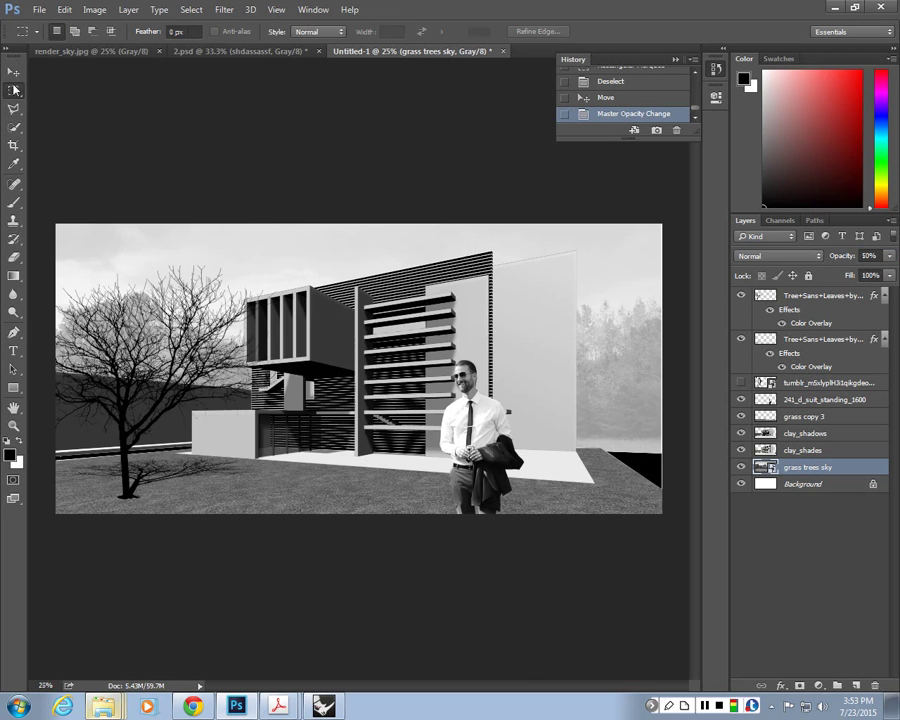